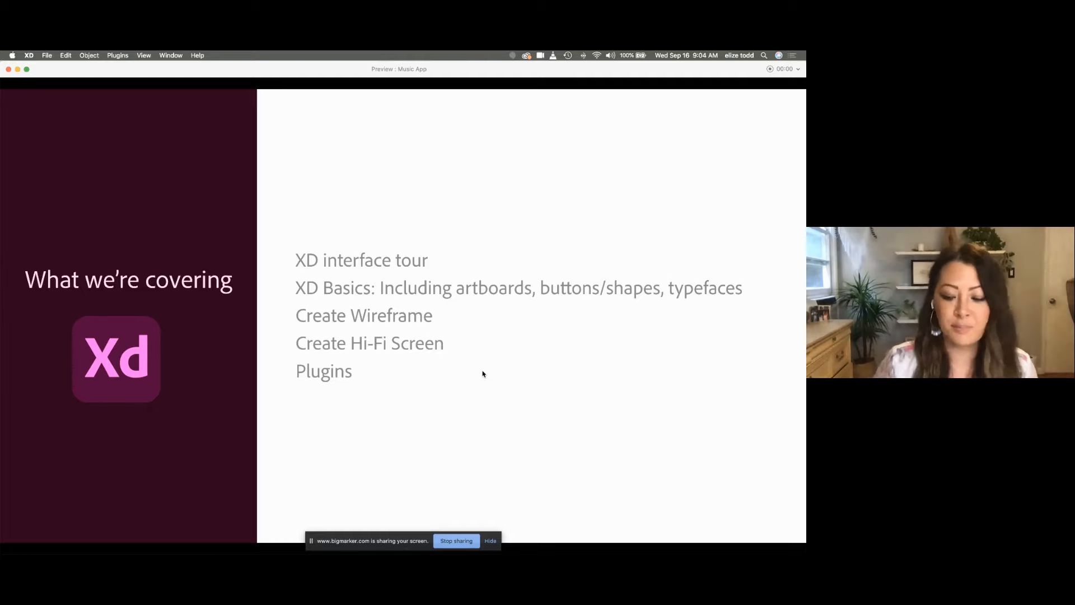
# Step: Advance the preview to the XD Starter plan slide and put the preview window away to reveal the design canvas
pyautogui.press('Right')
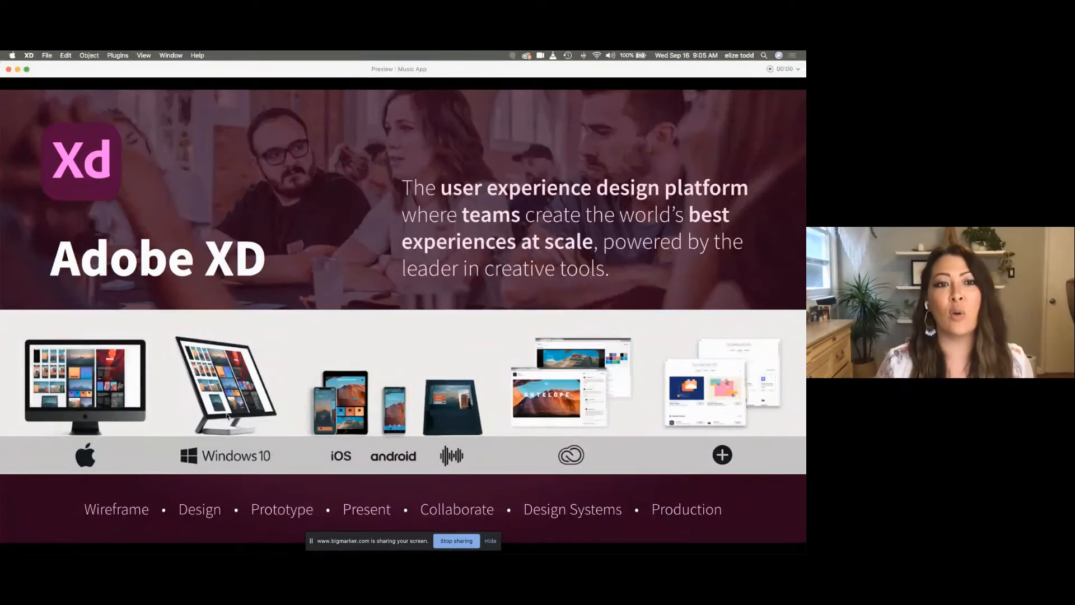
pyautogui.click(367, 347)
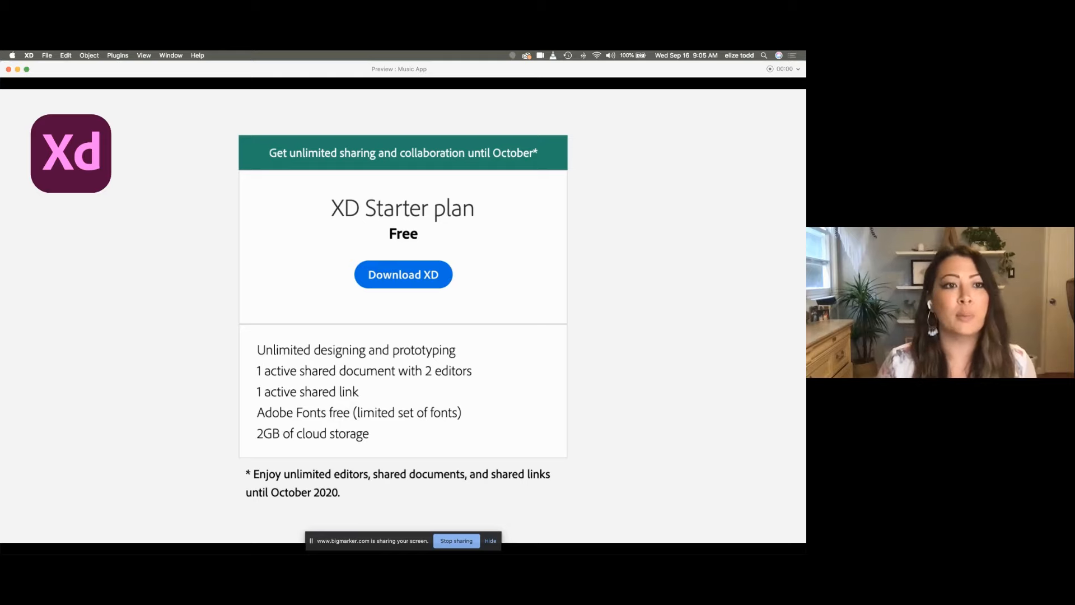
pyautogui.click(16, 70)
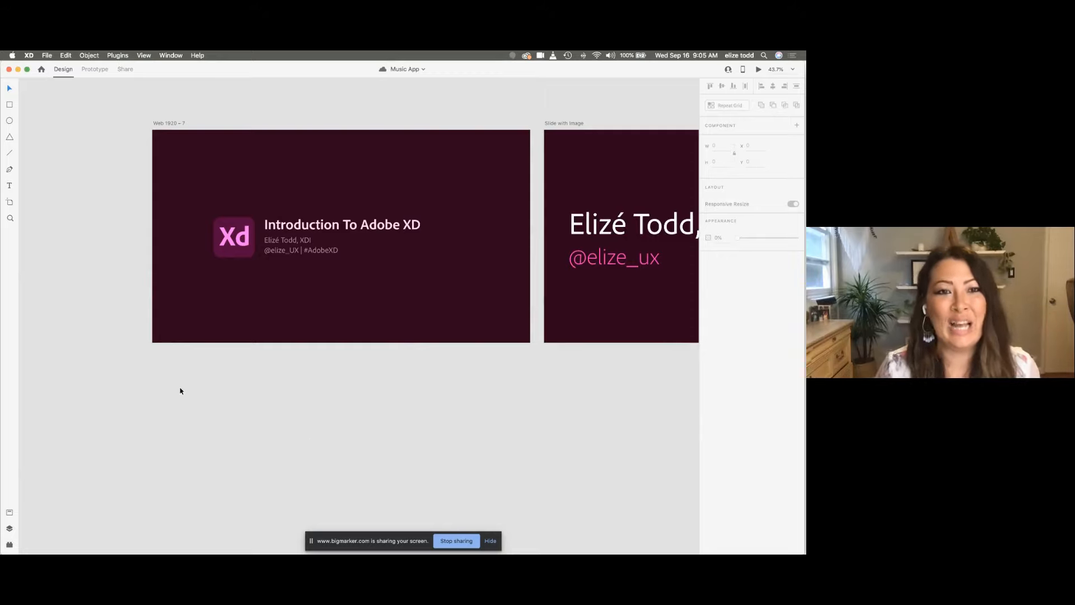
# Step: Survey the row of presentation artboards, selecting the "Web 1920 – 7" and "Slide with Image" artboards in turn
pyautogui.scroll(-5, 431, 397)
pyautogui.scroll(5, 430, 397)
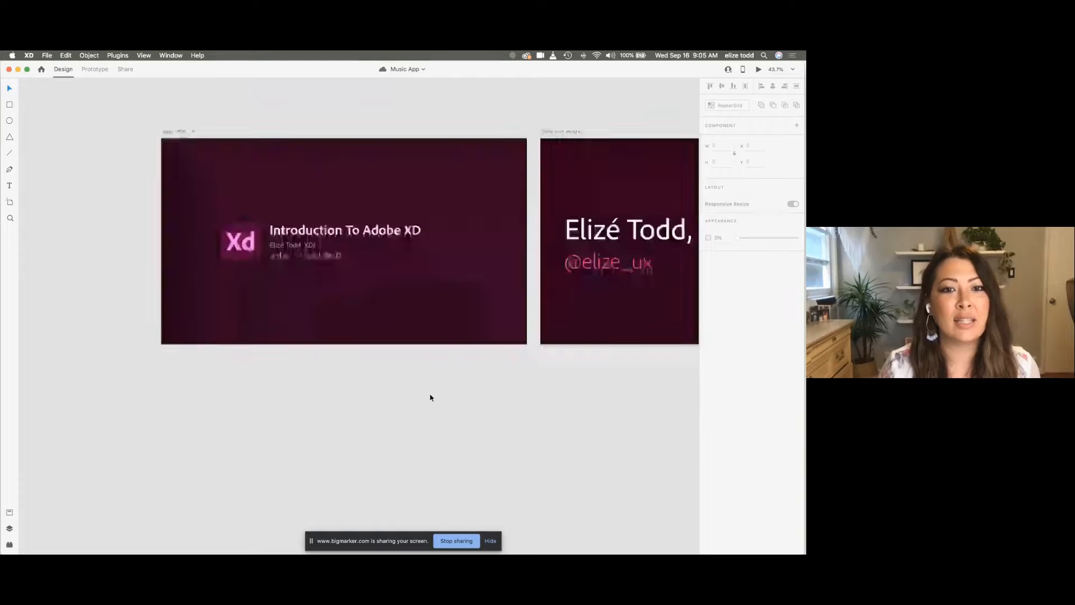
pyautogui.scroll(-5, 430, 397)
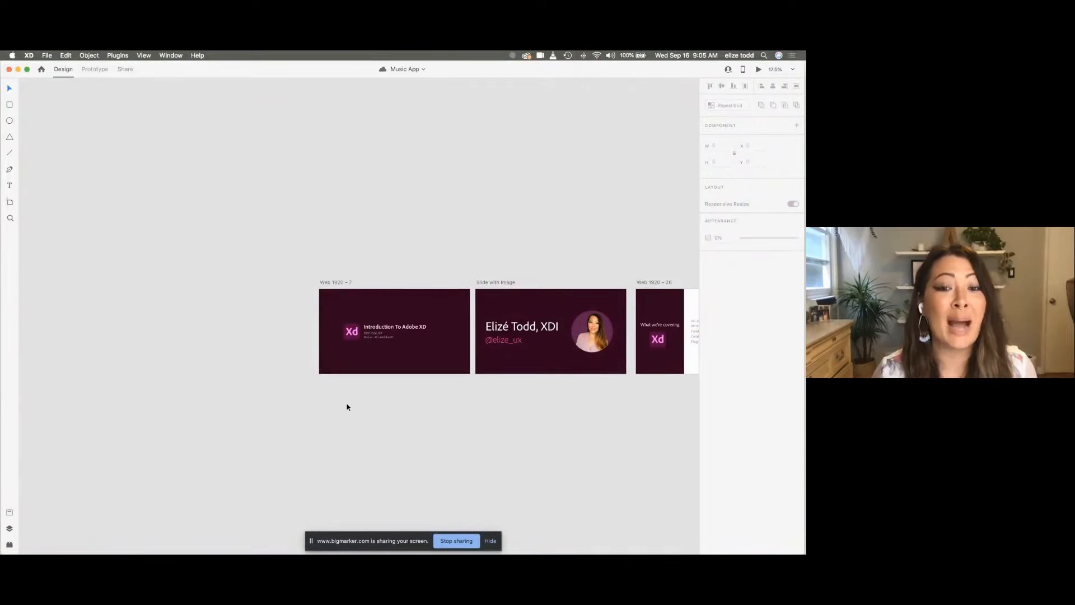
pyautogui.scroll(-5, 347, 407)
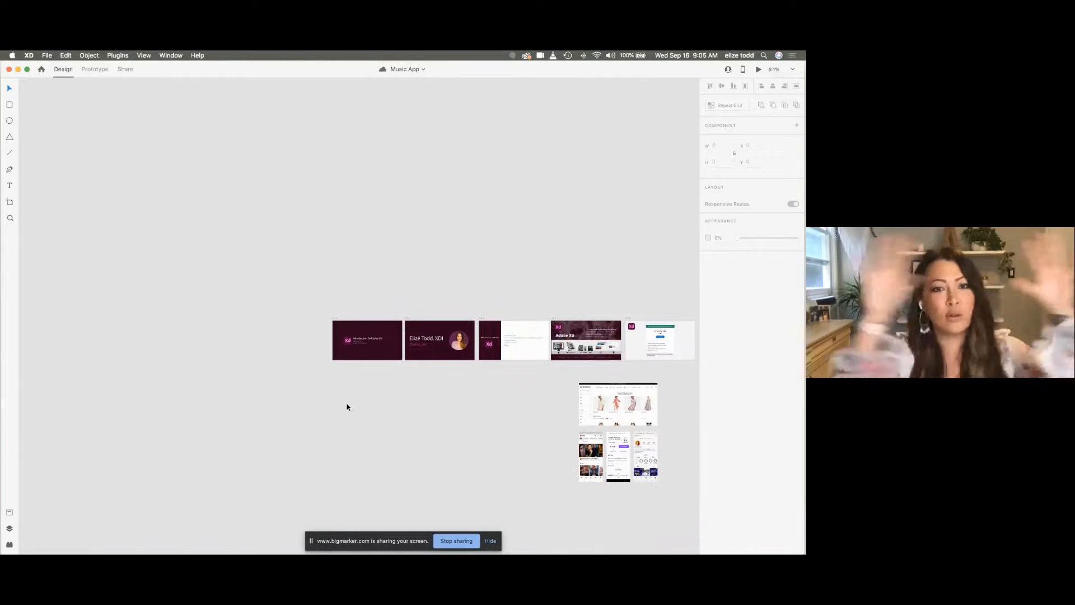
pyautogui.scroll(5, 357, 315)
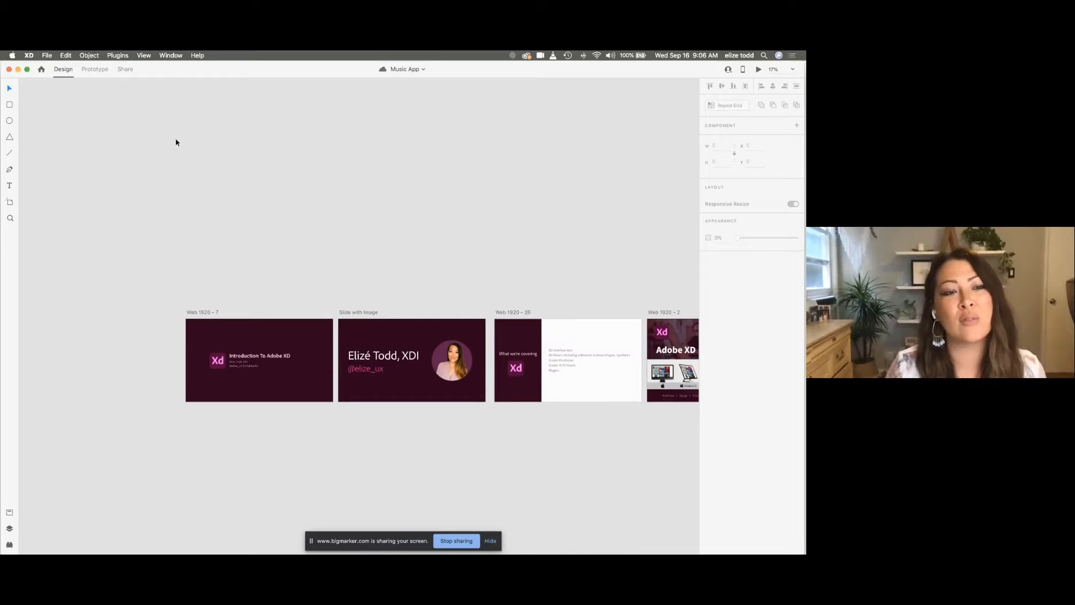
pyautogui.scroll(2, 166, 350)
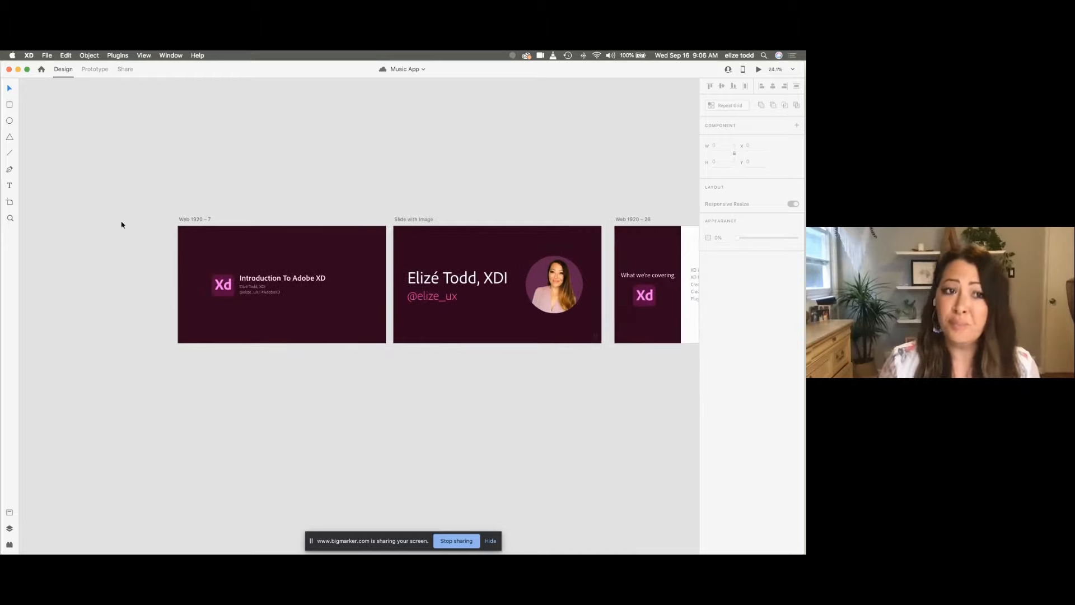
pyautogui.click(197, 220)
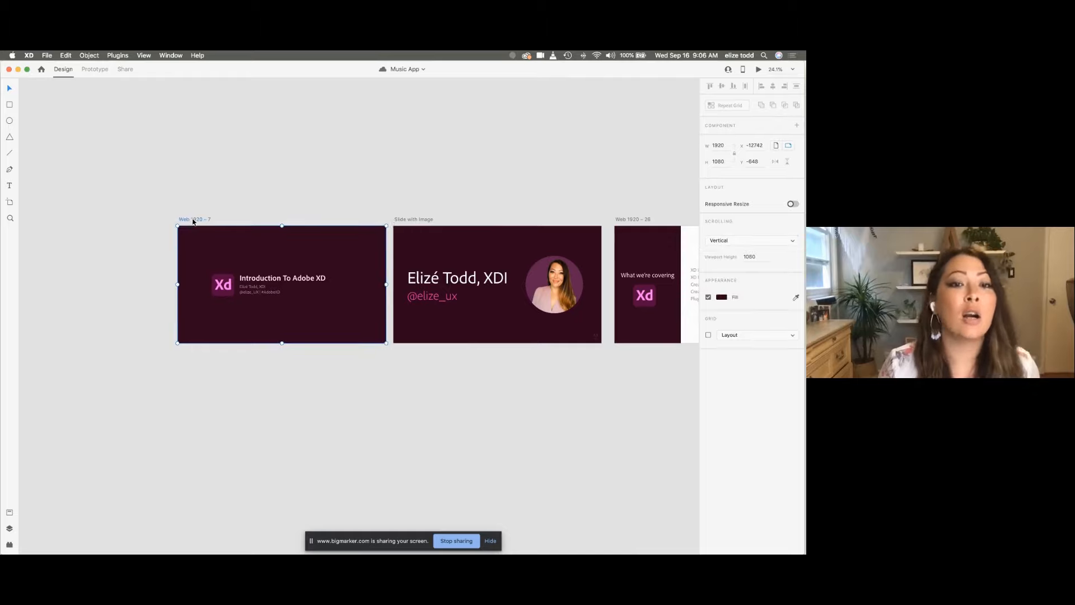
pyautogui.click(414, 220)
pyautogui.hscroll(-5, 327, 193)
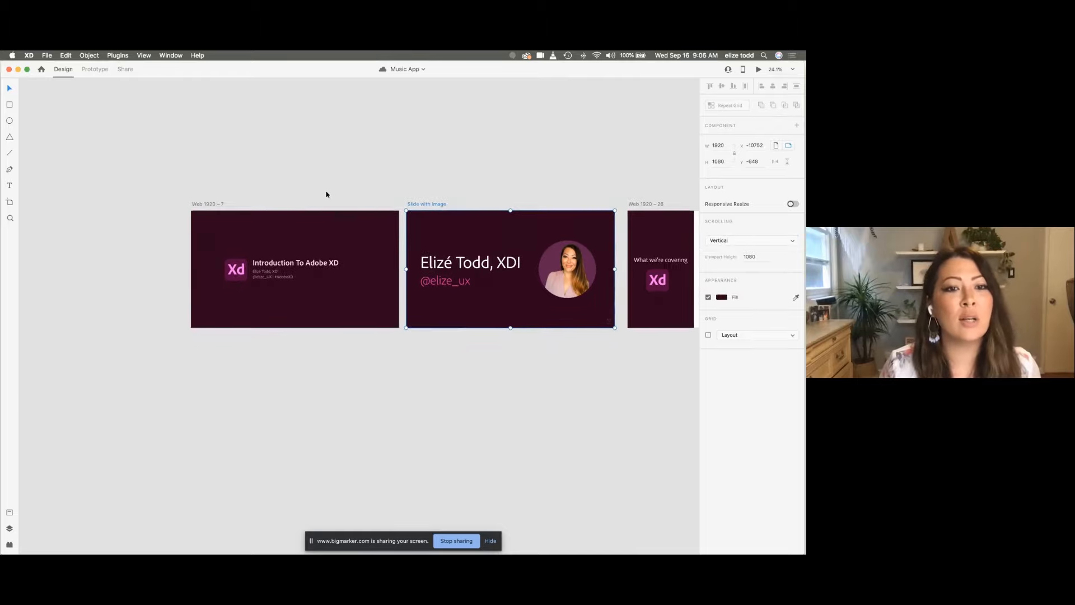
pyautogui.scroll(1, 327, 194)
pyautogui.scroll(-2, 326, 194)
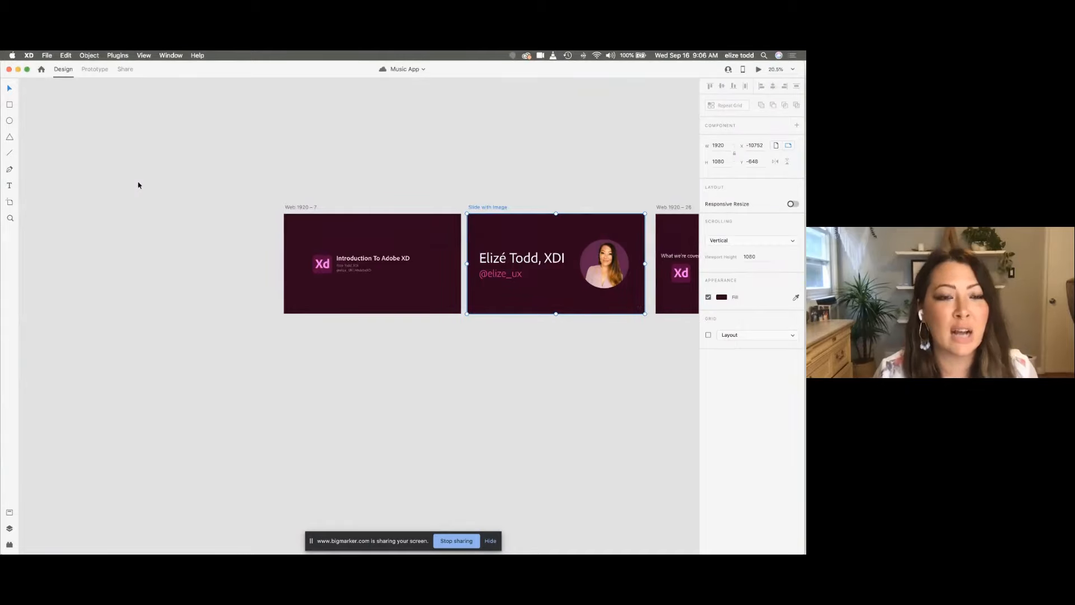
pyautogui.hscroll(2, 221, 147)
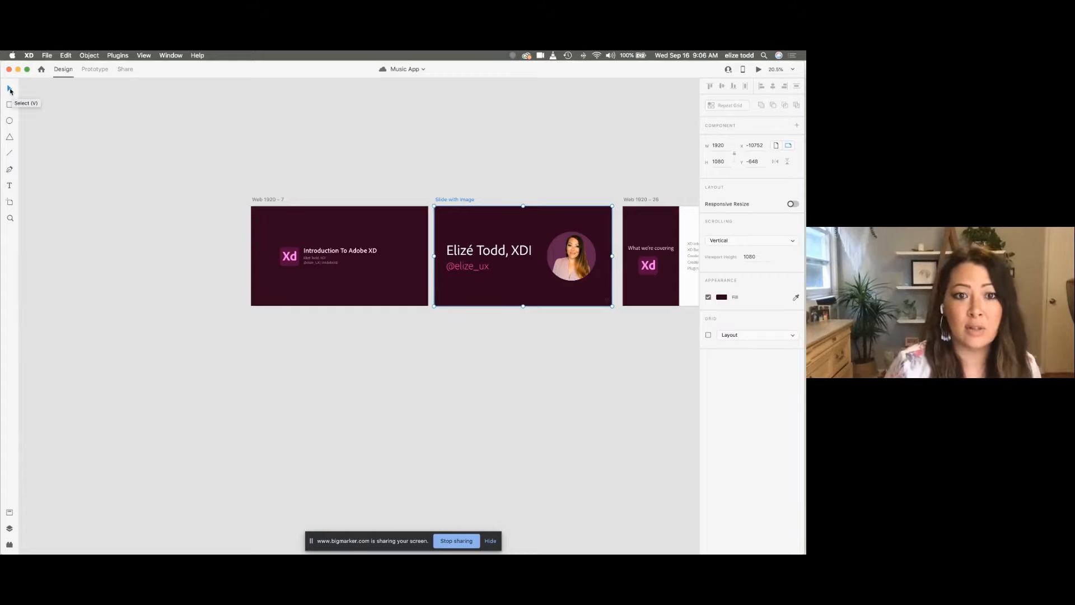
# Step: Select the heading, subtitle text and XD logo on the "Introduction To Adobe XD" slide individually, and finish with nothing selected
pyautogui.click(328, 251)
pyautogui.doubleClick(307, 263)
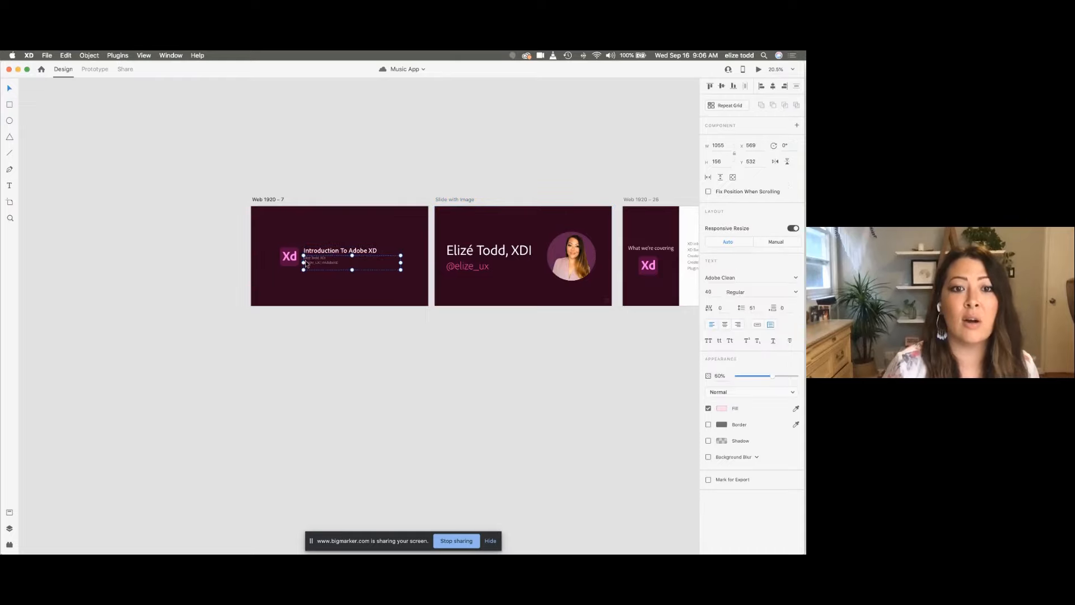
pyautogui.scroll(5, 294, 261)
pyautogui.click(287, 252)
pyautogui.click(363, 241)
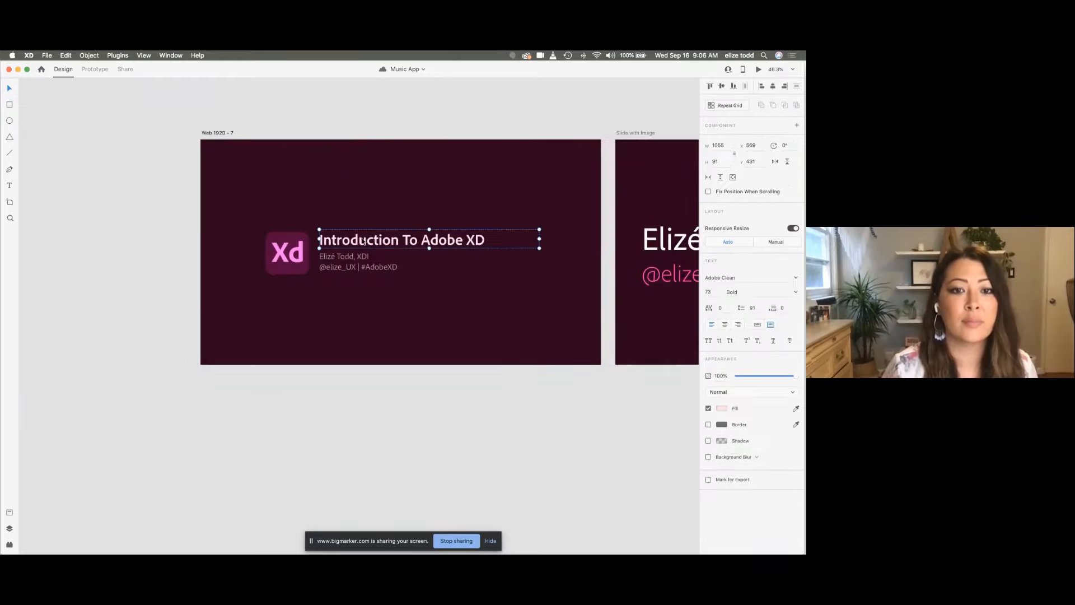
pyautogui.doubleClick(345, 259)
pyautogui.press('Escape')
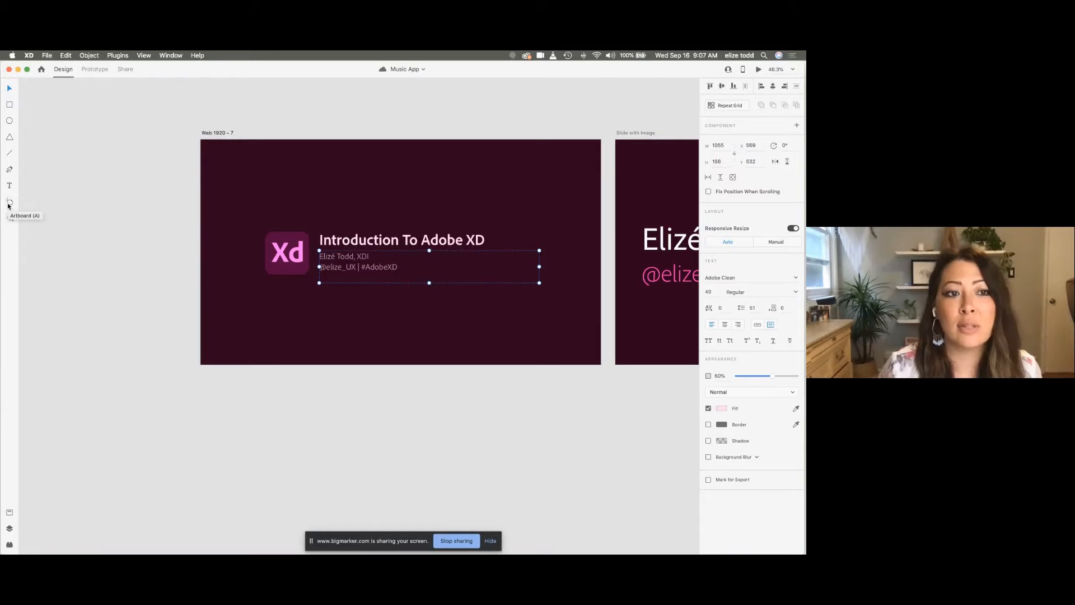
pyautogui.click(160, 226)
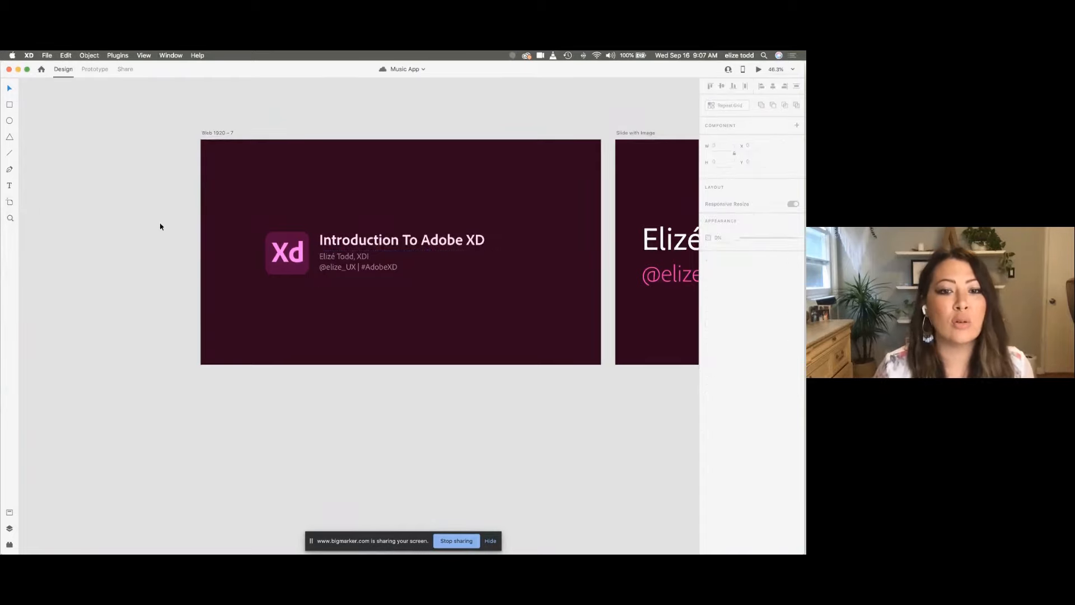
# Step: Examine the Nordstrom desktop page screenshot below the slides, including its navigation, filter list and dress categories
pyautogui.scroll(-5, 160, 226)
pyautogui.scroll(-5, 160, 226)
pyautogui.scroll(-3, 160, 226)
pyautogui.hscroll(6, 160, 226)
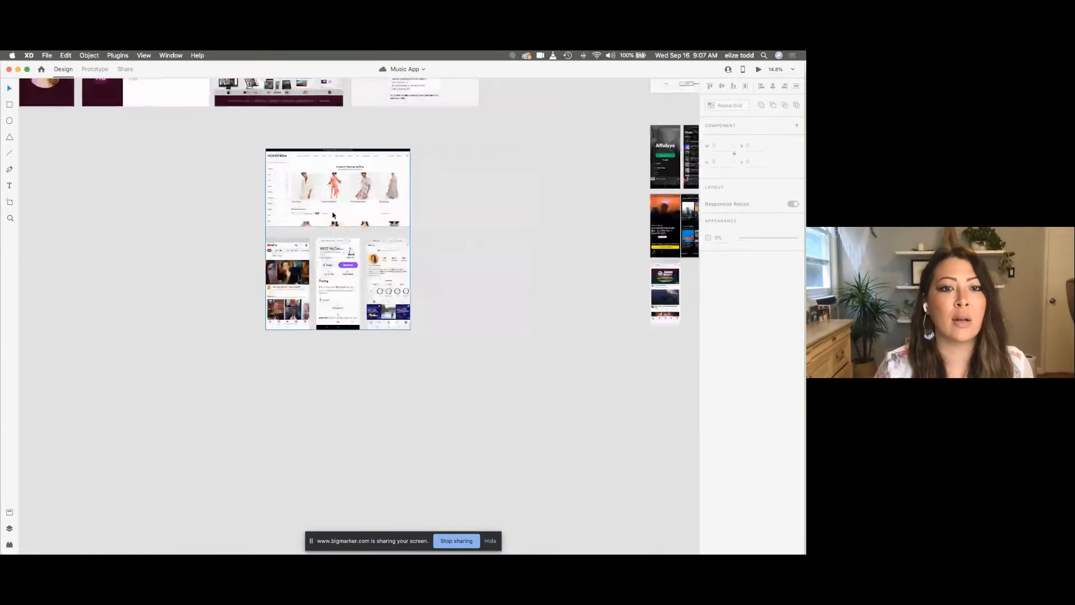
pyautogui.scroll(5, 335, 216)
pyautogui.scroll(3, 334, 215)
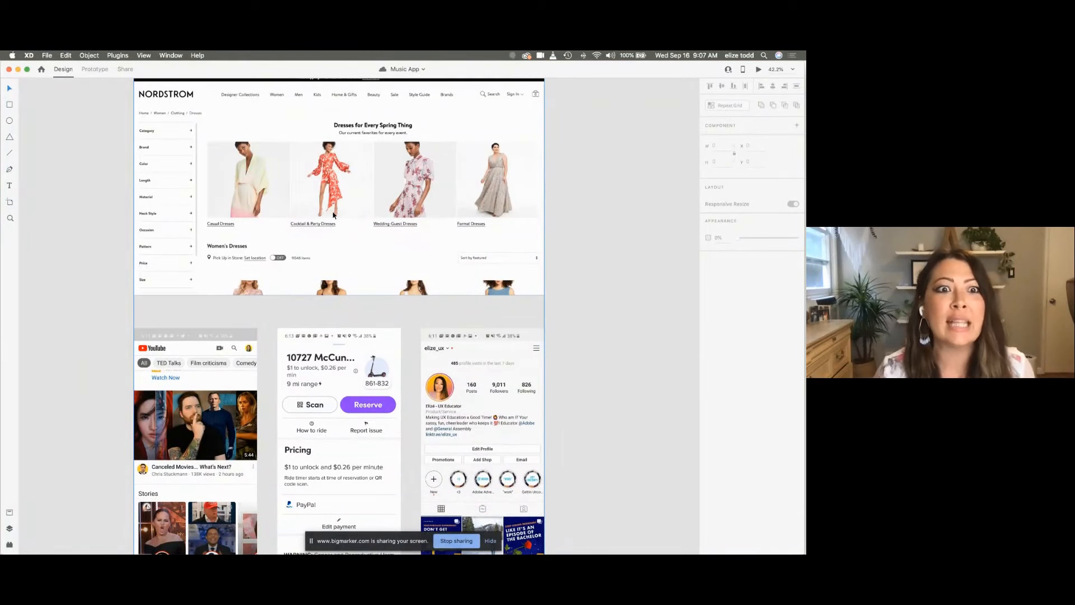
pyautogui.scroll(2, 334, 215)
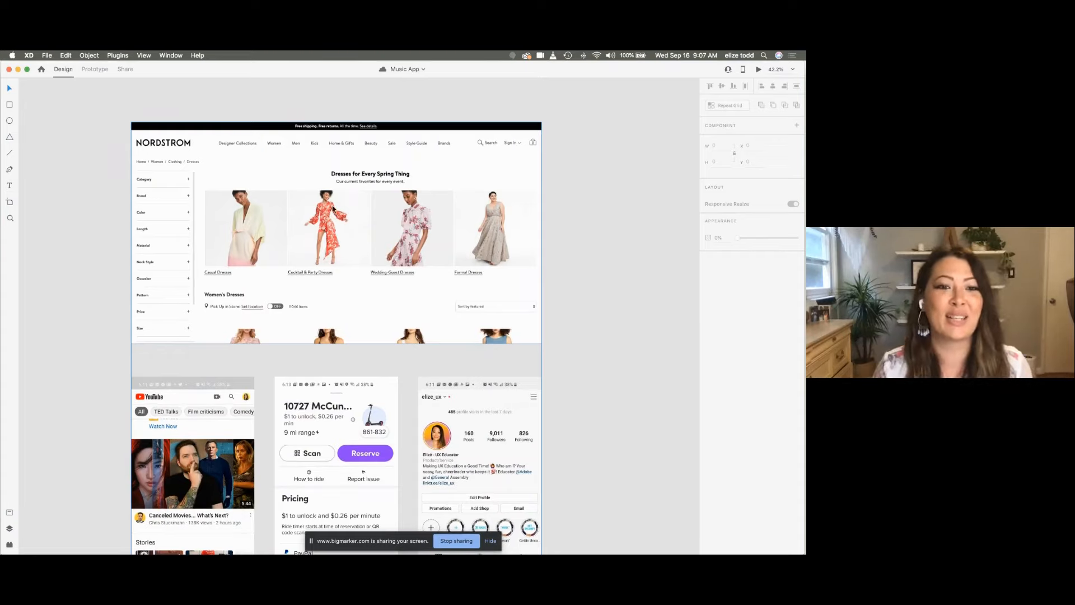
pyautogui.scroll(3, 333, 209)
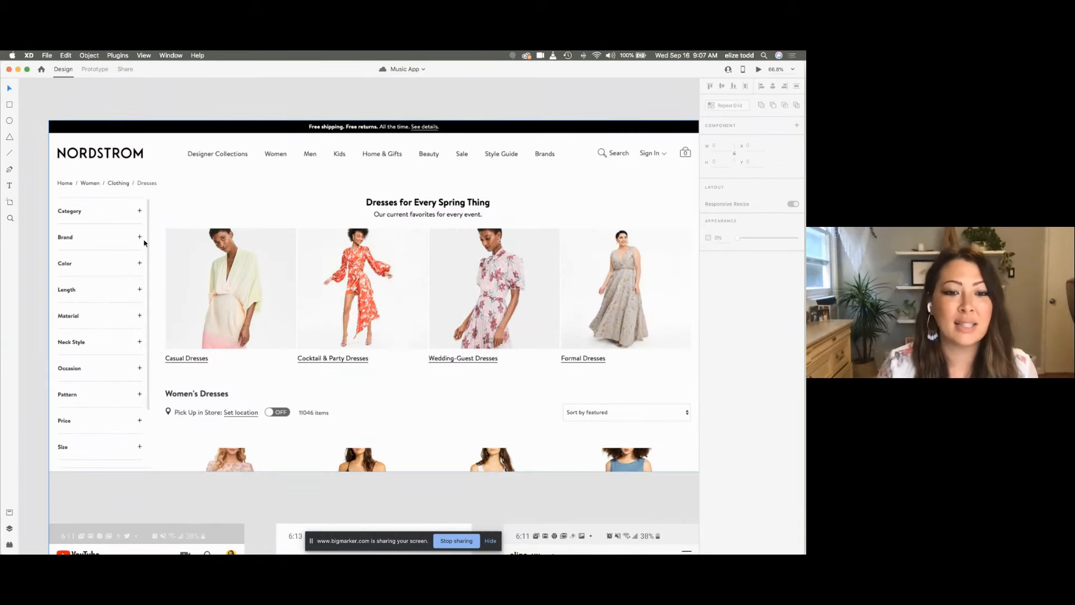
# Step: Examine the YouTube, scooter rental and Instagram mobile screenshots, and return to an overview with the slides above them
pyautogui.scroll(-5, 143, 238)
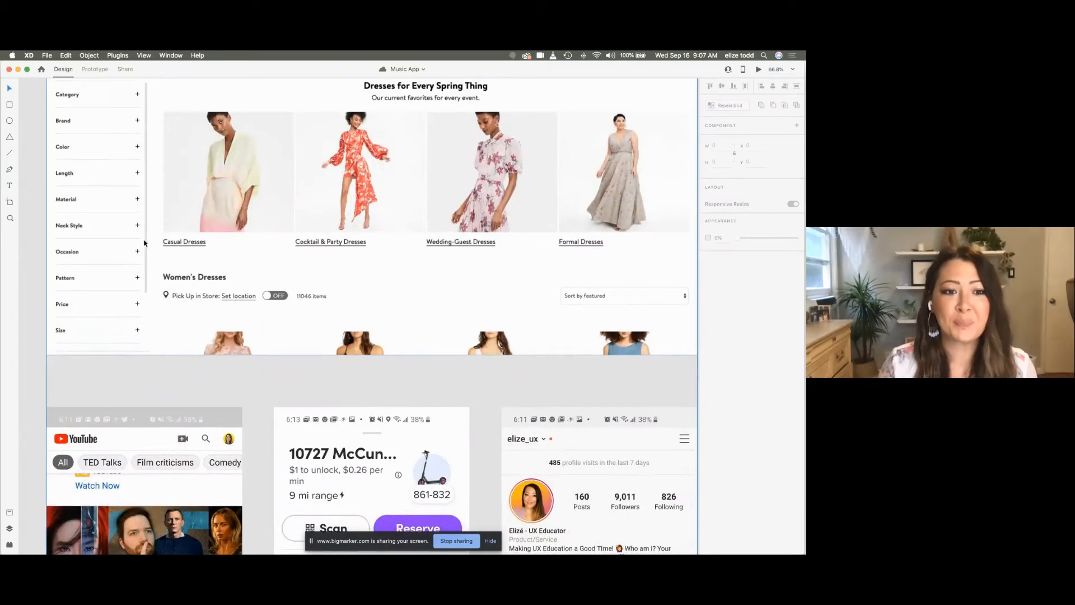
pyautogui.scroll(-10, 144, 242)
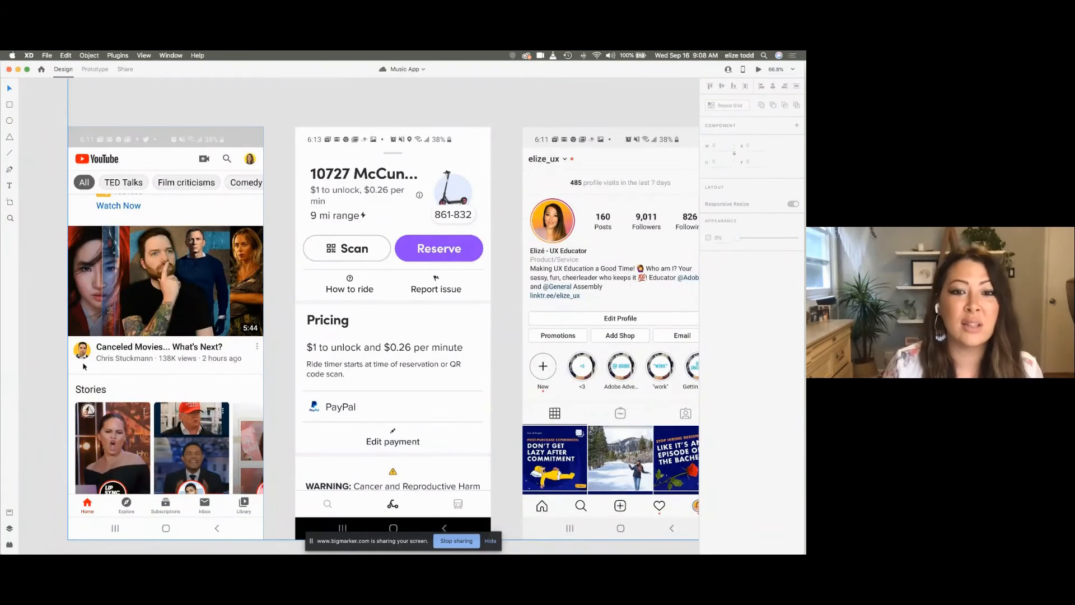
pyautogui.hscroll(4, 221, 263)
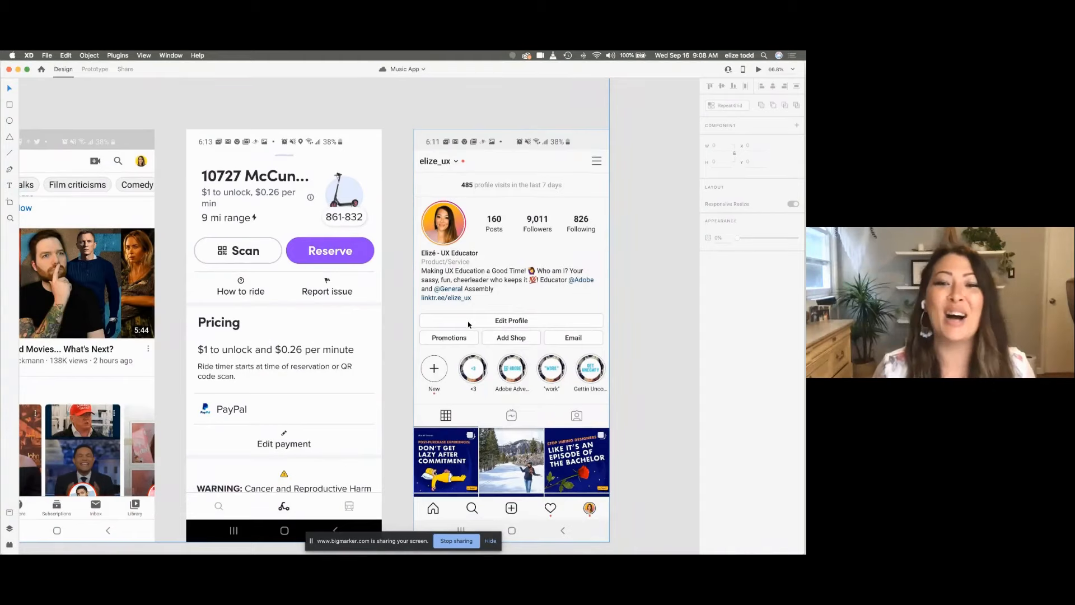
pyautogui.scroll(-6, 468, 325)
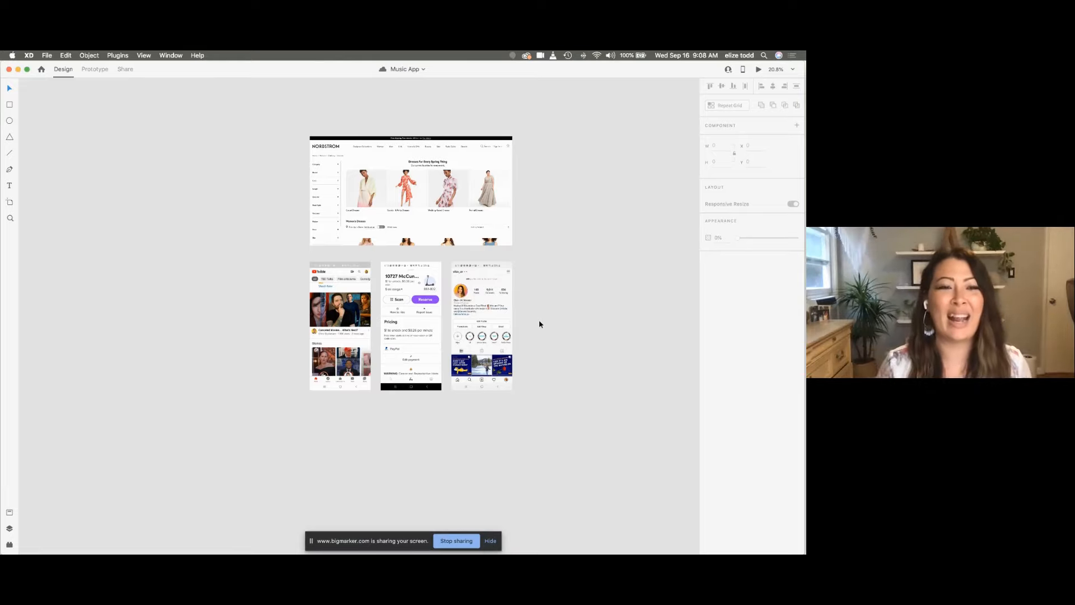
pyautogui.scroll(2, 540, 324)
pyautogui.scroll(-4, 539, 324)
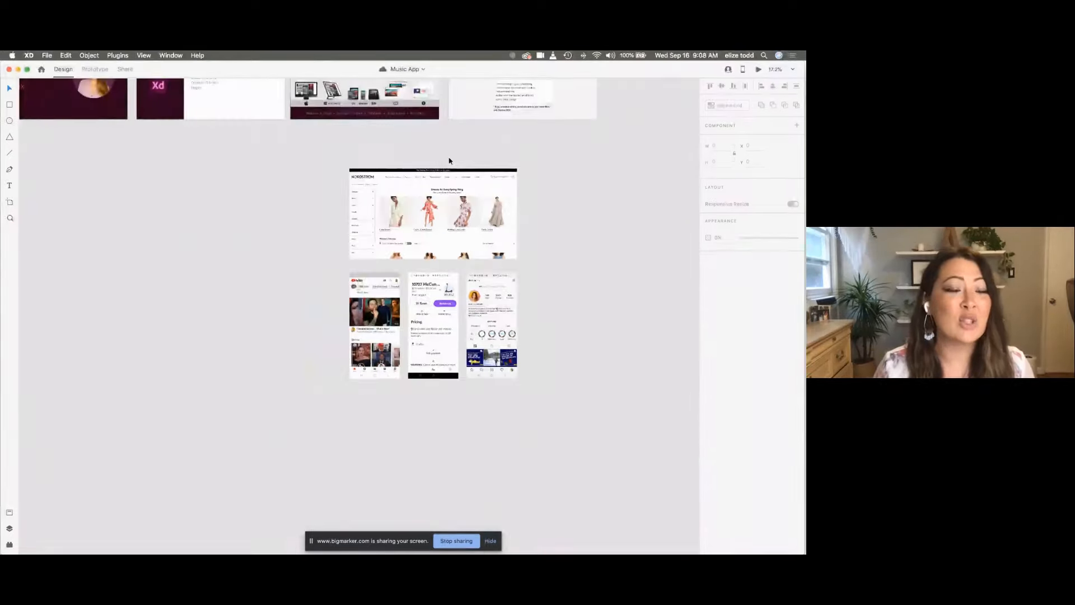
pyautogui.scroll(1, 429, 209)
pyautogui.scroll(2, 429, 209)
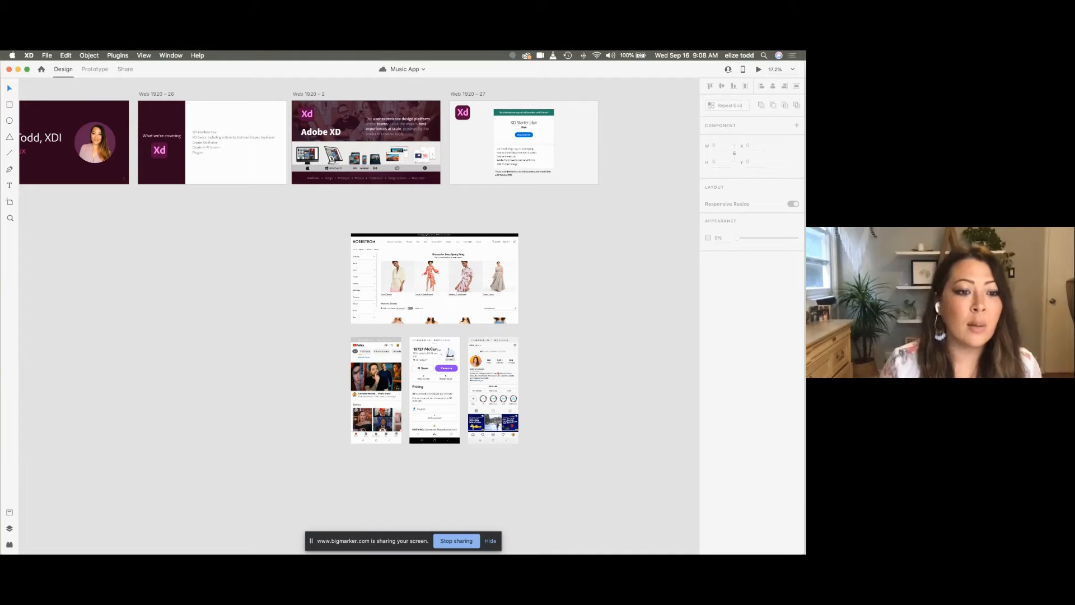
# Step: Display the document's assets and switch to the list of its artboards and layers
pyautogui.click(9, 513)
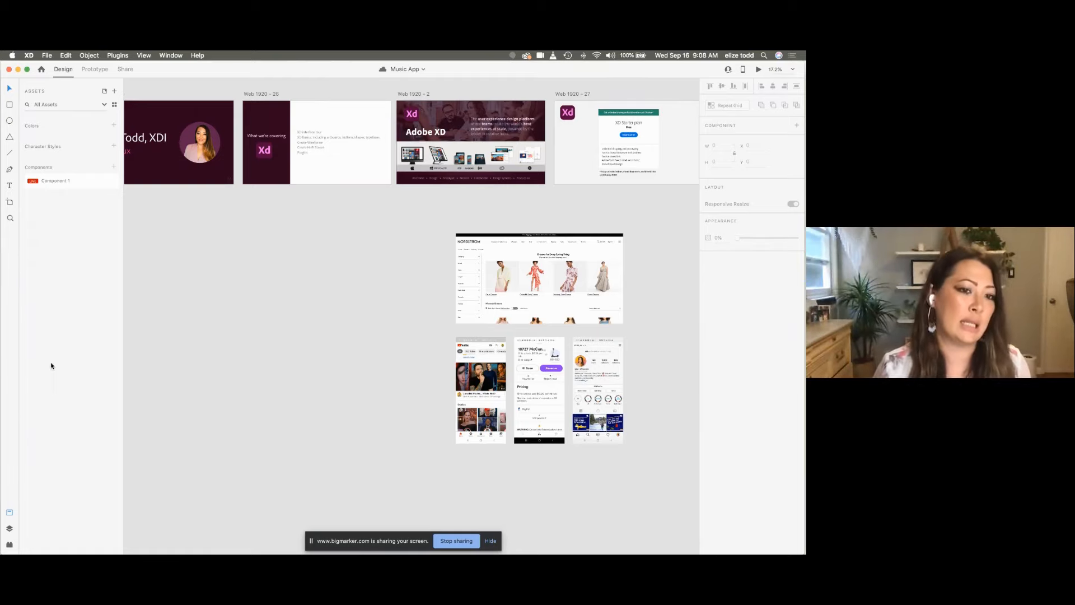
pyautogui.click(9, 512)
pyautogui.click(10, 512)
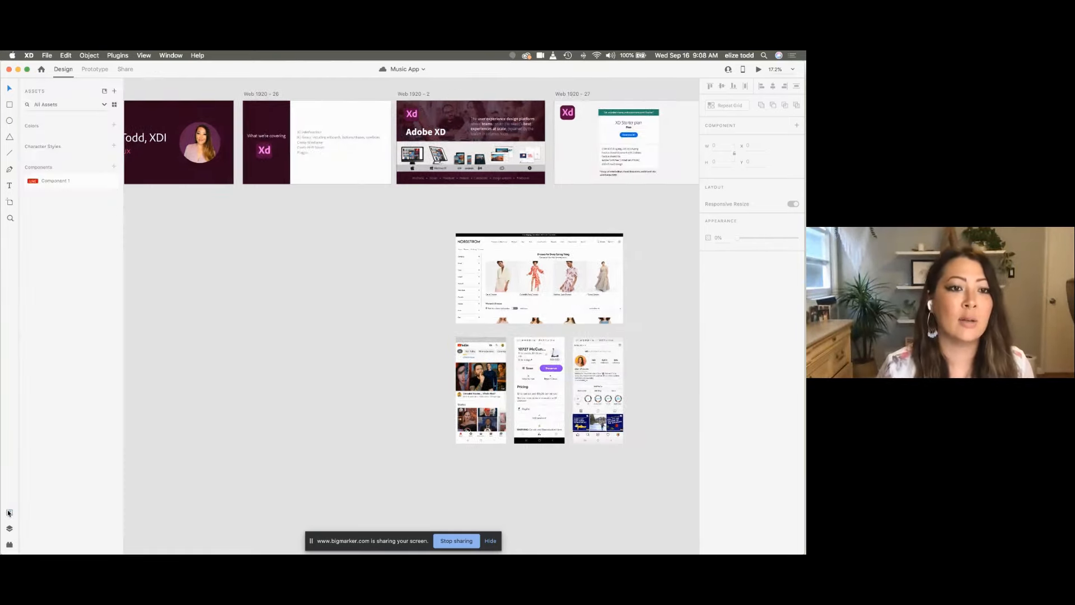
pyautogui.click(10, 528)
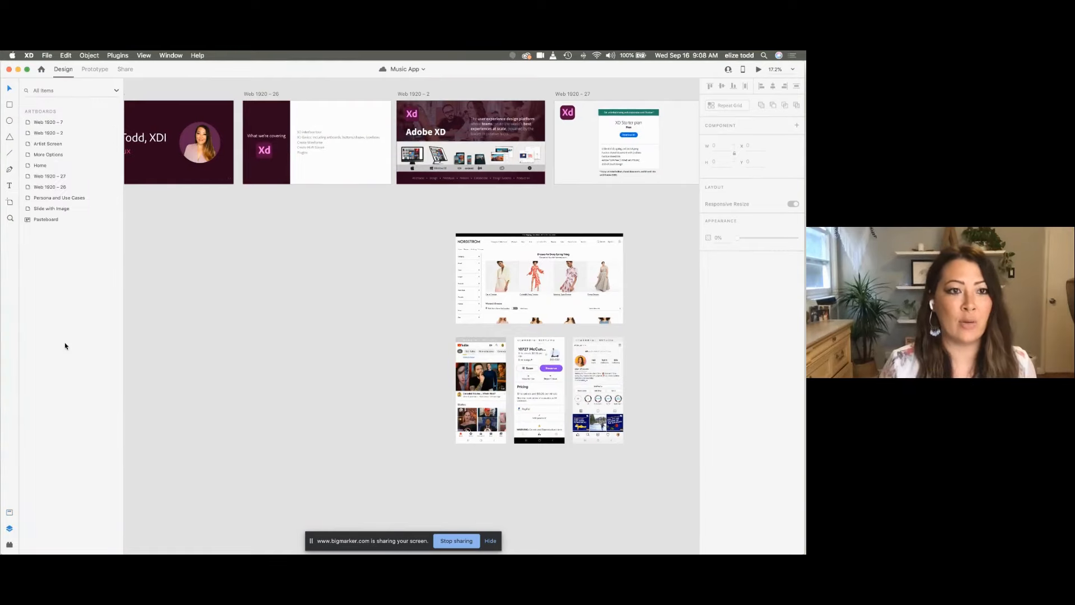
# Step: Select the "Festival Goer" sticky note on the Persona and User Flow artboard
pyautogui.hscroll(5, 324, 269)
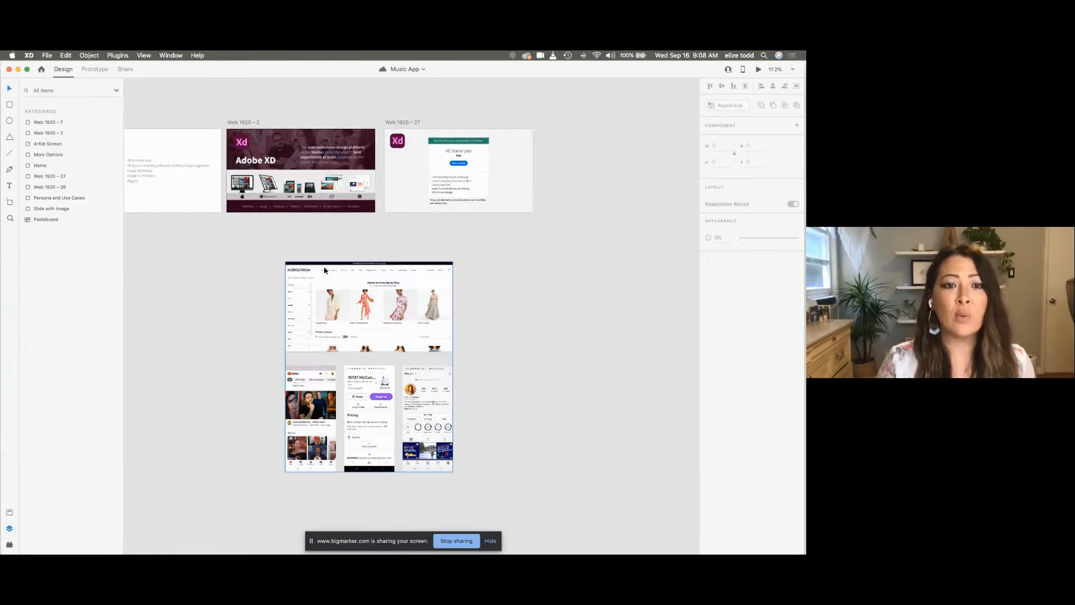
pyautogui.hscroll(5, 336, 252)
pyautogui.scroll(5, 447, 170)
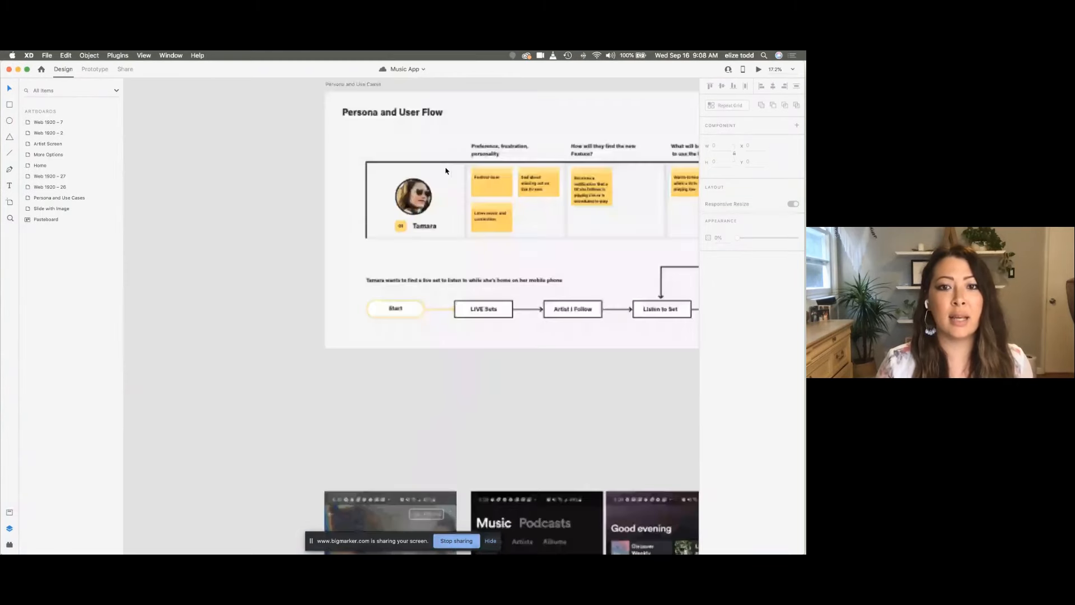
pyautogui.scroll(5, 447, 171)
pyautogui.click(430, 201)
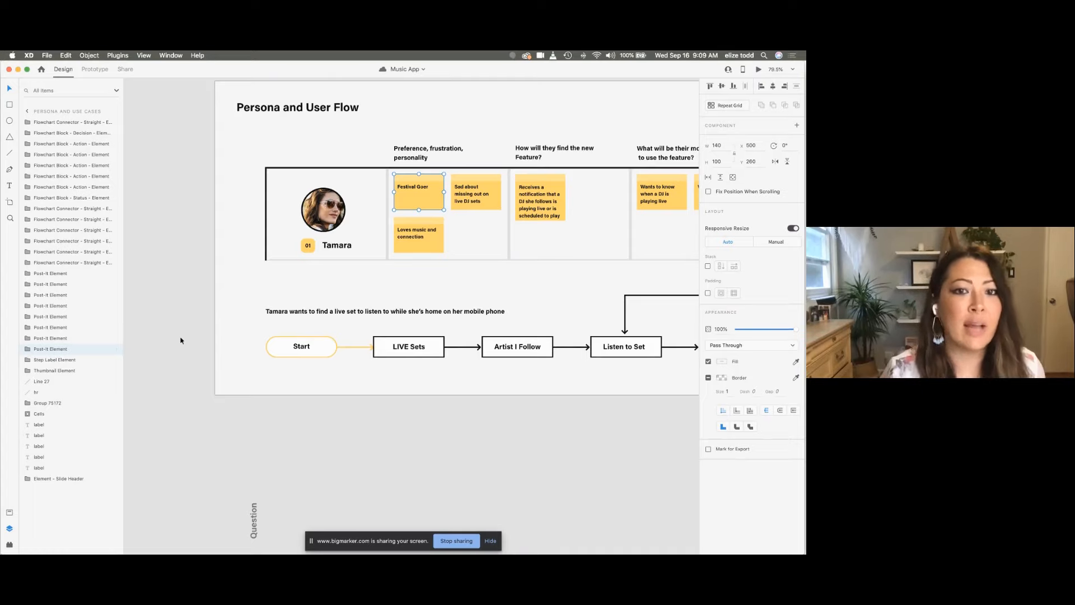
# Step: Expand the selected sticky note's Post-it Element group and select its sticker and label layers in turn
pyautogui.click(28, 350)
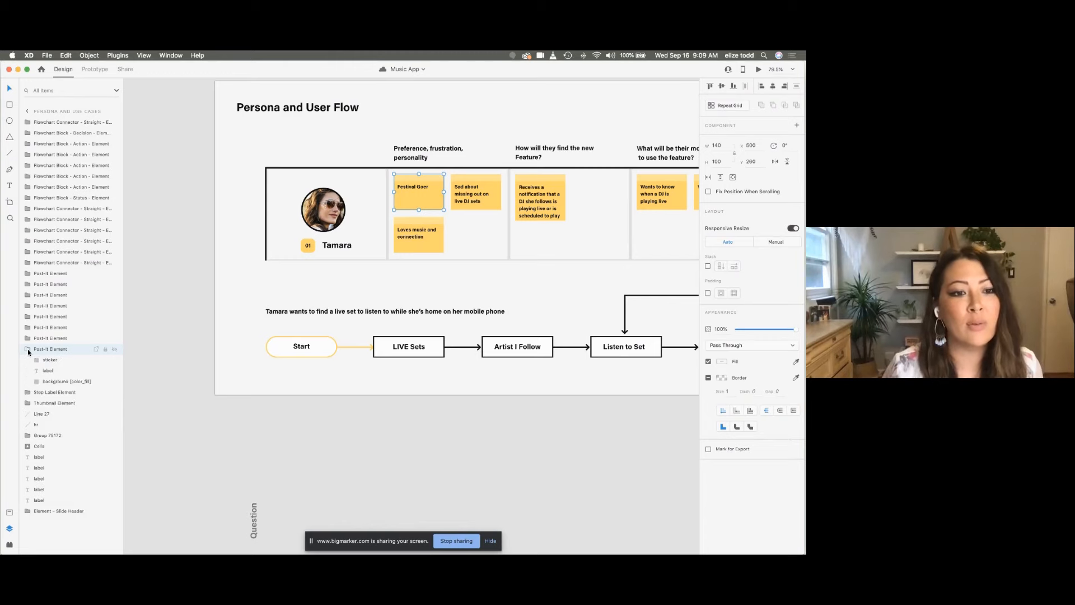
pyautogui.click(44, 360)
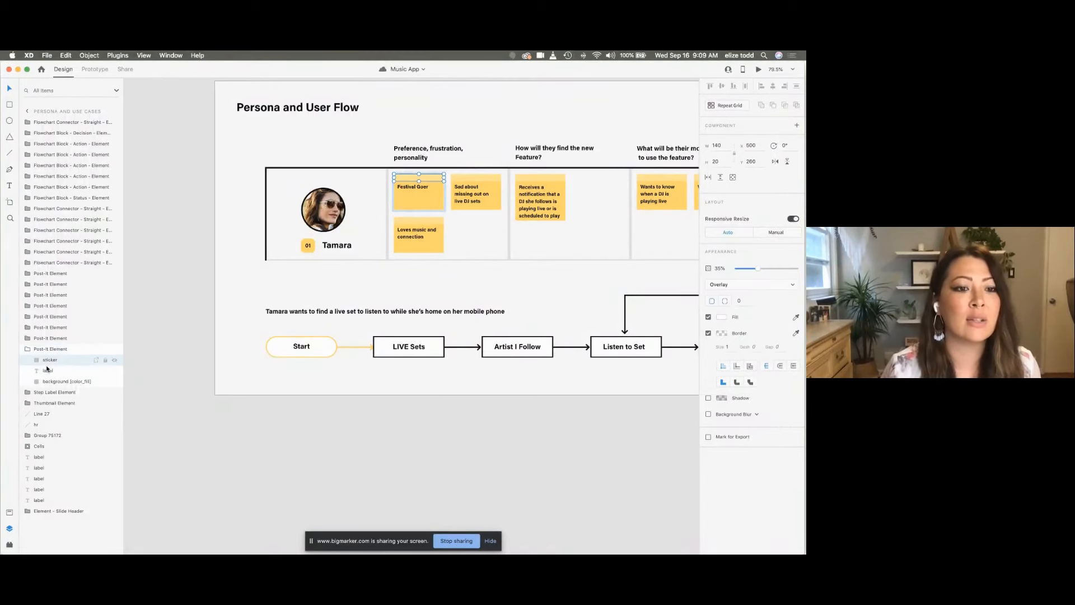
pyautogui.click(47, 371)
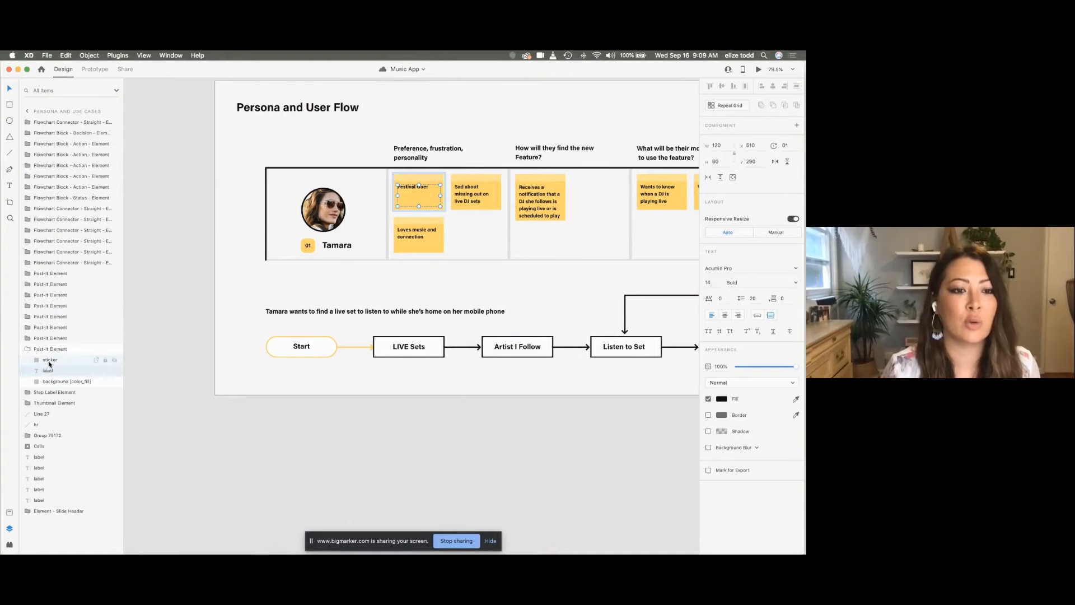
# Step: Select the "Festival Goer" note's sticker layer, collapse its Post-it Element group, and select the note's yellow background on the artboard
pyautogui.click(49, 360)
pyautogui.click(29, 349)
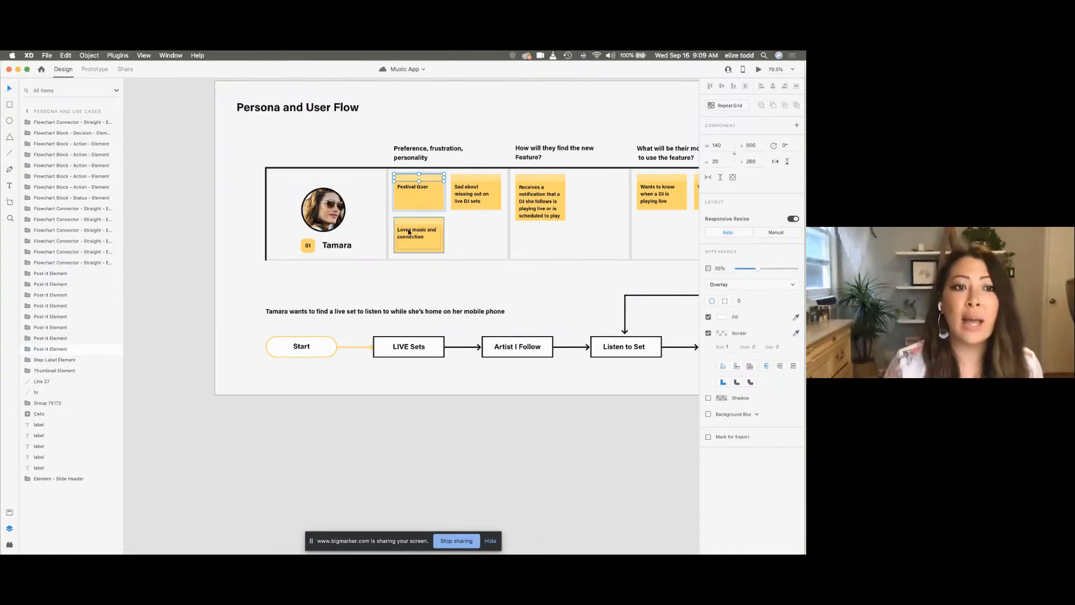
pyautogui.click(430, 207)
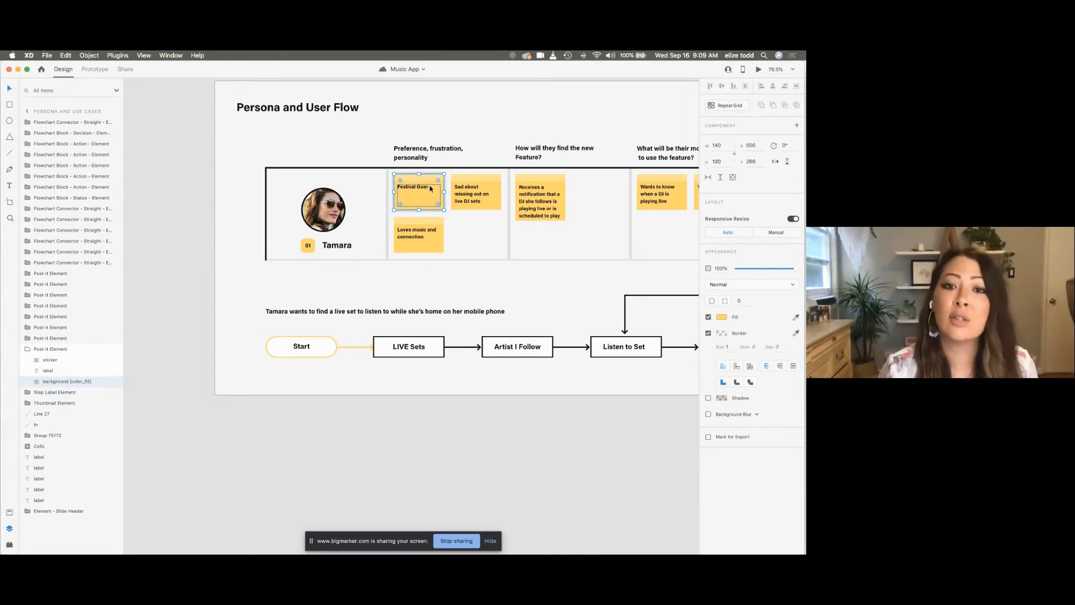
pyautogui.scroll(5, 433, 196)
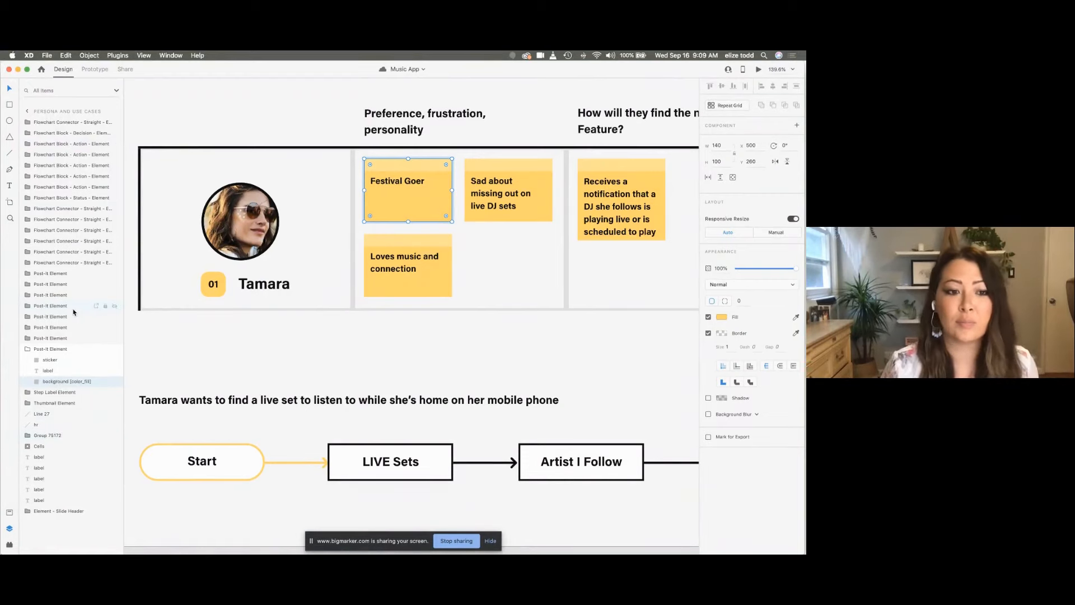
# Step: Display the plugins, clear the "band" search in Free Stock Search for XD, review the list of installed plugins and hide it
pyautogui.click(10, 546)
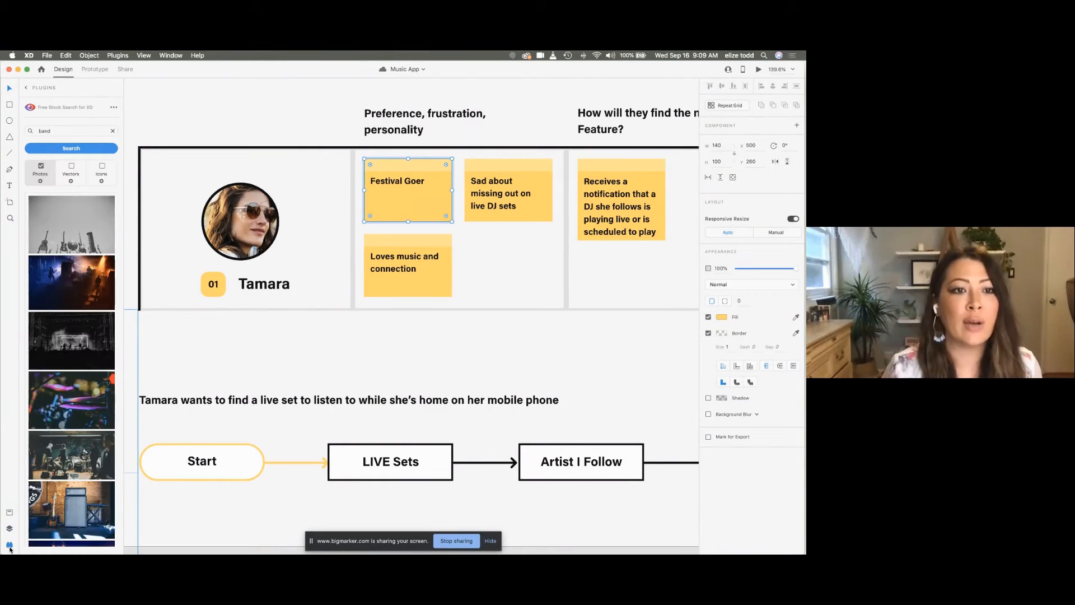
pyautogui.click(113, 131)
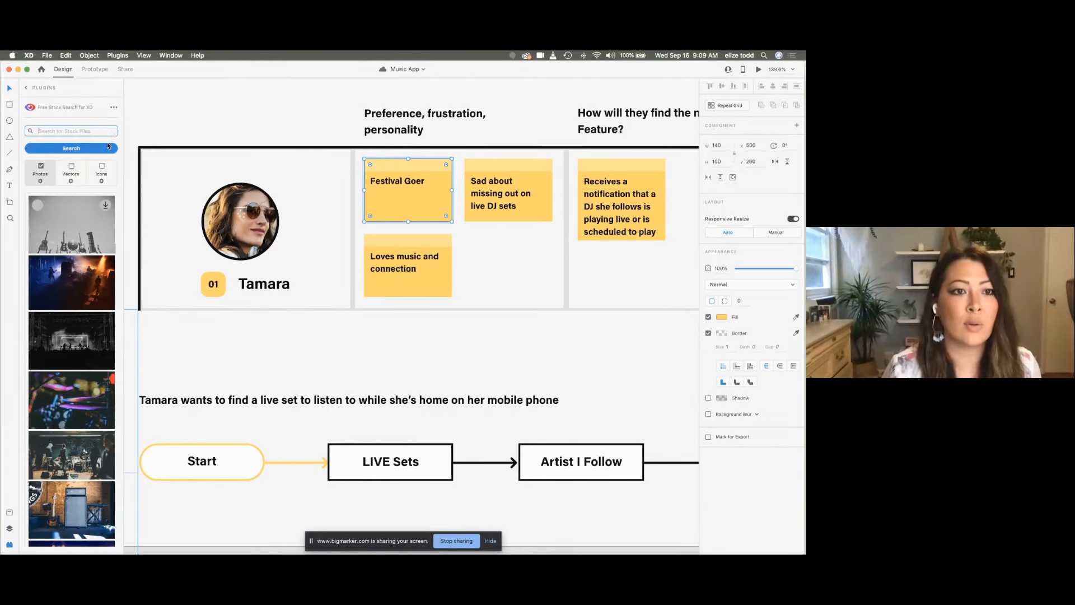
pyautogui.click(25, 88)
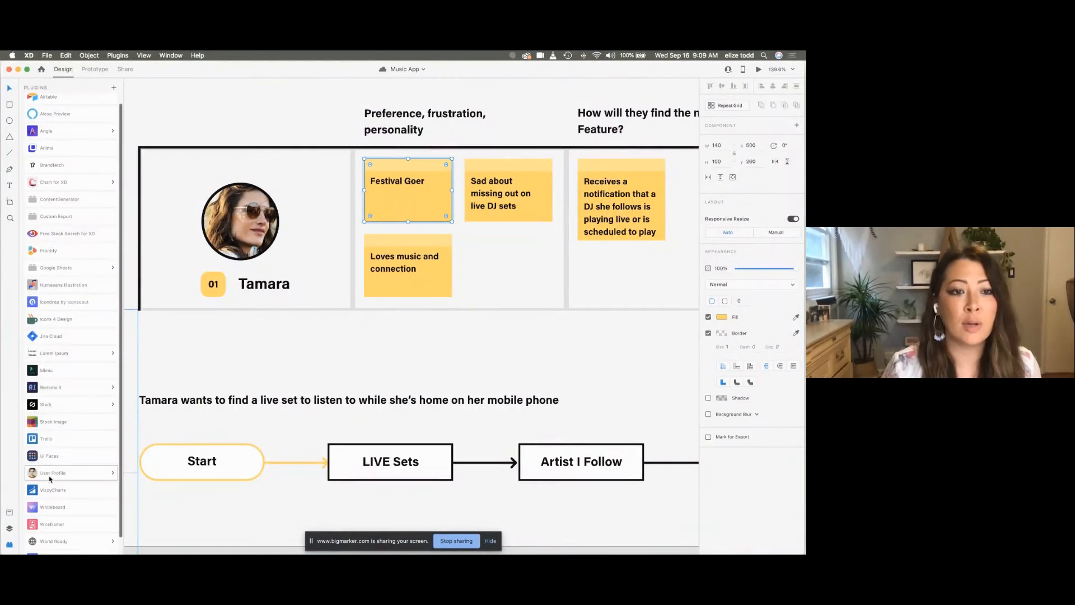
pyautogui.scroll(1, 50, 479)
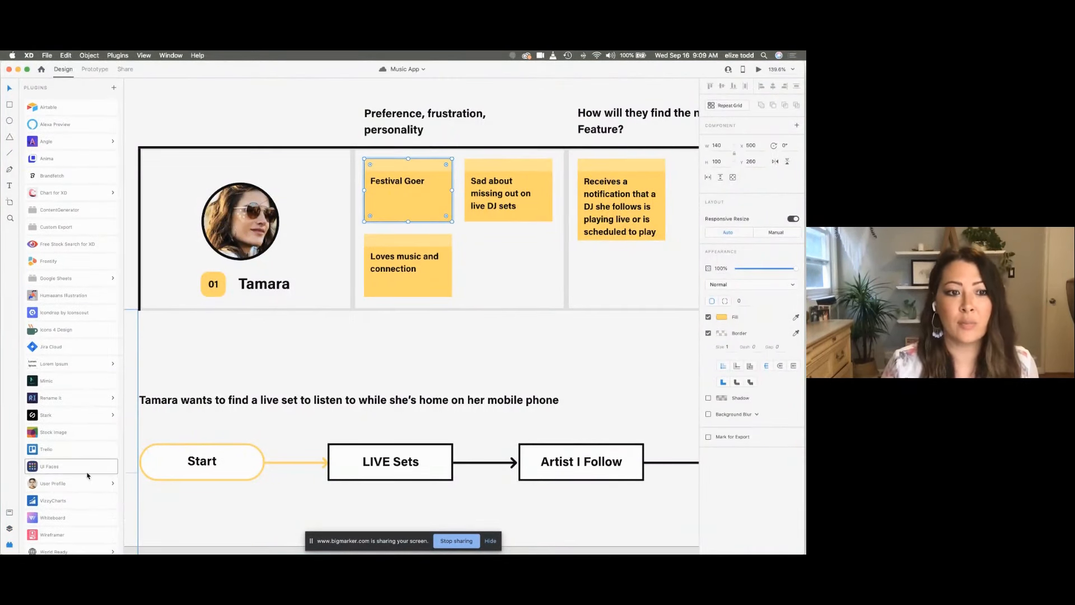
pyautogui.click(13, 541)
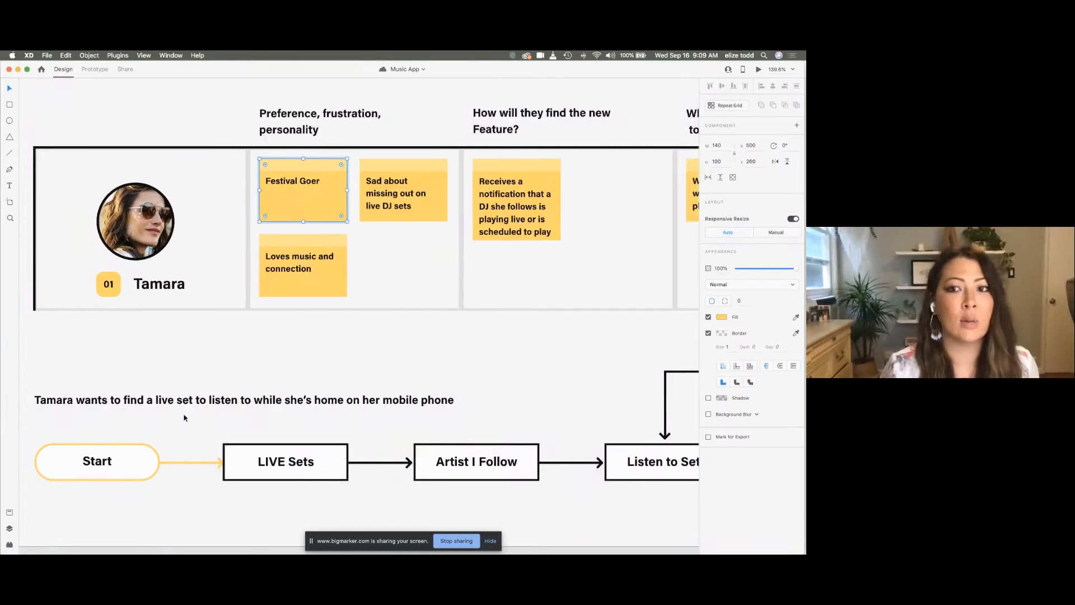
# Step: Select a sticky note, the "Artist I Follow" block and the "Preference, frustration, personality" heading in turn to examine each one's properties
pyautogui.scroll(-3, 185, 417)
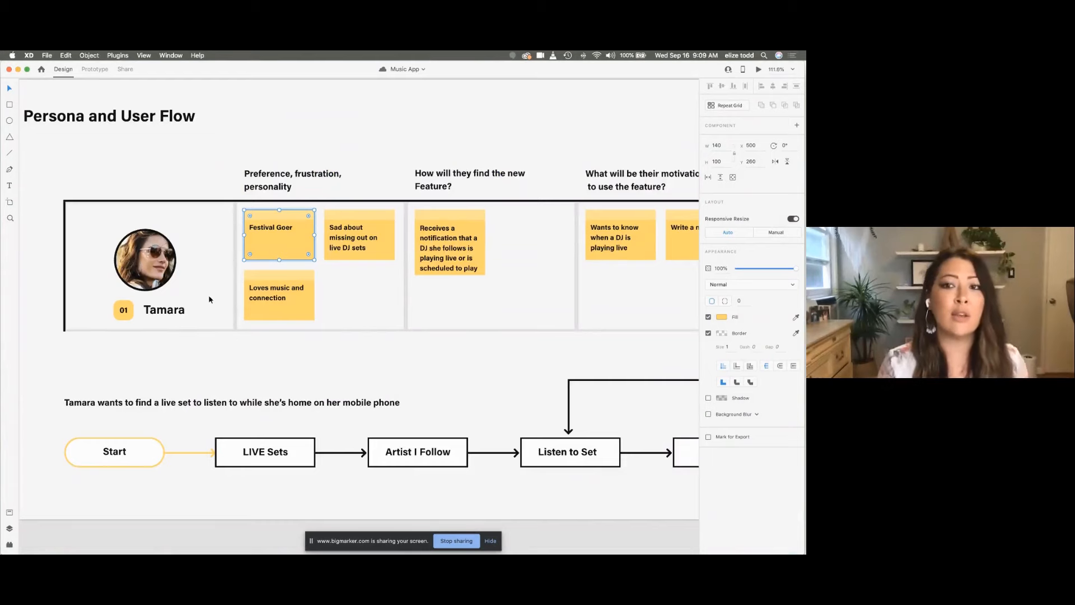
pyautogui.press('Escape')
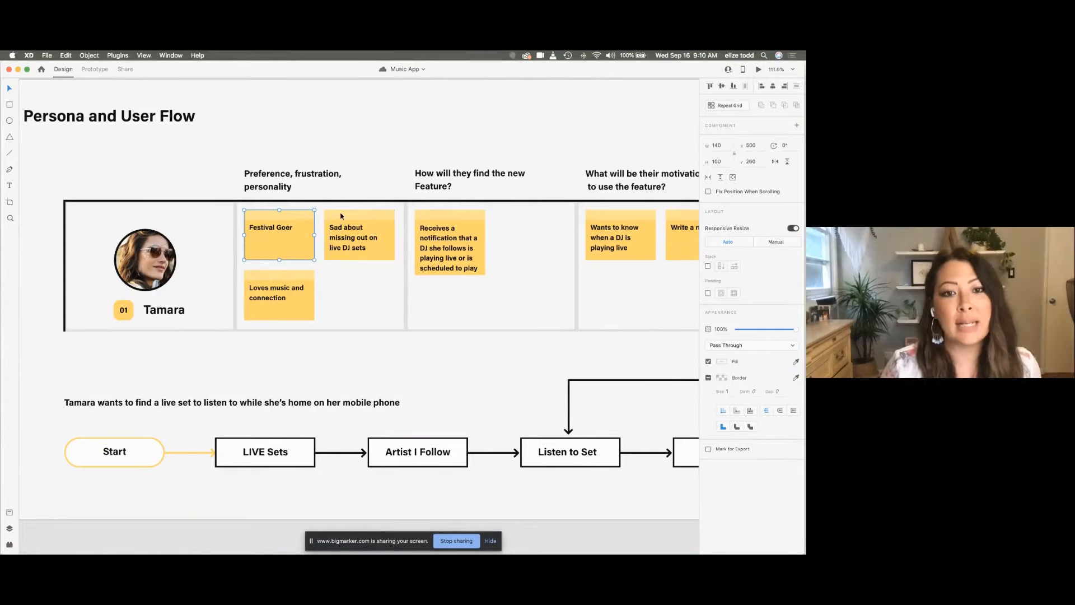
pyautogui.click(297, 219)
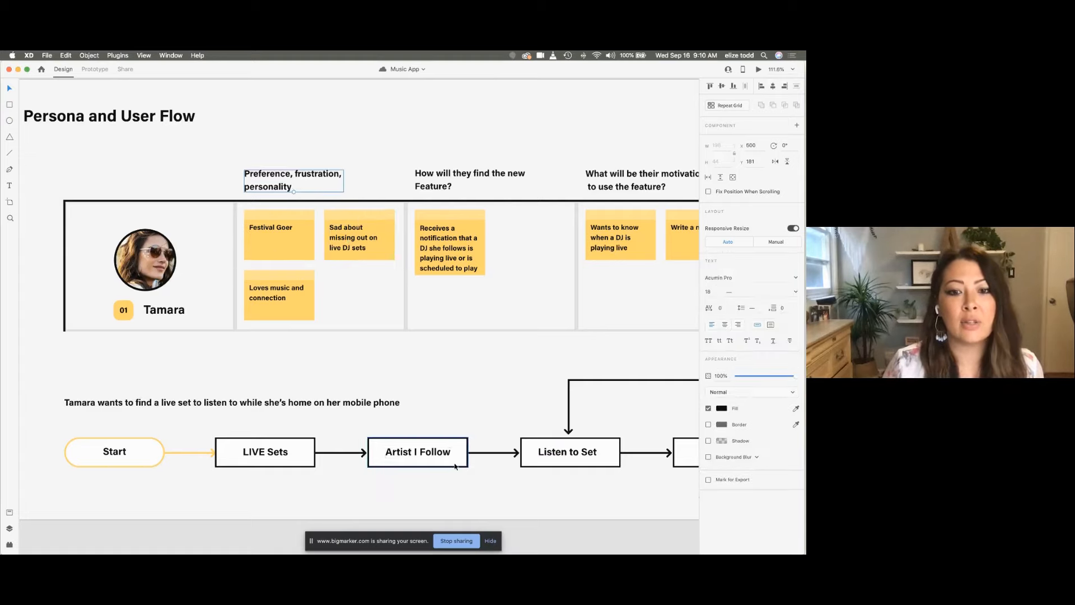
pyautogui.click(447, 460)
pyautogui.click(286, 189)
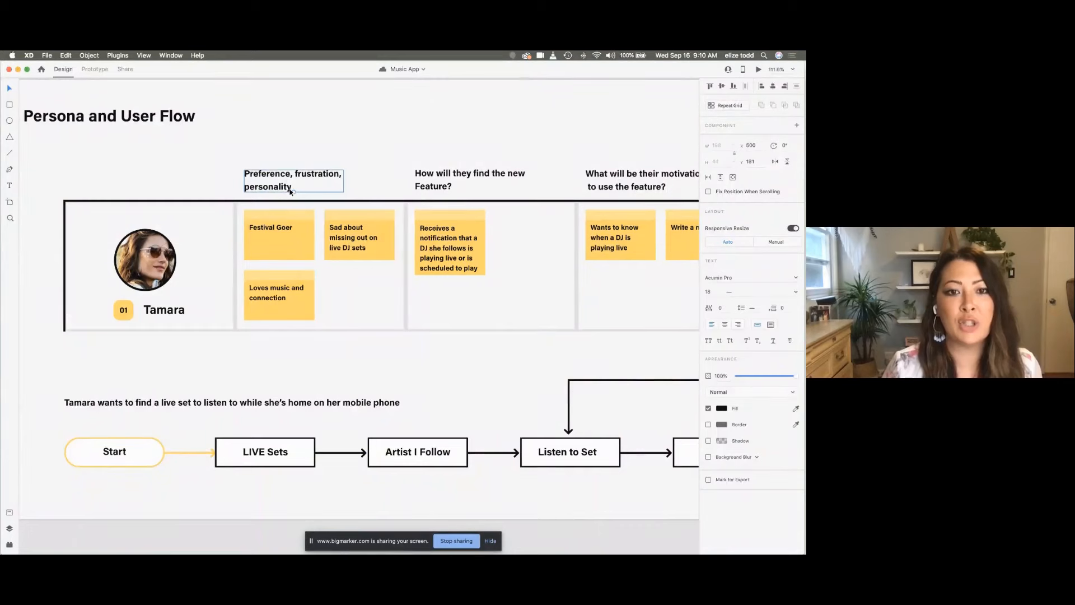
pyautogui.click(352, 241)
pyautogui.click(286, 190)
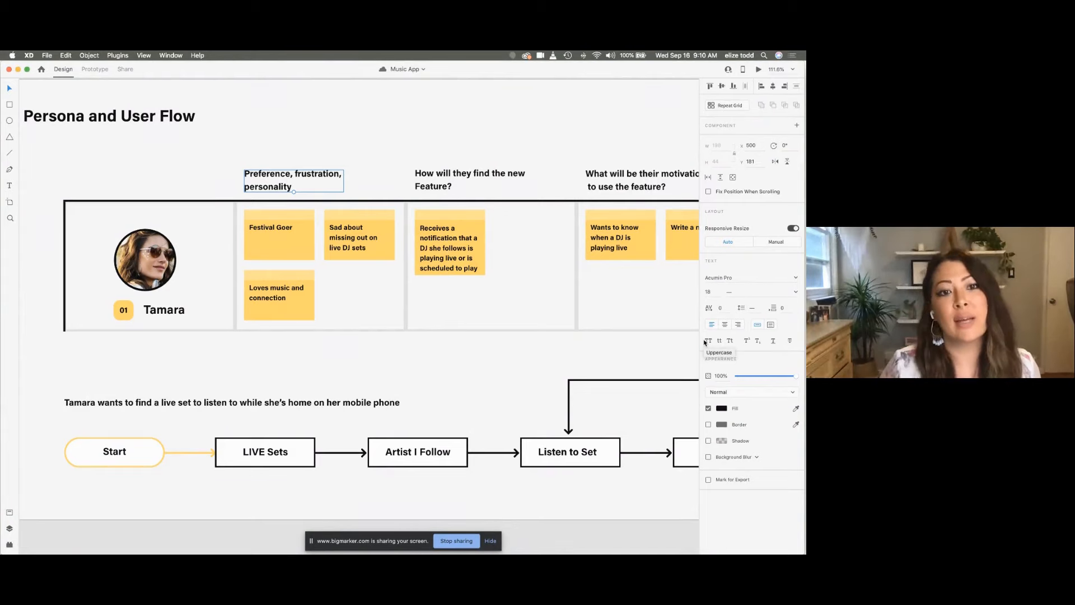
# Step: Display the fonts available for the "Preference, frustration, personality" heading and close the list without choosing one
pyautogui.scroll(5, 329, 185)
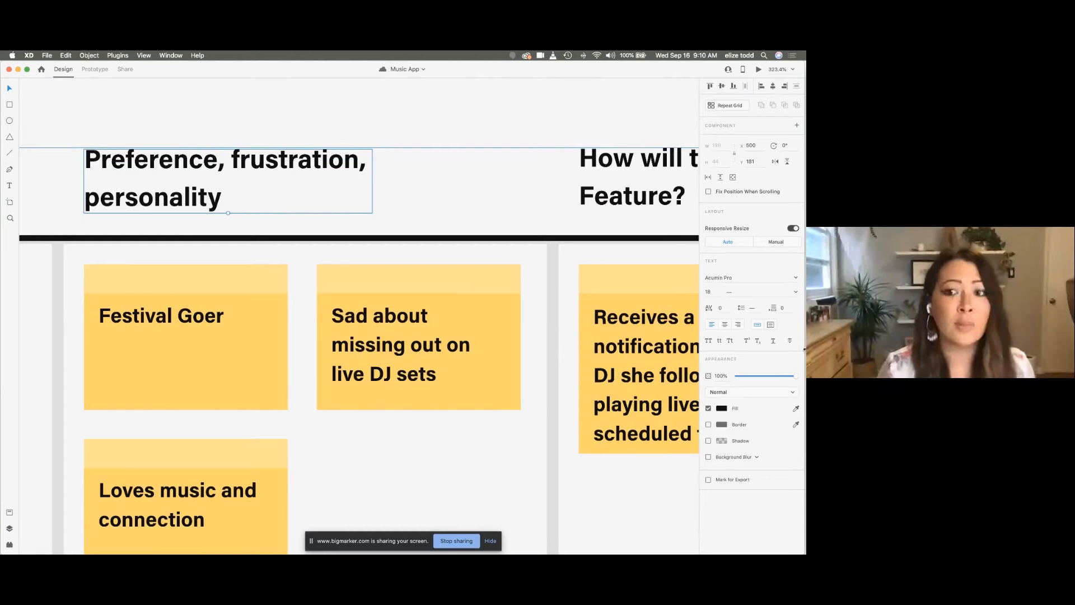
pyautogui.click(796, 278)
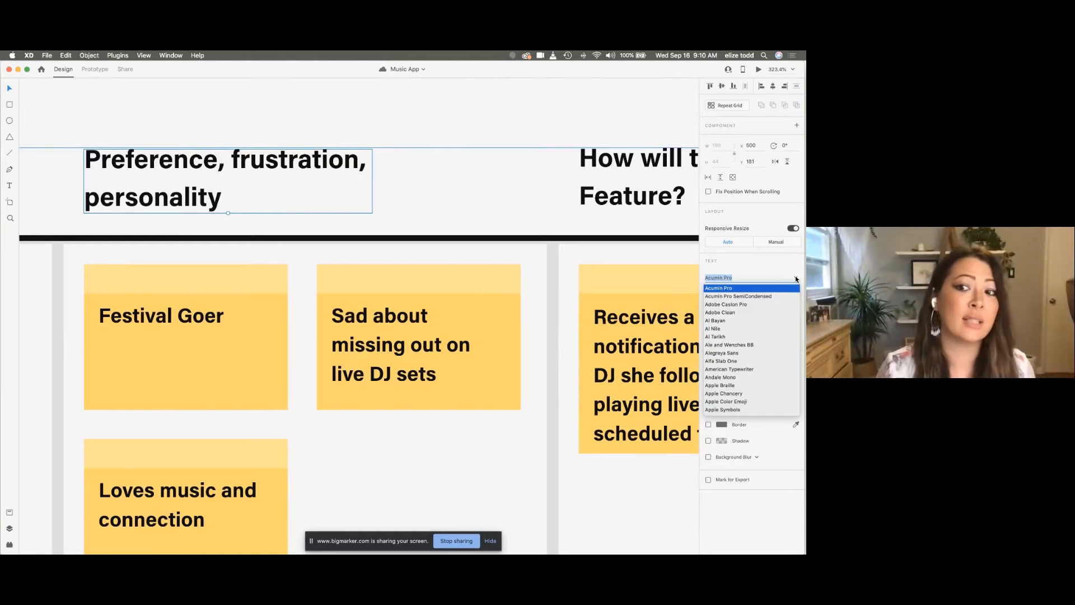
pyautogui.click(777, 269)
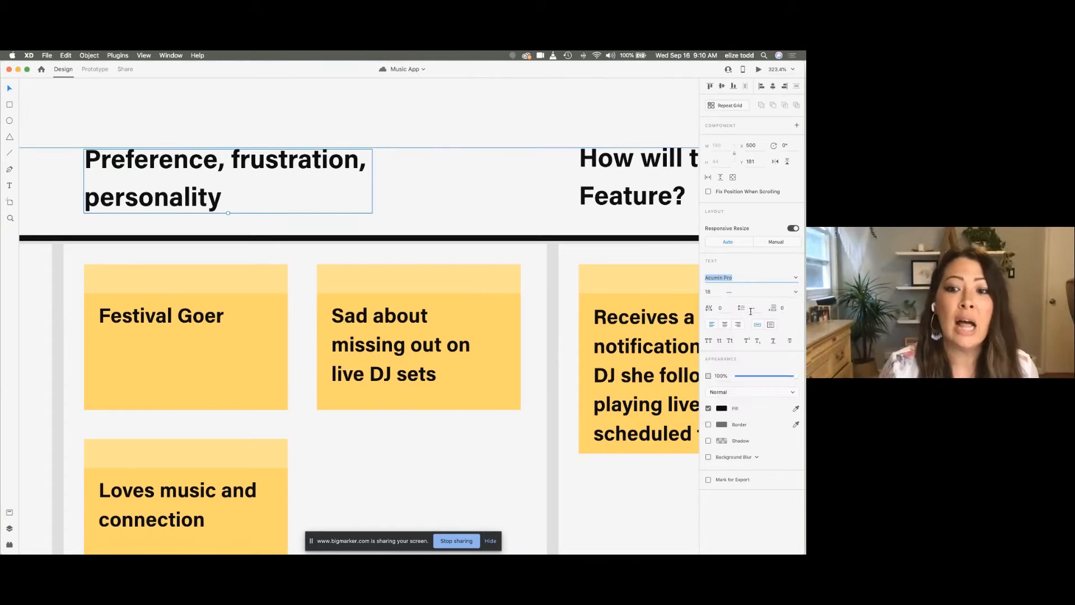
# Step: Set the fill of the "Preference, frustration, personality" heading to FF0000 and undo the color change
pyautogui.click(722, 408)
pyautogui.write('ff0000')
pyautogui.press('Return')
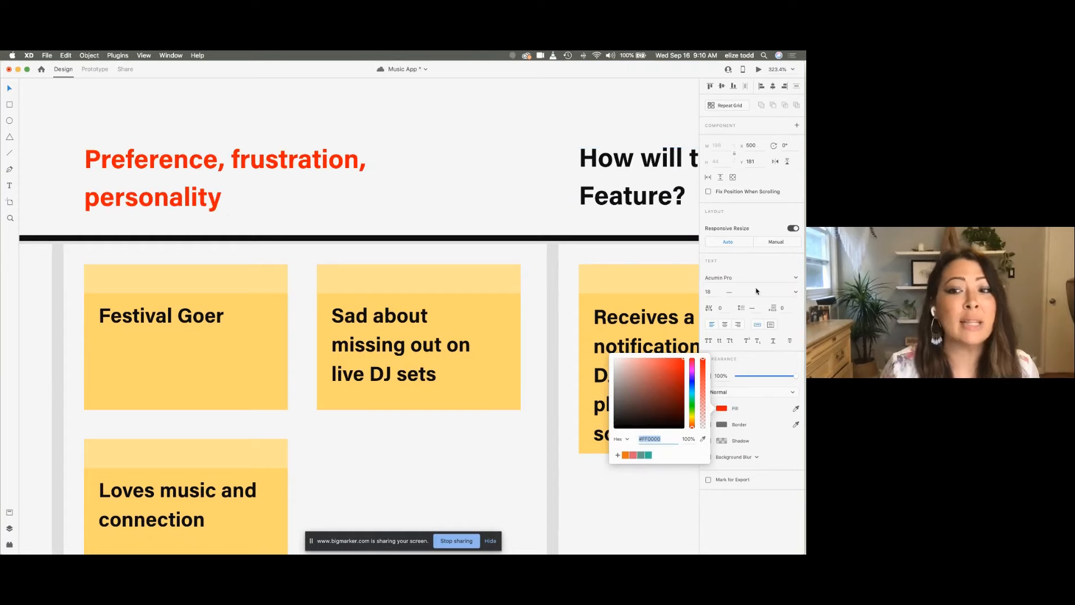
pyautogui.click(756, 234)
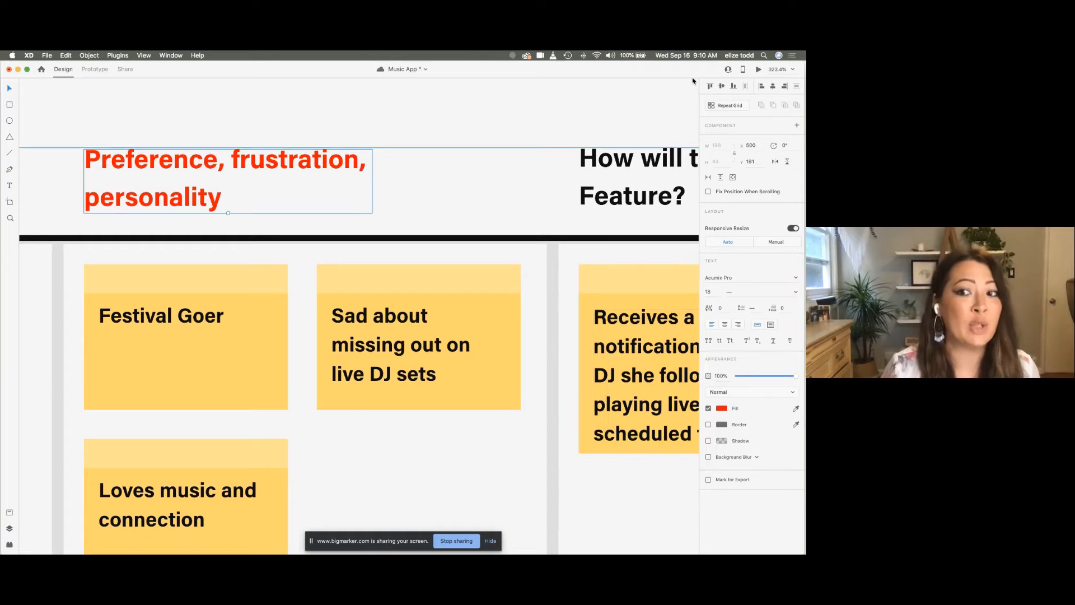
pyautogui.press('super+z')
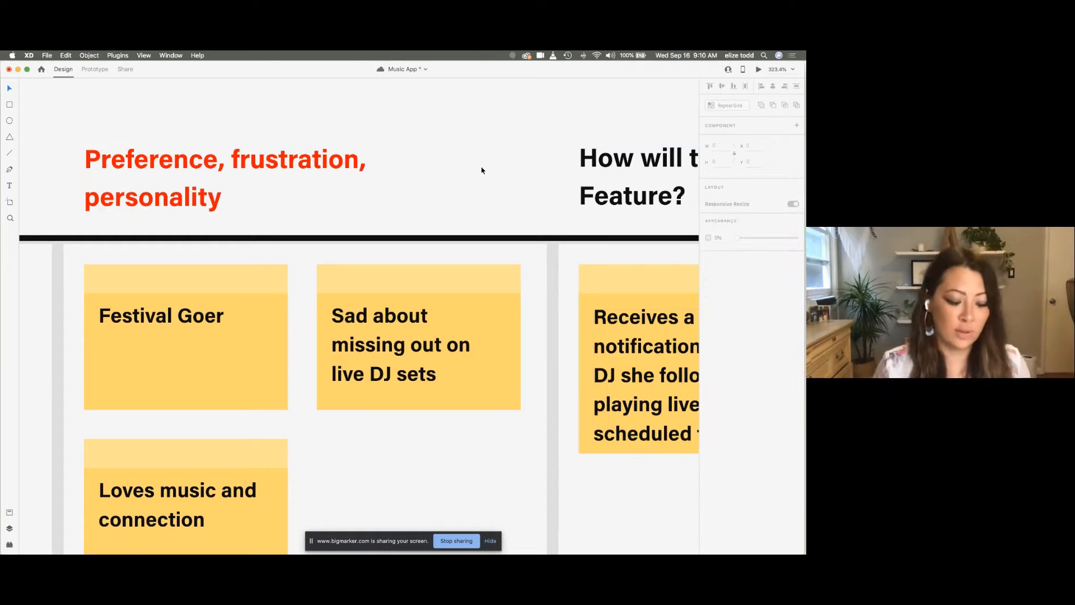
# Step: Switch the document to Prototype mode and locate the Home, More Options and Artist Screen artboards of Flow 1
pyautogui.scroll(-5, 482, 170)
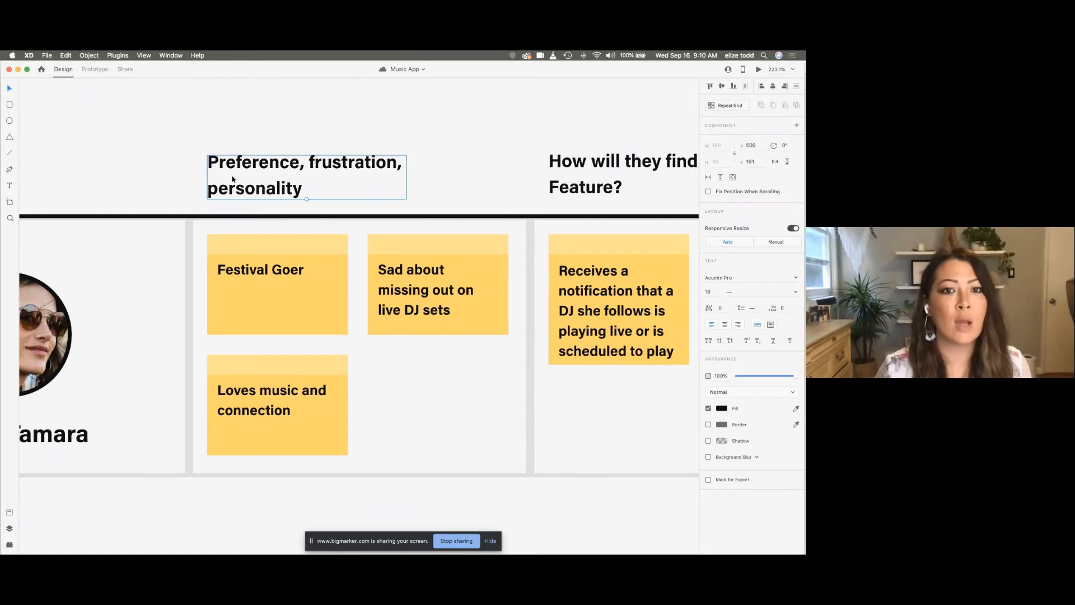
pyautogui.click(265, 125)
pyautogui.scroll(-4, 264, 125)
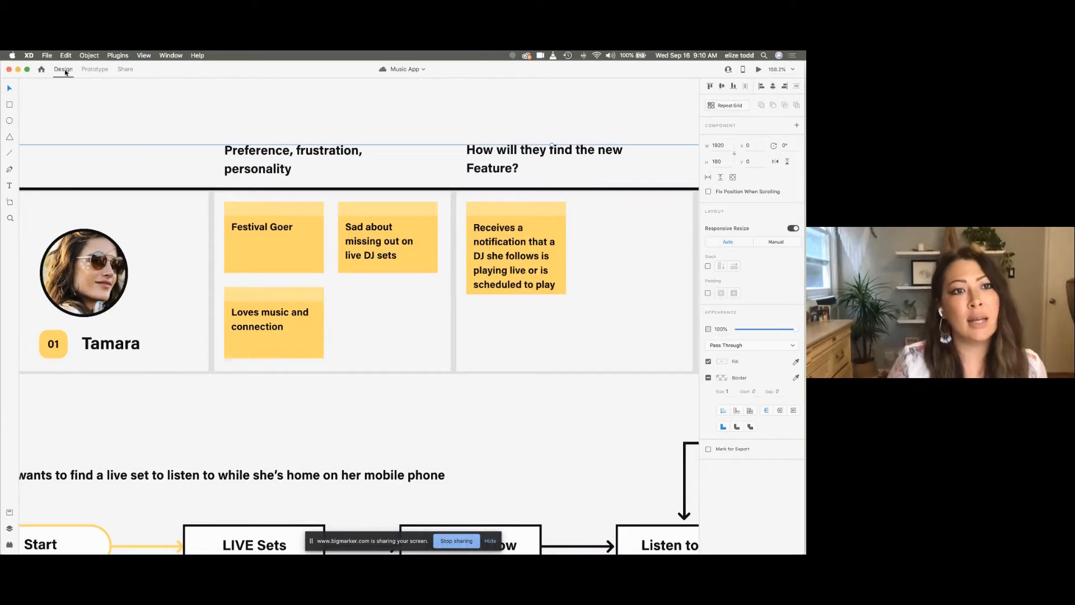
pyautogui.click(95, 69)
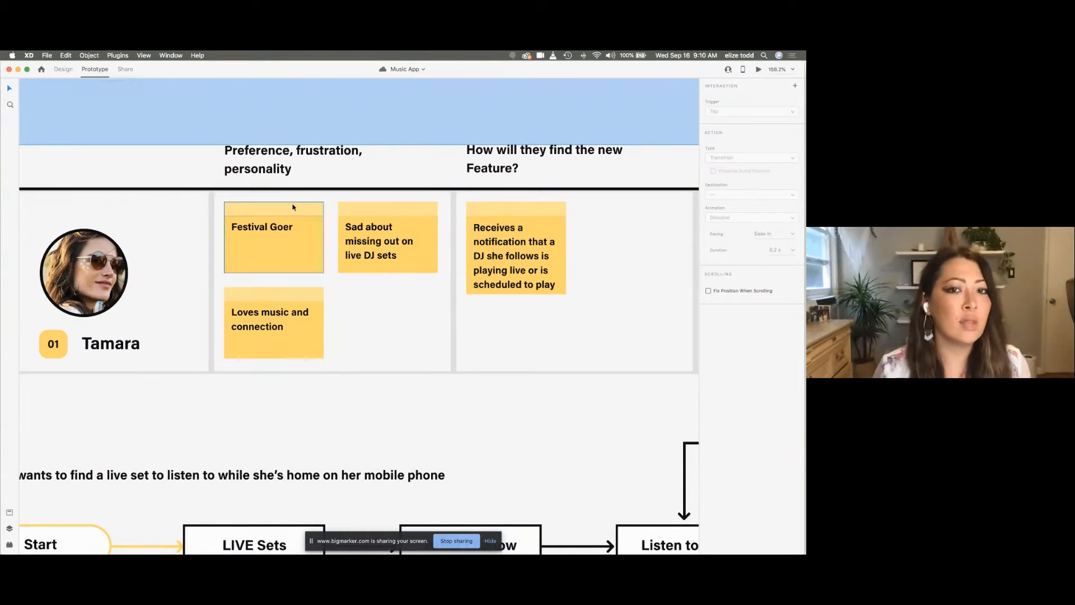
pyautogui.scroll(-5, 292, 207)
pyautogui.scroll(-1, 292, 206)
pyautogui.scroll(-5, 292, 206)
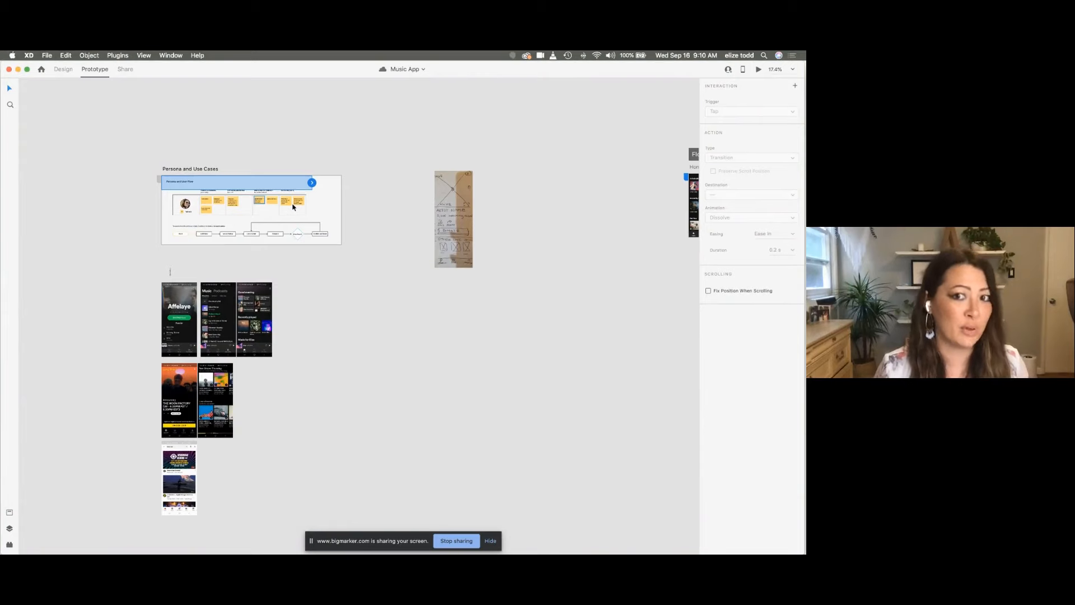
pyautogui.hscroll(10, 293, 206)
pyautogui.scroll(3, 536, 208)
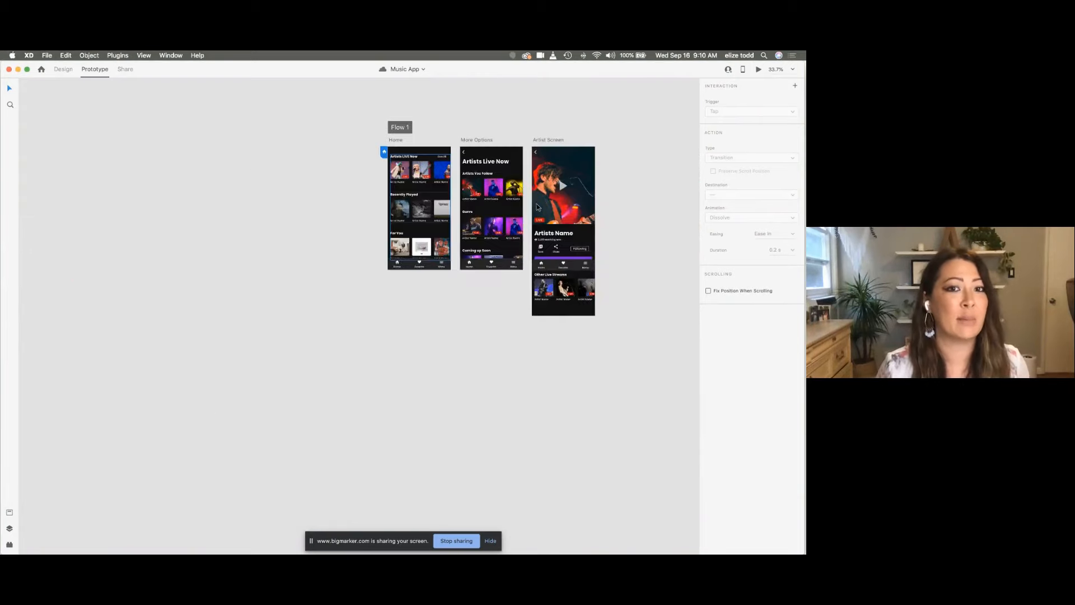
pyautogui.scroll(3, 537, 207)
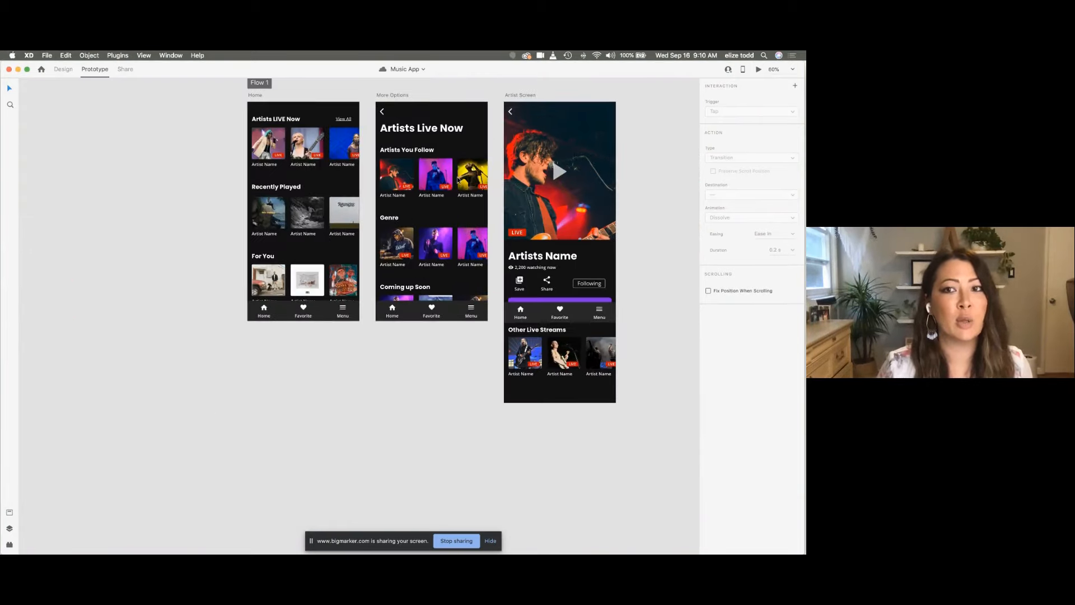
pyautogui.hscroll(2, 457, 180)
pyautogui.scroll(2, 457, 180)
# Step: Preview the Home artboard, test the sideways scrolling of its Recently Played row, and close the preview
pyautogui.click(193, 126)
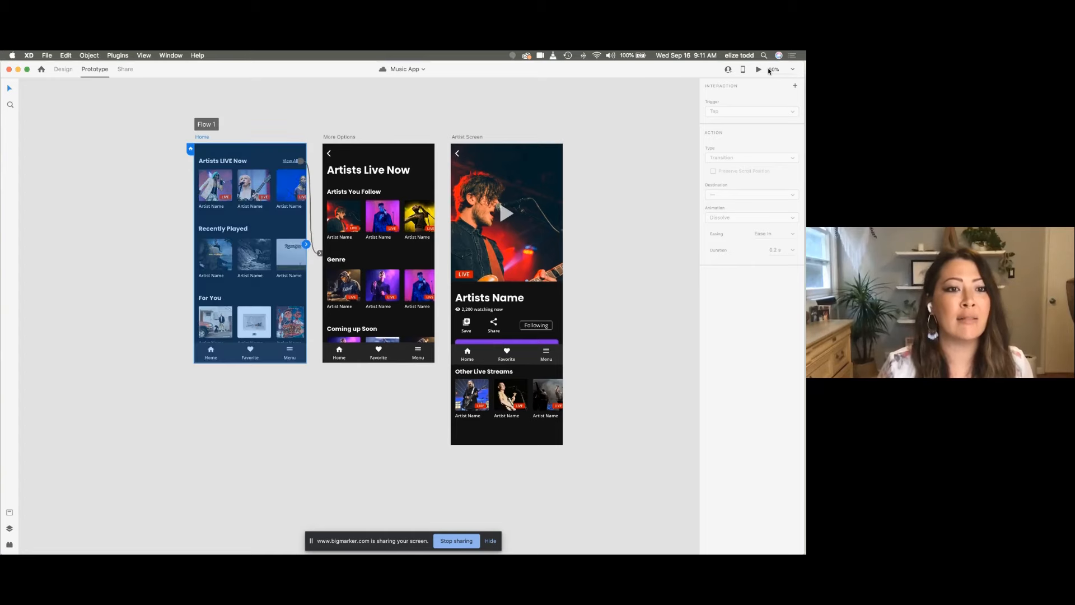
pyautogui.moveTo(115, 171); pyautogui.dragTo(264, 101)
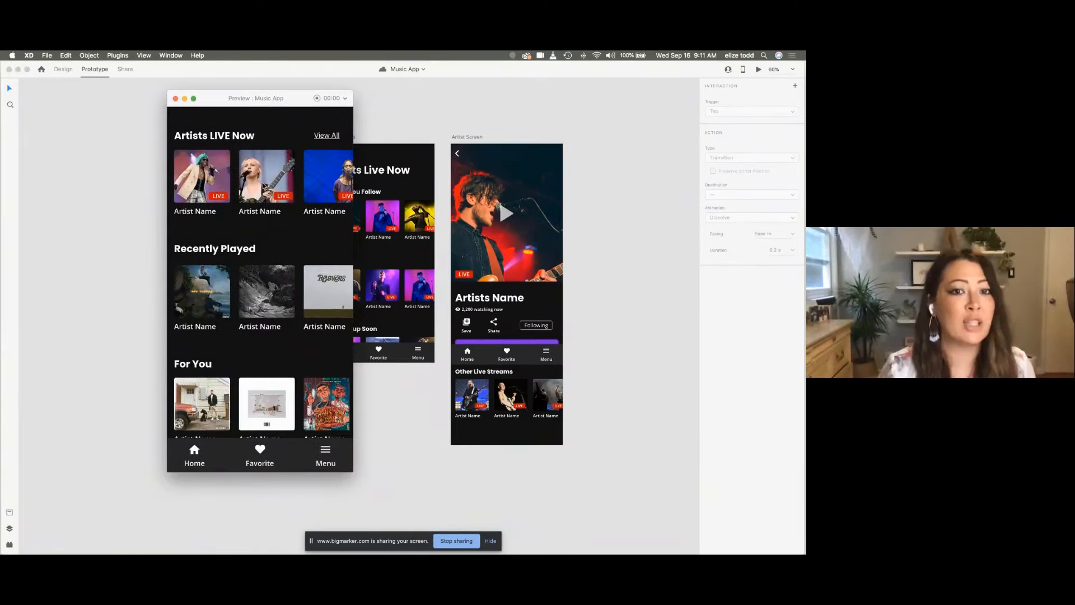
pyautogui.hscroll(3, 263, 302)
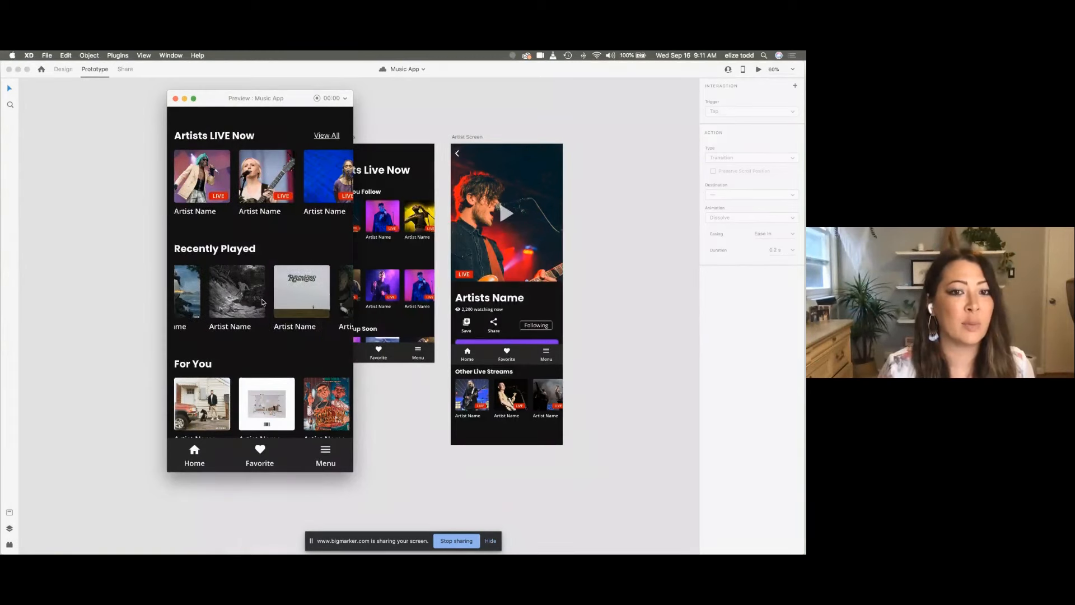
pyautogui.hscroll(-3, 261, 298)
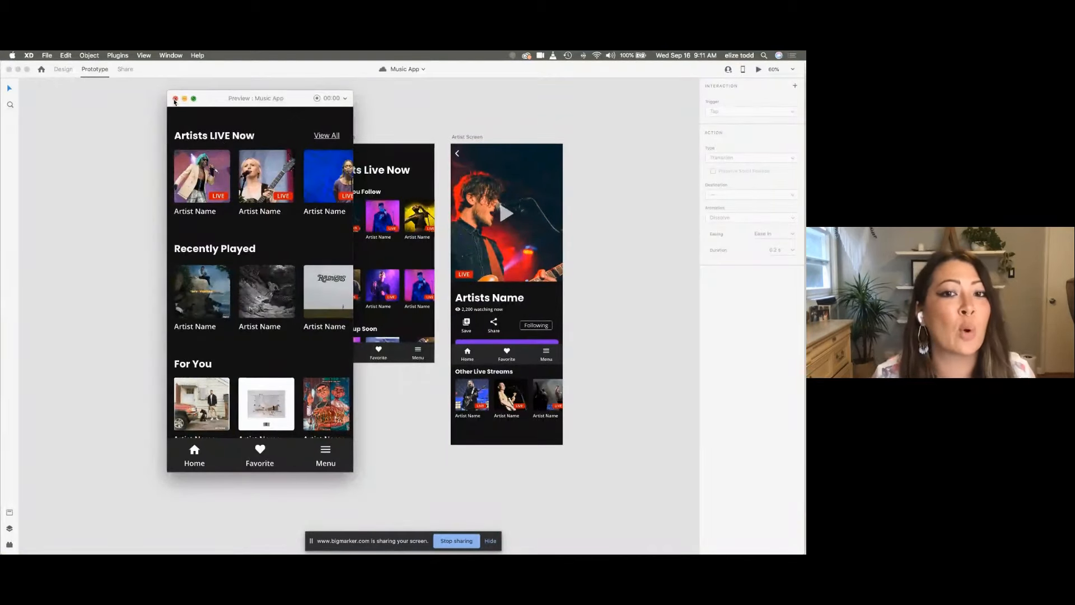
pyautogui.click(175, 99)
# Step: Preview the Artist Screen artboard, test its vertical scrolling, then close the preview and deselect the artboard
pyautogui.click(467, 138)
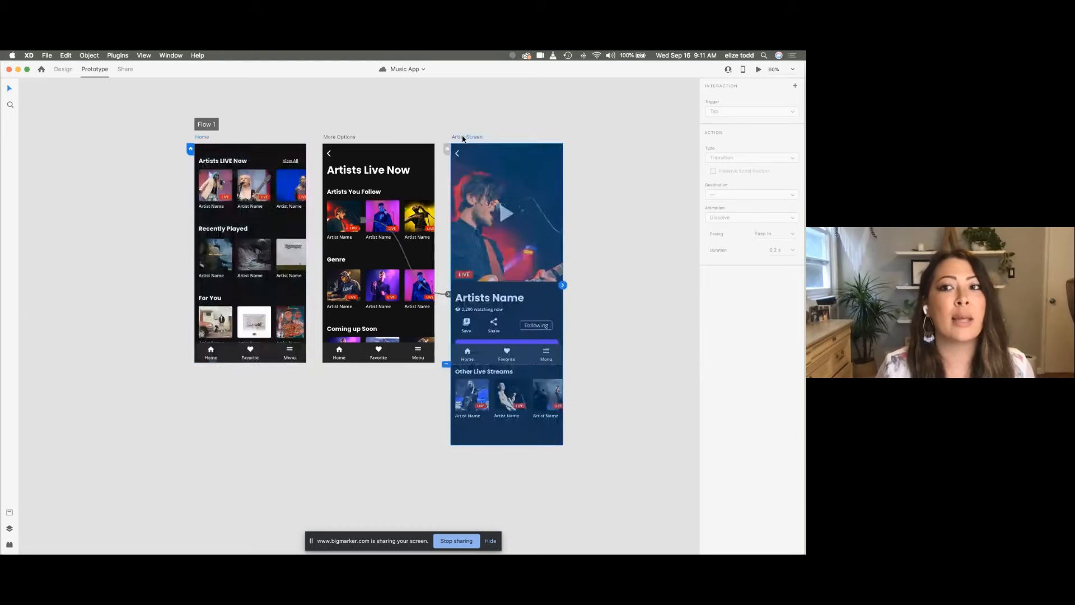
pyautogui.click(758, 68)
pyautogui.scroll(-2, 289, 250)
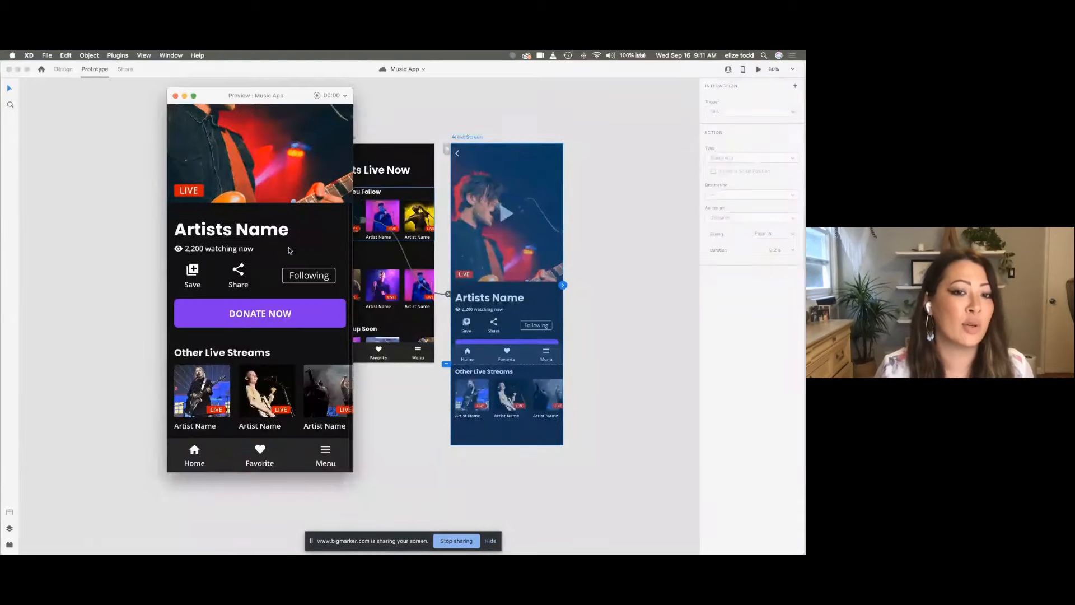
pyautogui.scroll(3, 289, 251)
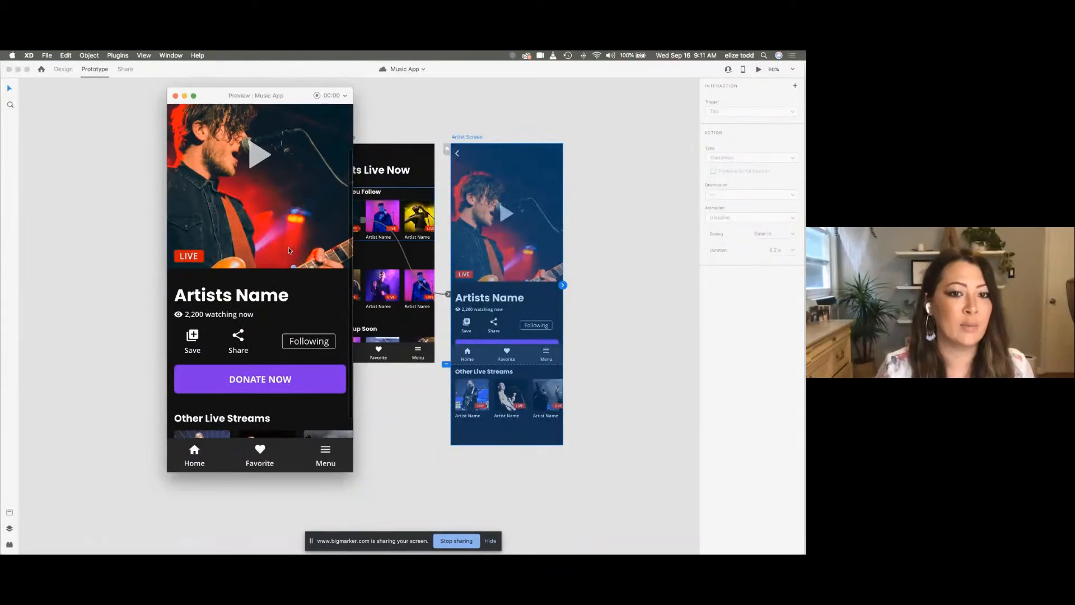
pyautogui.scroll(2, 289, 251)
pyautogui.scroll(-2, 289, 250)
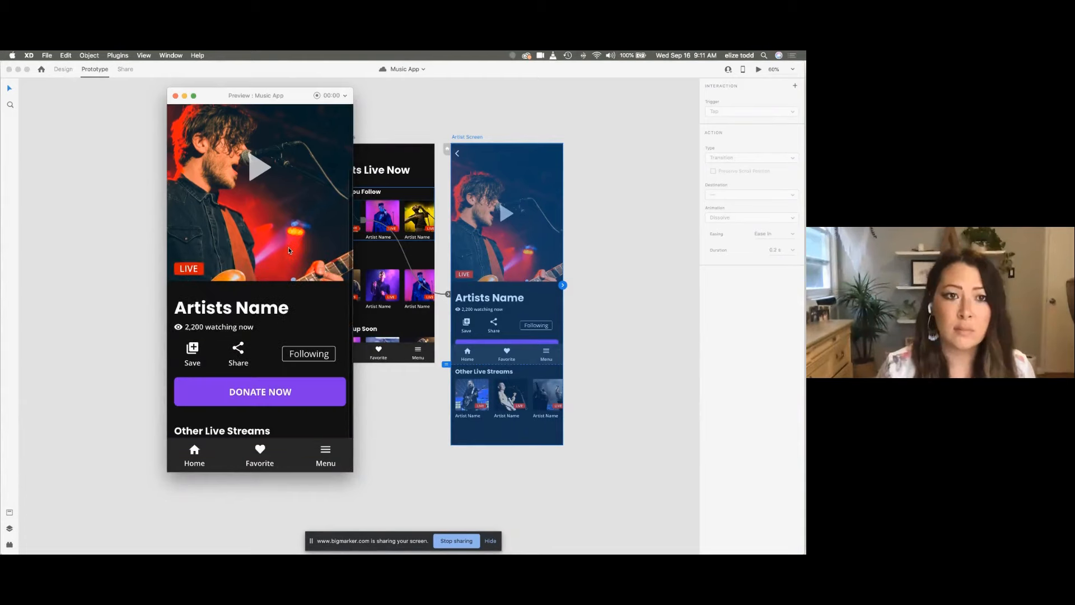
pyautogui.scroll(2, 289, 250)
pyautogui.click(176, 96)
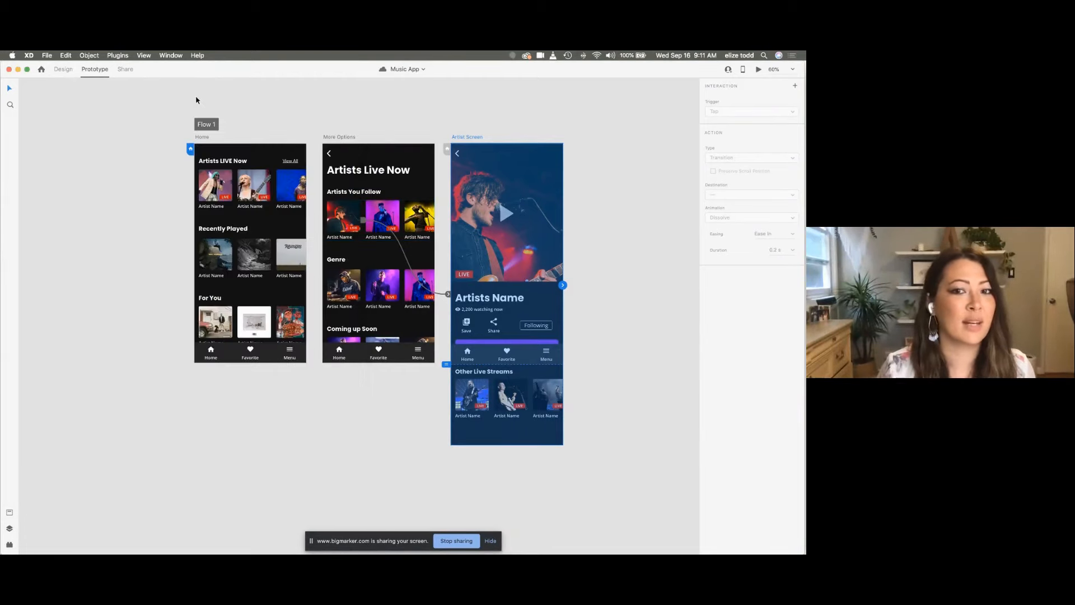
pyautogui.click(600, 213)
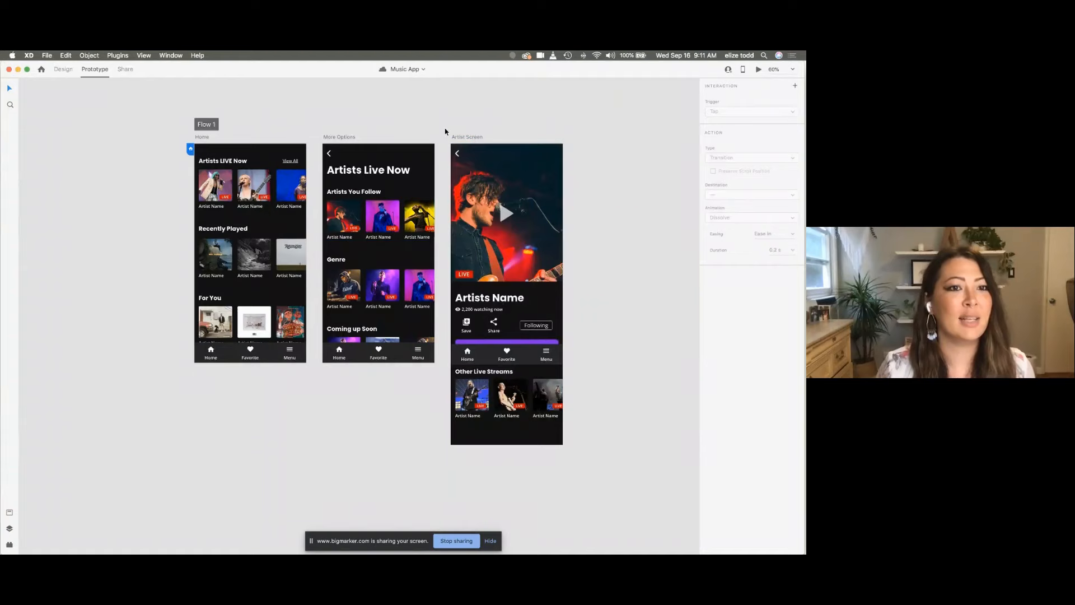
# Step: Switch the document to Share mode, look through the View Setting options for the Flow 1 link, and dismiss the list
pyautogui.click(125, 70)
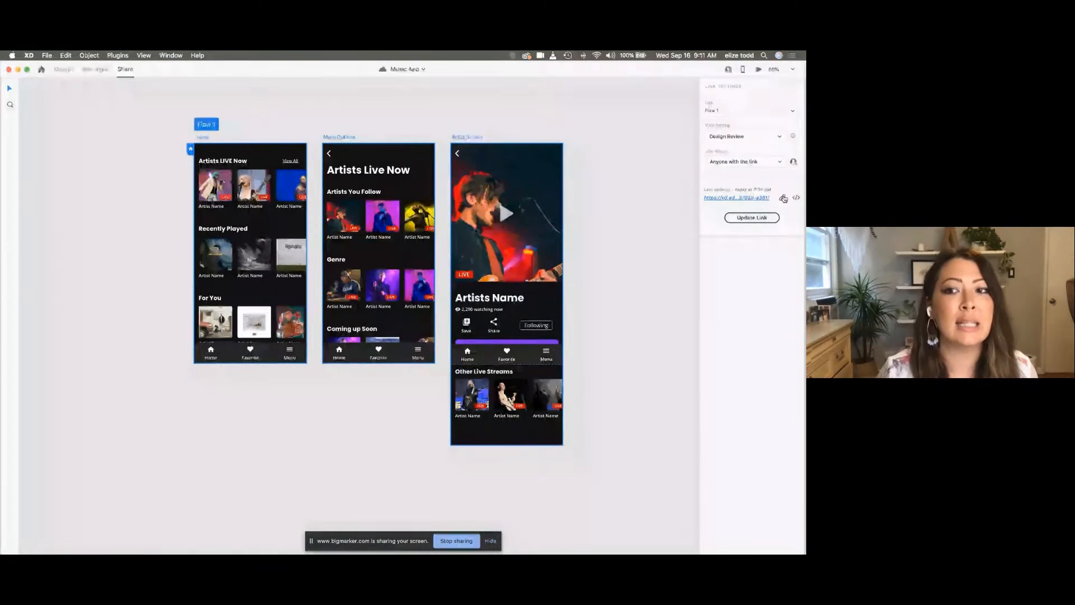
pyautogui.click(762, 138)
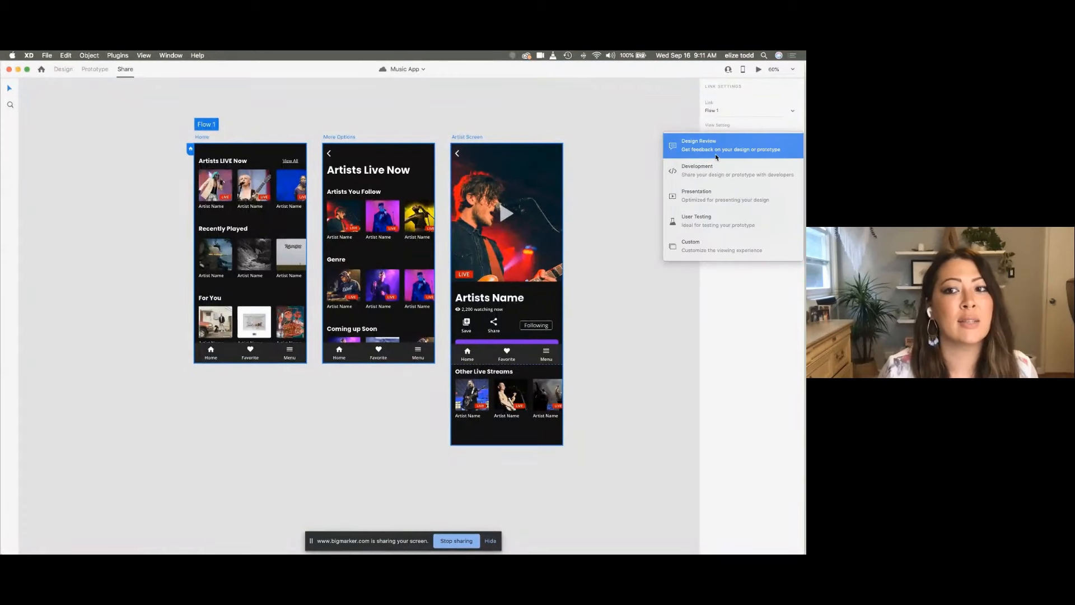
pyautogui.click(775, 88)
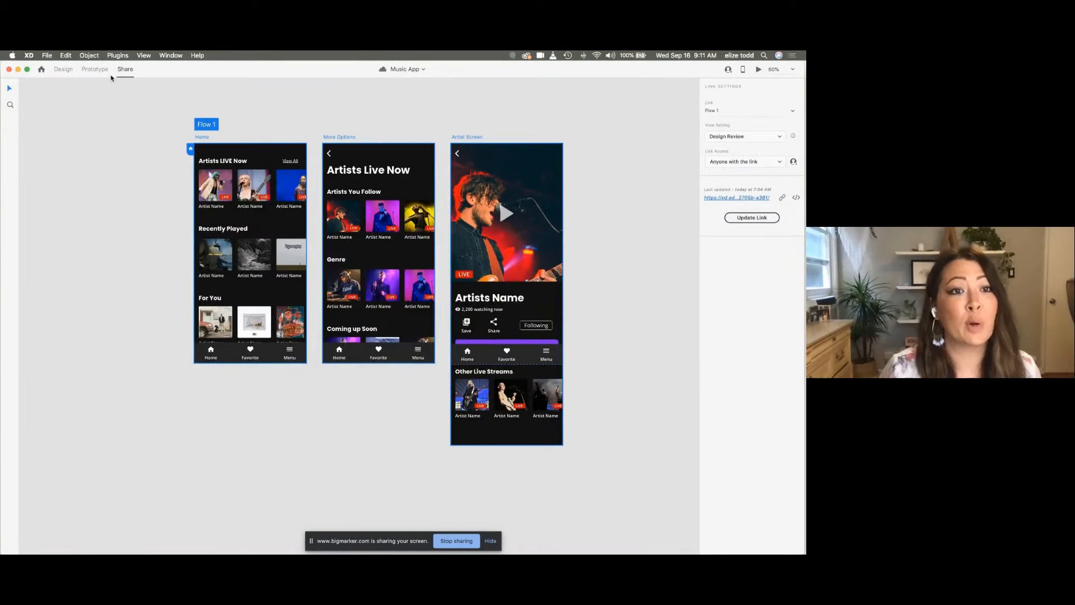
# Step: Return to Design mode, deselect the Flow 1 artboards, and survey the document back to the Persona and Use Cases artboard and the app screenshots
pyautogui.click(60, 69)
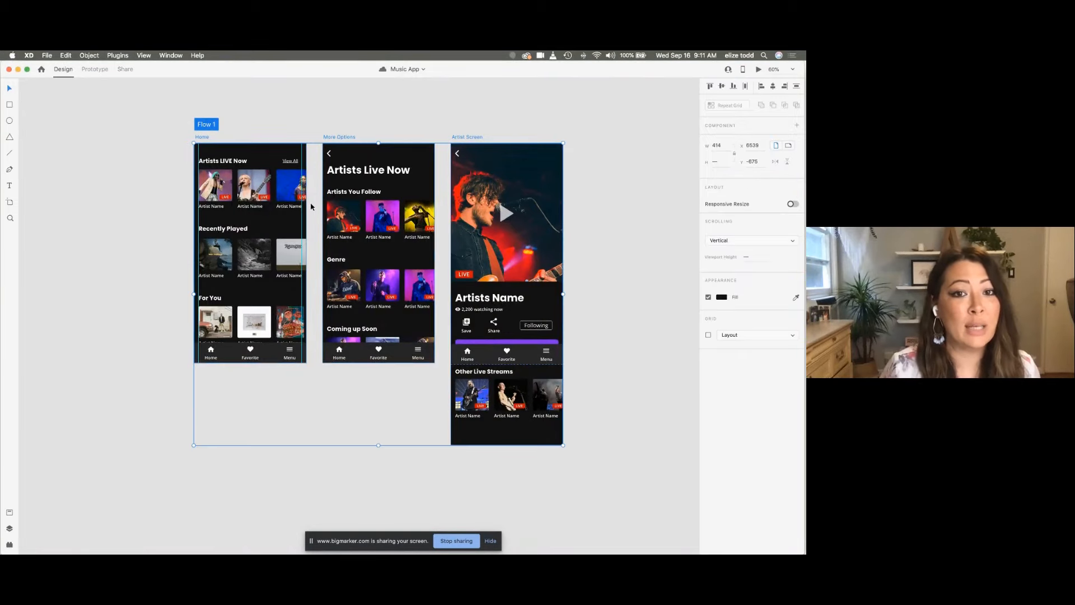
pyautogui.scroll(-5, 311, 207)
pyautogui.hscroll(-5, 311, 206)
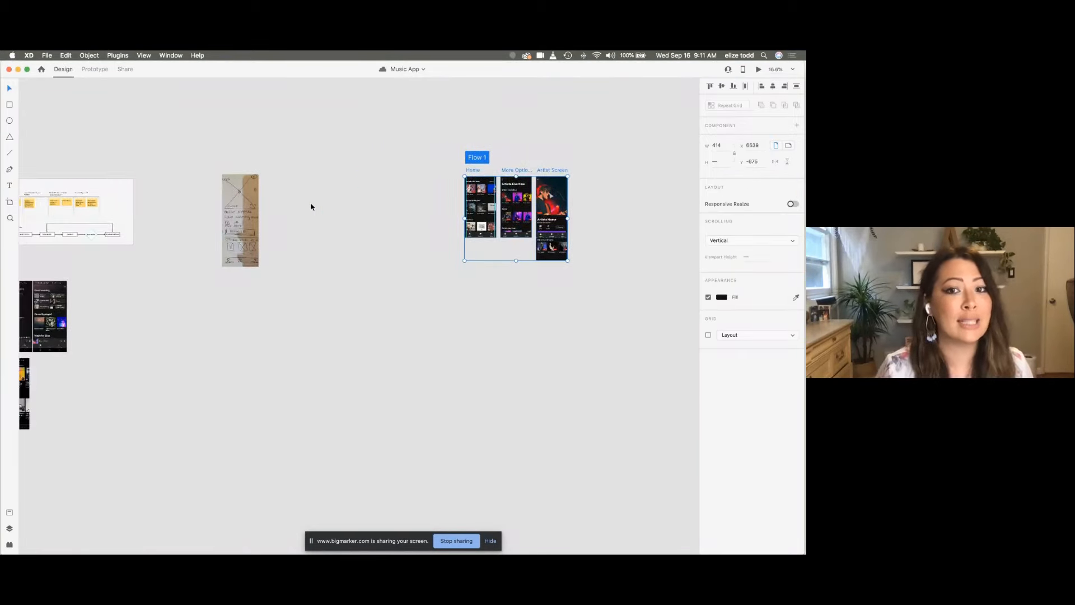
pyautogui.scroll(3, 302, 202)
pyautogui.click(298, 199)
pyautogui.hscroll(-3, 297, 199)
pyautogui.scroll(-3, 298, 198)
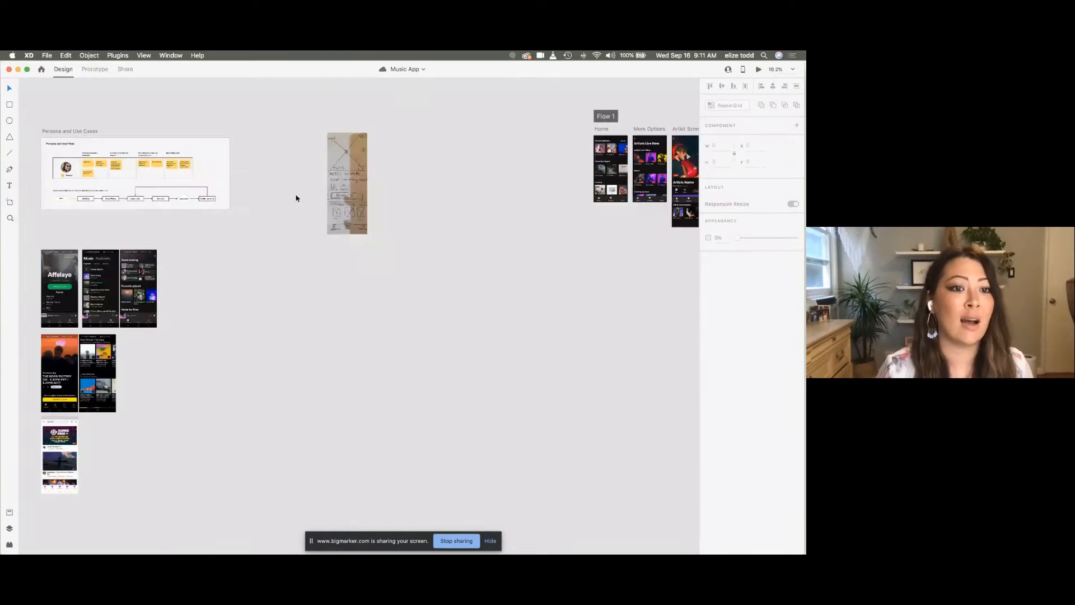
pyautogui.hscroll(-3, 296, 198)
pyautogui.scroll(-3, 295, 198)
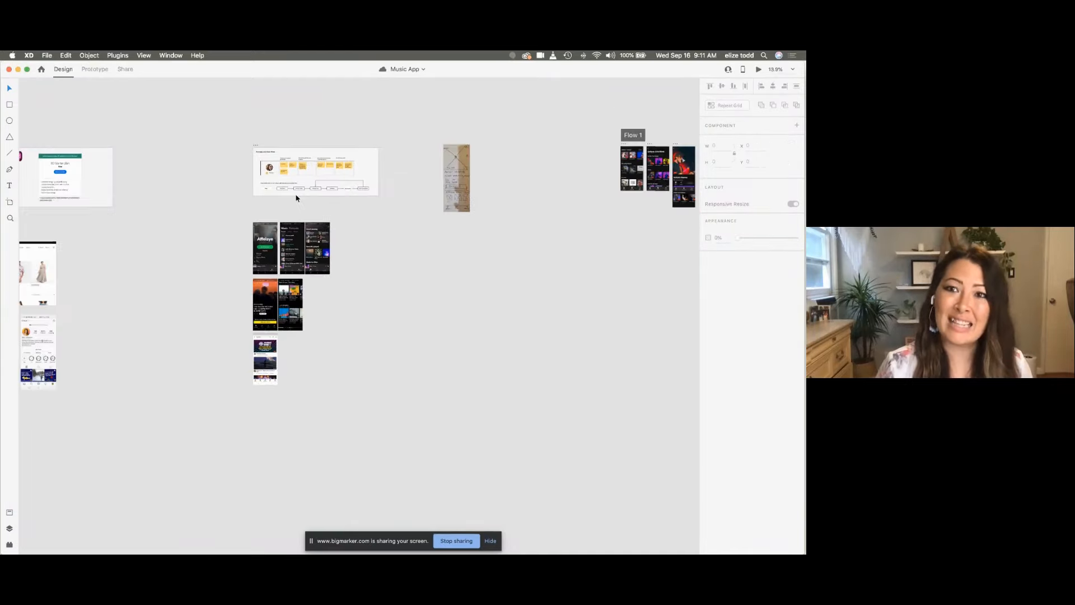
pyautogui.hscroll(-3, 296, 197)
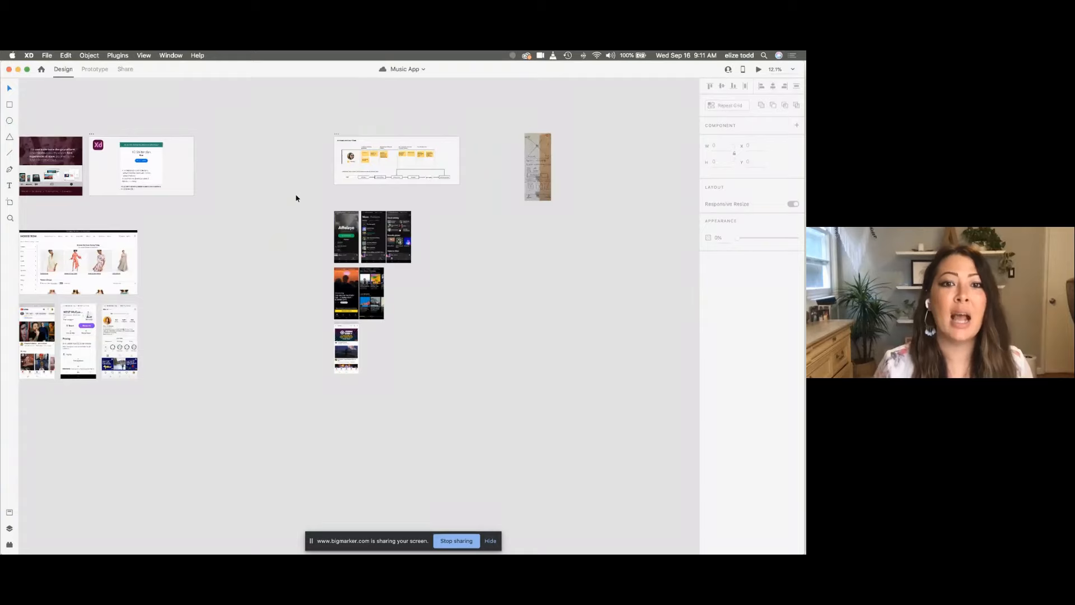
# Step: Examine the reference screenshots of existing music and live stream apps beneath the Persona and Use Cases artboard
pyautogui.hscroll(2, 297, 198)
pyautogui.scroll(3, 296, 197)
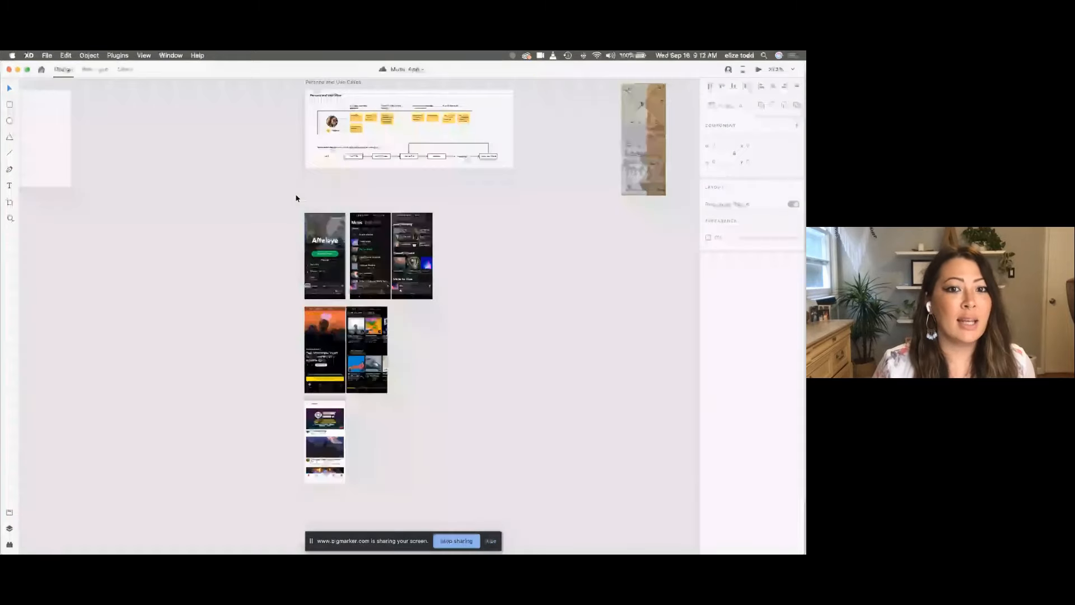
pyautogui.hscroll(3, 295, 199)
pyautogui.scroll(5, 295, 198)
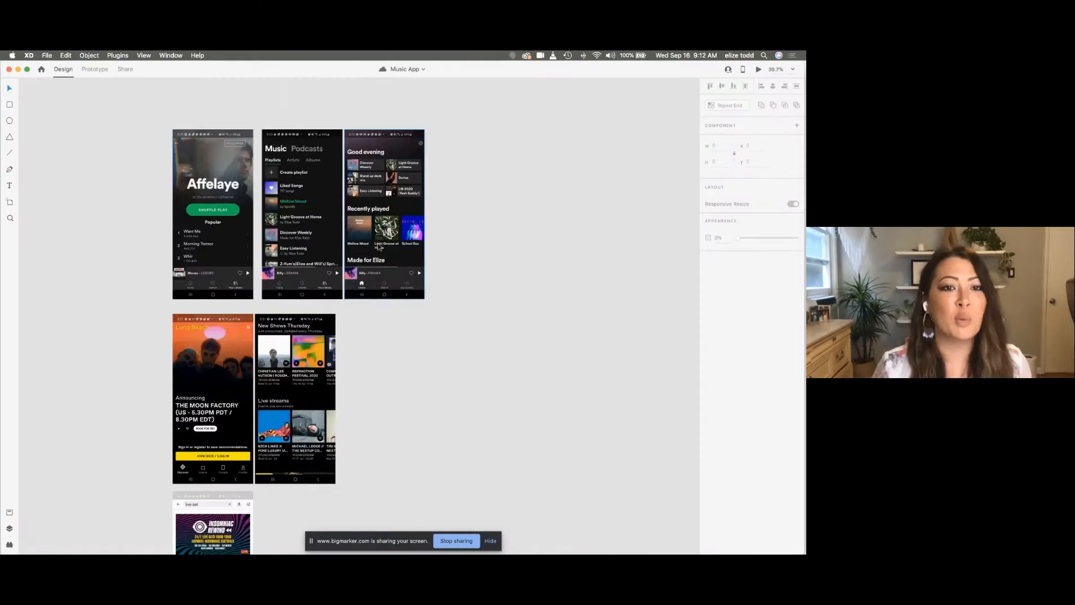
pyautogui.scroll(-2, 378, 247)
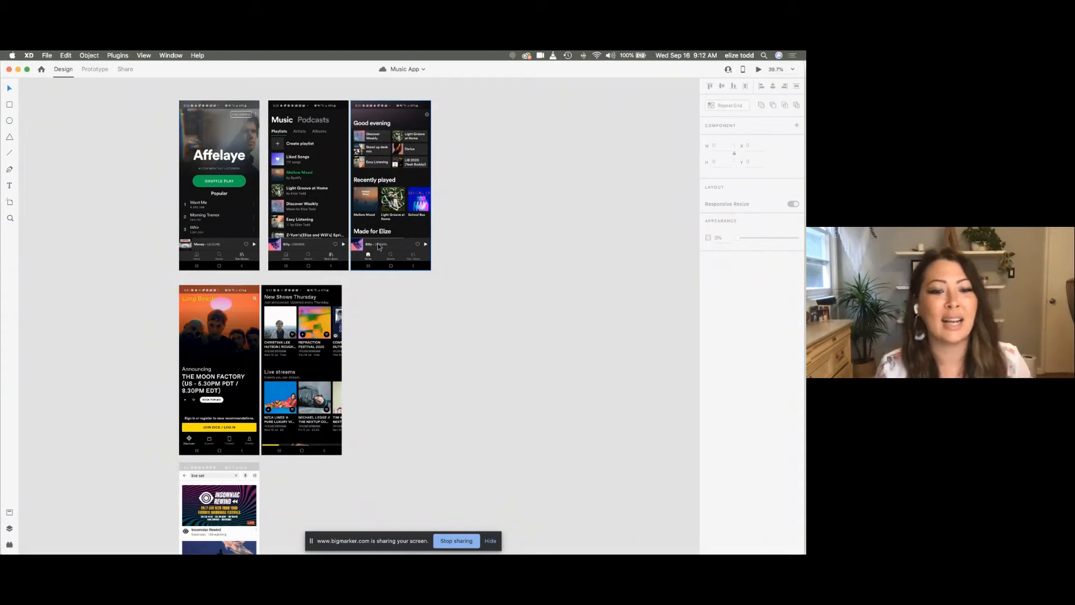
pyautogui.scroll(-1, 413, 328)
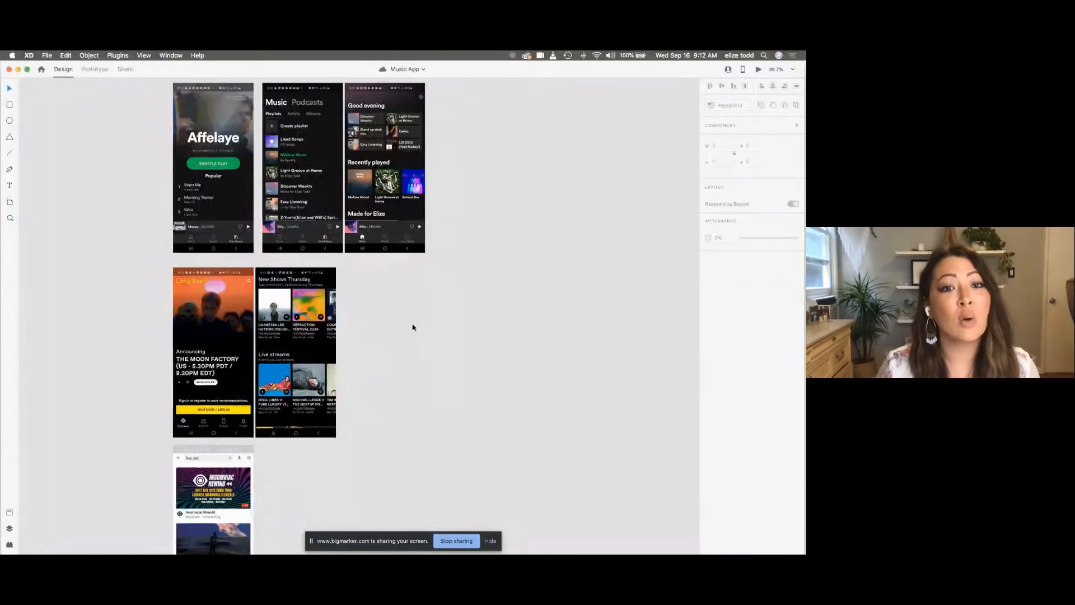
pyautogui.scroll(-2, 413, 327)
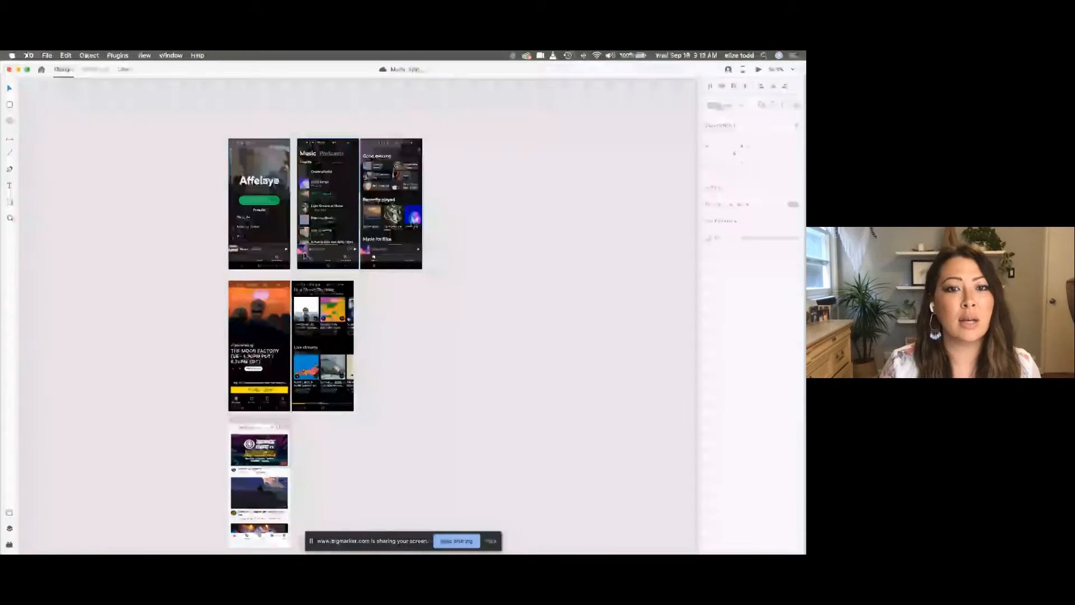
pyautogui.hscroll(2, 304, 255)
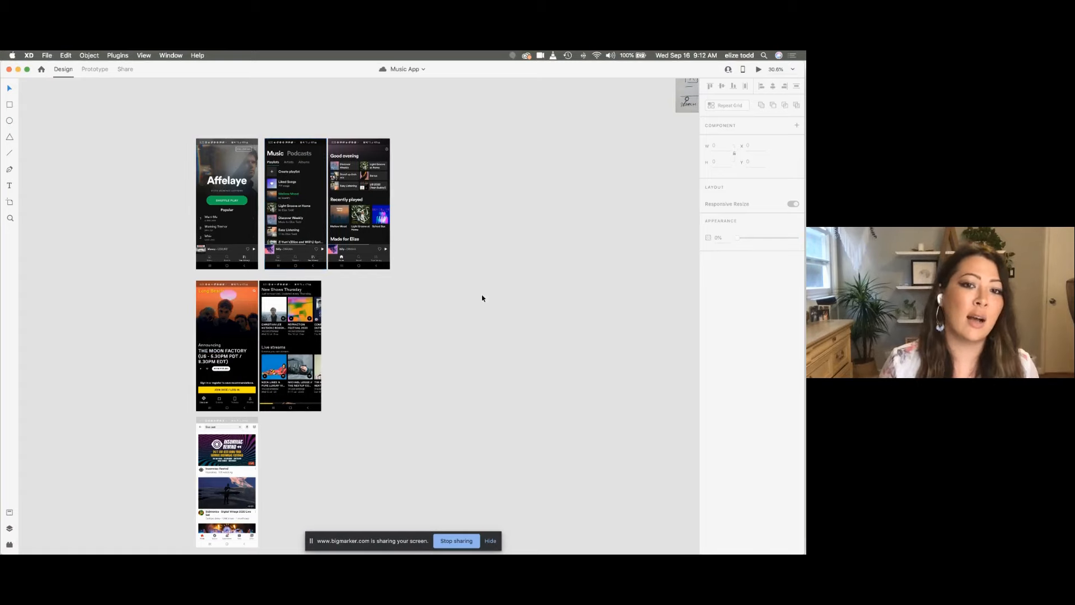
pyautogui.scroll(-2, 336, 360)
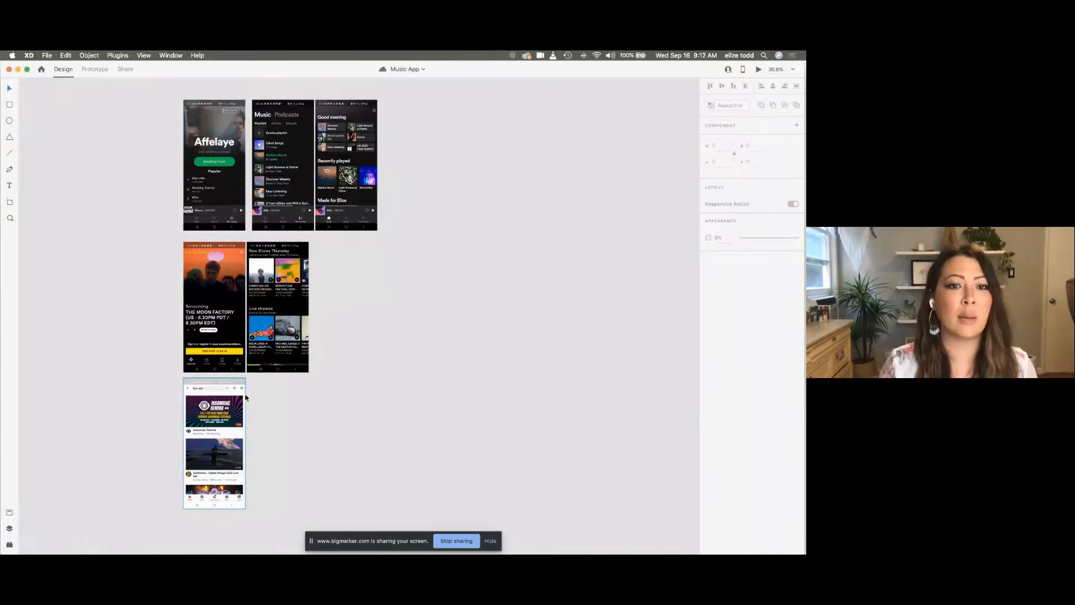
# Step: Review the user flow diagram and closely examine the hand-drawn Artist Name screen sketch beside it
pyautogui.scroll(-3, 245, 397)
pyautogui.hscroll(3, 242, 396)
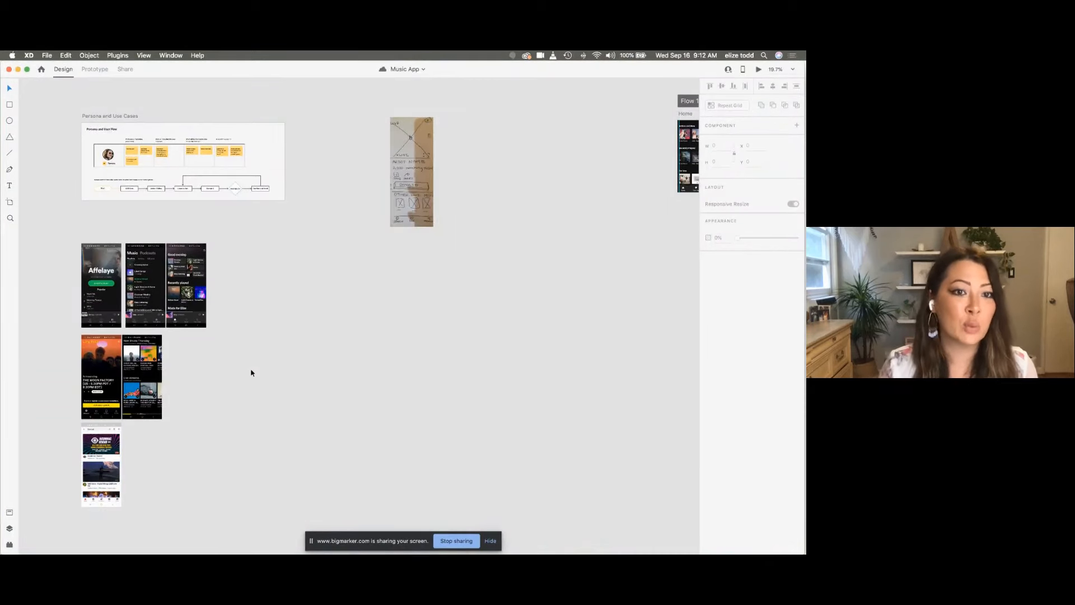
pyautogui.scroll(3, 221, 221)
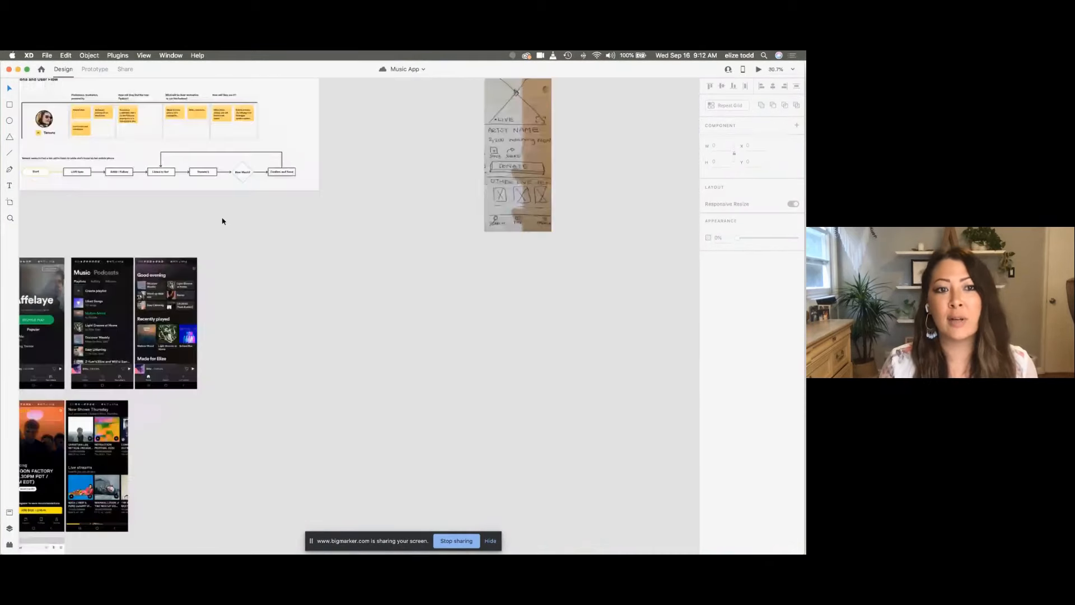
pyautogui.hscroll(1, 227, 286)
pyautogui.scroll(1, 227, 286)
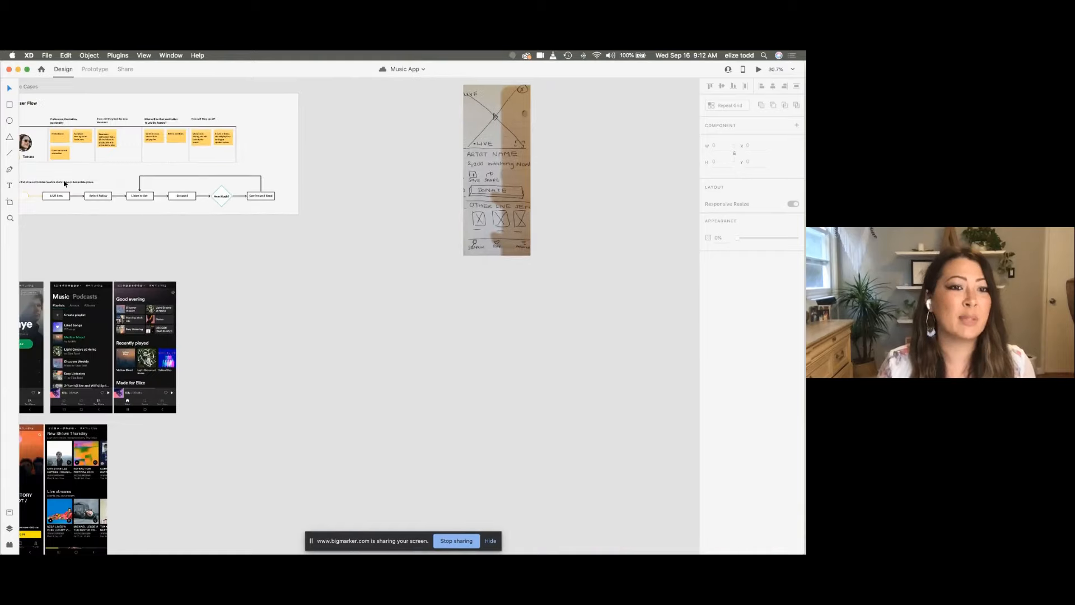
pyautogui.hscroll(6, 245, 202)
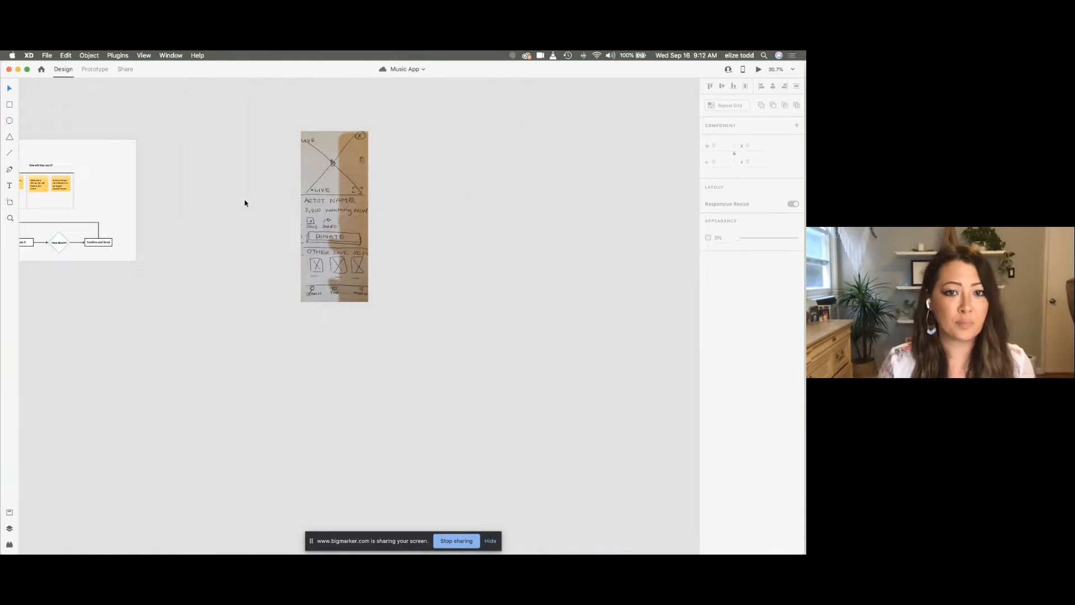
pyautogui.scroll(5, 277, 197)
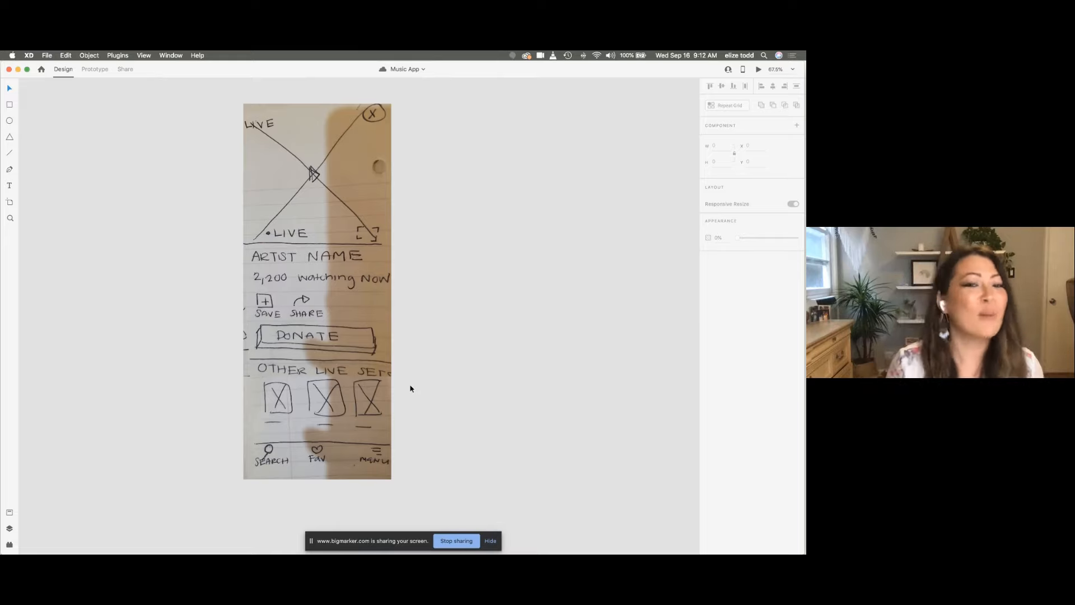
pyautogui.hscroll(3, 410, 388)
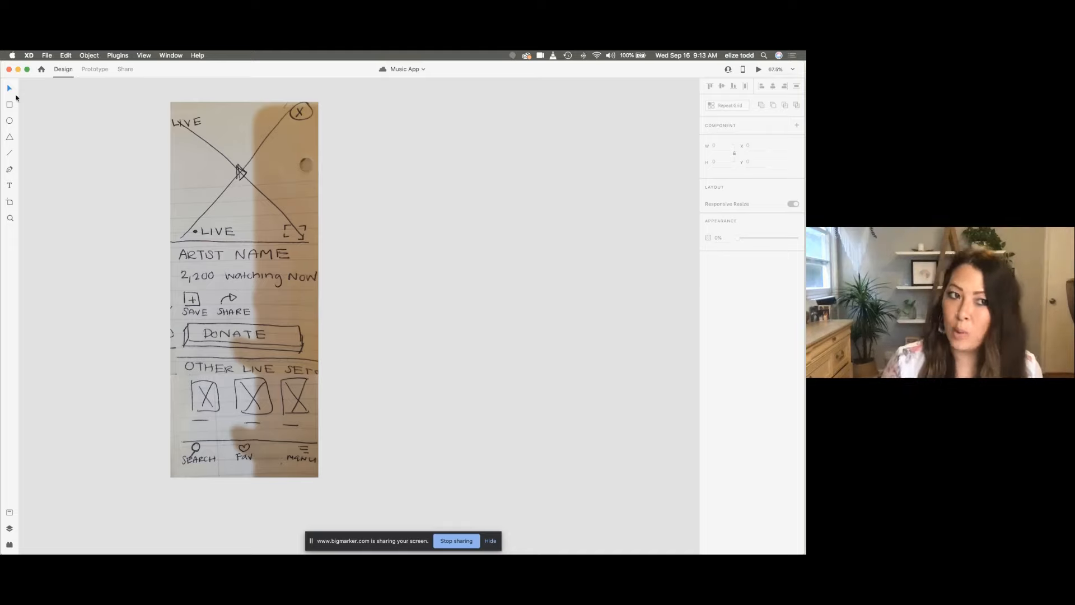
# Step: Add an artboard with the iPhone X, XS, 11 Pro preset next to the hand-drawn sketch and save the document
pyautogui.click(10, 202)
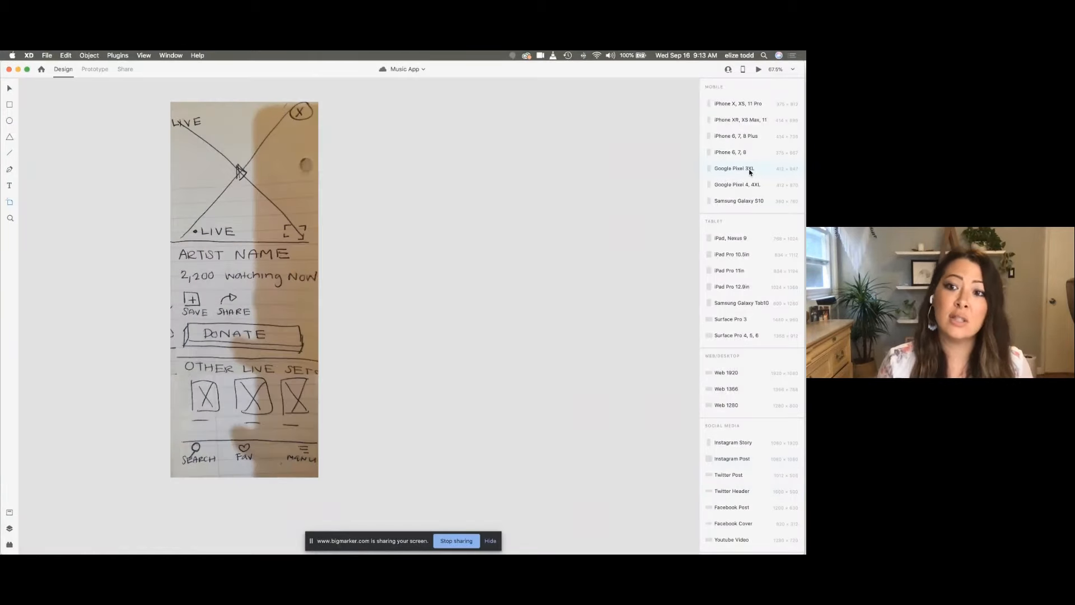
pyautogui.click(731, 105)
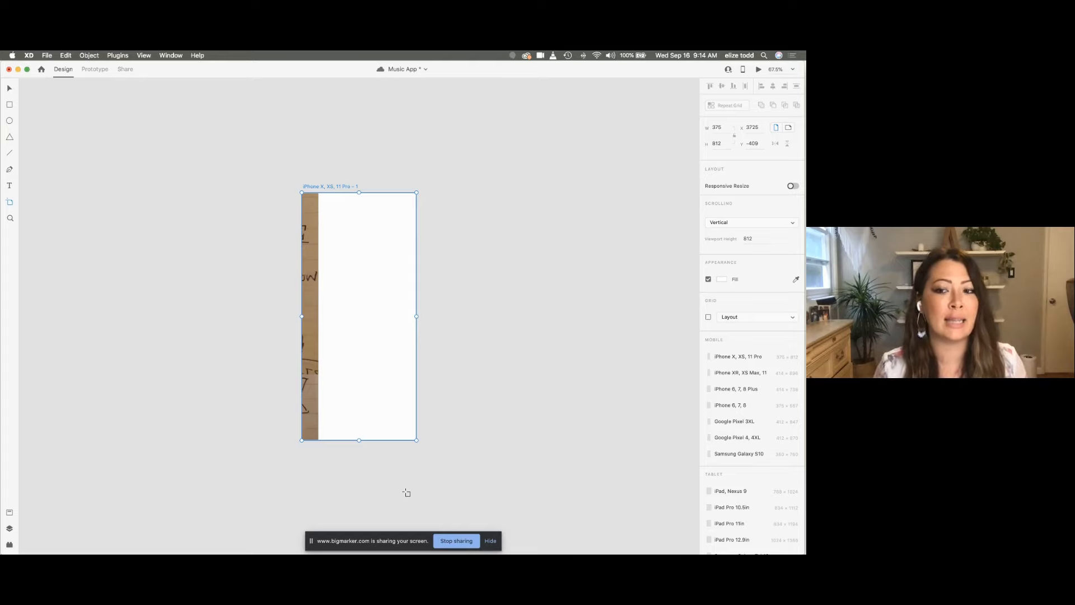
pyautogui.press('super+s')
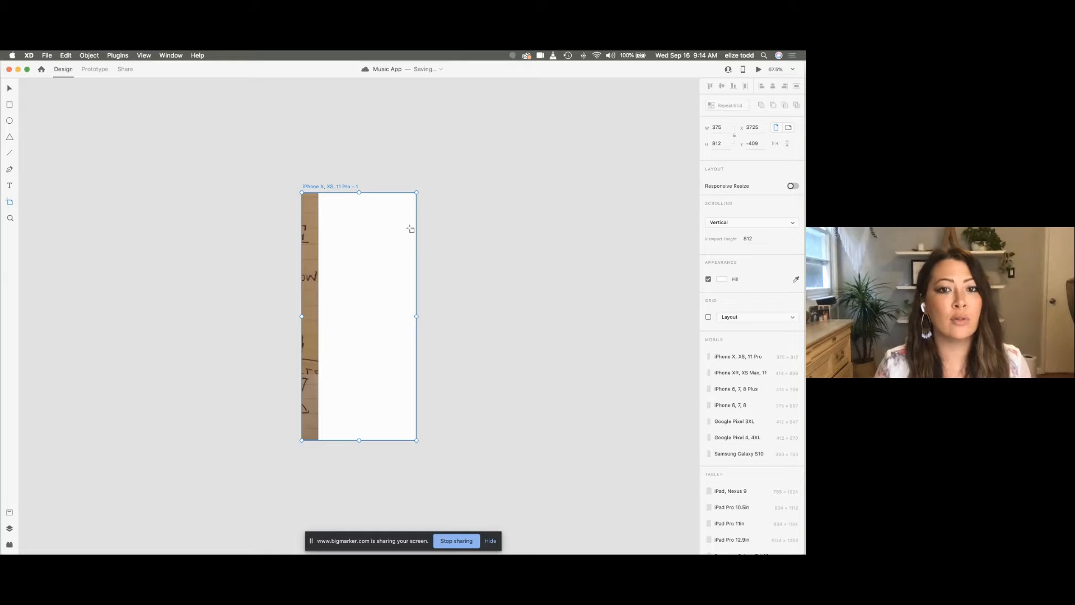
# Step: Move the hand-drawn sketch off the new iPhone artboard and arrange the Artist Name sketch in front of the Recently Played sketch
pyautogui.scroll(4, 384, 225)
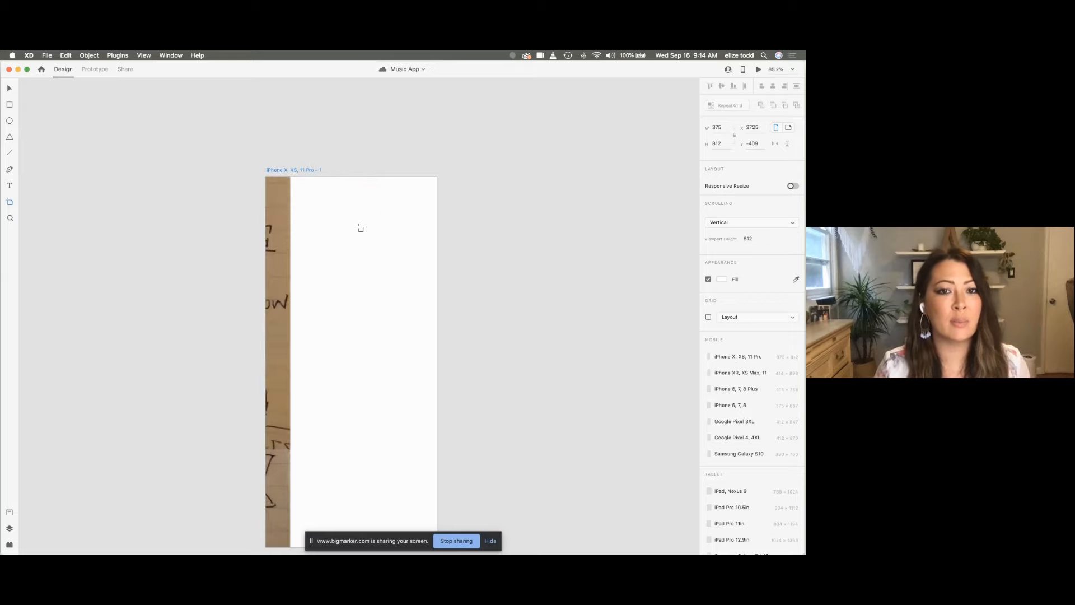
pyautogui.scroll(4, 360, 228)
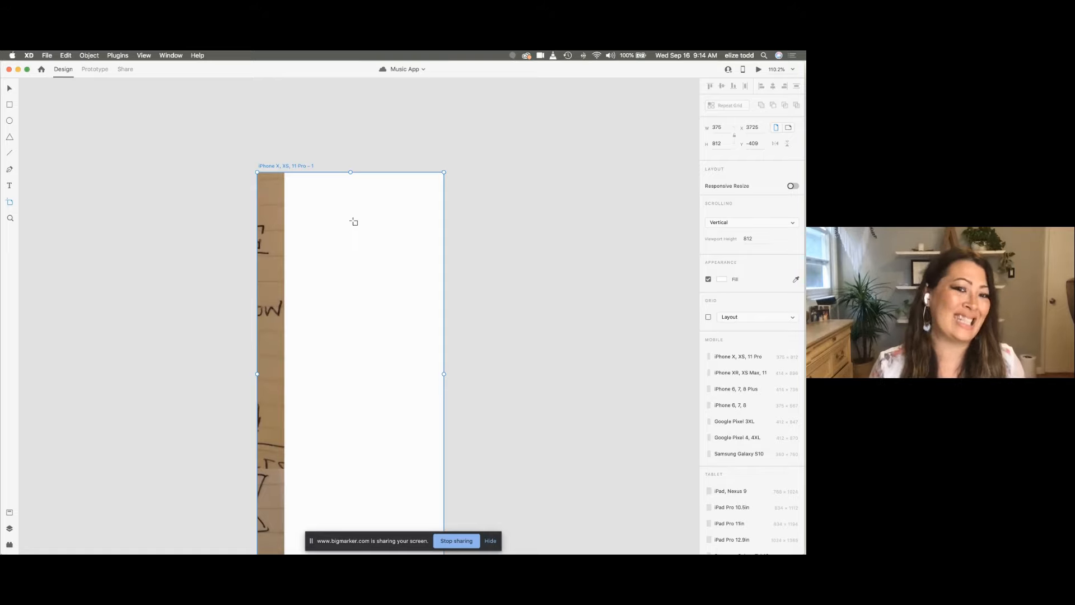
pyautogui.scroll(-4, 354, 223)
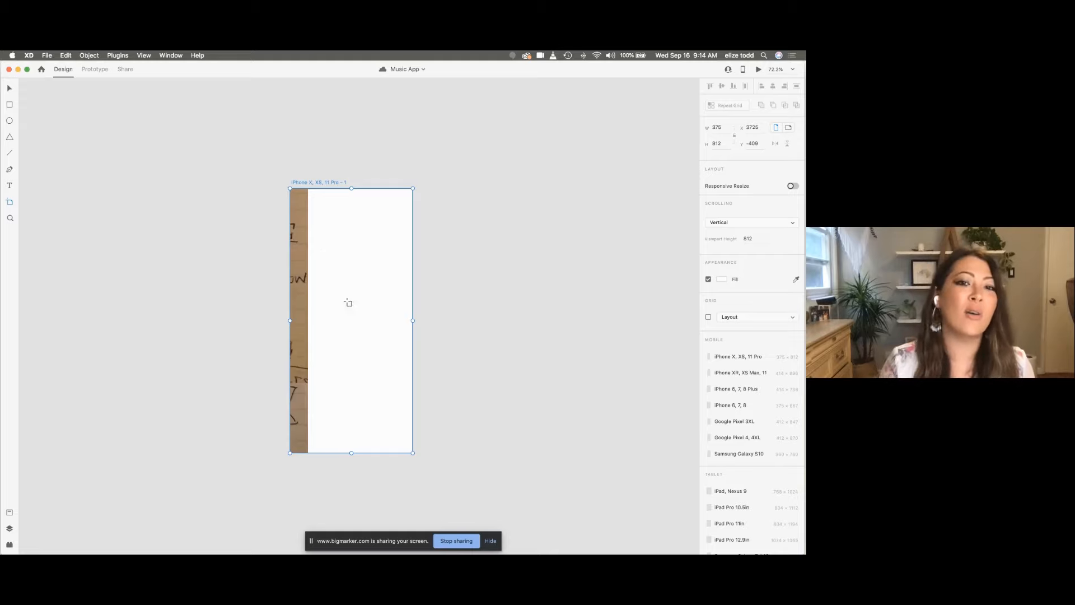
pyautogui.click(9, 90)
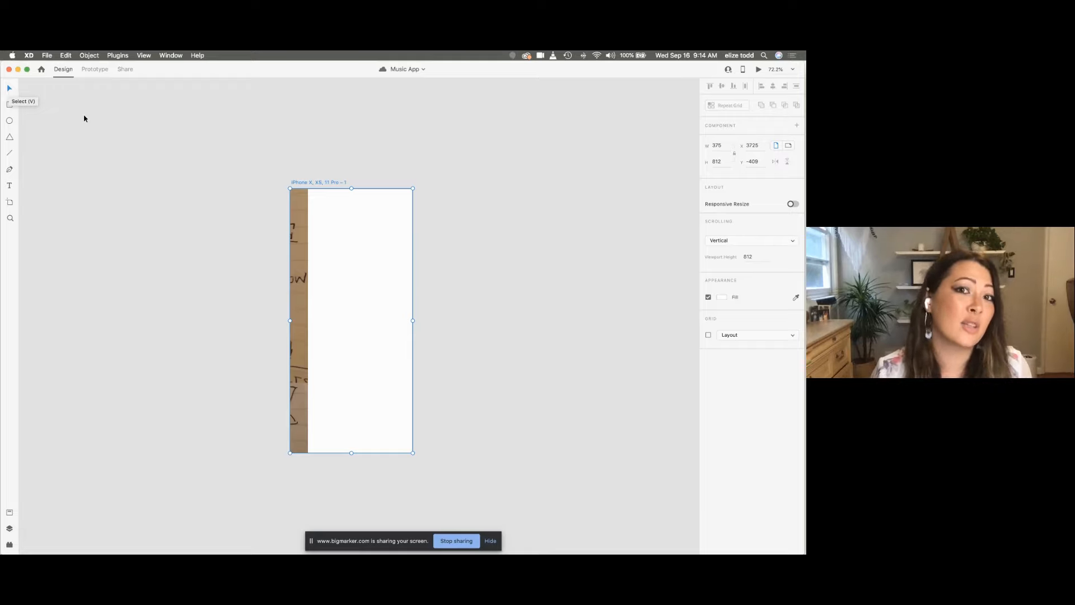
pyautogui.moveTo(307, 240)
pyautogui.mouseDown()
pyautogui.moveTo(259, 261)
pyautogui.moveTo(261, 246)
pyautogui.moveTo(255, 266)
pyautogui.mouseUp()
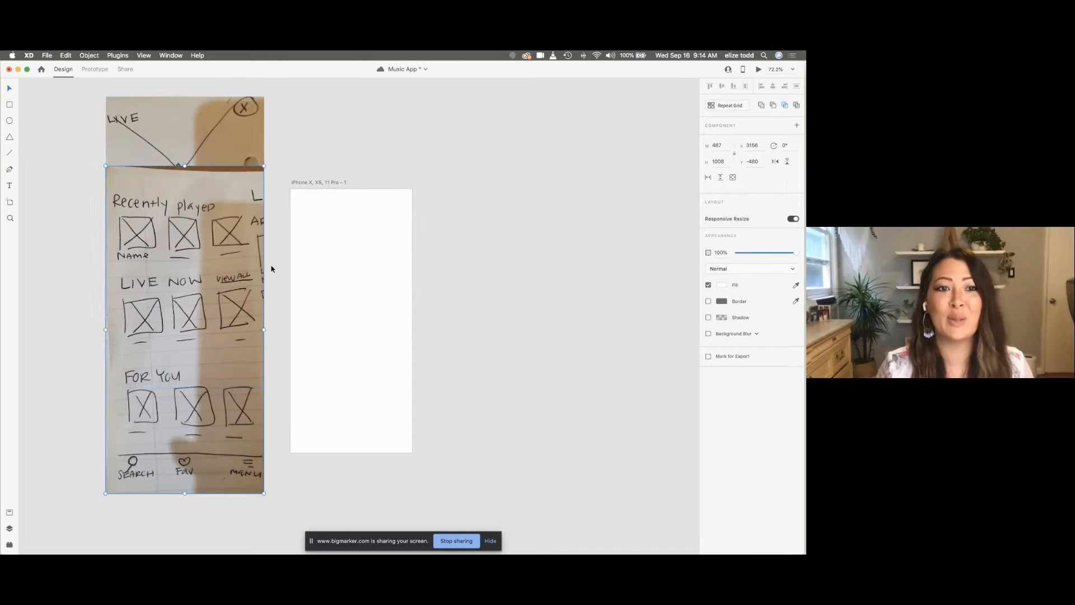
pyautogui.press('super+shift+bracketright')
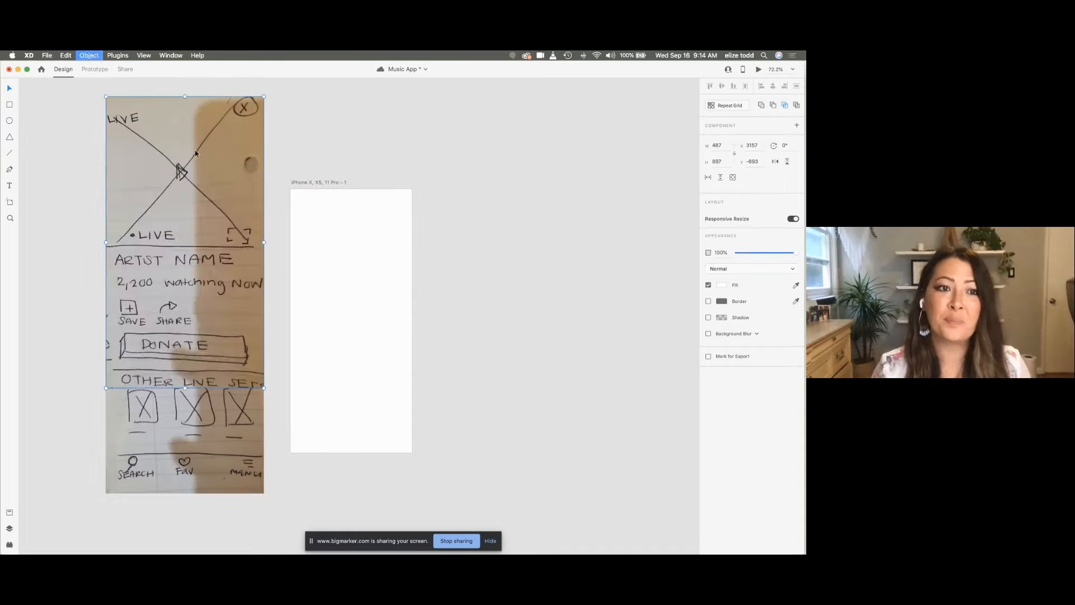
# Step: Move both stacked sketches down until their upper edge lines up with the top of the iPhone artboard, and deselect them
pyautogui.moveTo(196, 154); pyautogui.dragTo(231, 367)
pyautogui.click(274, 234)
pyautogui.scroll(-5, 273, 234)
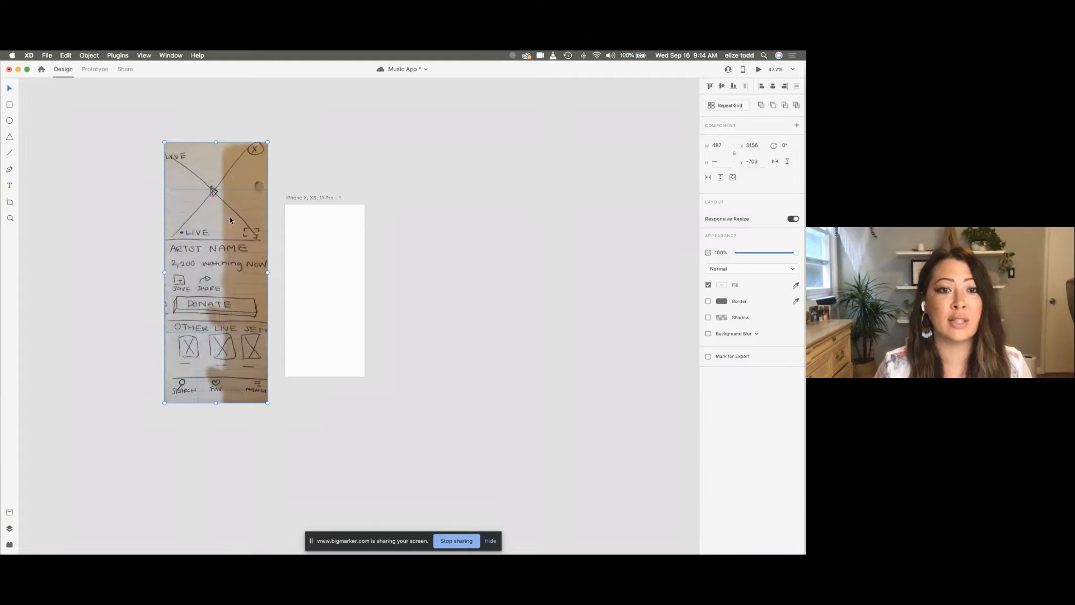
pyautogui.moveTo(230, 217); pyautogui.dragTo(233, 271)
pyautogui.click(412, 300)
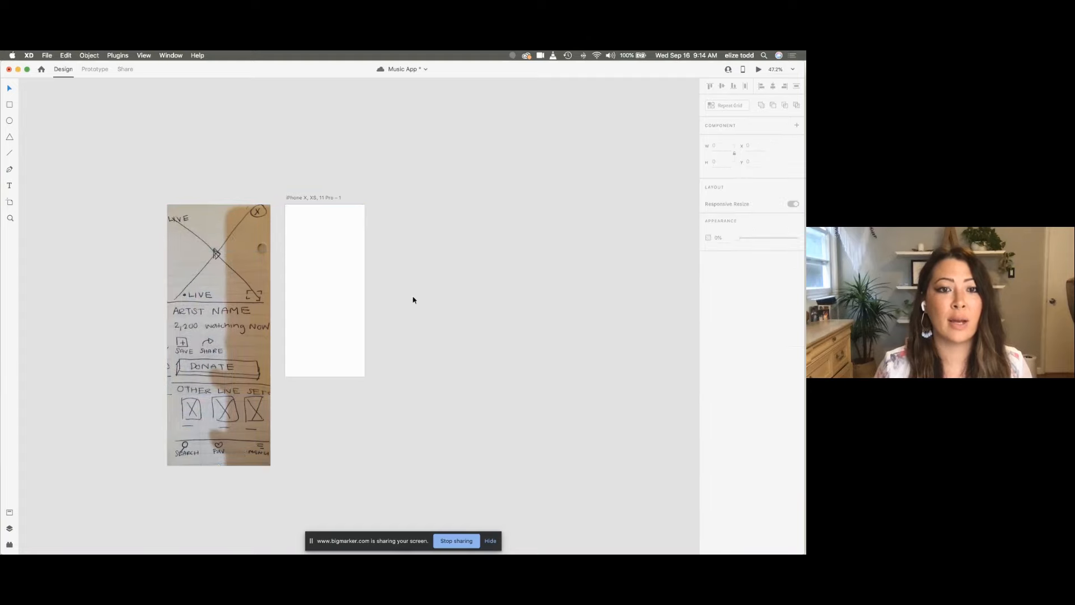
# Step: Examine the hand-drawn Artist Name sketch, from the video area with its close icon to the navigation row, beside the blank iPhone artboard
pyautogui.scroll(4, 412, 300)
pyautogui.scroll(-3, 412, 300)
pyautogui.scroll(3, 334, 203)
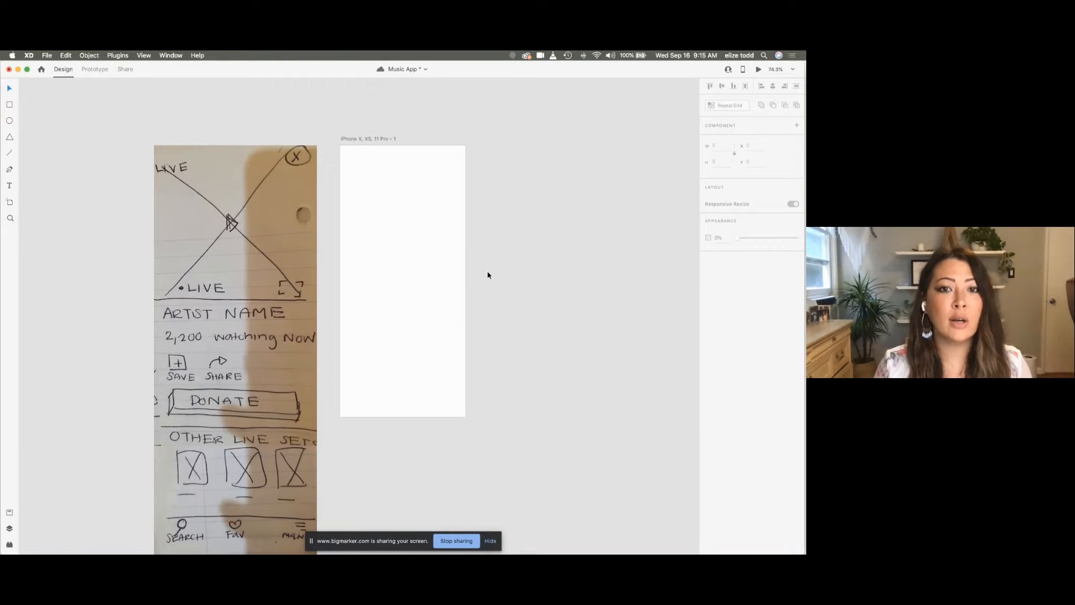
pyautogui.scroll(-4, 488, 275)
pyautogui.click(422, 162)
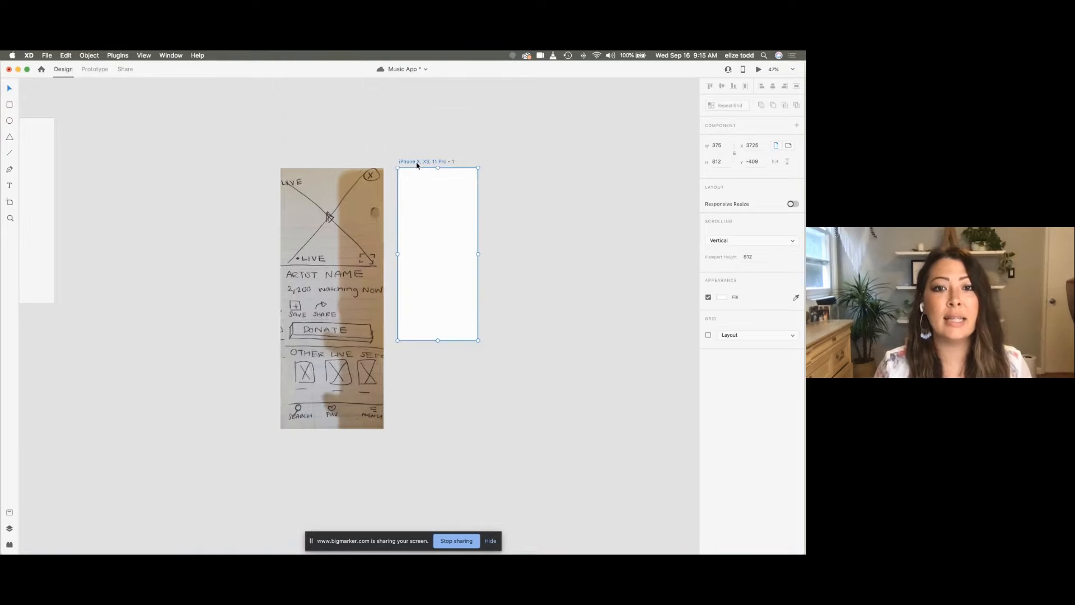
pyautogui.scroll(5, 420, 166)
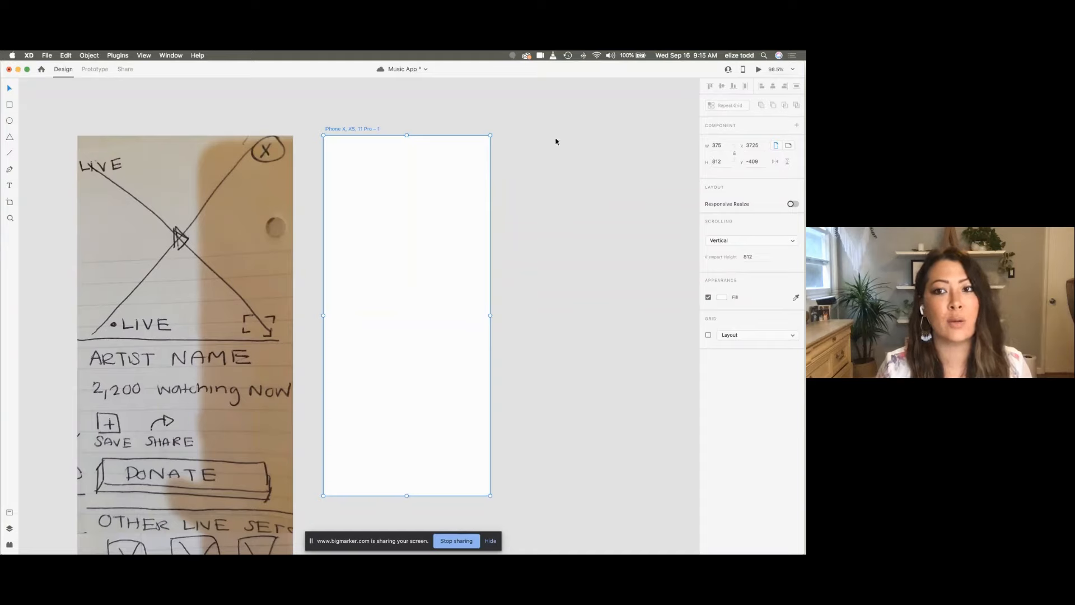
pyautogui.click(592, 196)
pyautogui.scroll(-3, 577, 192)
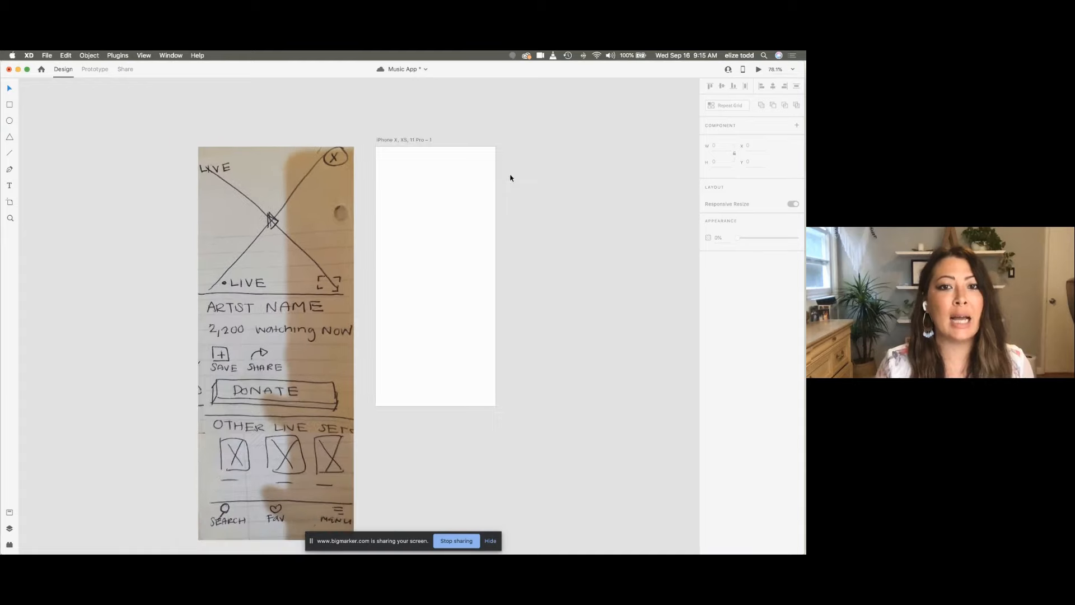
pyautogui.scroll(-2, 510, 178)
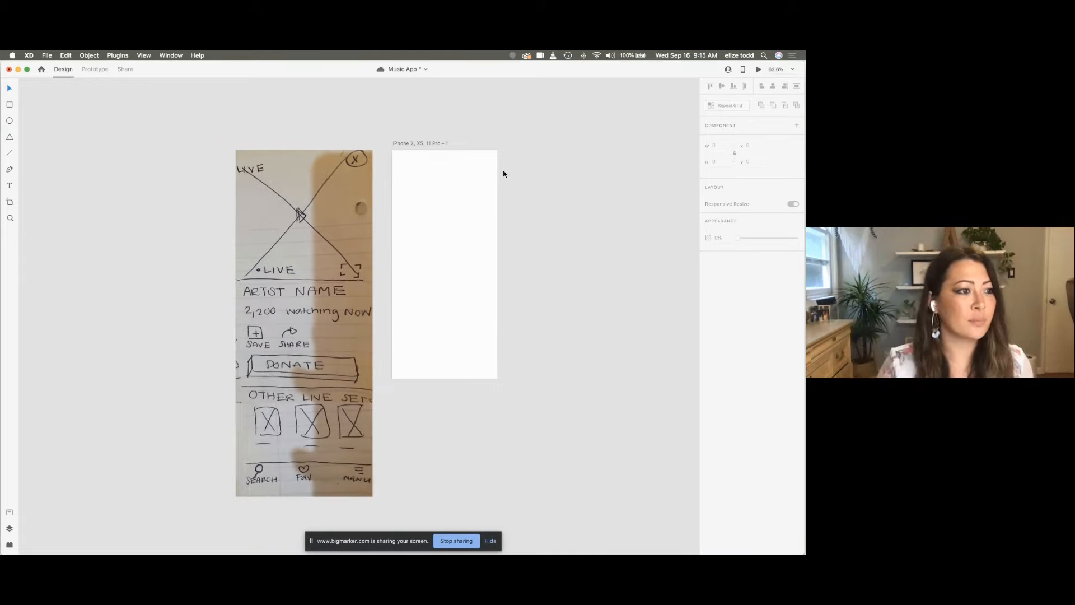
pyautogui.scroll(-2, 504, 174)
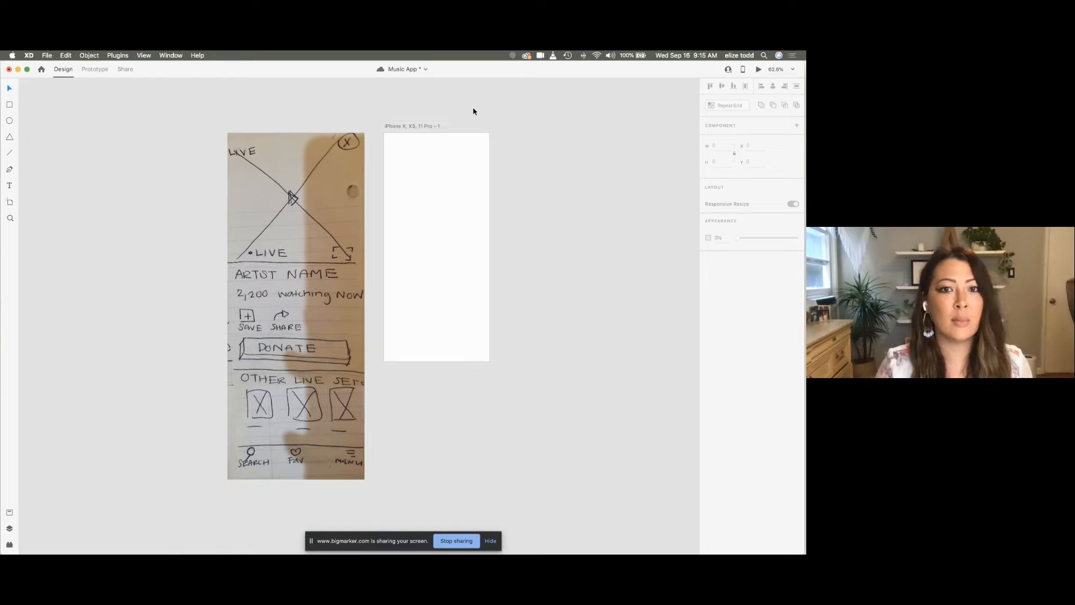
pyautogui.click(414, 129)
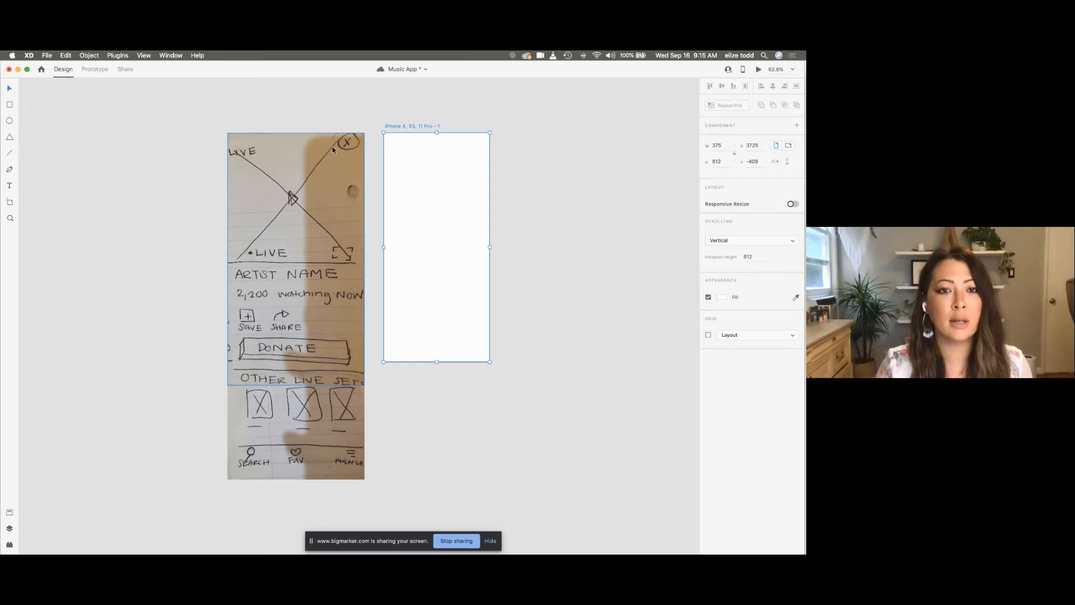
pyautogui.scroll(3, 331, 241)
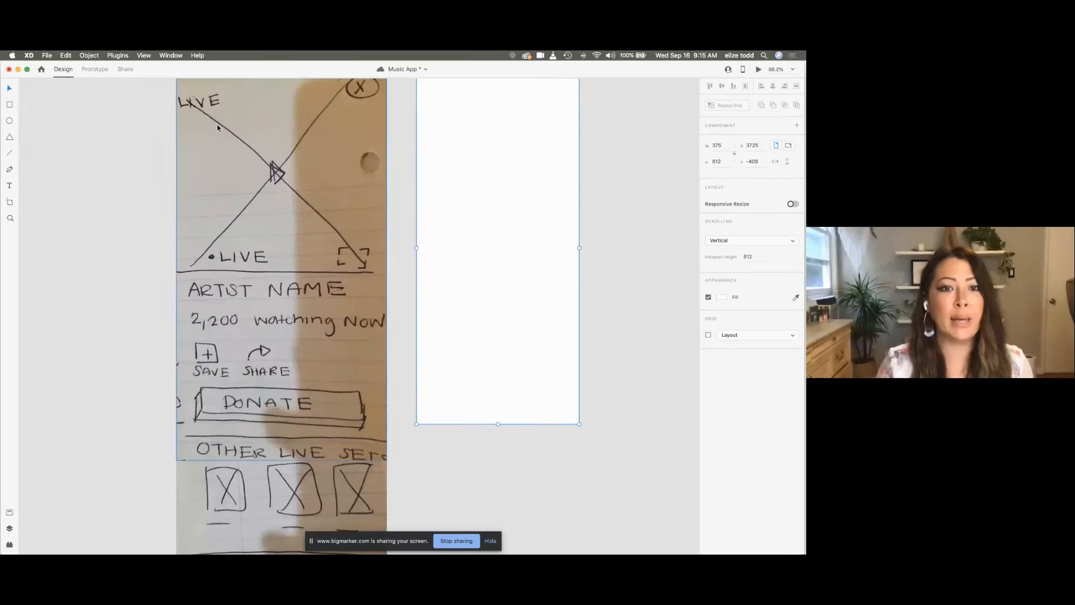
# Step: Review the finished Artist Screen design in Flow 1 for comparison, and return to the sketch and blank artboard
pyautogui.scroll(-5, 266, 223)
pyautogui.hscroll(10, 267, 223)
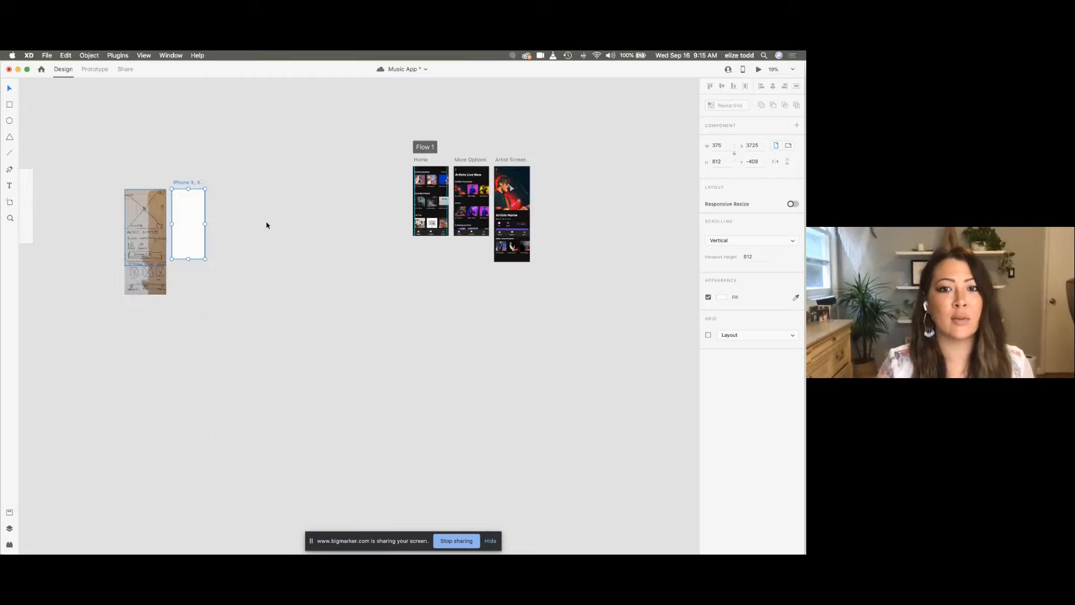
pyautogui.scroll(5, 462, 201)
pyautogui.scroll(-3, 462, 205)
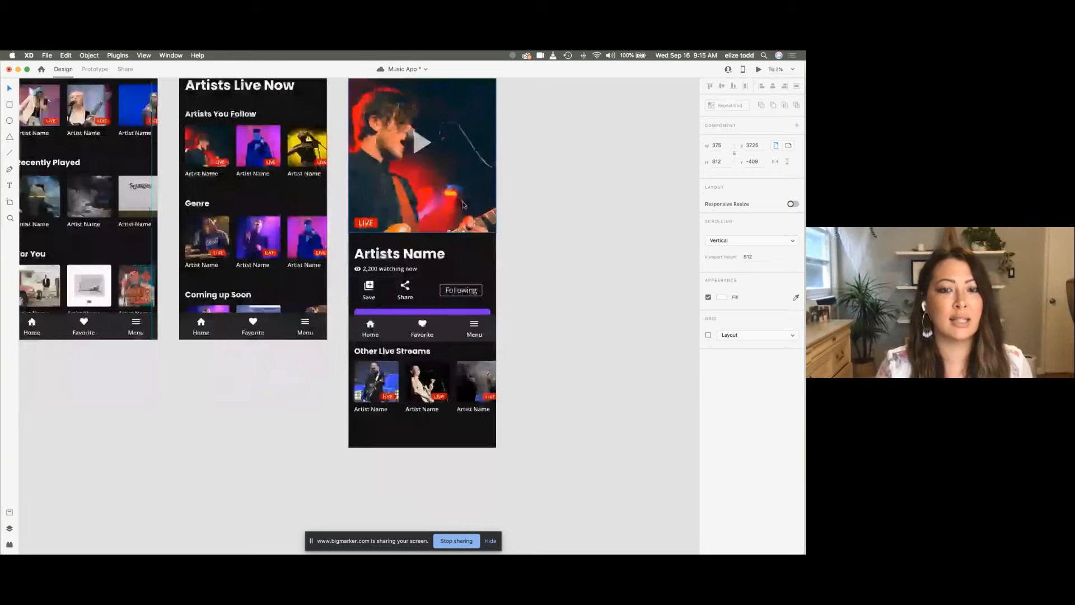
pyautogui.scroll(3, 463, 205)
pyautogui.scroll(-1, 462, 323)
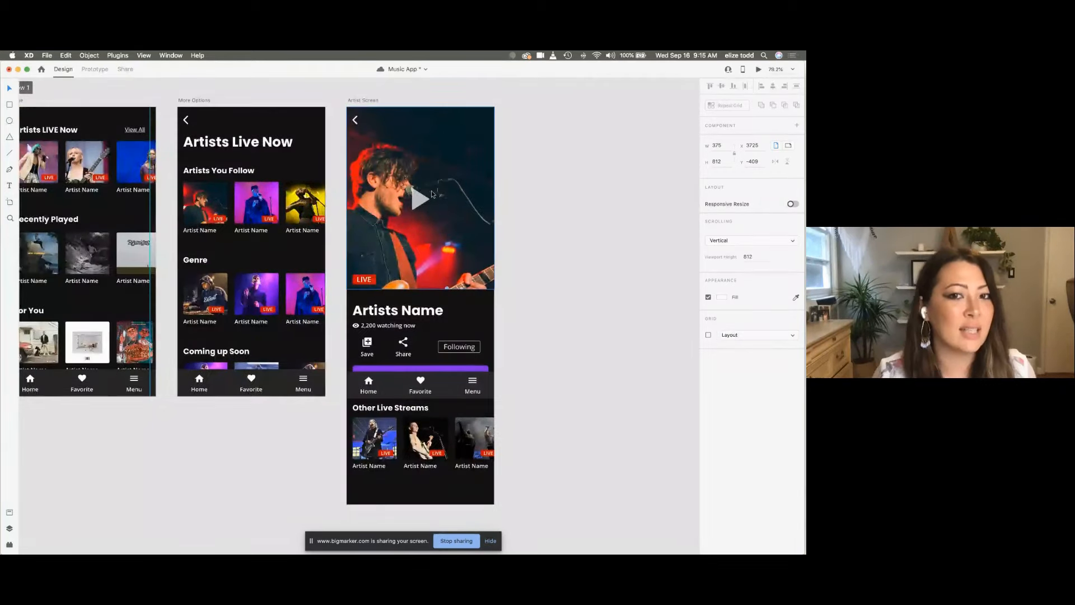
pyautogui.scroll(-8, 432, 194)
pyautogui.scroll(8, 241, 218)
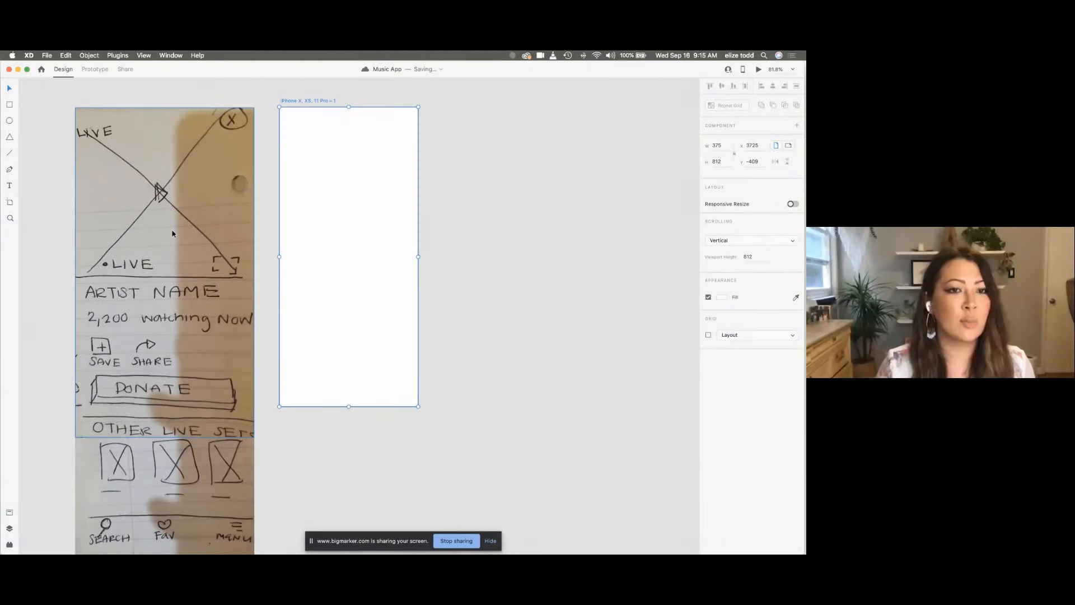
# Step: Draw a full-width 375 by 430 rectangle from the upper edge of the iPhone artboard as the video area
pyautogui.click(458, 184)
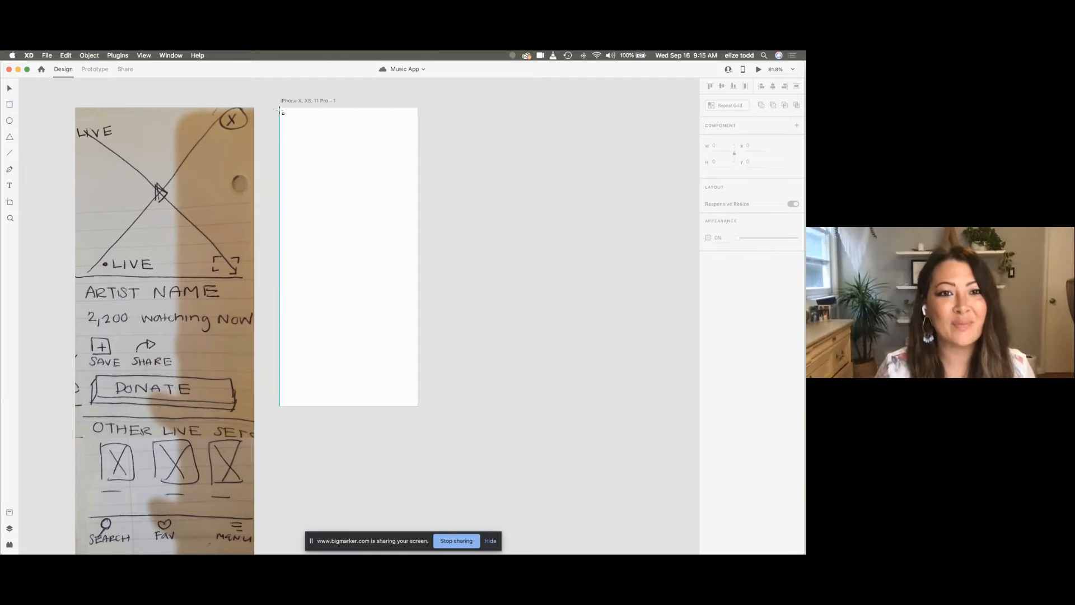
pyautogui.moveTo(281, 107)
pyautogui.mouseDown()
pyautogui.moveTo(338, 245)
pyautogui.moveTo(361, 261)
pyautogui.moveTo(314, 139)
pyautogui.moveTo(394, 259)
pyautogui.moveTo(417, 266)
pyautogui.mouseUp()
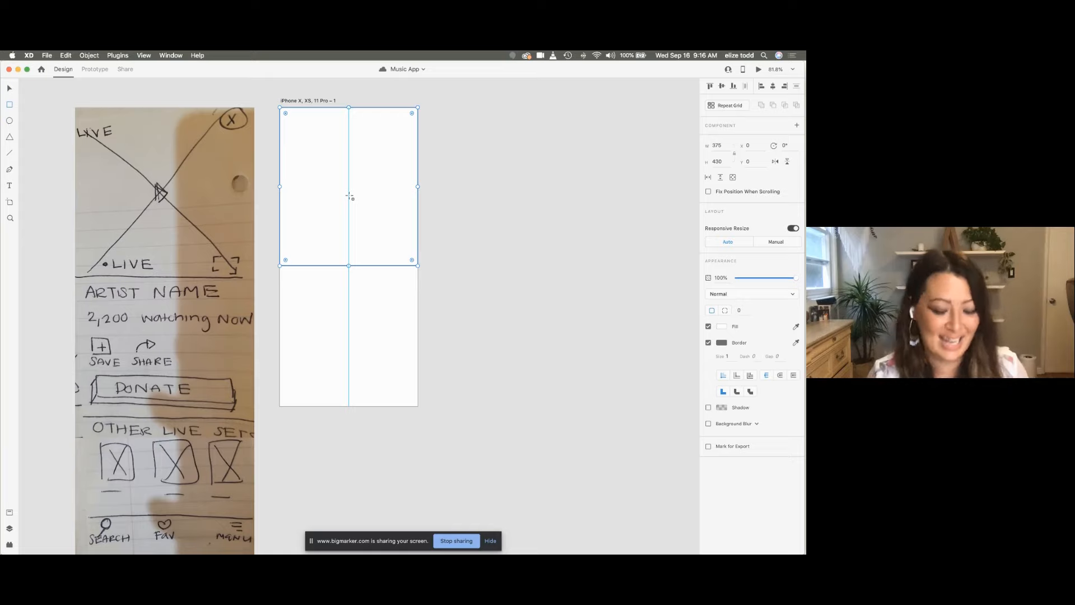
pyautogui.press('v')
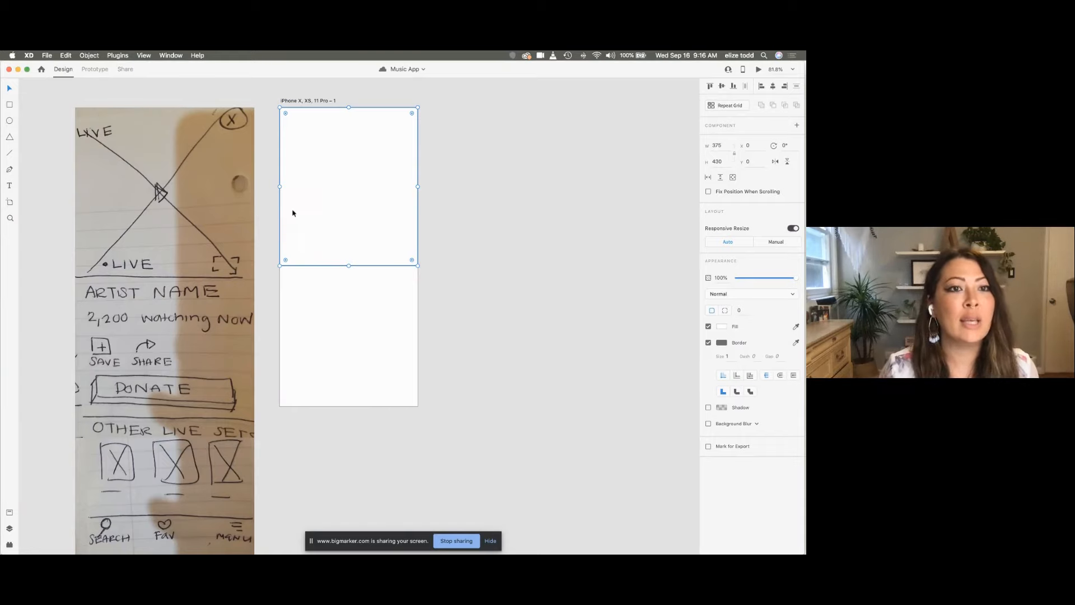
# Step: Browse the catalogue of available plugins, install the Overflow plugin, and close the catalogue
pyautogui.click(118, 55)
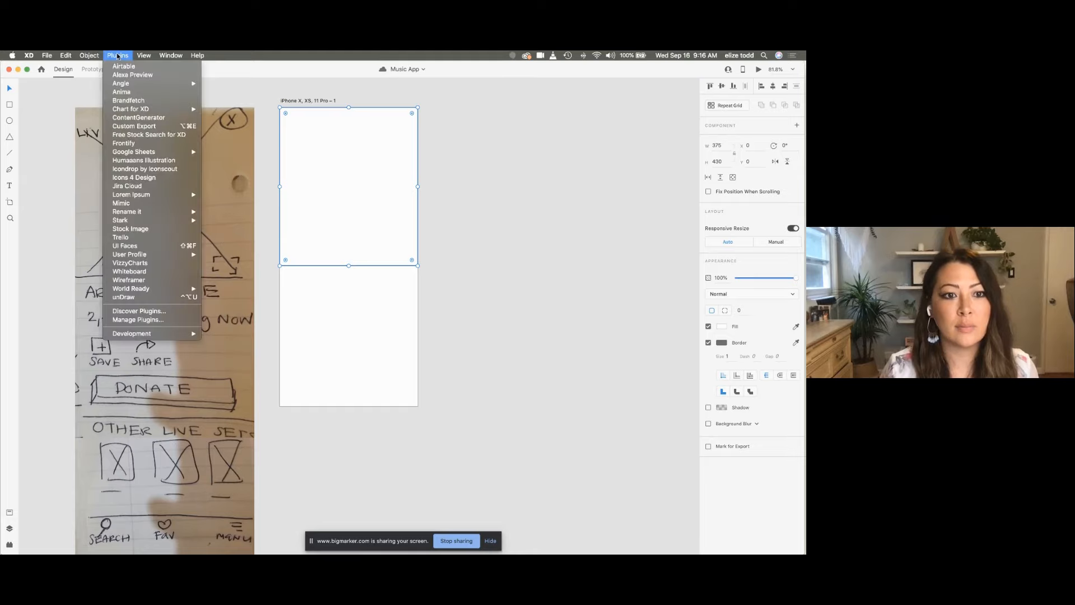
pyautogui.click(134, 311)
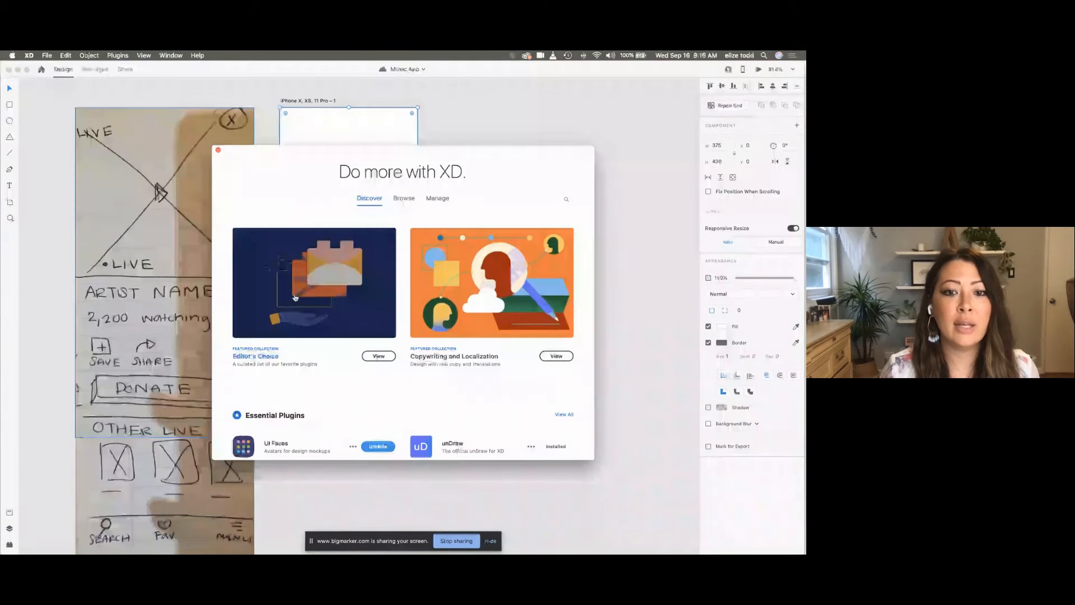
pyautogui.scroll(-1, 556, 203)
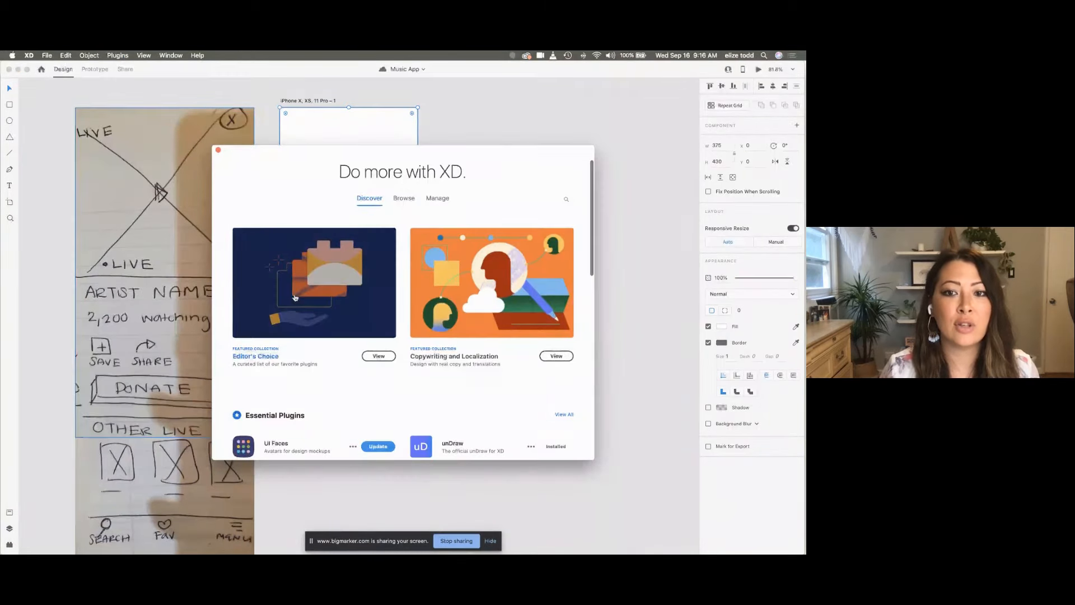
pyautogui.click(566, 200)
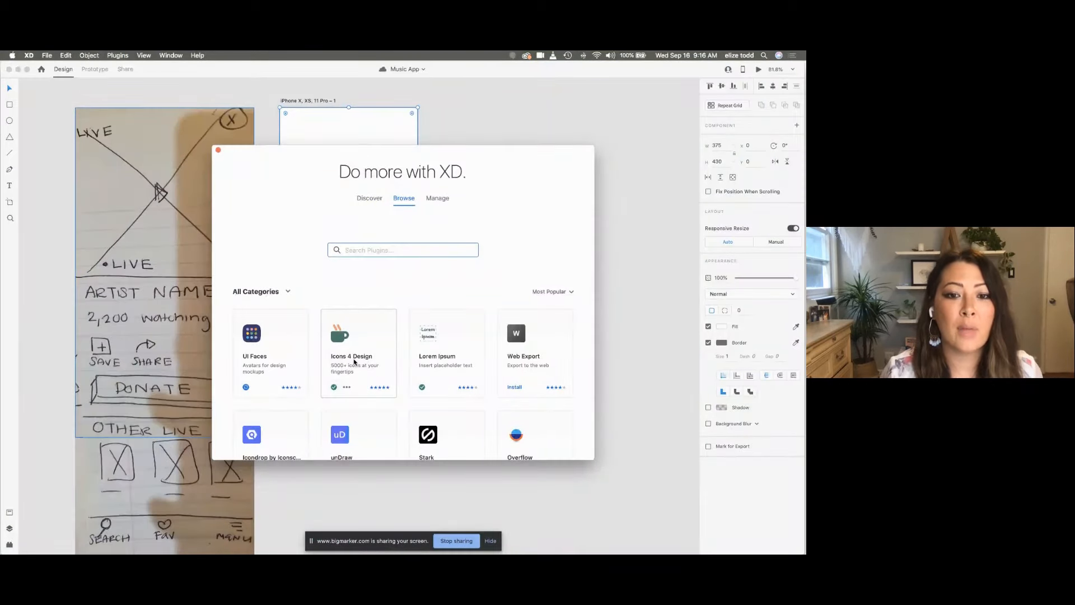
pyautogui.scroll(-3, 354, 361)
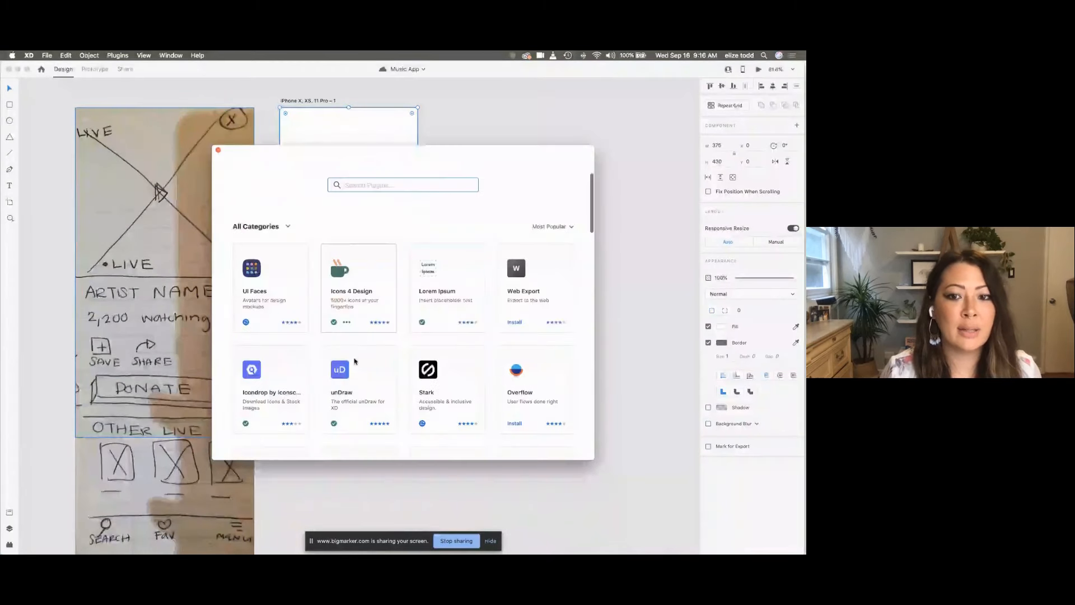
pyautogui.scroll(-1, 358, 359)
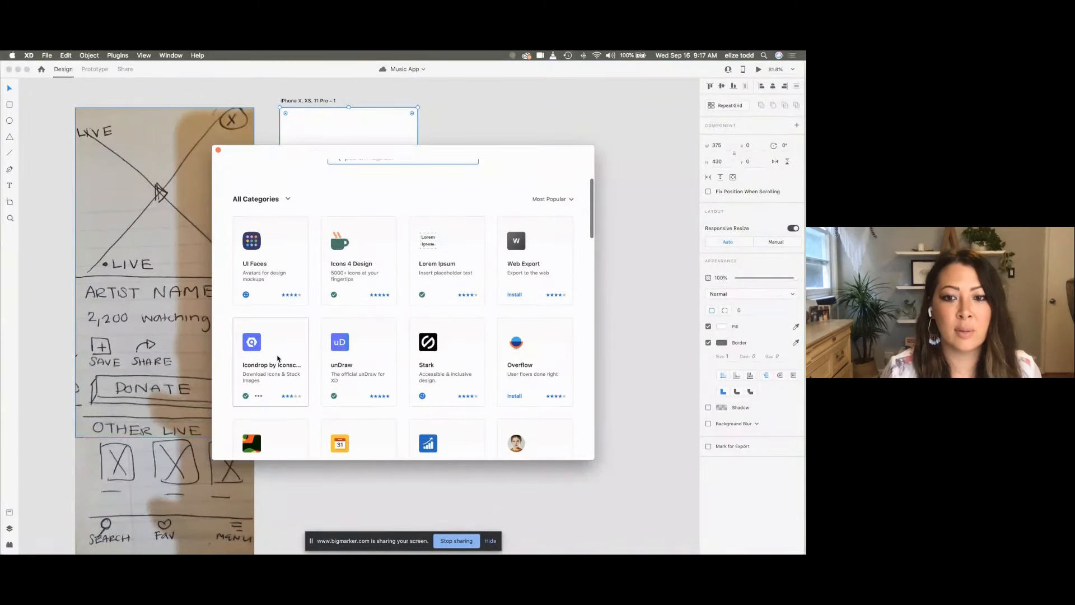
pyautogui.scroll(1, 492, 341)
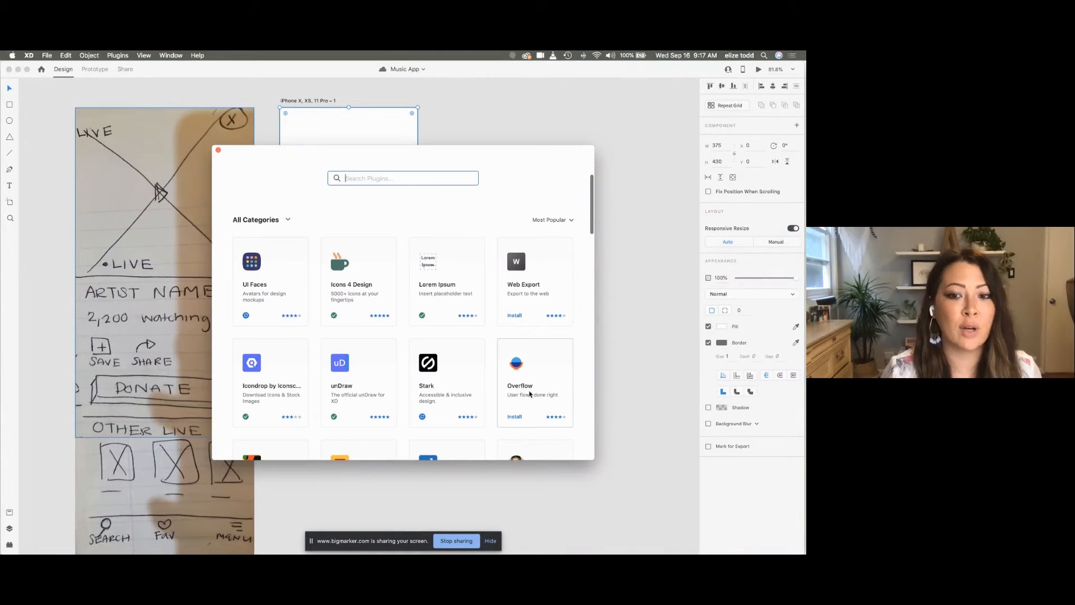
pyautogui.click(515, 417)
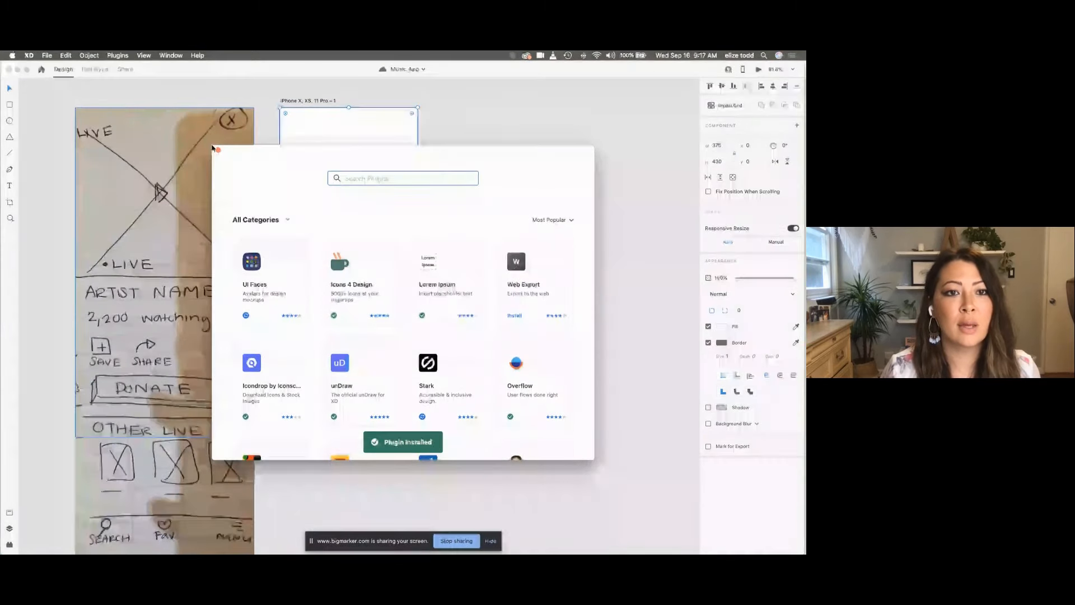
pyautogui.click(218, 150)
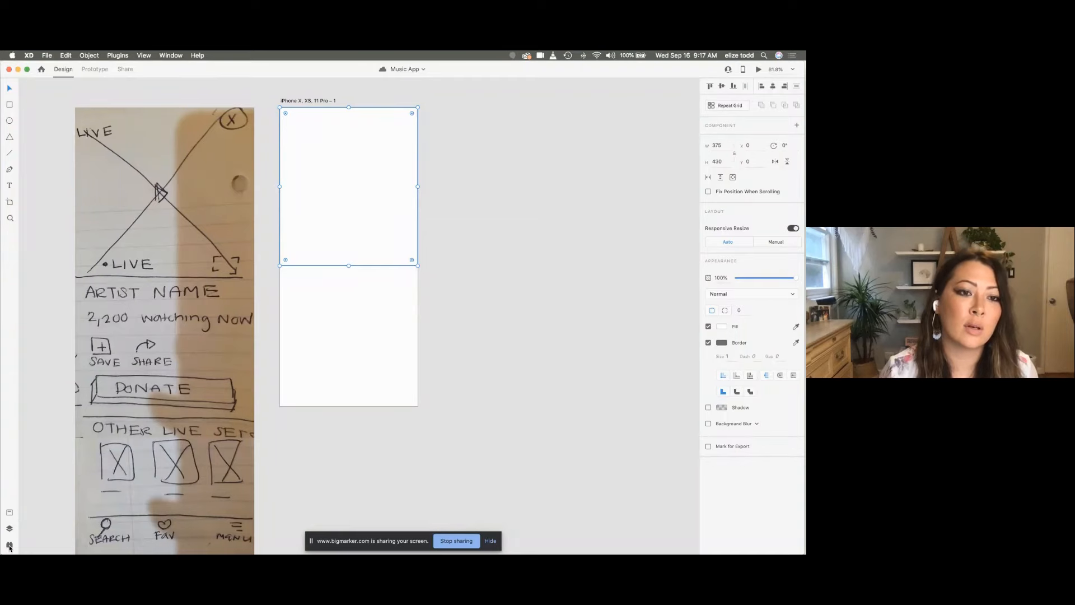
# Step: Look through the installed plugins, open Icons 4 Design, and search its icons for "close"
pyautogui.click(9, 545)
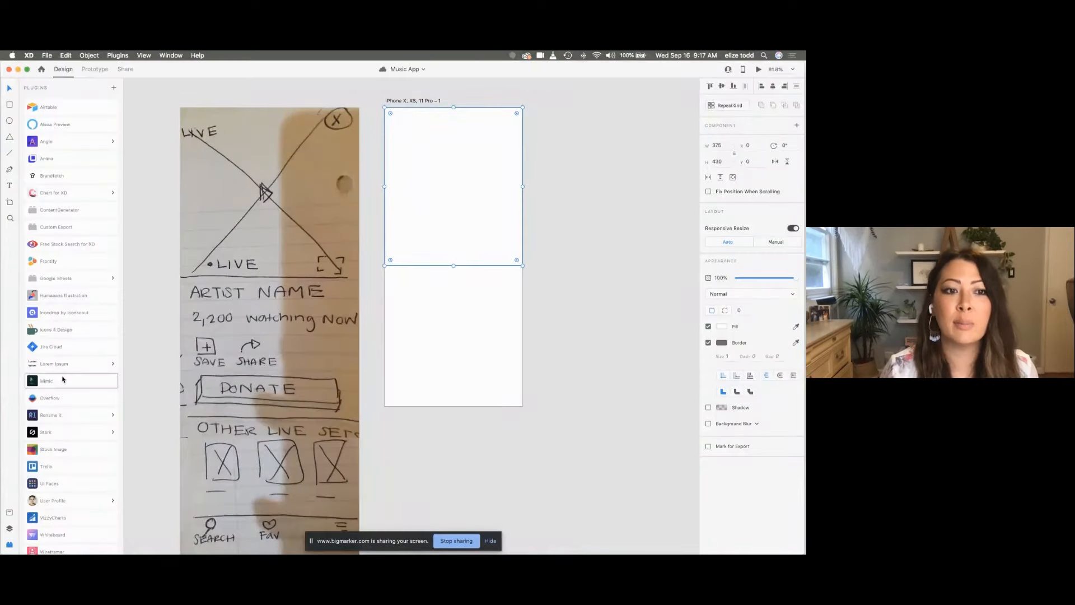
pyautogui.scroll(-1, 72, 206)
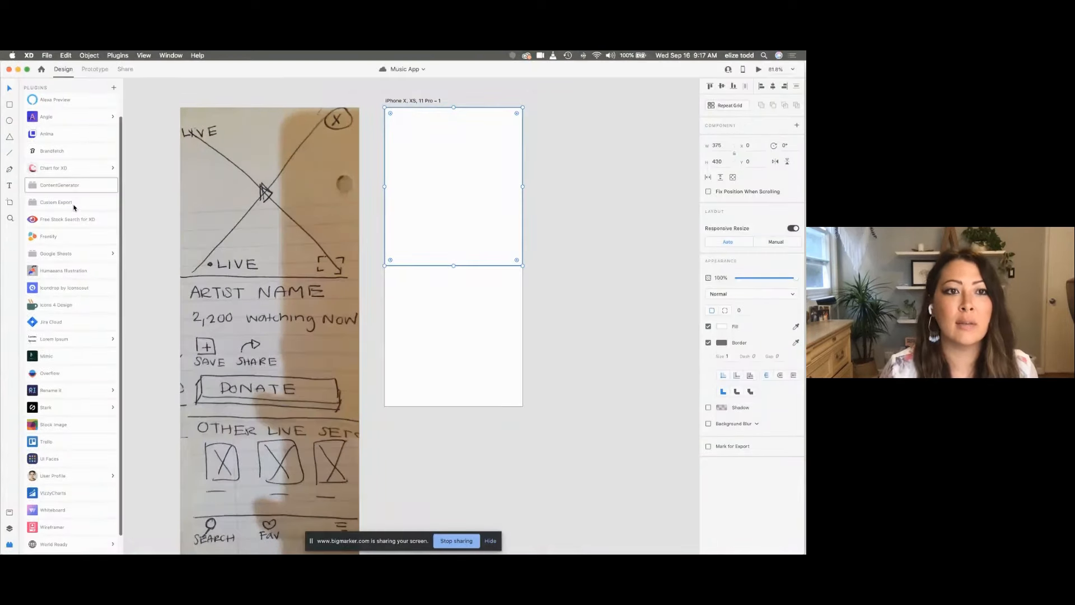
pyautogui.click(117, 55)
pyautogui.click(54, 97)
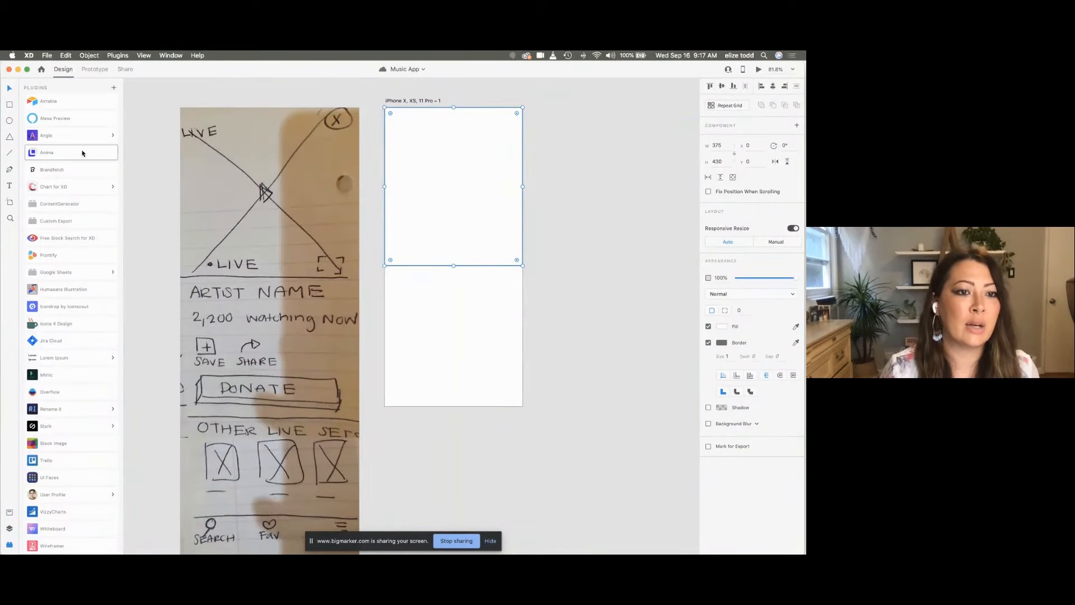
pyautogui.scroll(-1, 64, 352)
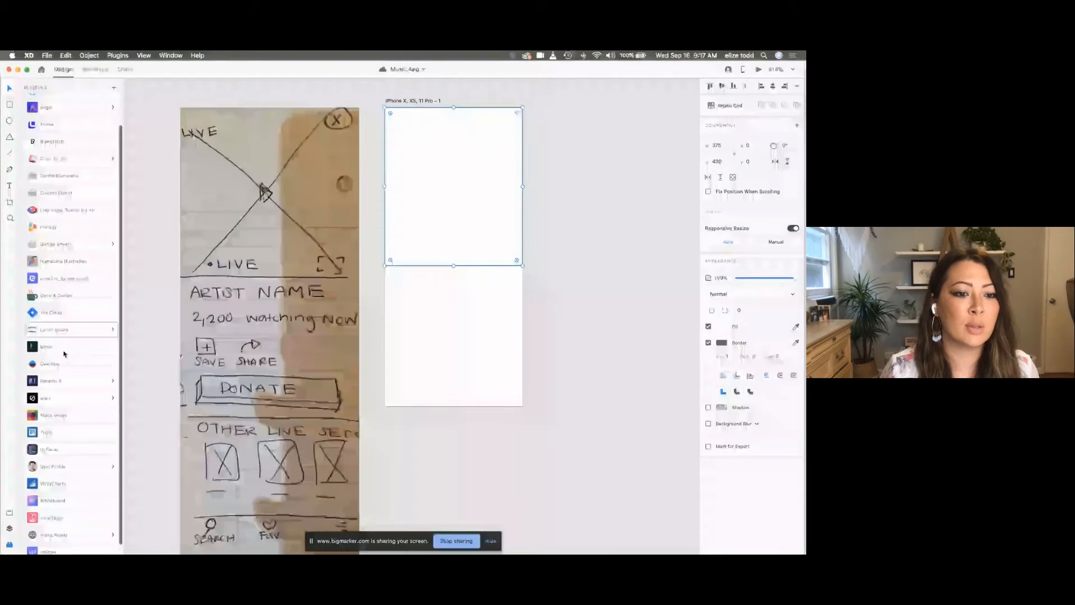
pyautogui.scroll(1, 65, 354)
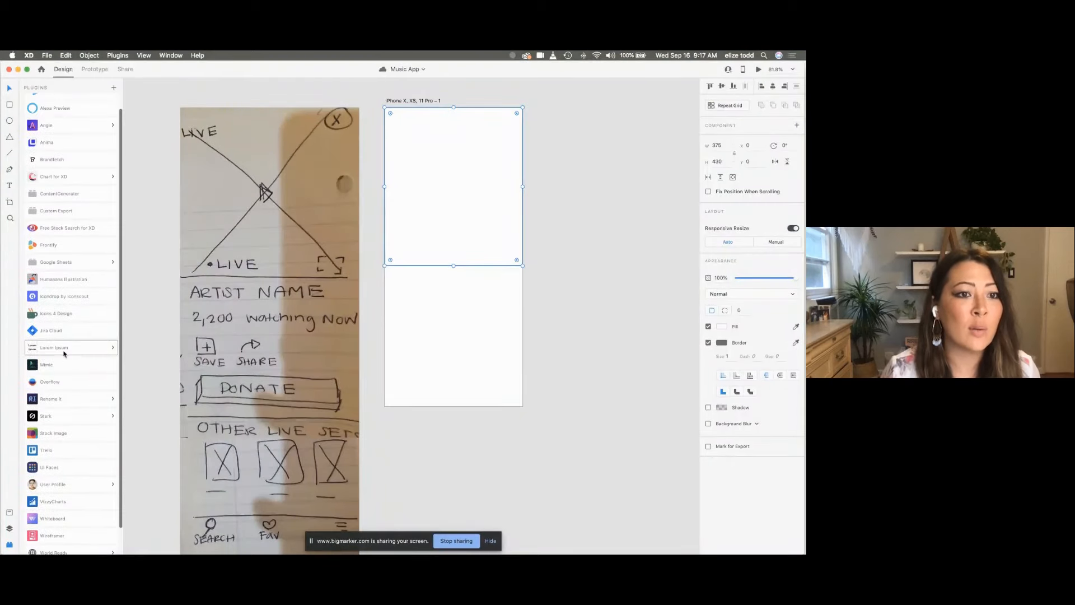
pyautogui.click(75, 313)
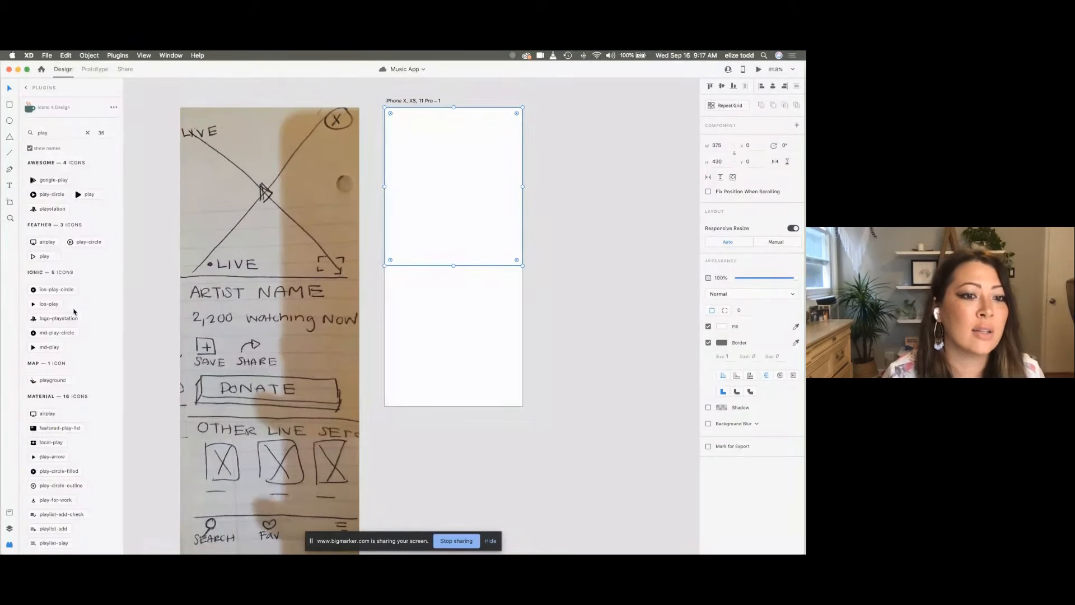
pyautogui.click(87, 133)
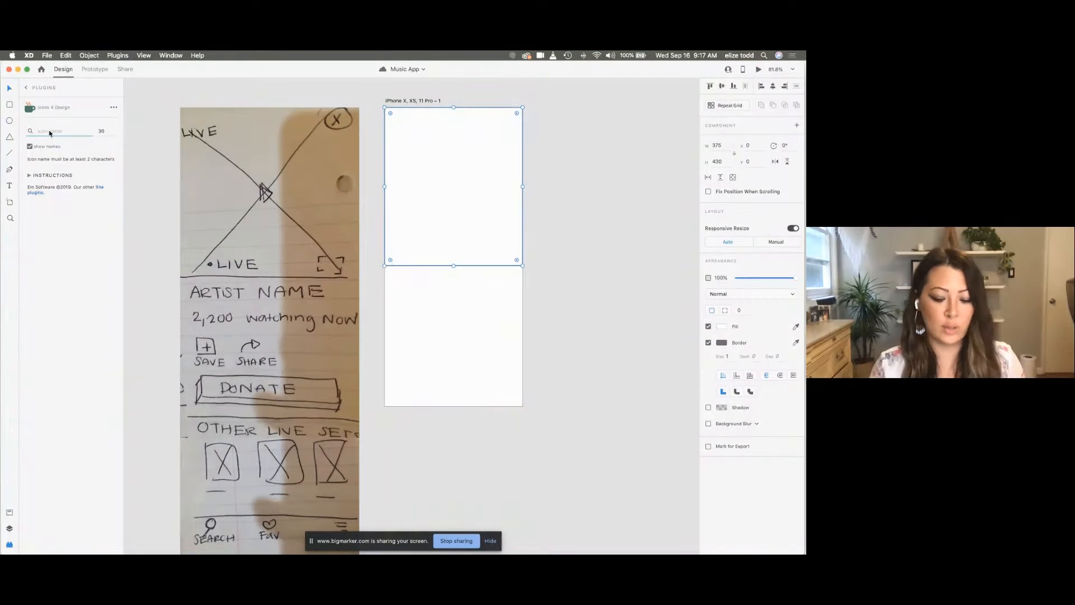
pyautogui.write('close')
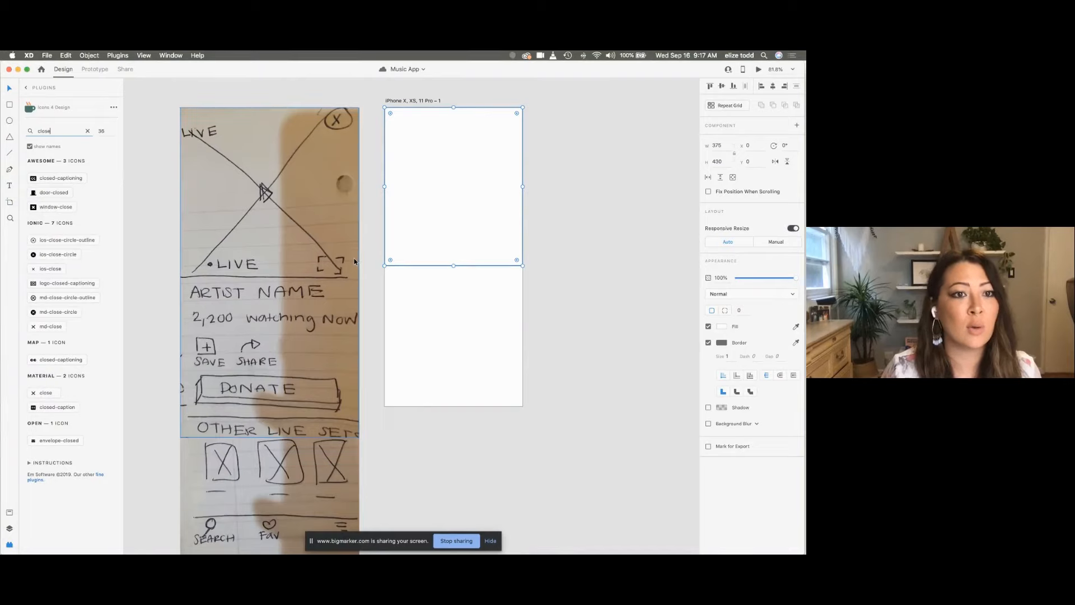
# Step: Insert the Material "close" icon and place it near the upper-right corner of the video rectangle on the iPhone artboard
pyautogui.scroll(5, 391, 189)
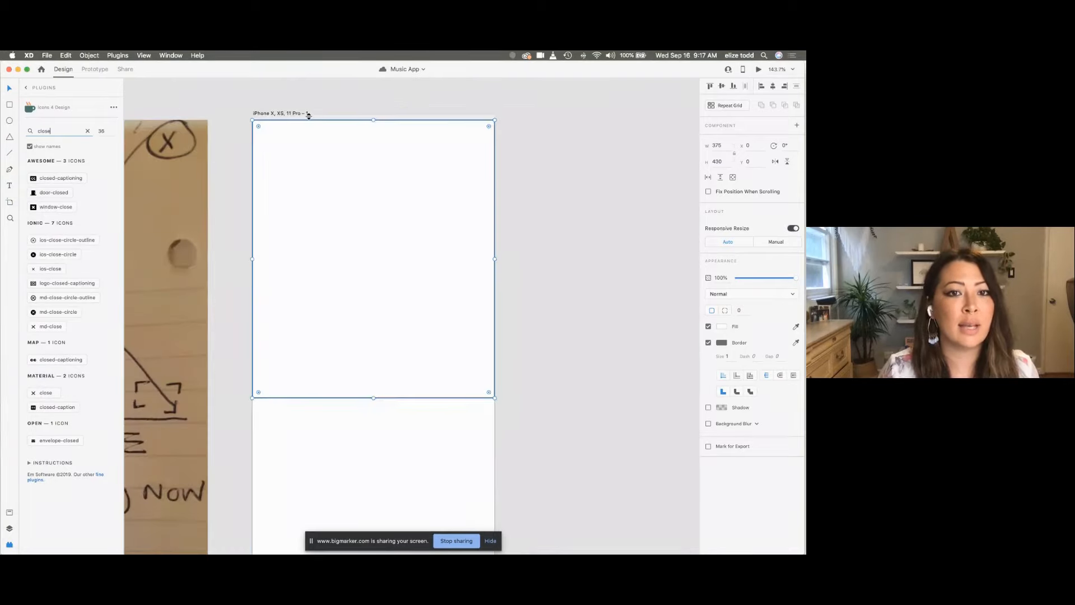
pyautogui.click(285, 115)
pyautogui.click(286, 159)
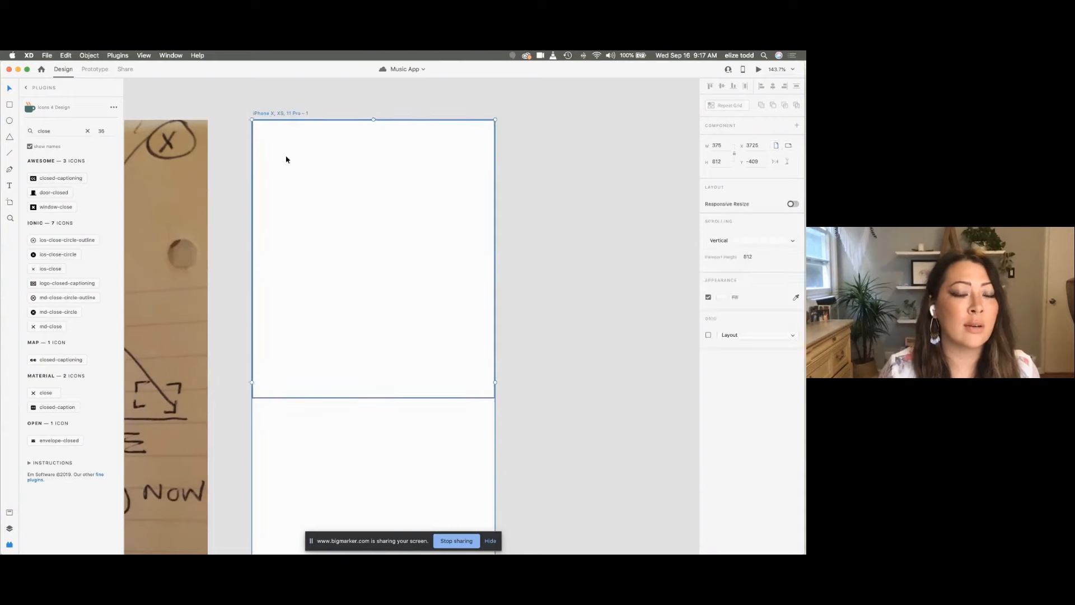
pyautogui.scroll(-5, 305, 117)
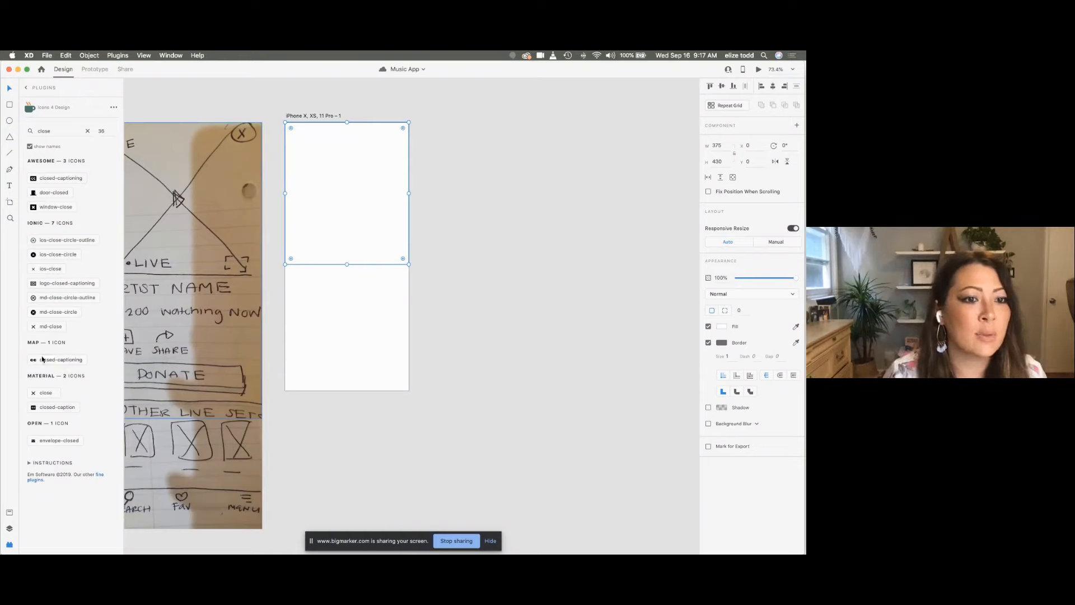
pyautogui.click(33, 395)
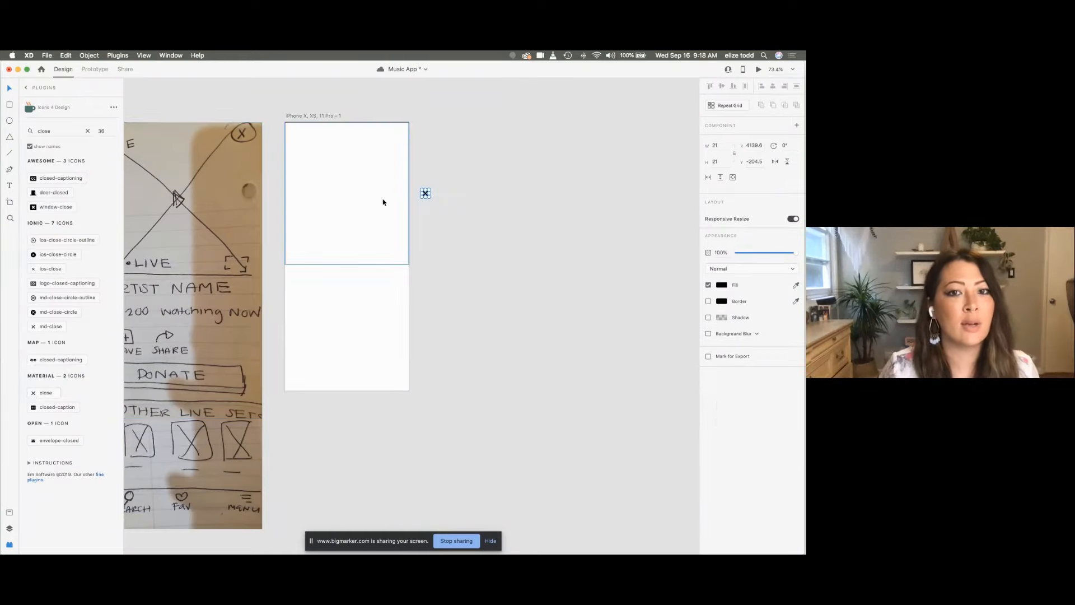
pyautogui.scroll(3, 399, 89)
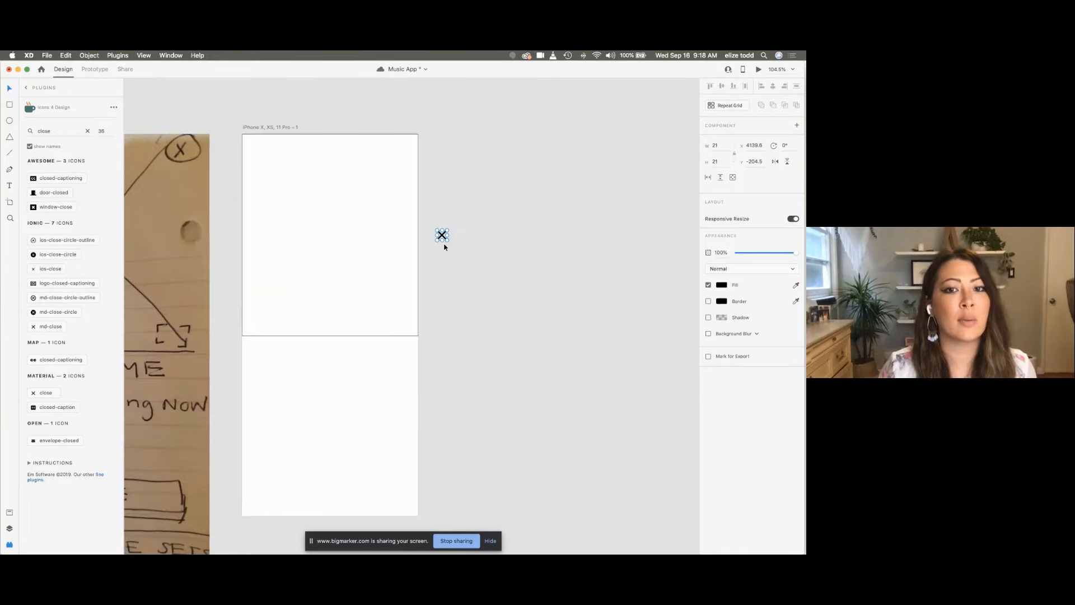
pyautogui.scroll(3, 445, 247)
pyautogui.moveTo(441, 234); pyautogui.dragTo(379, 113)
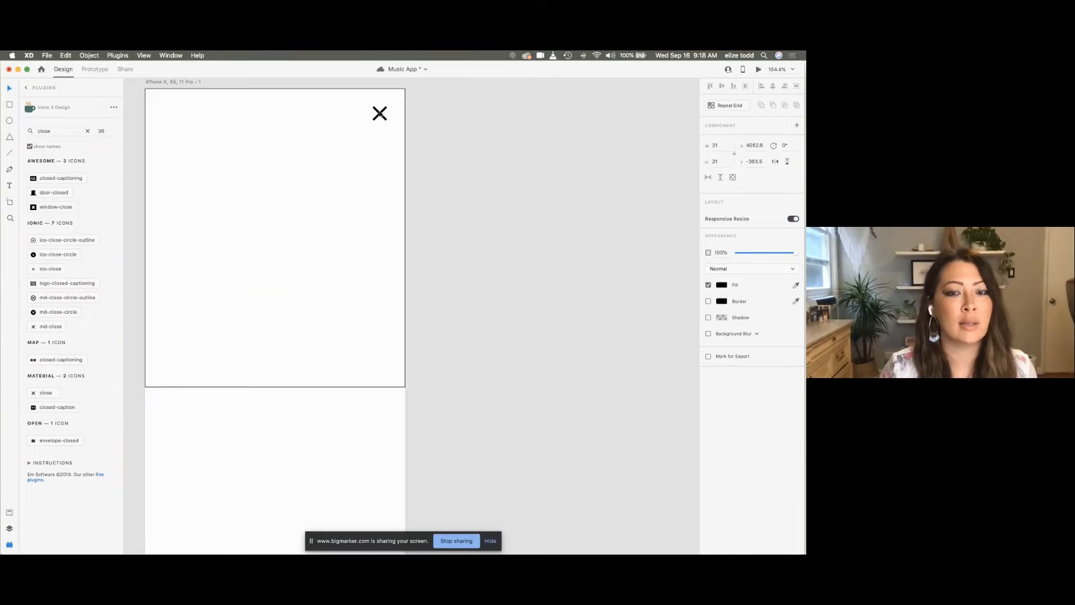
pyautogui.scroll(-5, 380, 113)
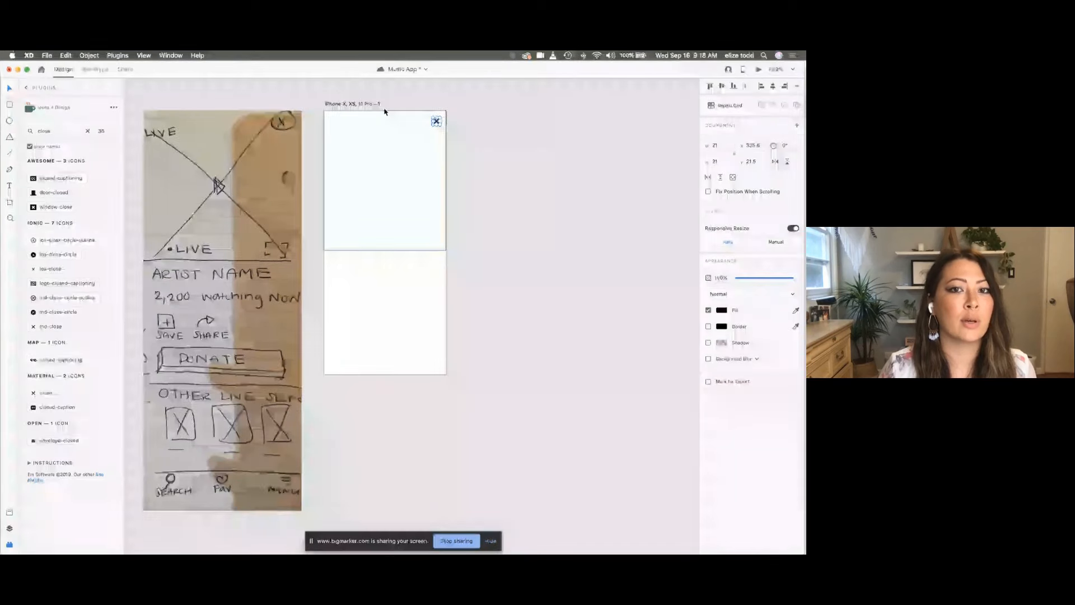
pyautogui.click(471, 135)
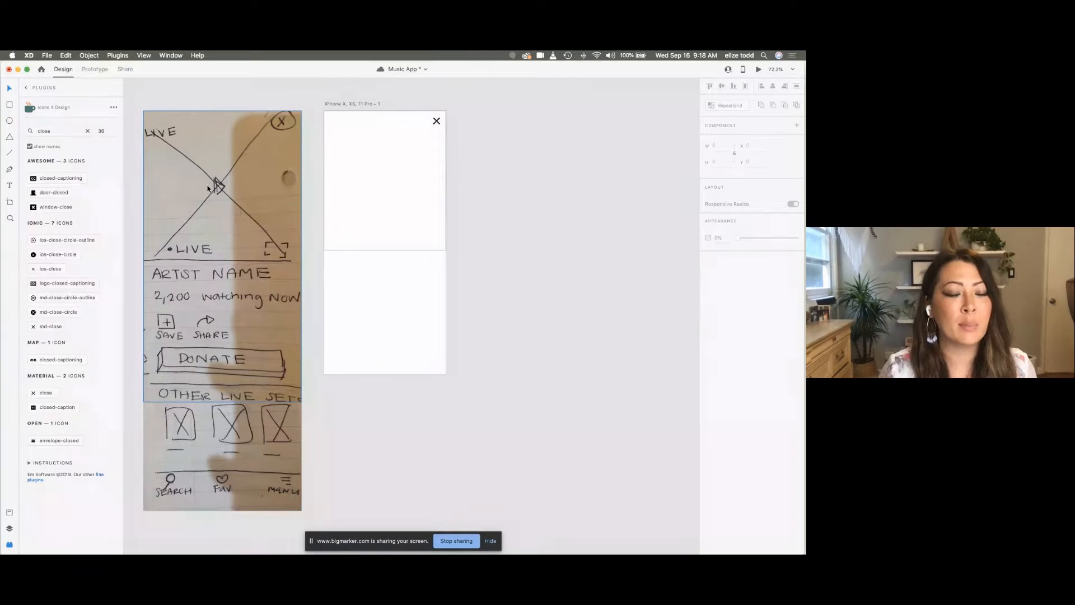
# Step: Search Icons 4 Design for "play" and look through the matching icons
pyautogui.moveTo(61, 131); pyautogui.dragTo(34, 131)
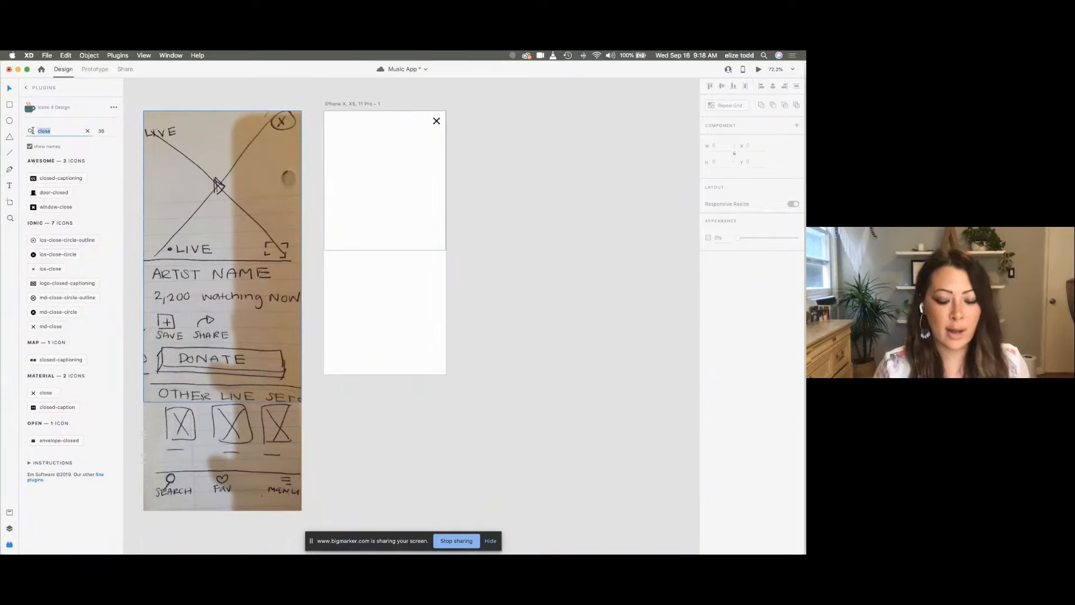
pyautogui.press('BackSpace')
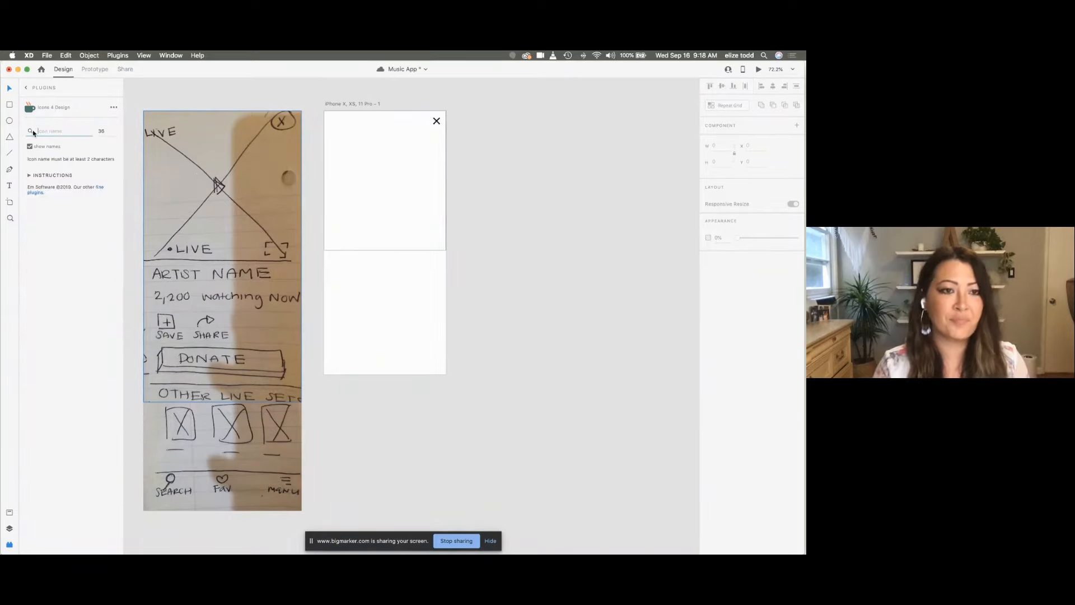
pyautogui.write('play')
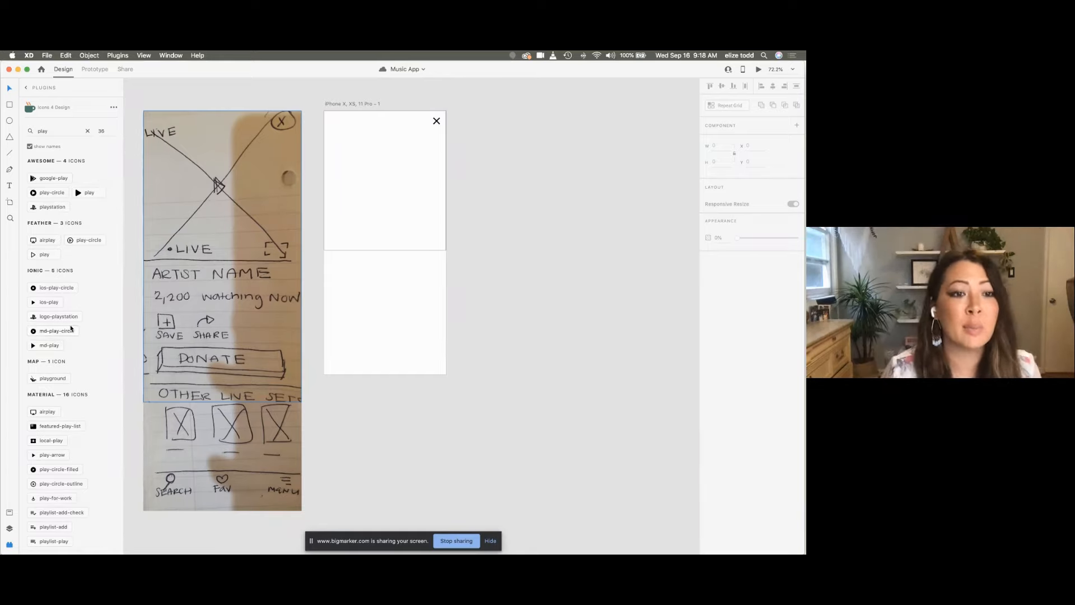
pyautogui.scroll(-2, 72, 328)
pyautogui.scroll(-5, 71, 328)
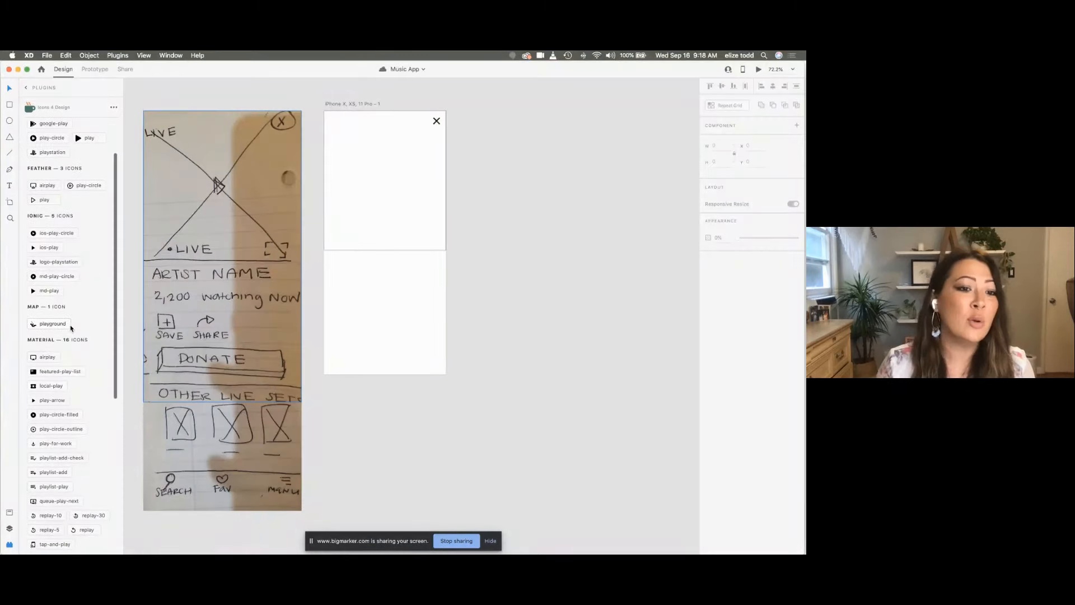
pyautogui.scroll(-9, 71, 328)
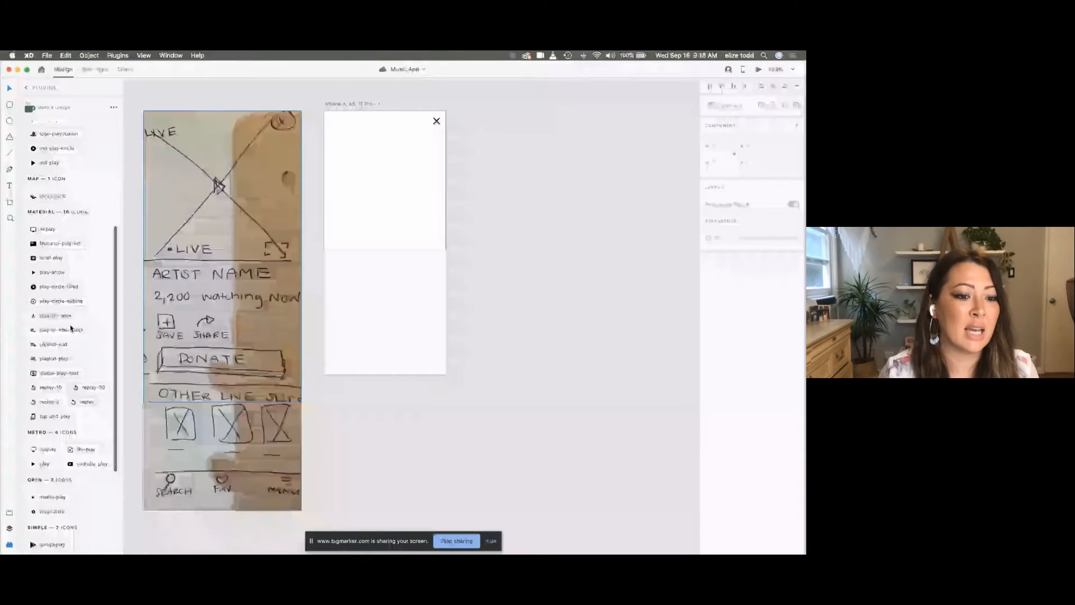
pyautogui.scroll(15, 71, 328)
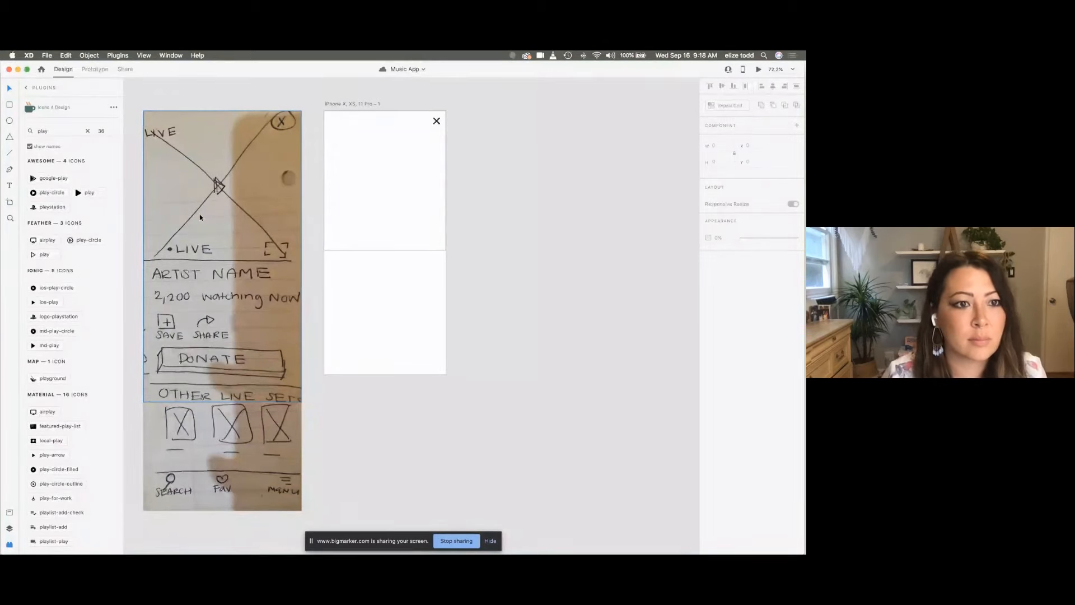
pyautogui.scroll(-6, 68, 325)
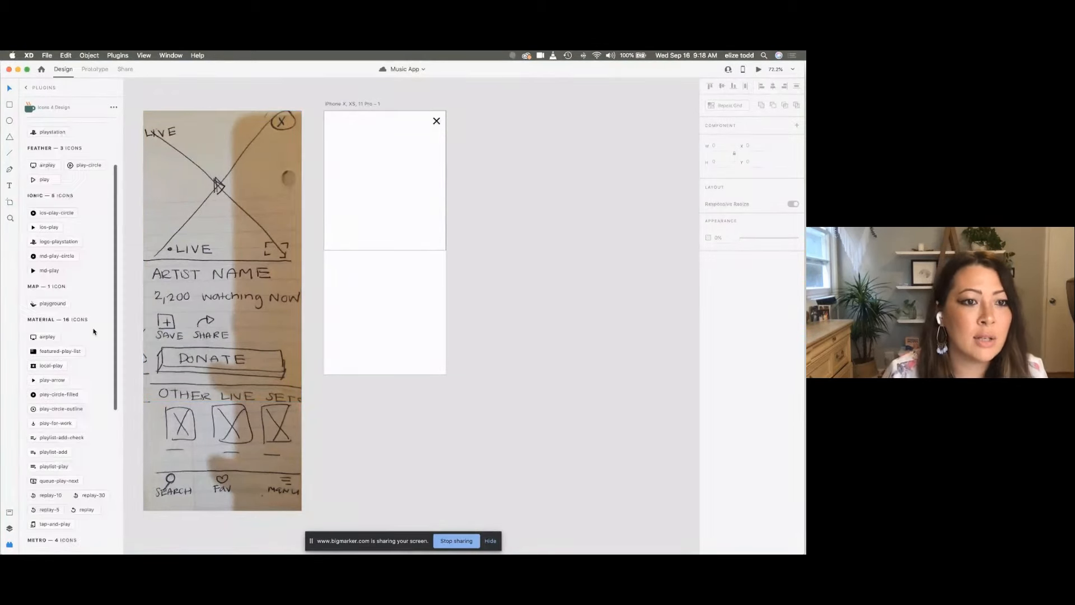
pyautogui.click(37, 271)
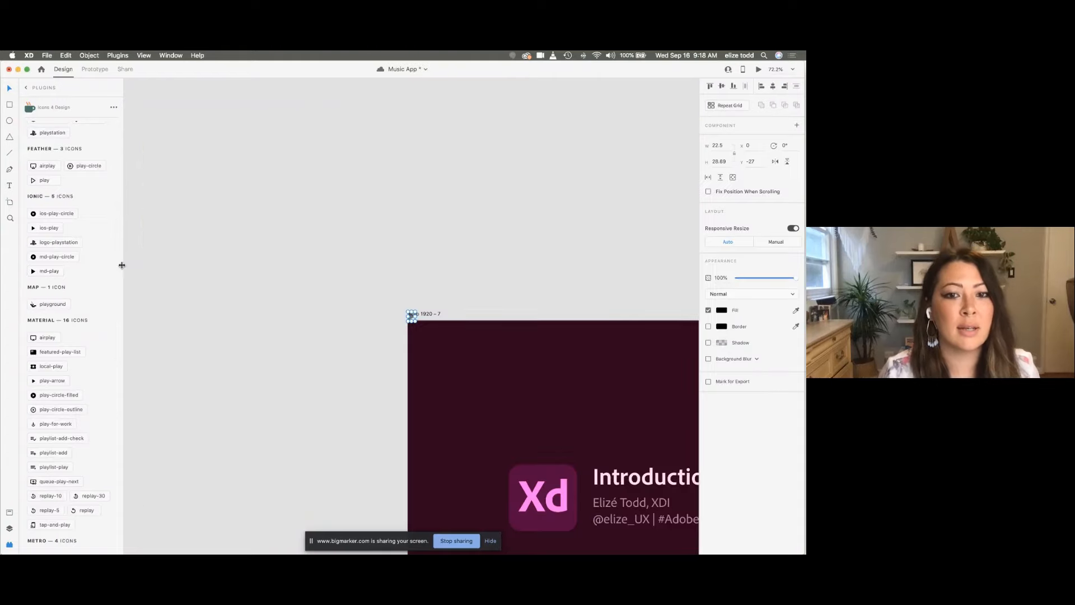
pyautogui.scroll(-3, 275, 291)
pyautogui.click(275, 291)
pyautogui.scroll(-5, 275, 291)
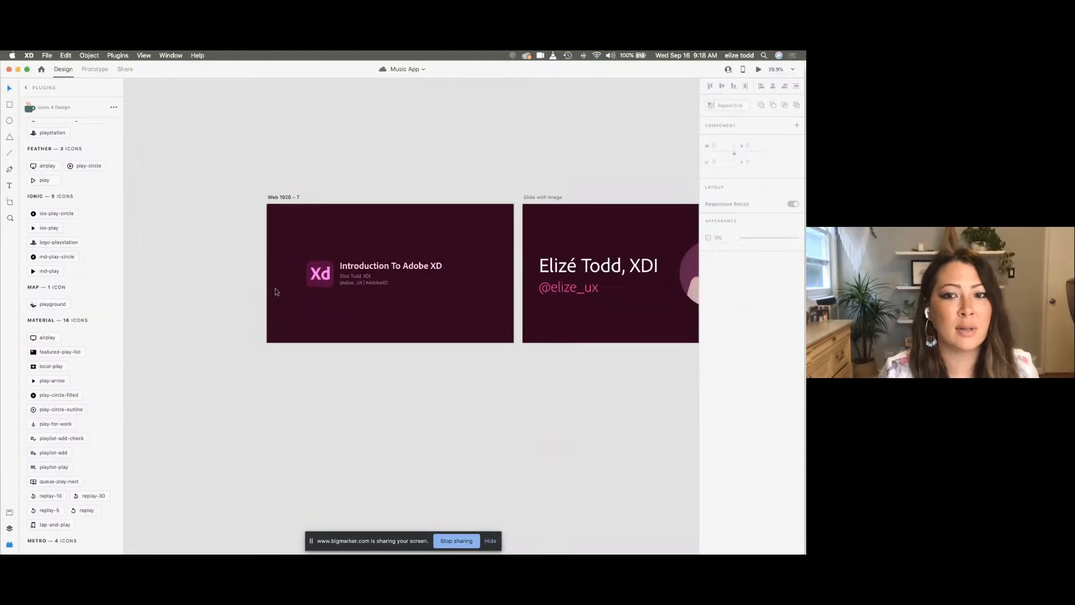
pyautogui.hscroll(2, 275, 291)
pyautogui.hscroll(10, 456, 288)
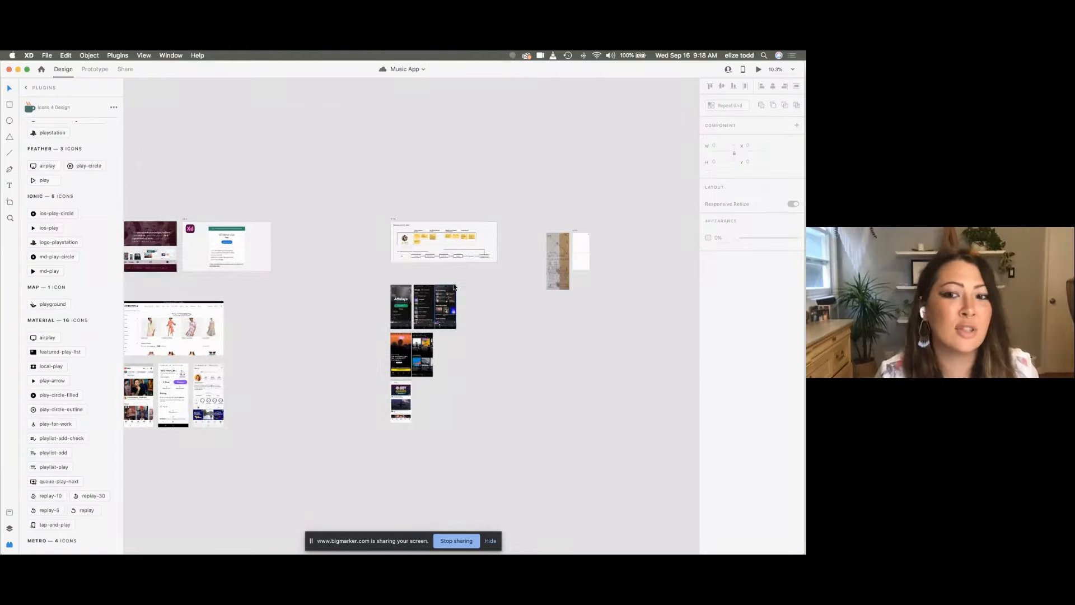
pyautogui.scroll(5, 454, 286)
pyautogui.scroll(5, 454, 285)
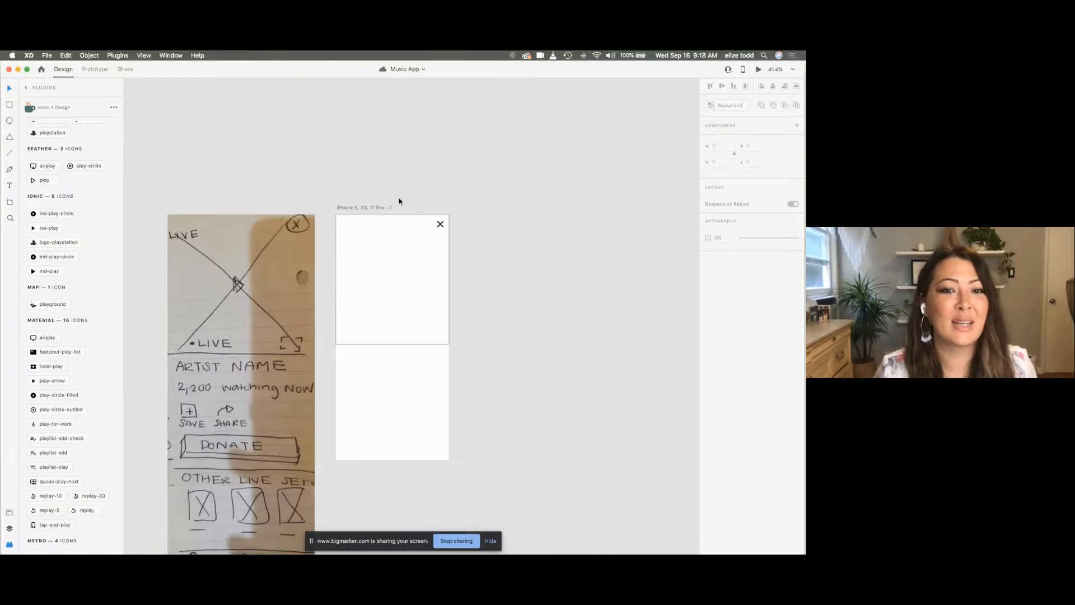
# Step: Insert the "ios-play" icon on the iPhone artboard and move it to about the centre of the video rectangle
pyautogui.click(350, 211)
pyautogui.scroll(-3, 350, 211)
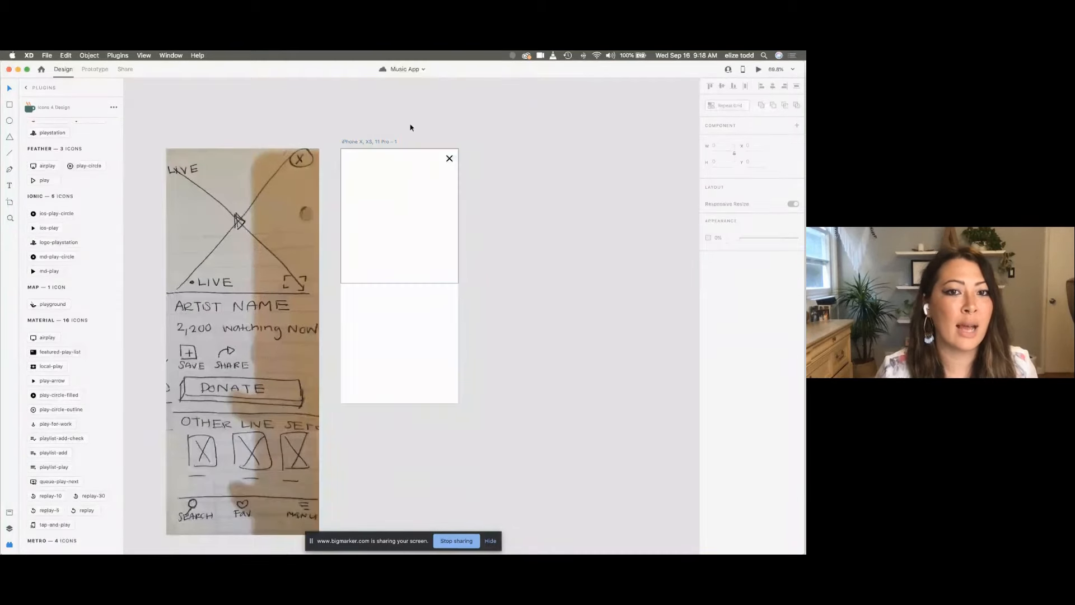
pyautogui.click(48, 228)
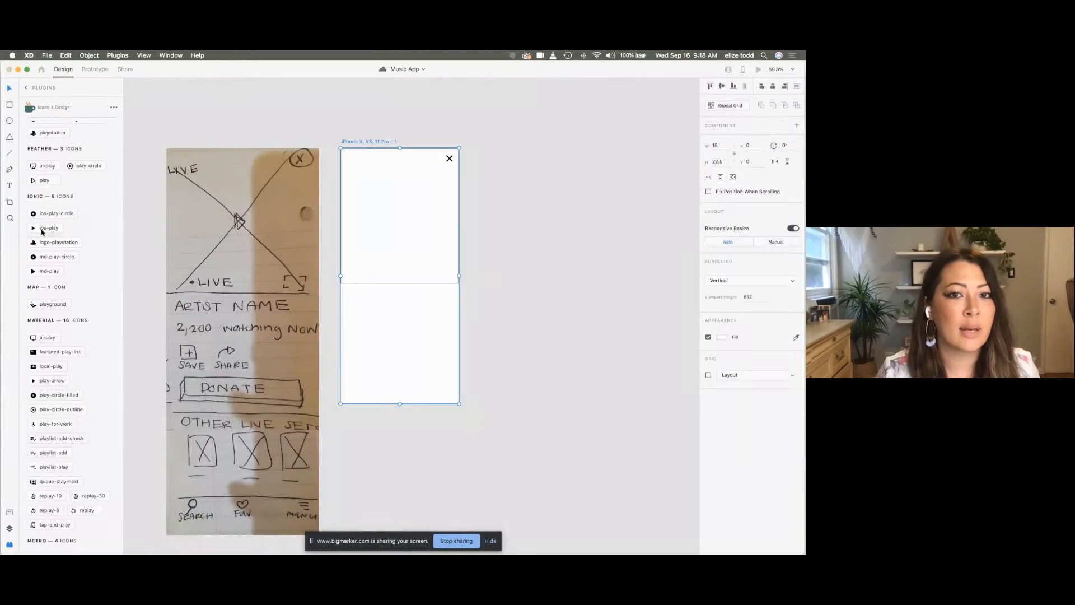
pyautogui.scroll(3, 384, 207)
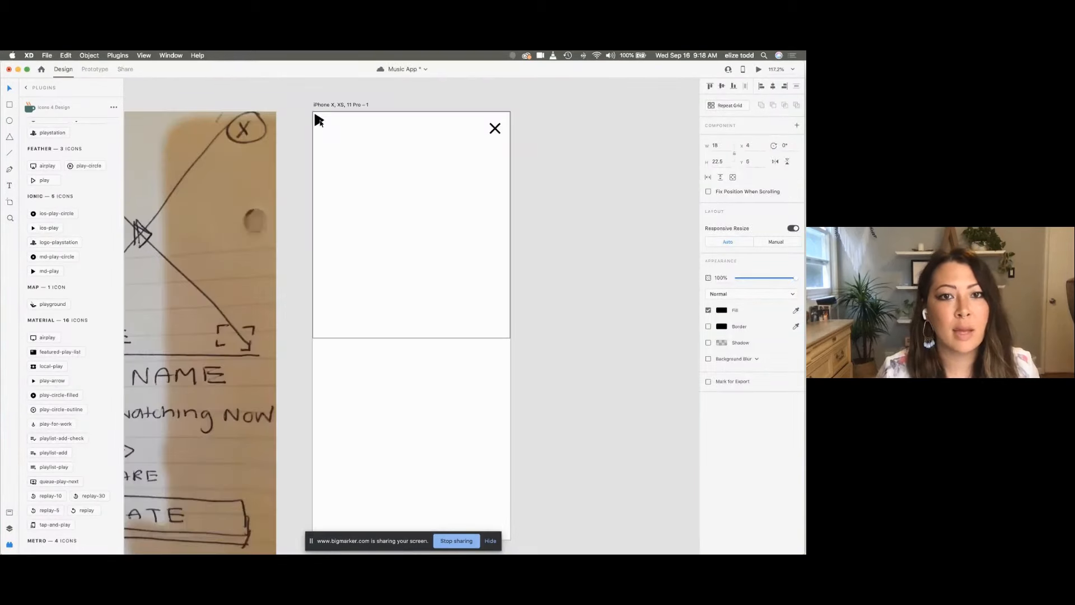
pyautogui.moveTo(316, 118); pyautogui.dragTo(408, 224)
pyautogui.scroll(-3, 408, 224)
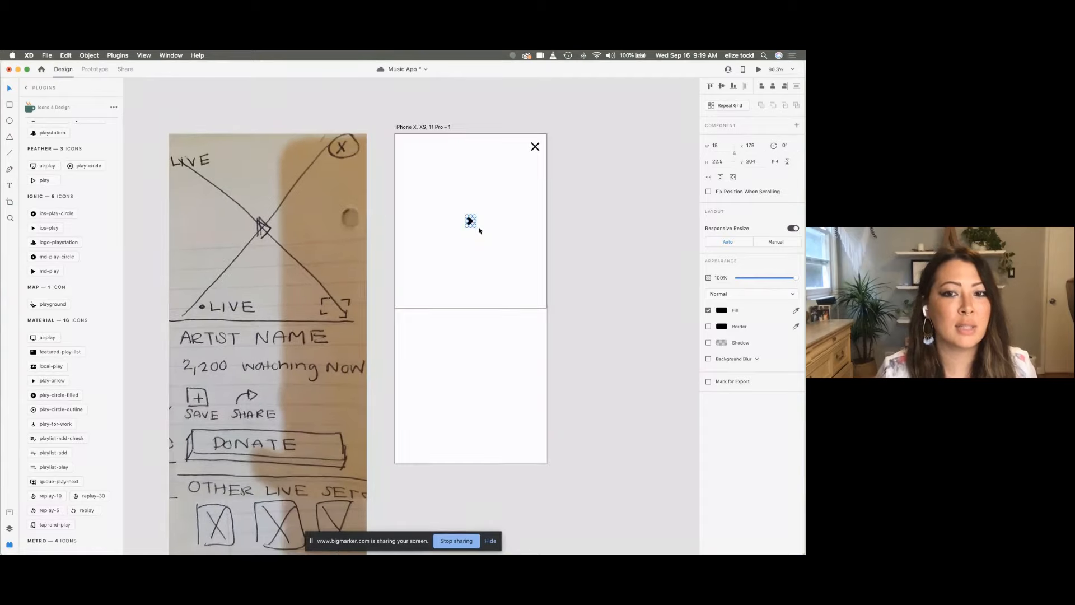
# Step: Try to resize the play icon freely from its lower-right corner, undoing each attempt
pyautogui.scroll(3, 479, 229)
pyautogui.scroll(-3, 479, 229)
pyautogui.scroll(3, 479, 229)
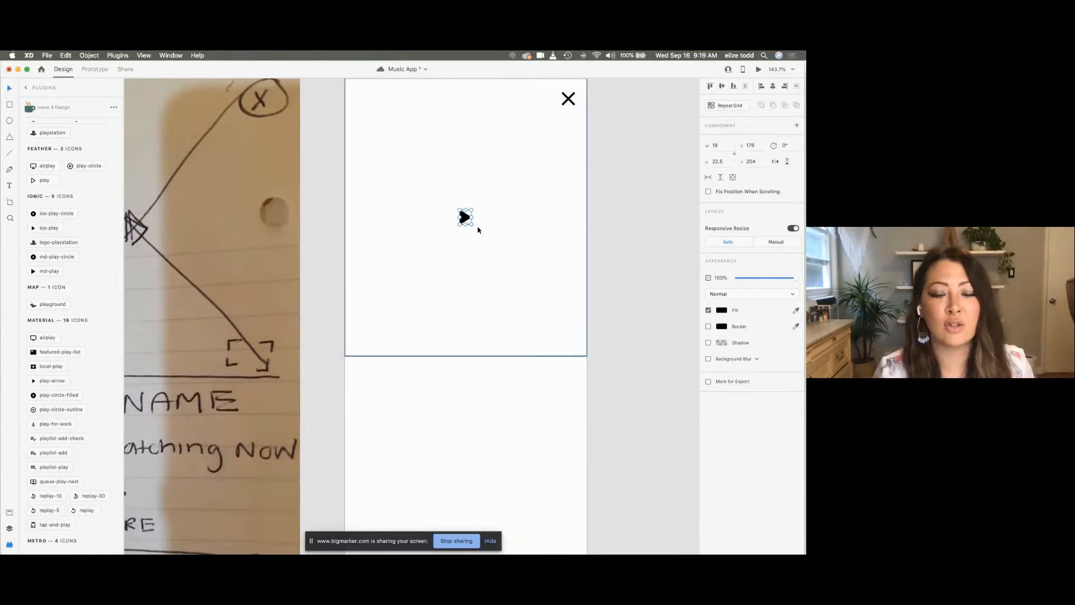
pyautogui.scroll(5, 478, 229)
pyautogui.scroll(3, 476, 175)
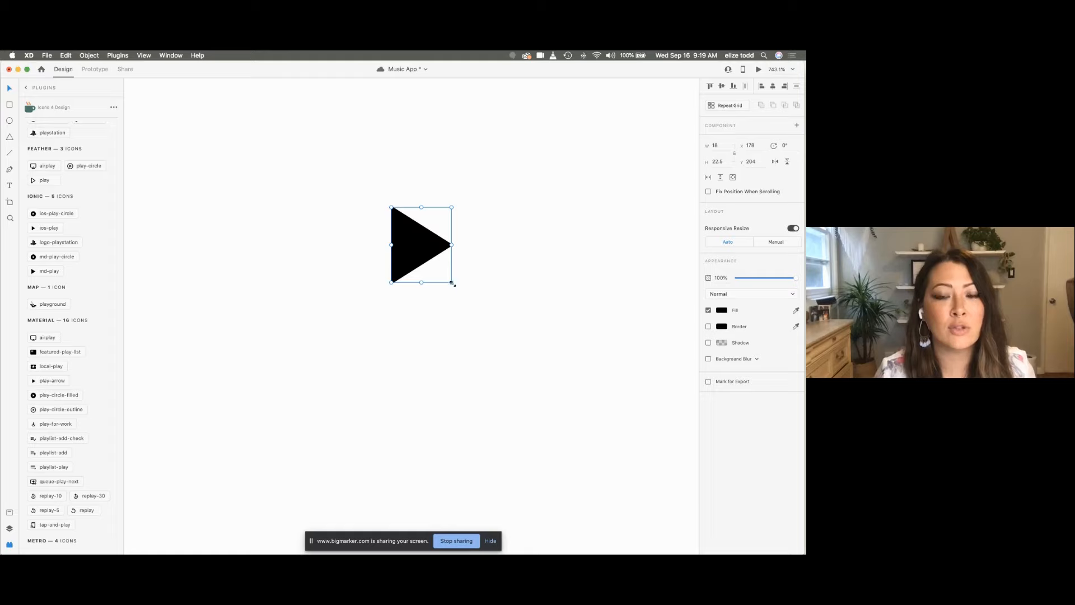
pyautogui.moveTo(452, 283); pyautogui.dragTo(335, 256)
pyautogui.press('super+z')
pyautogui.scroll(-2, 451, 248)
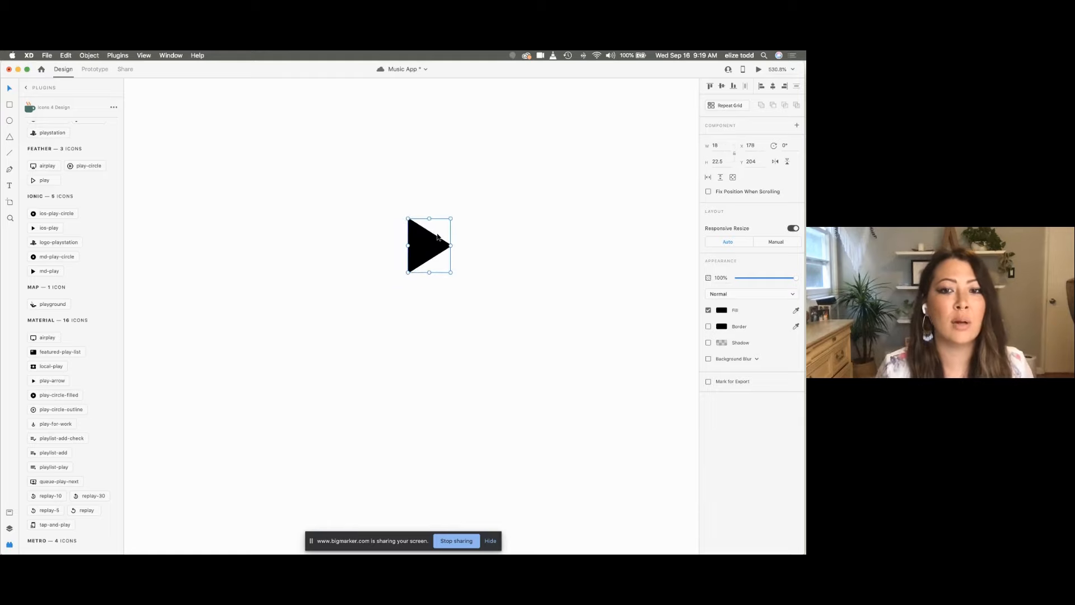
pyautogui.moveTo(451, 272)
pyautogui.mouseDown()
pyautogui.moveTo(412, 235)
pyautogui.moveTo(421, 276)
pyautogui.moveTo(460, 271)
pyautogui.mouseUp()
pyautogui.press('super+z')
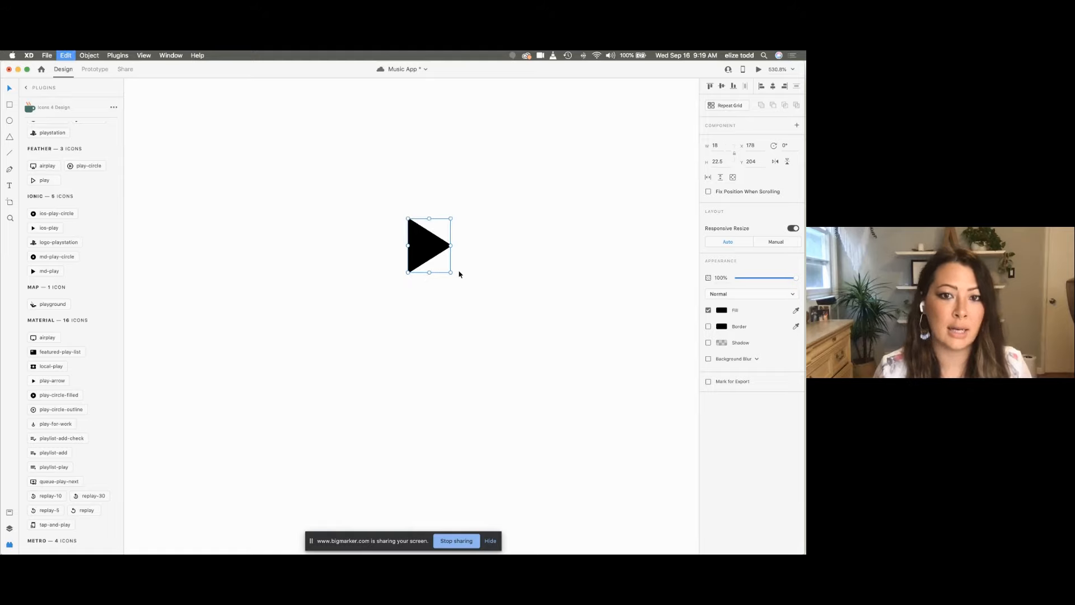
# Step: Enlarge the play icon proportionally to about 32 by 41 and centre it in the video rectangle using the alignment guides
pyautogui.click(472, 252)
pyautogui.click(425, 252)
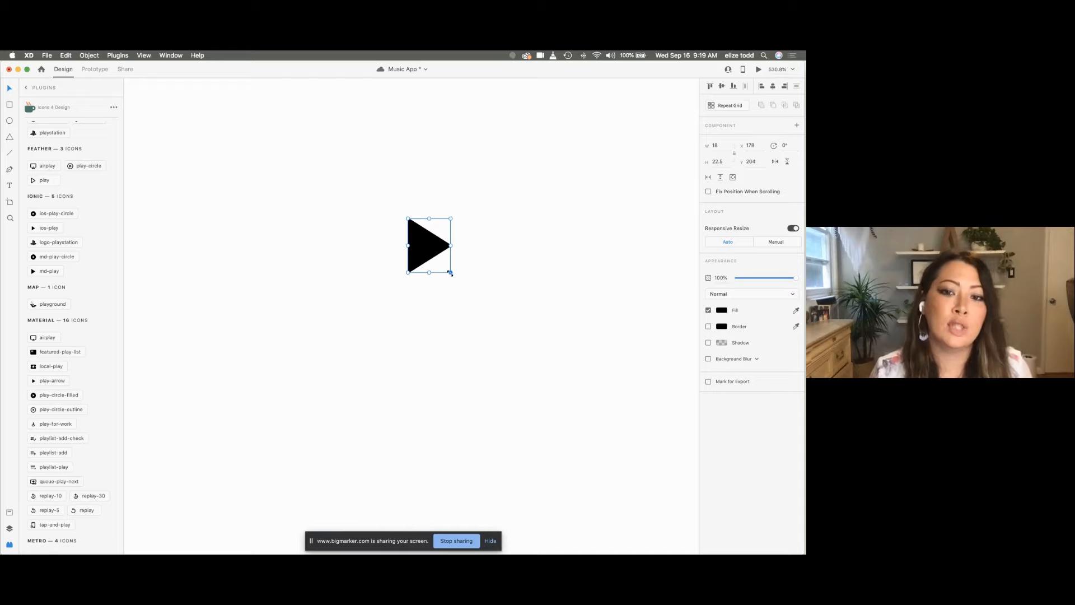
pyautogui.moveTo(451, 273); pyautogui.dragTo(477, 302)
pyautogui.scroll(-5, 491, 318)
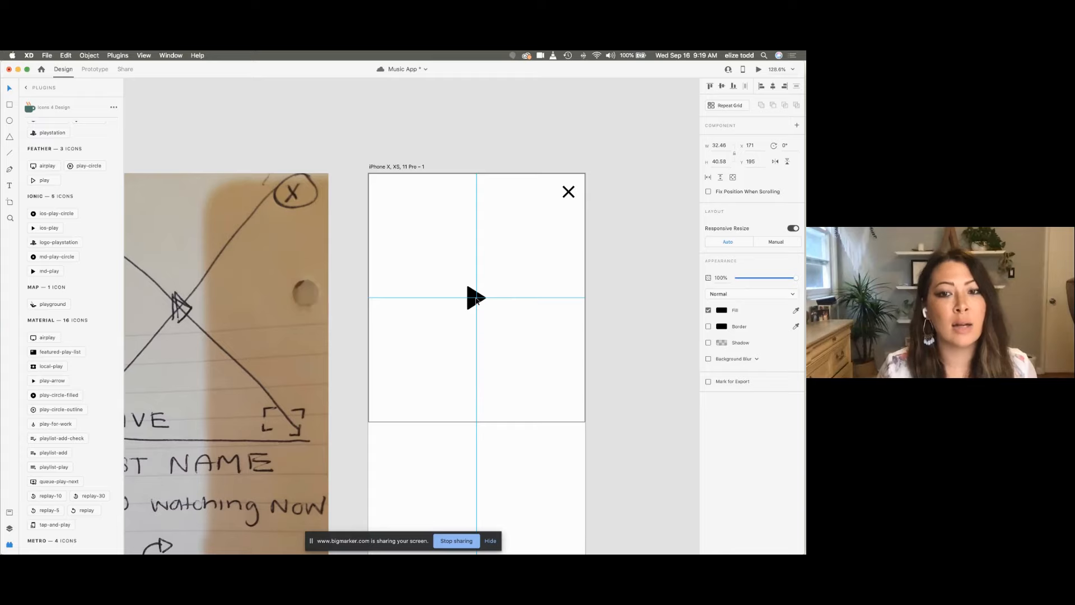
pyautogui.moveTo(477, 301)
pyautogui.mouseDown()
pyautogui.moveTo(519, 301)
pyautogui.moveTo(475, 300)
pyautogui.mouseUp()
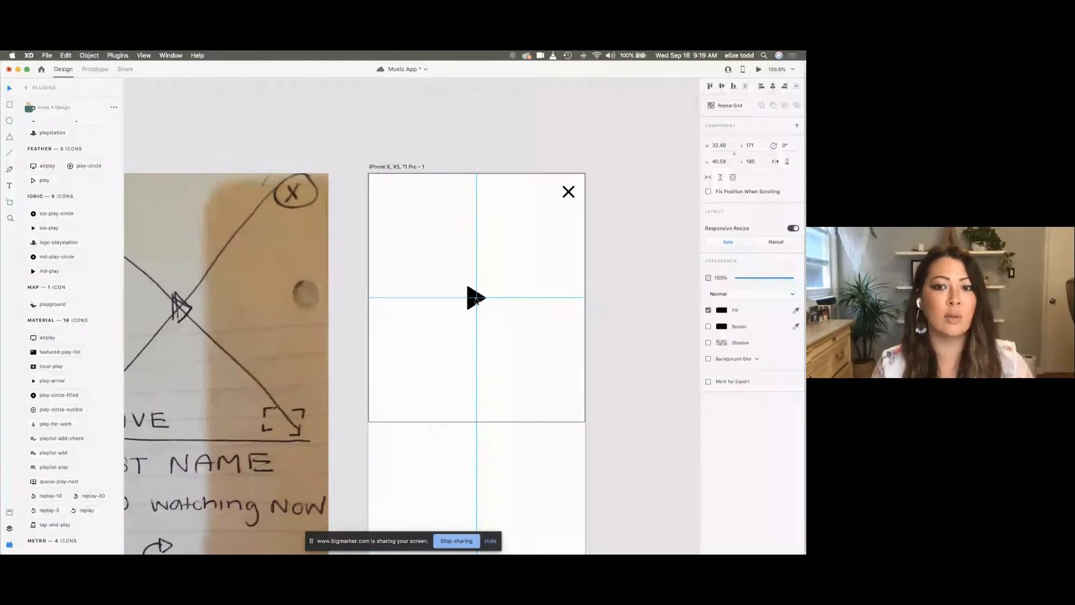
pyautogui.moveTo(475, 299); pyautogui.dragTo(475, 300)
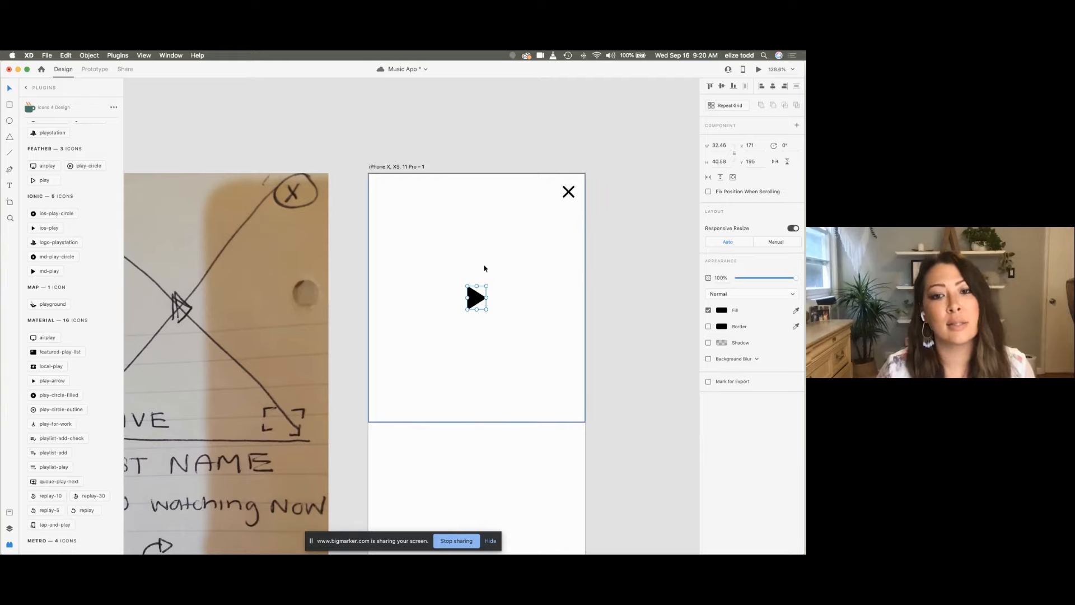
# Step: Move the play icon off centre towards the video rectangle's upper-left corner, at about X 69, Y 72
pyautogui.moveTo(476, 298); pyautogui.dragTo(414, 235)
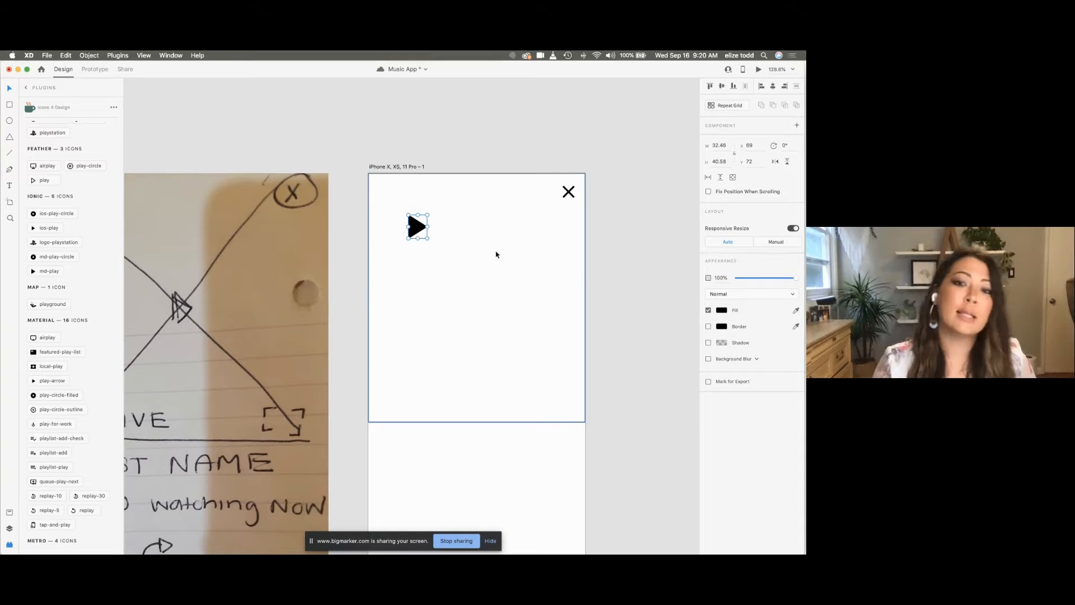
pyautogui.click(448, 166)
pyautogui.click(412, 233)
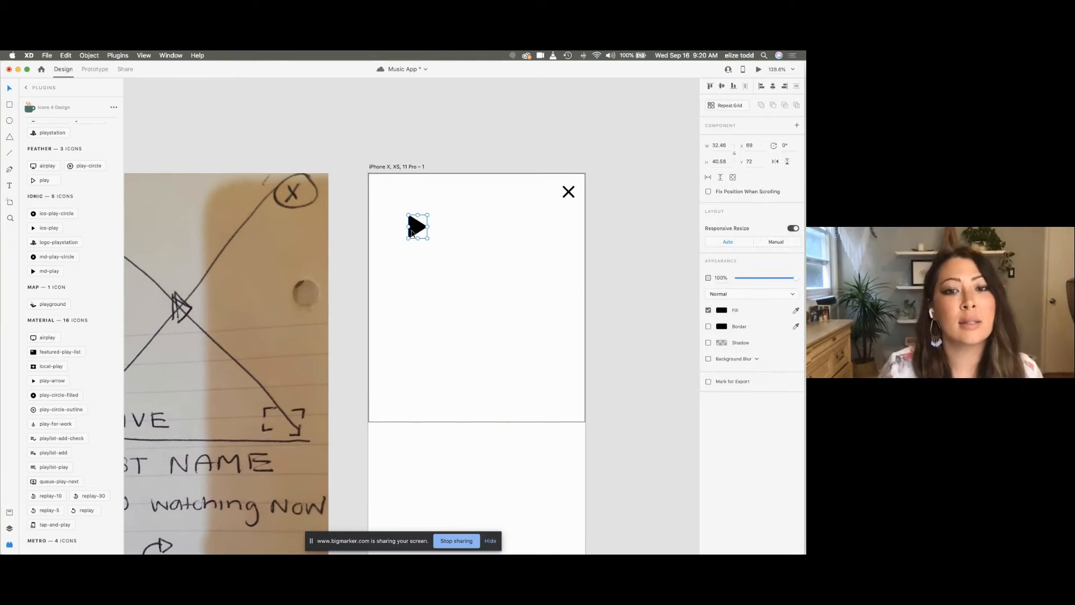
pyautogui.hscroll(2, 412, 232)
pyautogui.scroll(-1, 412, 232)
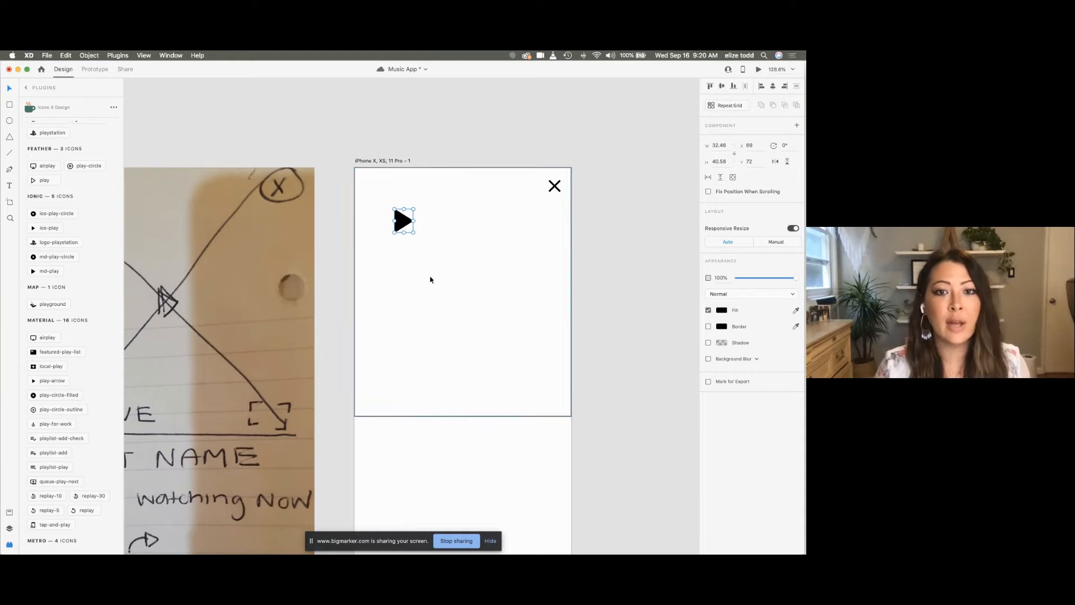
# Step: Align the play icon and the video rectangle to each other by their horizontal and vertical centres
pyautogui.click(436, 294)
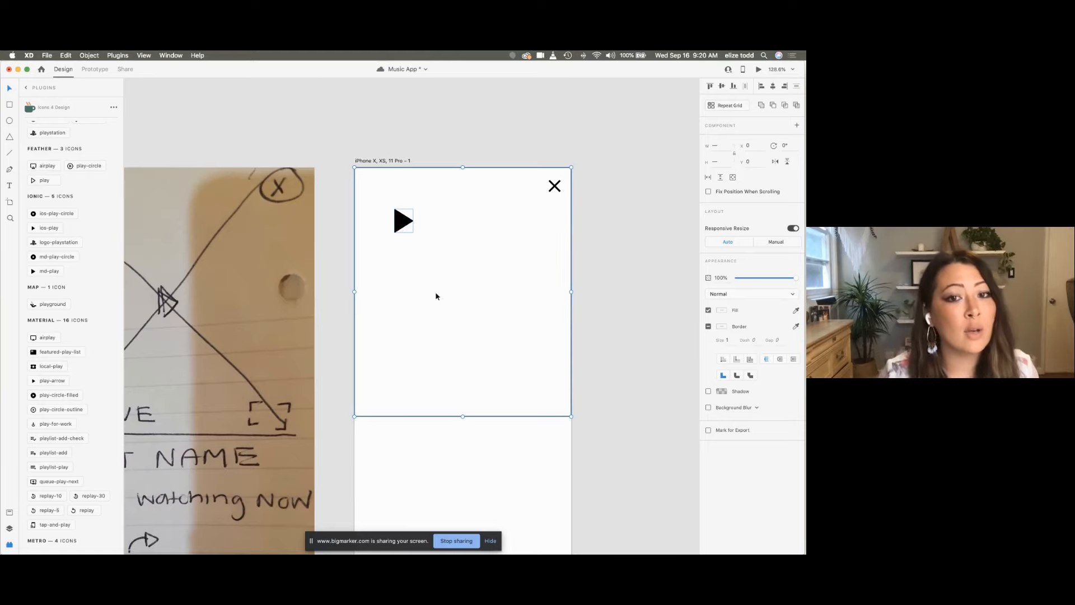
pyautogui.click(9, 530)
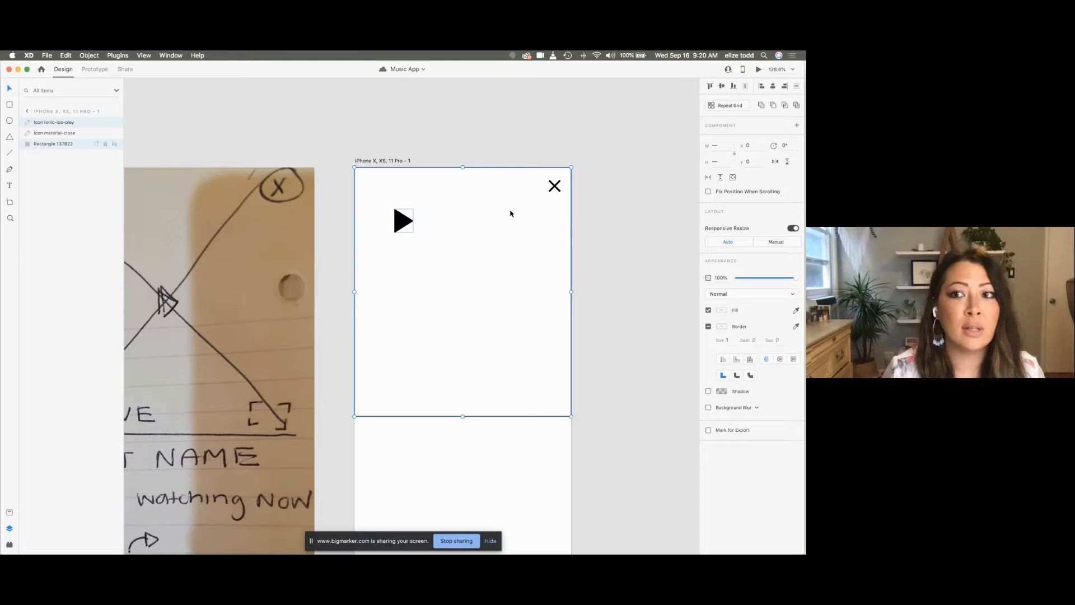
pyautogui.click(773, 87)
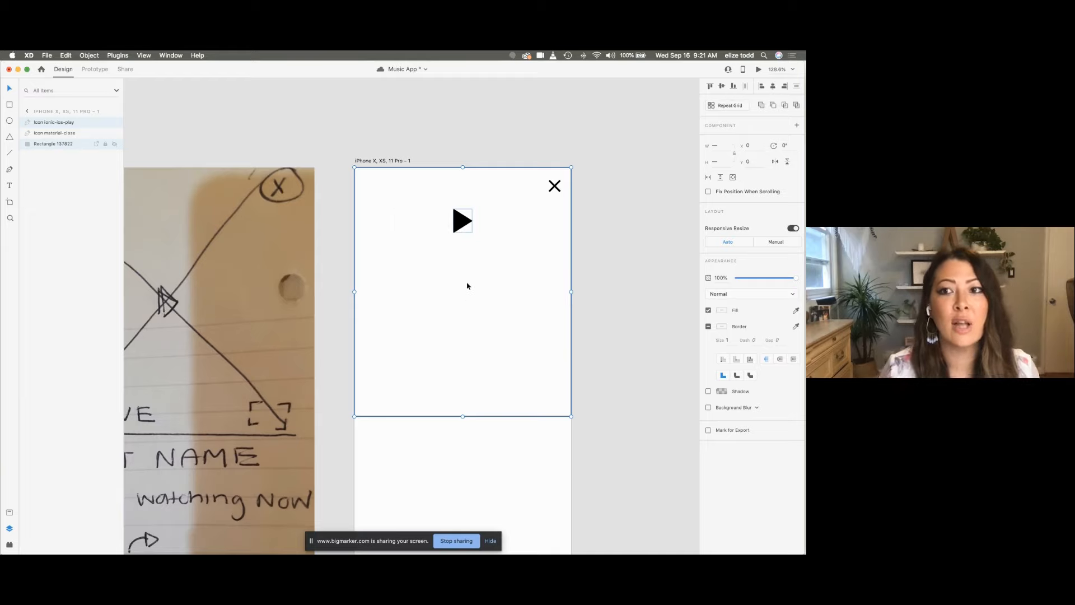
pyautogui.click(722, 88)
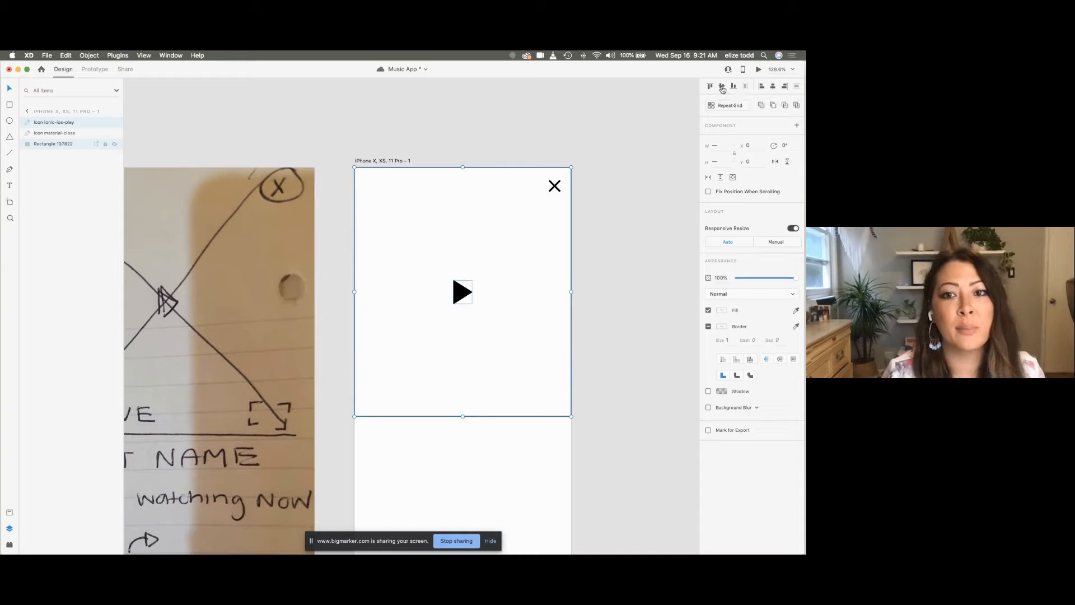
pyautogui.click(524, 121)
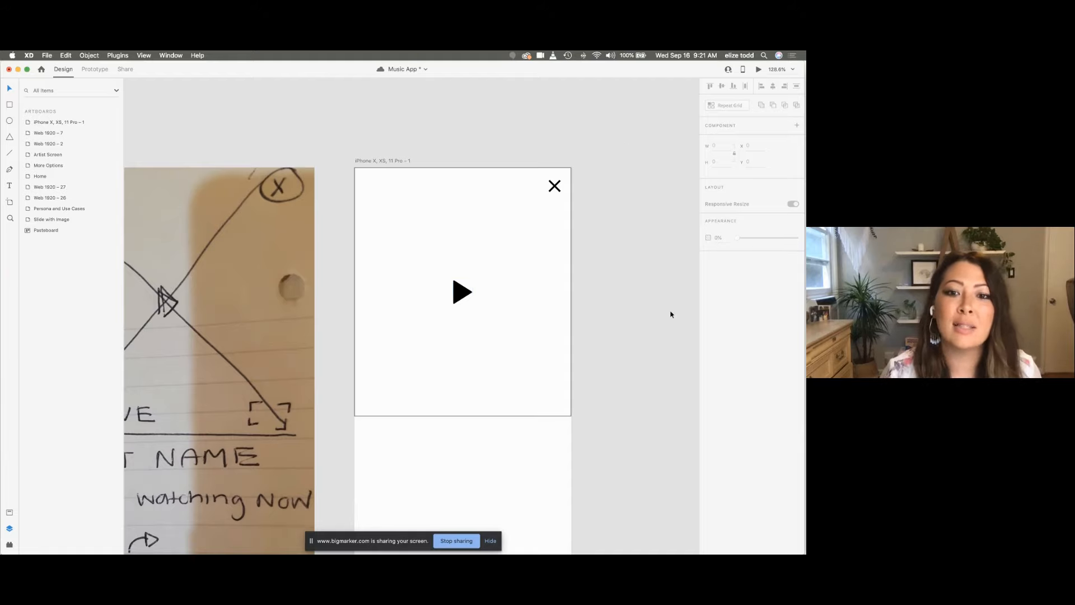
# Step: Check the play icon's placement in the video rectangle and compare the artboard with the hand-drawn sketch
pyautogui.click(463, 292)
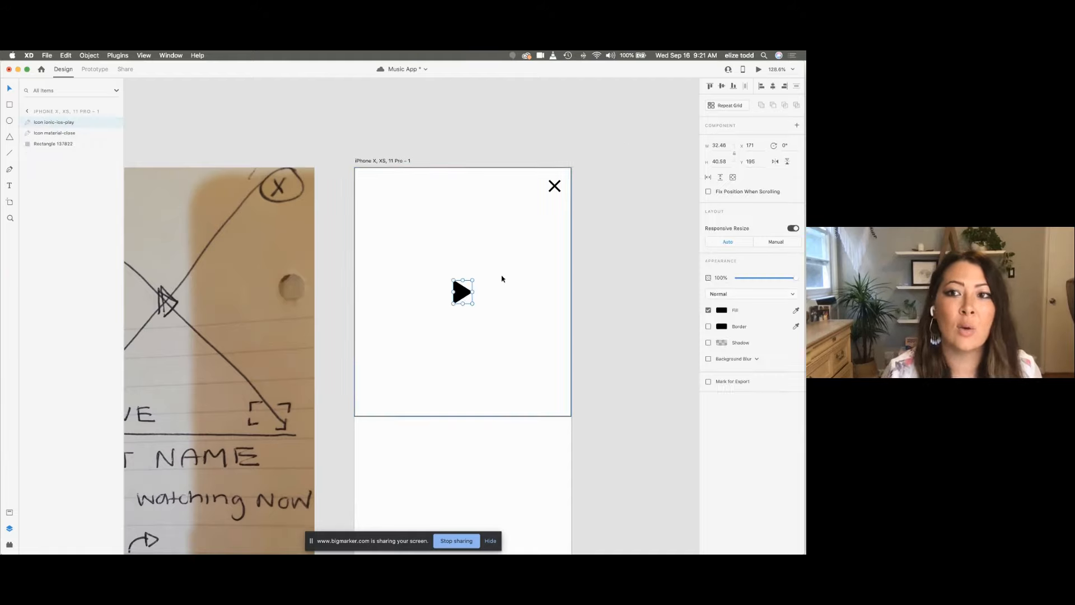
pyautogui.click(598, 278)
pyautogui.click(523, 261)
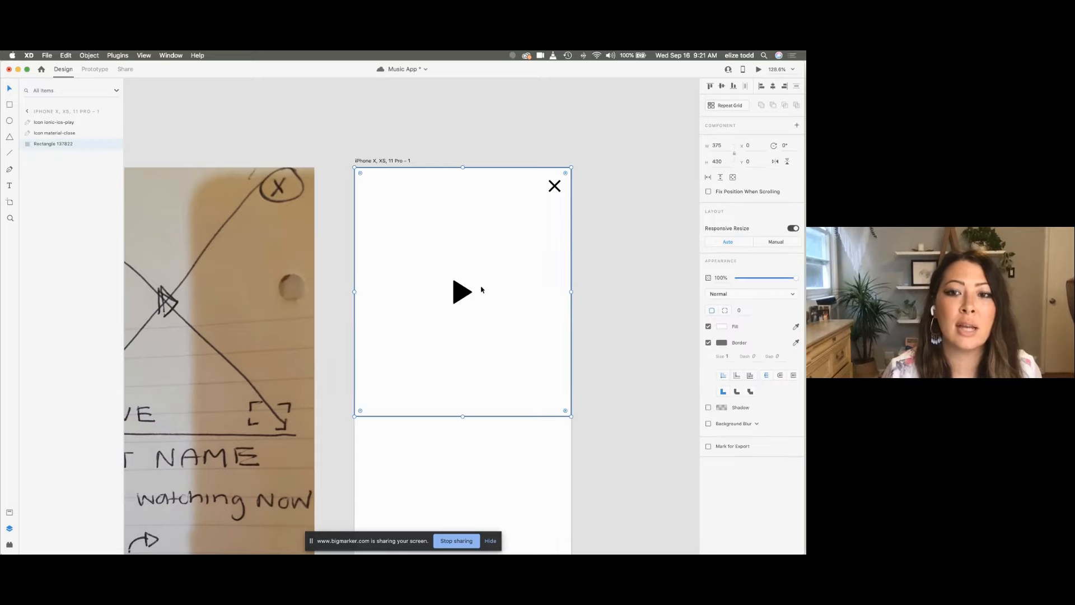
pyautogui.click(622, 299)
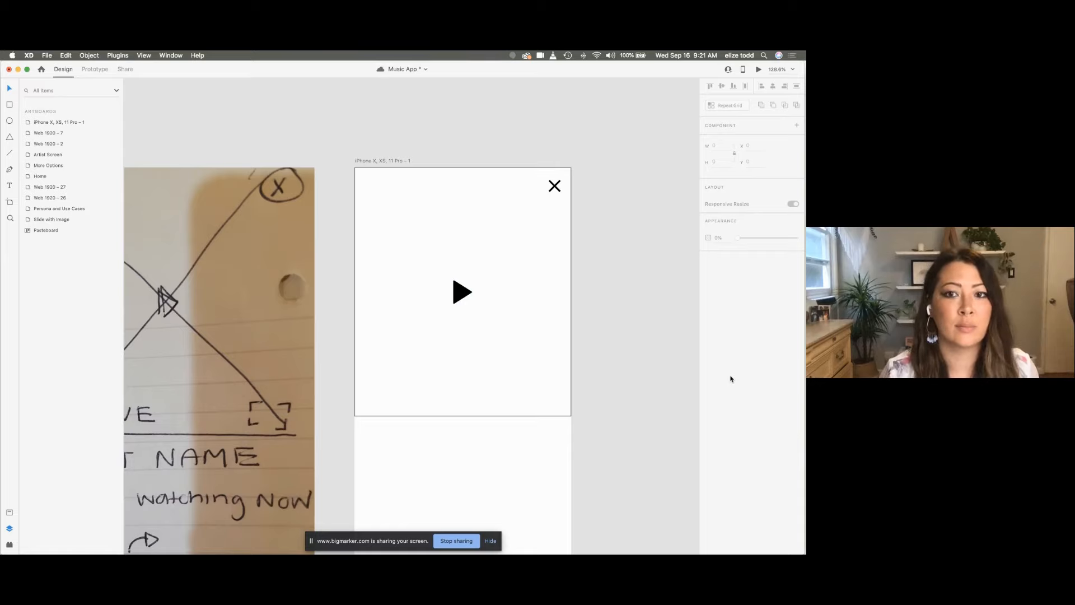
pyautogui.click(463, 291)
pyautogui.scroll(-3, 465, 292)
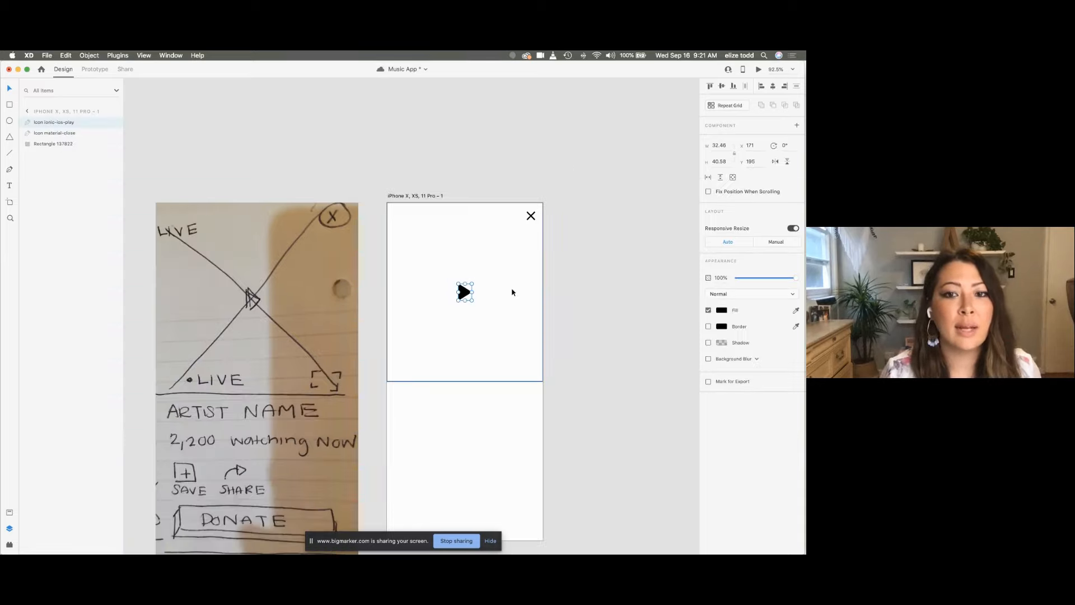
pyautogui.click(563, 297)
pyautogui.scroll(-2, 564, 299)
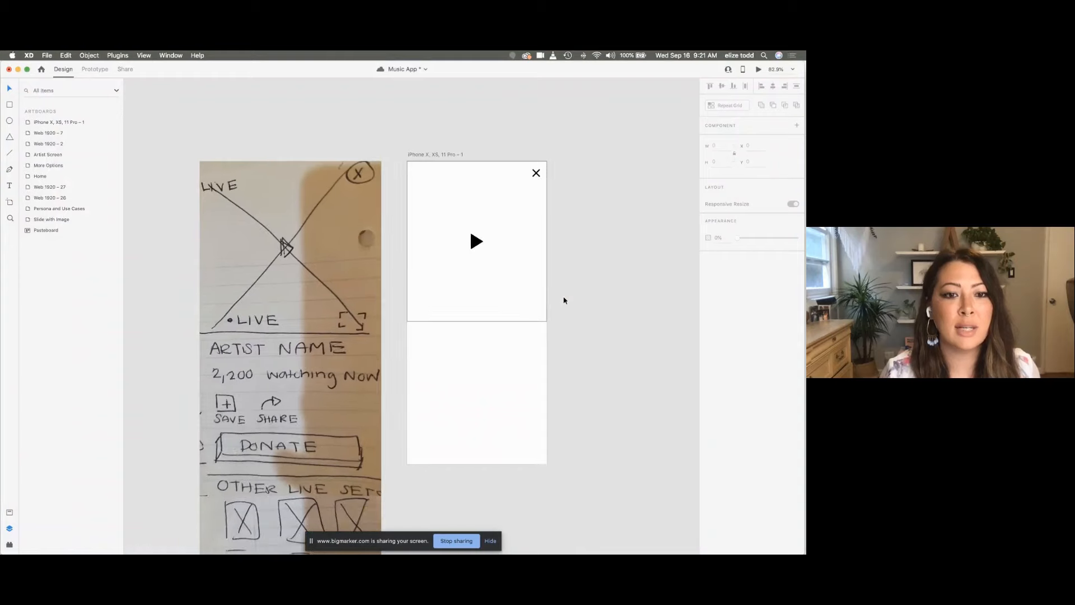
pyautogui.scroll(3, 564, 300)
pyautogui.hscroll(-2, 318, 323)
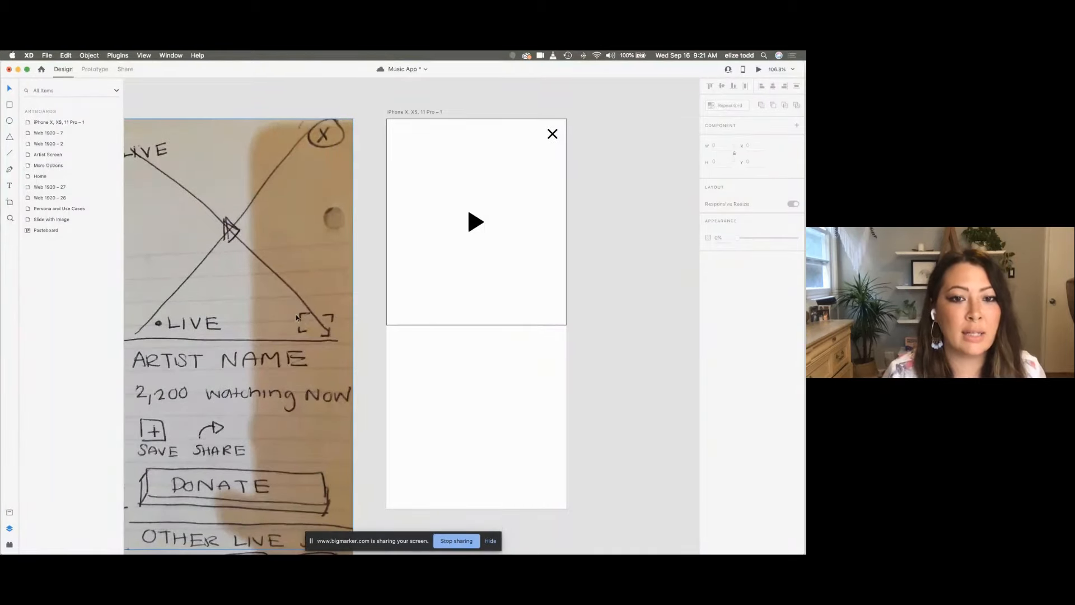
pyautogui.scroll(-3, 474, 293)
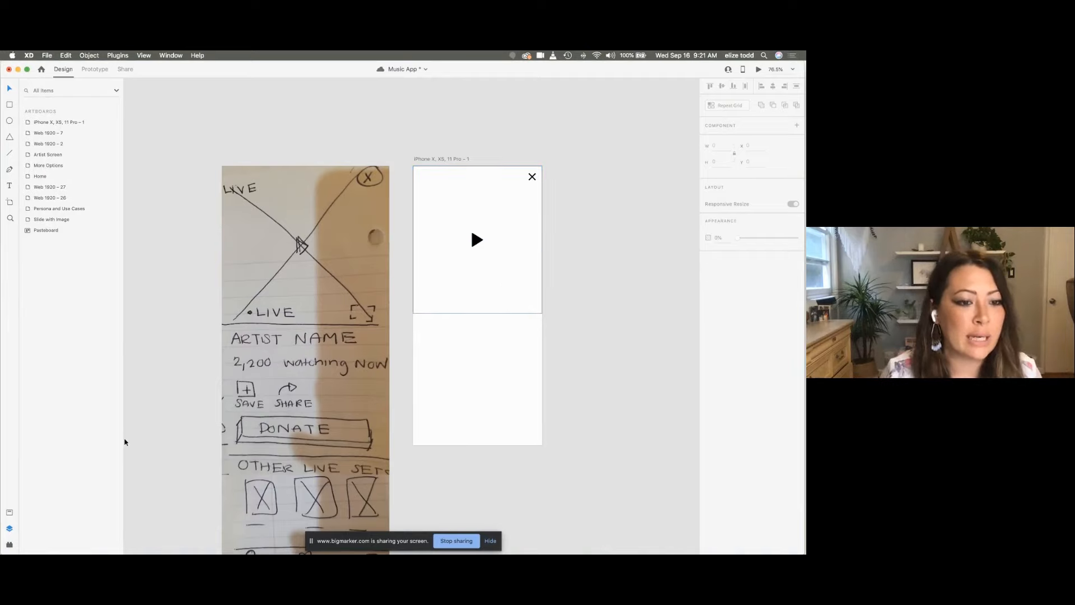
# Step: Search the Icons 4 Design plugin for "expand"
pyautogui.click(9, 543)
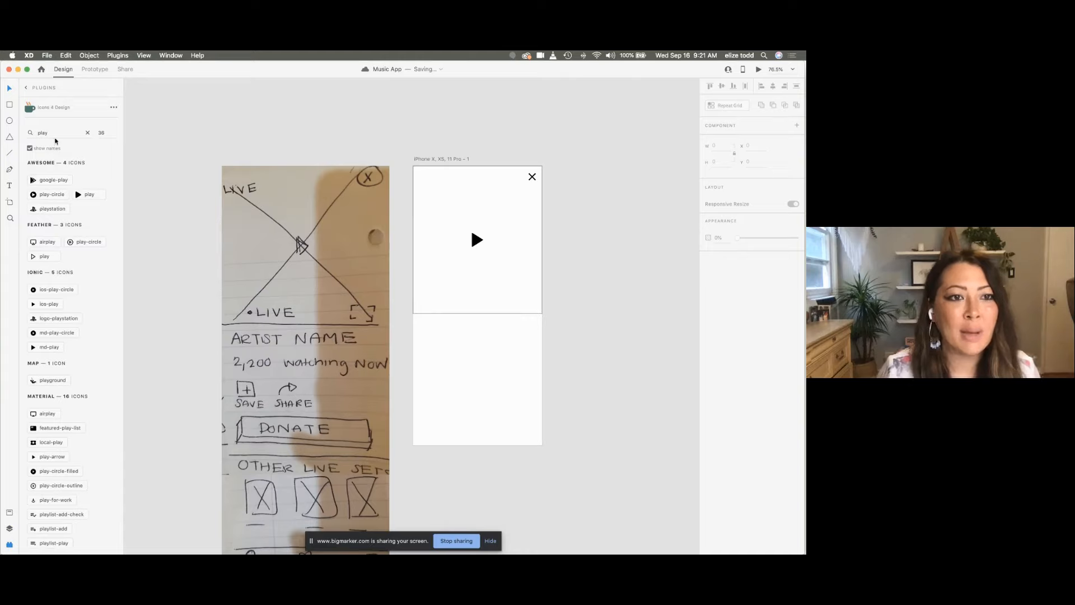
pyautogui.click(32, 134)
pyautogui.write('expand')
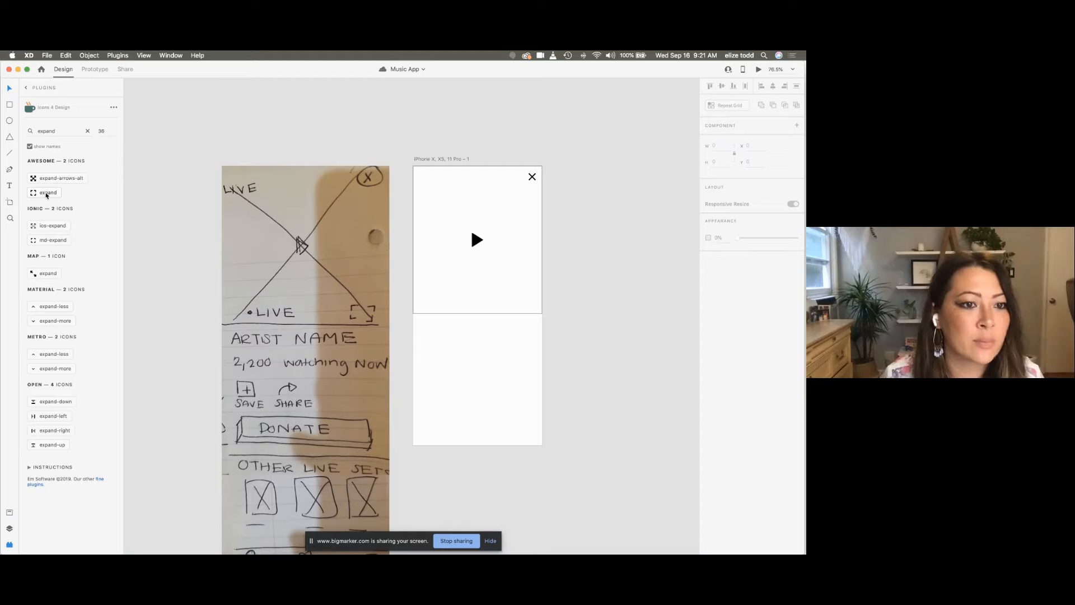
# Step: Insert the Awesome "expand" icon and move it into the lower-right corner of the video rectangle
pyautogui.click(452, 244)
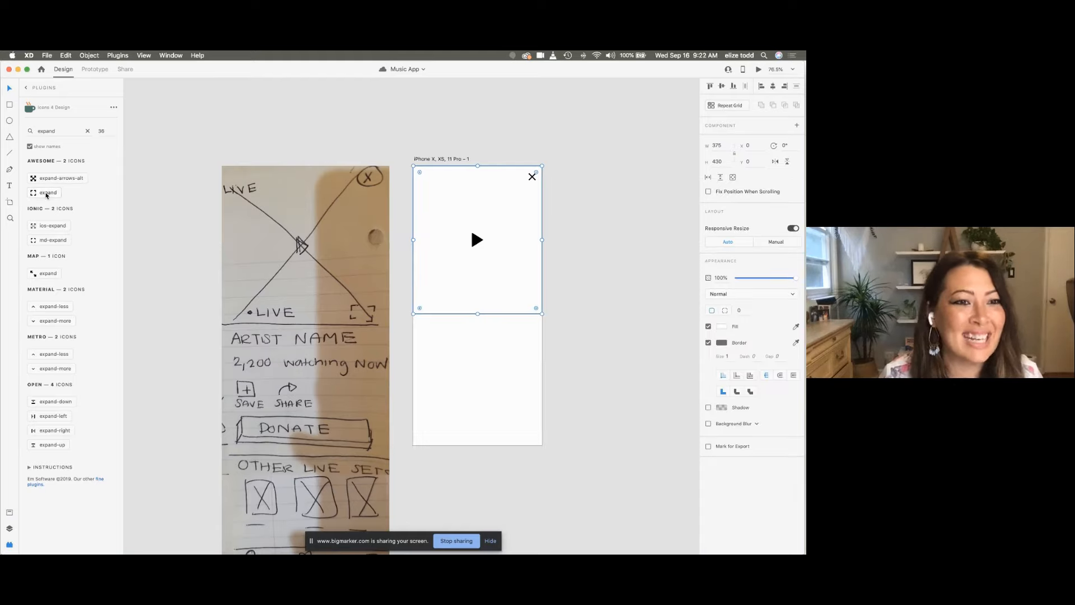
pyautogui.click(46, 194)
pyautogui.scroll(3, 542, 238)
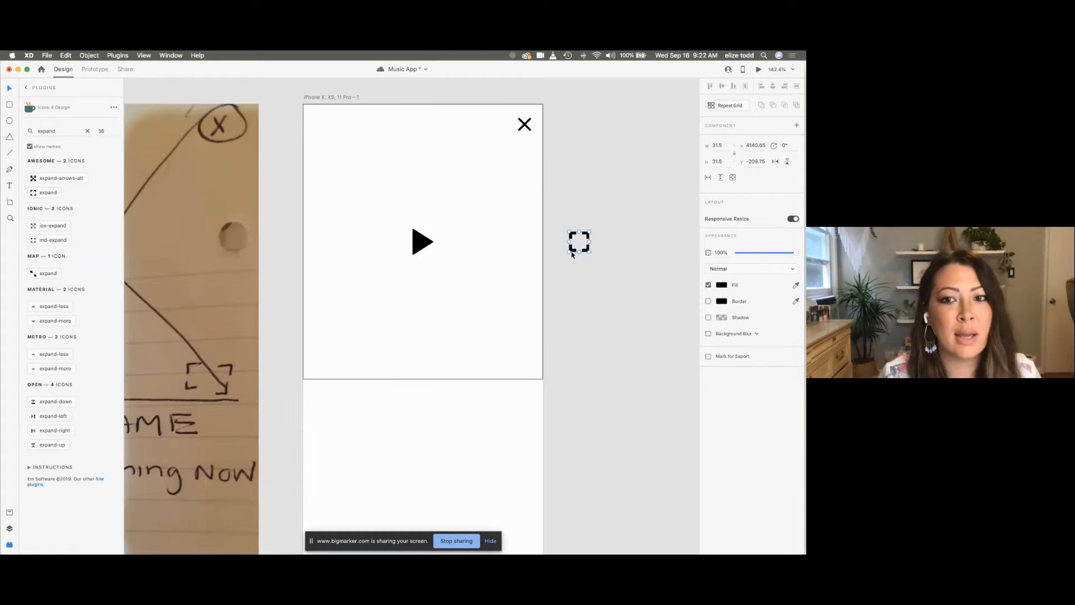
pyautogui.moveTo(572, 255); pyautogui.dragTo(512, 368)
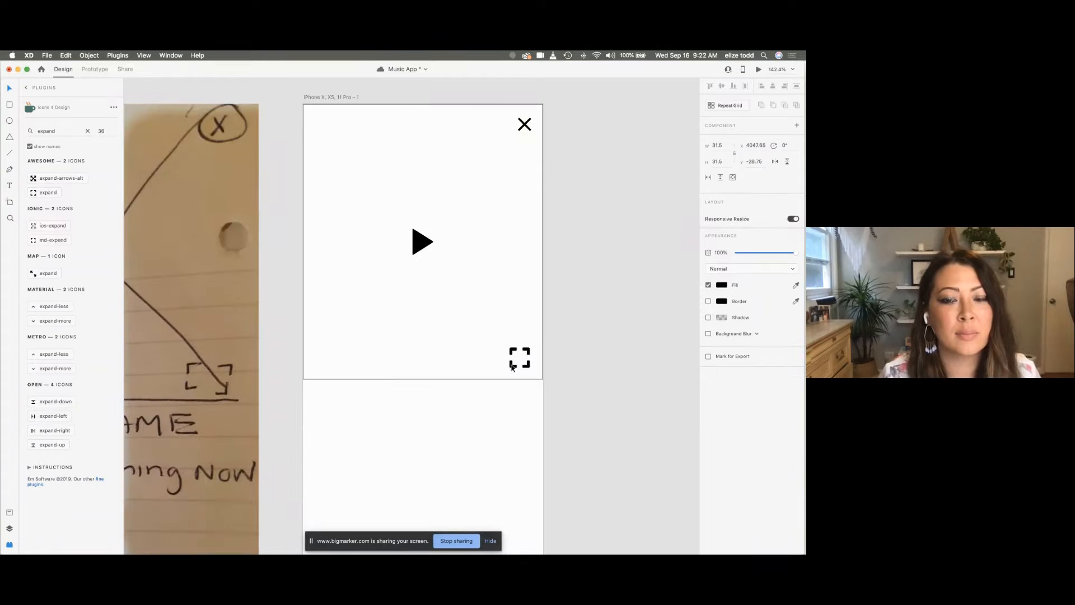
# Step: Compare the video area of the sketch, including its LIVE label, with the icons placed on the artboard
pyautogui.scroll(-3, 559, 367)
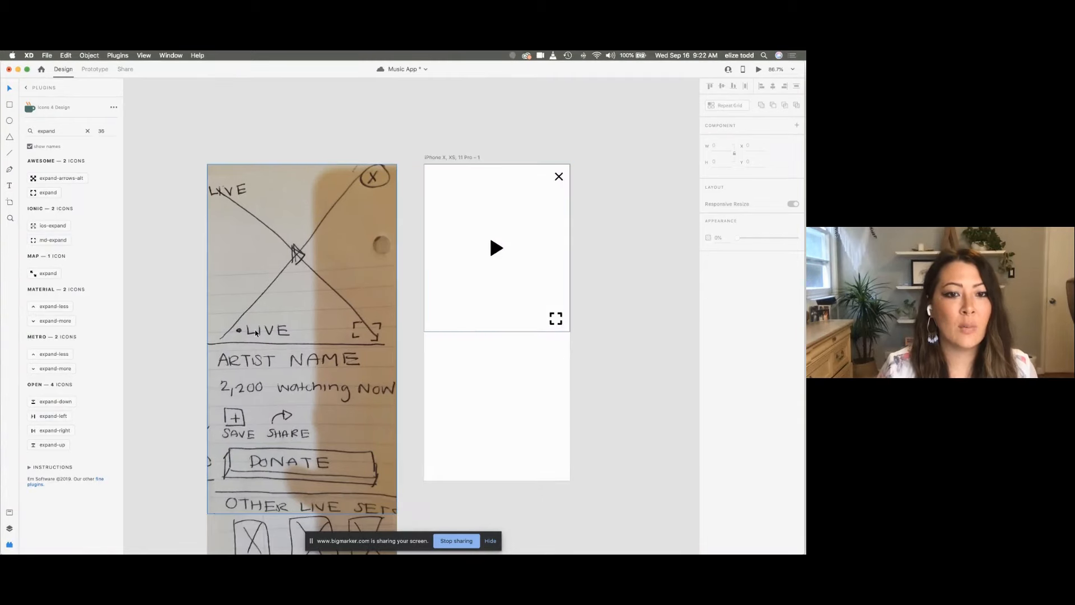
pyautogui.hscroll(2, 392, 308)
pyautogui.scroll(2, 379, 298)
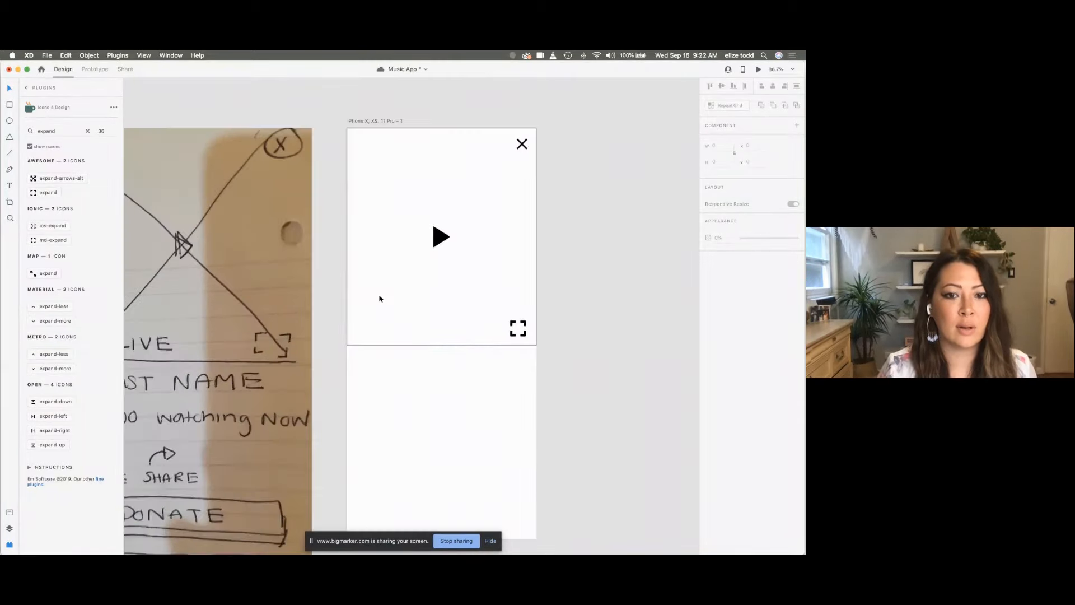
pyautogui.scroll(2, 379, 299)
pyautogui.hscroll(-2, 379, 299)
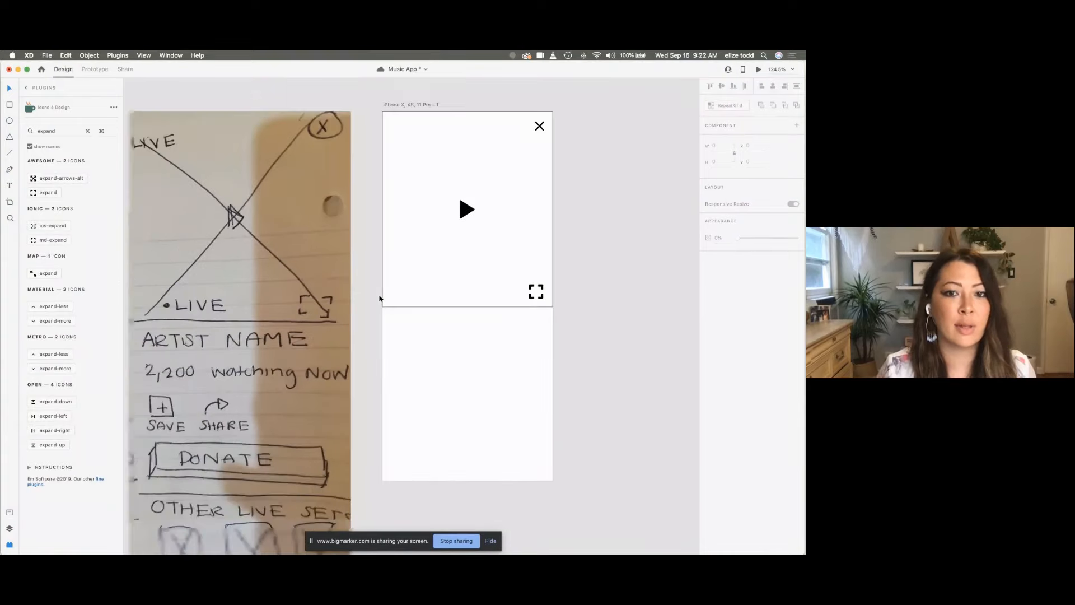
pyautogui.scroll(-3, 380, 298)
pyautogui.scroll(3, 425, 299)
pyautogui.hscroll(1, 424, 299)
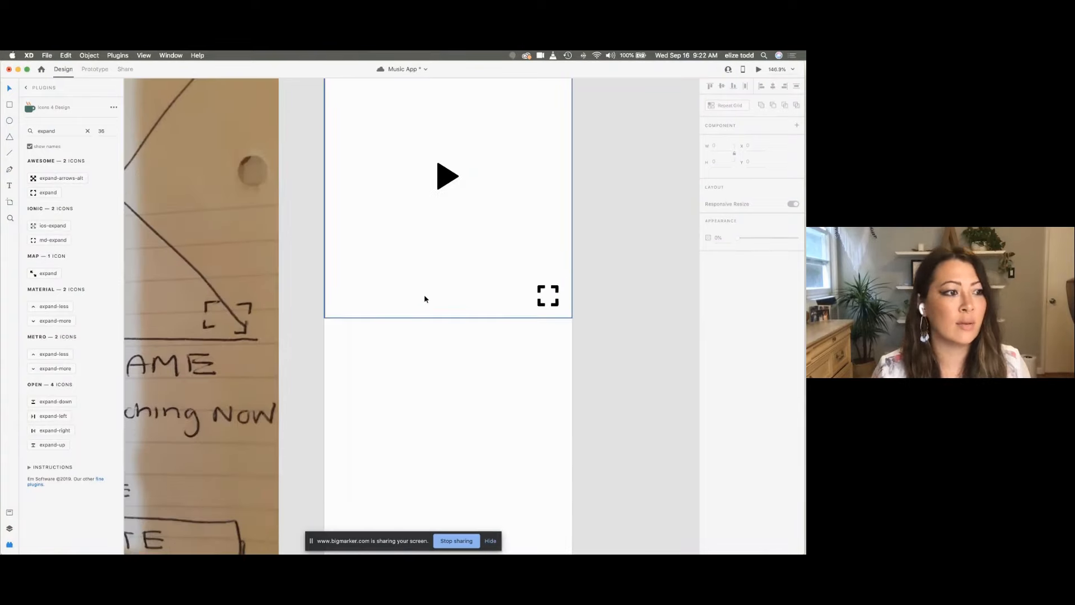
pyautogui.scroll(-1, 421, 299)
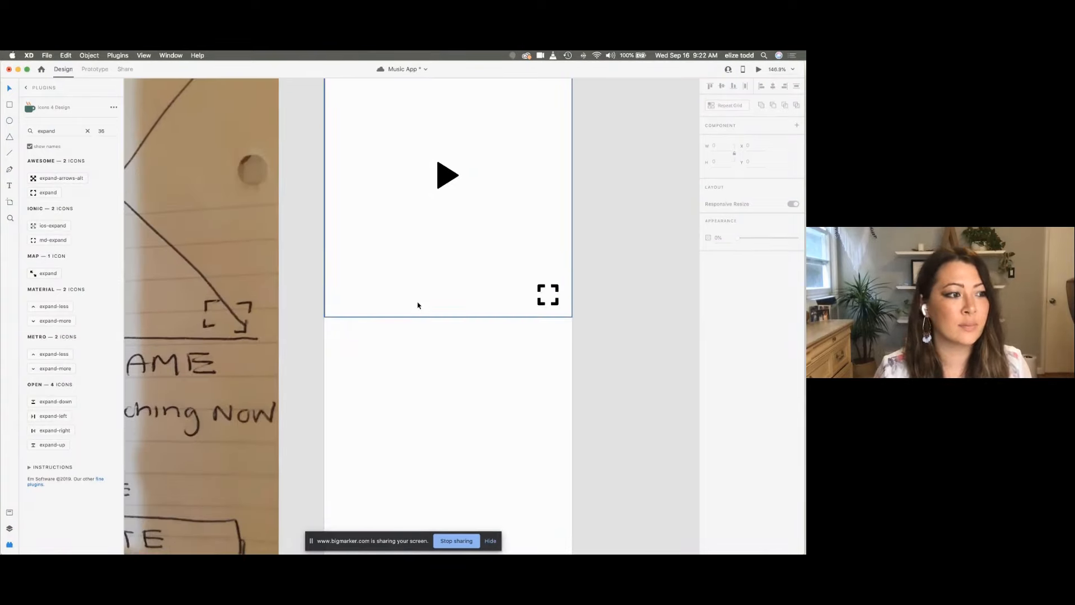
pyautogui.scroll(-1, 418, 305)
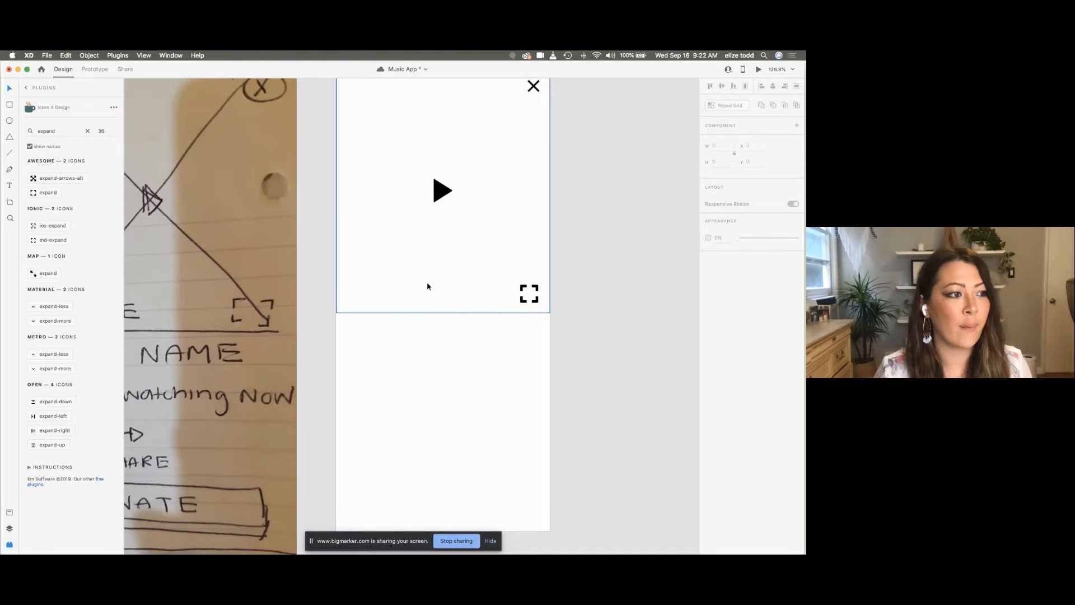
# Step: Save the Music App document
pyautogui.click(445, 286)
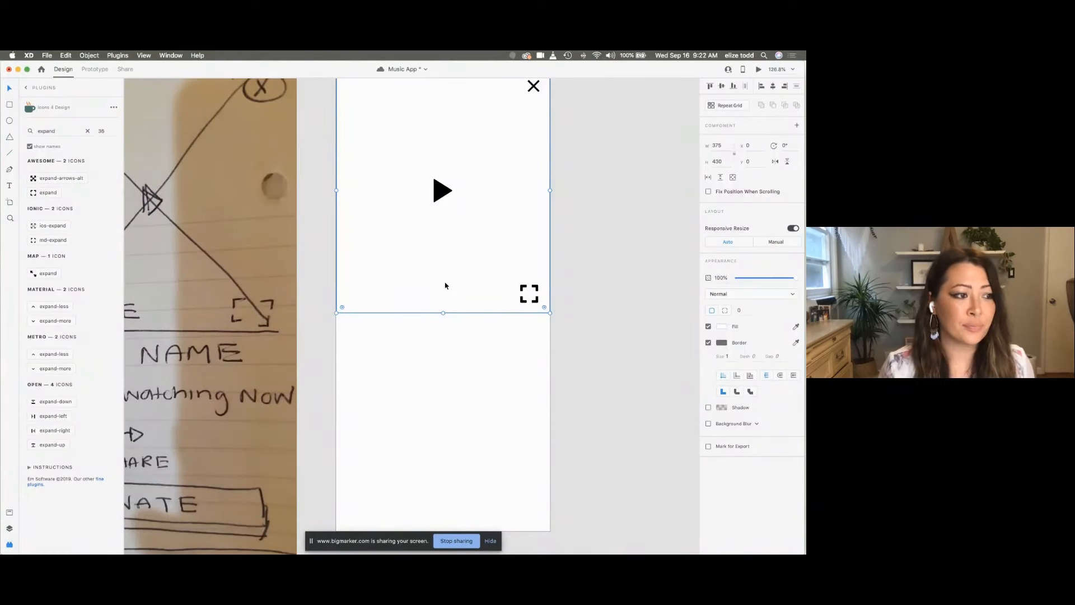
pyautogui.press('super+s')
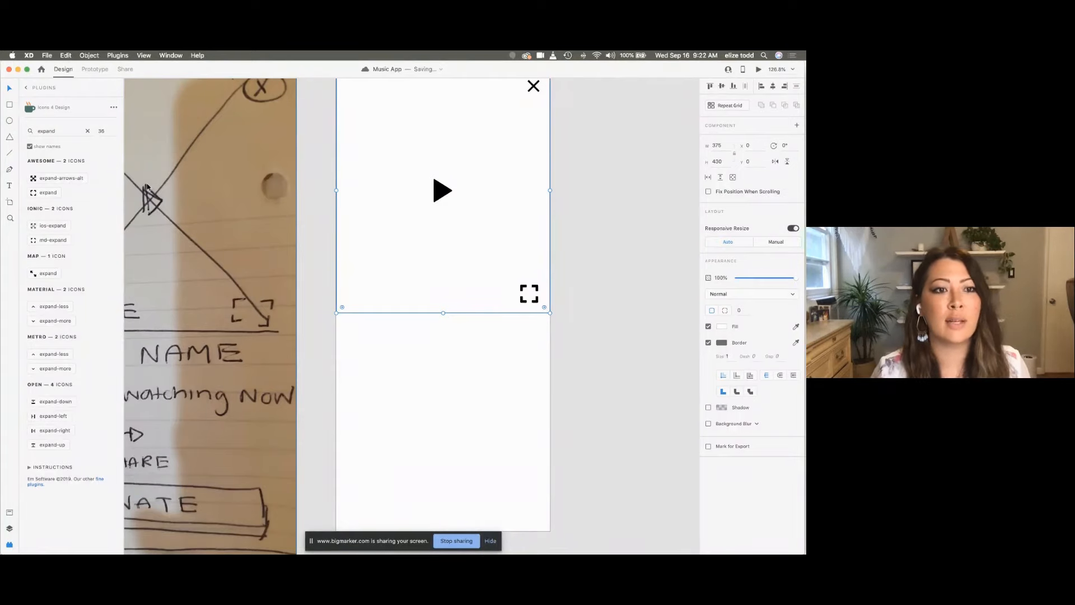
pyautogui.scroll(2, 147, 187)
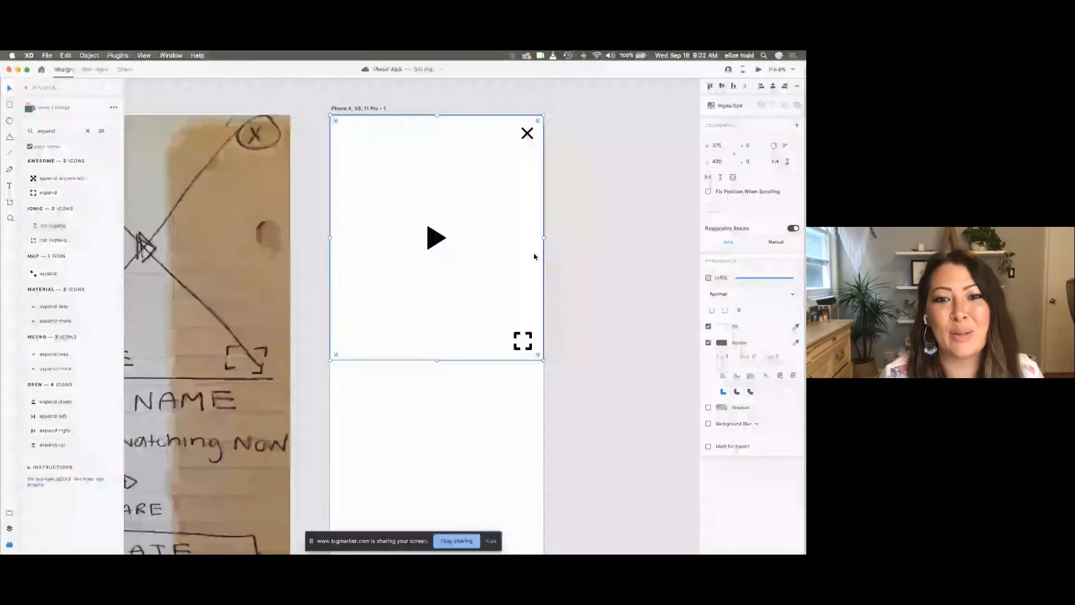
# Step: Draw a triangle about 58 by 50 beside the play icon with the Polygon tool and delete it
pyautogui.click(436, 237)
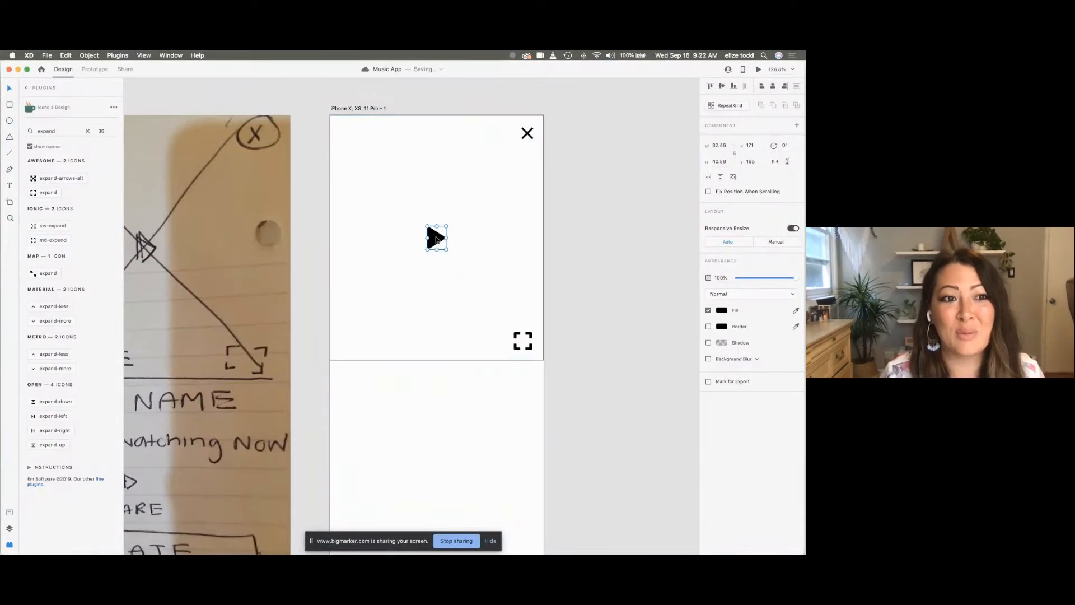
pyautogui.click(9, 138)
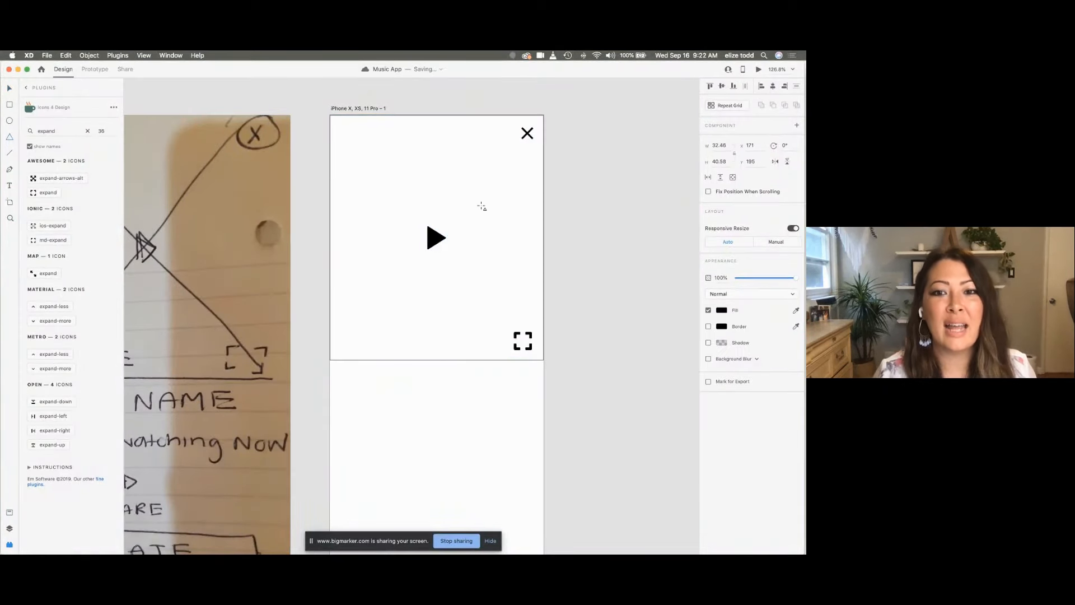
pyautogui.moveTo(482, 207); pyautogui.dragTo(515, 234)
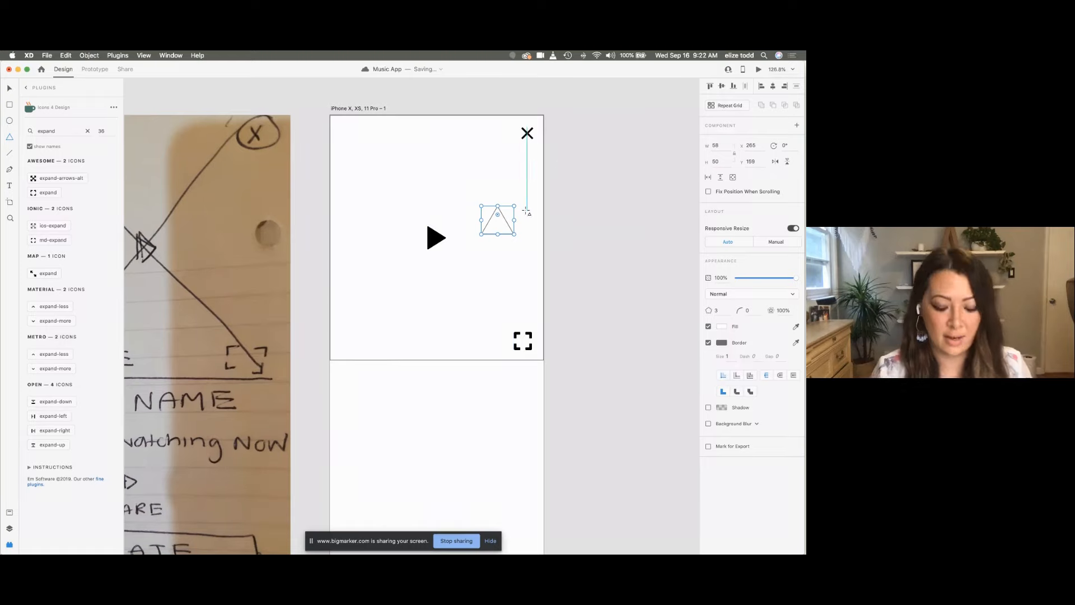
pyautogui.moveTo(516, 204); pyautogui.dragTo(519, 243)
pyautogui.doubleClick(497, 232)
pyautogui.press('Delete')
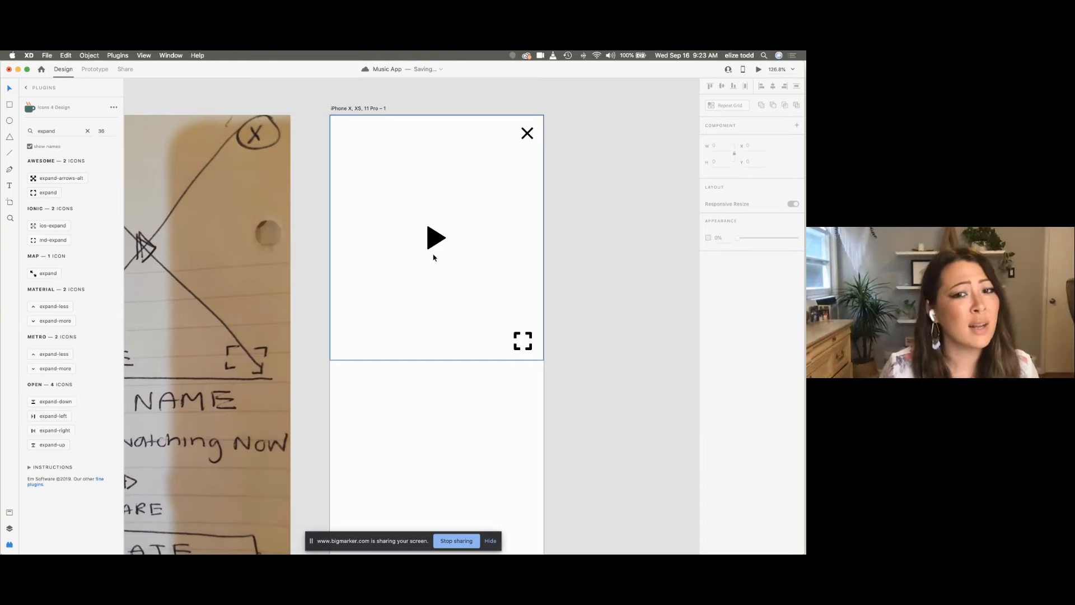
# Step: Leave the Icons 4 Design plugin and return to the list of installed plugins
pyautogui.click(434, 242)
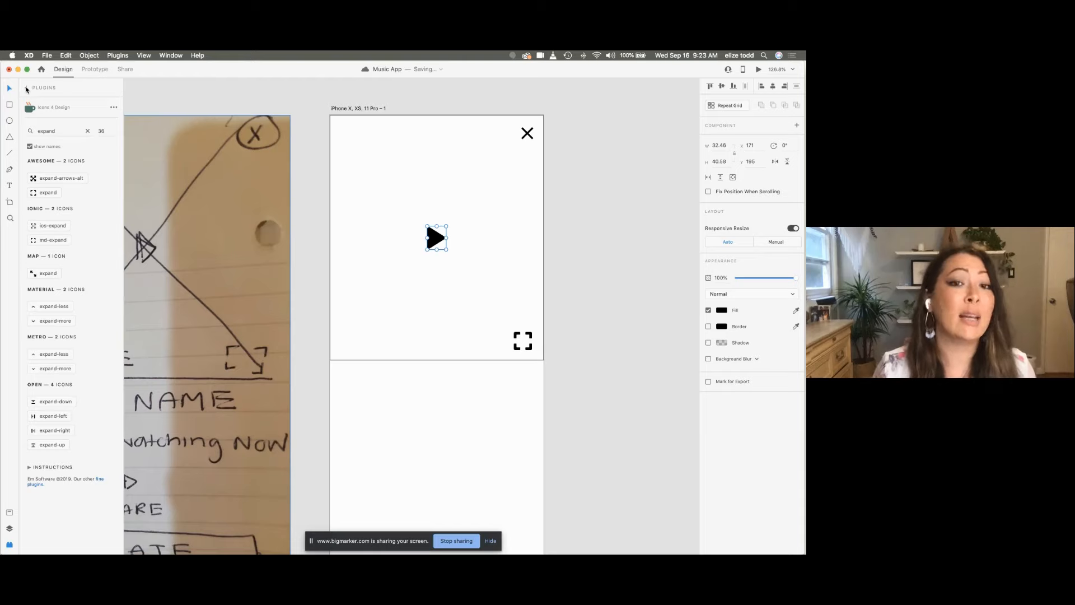
pyautogui.click(26, 88)
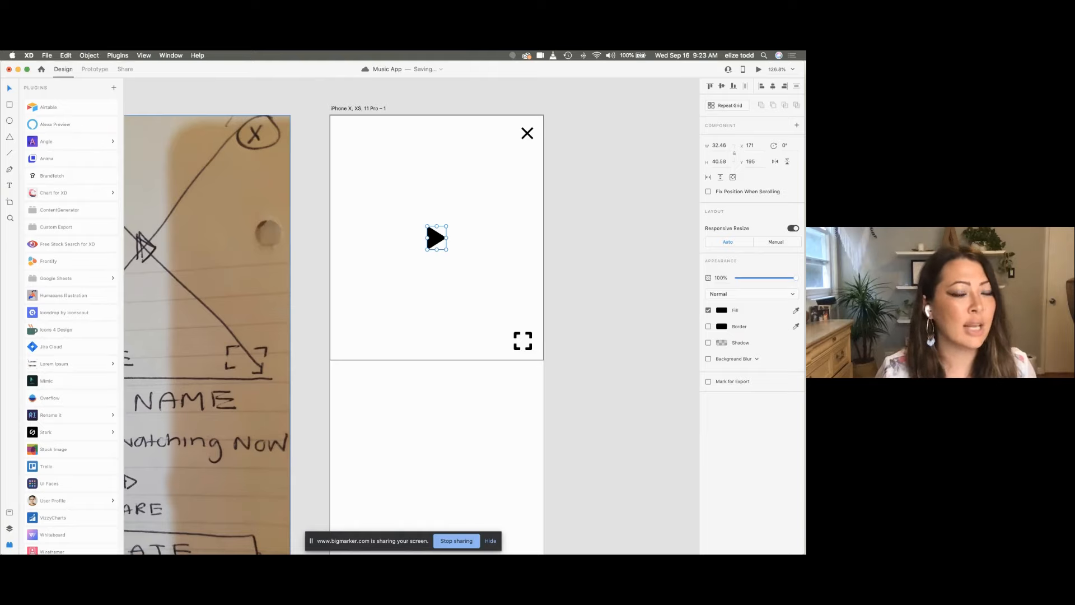
# Step: Rename the layer of the large video rectangle on the iPhone artboard as Photo
pyautogui.click(525, 283)
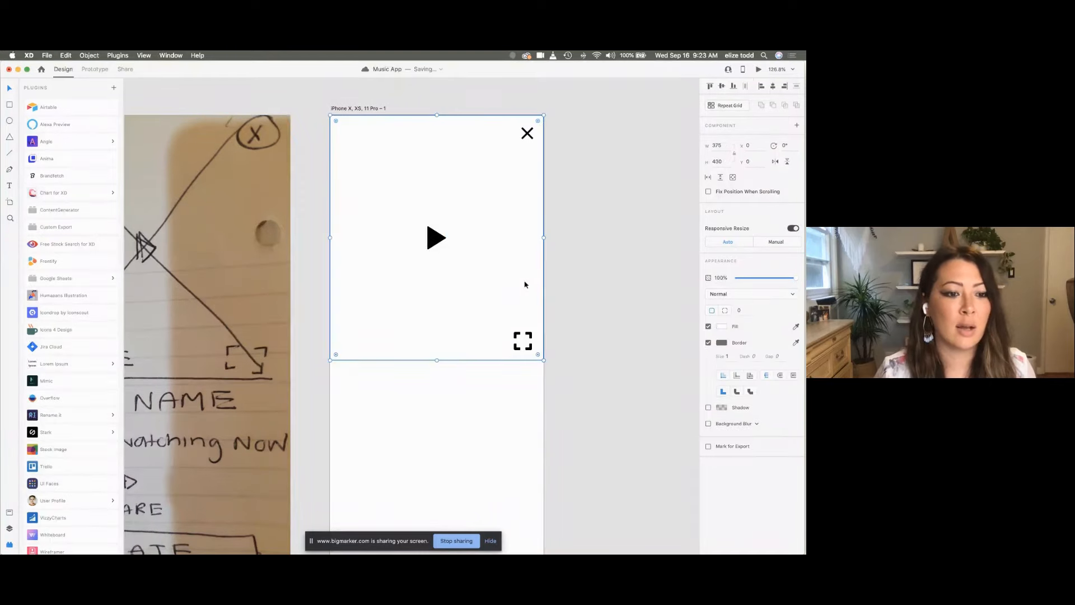
pyautogui.click(9, 530)
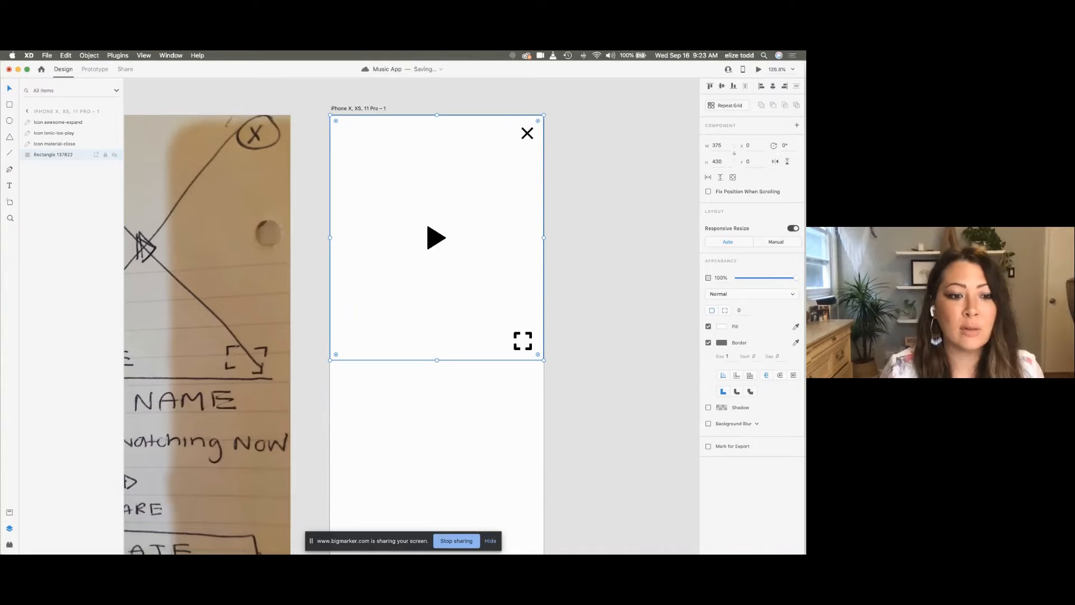
pyautogui.doubleClick(40, 154)
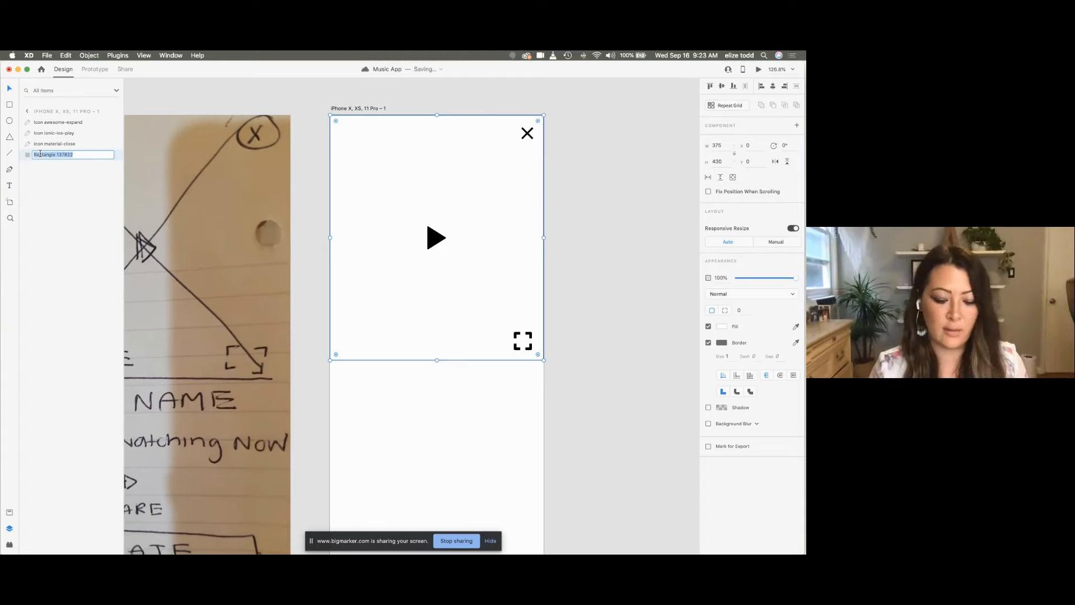
pyautogui.write('Photo')
pyautogui.press('Return')
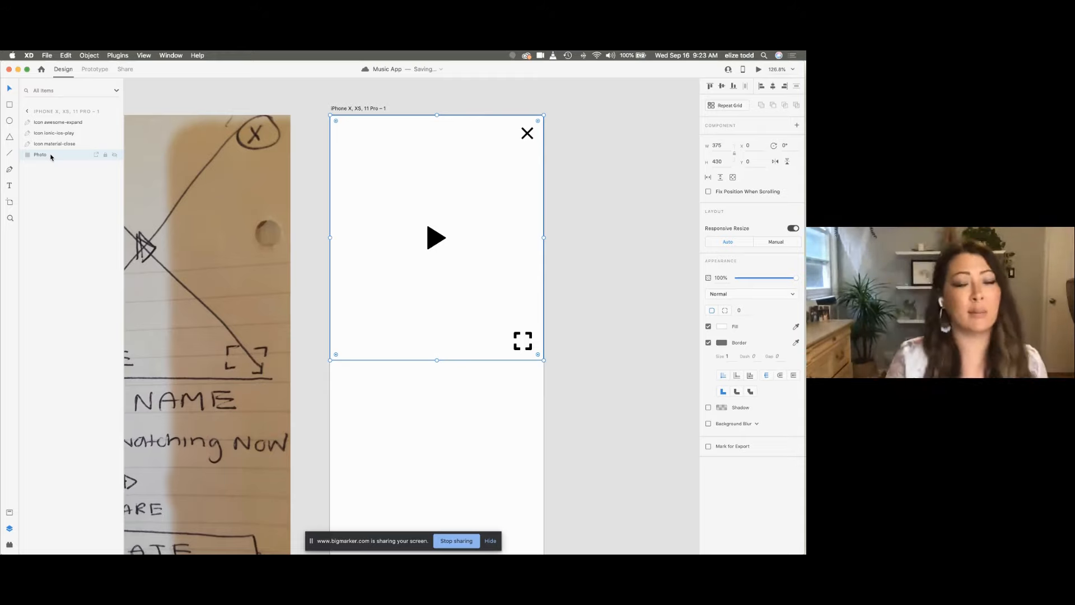
pyautogui.click(320, 173)
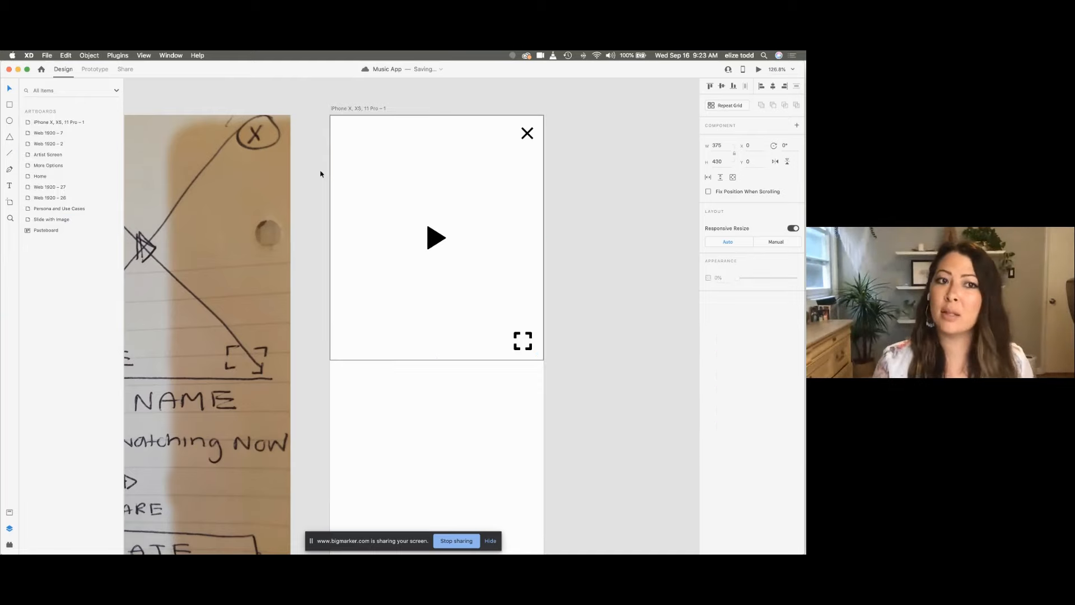
# Step: Add the text LIVE near the lower-left corner of the video rectangle, level with the expand icon
pyautogui.scroll(-3, 320, 174)
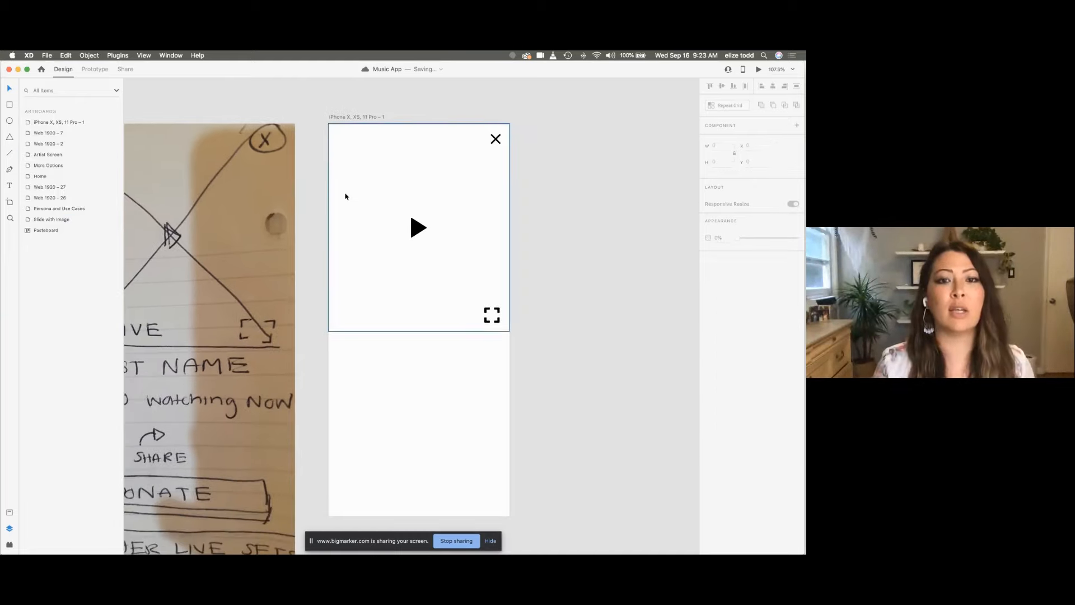
pyautogui.hscroll(2, 346, 197)
pyautogui.scroll(-1, 345, 197)
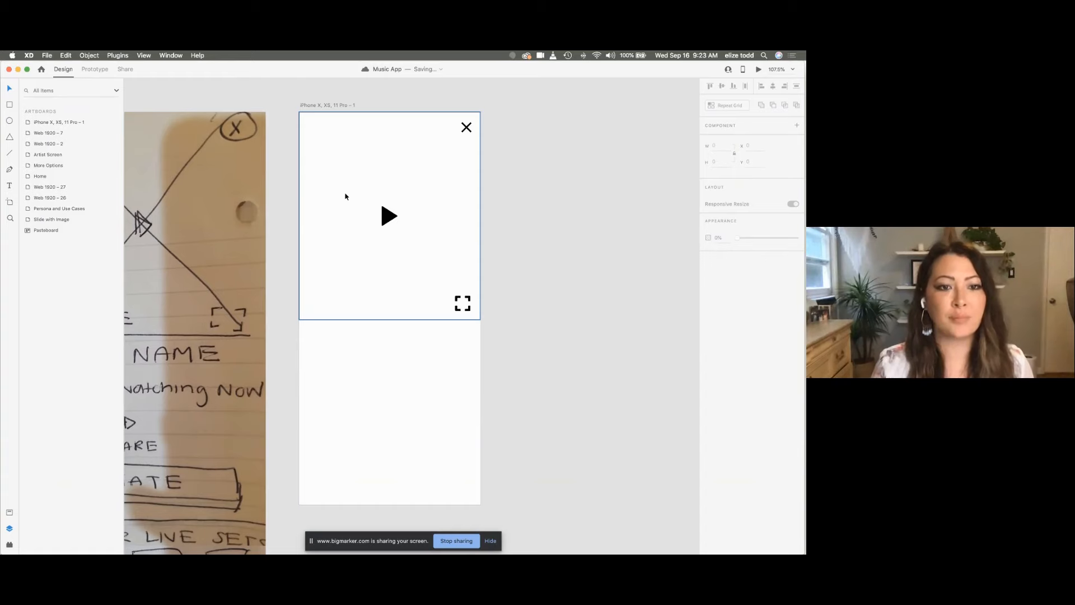
pyautogui.scroll(-3, 346, 197)
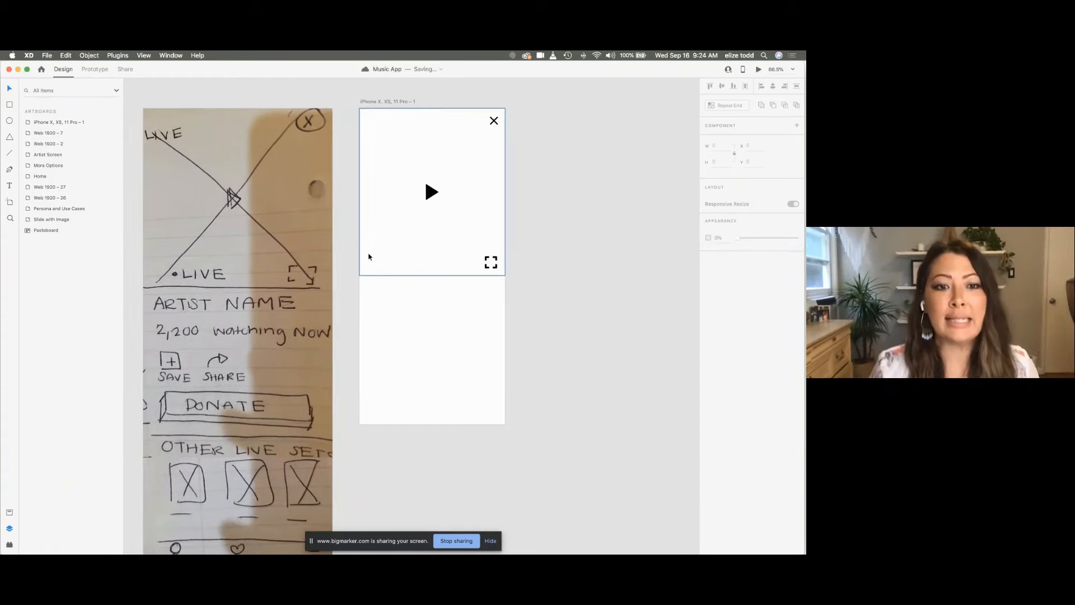
pyautogui.scroll(1, 368, 257)
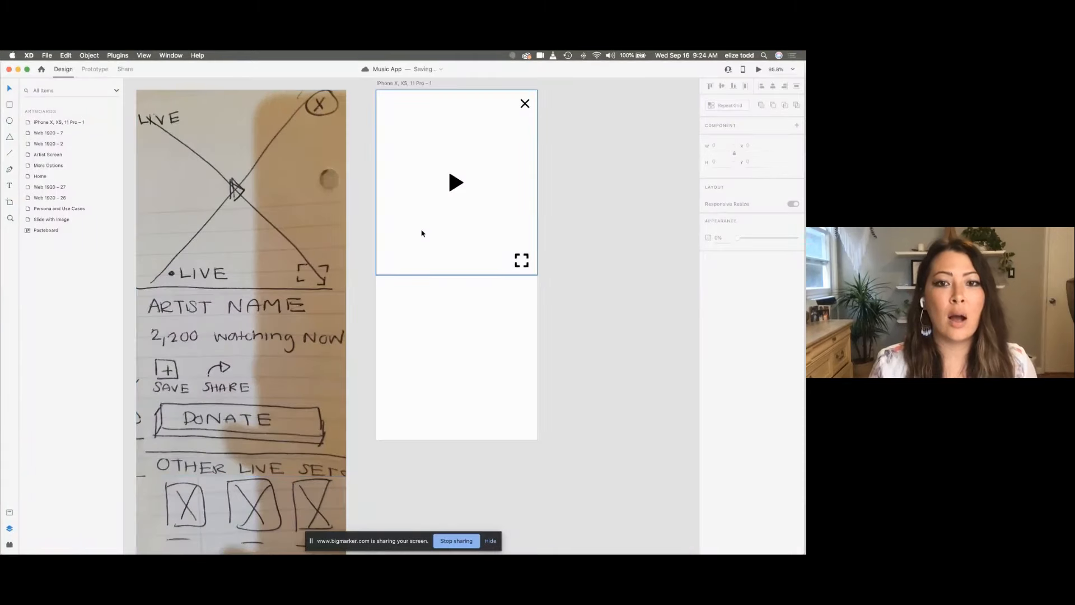
pyautogui.scroll(3, 422, 232)
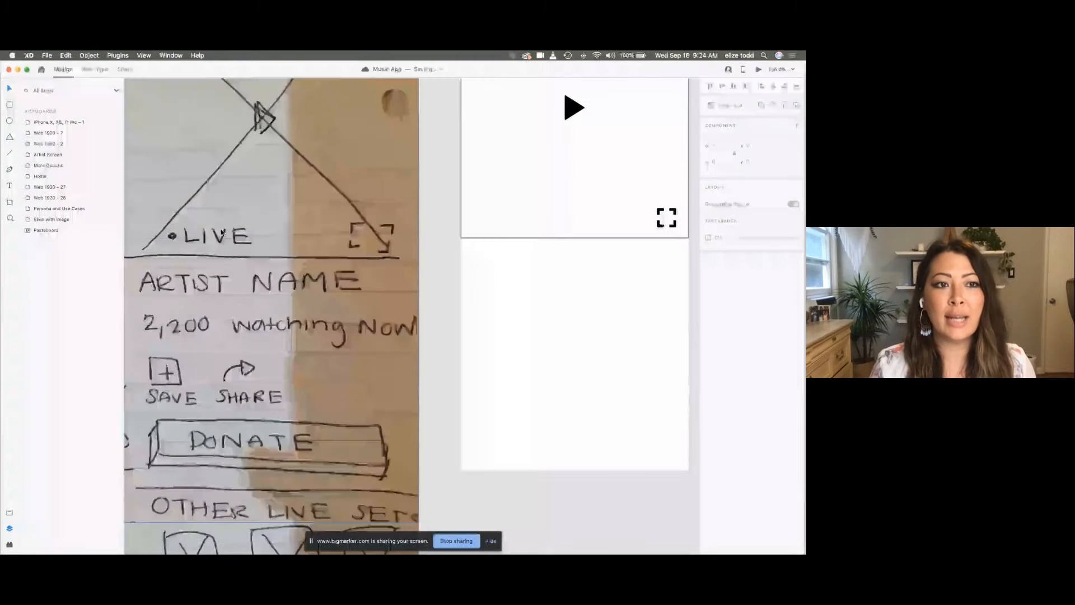
pyautogui.hscroll(4, 303, 231)
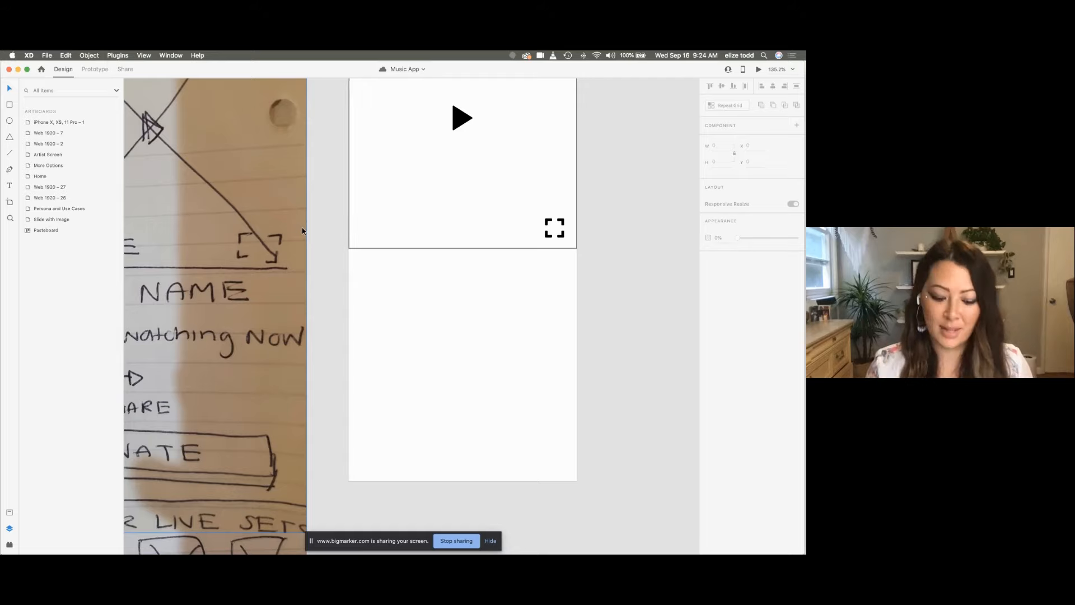
pyautogui.click(369, 238)
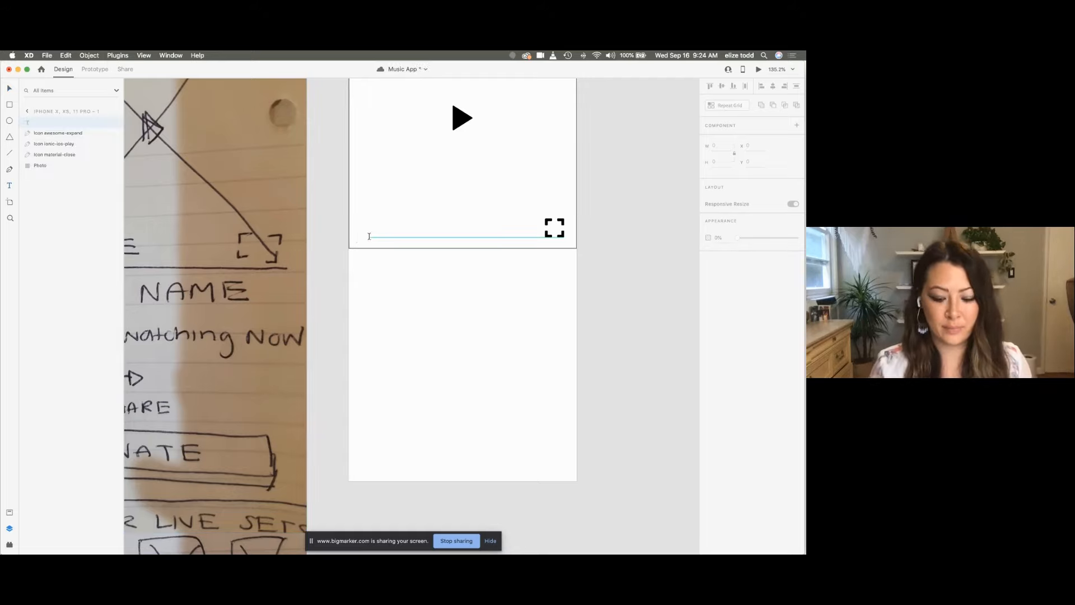
pyautogui.write('LIVE')
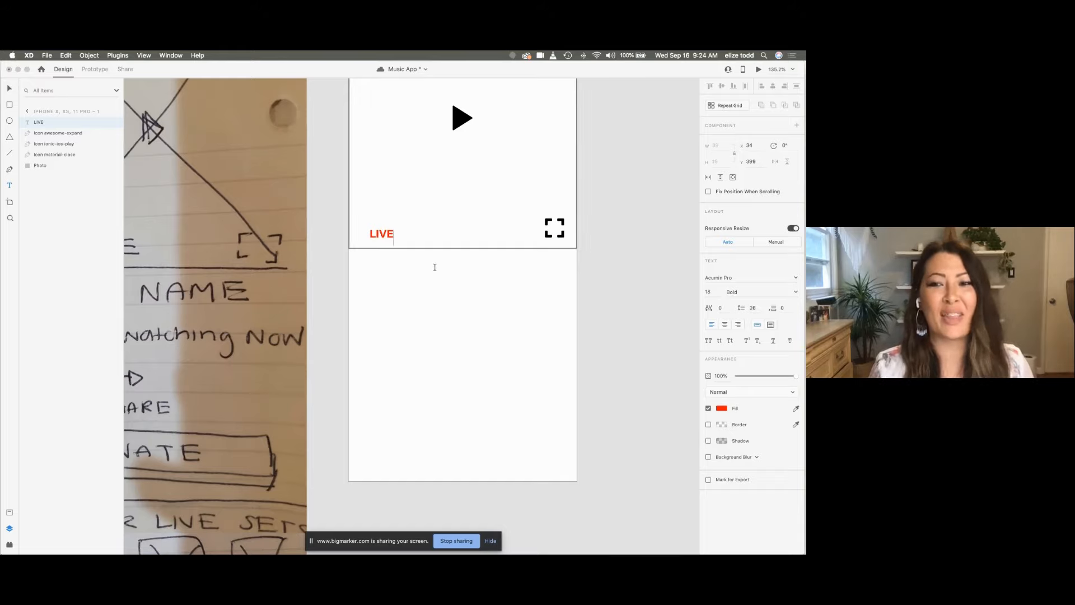
# Step: Set the fill colour of the LIVE text to black (#000000)
pyautogui.doubleClick(390, 236)
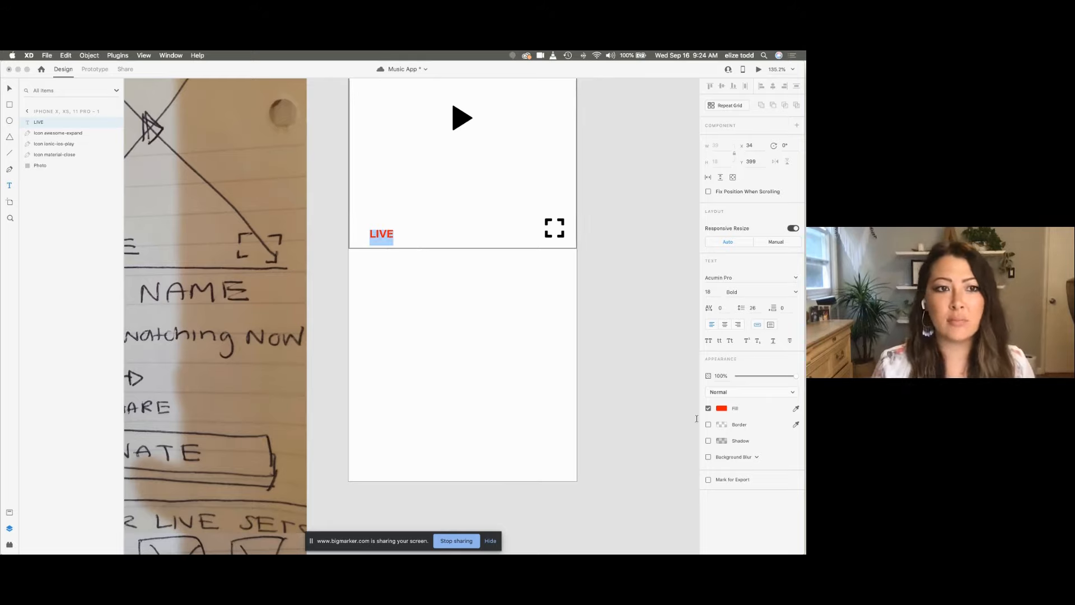
pyautogui.click(725, 410)
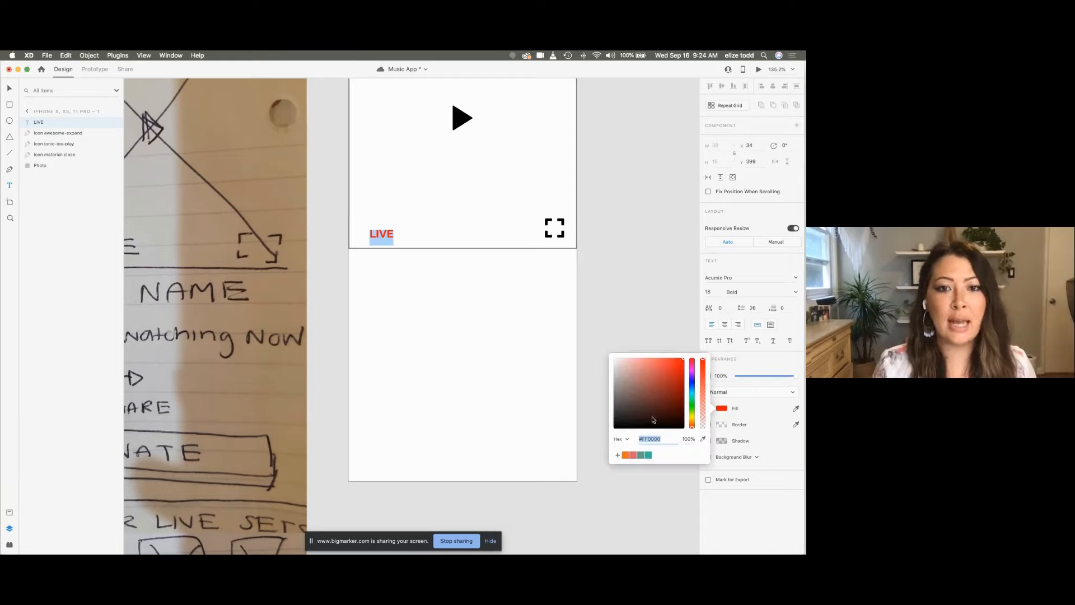
pyautogui.moveTo(653, 419)
pyautogui.mouseDown()
pyautogui.moveTo(609, 437)
pyautogui.moveTo(601, 454)
pyautogui.mouseUp()
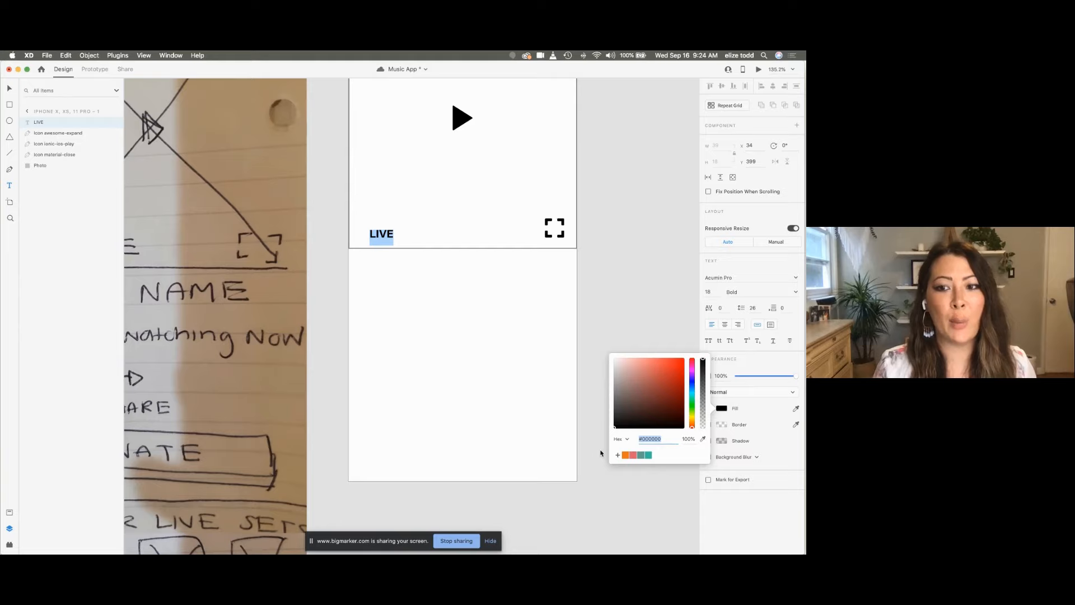
pyautogui.press('Escape')
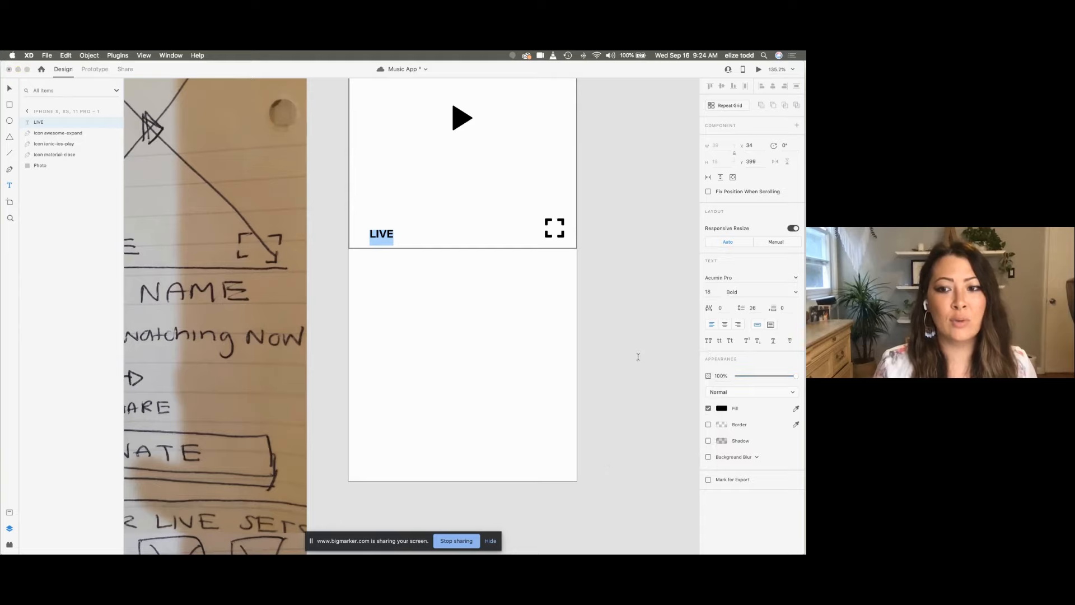
pyautogui.press('Escape')
# Step: Try a dark green fill on the LIVE text and return it to black
pyautogui.click(722, 408)
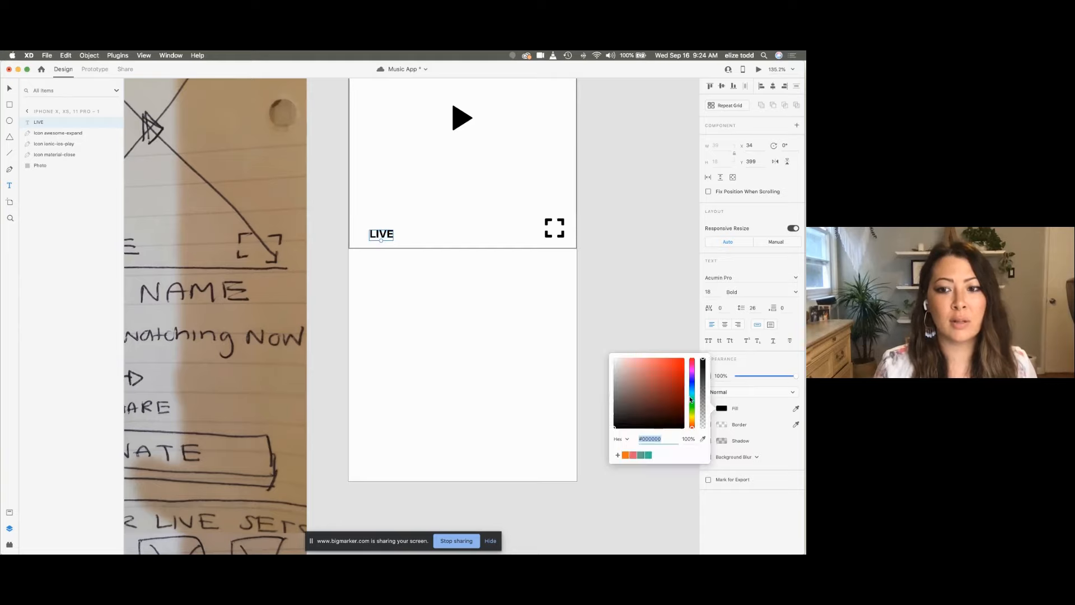
pyautogui.click(692, 398)
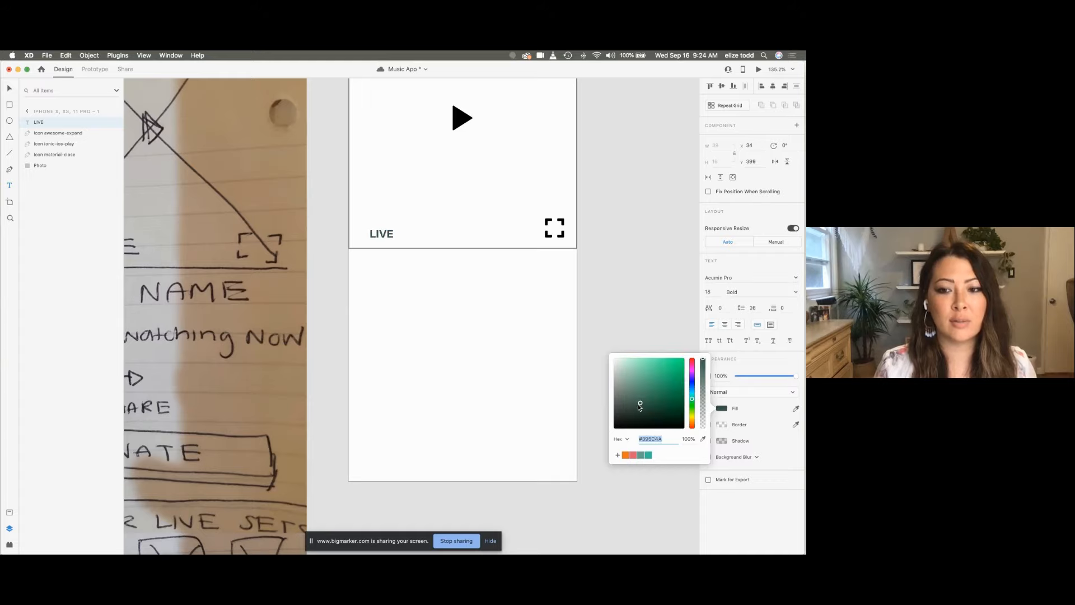
pyautogui.click(614, 312)
pyautogui.click(614, 313)
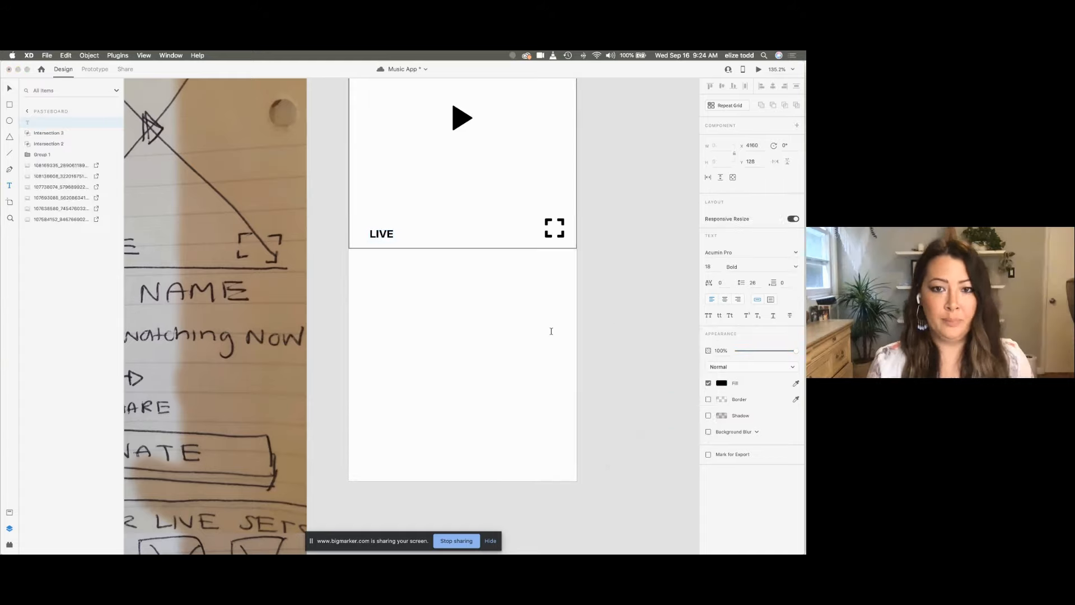
pyautogui.click(465, 312)
pyautogui.press('Escape')
# Step: Move the LIVE text slightly up and left to X 29, Y 394, and save the document
pyautogui.scroll(-3, 411, 287)
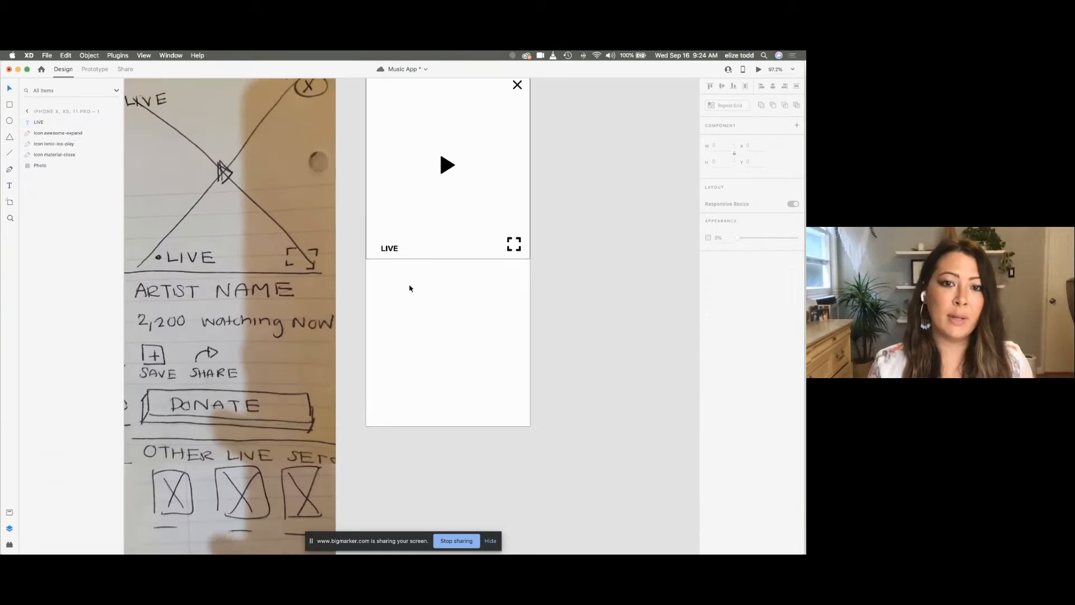
pyautogui.scroll(2, 406, 288)
pyautogui.scroll(3, 397, 292)
pyautogui.moveTo(391, 302); pyautogui.dragTo(381, 298)
pyautogui.scroll(-3, 381, 299)
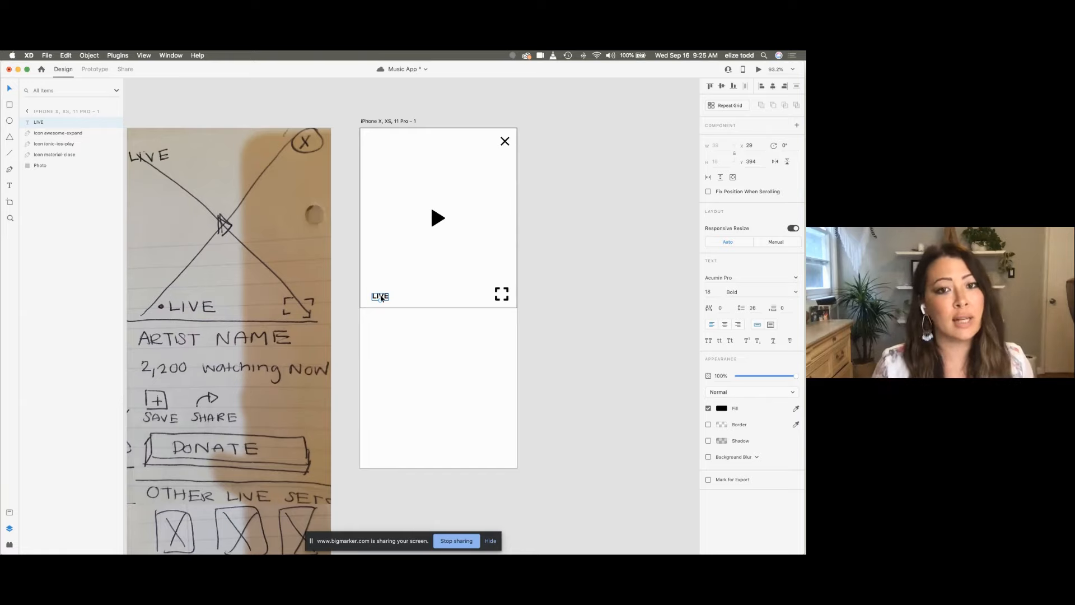
pyautogui.press('super+s')
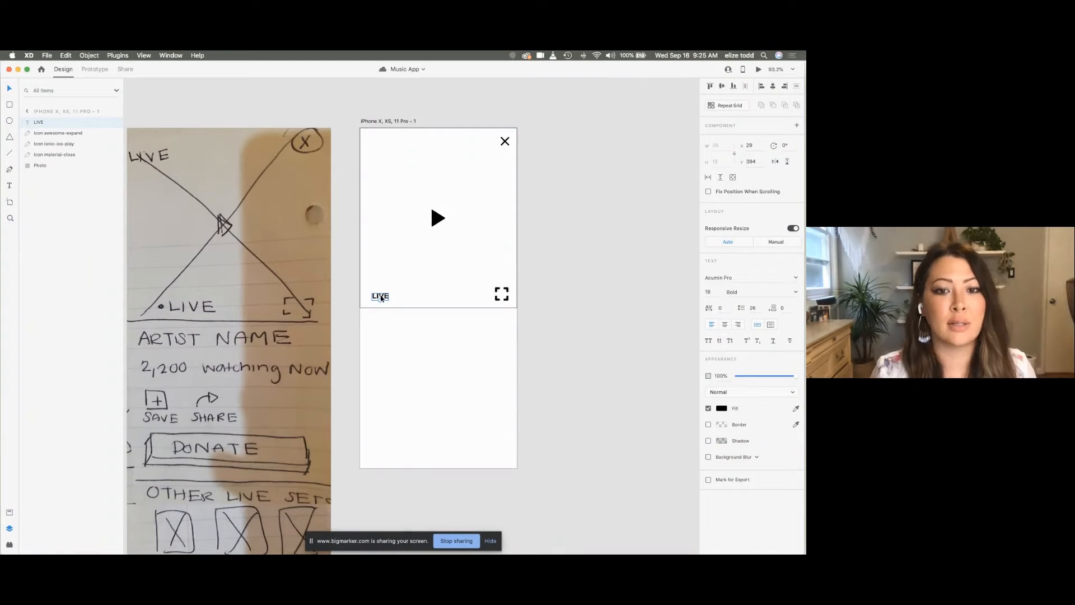
# Step: Compare the LIVE label and the empty area below the video rectangle with the artist name section of the sketch
pyautogui.click(415, 303)
pyautogui.scroll(-3, 416, 303)
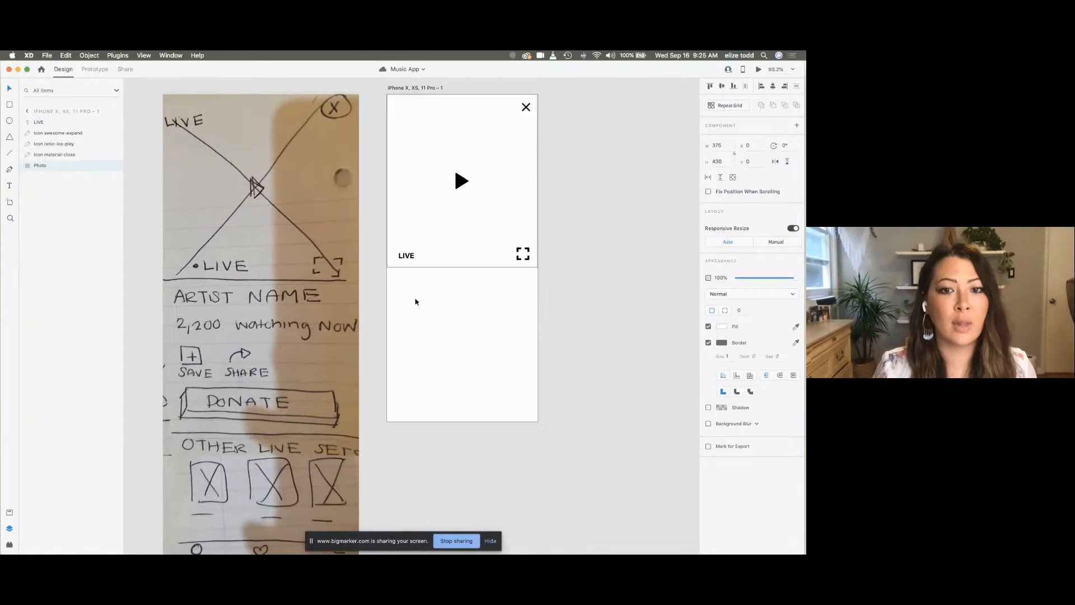
pyautogui.scroll(3, 412, 263)
pyautogui.click(409, 257)
pyautogui.scroll(3, 409, 264)
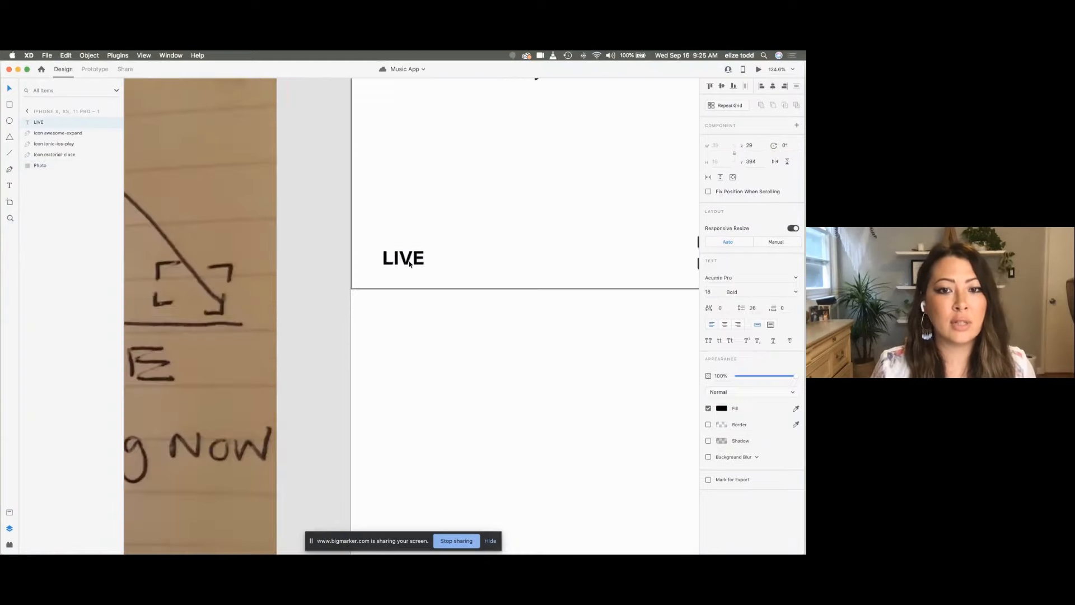
pyautogui.scroll(-4, 408, 264)
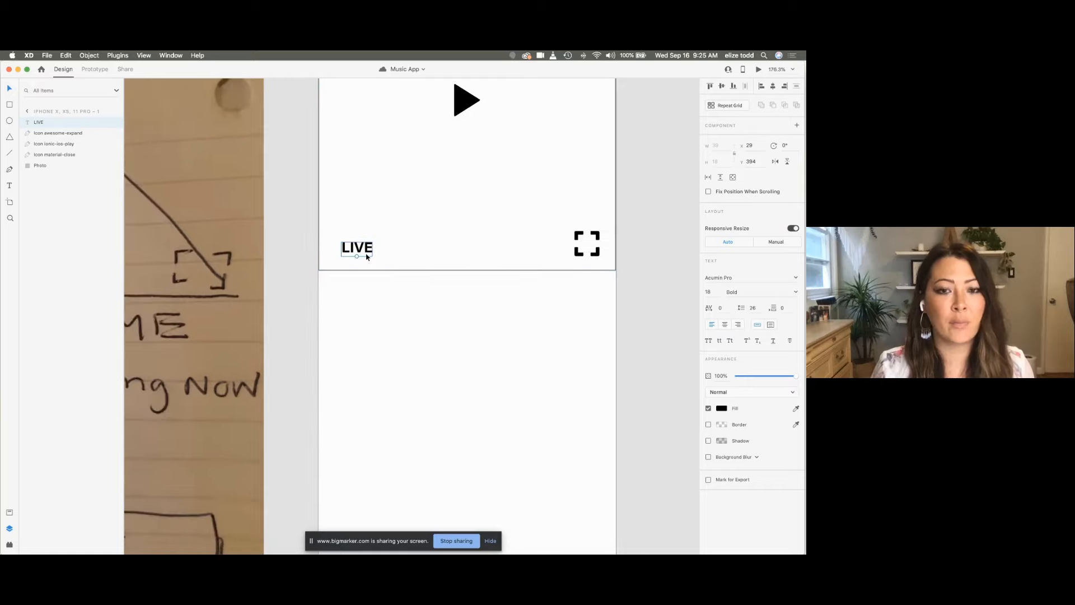
pyautogui.scroll(-3, 364, 255)
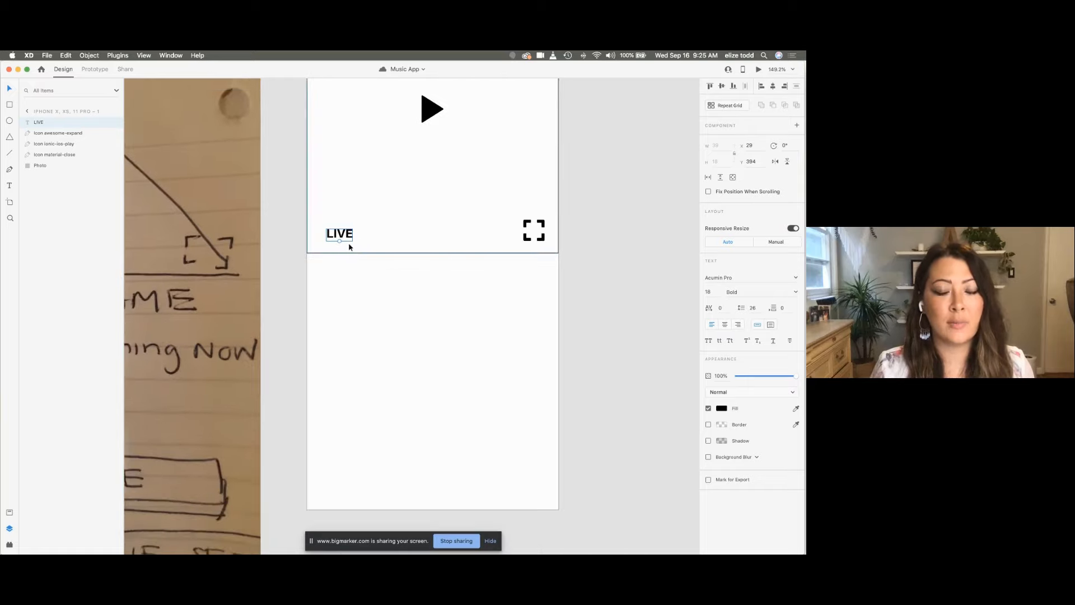
pyautogui.scroll(-4, 345, 235)
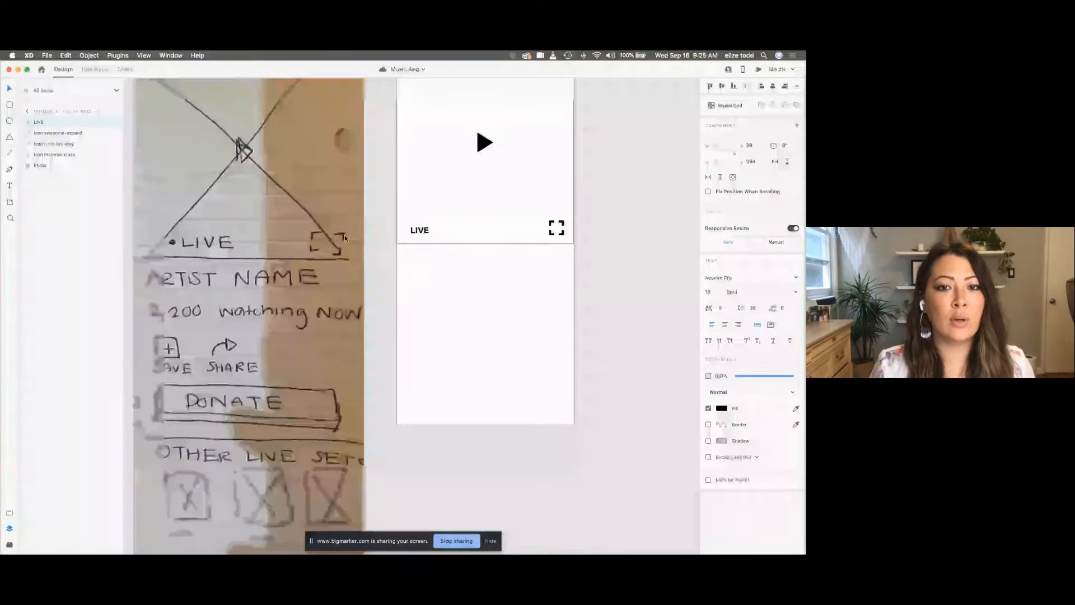
pyautogui.hscroll(2, 345, 235)
pyautogui.scroll(3, 344, 236)
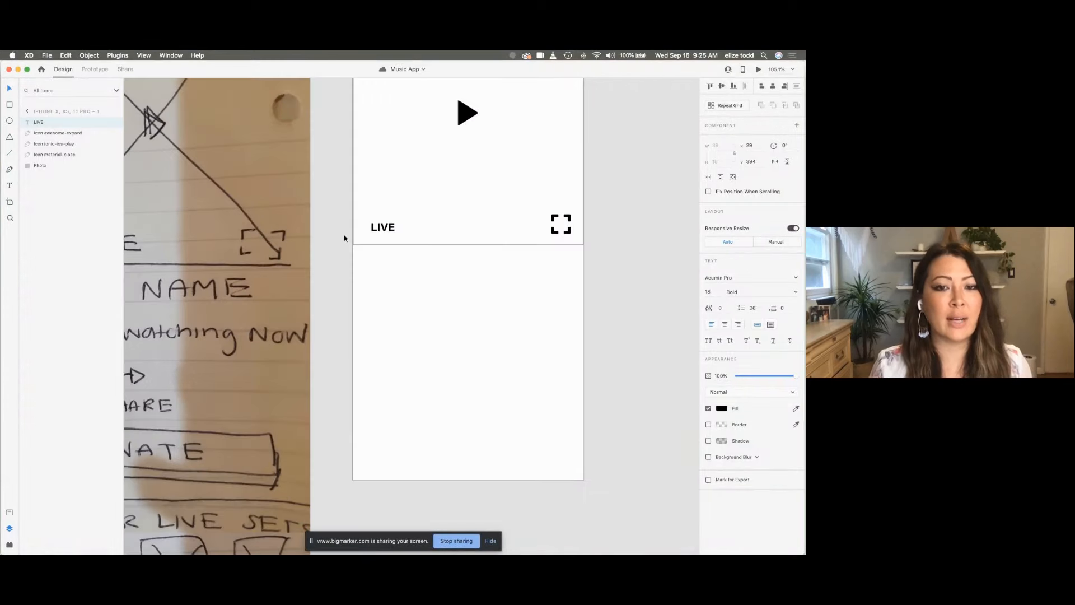
# Step: Duplicate the LIVE text and place the copy directly below the video rectangle at X 29, Y 454
pyautogui.click(412, 225)
pyautogui.click(387, 226)
pyautogui.press('super+d')
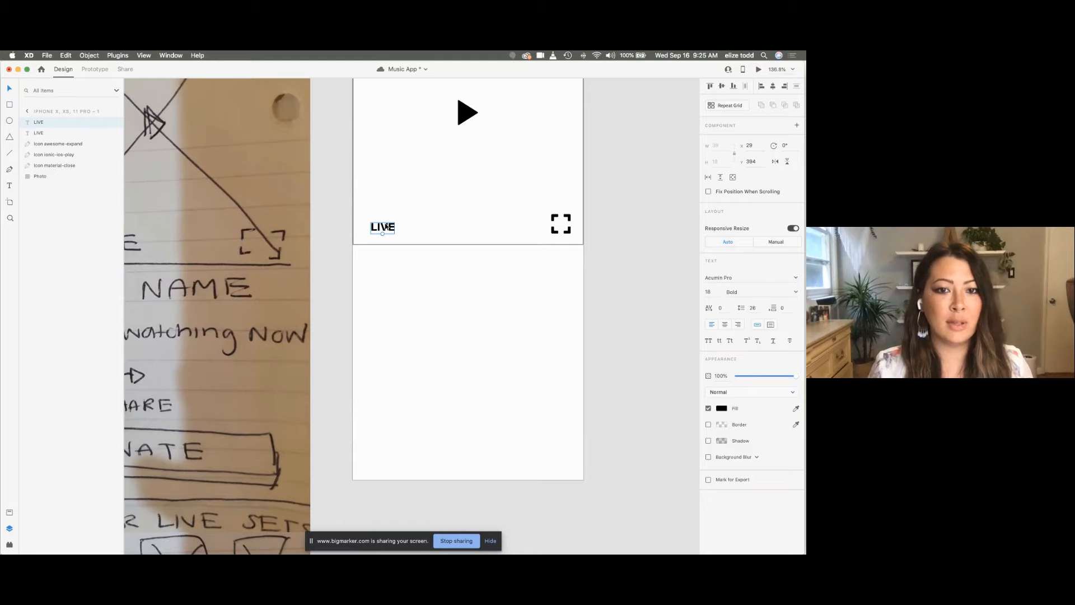
pyautogui.moveTo(386, 226); pyautogui.dragTo(384, 262)
pyautogui.hscroll(-2, 385, 262)
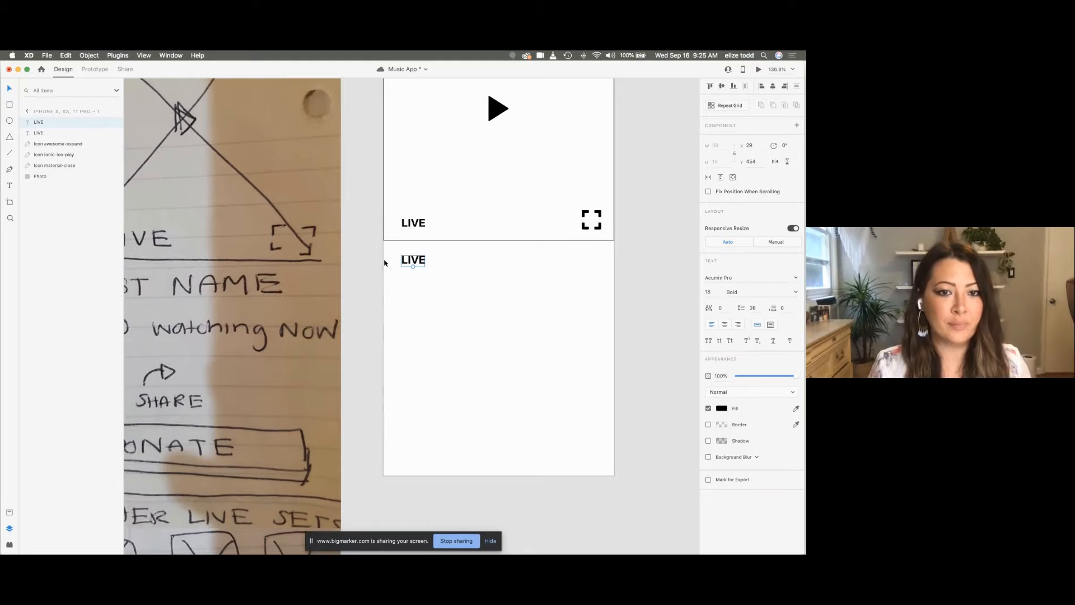
pyautogui.scroll(-3, 385, 262)
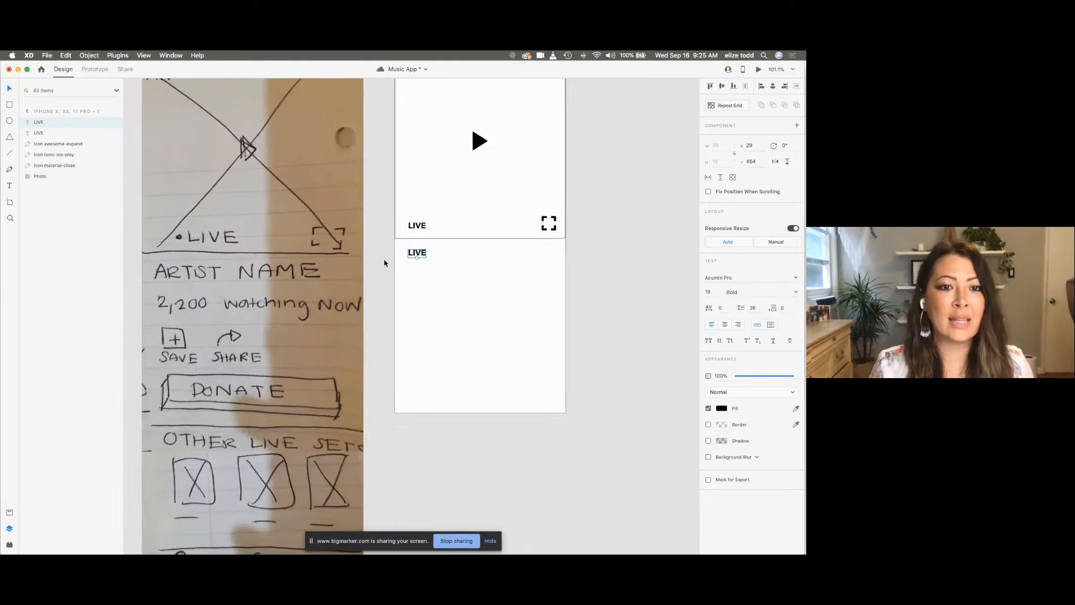
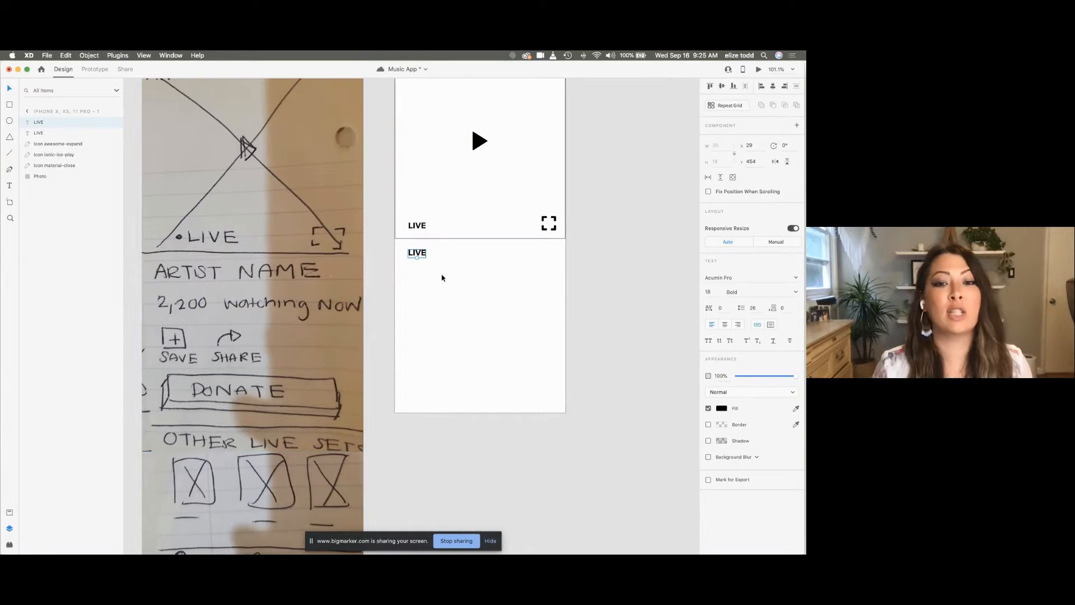
pyautogui.scroll(5, 442, 278)
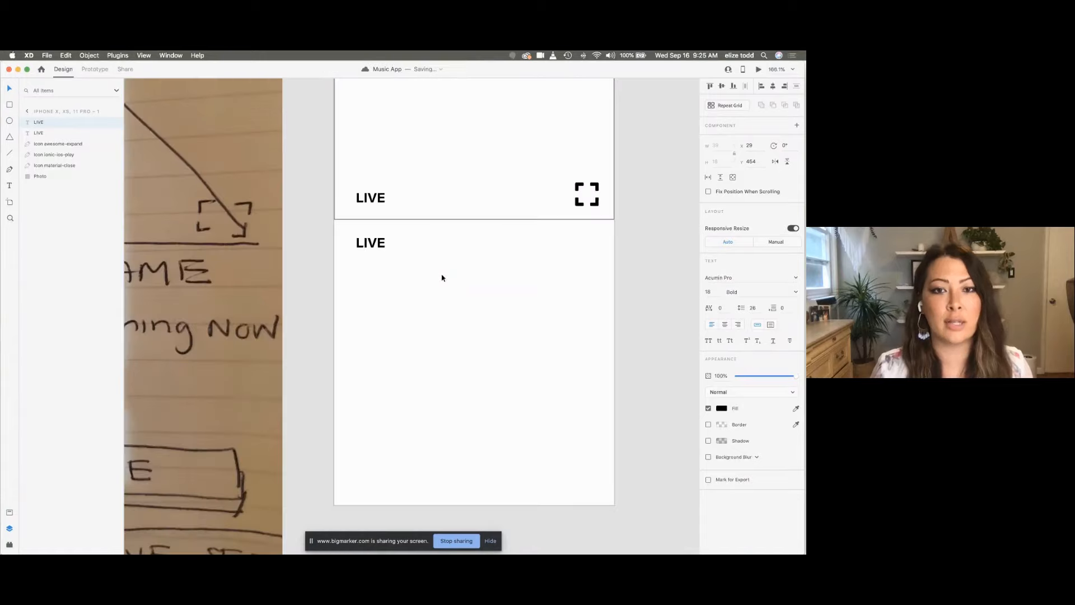
pyautogui.hscroll(3, 442, 278)
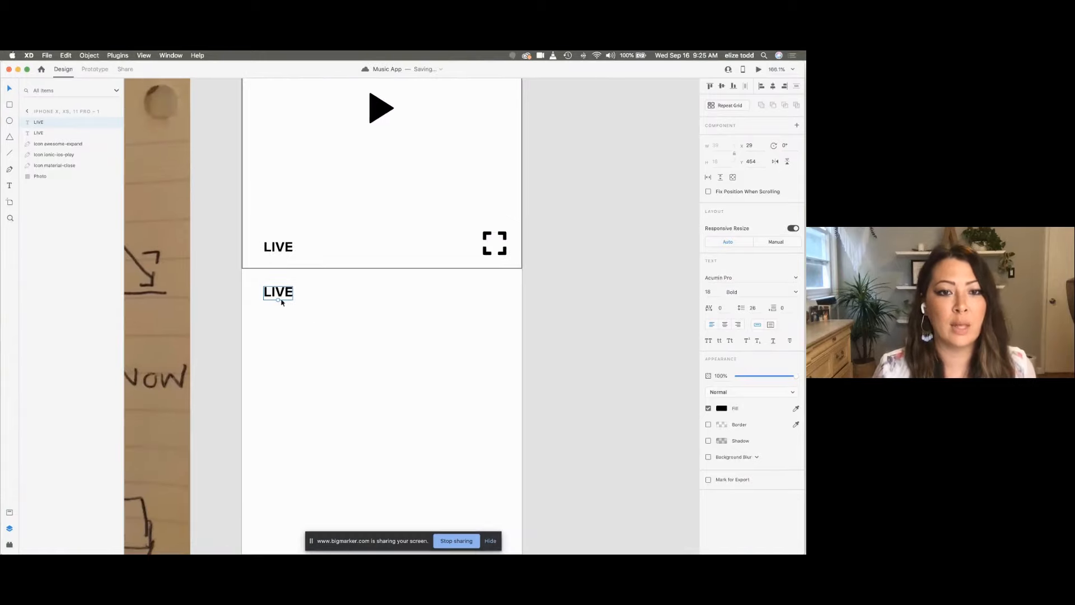
# Step: Enlarge the duplicated LIVE text below the video rectangle to font size 48
pyautogui.scroll(5, 282, 302)
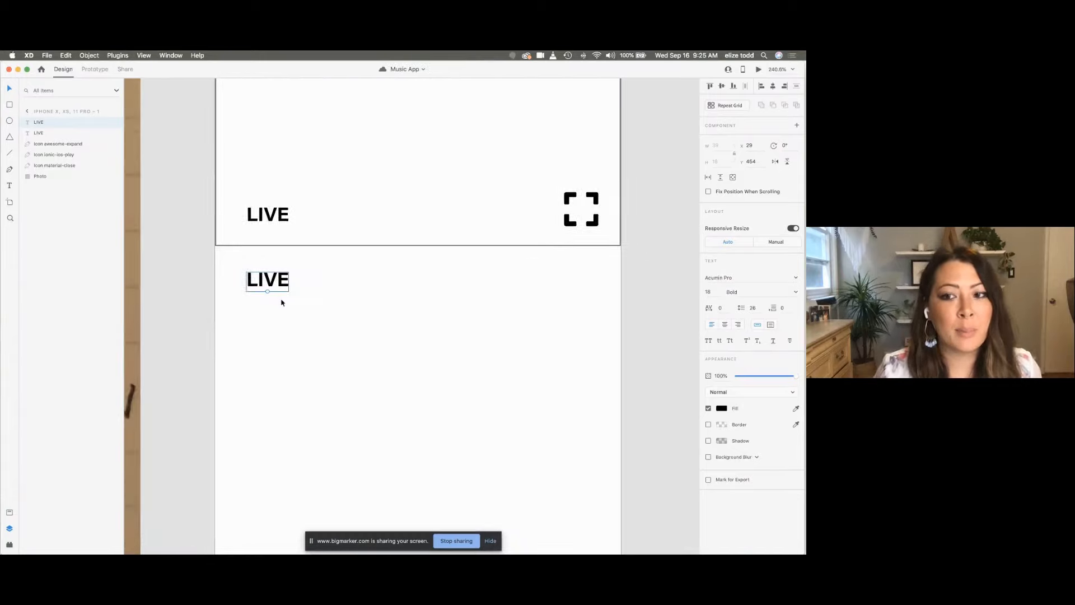
pyautogui.scroll(4, 259, 283)
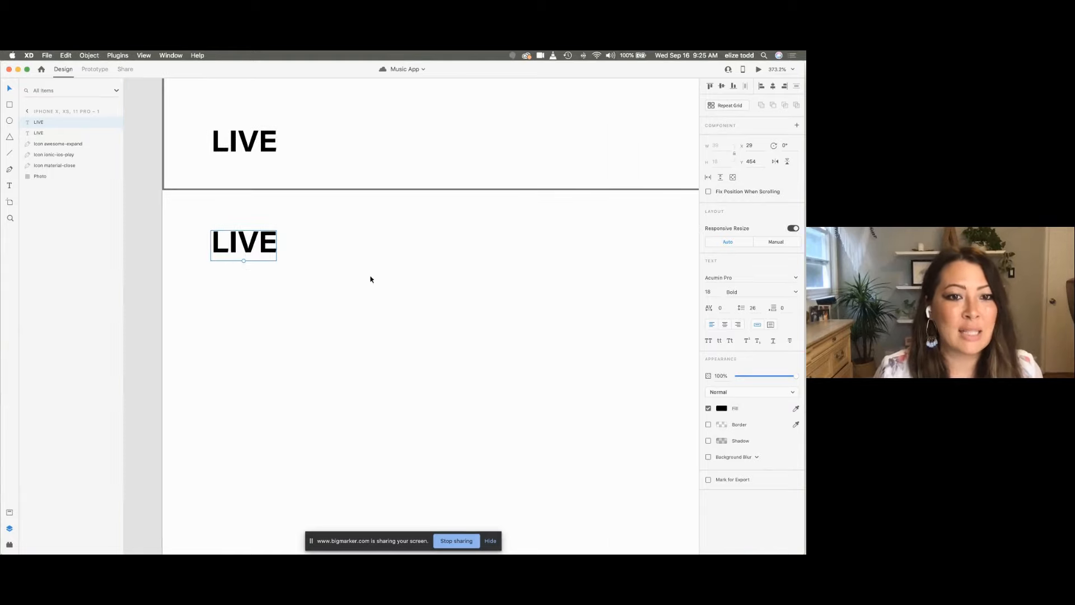
pyautogui.scroll(5, 257, 263)
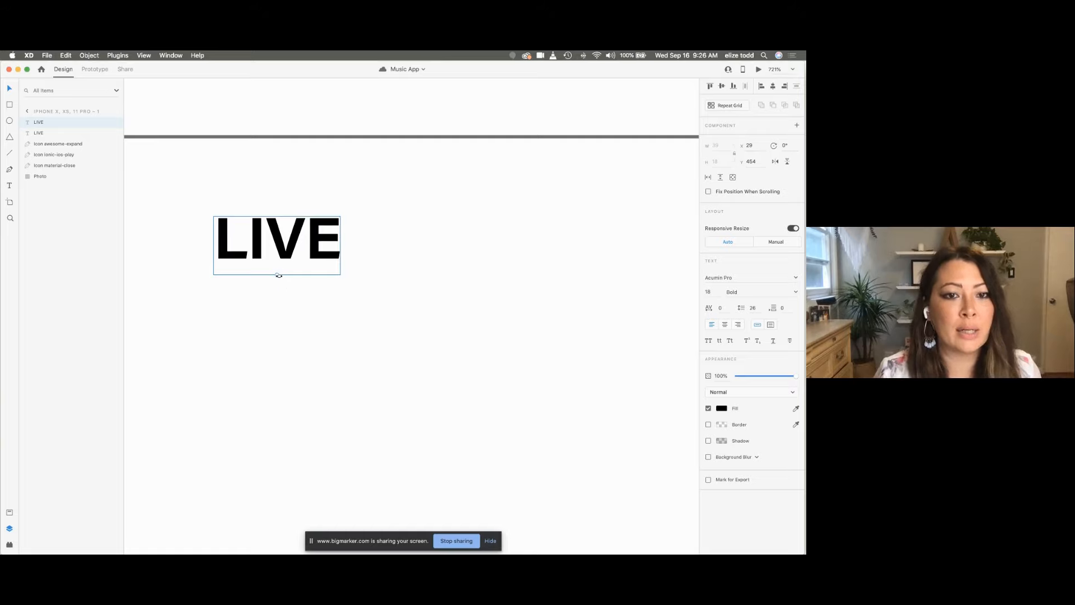
pyautogui.scroll(-2, 277, 275)
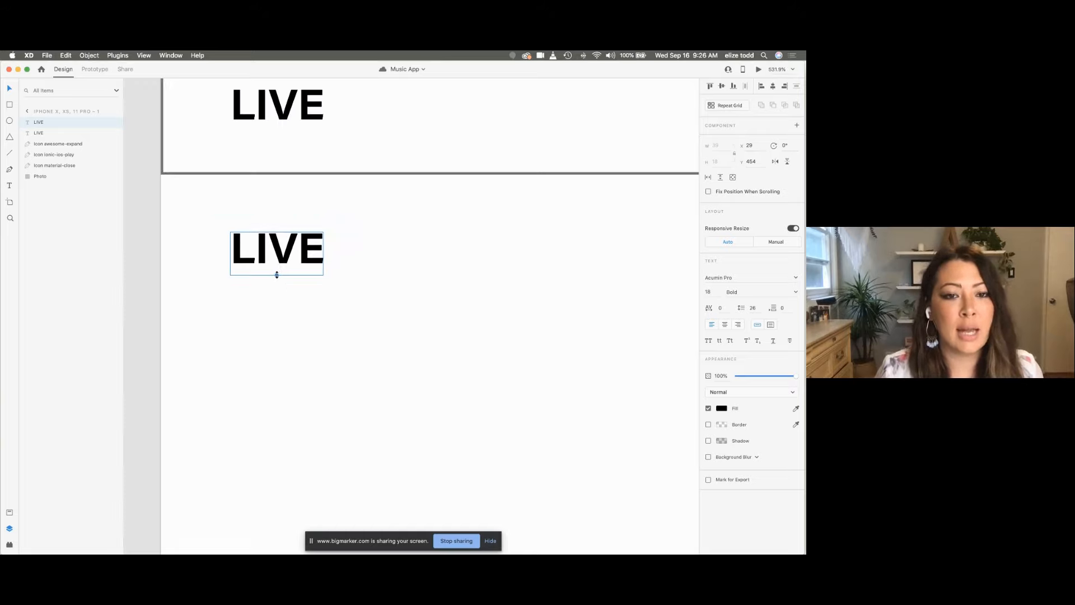
pyautogui.moveTo(276, 275); pyautogui.dragTo(345, 310)
# Step: Replace the wording of the enlarged LIVE copy below the video rectangle with "Artist Name"
pyautogui.scroll(-2, 264, 348)
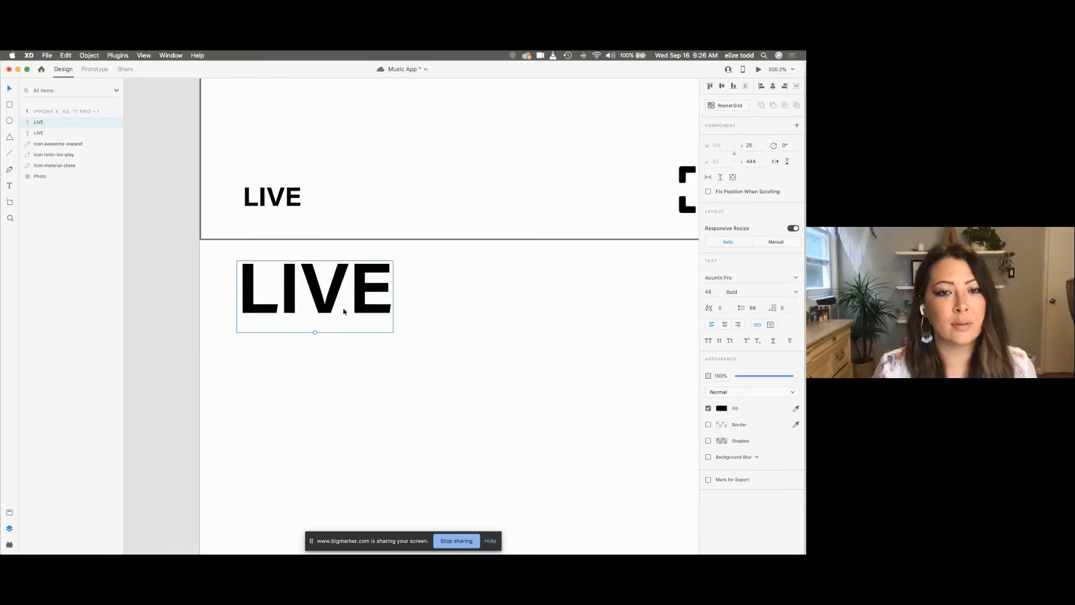
pyautogui.scroll(-2, 312, 359)
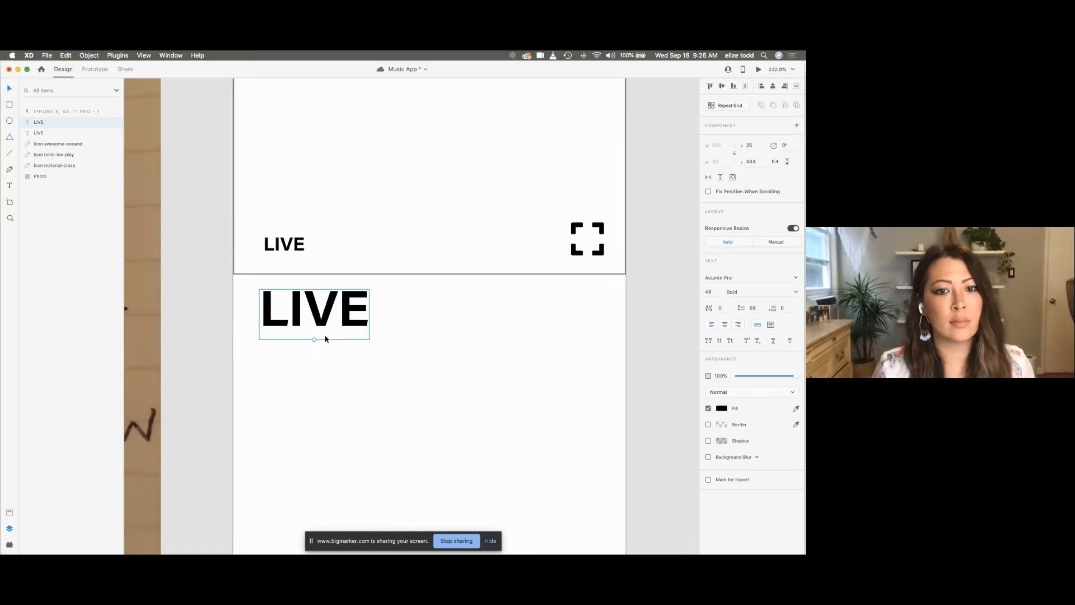
pyautogui.scroll(-2, 327, 306)
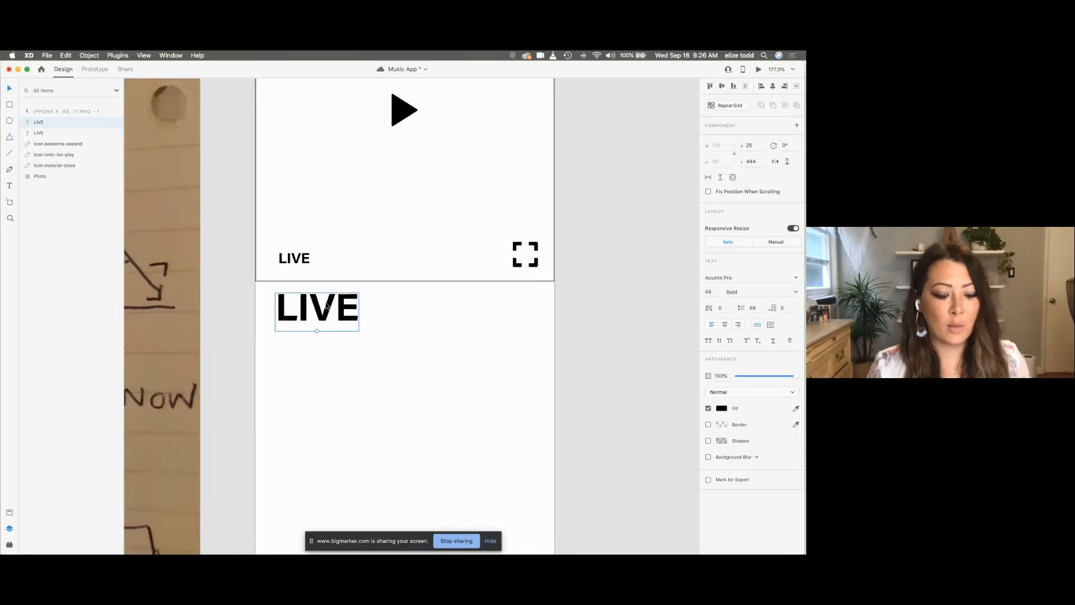
pyautogui.doubleClick(326, 302)
pyautogui.write('Artist Name')
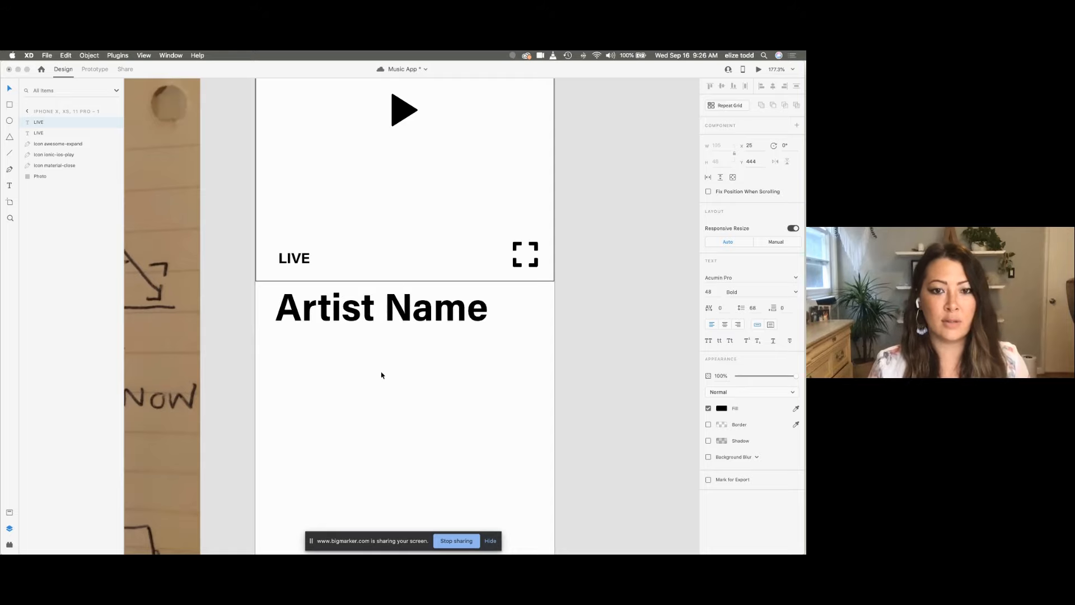
pyautogui.press('Escape')
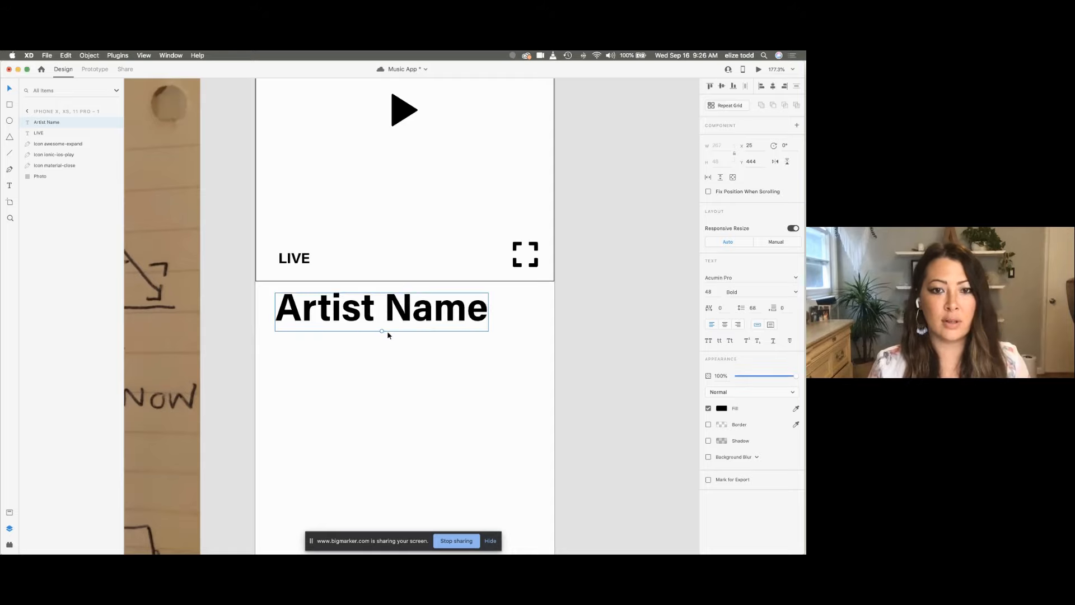
# Step: Scale the Artist Name text down in stages to font size 36, judging its proportions against the sketch
pyautogui.moveTo(381, 331); pyautogui.dragTo(366, 318)
pyautogui.scroll(-3, 367, 318)
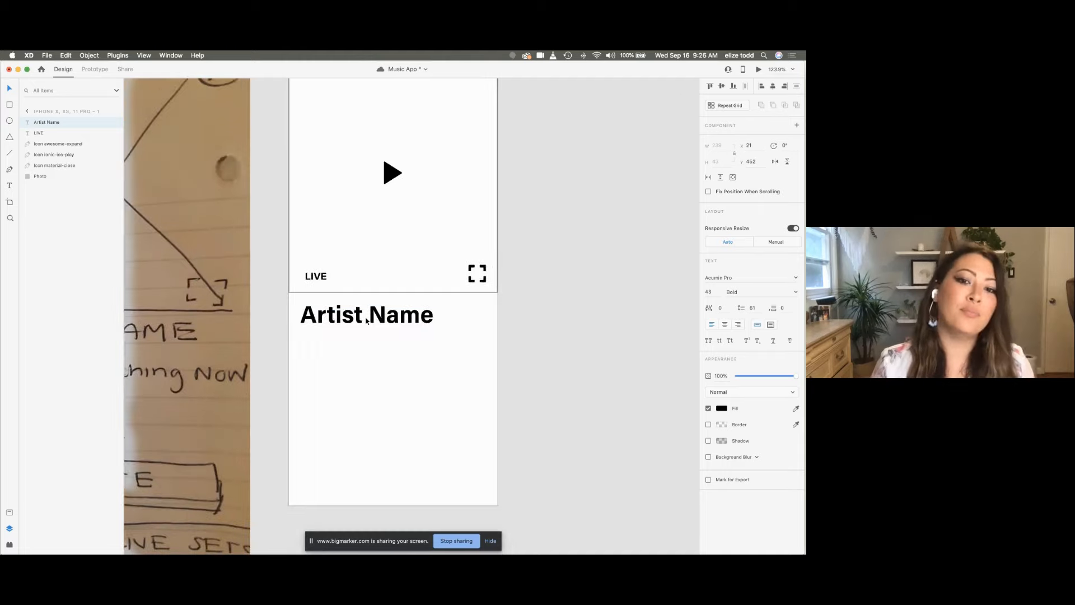
pyautogui.hscroll(-1, 383, 323)
pyautogui.scroll(-2, 400, 328)
pyautogui.hscroll(-1, 400, 331)
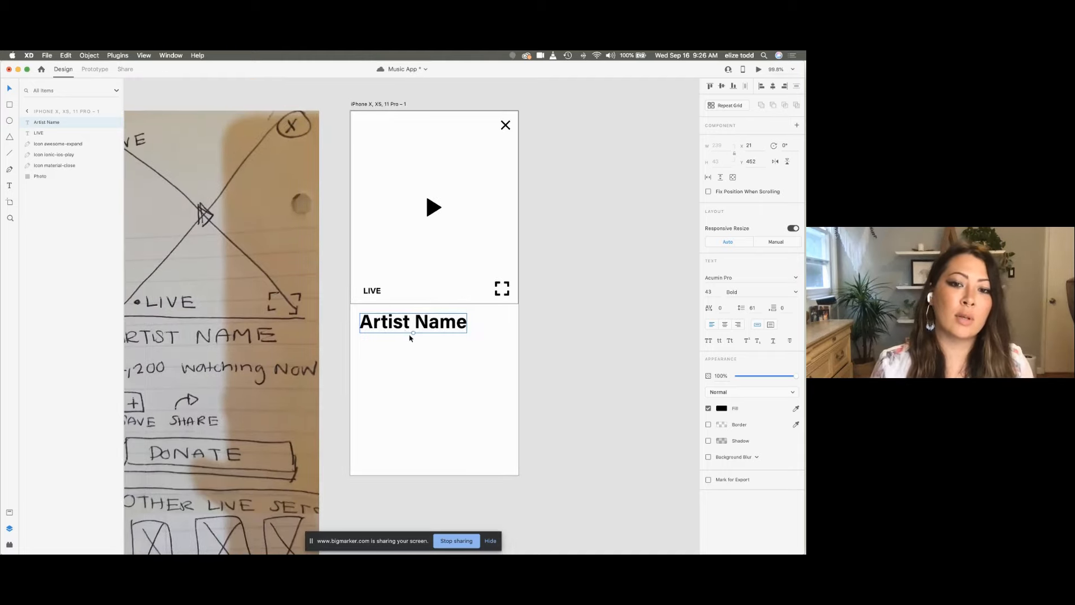
pyautogui.moveTo(412, 332); pyautogui.dragTo(407, 323)
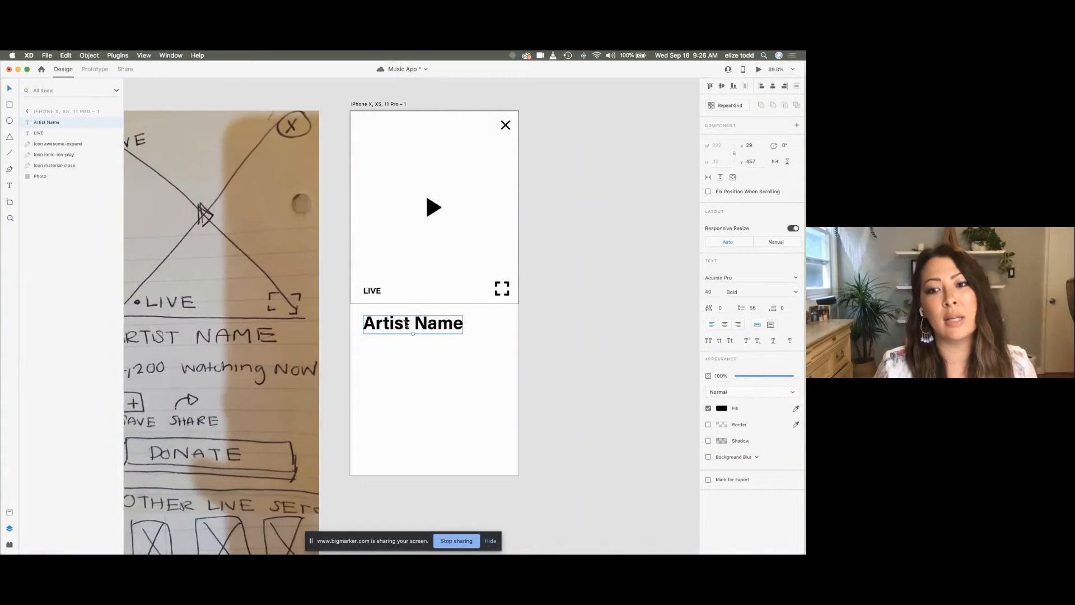
pyautogui.hscroll(-1, 436, 322)
pyautogui.scroll(-1, 437, 322)
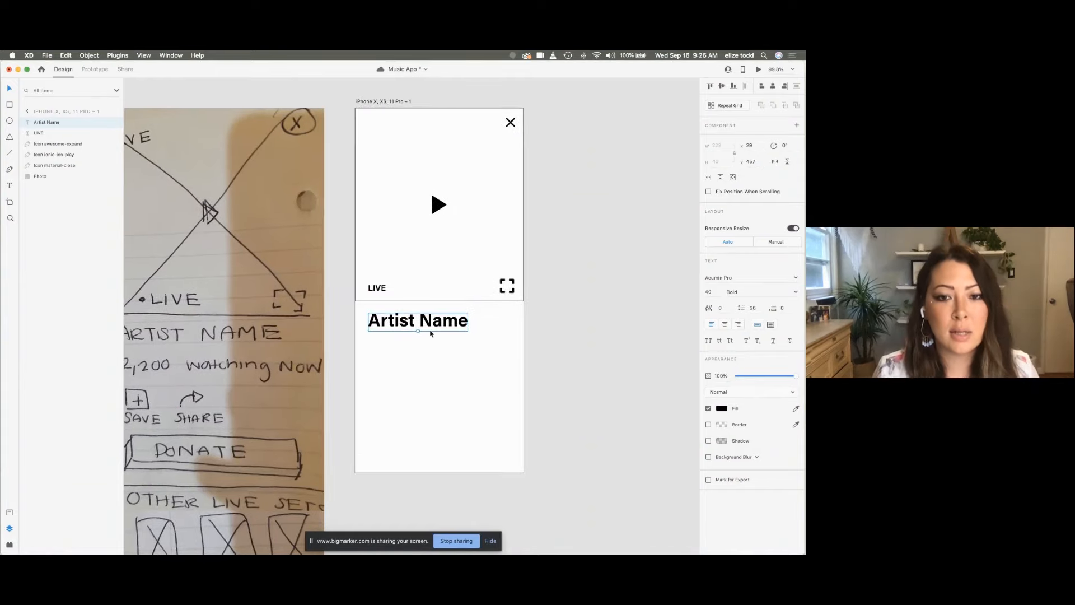
pyautogui.moveTo(418, 331); pyautogui.dragTo(417, 330)
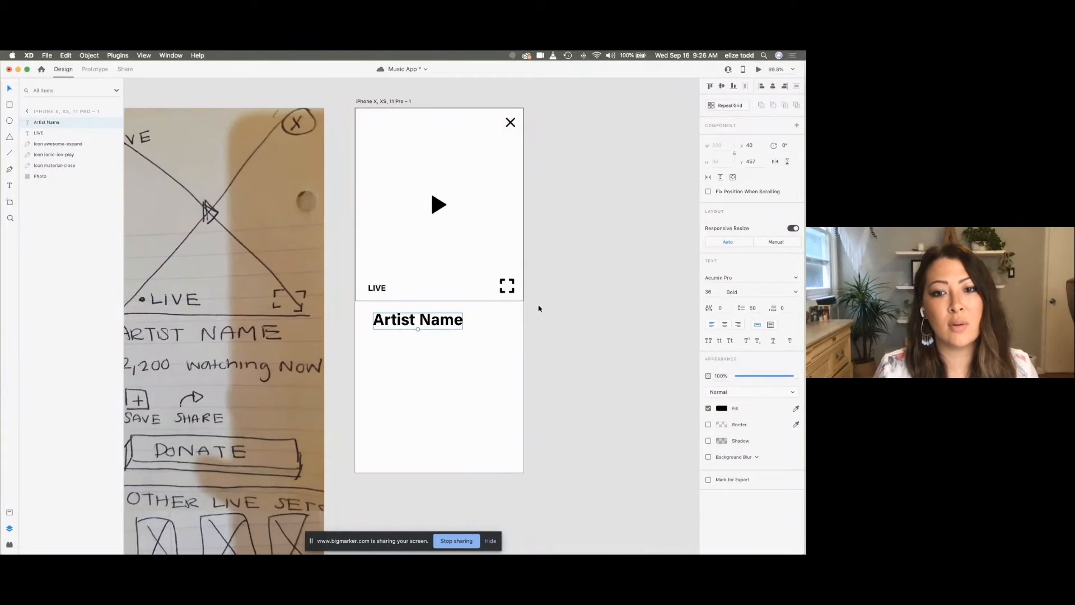
# Step: Try a font size of 56 on the Artist Name text and return it to 36
pyautogui.click(709, 292)
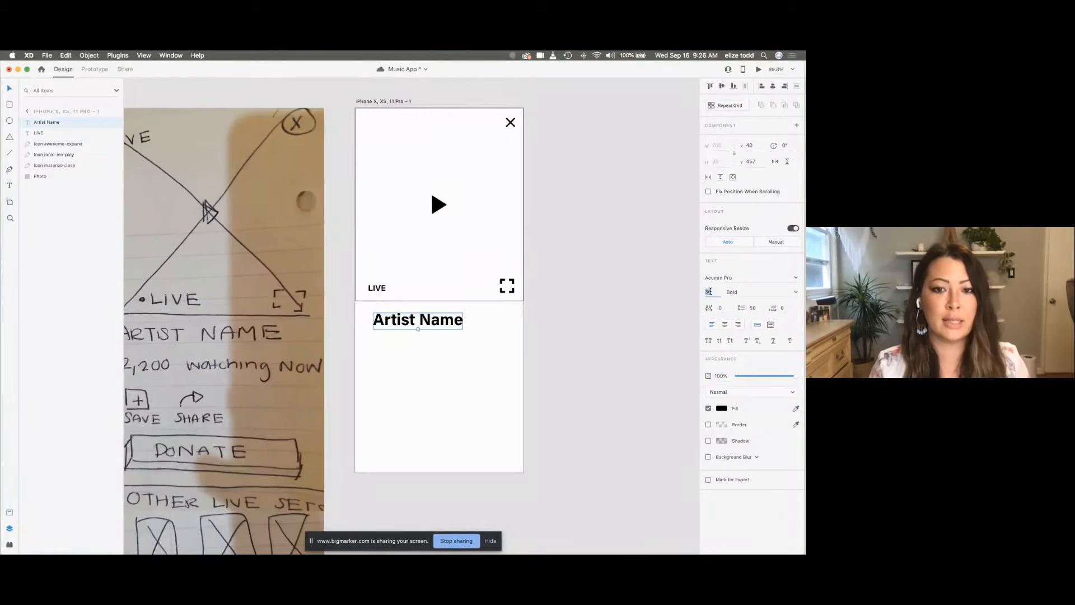
pyautogui.write('56')
pyautogui.press('Return')
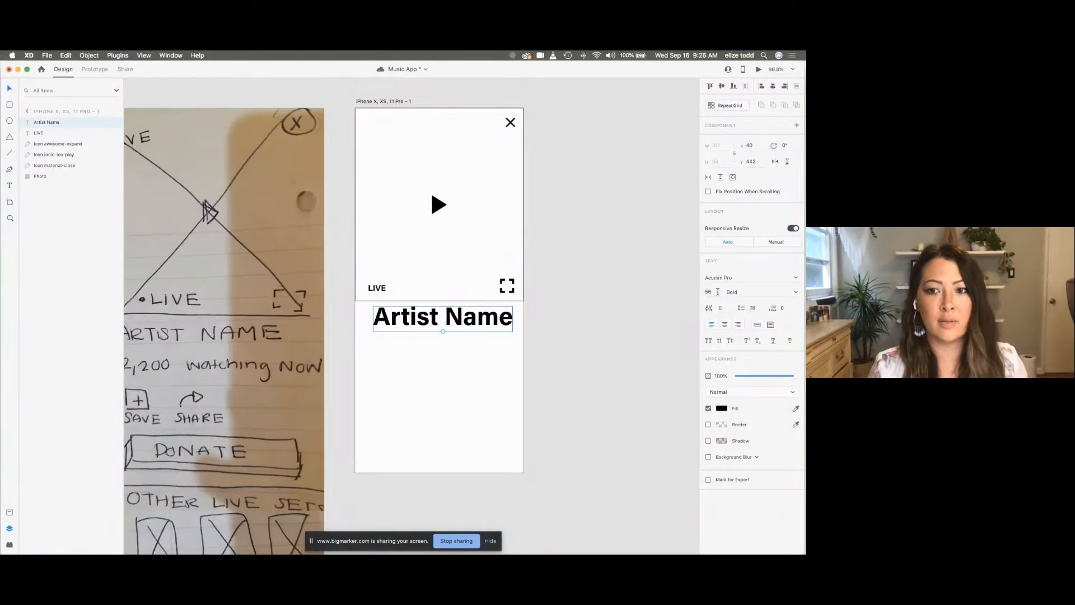
pyautogui.moveTo(717, 292); pyautogui.dragTo(697, 292)
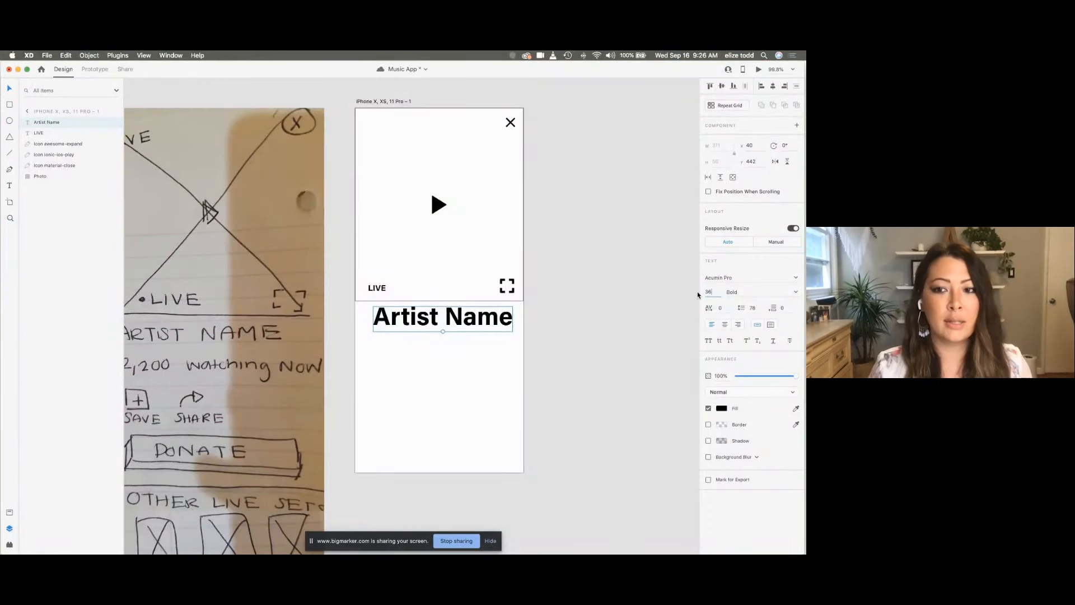
pyautogui.press('Return')
# Step: Move the Artist Name text to X 29, Y 452 so its left edge lines up with the LIVE label
pyautogui.click(456, 362)
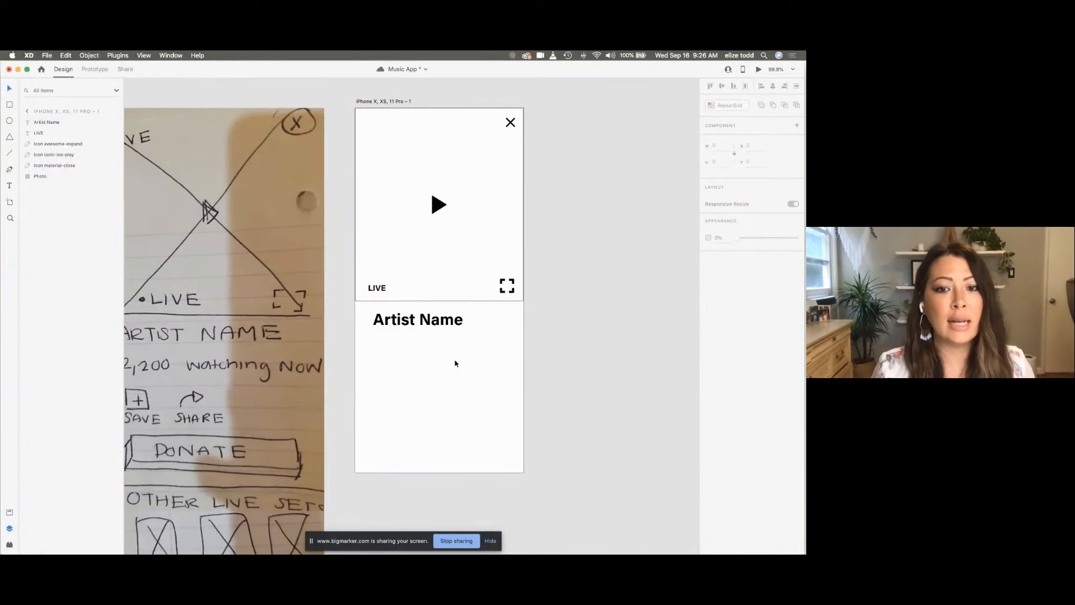
pyautogui.moveTo(430, 331); pyautogui.dragTo(408, 322)
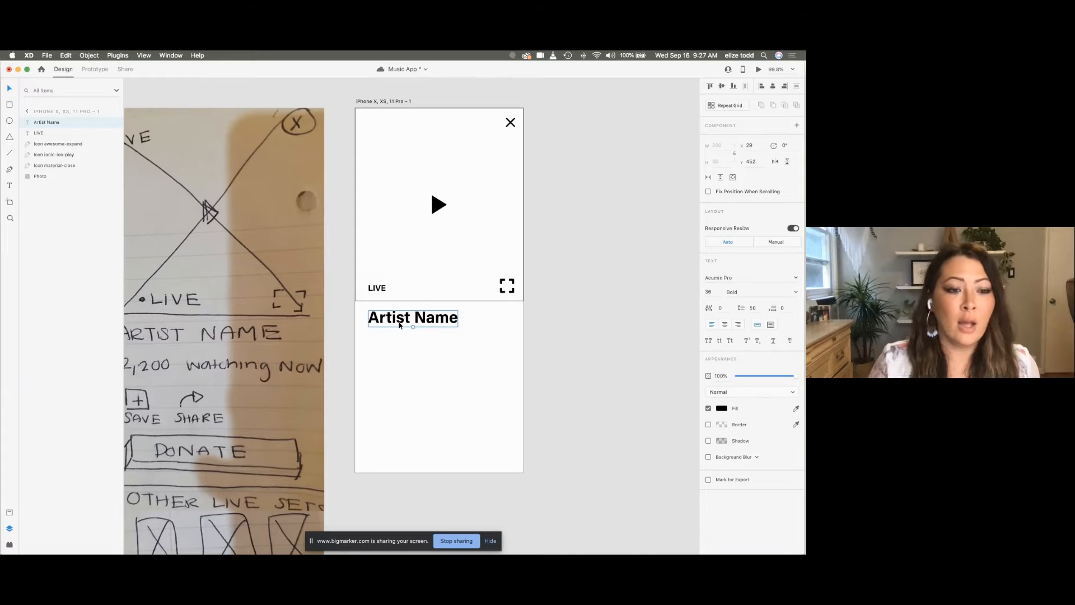
# Step: Show the document assets and examine the heading and label text on the finished Home, More Options and Artist Screen artboards
pyautogui.click(9, 513)
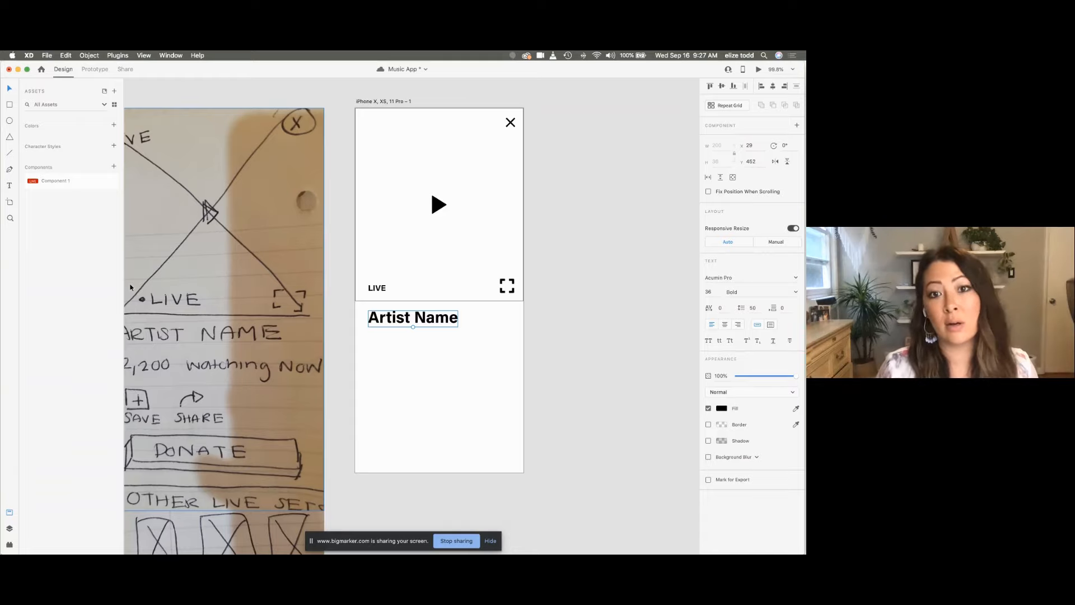
pyautogui.scroll(-3, 130, 288)
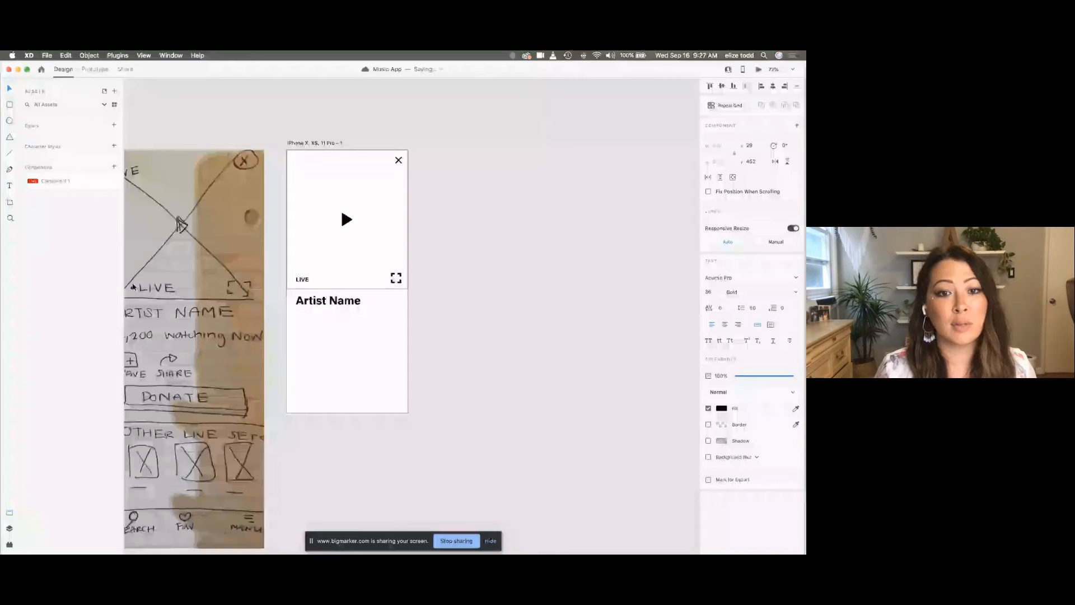
pyautogui.click(338, 344)
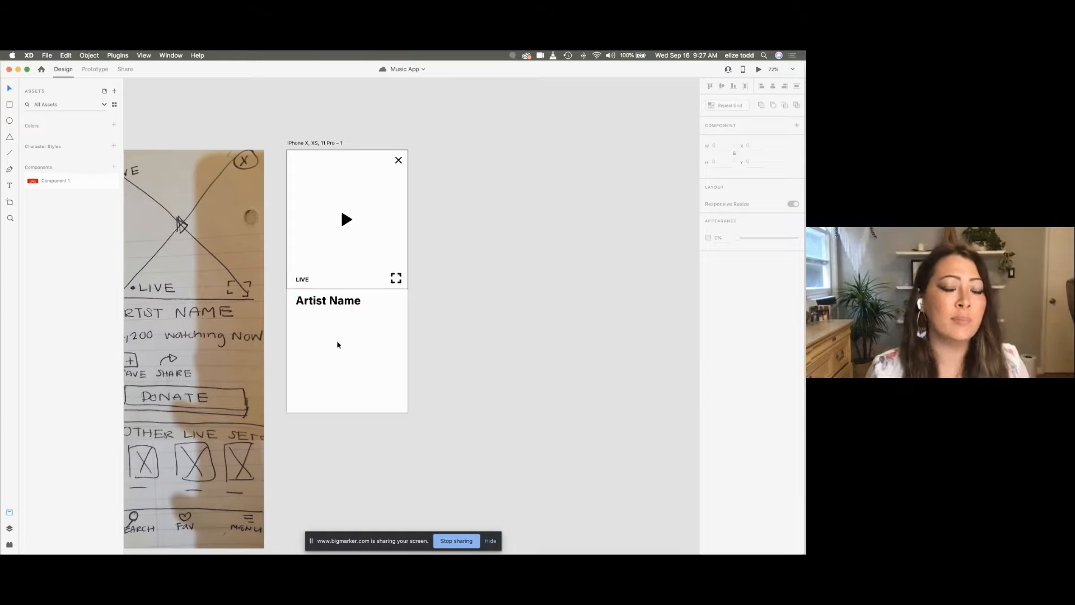
pyautogui.scroll(-5, 337, 344)
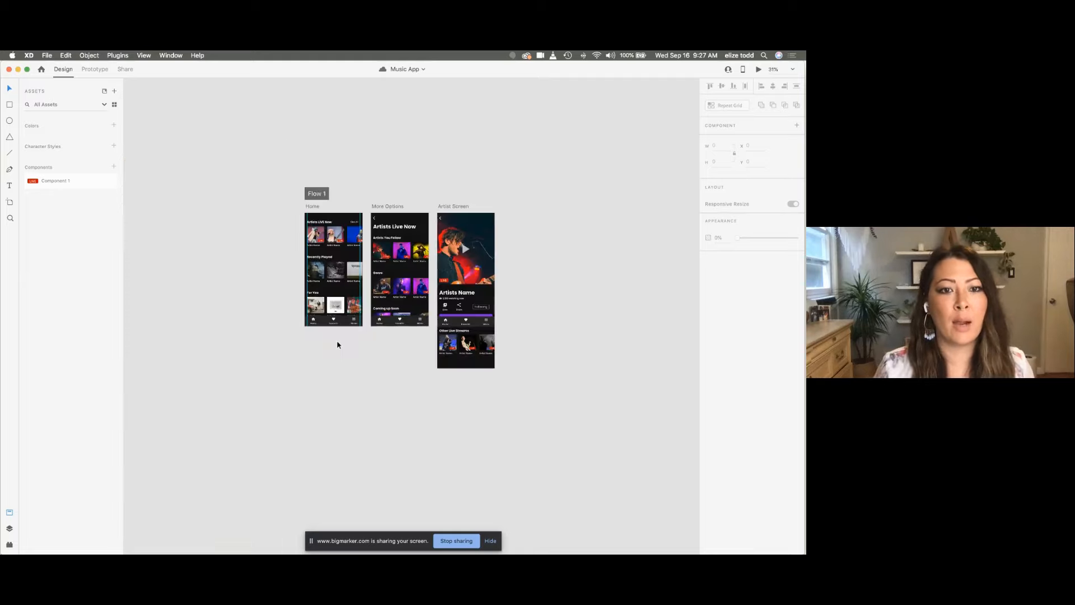
pyautogui.scroll(5, 336, 344)
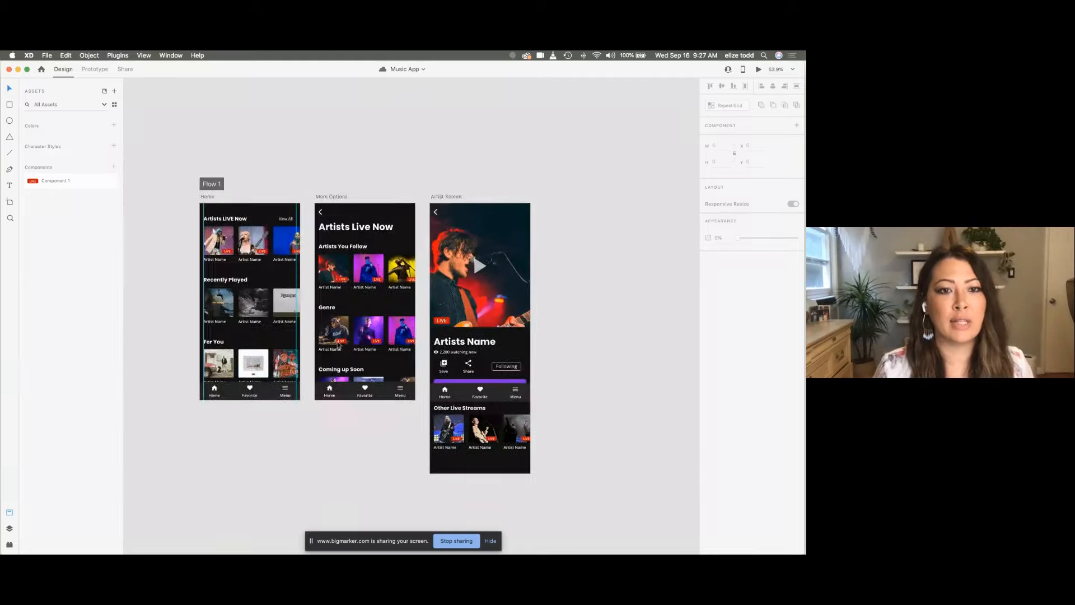
pyautogui.scroll(5, 337, 345)
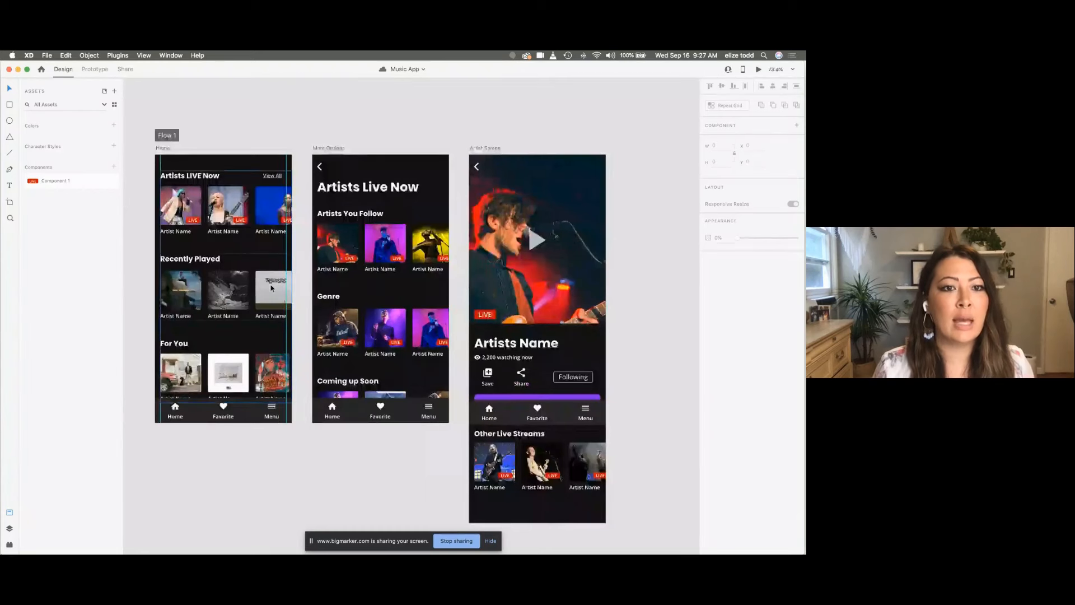
pyautogui.hscroll(-3, 225, 195)
pyautogui.scroll(1, 224, 195)
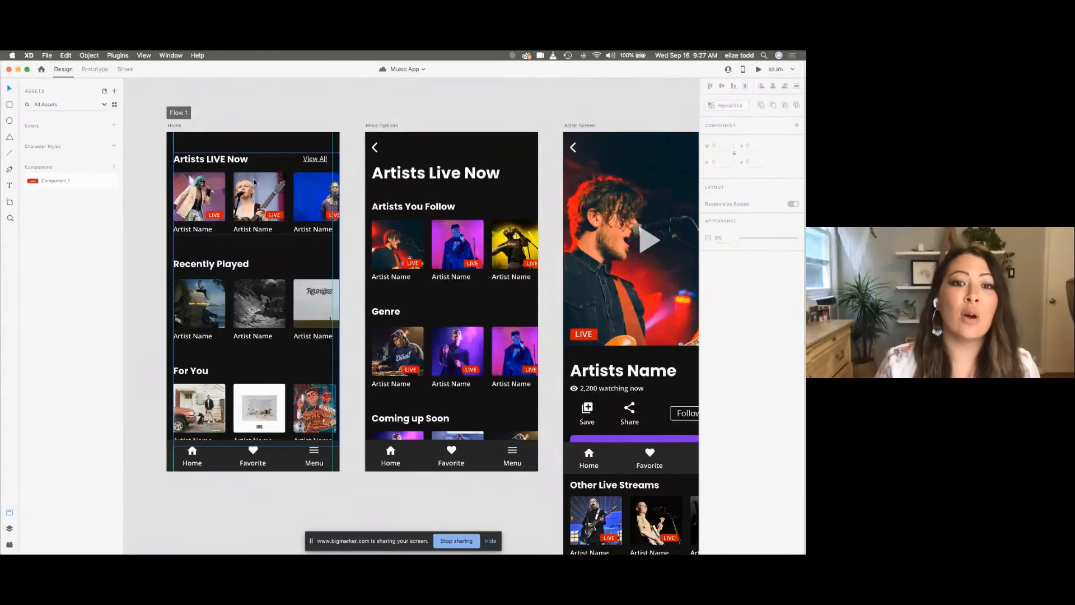
pyautogui.scroll(-3, 254, 182)
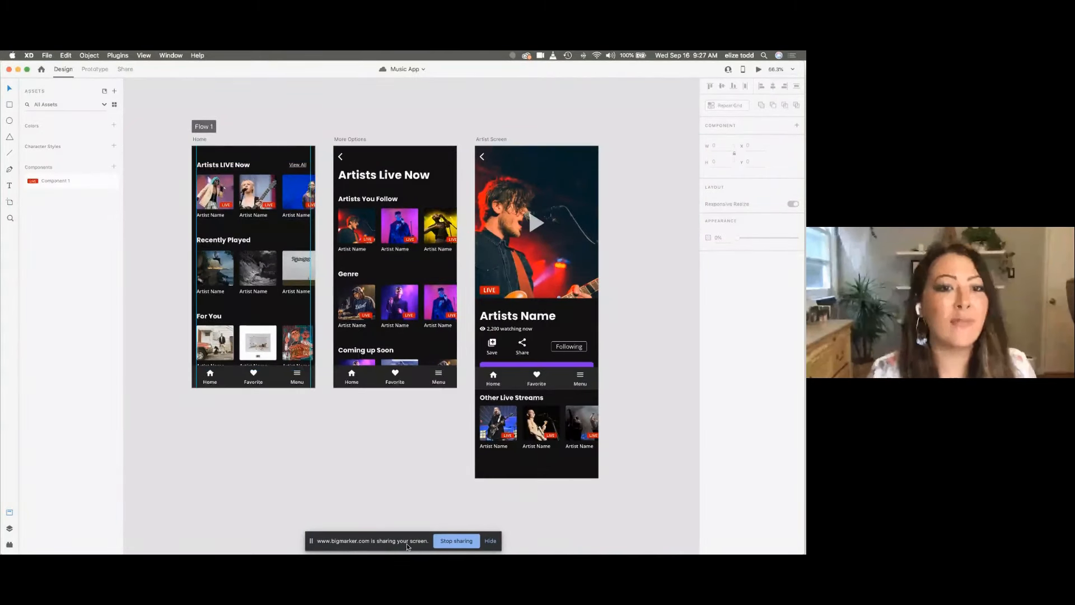
pyautogui.scroll(2, 241, 220)
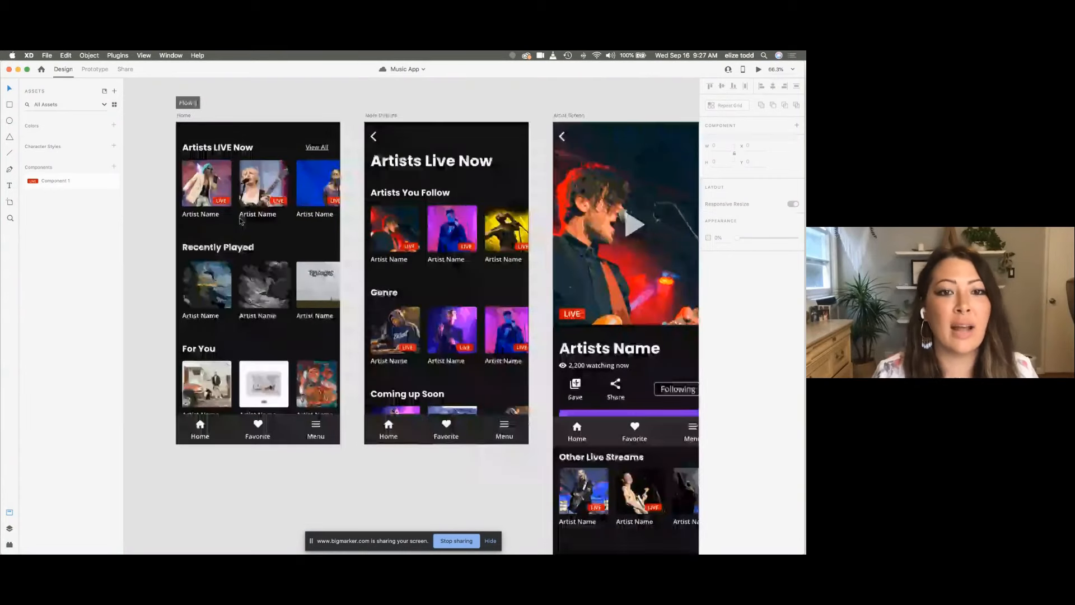
pyautogui.scroll(5, 241, 220)
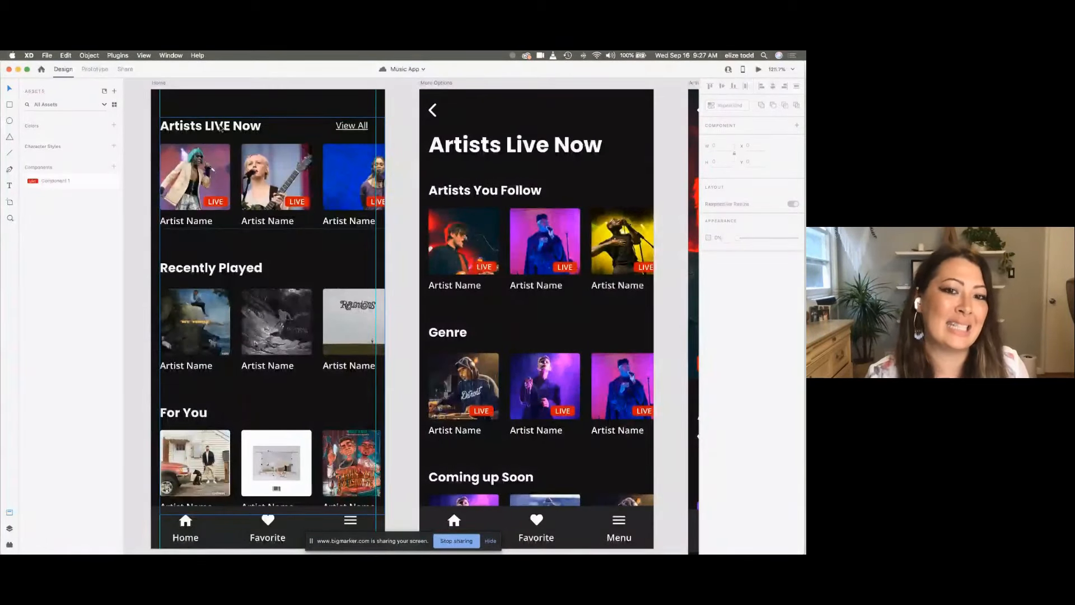
pyautogui.scroll(-3, 221, 129)
pyautogui.scroll(4, 196, 125)
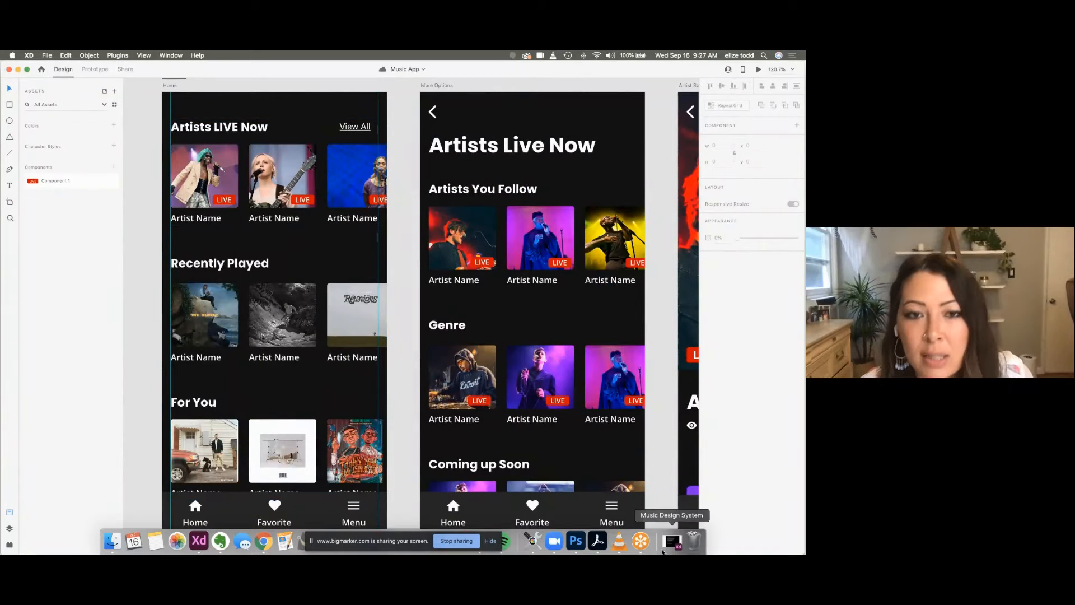
# Step: Switch to the Music Design System document, inspect its H1, H2 and Body text samples, and return to the Music App document
pyautogui.click(672, 540)
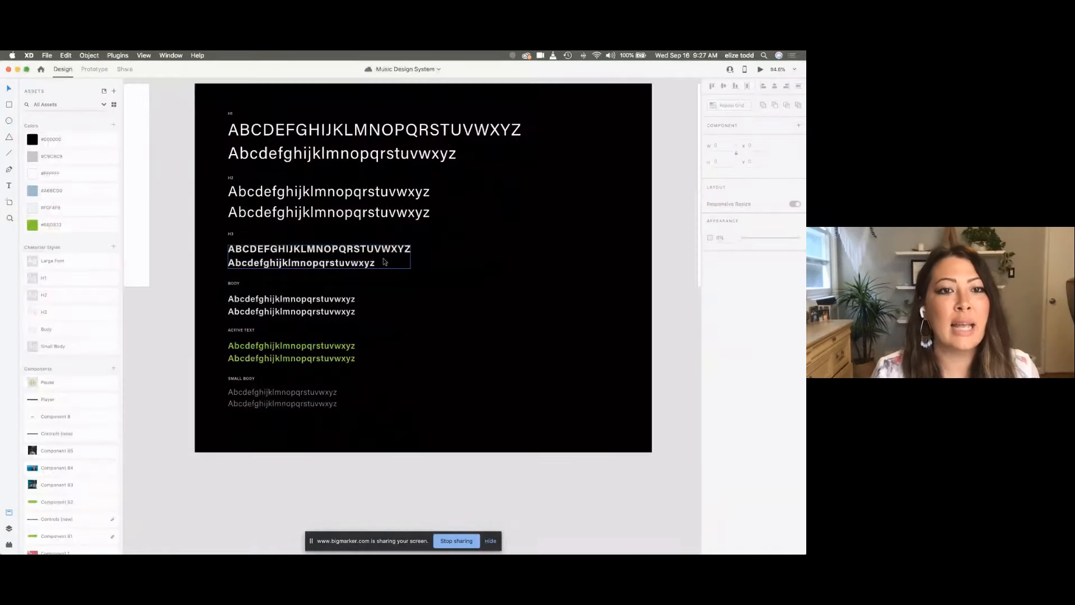
pyautogui.click(326, 154)
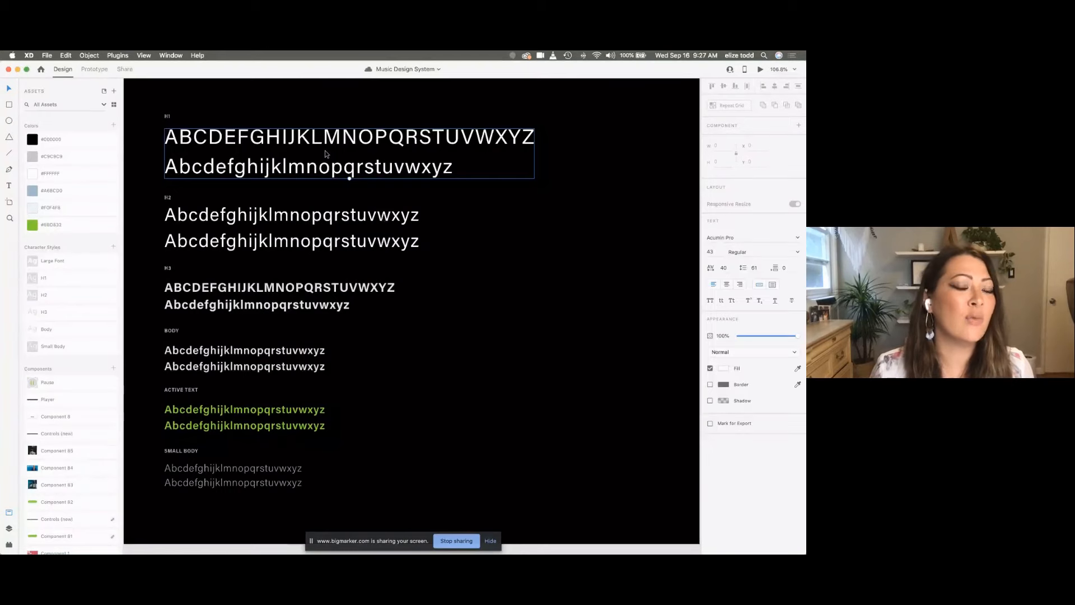
pyautogui.click(285, 242)
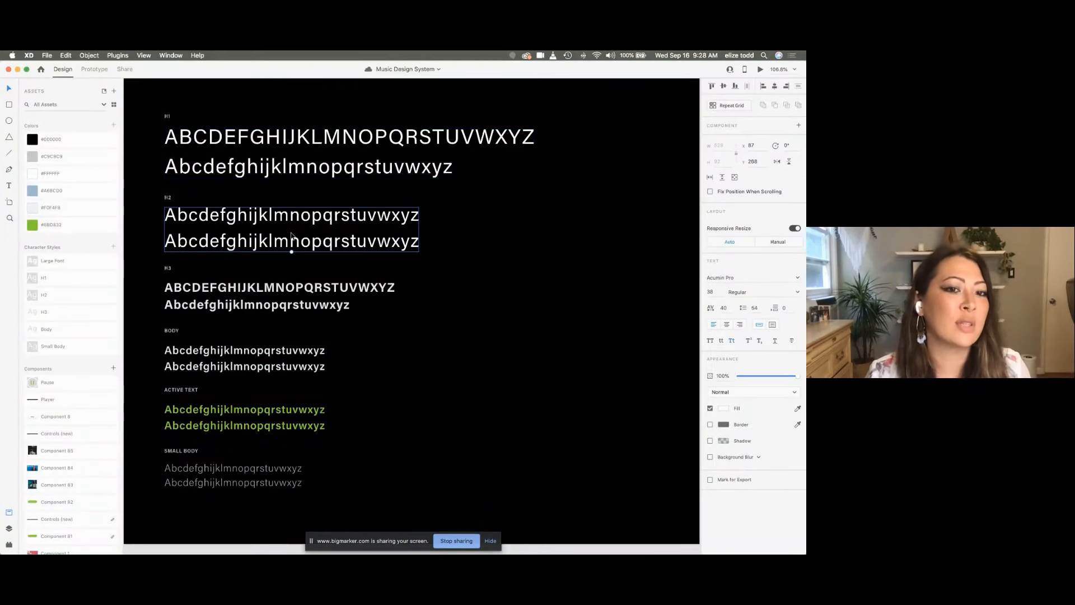
pyautogui.click(242, 362)
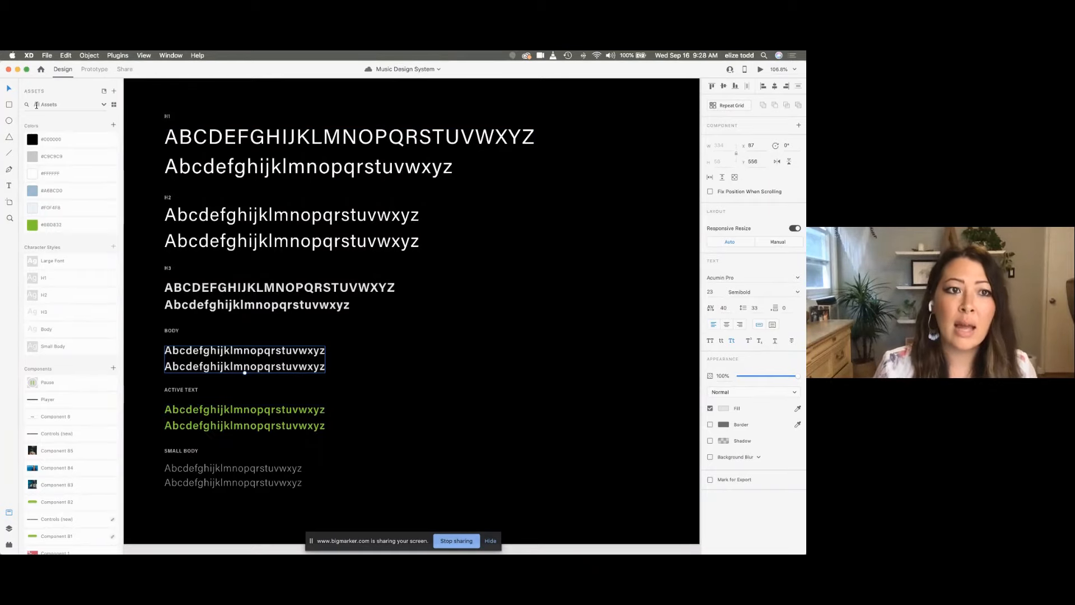
pyautogui.click(18, 69)
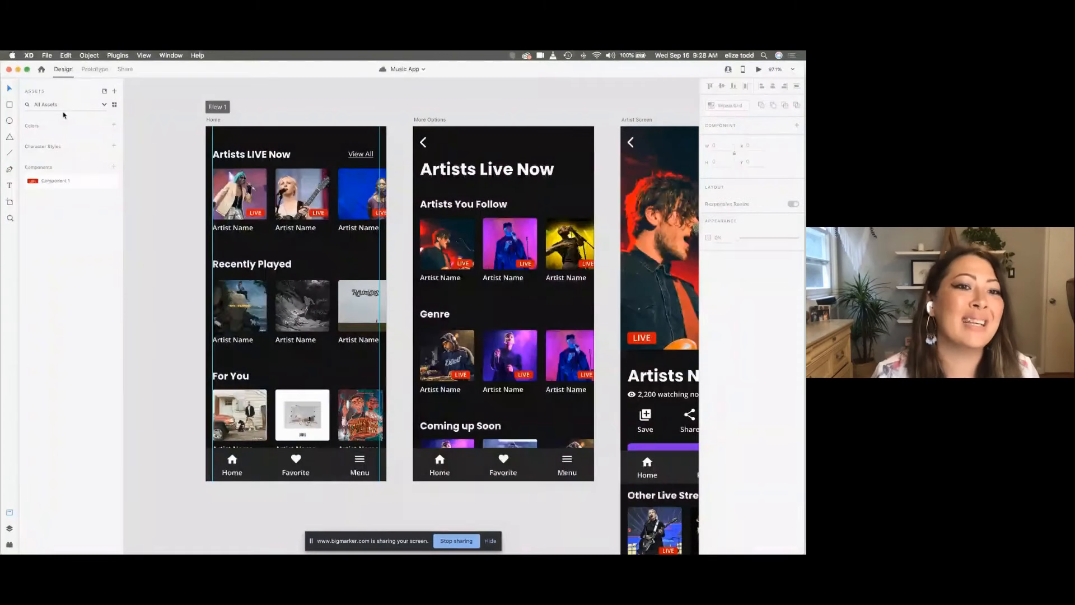
# Step: Add the "Artists LIVE Now" heading on the Home artboard to the document assets as a character style
pyautogui.click(251, 159)
pyautogui.doubleClick(251, 159)
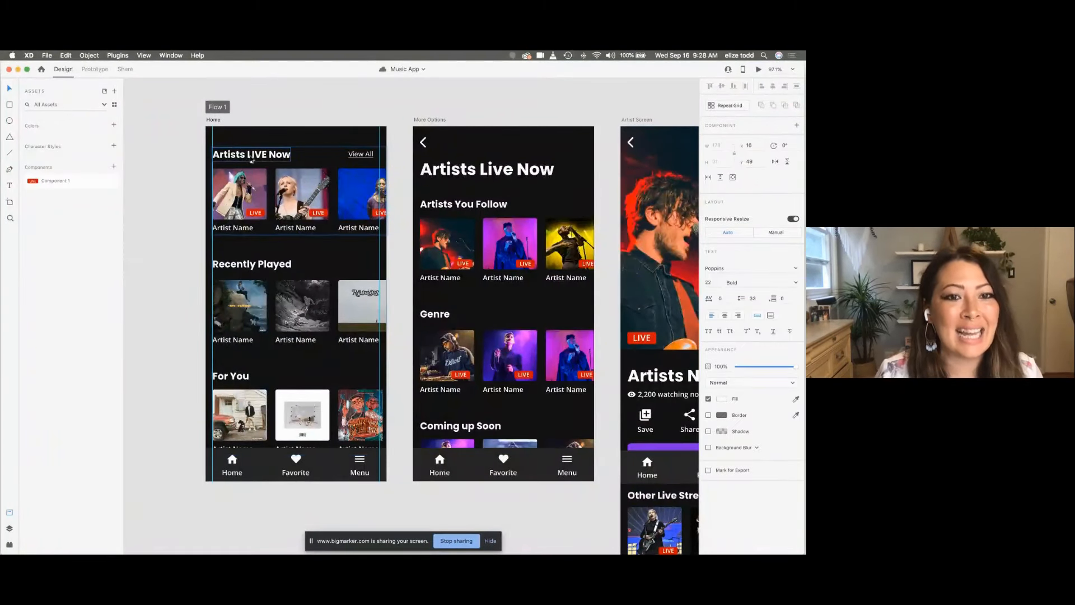
pyautogui.scroll(5, 251, 159)
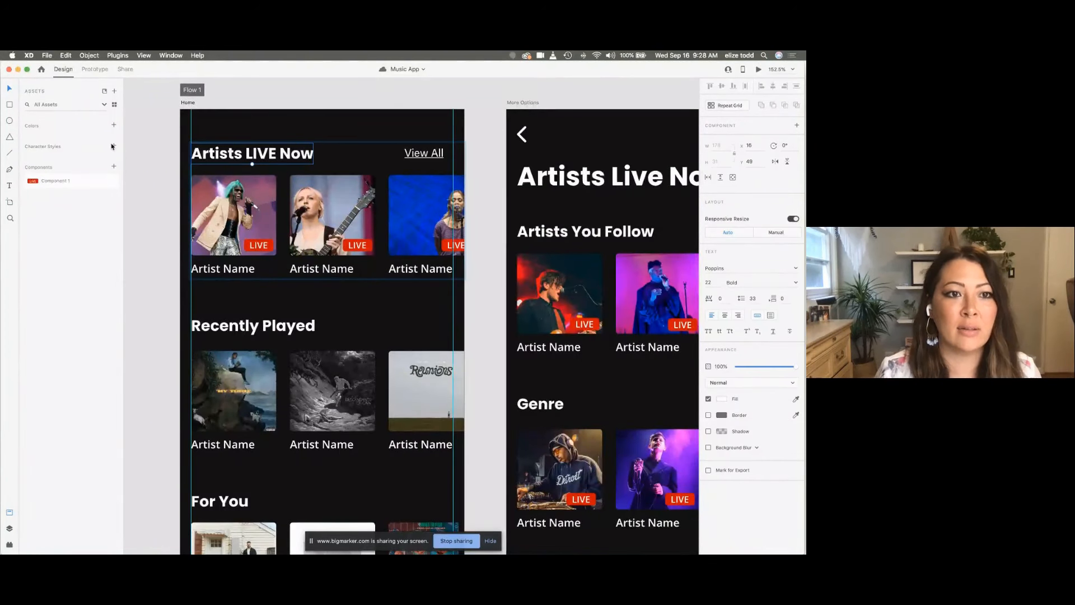
pyautogui.click(114, 146)
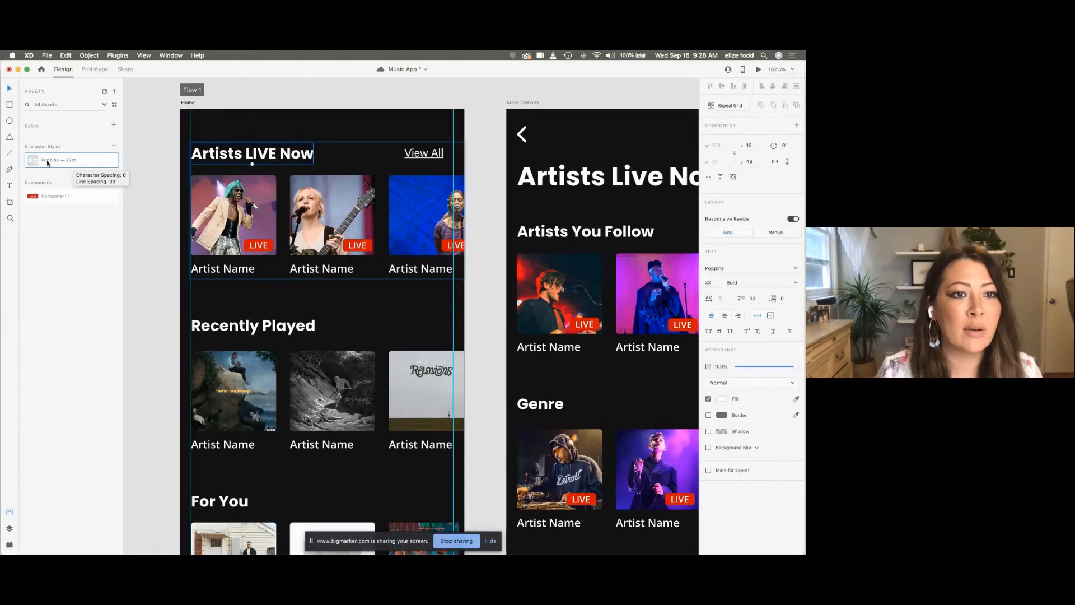
pyautogui.scroll(-5, 244, 179)
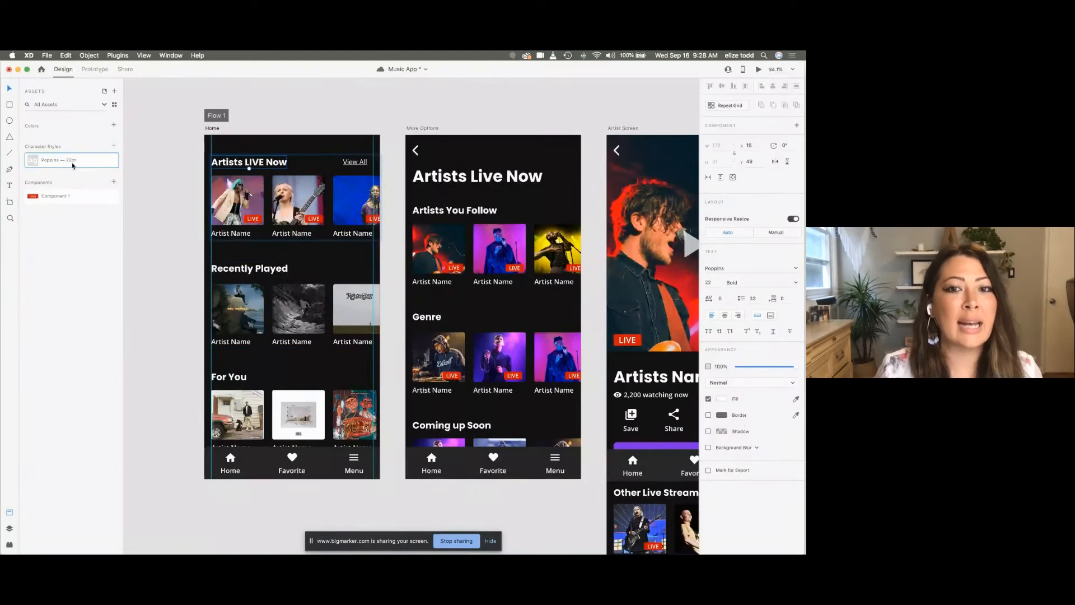
pyautogui.scroll(-2, 224, 210)
pyautogui.hscroll(5, 223, 210)
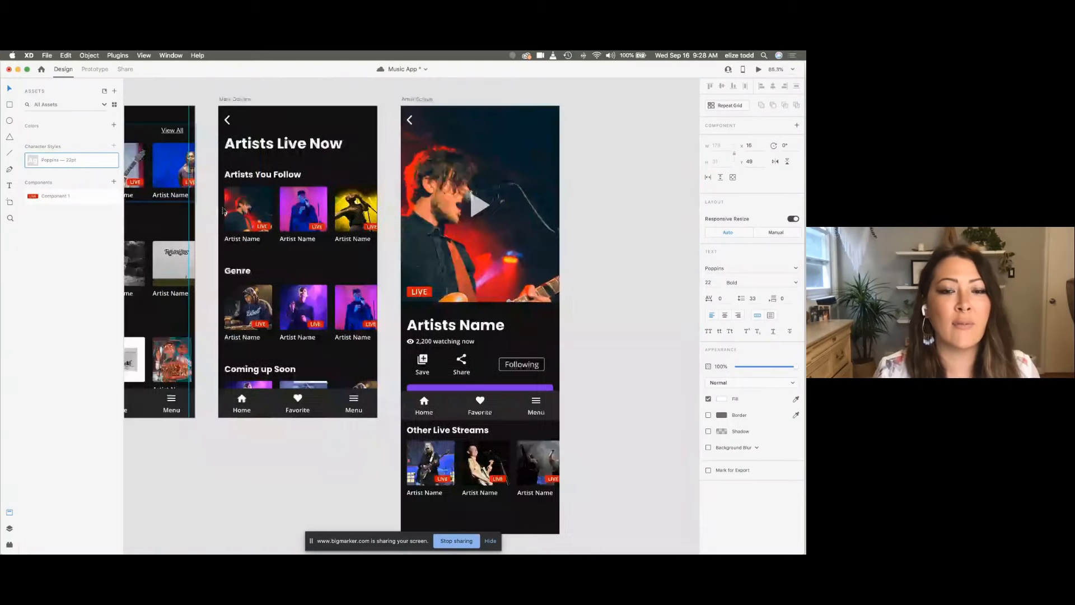
# Step: Recolour the "Artists LIVE Now" and "Recently Played" headings on the Home artboard red, one after the other
pyautogui.scroll(-3, 382, 207)
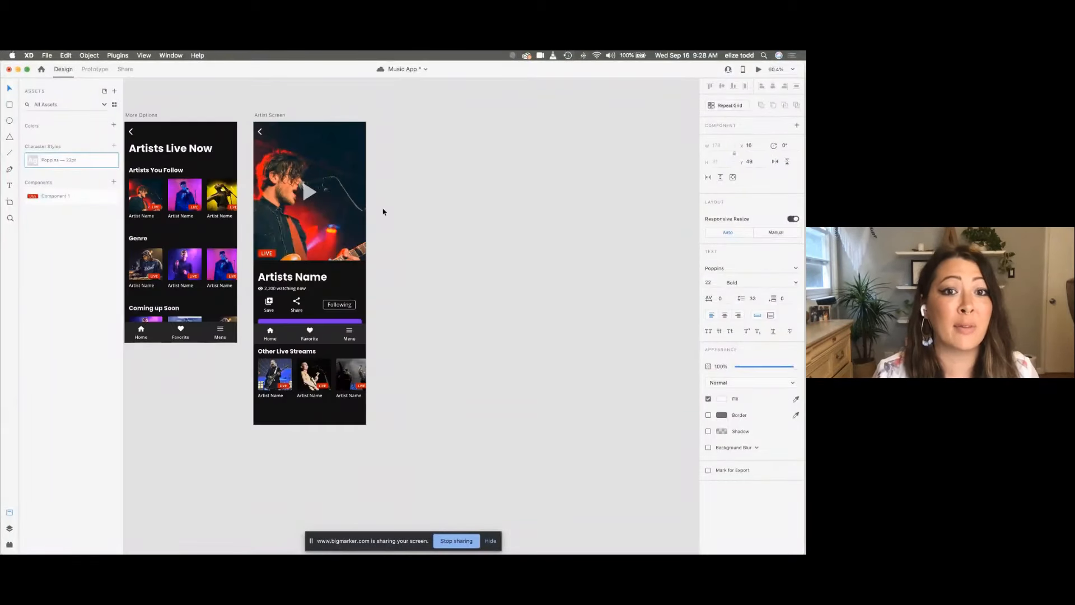
pyautogui.hscroll(-5, 383, 212)
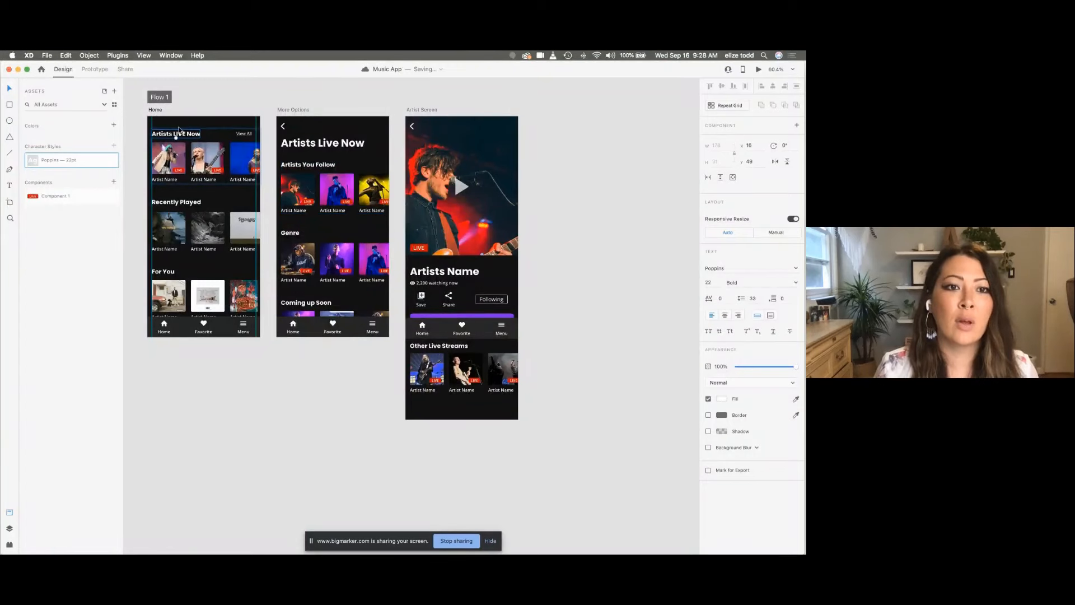
pyautogui.scroll(5, 179, 130)
pyautogui.scroll(-3, 182, 135)
pyautogui.scroll(3, 185, 139)
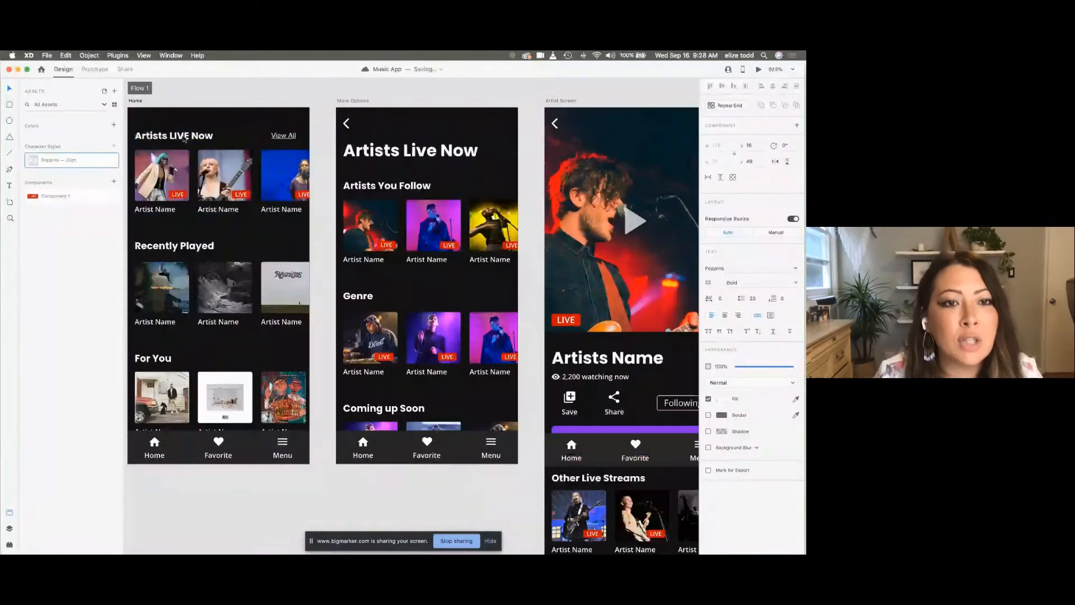
pyautogui.click(196, 135)
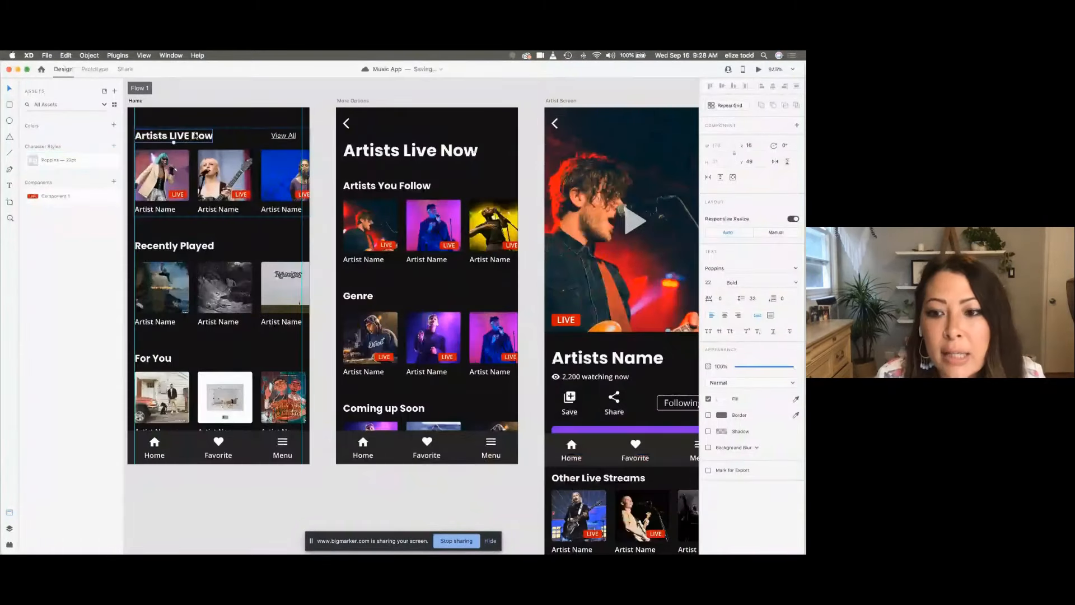
pyautogui.click(722, 398)
pyautogui.click(650, 387)
pyautogui.click(188, 248)
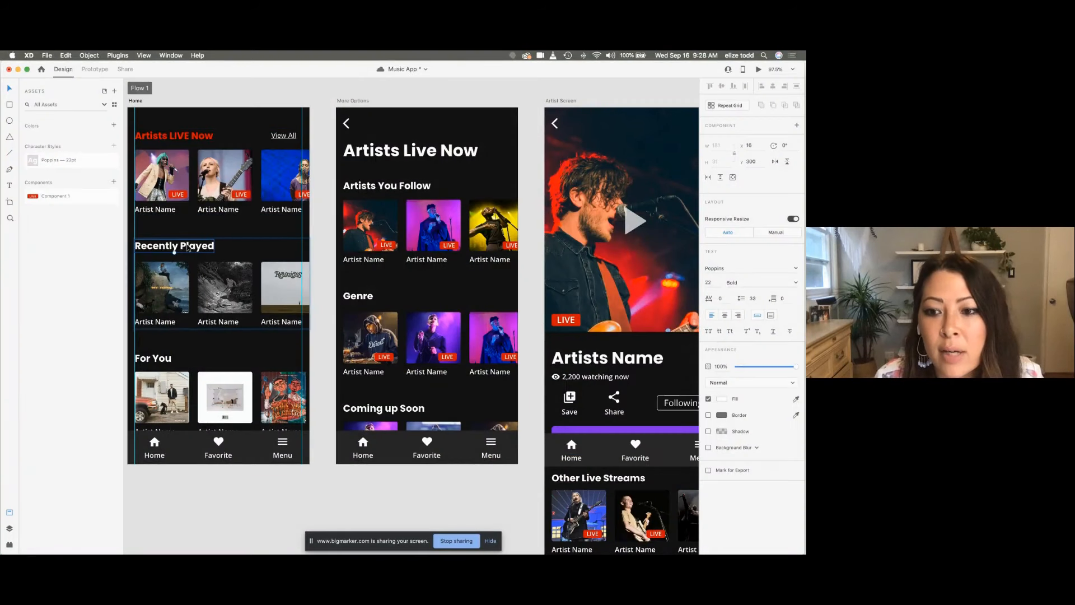
pyautogui.click(722, 398)
pyautogui.click(629, 445)
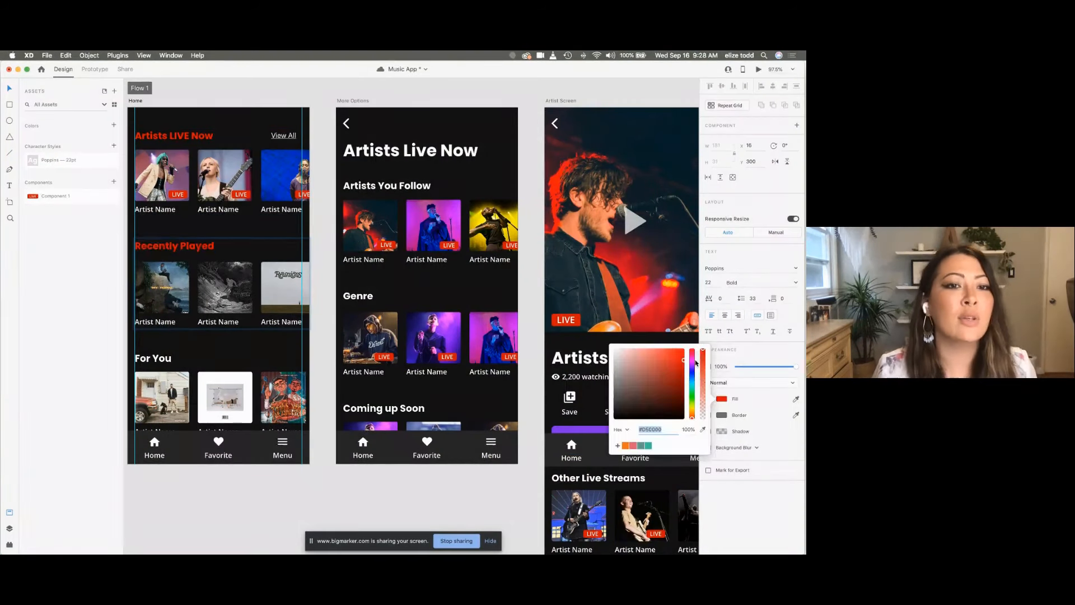
# Step: Undo the red fills on the two Home artboard headings and clear the selection
pyautogui.click(205, 293)
pyautogui.scroll(-3, 205, 293)
pyautogui.hscroll(-1, 207, 293)
pyautogui.press('super+z')
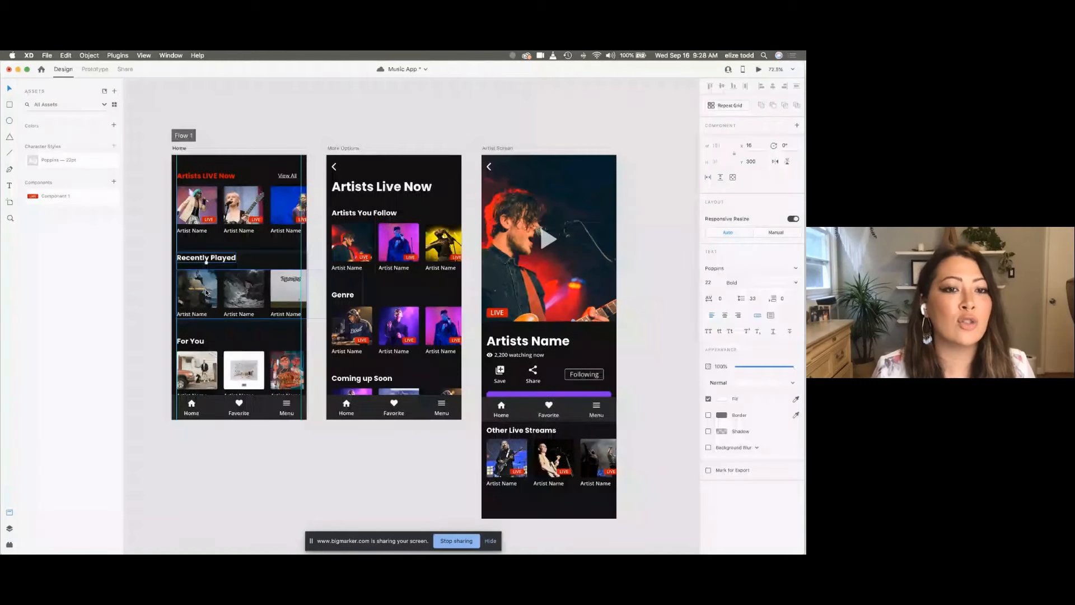
pyautogui.press('super+z')
pyautogui.press('Escape')
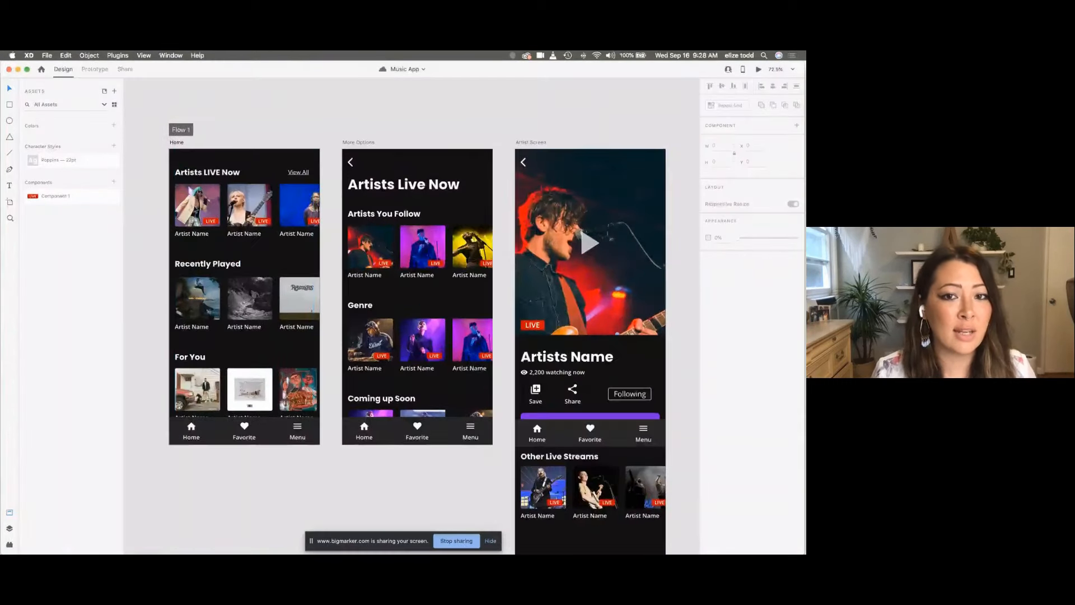
# Step: Edit the Poppins 22pt character style's colour to red and undo the change
pyautogui.scroll(2, 174, 257)
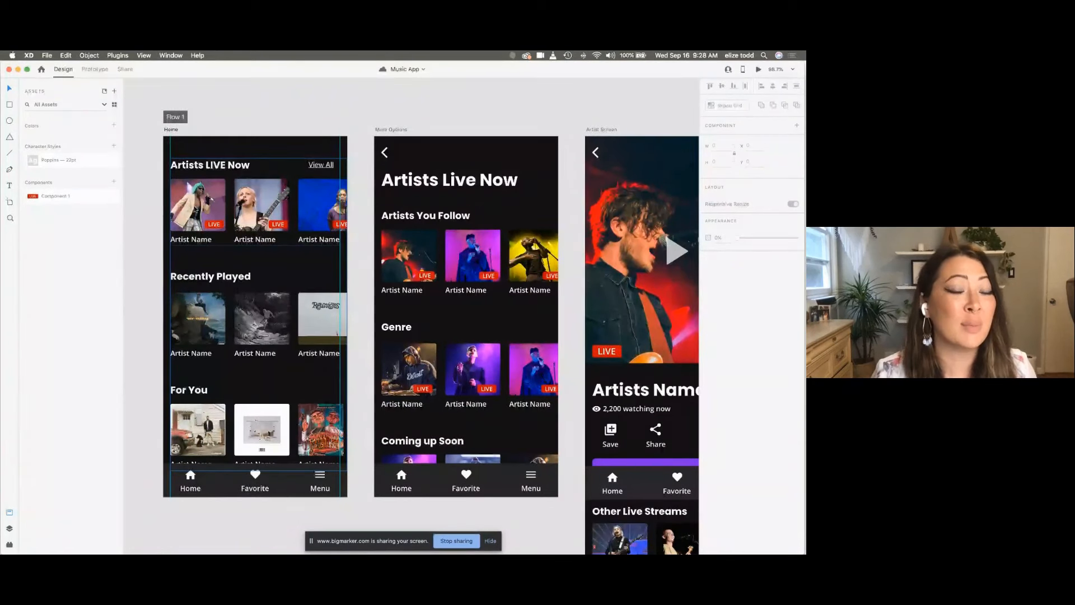
pyautogui.rightClick(58, 163)
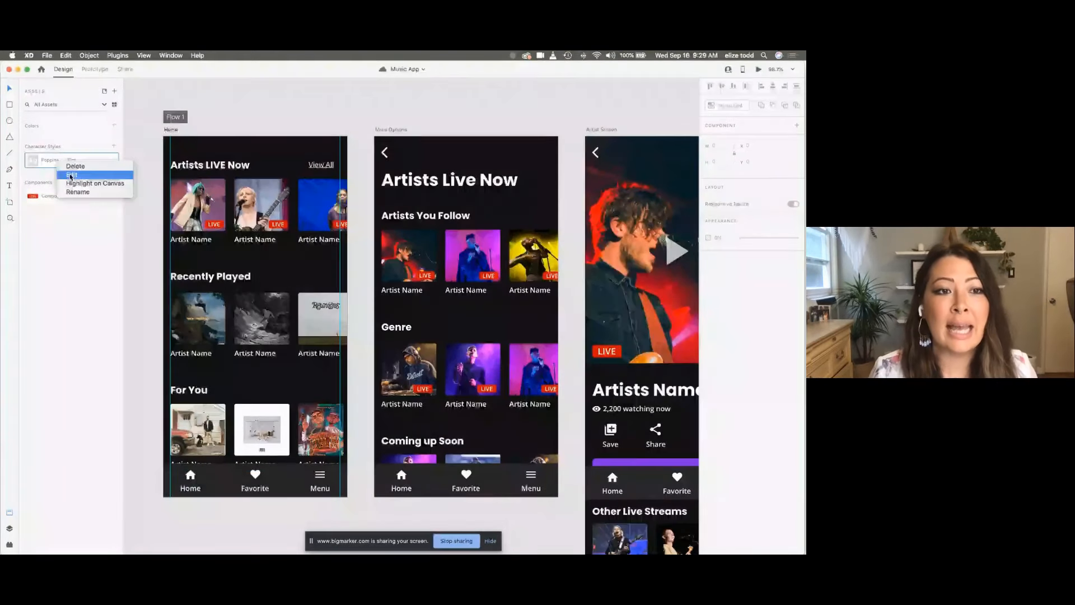
pyautogui.click(71, 175)
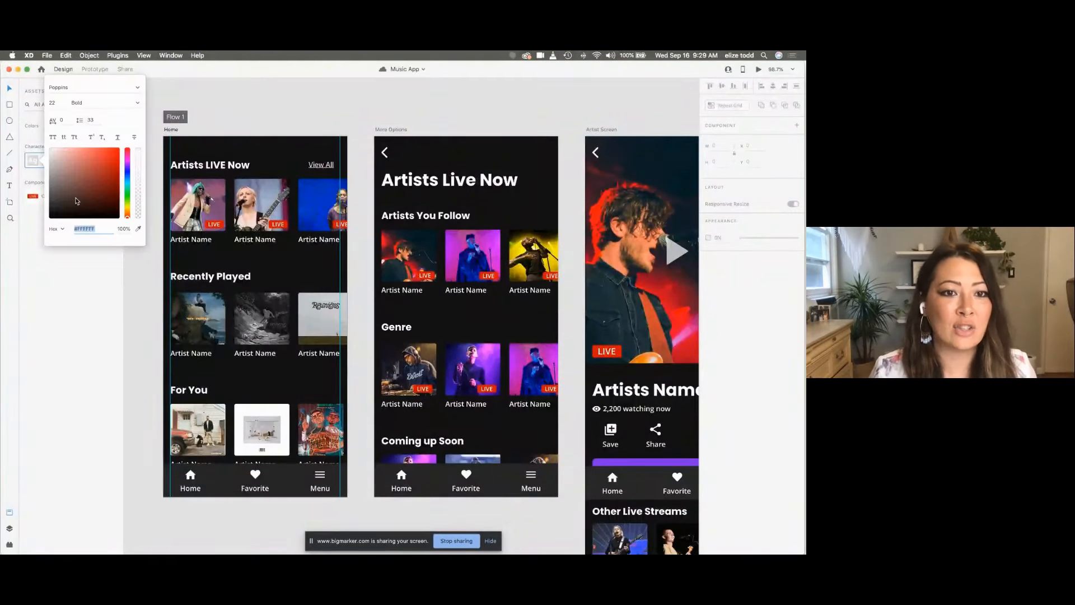
pyautogui.moveTo(75, 198); pyautogui.dragTo(123, 151)
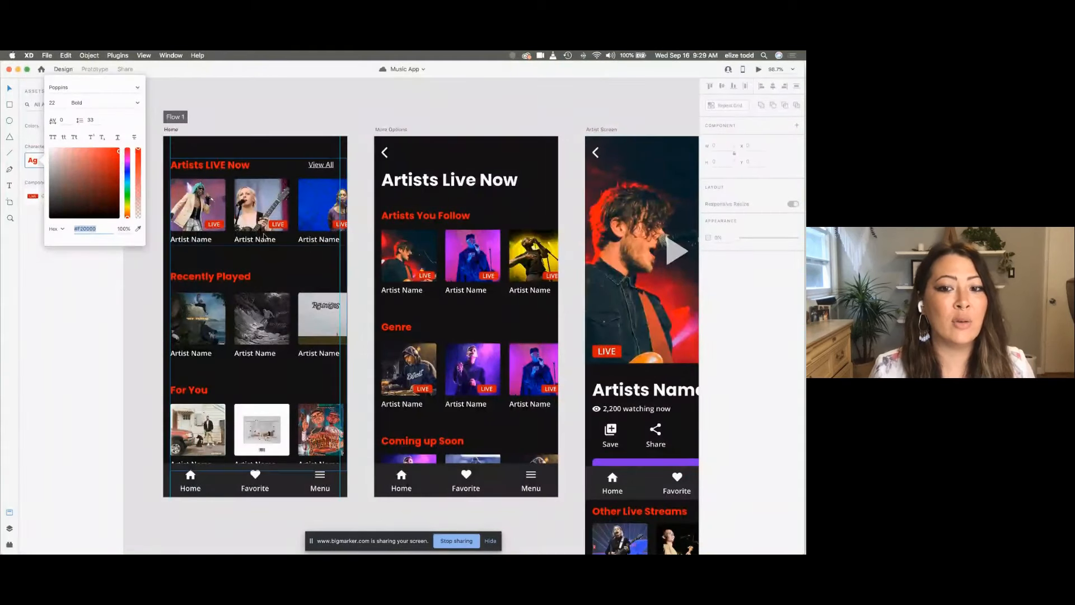
pyautogui.scroll(-4, 264, 235)
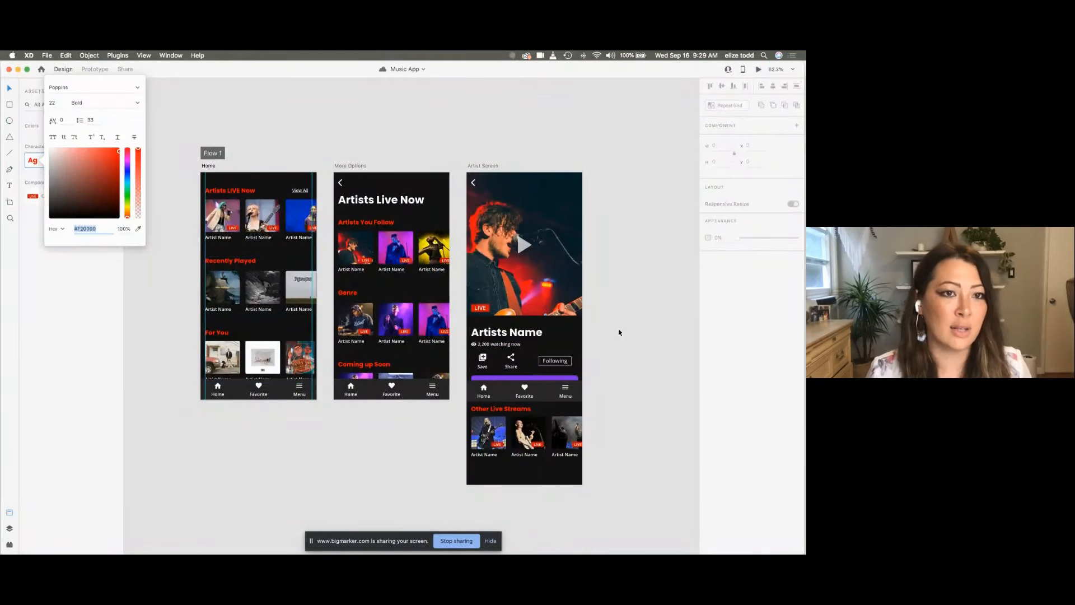
pyautogui.click(202, 119)
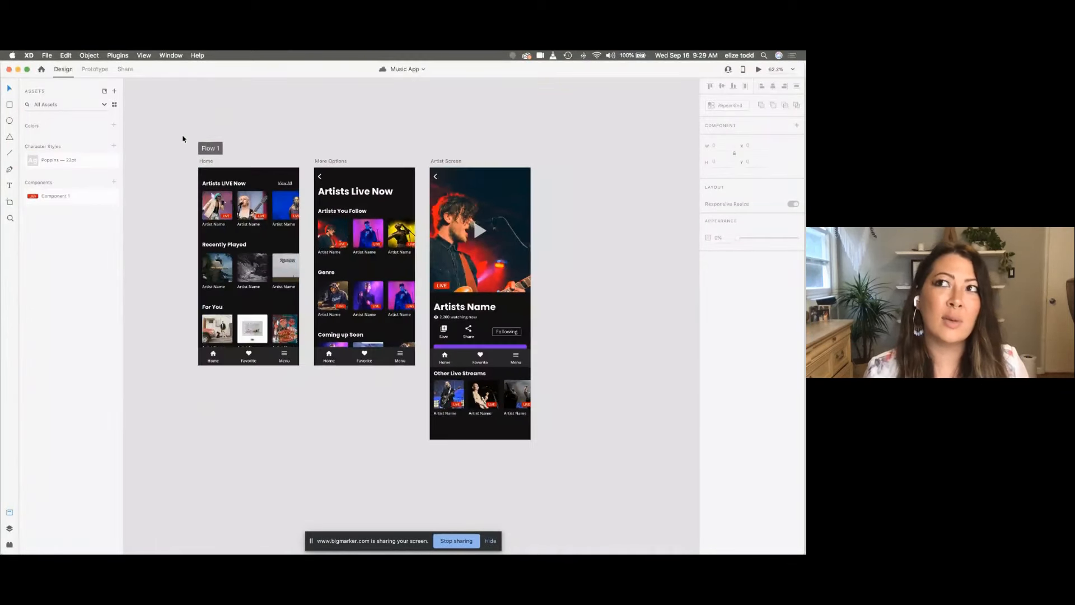
# Step: Delete the Poppins 22pt character style from the document assets
pyautogui.scroll(1, 182, 138)
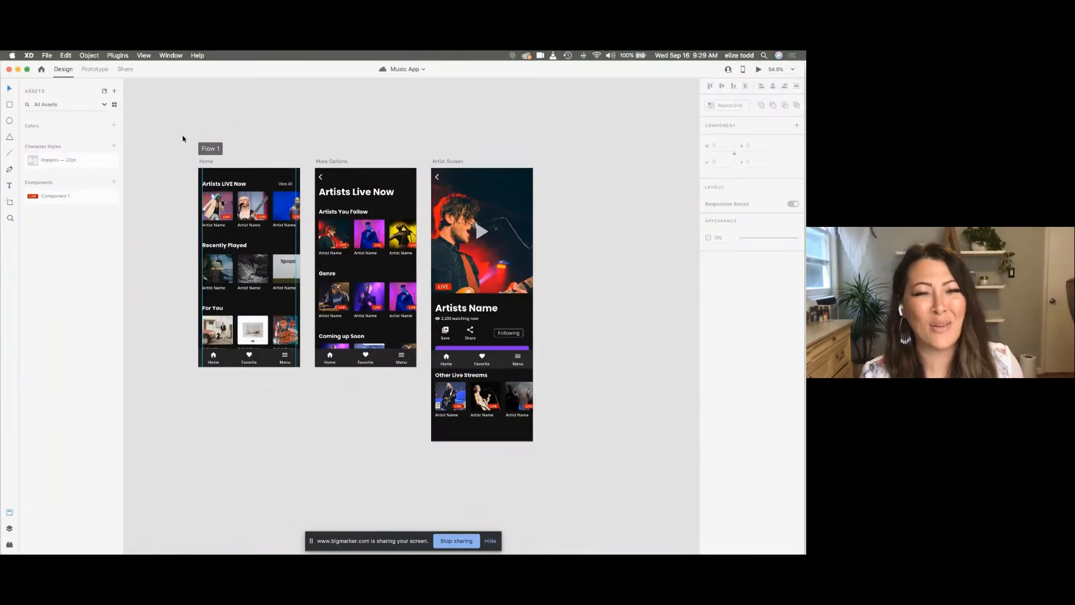
pyautogui.scroll(5, 231, 200)
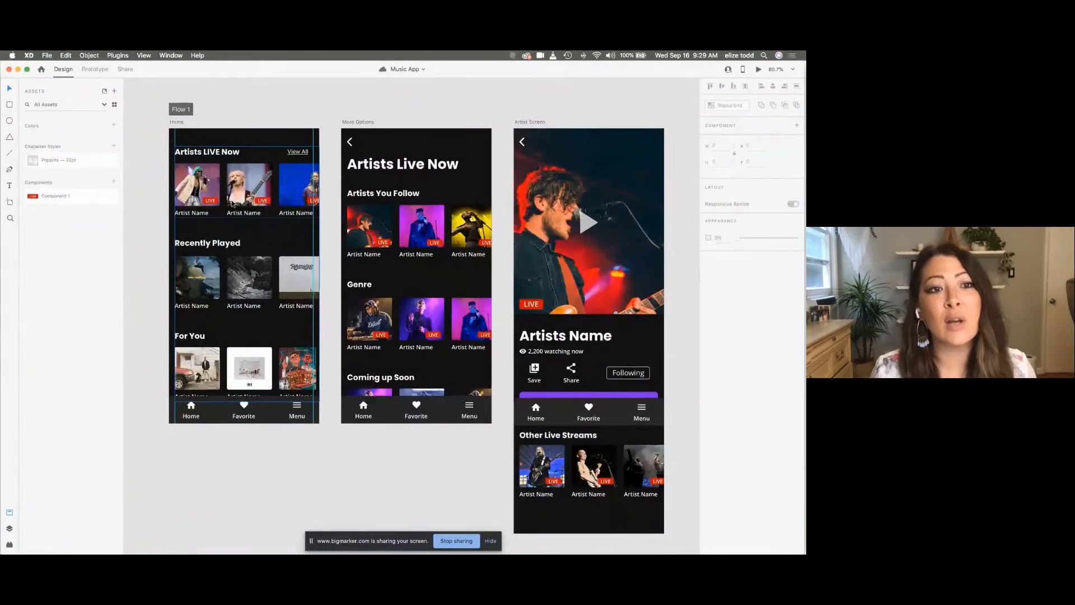
pyautogui.scroll(-5, 185, 222)
pyautogui.hscroll(-3, 184, 222)
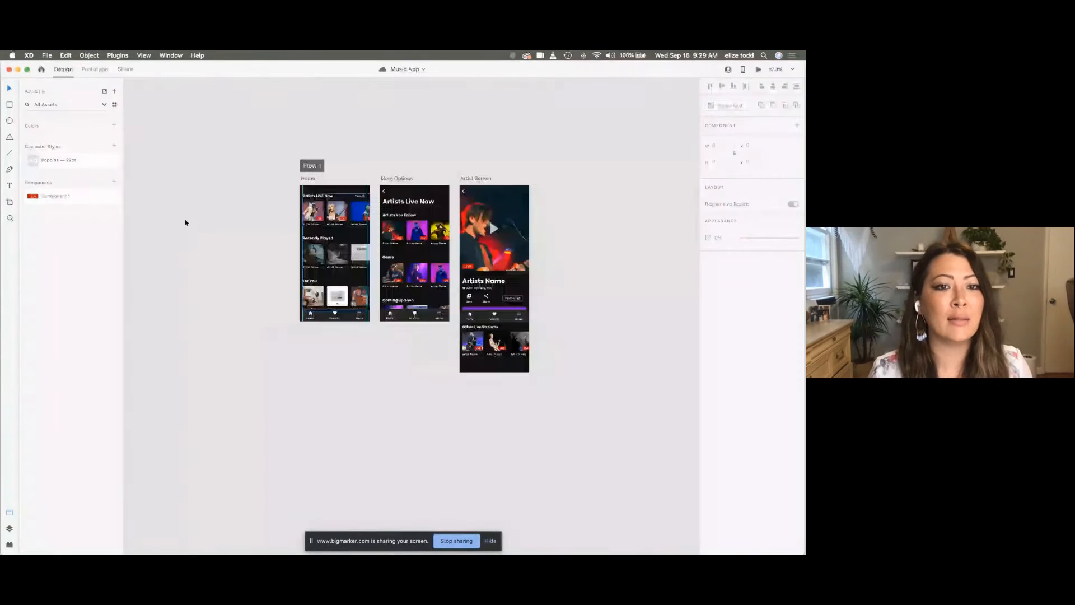
pyautogui.hscroll(-5, 184, 222)
pyautogui.scroll(3, 185, 222)
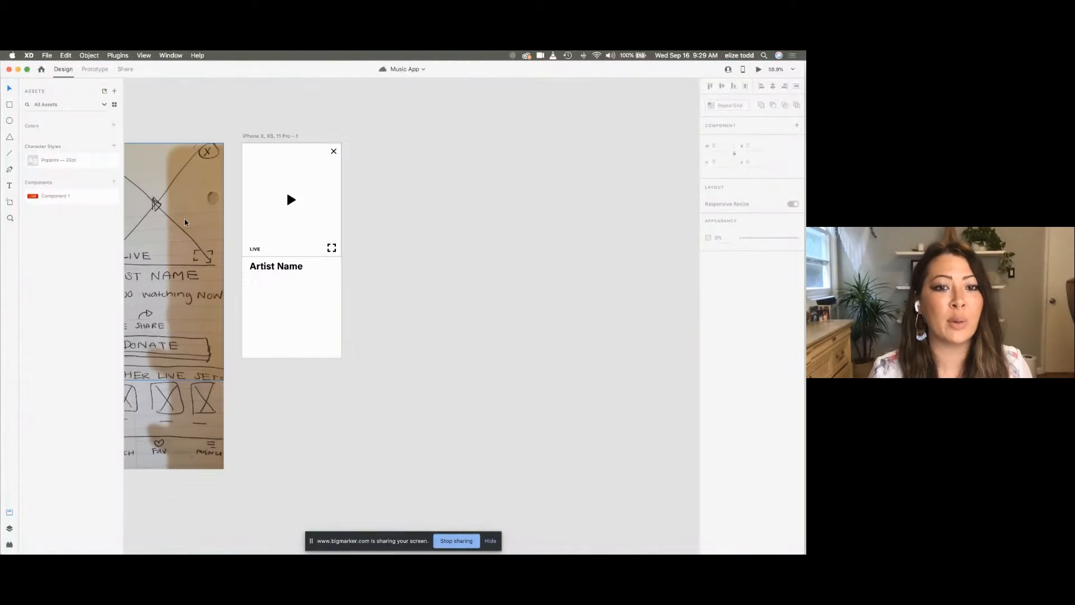
pyautogui.scroll(3, 185, 223)
pyautogui.hscroll(2, 261, 305)
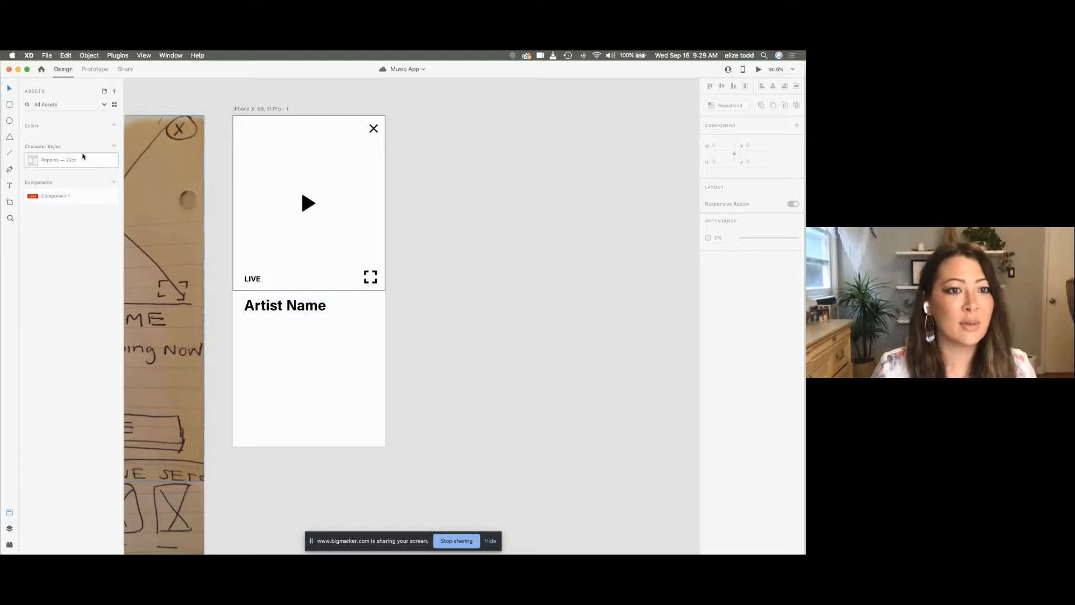
pyautogui.rightClick(84, 160)
pyautogui.click(96, 166)
# Step: Save the formatting of the "Artist Name" text on the iPhone wireframe as a character style named H1
pyautogui.click(263, 311)
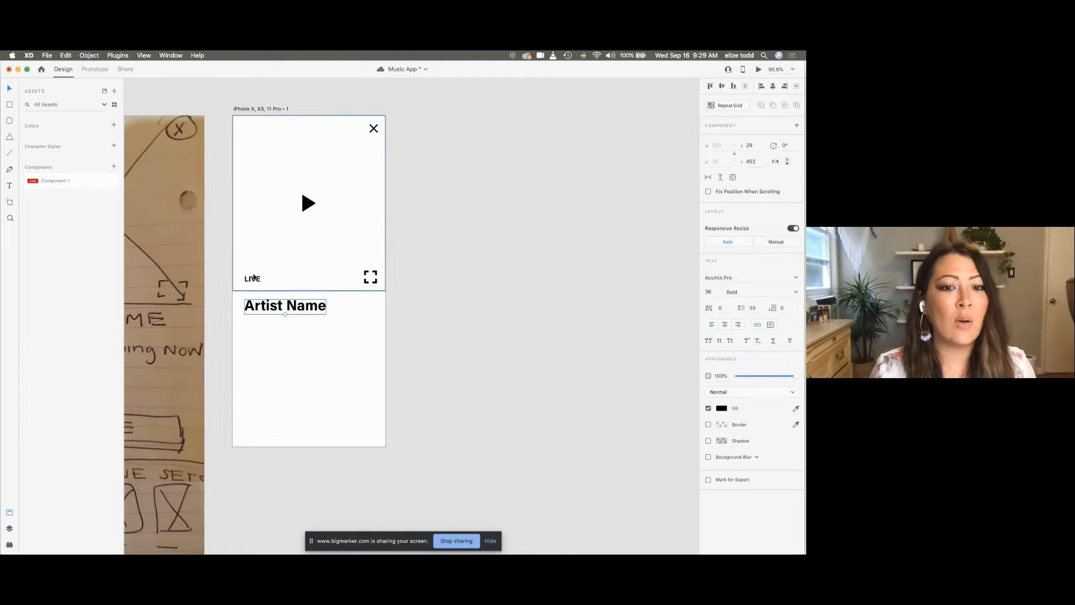
pyautogui.scroll(5, 242, 258)
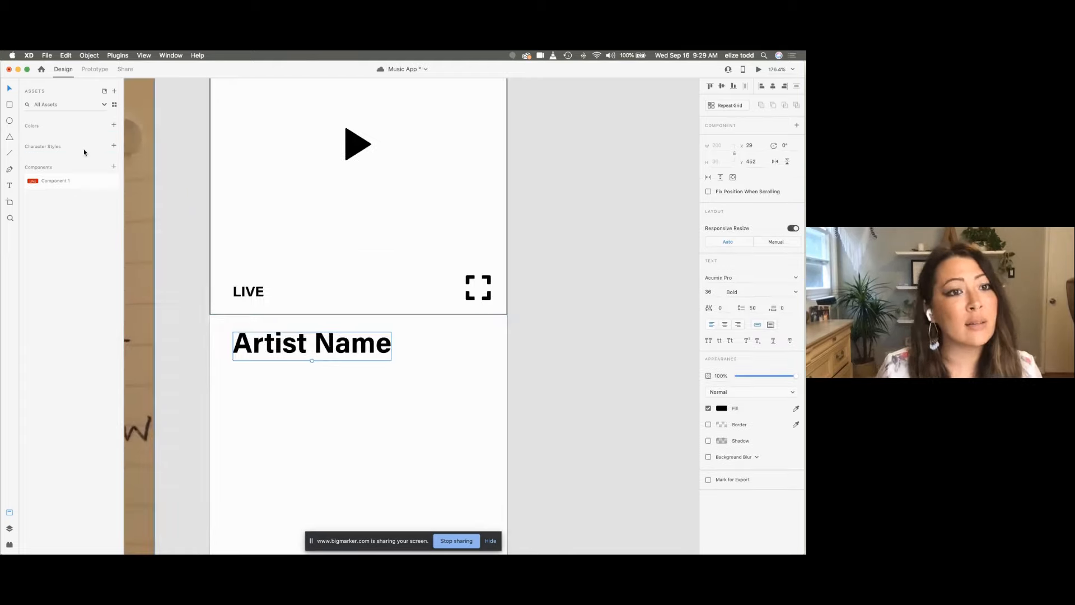
pyautogui.click(113, 147)
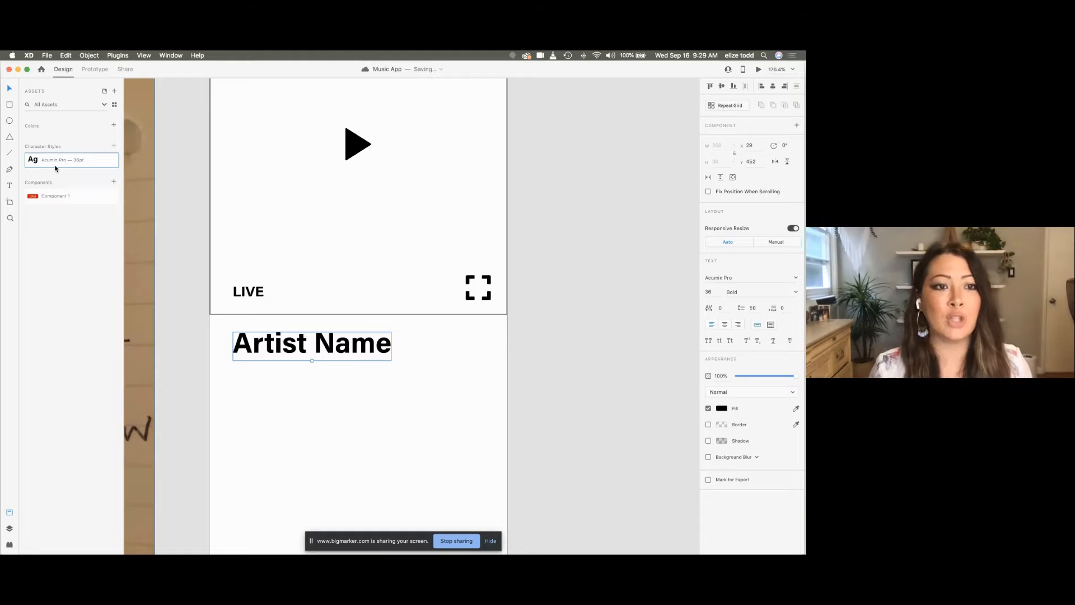
pyautogui.rightClick(45, 163)
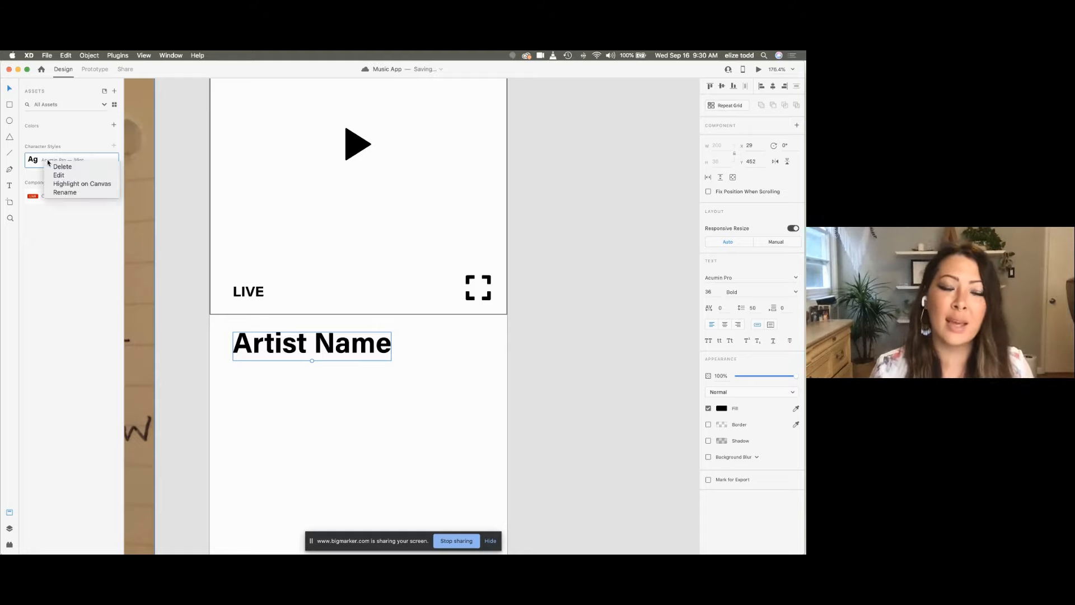
pyautogui.click(64, 192)
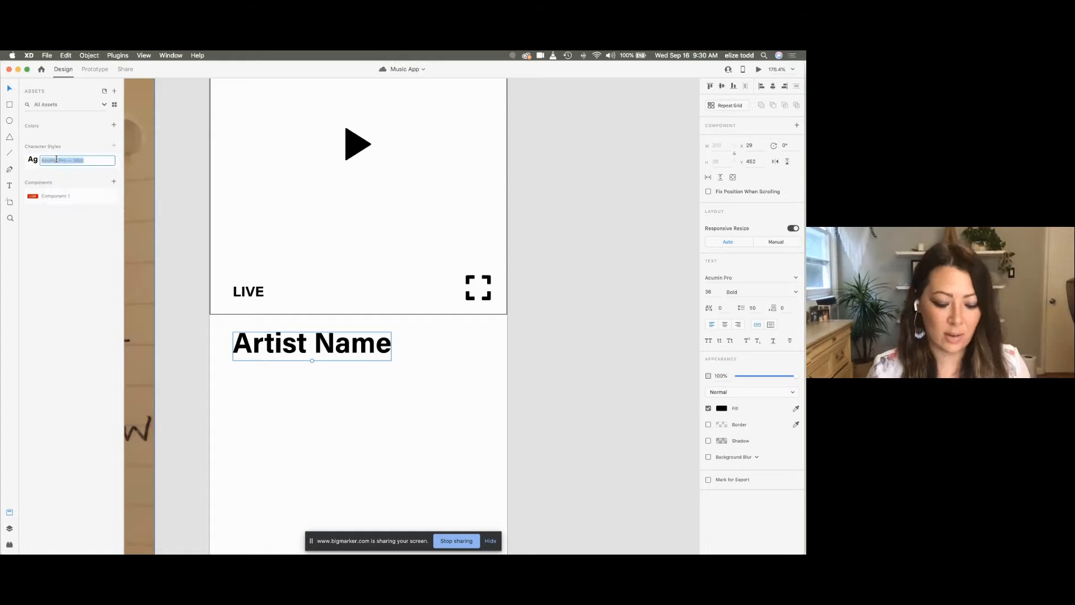
pyautogui.write('H1')
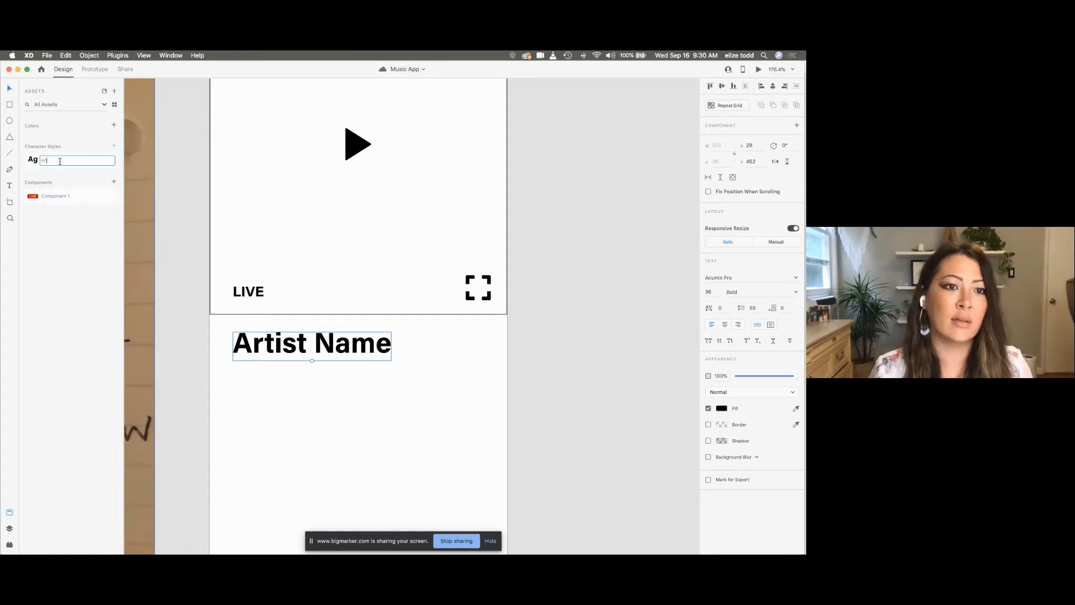
pyautogui.click(266, 194)
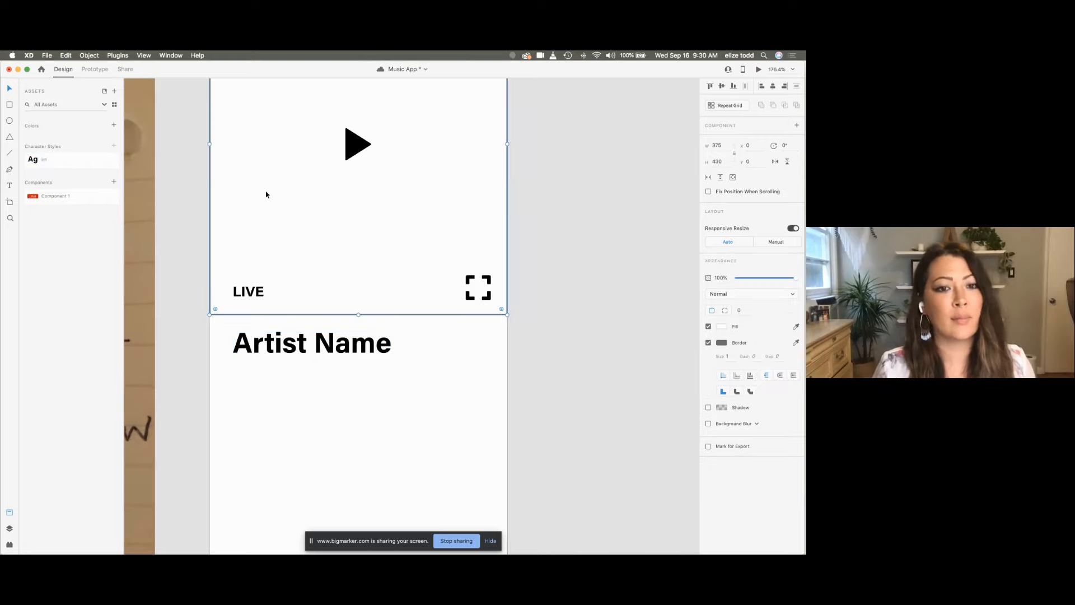
# Step: Replace the "Artist Name" heading text on the wireframe with a performer's full name
pyautogui.scroll(-3, 314, 300)
pyautogui.click(297, 330)
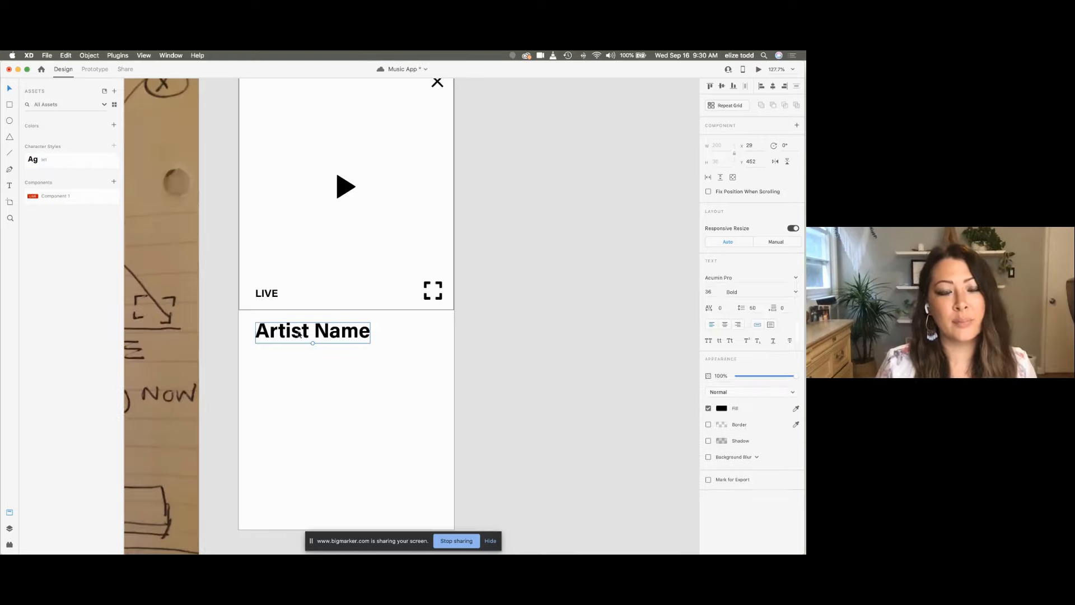
pyautogui.scroll(-2, 298, 331)
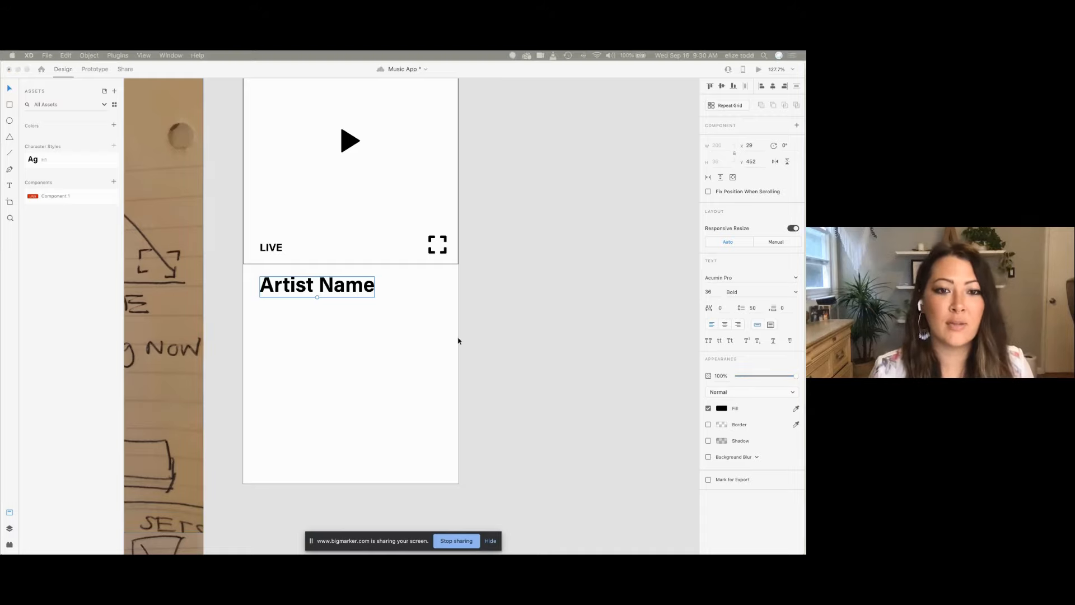
pyautogui.click(327, 284)
pyautogui.doubleClick(320, 286)
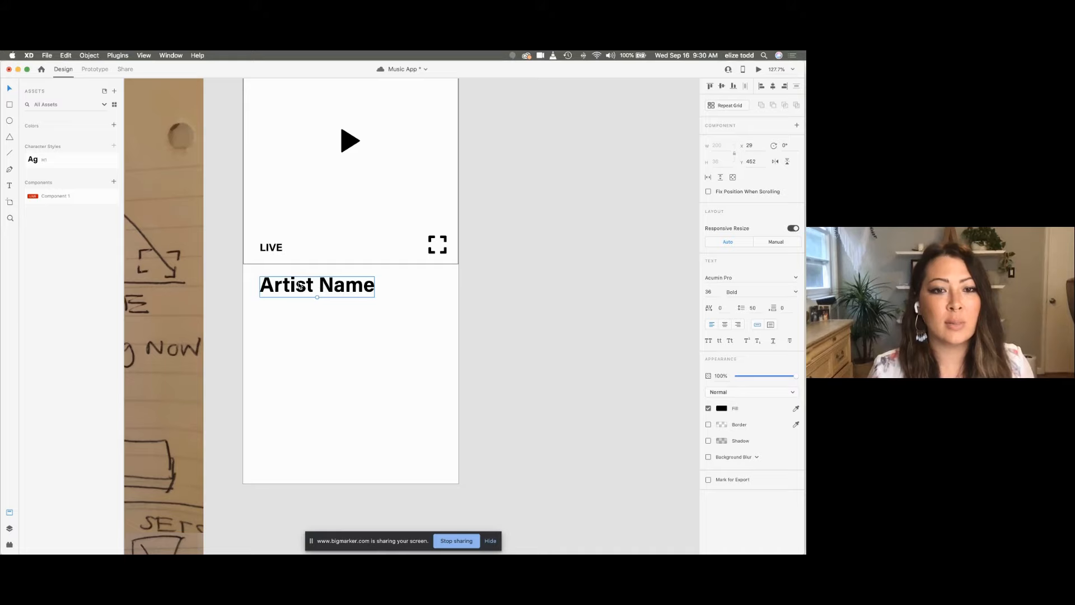
pyautogui.press('super+a')
pyautogui.write('George Bluth')
pyautogui.press('Escape')
pyautogui.press('Escape')
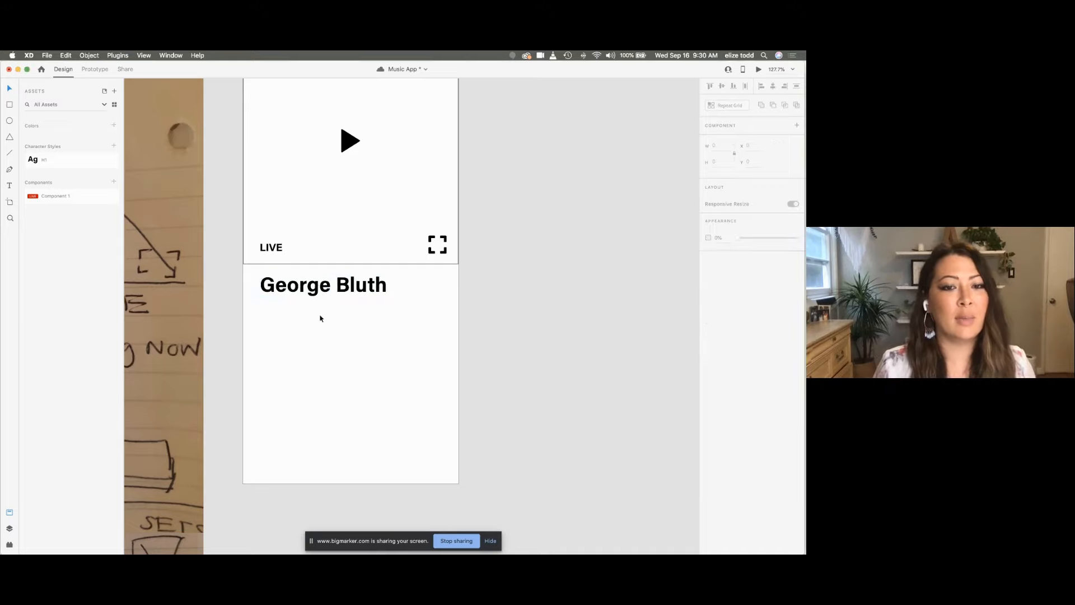
# Step: Examine the hand-drawn sketch's content below the artist name alongside the iPhone wireframe
pyautogui.scroll(-2, 319, 318)
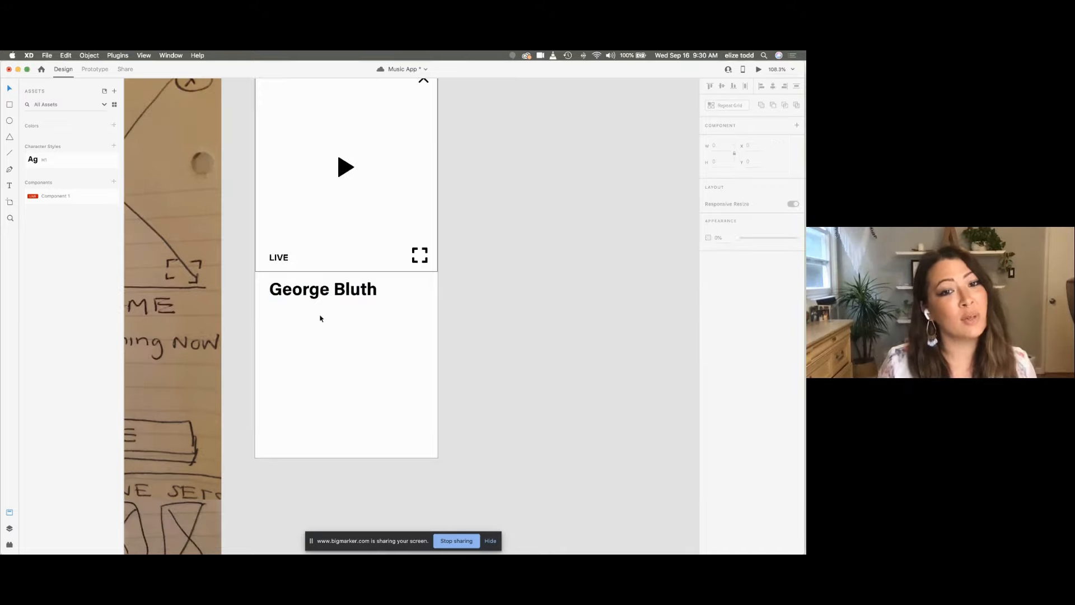
pyautogui.scroll(-4, 314, 307)
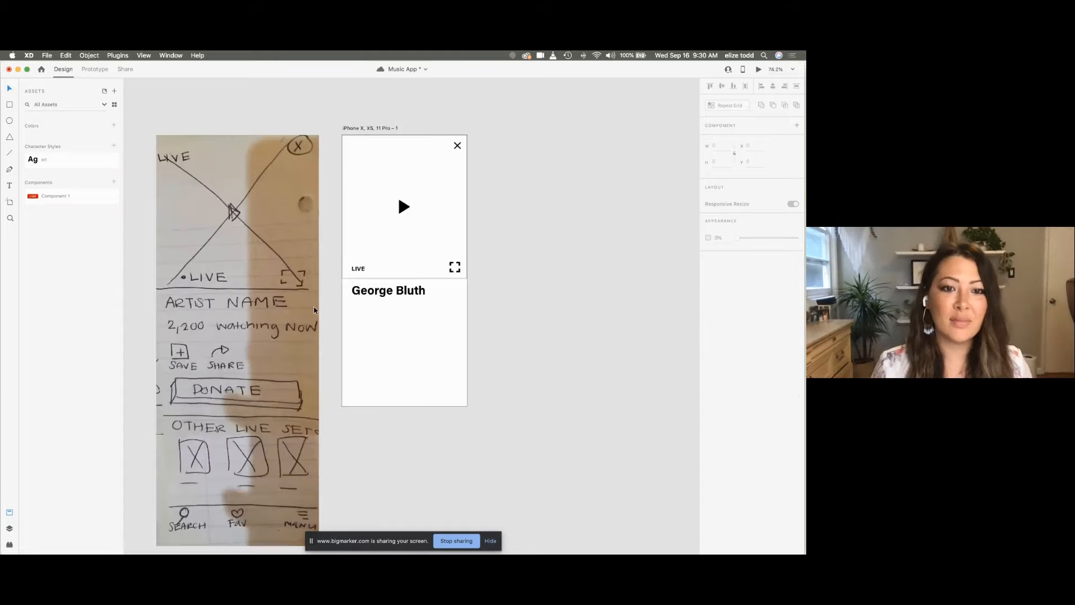
pyautogui.scroll(-2, 399, 293)
pyautogui.scroll(4, 223, 307)
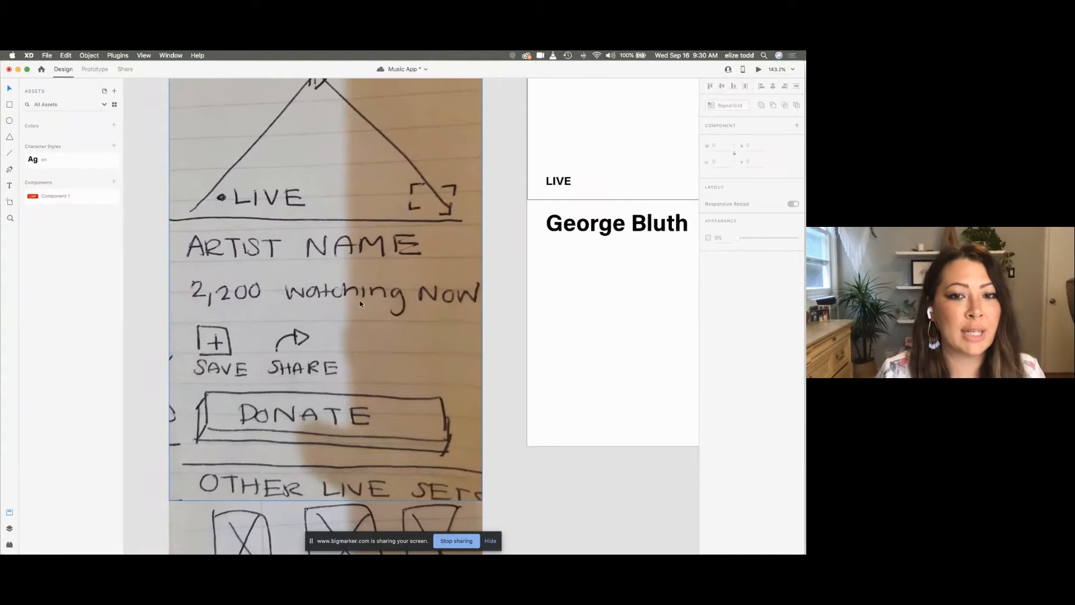
pyautogui.scroll(-2, 439, 301)
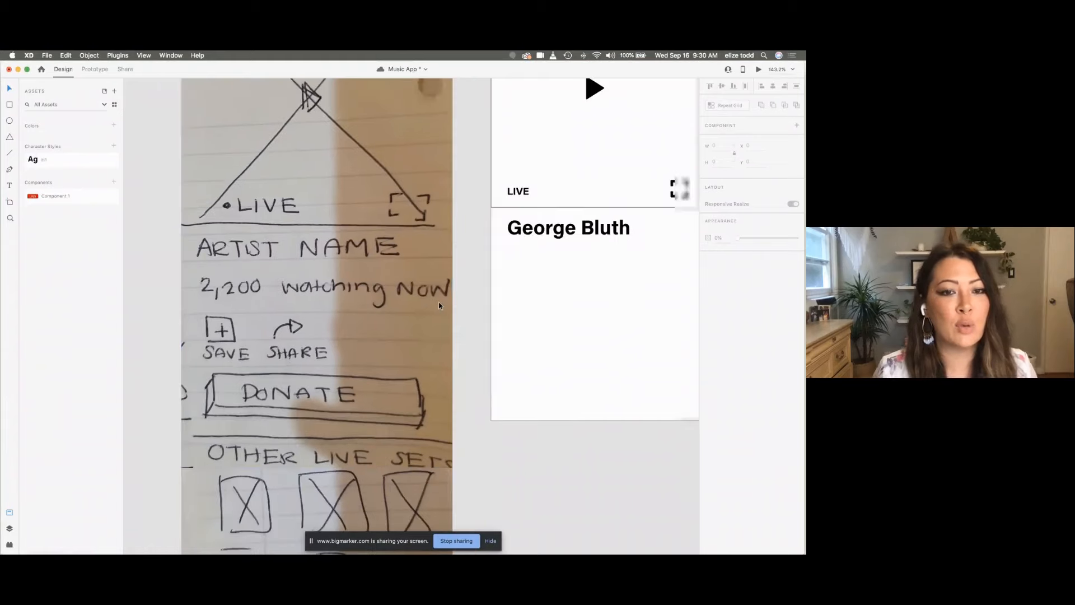
pyautogui.scroll(-2, 438, 301)
pyautogui.scroll(1, 484, 242)
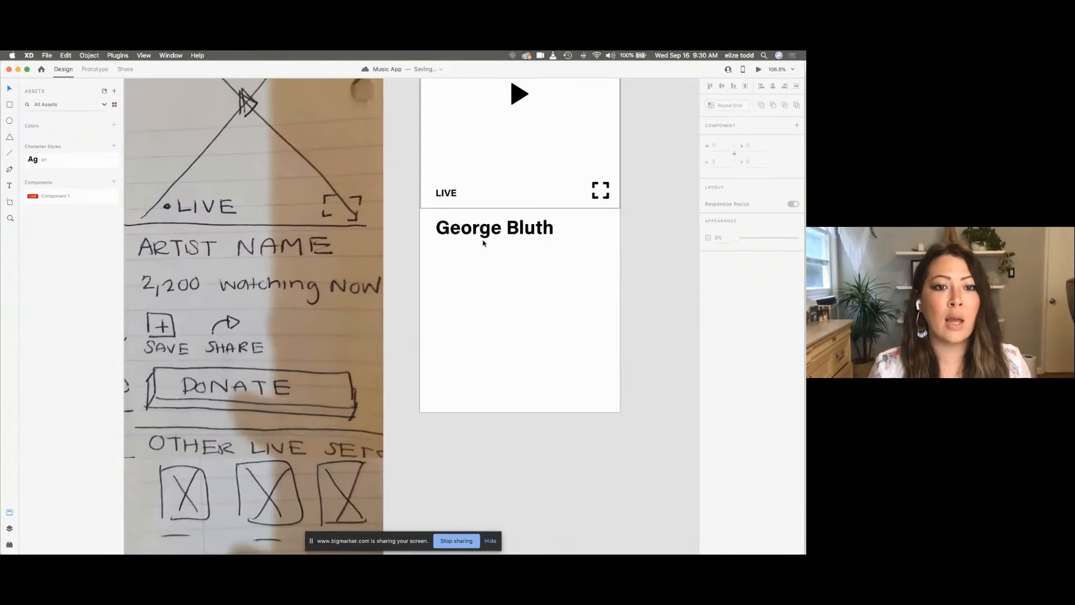
pyautogui.scroll(1, 483, 240)
pyautogui.moveTo(475, 230); pyautogui.dragTo(475, 262)
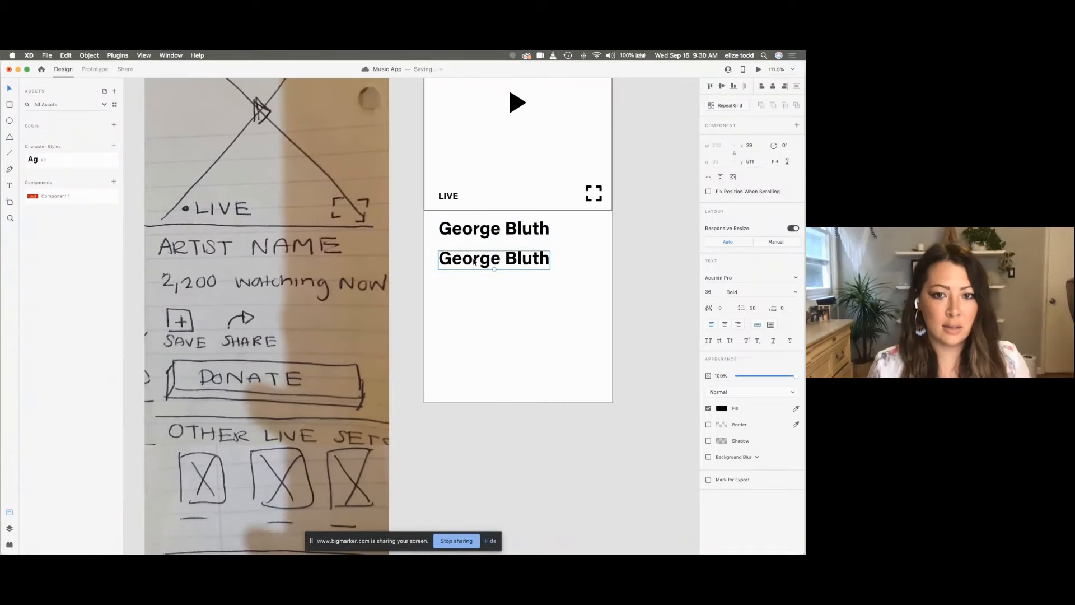
pyautogui.press('super+z')
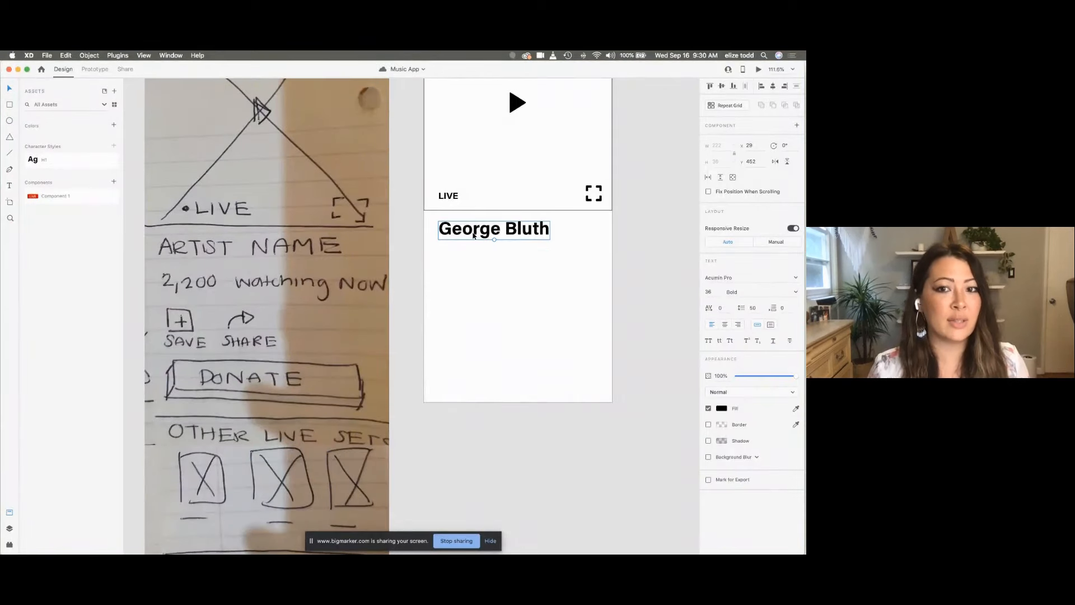
# Step: Duplicate the artist name heading directly below itself and change the copy's text to "2,200 Watching Now"
pyautogui.scroll(3, 509, 252)
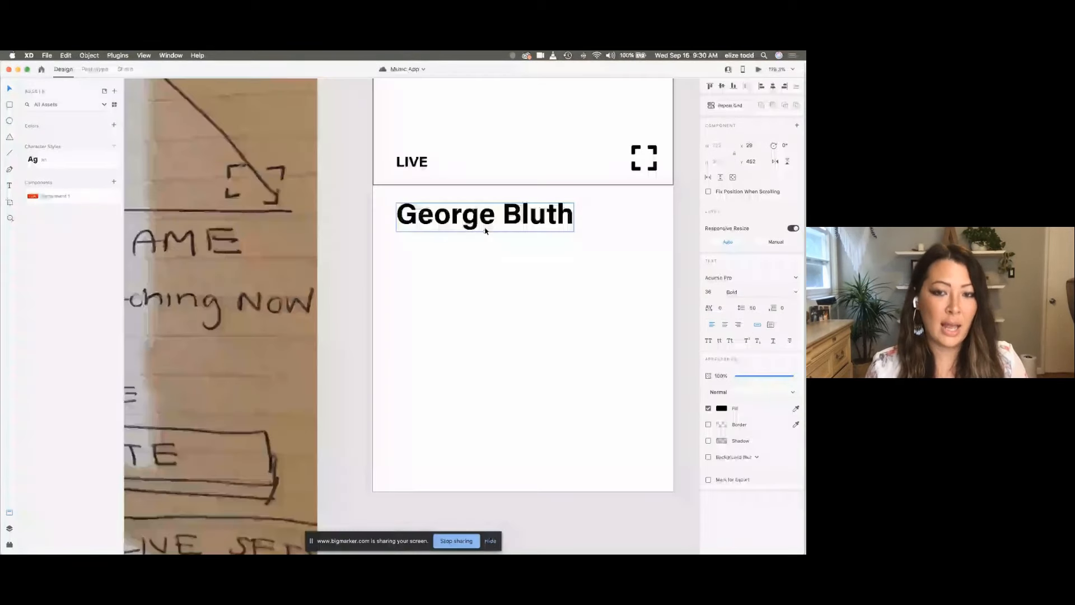
pyautogui.moveTo(485, 230); pyautogui.dragTo(478, 259)
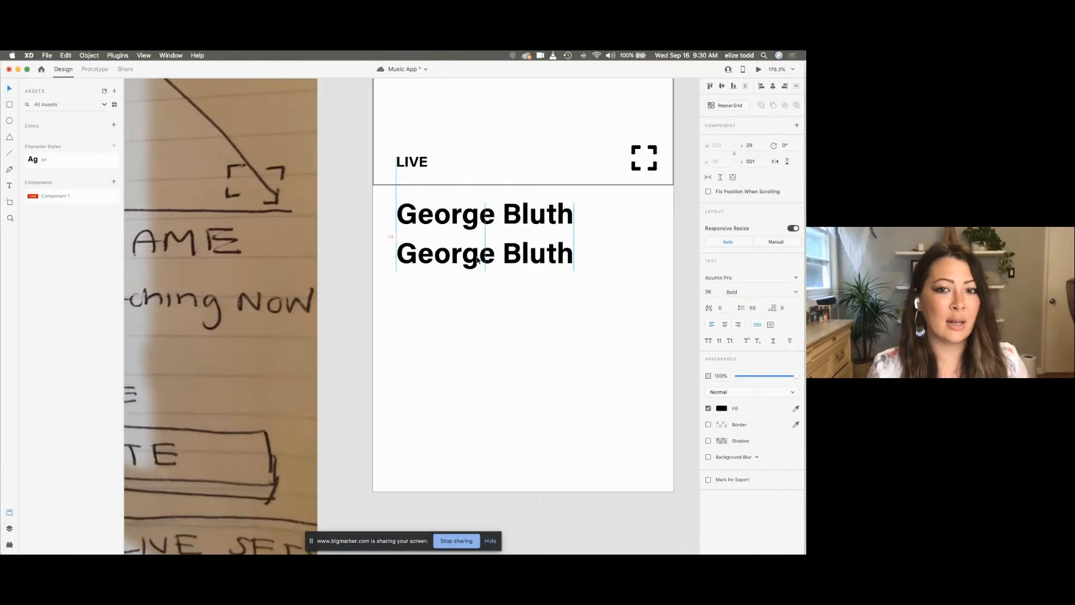
pyautogui.scroll(-3, 477, 258)
pyautogui.doubleClick(489, 258)
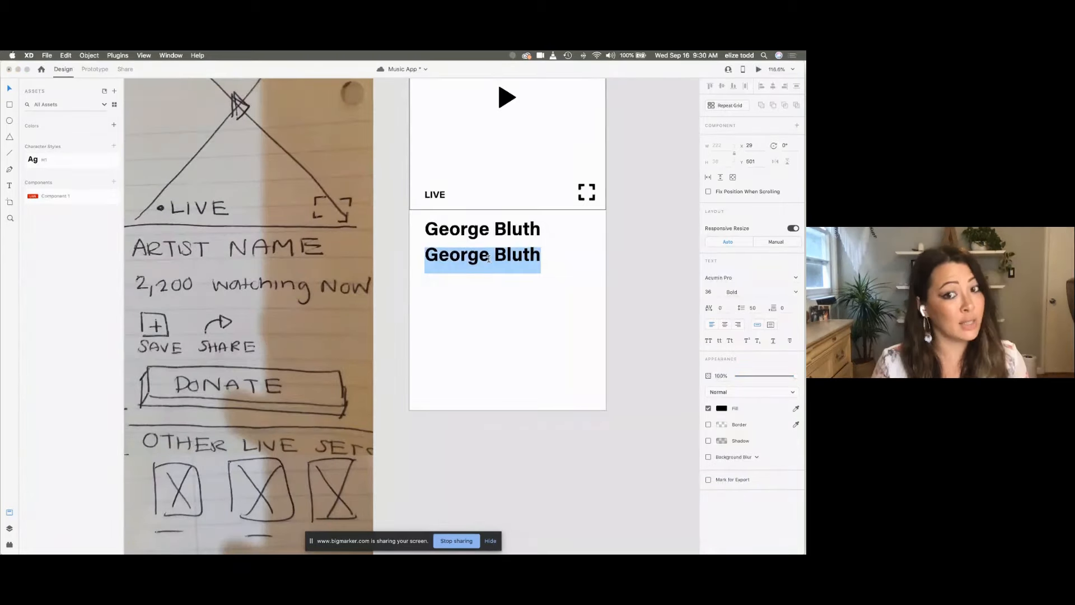
pyautogui.write('2,')
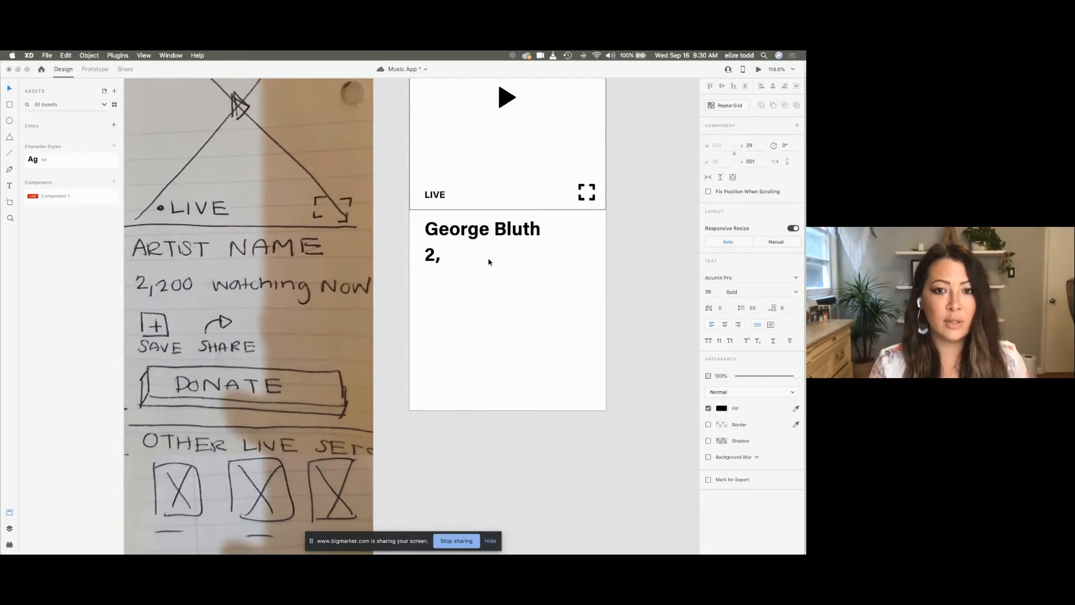
pyautogui.write('200 Watch')
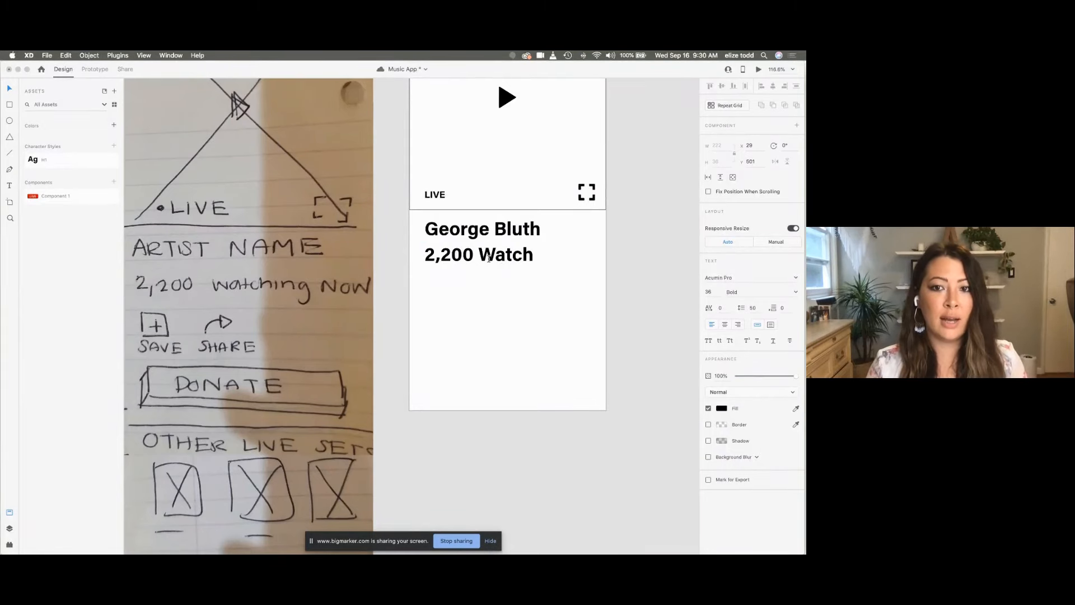
pyautogui.write('ing Now')
pyautogui.press('Escape')
# Step: Reduce the "2,200 Watching Now" text to size 12 and place it closely beneath the artist name heading
pyautogui.scroll(-2, 485, 305)
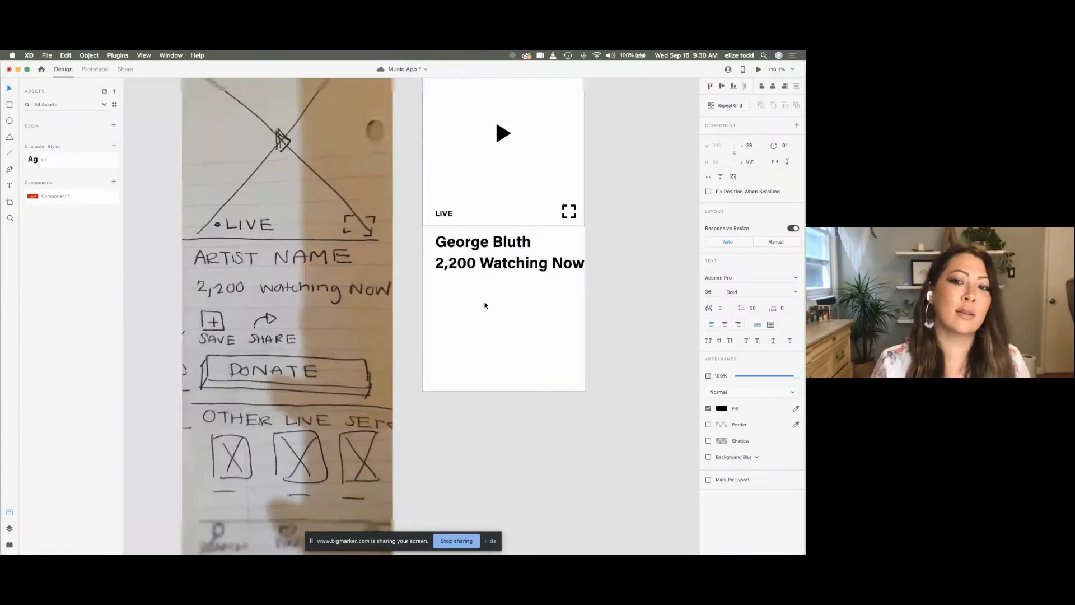
pyautogui.scroll(5, 485, 305)
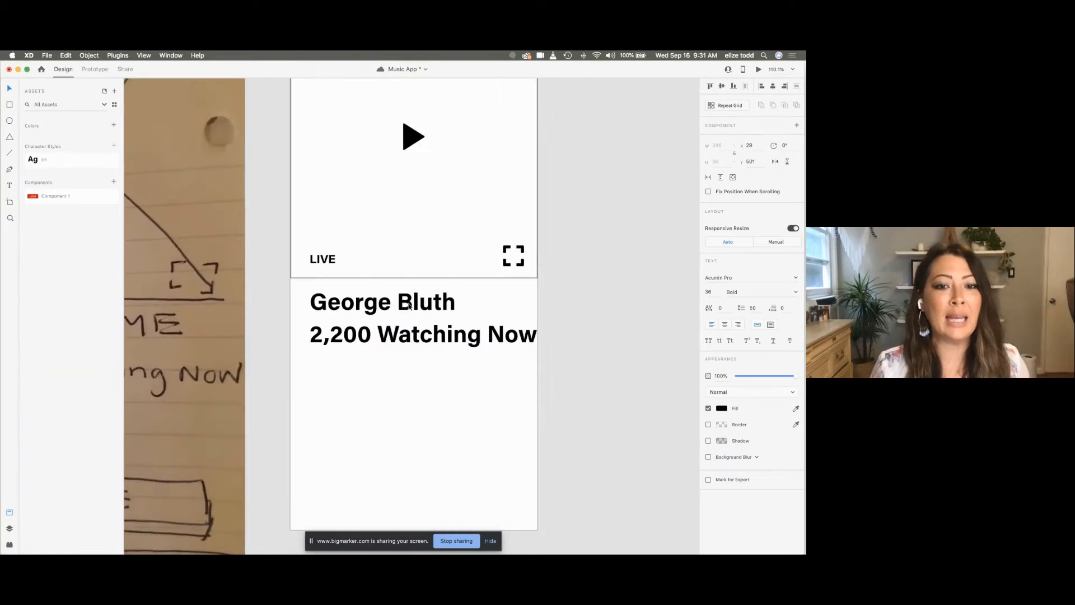
pyautogui.scroll(3, 409, 307)
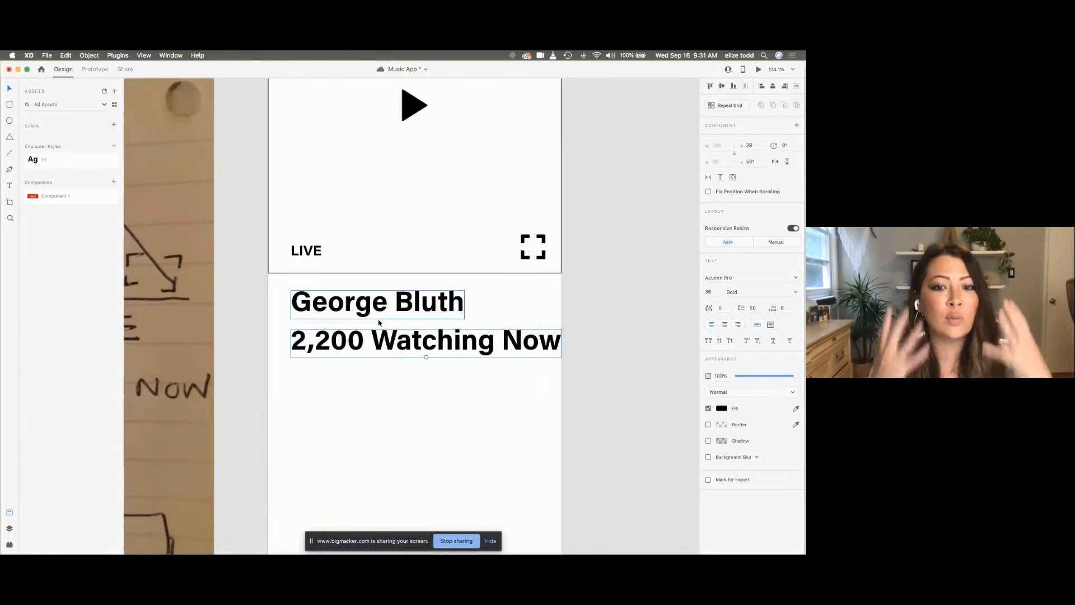
pyautogui.scroll(-3, 380, 323)
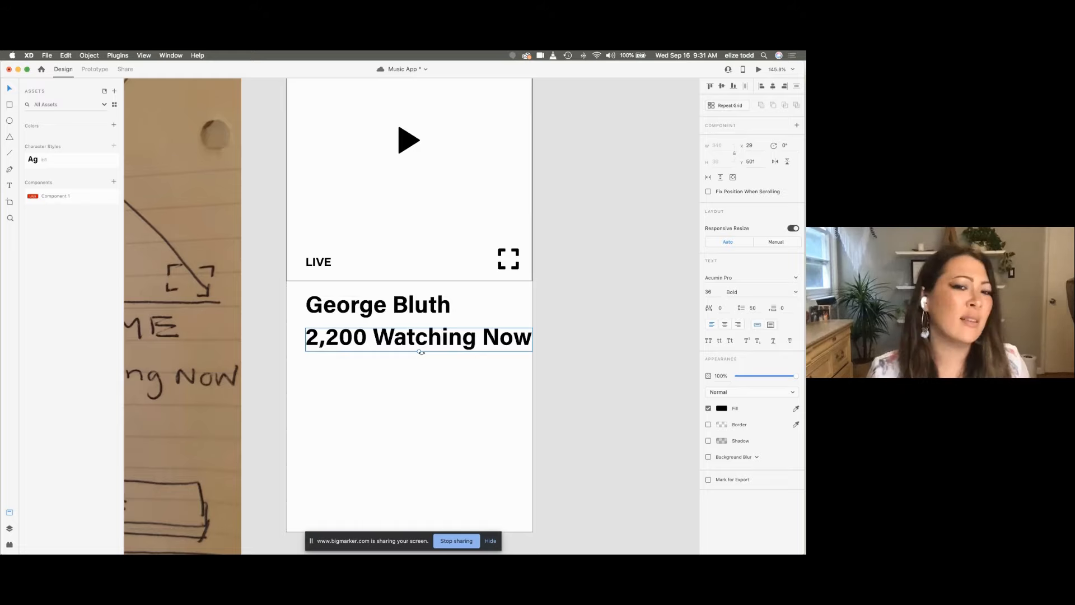
pyautogui.moveTo(418, 351)
pyautogui.mouseDown()
pyautogui.moveTo(418, 340)
pyautogui.moveTo(414, 353)
pyautogui.mouseUp()
pyautogui.scroll(5, 413, 354)
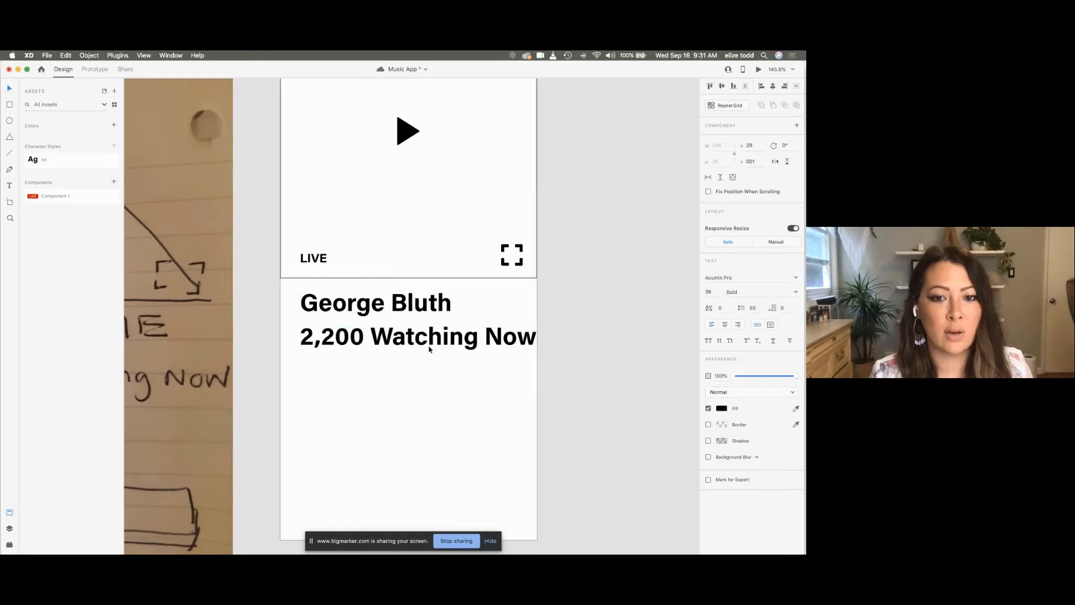
pyautogui.scroll(5, 407, 364)
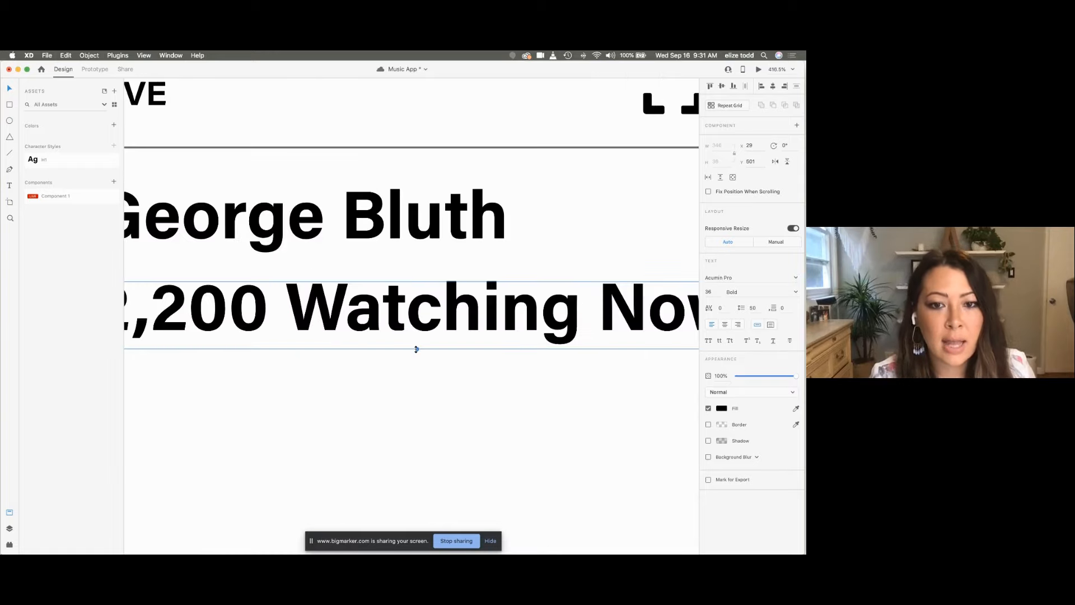
pyautogui.moveTo(417, 349); pyautogui.dragTo(284, 288)
pyautogui.scroll(-5, 416, 303)
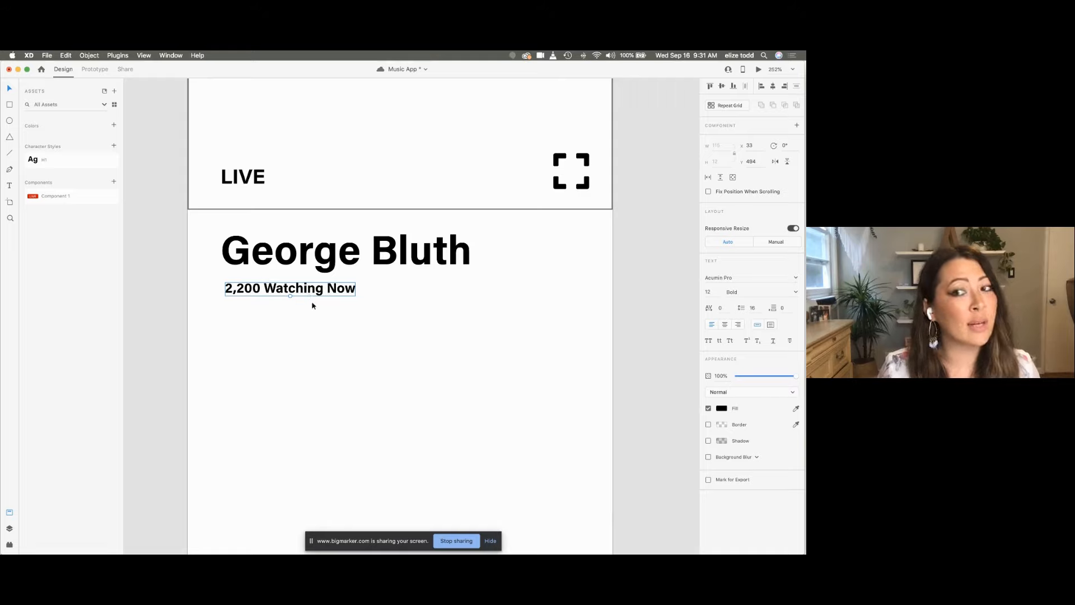
# Step: Set the font weight of the "2,200 Watching Now" text to Regular
pyautogui.click(790, 293)
pyautogui.click(755, 303)
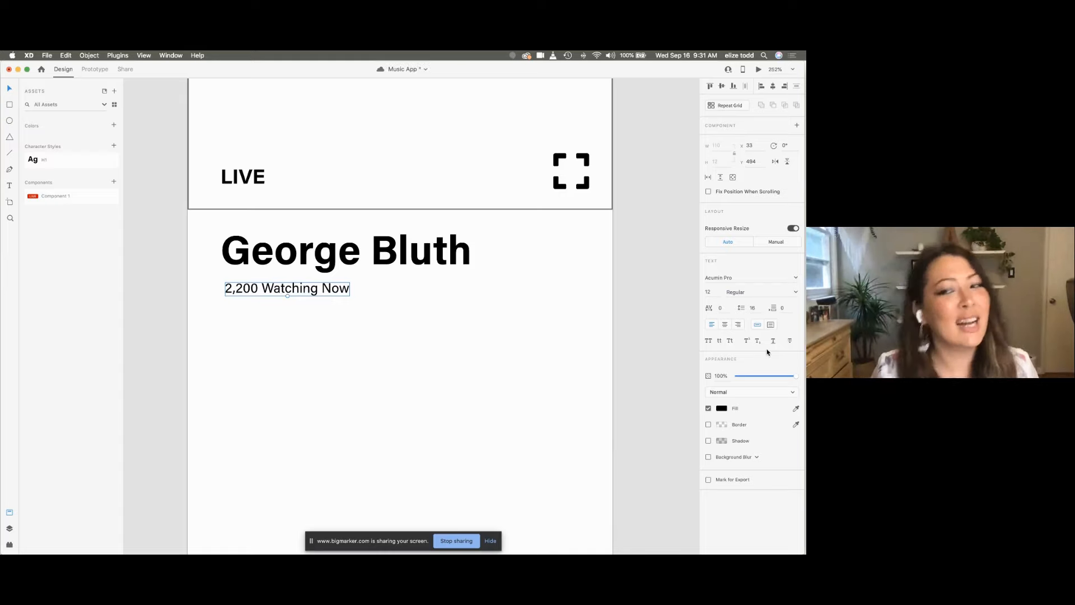
pyautogui.click(347, 305)
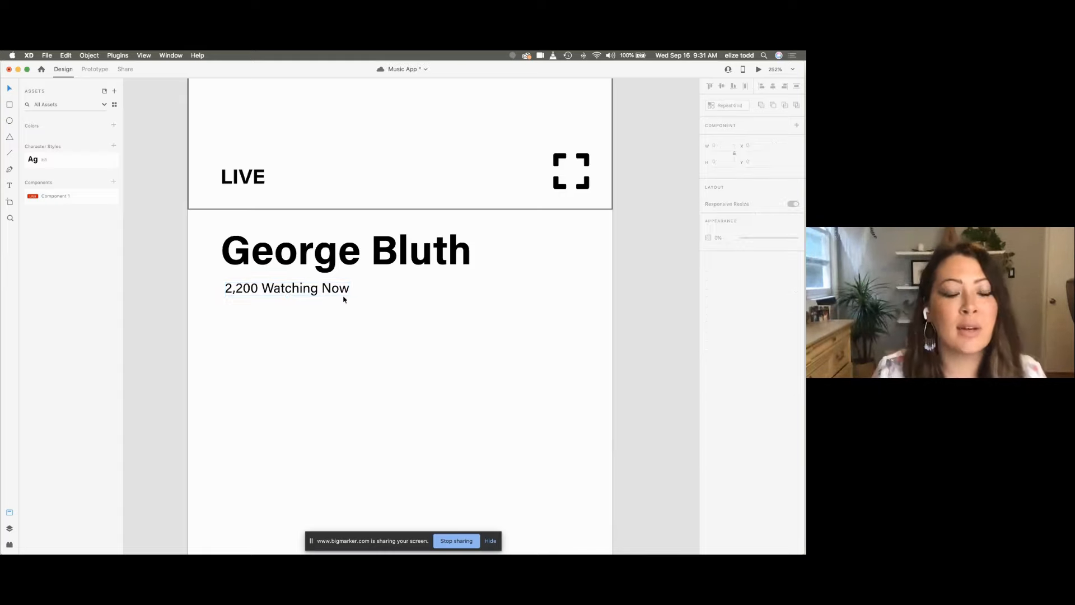
pyautogui.click(303, 290)
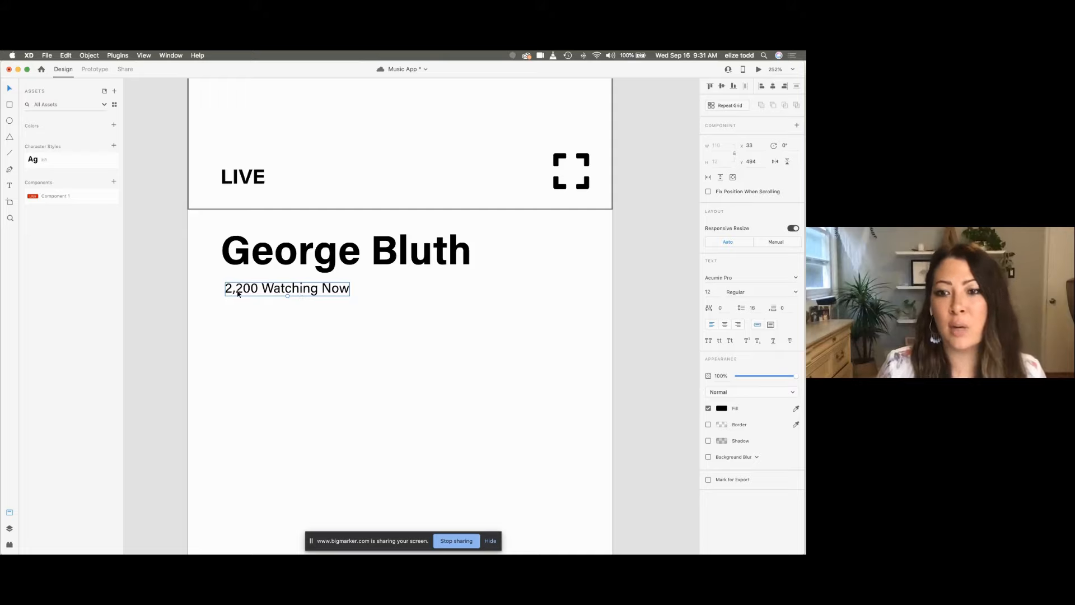
pyautogui.click(797, 295)
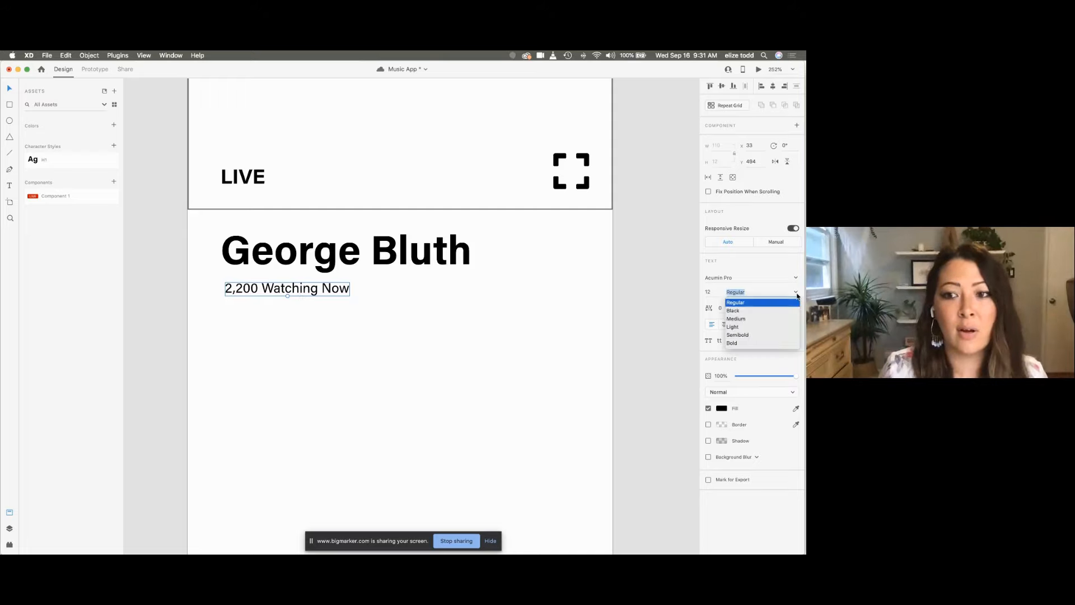
pyautogui.click(734, 262)
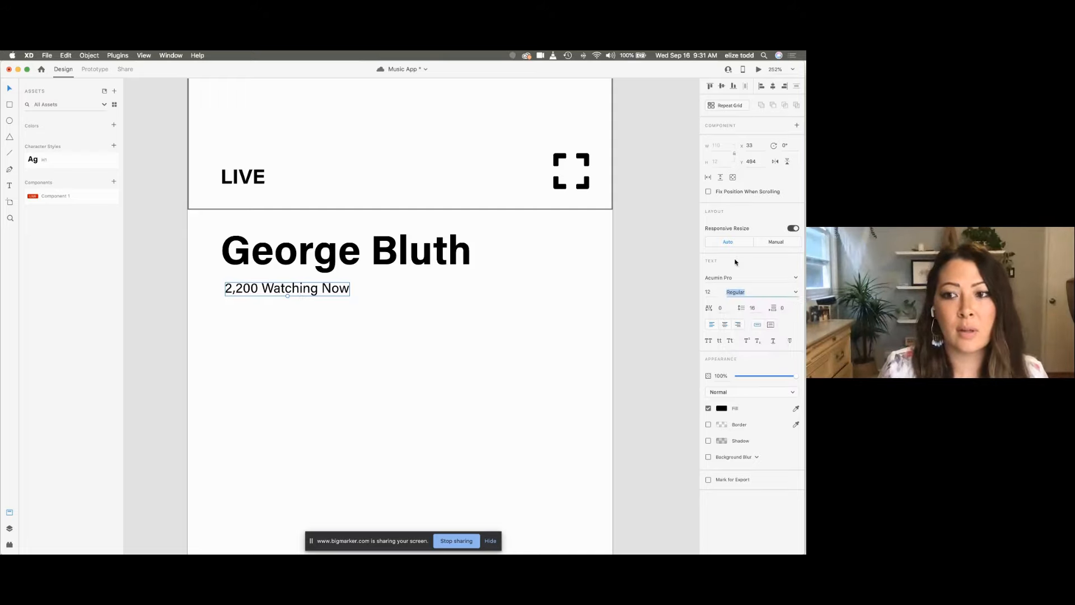
pyautogui.click(798, 295)
pyautogui.click(786, 268)
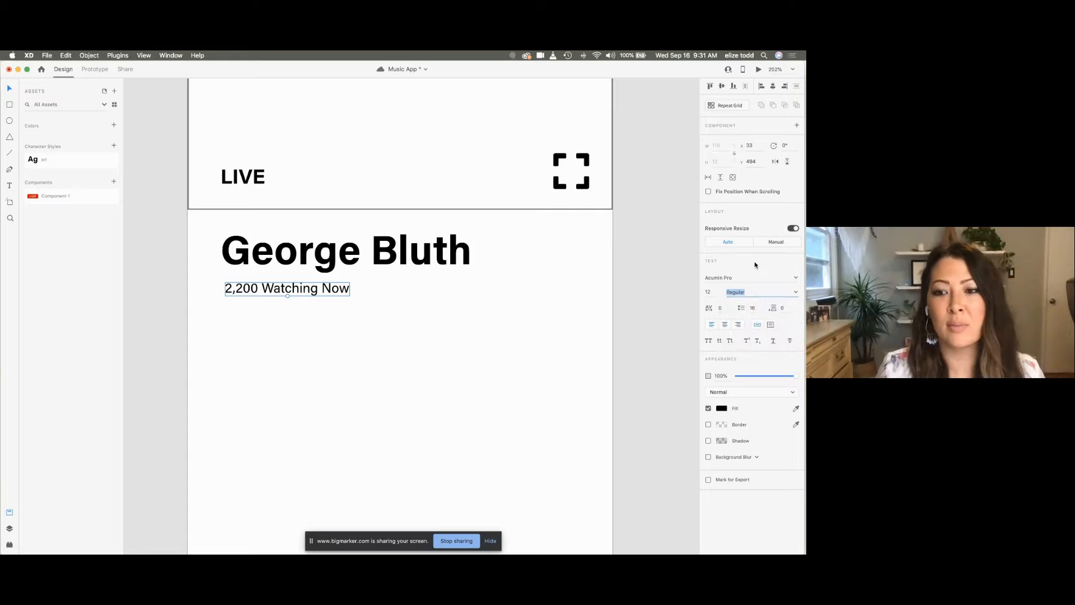
pyautogui.click(505, 263)
# Step: Save the formatting of the "2,200 Watching Now" text as a character style named Small Body
pyautogui.scroll(-3, 505, 263)
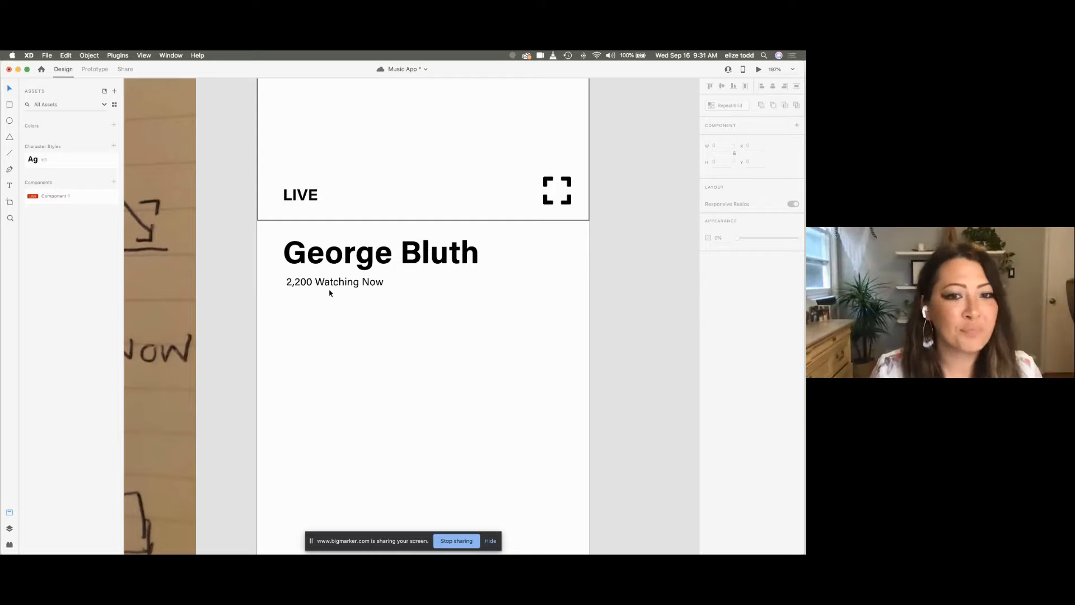
pyautogui.scroll(-3, 334, 303)
pyautogui.hscroll(-1, 355, 298)
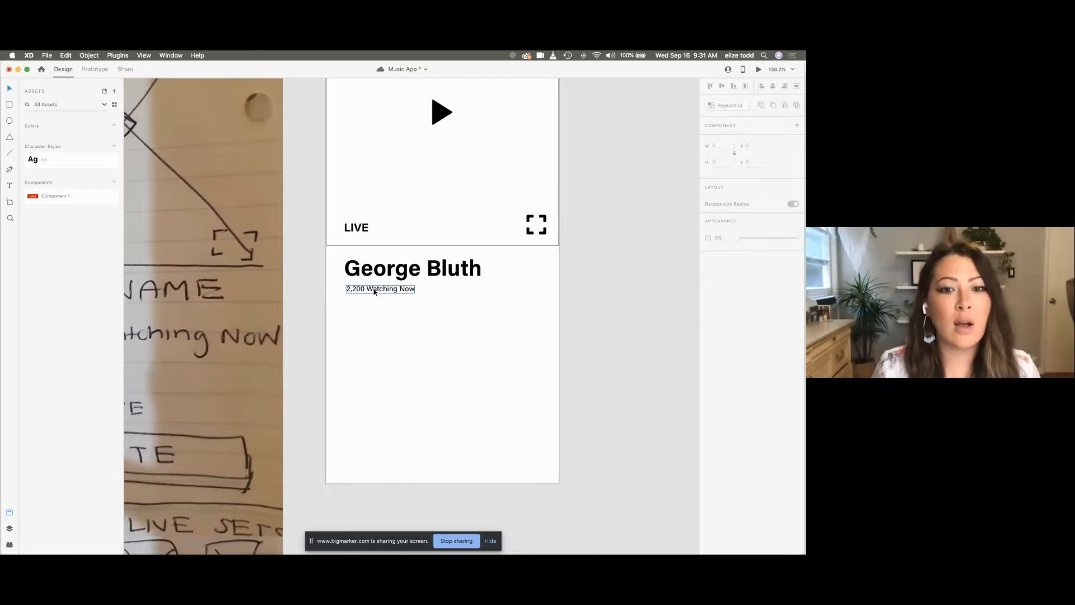
pyautogui.click(375, 292)
pyautogui.scroll(4, 374, 292)
pyautogui.scroll(4, 375, 291)
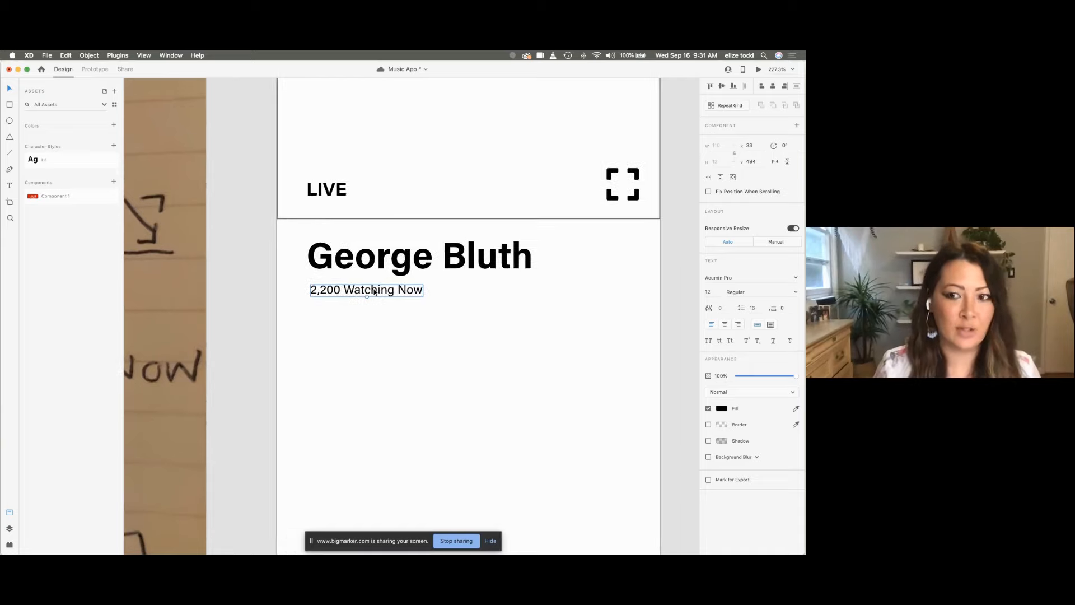
pyautogui.click(114, 146)
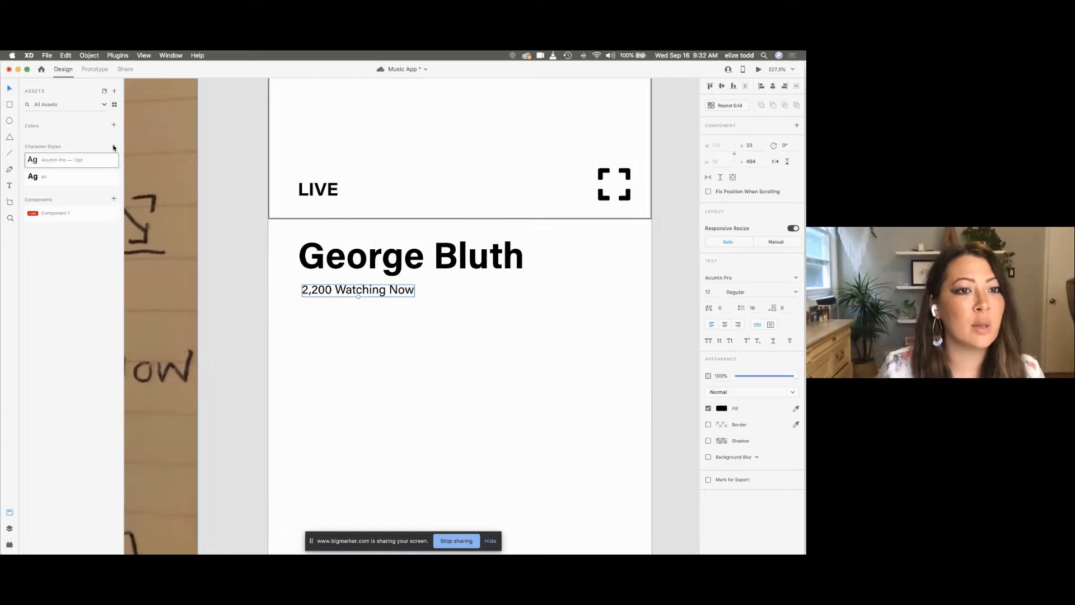
pyautogui.doubleClick(53, 161)
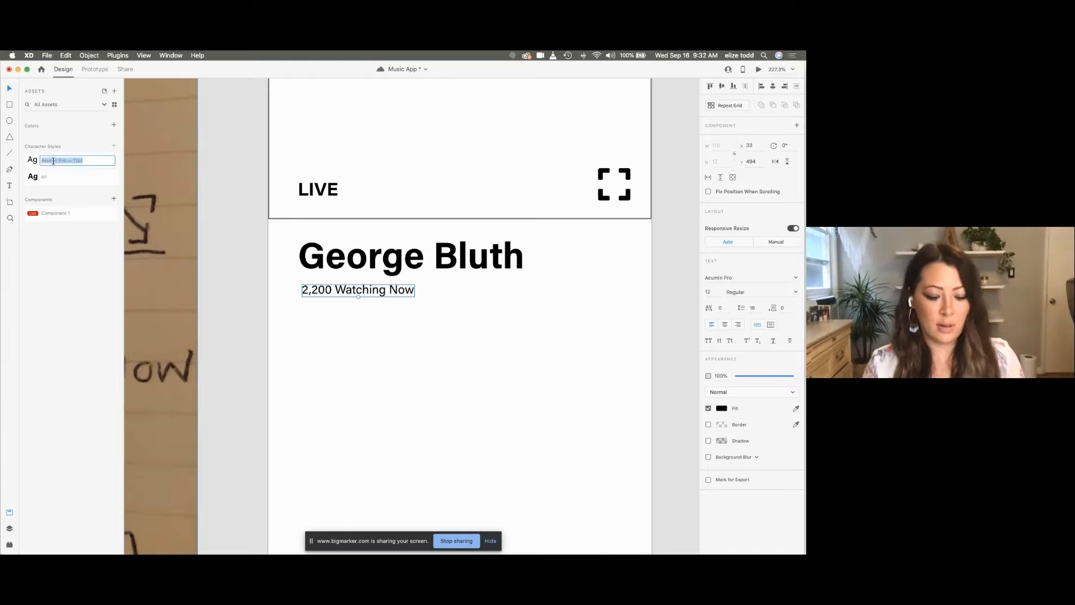
pyautogui.write('Small Bo')
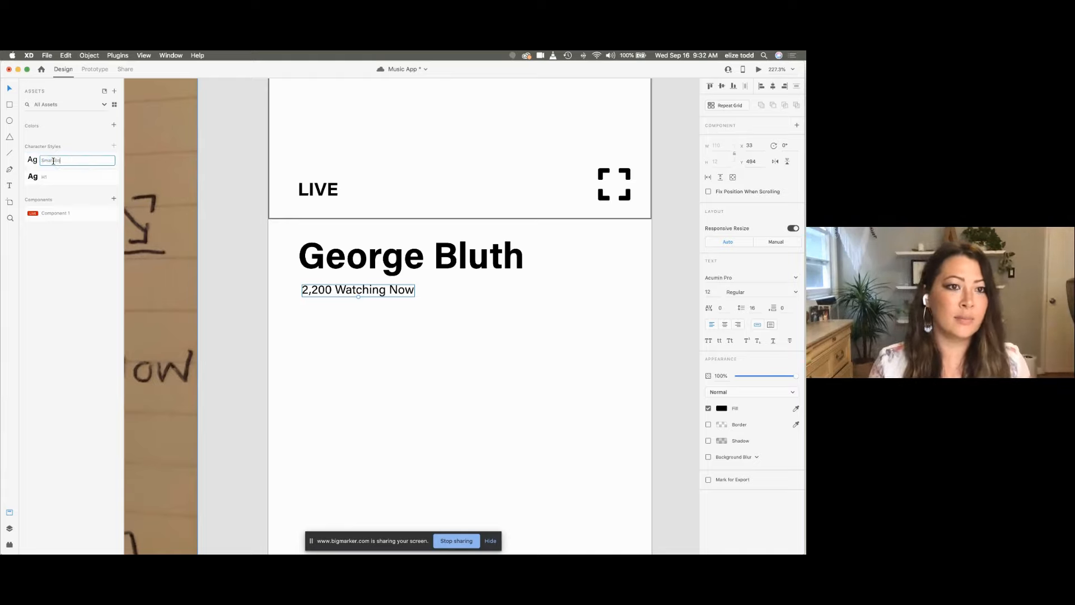
pyautogui.write('dy')
pyautogui.press('Return')
pyautogui.click(338, 334)
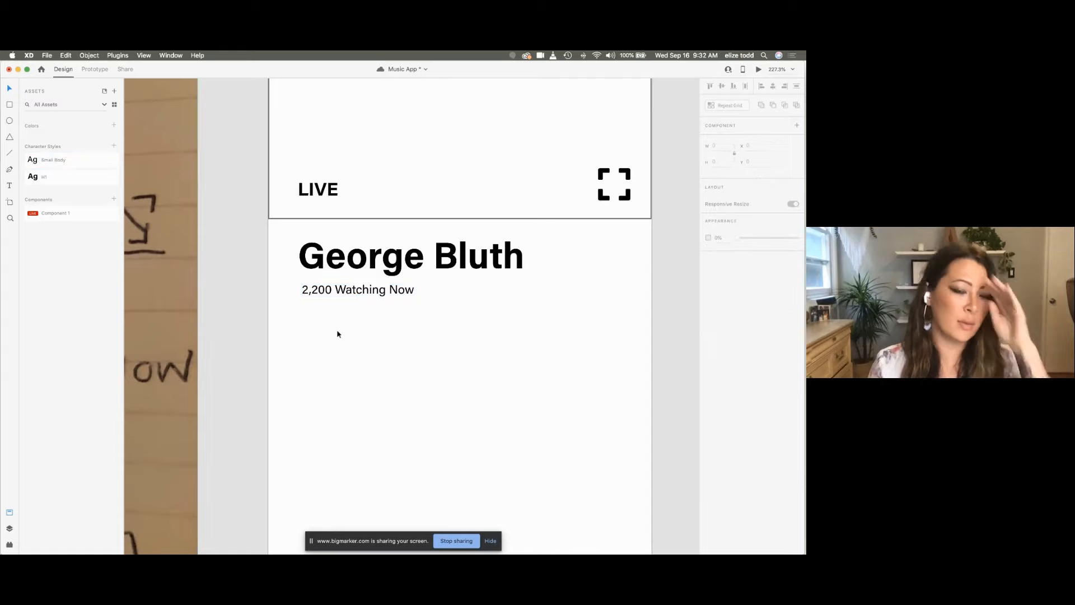
# Step: Search the Icons 4 Design plugin for "add" to find an icon for the sketch's Save button
pyautogui.scroll(-2, 339, 333)
pyautogui.scroll(-5, 337, 334)
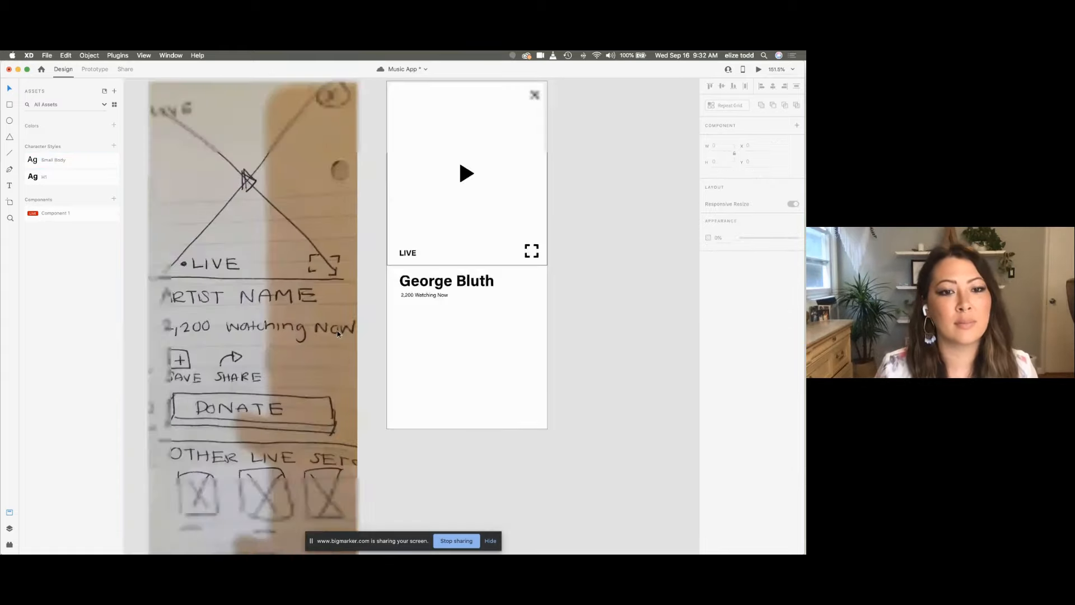
pyautogui.hscroll(-1, 378, 330)
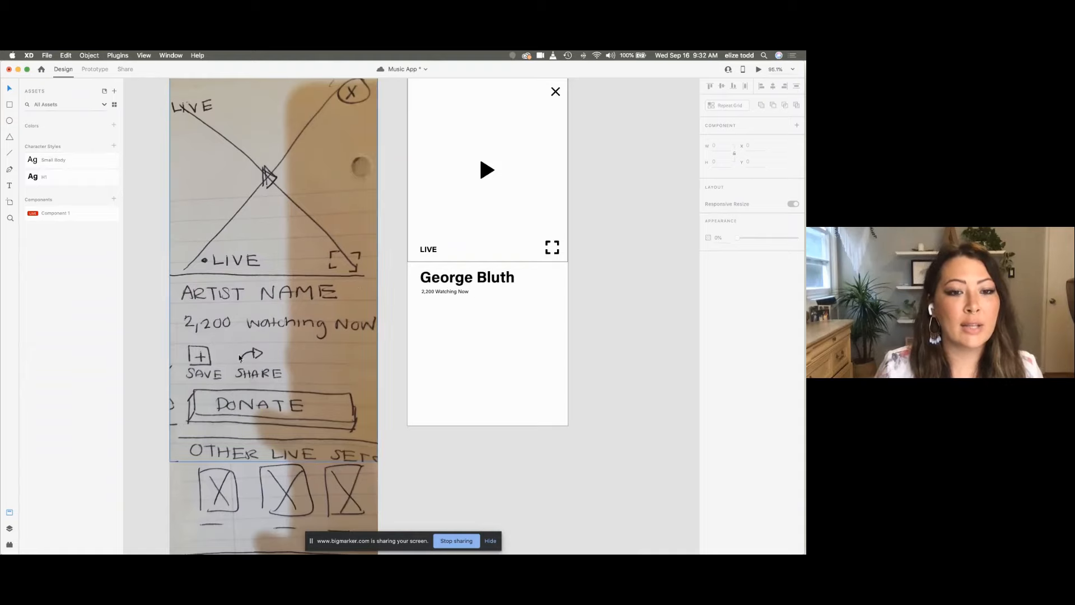
pyautogui.scroll(3, 240, 357)
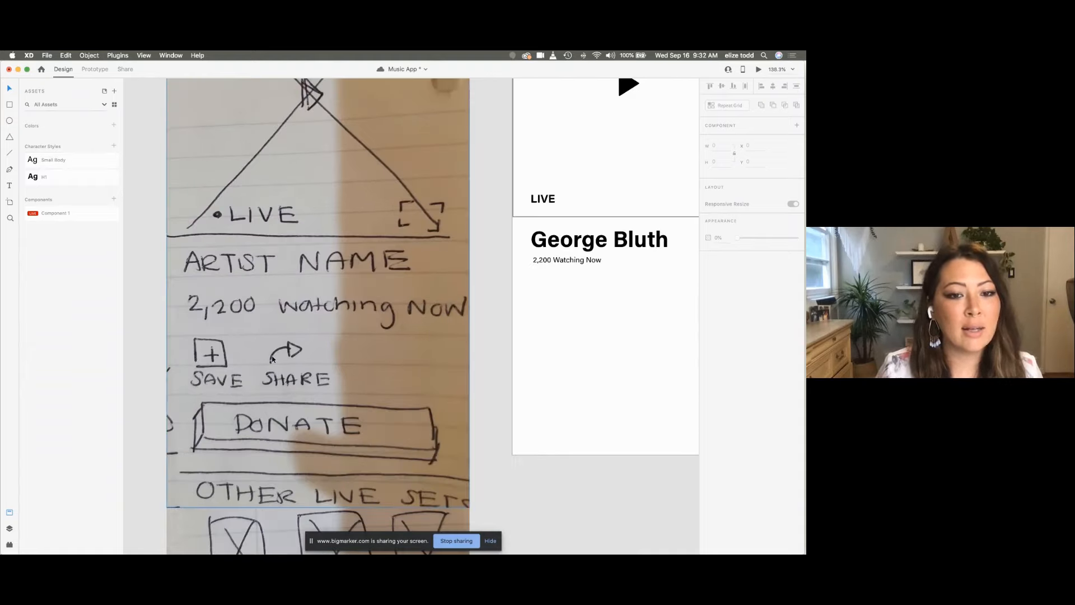
pyautogui.hscroll(2, 532, 333)
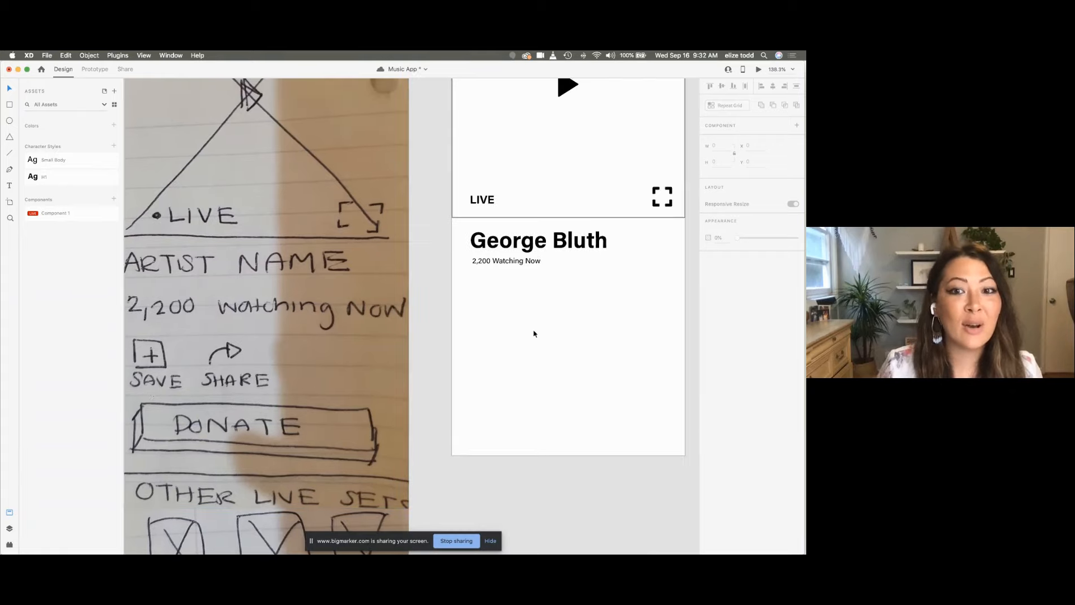
pyautogui.scroll(3, 534, 334)
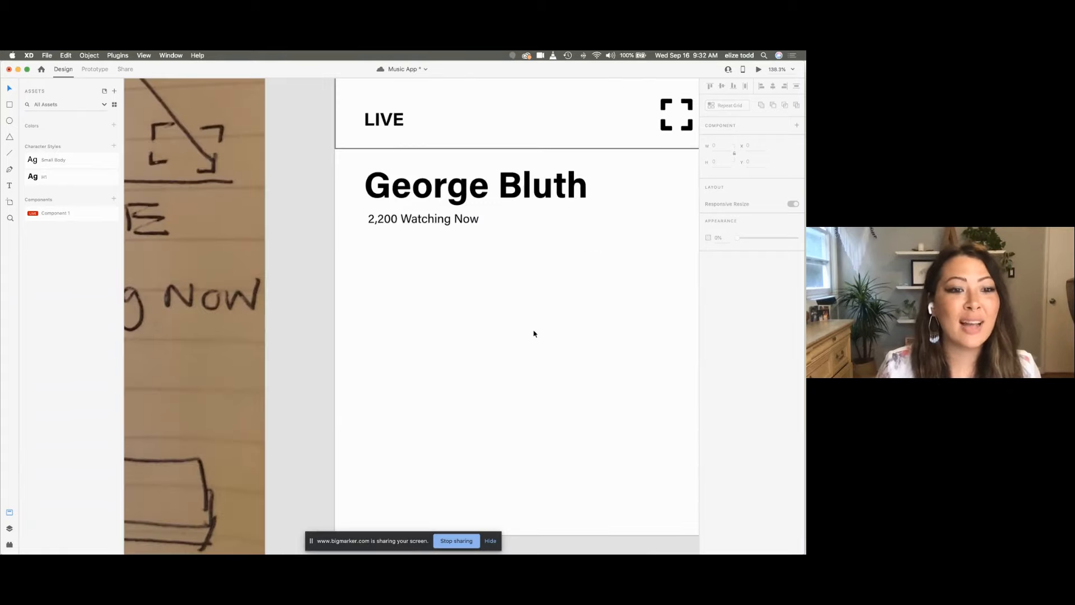
pyautogui.click(9, 544)
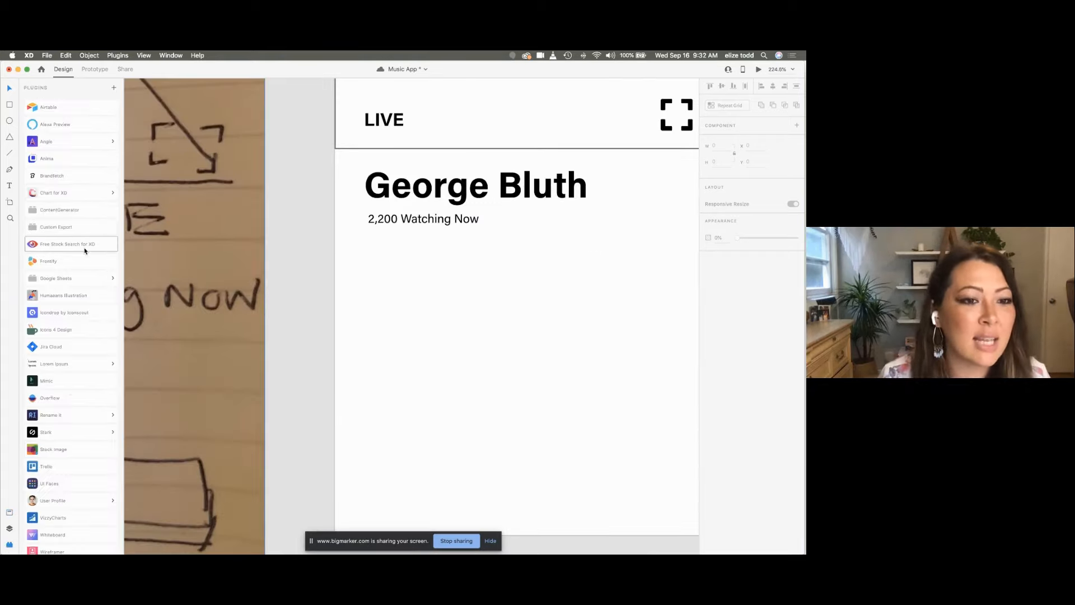
pyautogui.click(77, 330)
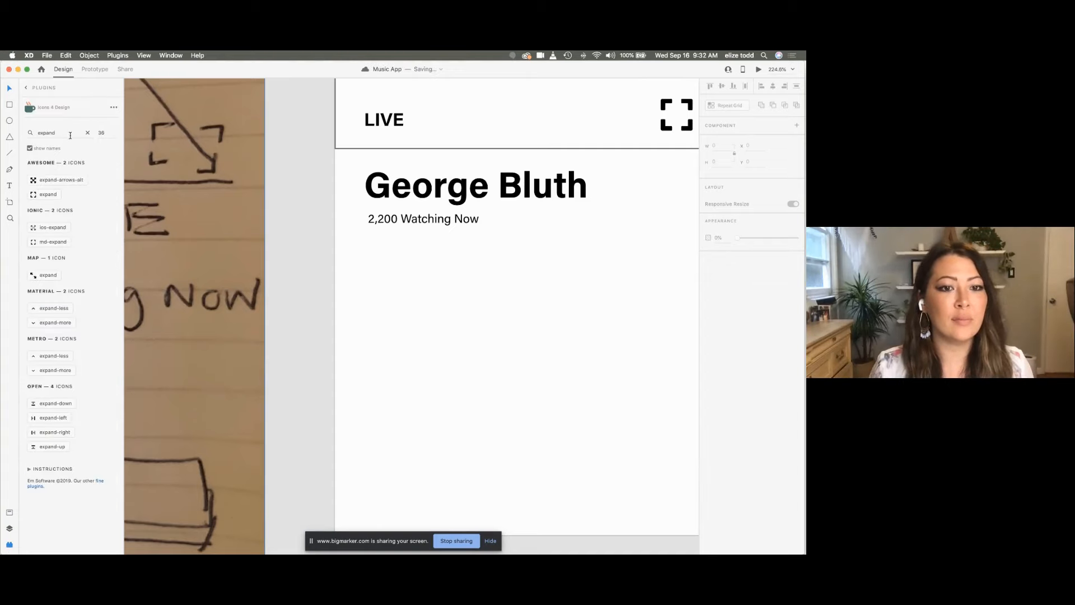
pyautogui.scroll(-3, 342, 245)
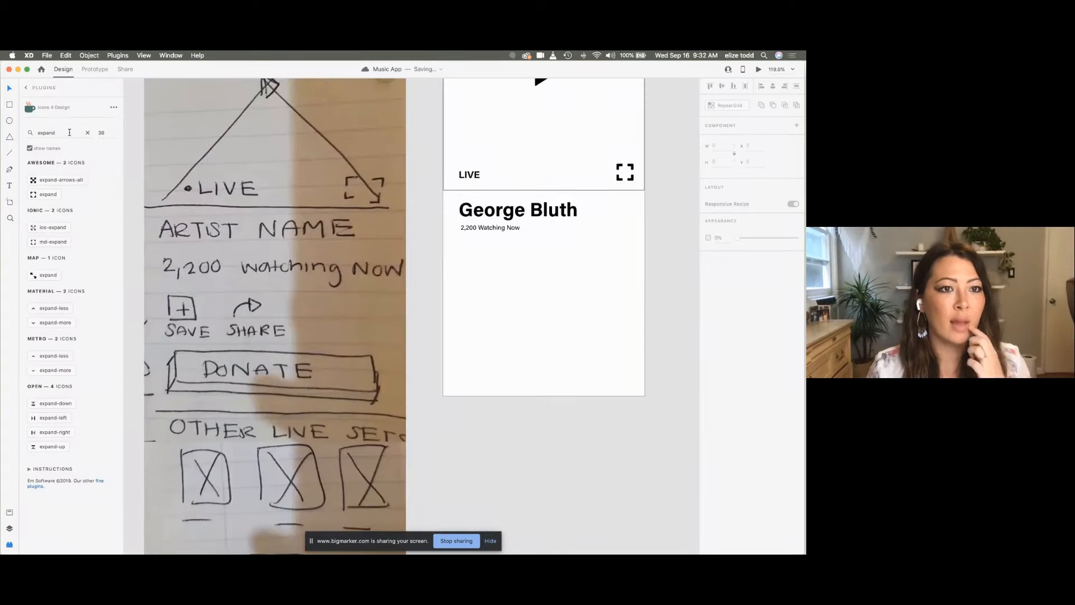
pyautogui.click(29, 134)
pyautogui.write('add')
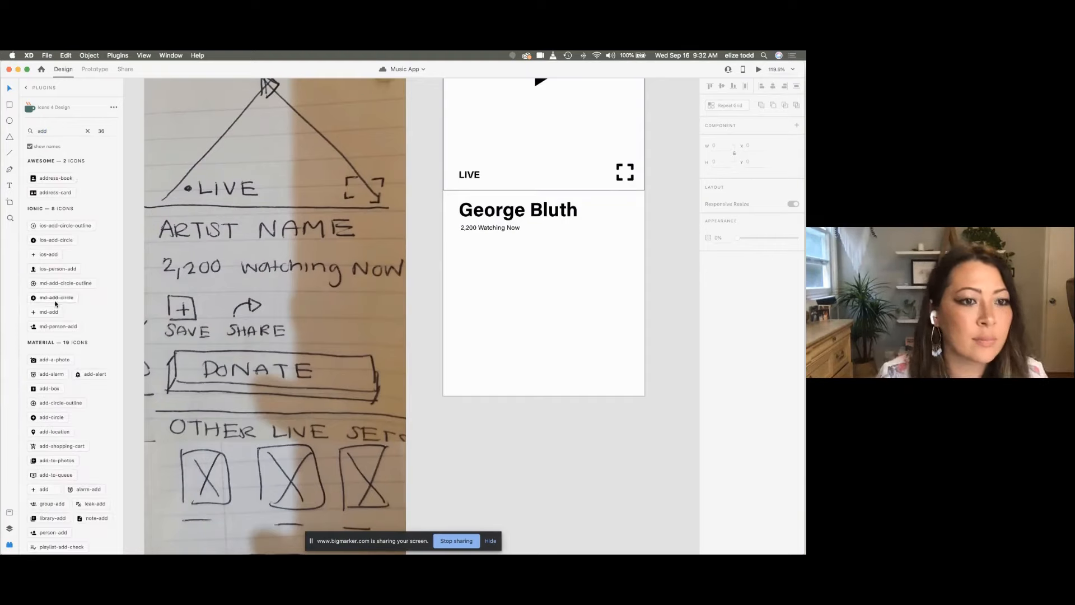
# Step: Insert the ios-add-circle-outline icon and place it beneath the "2,200 Watching Now" text at about X 33, Y 524
pyautogui.click(477, 217)
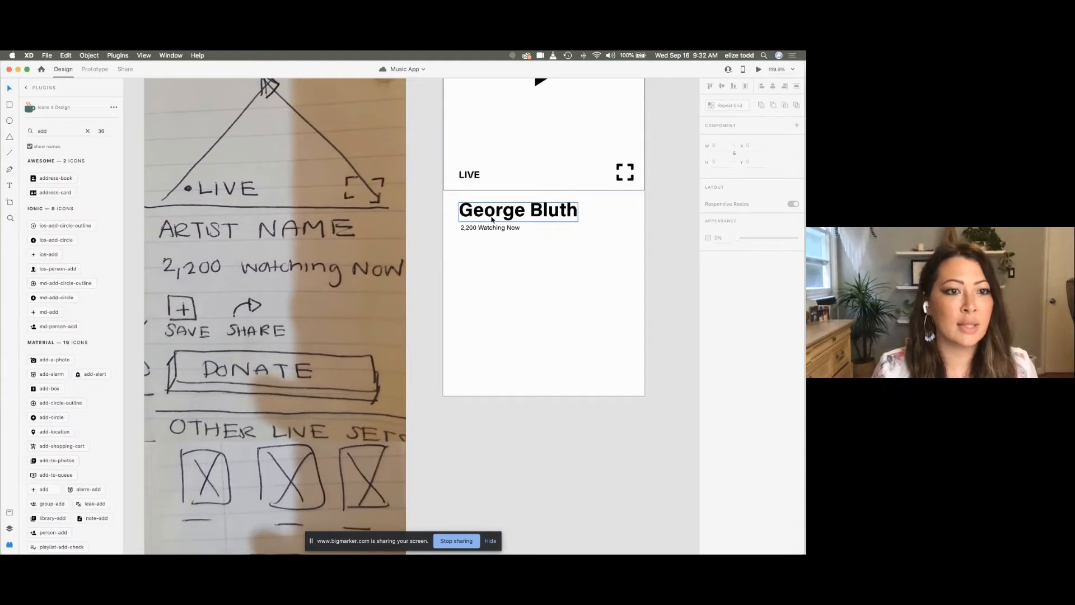
pyautogui.click(38, 228)
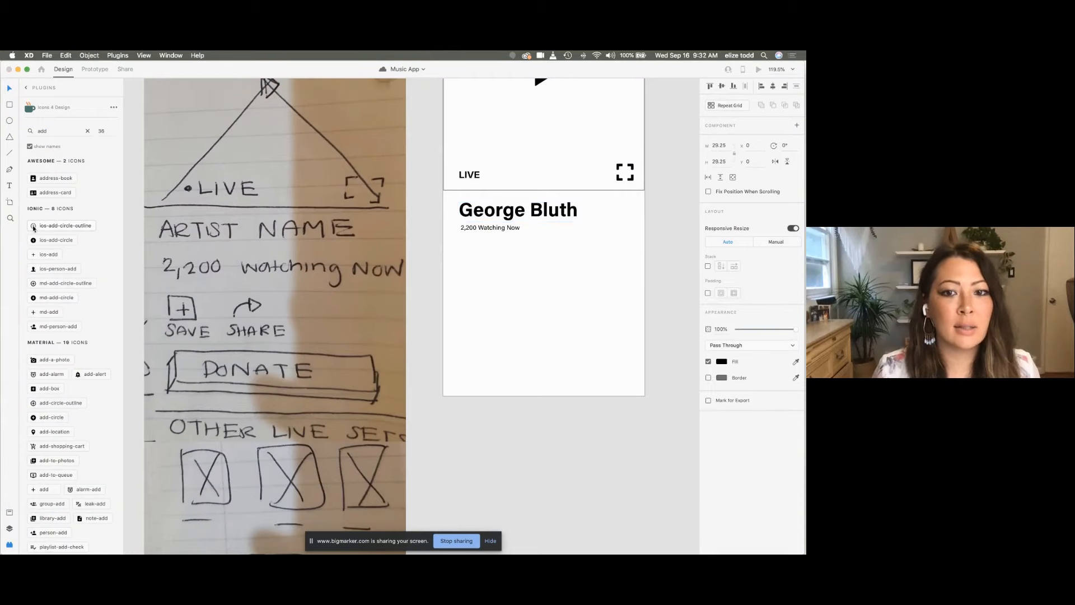
pyautogui.scroll(6, 511, 321)
pyautogui.scroll(-3, 511, 324)
pyautogui.scroll(-2, 509, 327)
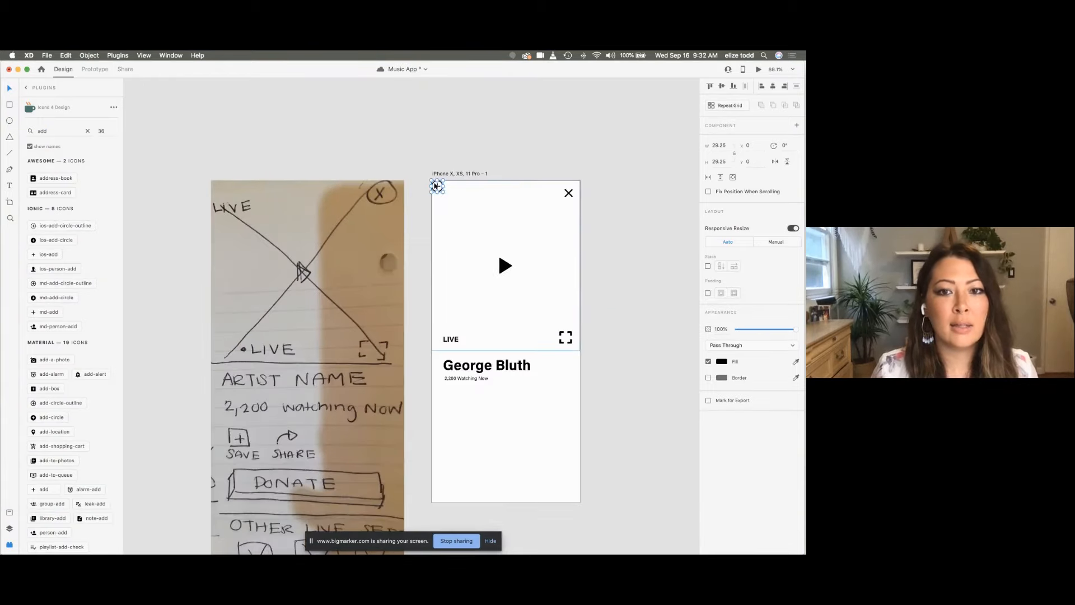
pyautogui.moveTo(438, 186); pyautogui.dragTo(465, 410)
pyautogui.scroll(5, 451, 395)
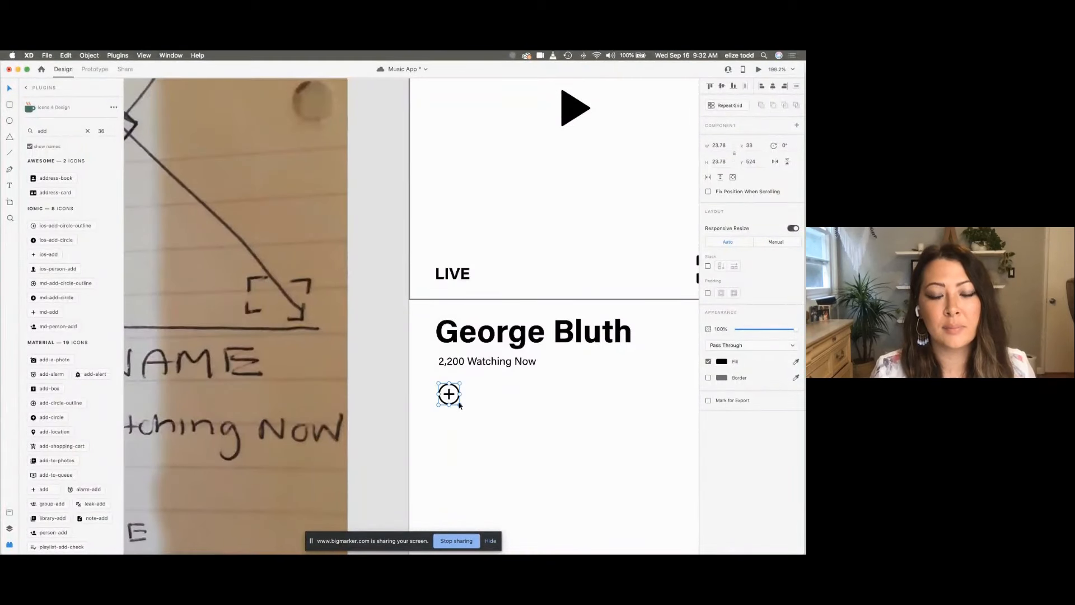
pyautogui.scroll(4, 454, 401)
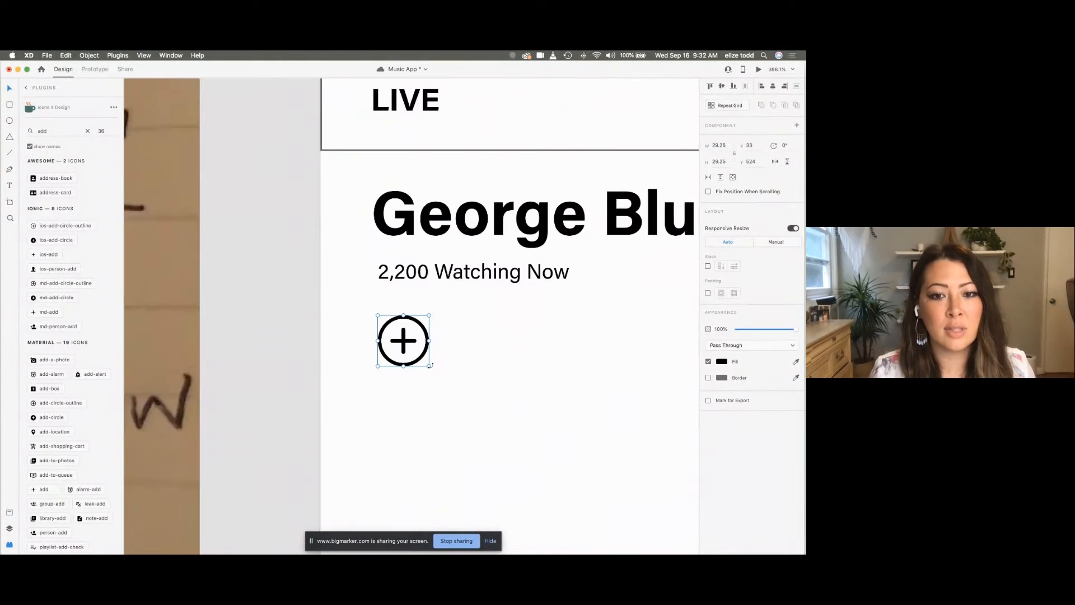
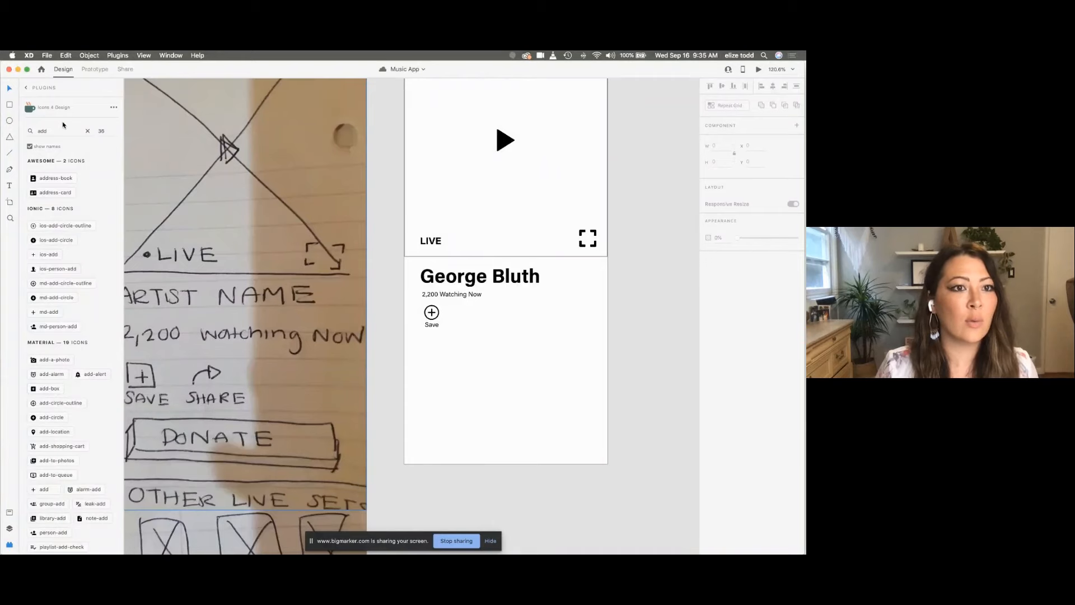
# Step: Find the ios-share-alt icon by searching for "share", insert it, and place it beside the Save icon at about X 108, Y 518
pyautogui.moveTo(71, 132); pyautogui.dragTo(27, 135)
pyautogui.write('share')
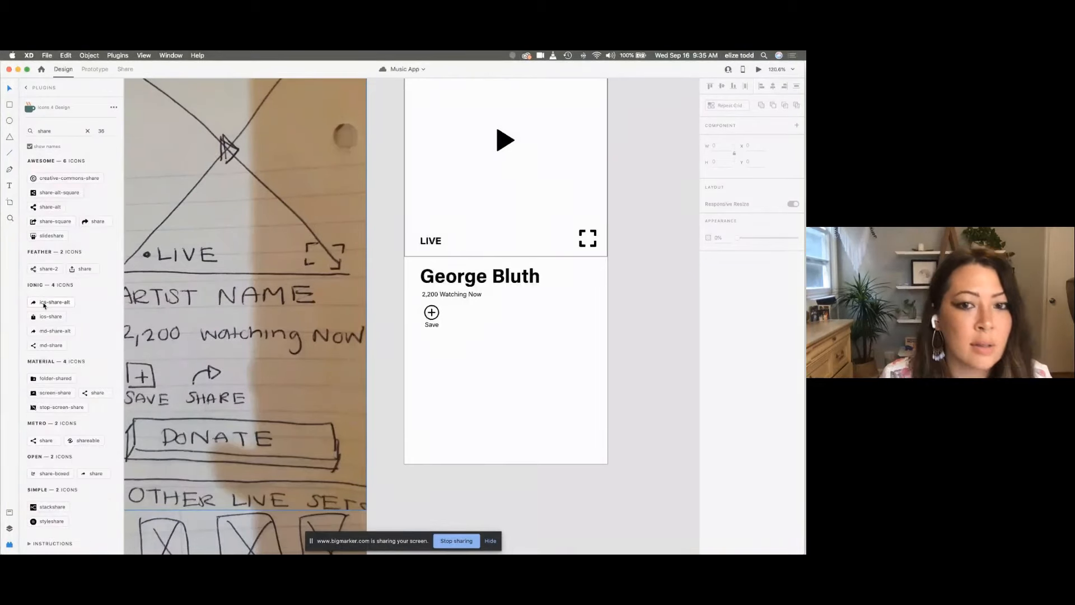
pyautogui.click(432, 316)
pyautogui.click(49, 306)
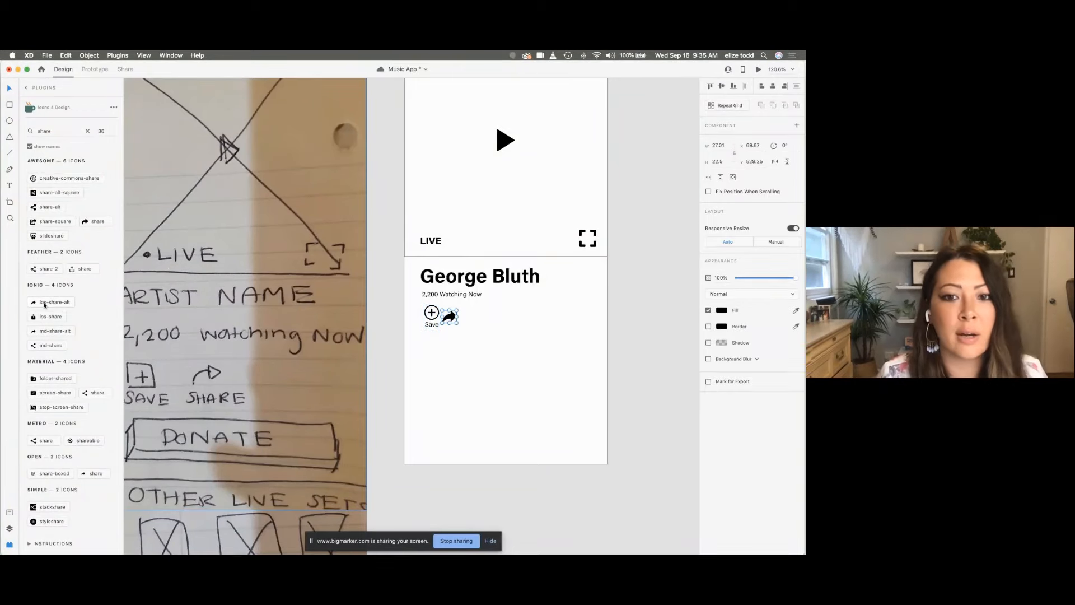
pyautogui.scroll(5, 476, 292)
pyautogui.moveTo(436, 341); pyautogui.dragTo(478, 326)
pyautogui.scroll(-5, 475, 344)
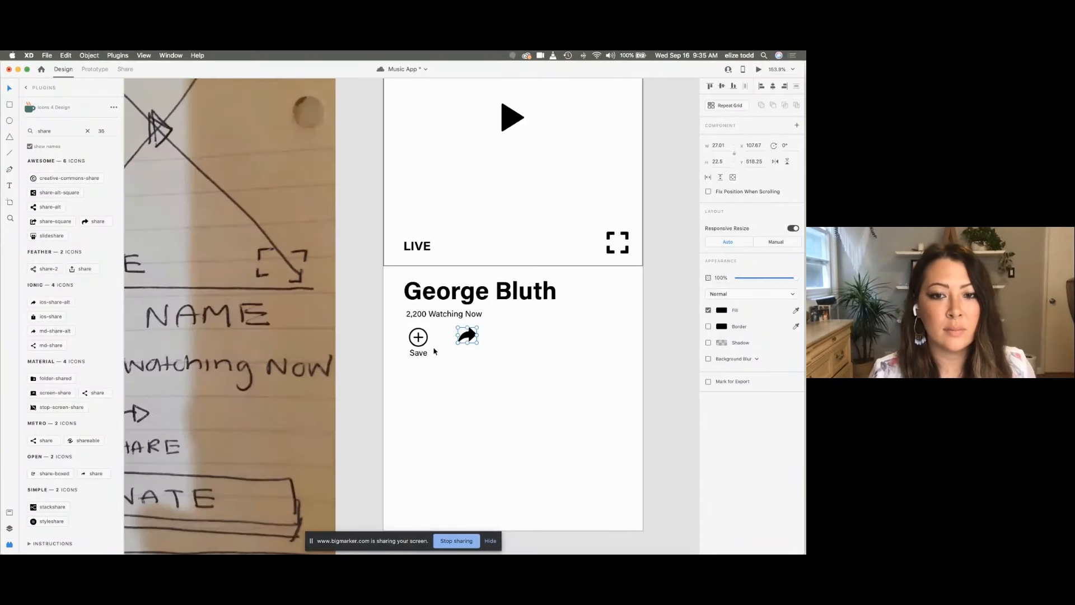
# Step: Duplicate the "2,200 Watching Now" text beneath the share icon and change the copy's text to "Share"
pyautogui.click(448, 314)
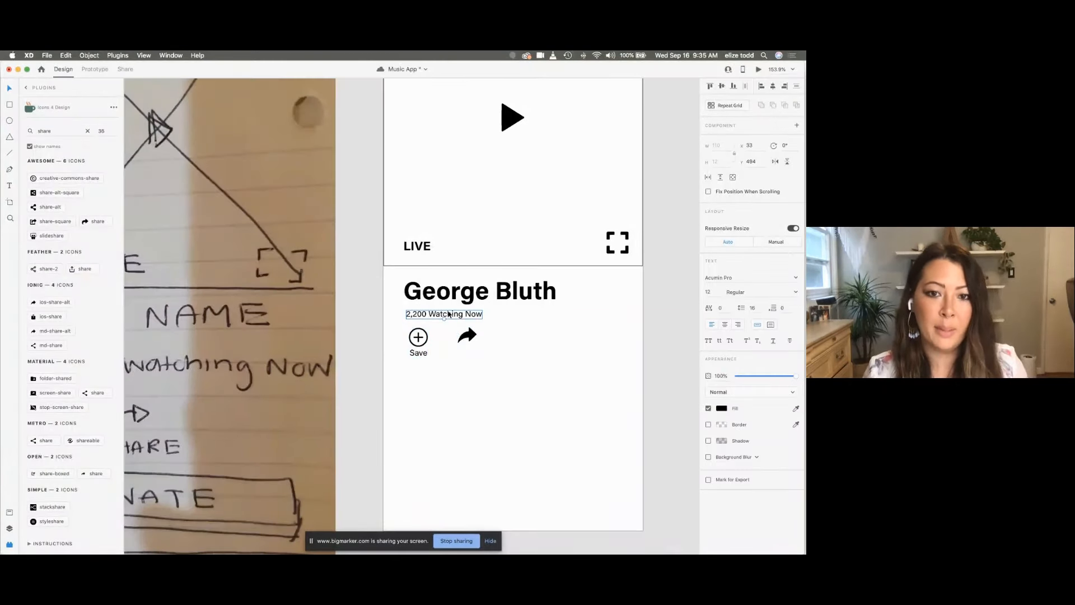
pyautogui.moveTo(448, 314); pyautogui.dragTo(495, 354)
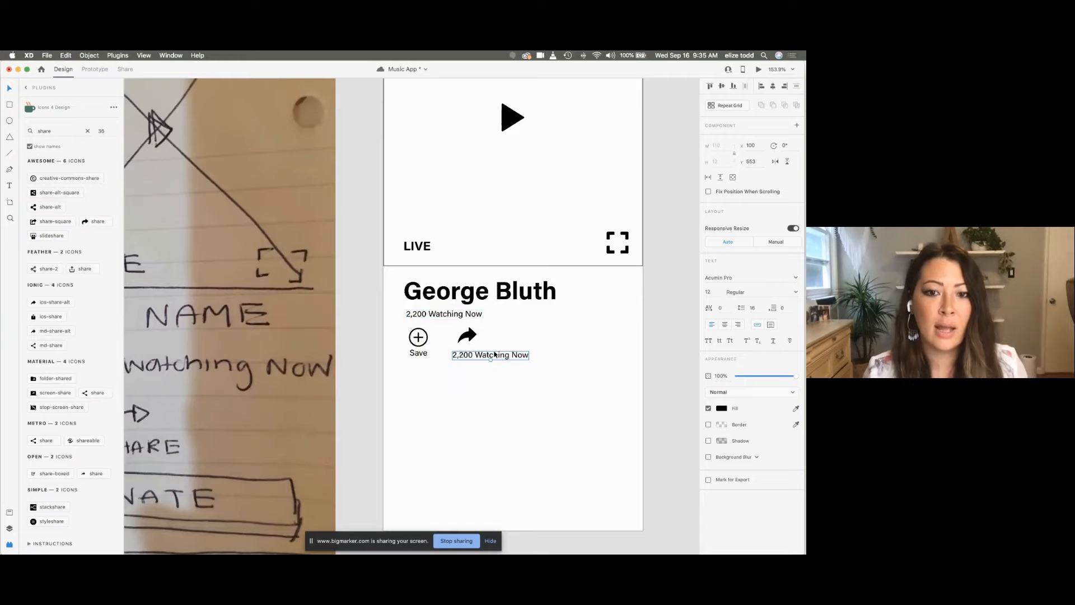
pyautogui.doubleClick(470, 355)
pyautogui.write('Share')
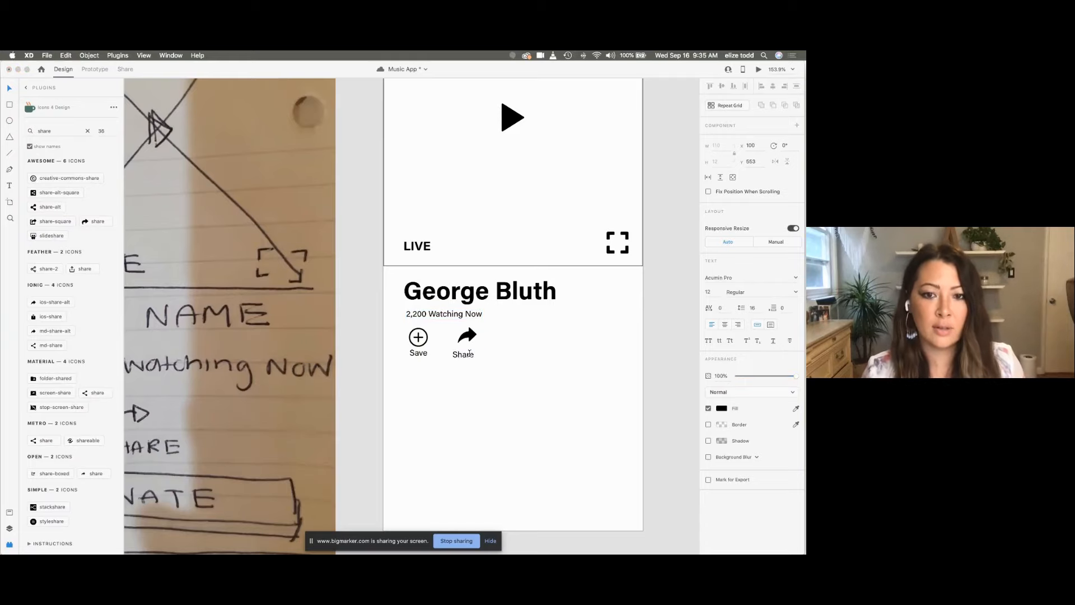
# Step: Position the "Share" label under its icon, level with the "Save" label, at X 104, Y 550
pyautogui.scroll(3, 468, 355)
pyautogui.moveTo(466, 356); pyautogui.dragTo(469, 357)
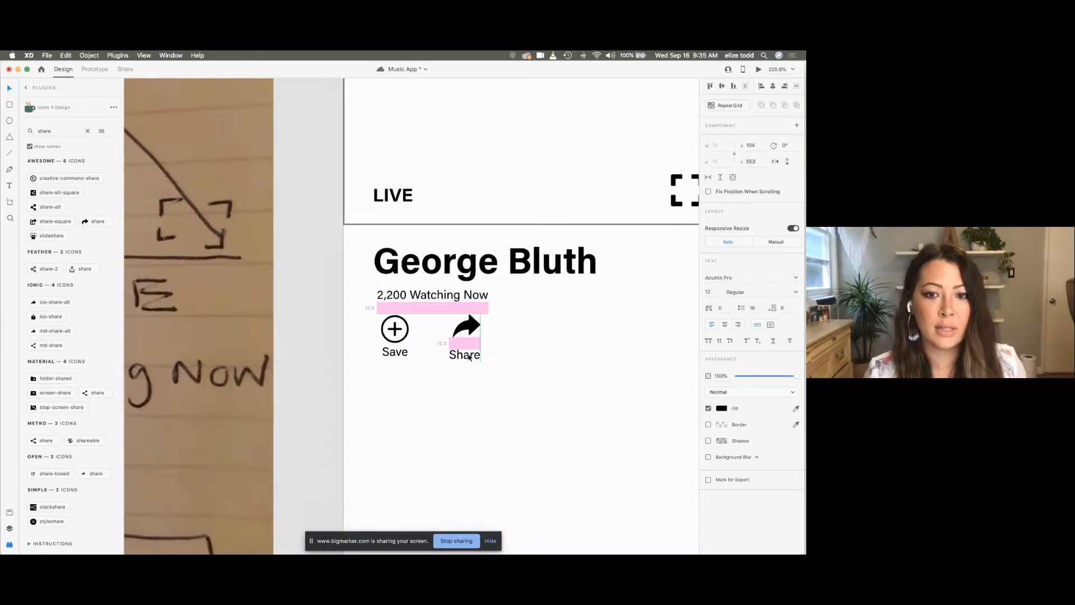
pyautogui.scroll(-4, 469, 356)
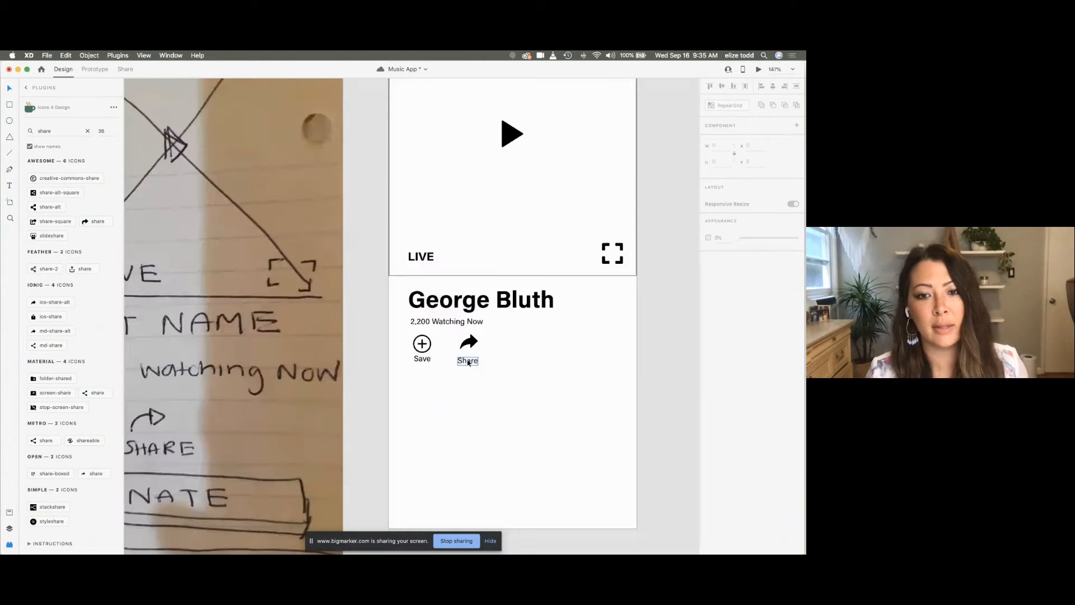
pyautogui.scroll(5, 469, 360)
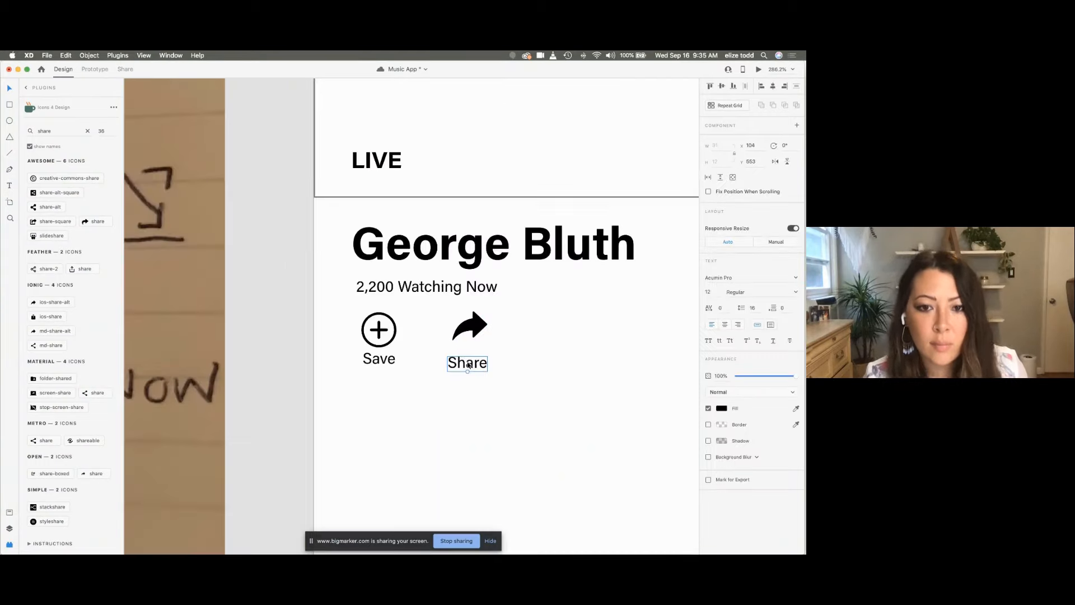
pyautogui.moveTo(469, 358); pyautogui.dragTo(469, 361)
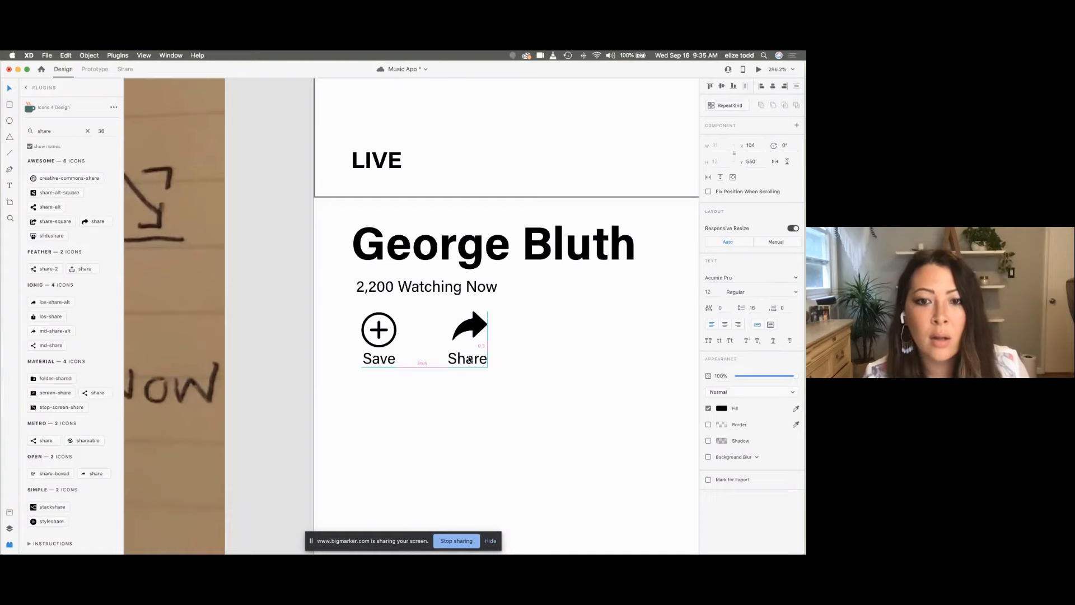
pyautogui.click(516, 364)
pyautogui.scroll(-3, 516, 363)
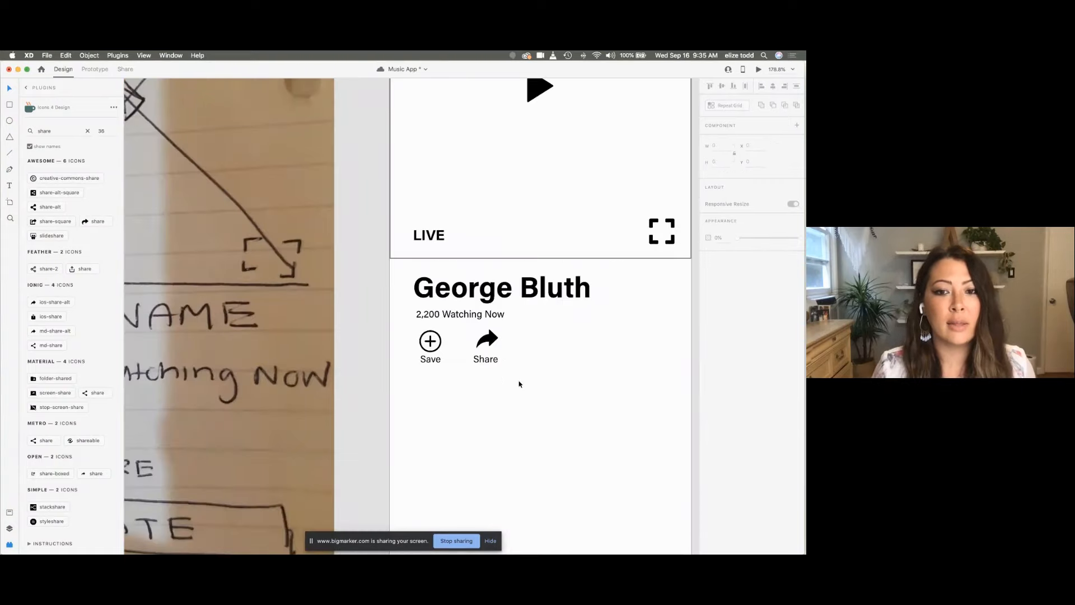
# Step: Group the share icon with its "Share" label
pyautogui.moveTo(530, 391); pyautogui.dragTo(466, 331)
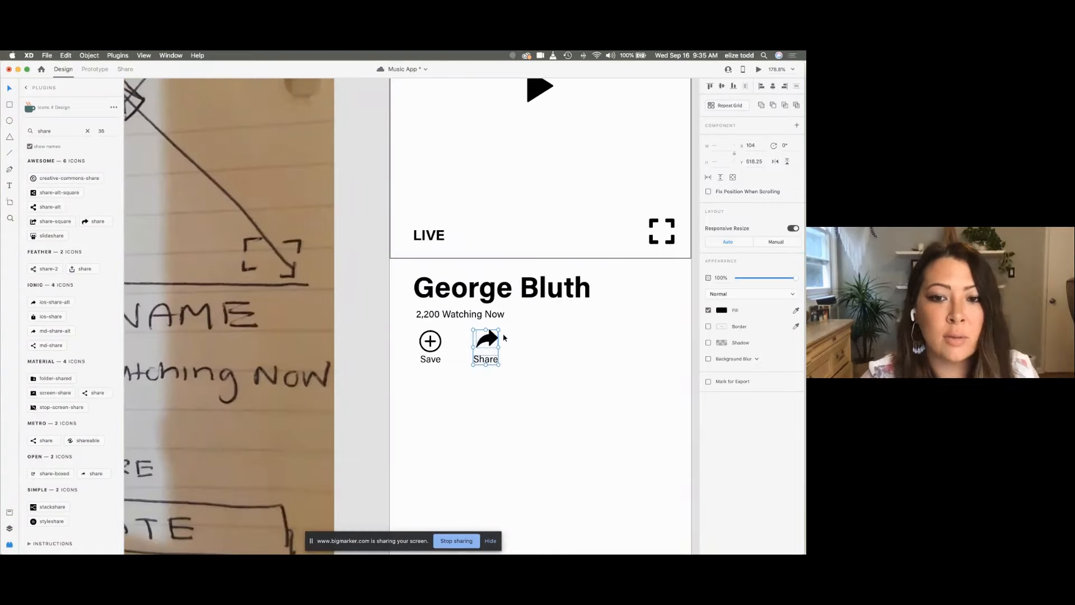
pyautogui.rightClick(490, 333)
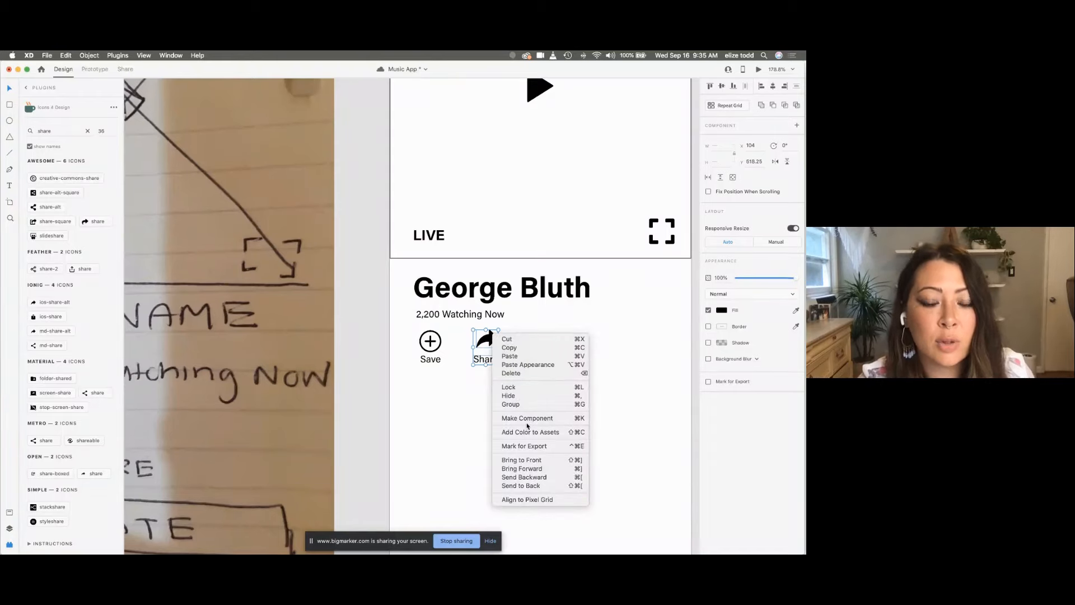
pyautogui.click(528, 405)
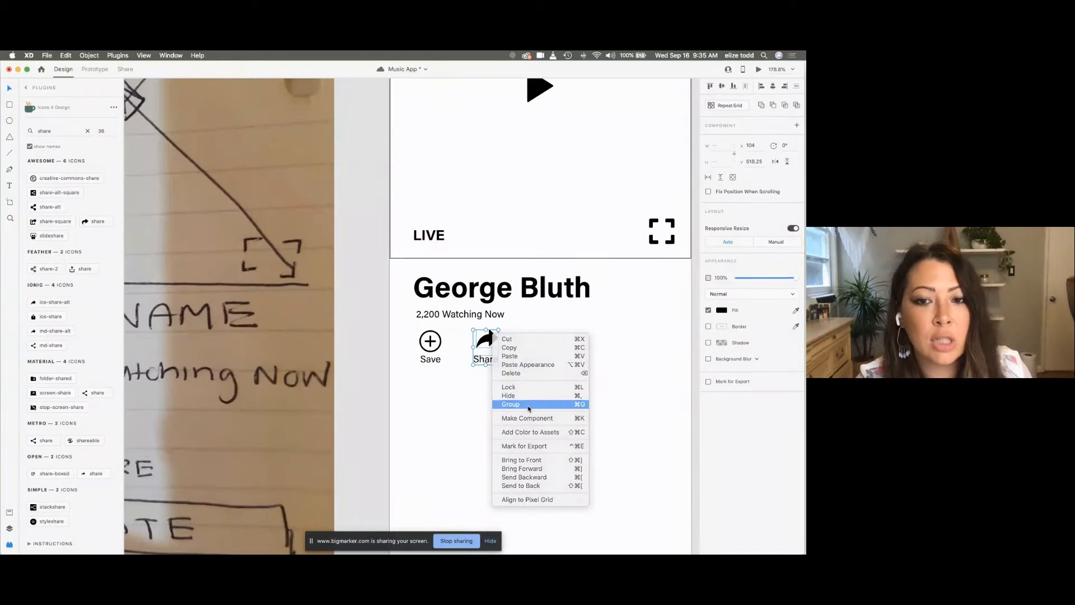
pyautogui.click(505, 401)
pyautogui.scroll(-5, 505, 402)
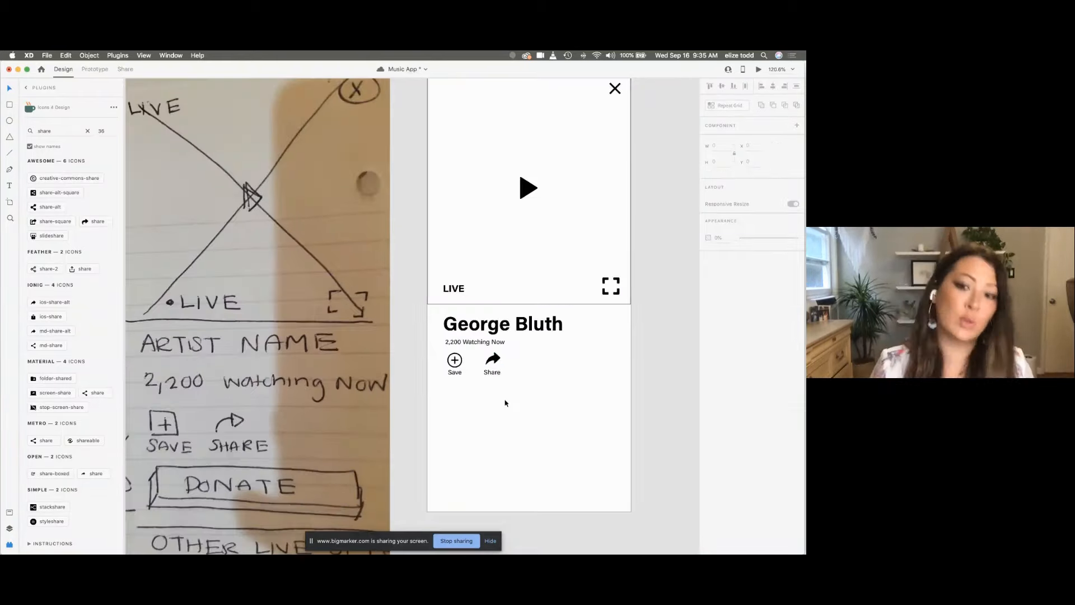
pyautogui.scroll(-3, 505, 402)
pyautogui.moveTo(522, 407); pyautogui.dragTo(459, 372)
pyautogui.click(532, 378)
pyautogui.scroll(6, 531, 377)
pyautogui.scroll(-4, 530, 378)
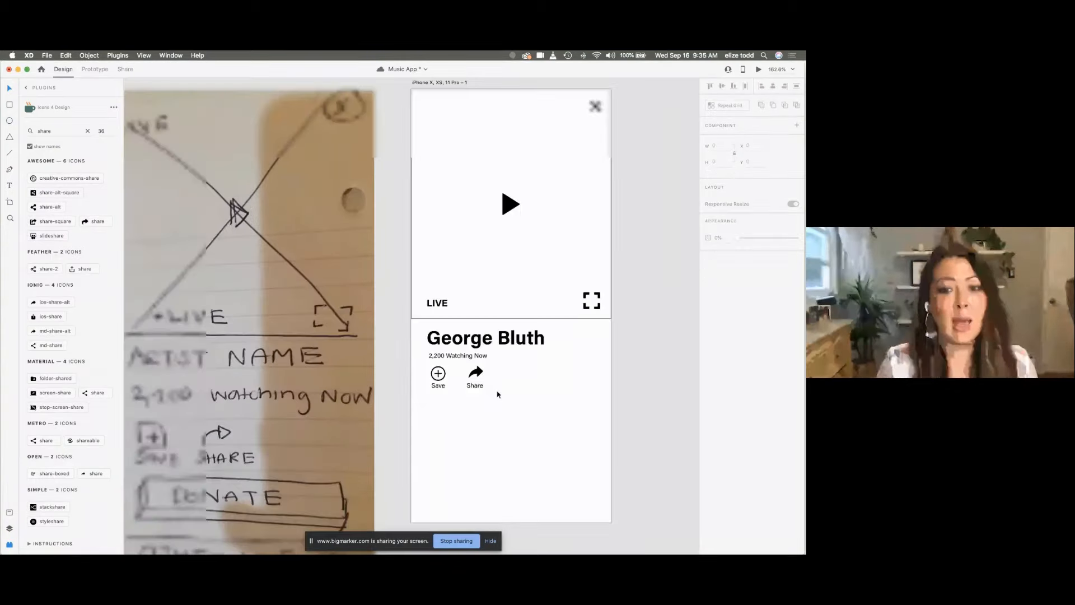
pyautogui.scroll(6, 508, 398)
pyautogui.scroll(-4, 486, 394)
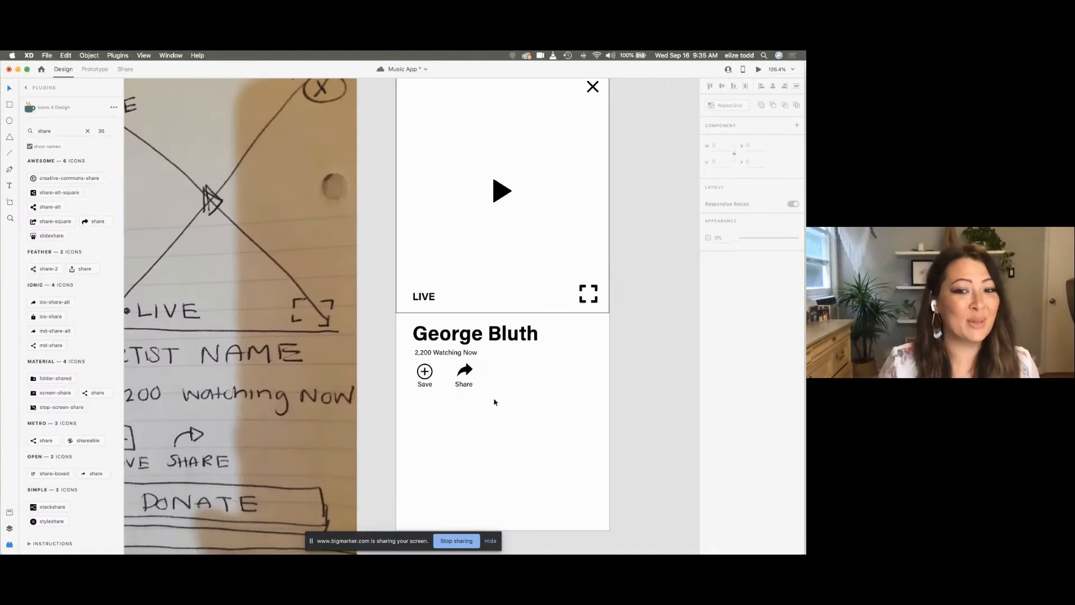
pyautogui.moveTo(498, 405); pyautogui.dragTo(413, 374)
pyautogui.click(499, 401)
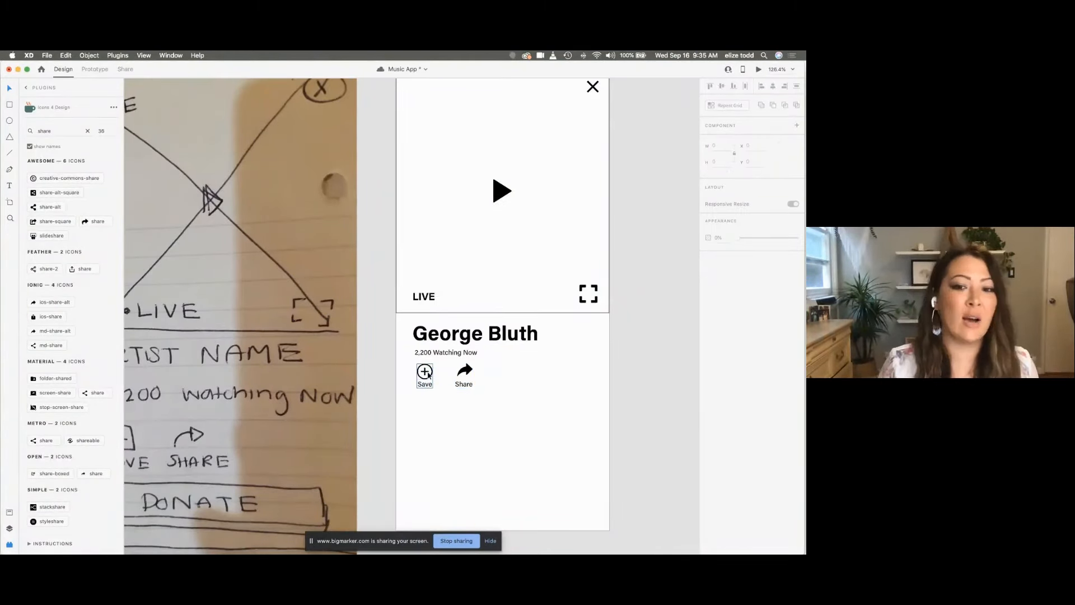
# Step: Group the Save and Share icon groups together into one parent group
pyautogui.scroll(-3, 486, 396)
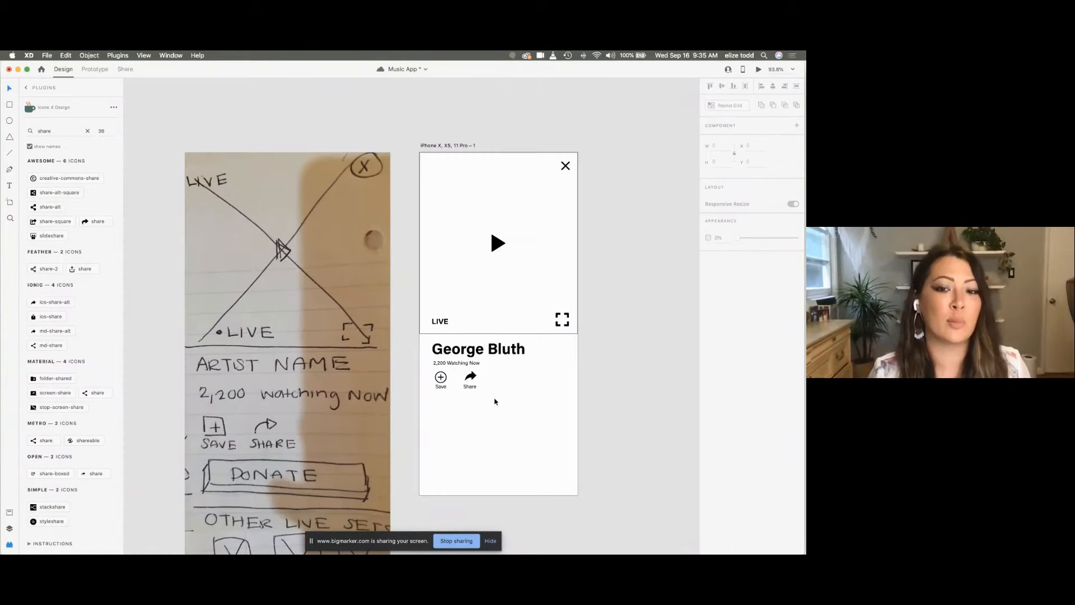
pyautogui.moveTo(496, 399); pyautogui.dragTo(424, 371)
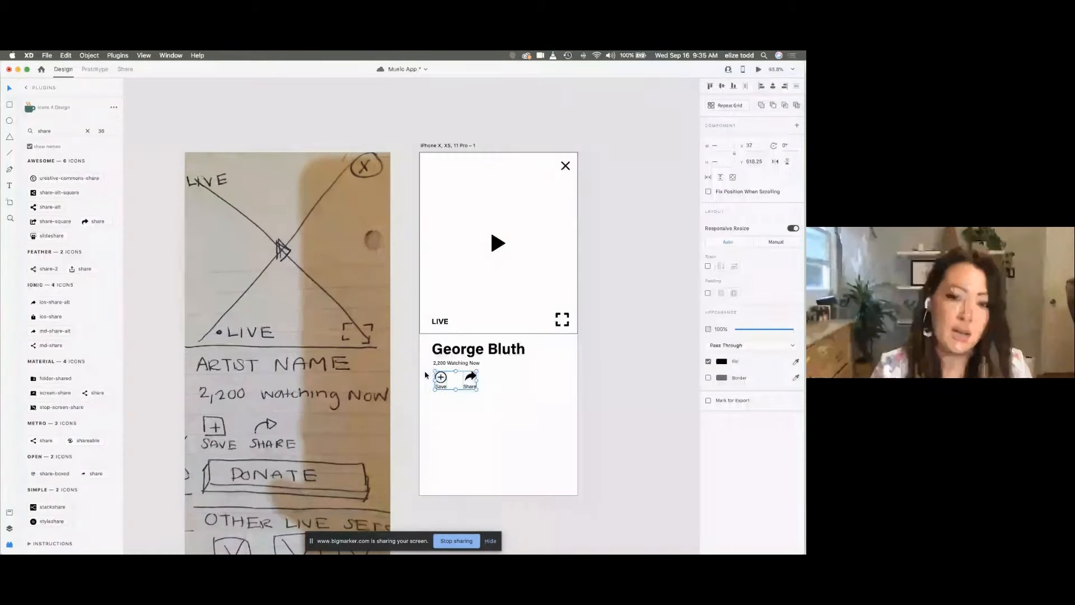
pyautogui.press('super+g')
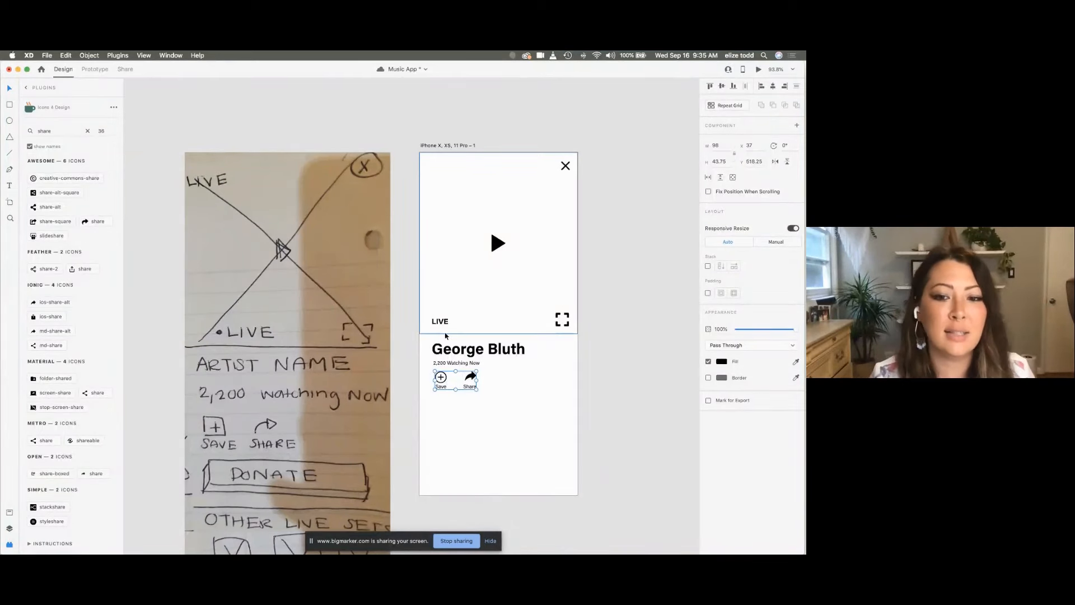
pyautogui.moveTo(469, 378)
pyautogui.mouseDown()
pyautogui.moveTo(526, 382)
pyautogui.moveTo(449, 381)
pyautogui.mouseUp()
# Step: Rename the nested group holding the plus icon and its label as "Save"
pyautogui.scroll(5, 449, 382)
pyautogui.doubleClick(449, 381)
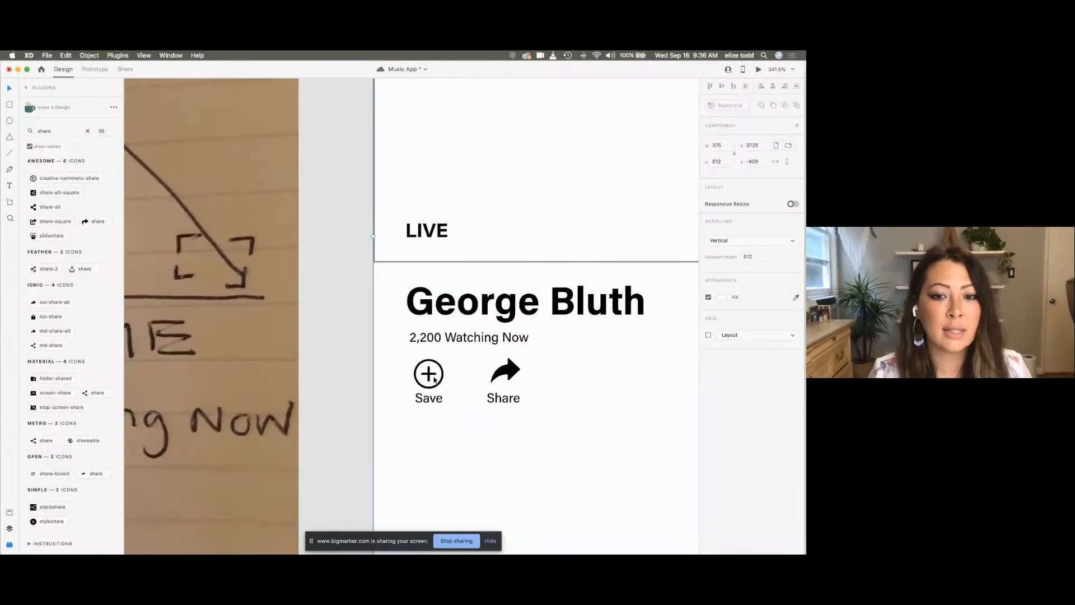
pyautogui.doubleClick(429, 376)
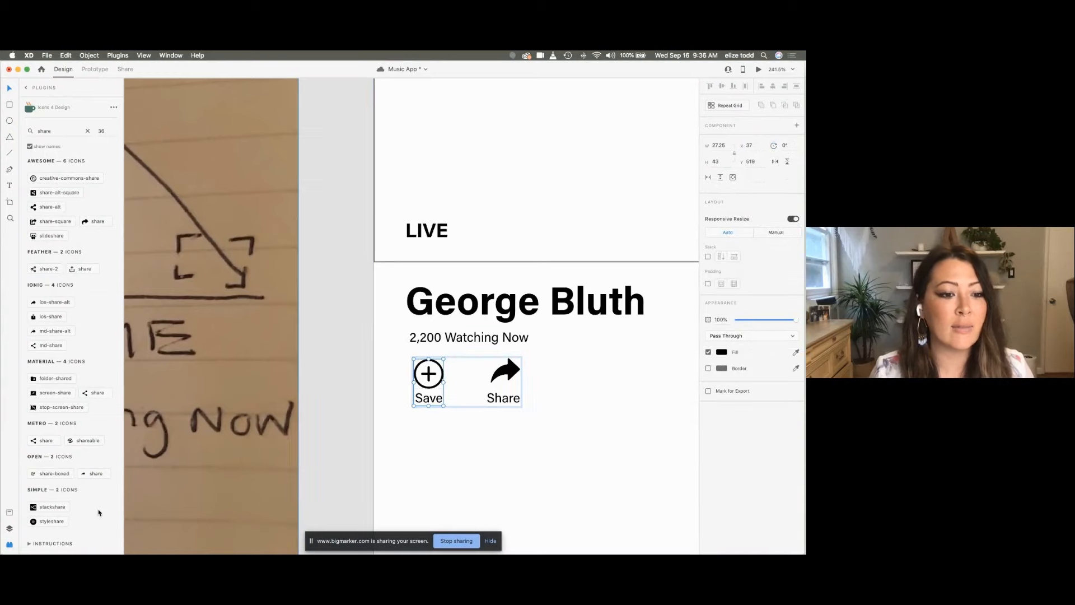
pyautogui.click(9, 528)
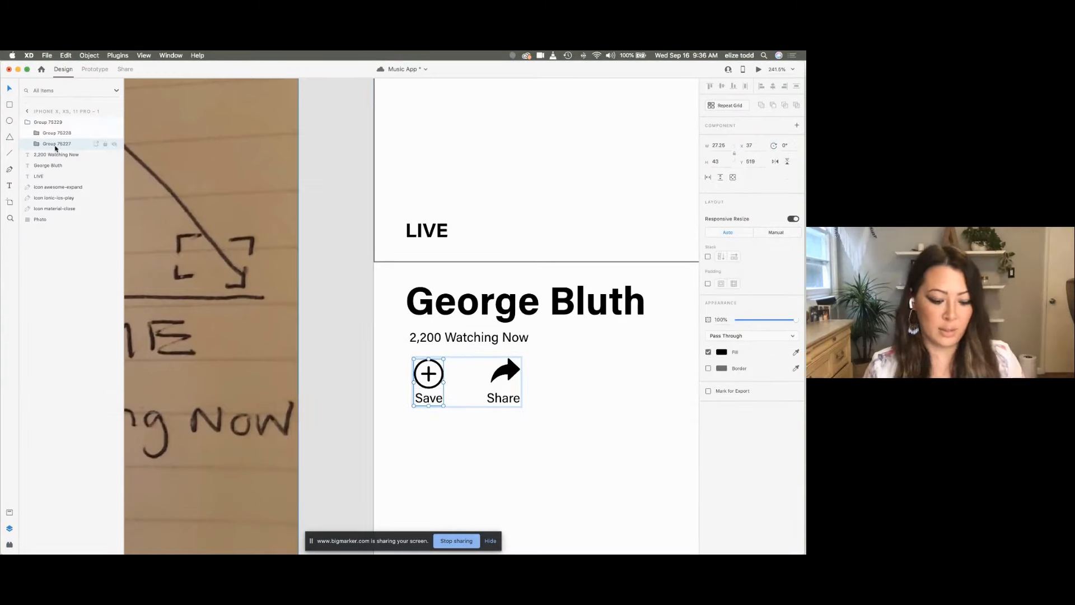
pyautogui.doubleClick(55, 145)
pyautogui.write('Save')
pyautogui.press('Return')
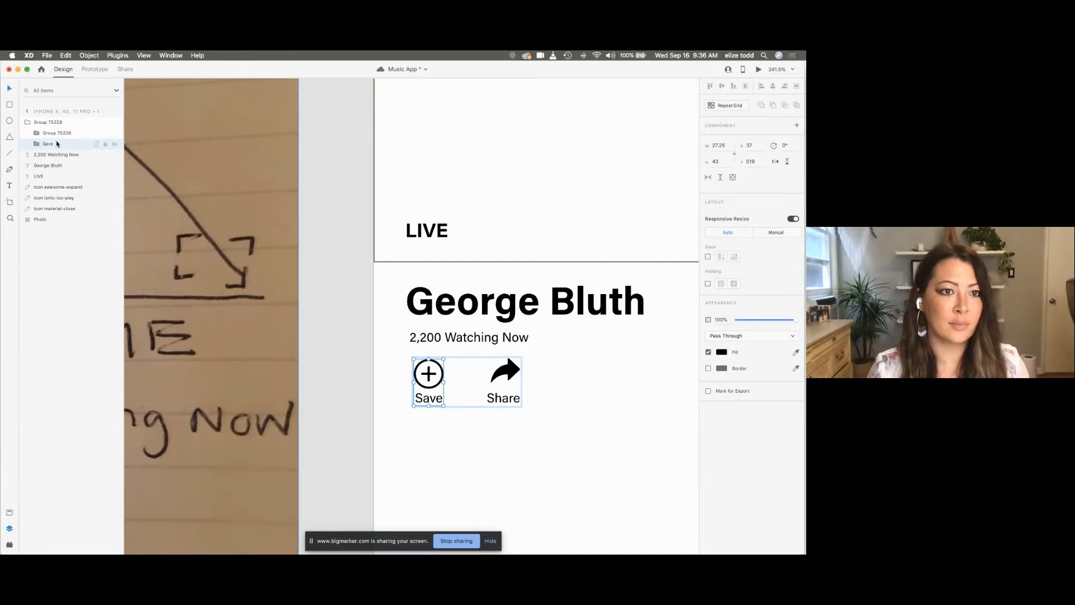
# Step: Rename the nested group holding the arrow icon and its label as "Share"
pyautogui.doubleClick(51, 134)
pyautogui.write('S')
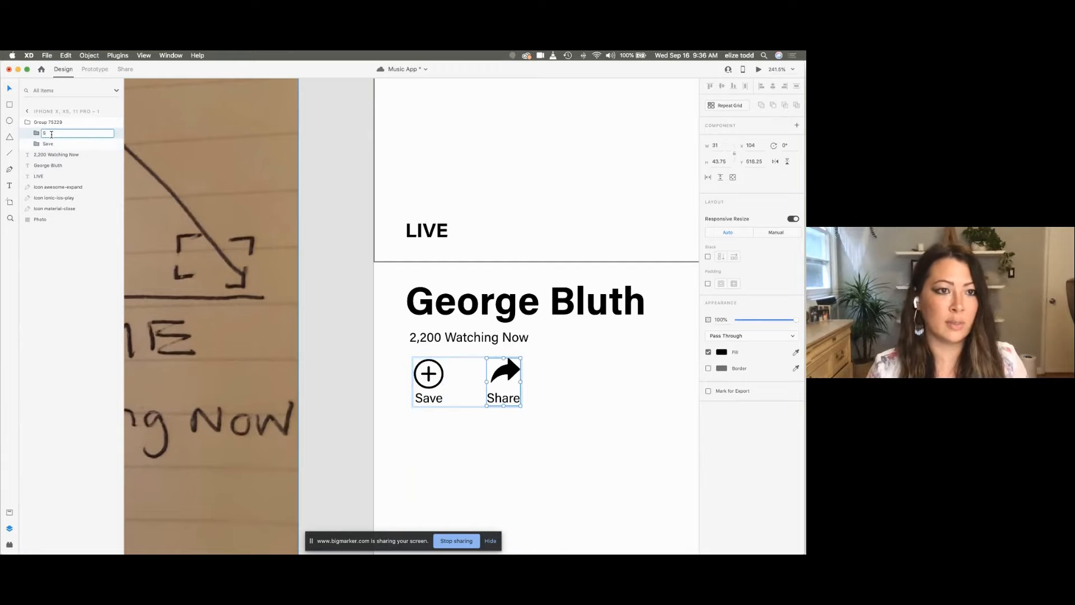
pyautogui.write('hare')
pyautogui.click(480, 401)
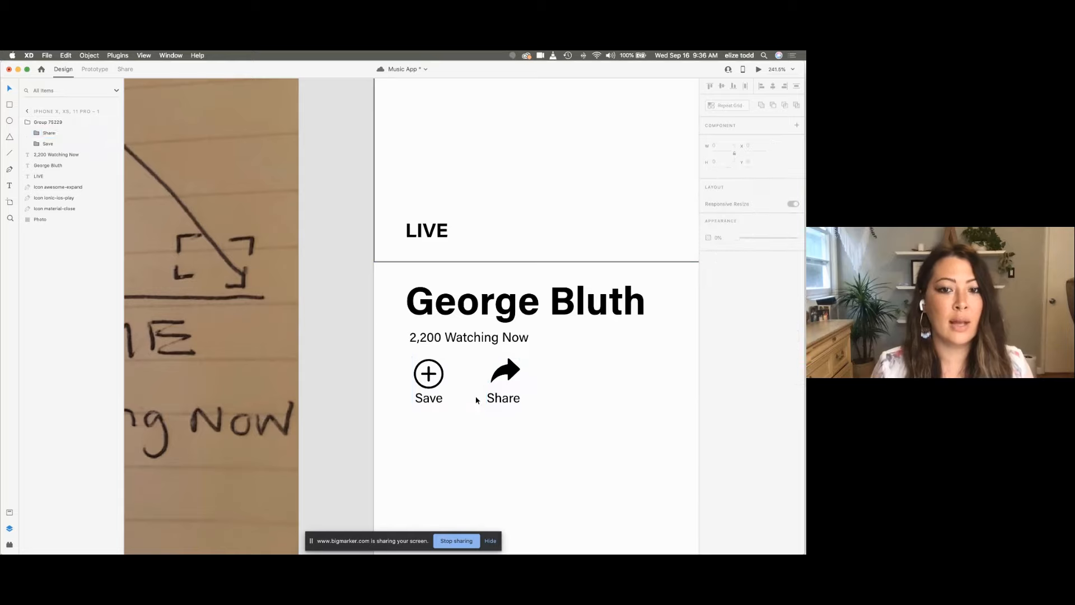
# Step: Collapse the parent group of the Save and Share icons in the layer list
pyautogui.doubleClick(429, 374)
pyautogui.moveTo(430, 374)
pyautogui.mouseDown()
pyautogui.moveTo(456, 374)
pyautogui.moveTo(428, 373)
pyautogui.mouseUp()
pyautogui.click(413, 437)
pyautogui.scroll(-3, 412, 436)
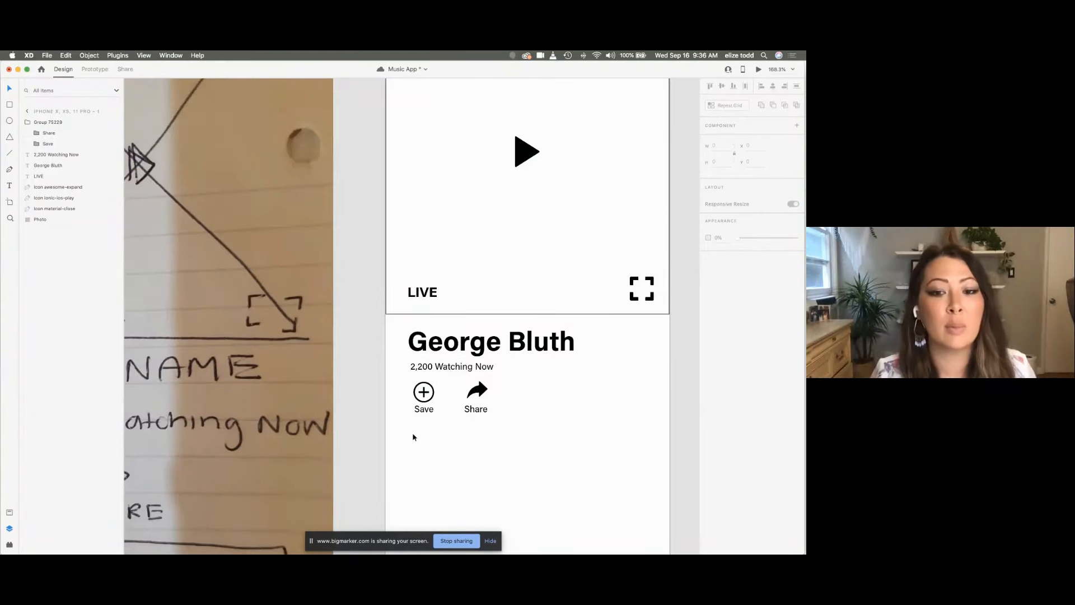
pyautogui.scroll(-3, 419, 437)
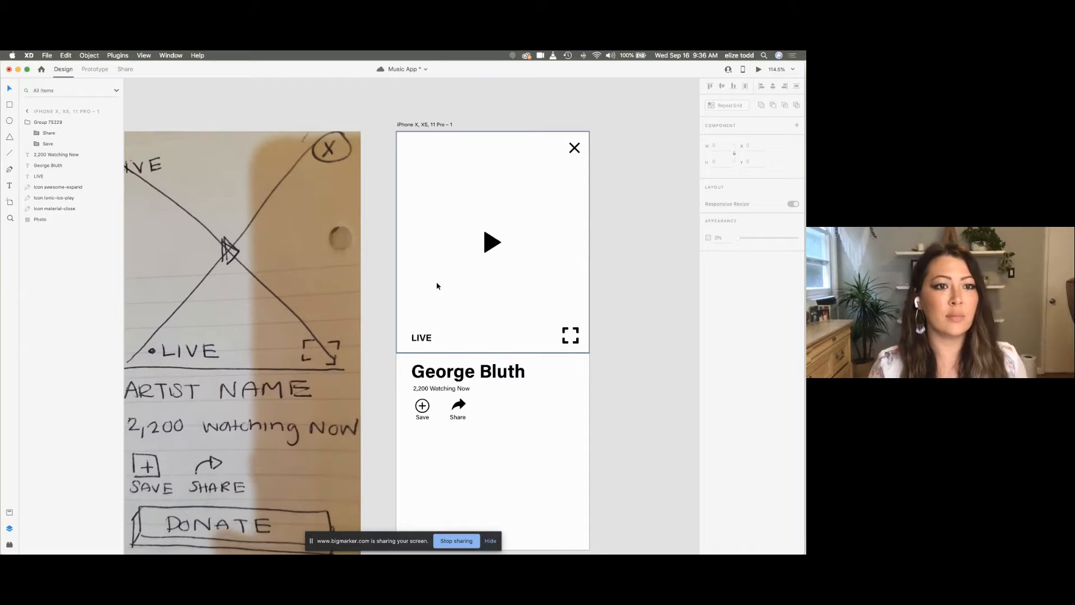
pyautogui.scroll(-3, 437, 285)
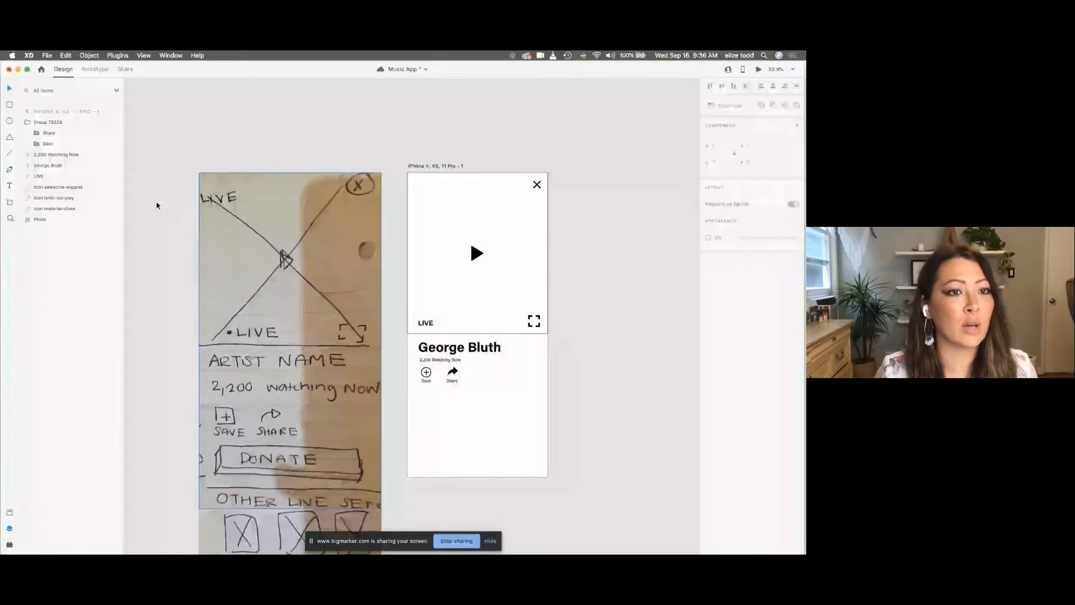
pyautogui.click(27, 123)
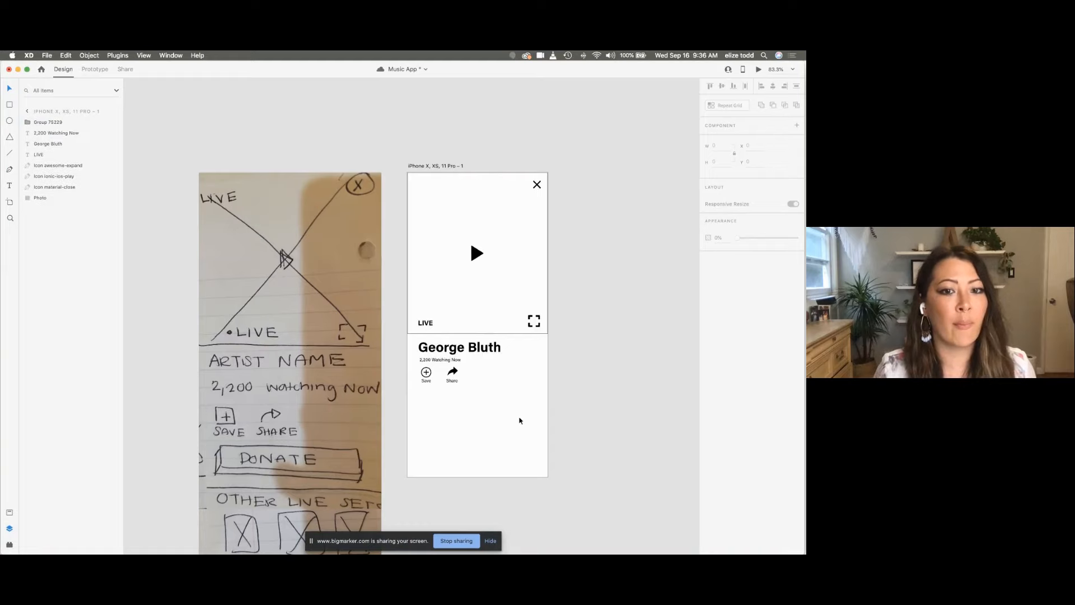
# Step: Move the combined Save and Share group to X 42, Y 523.25 beneath the watching count, and deselect it
pyautogui.scroll(-4, 504, 410)
pyautogui.scroll(2, 328, 348)
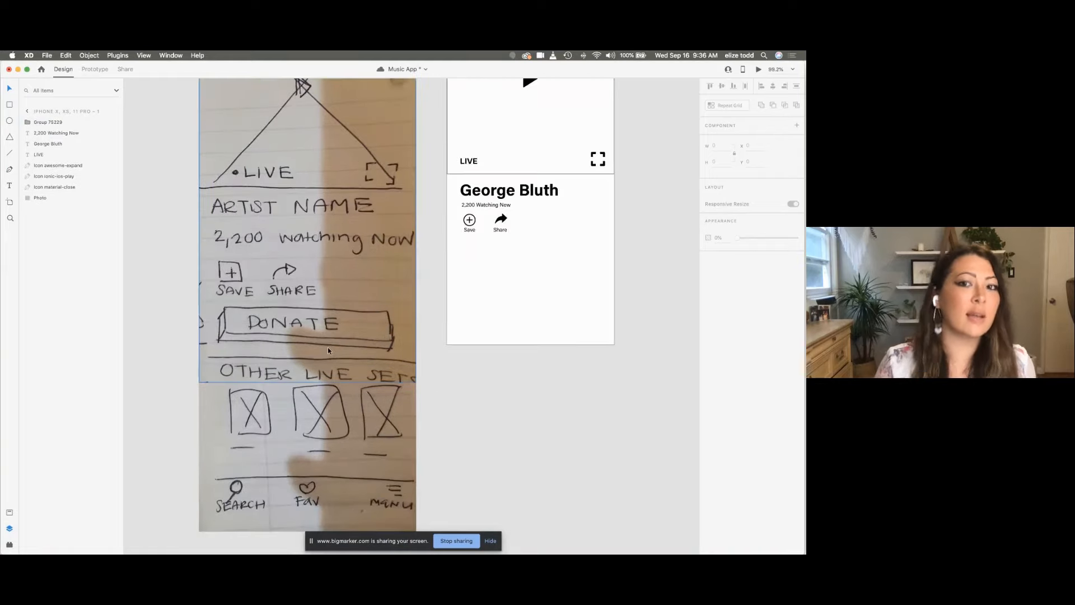
pyautogui.scroll(4, 500, 220)
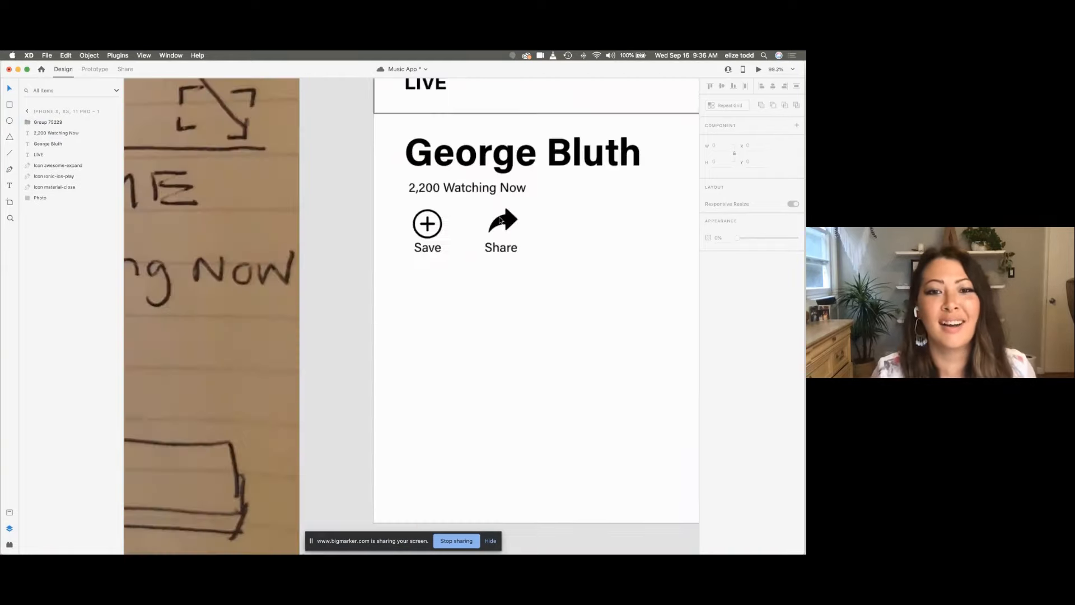
pyautogui.moveTo(500, 220); pyautogui.dragTo(505, 226)
pyautogui.scroll(-3, 505, 224)
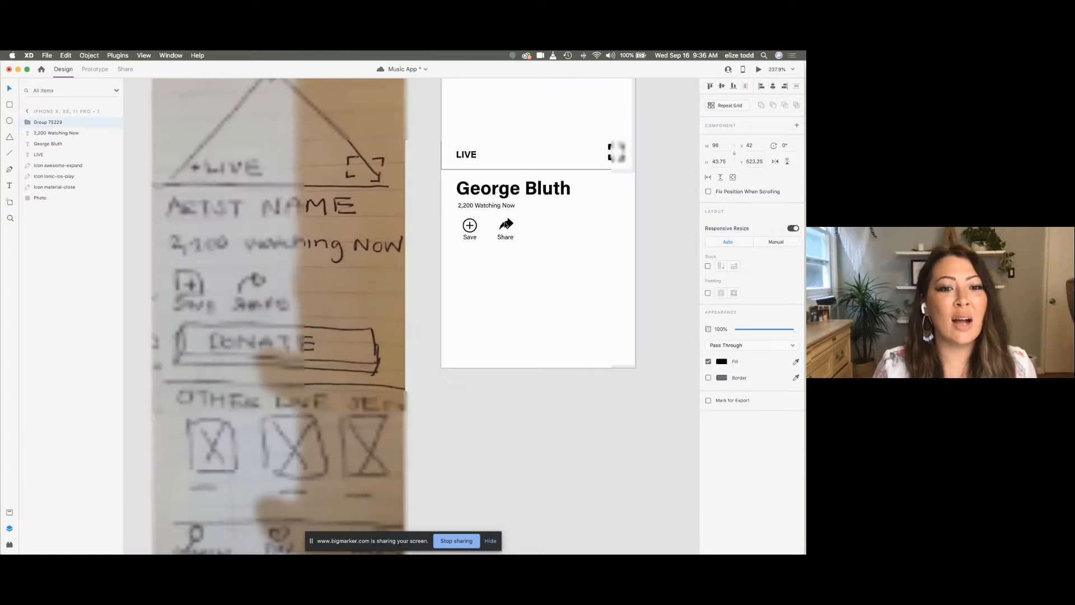
pyautogui.scroll(-2, 237, 313)
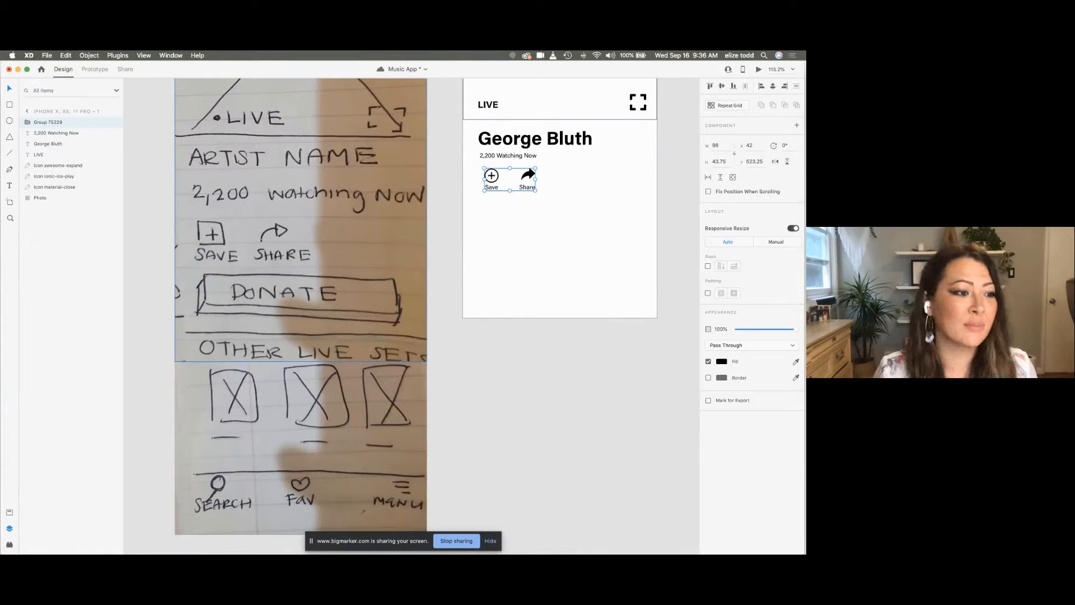
pyautogui.click(476, 251)
# Step: Examine the hand-drawn sketch from the Save and Share icons through the Donate button to the sections below, comparing it with the artboard
pyautogui.scroll(-3, 476, 251)
pyautogui.scroll(5, 476, 251)
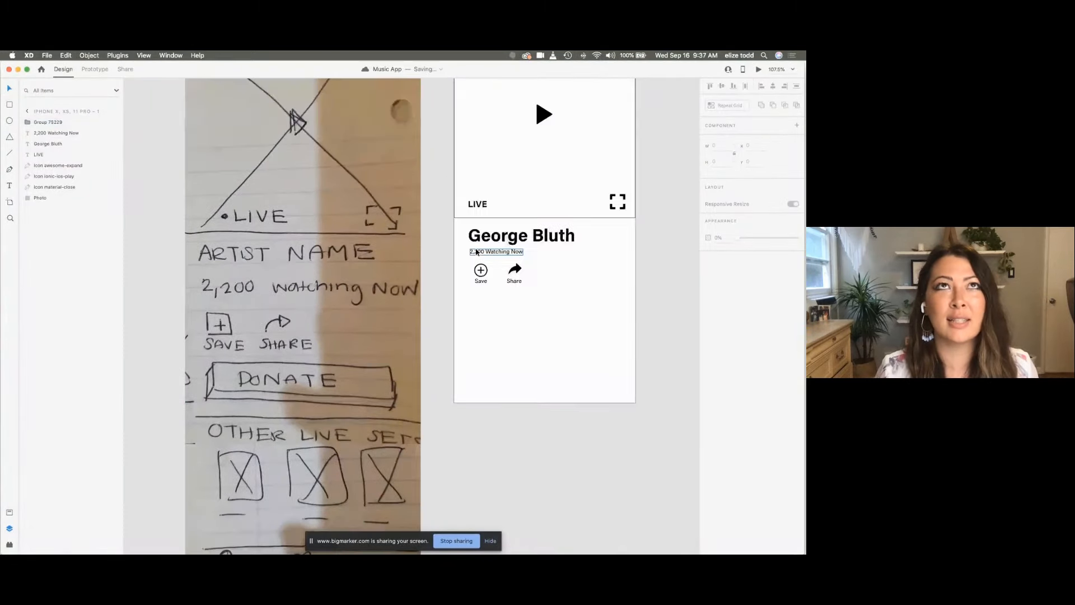
pyautogui.scroll(-2, 476, 250)
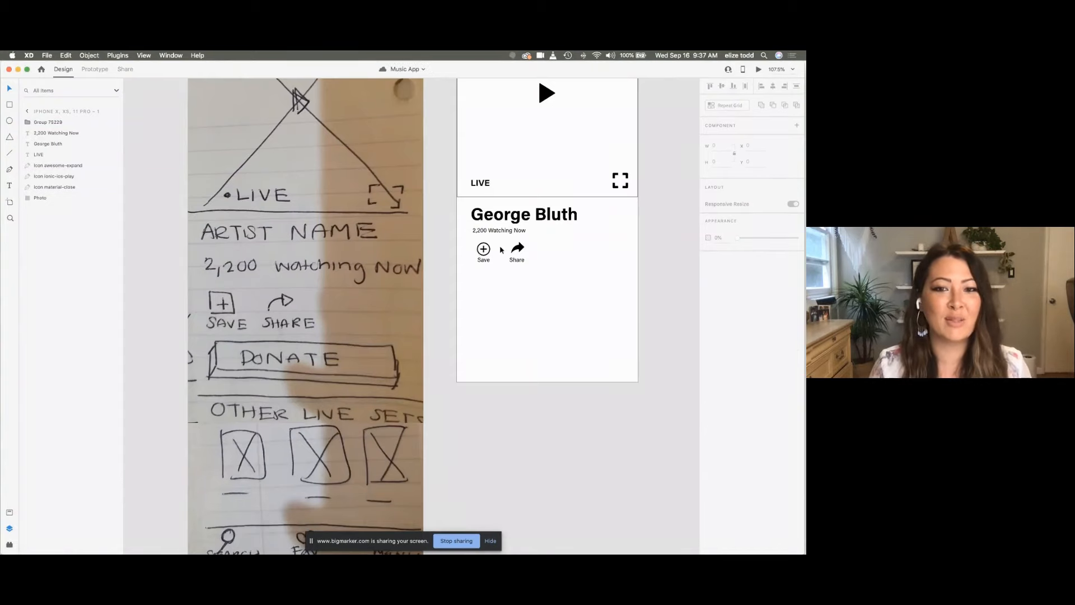
pyautogui.hscroll(3, 420, 280)
pyautogui.scroll(-2, 420, 280)
pyautogui.hscroll(-2, 419, 280)
pyautogui.scroll(-2, 420, 280)
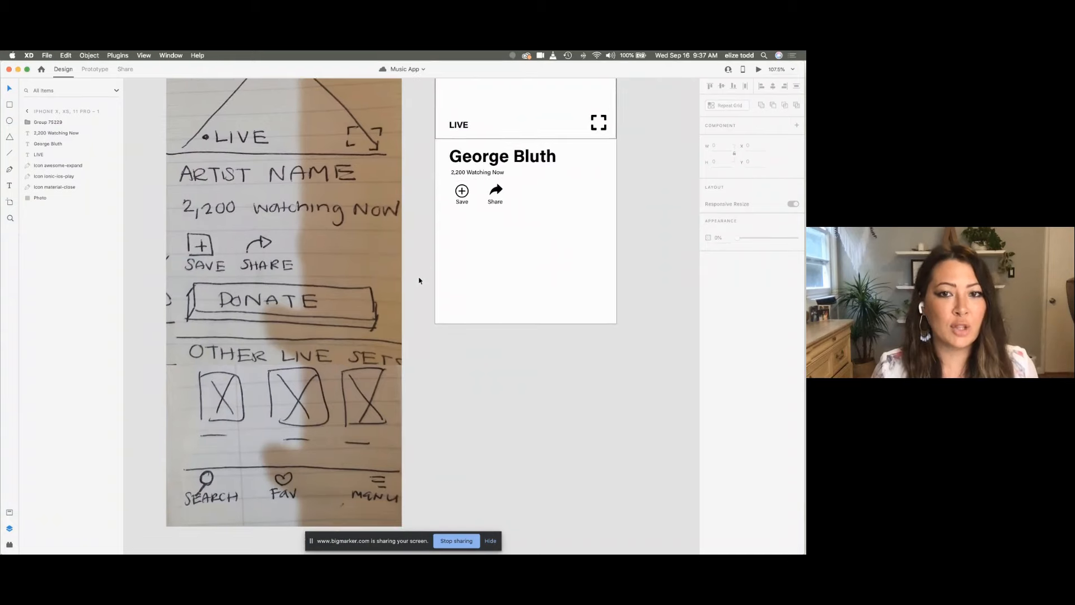
pyautogui.scroll(2, 420, 280)
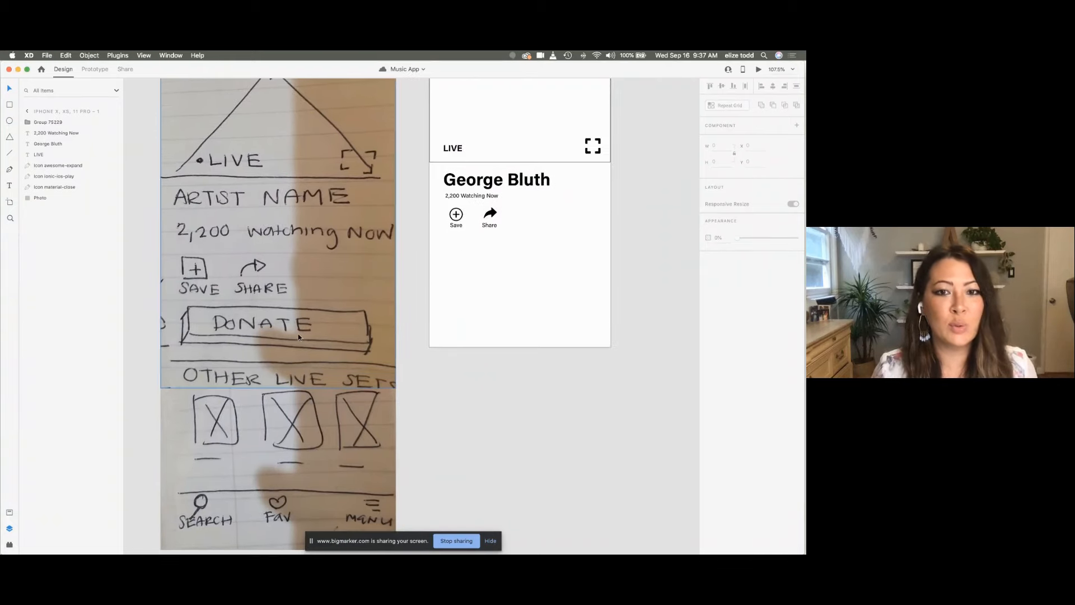
pyautogui.hscroll(3, 286, 304)
pyautogui.scroll(1, 287, 304)
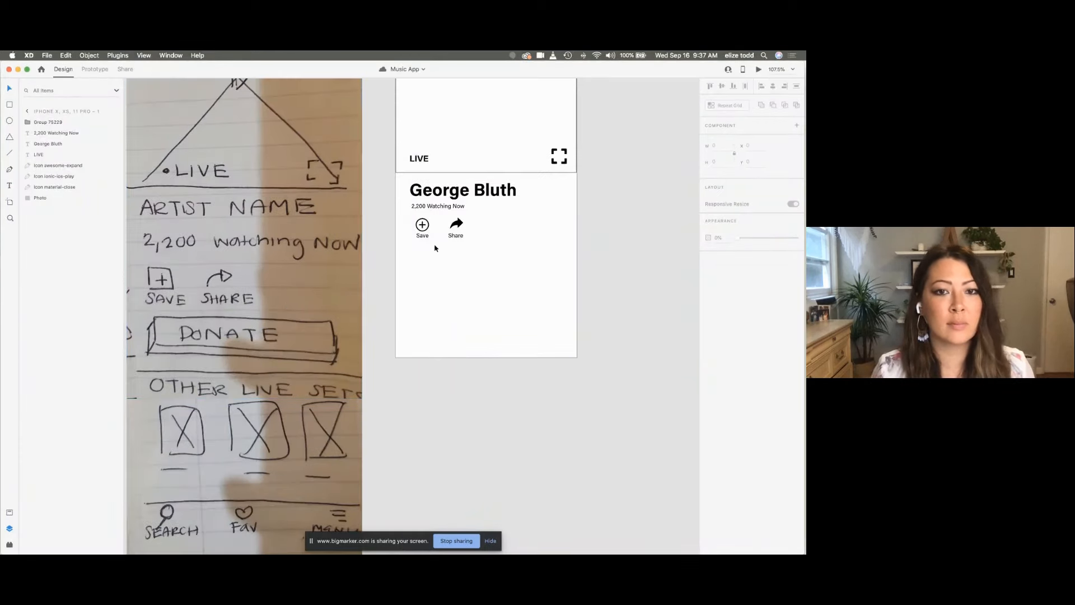
# Step: Draw a rectangle about 326 wide and 59 high below the Save and Share icons for the donate button
pyautogui.scroll(3, 434, 244)
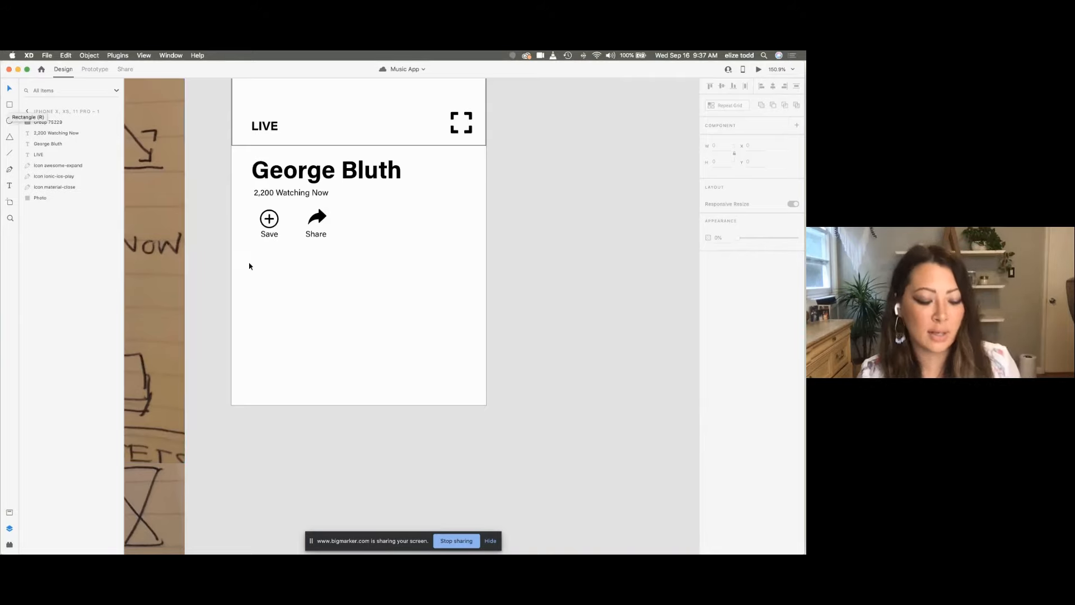
pyautogui.press('r')
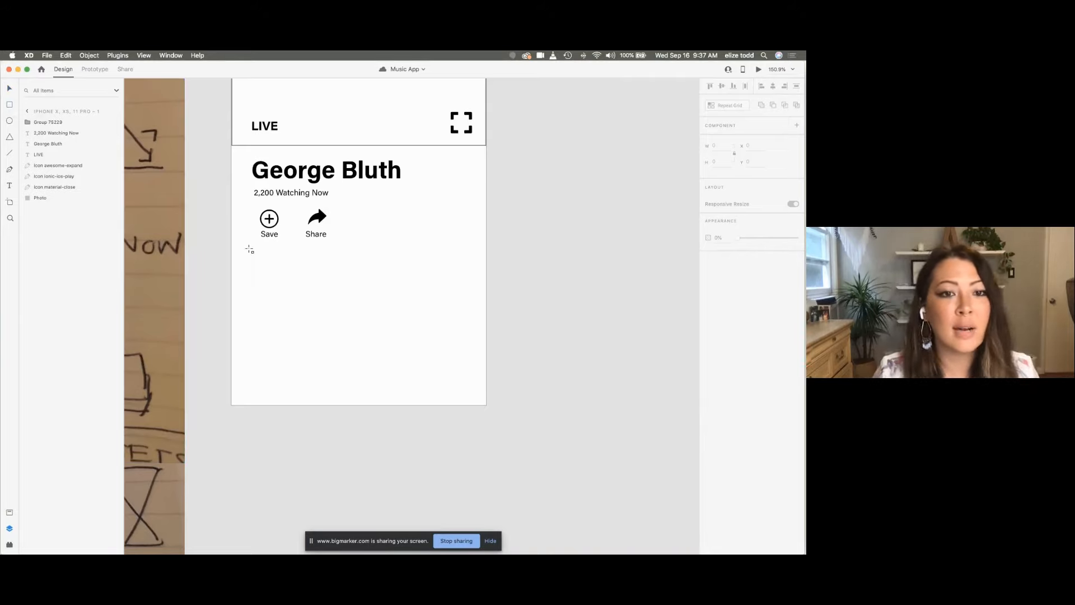
pyautogui.moveTo(248, 246)
pyautogui.mouseDown()
pyautogui.moveTo(368, 295)
pyautogui.moveTo(468, 285)
pyautogui.mouseUp()
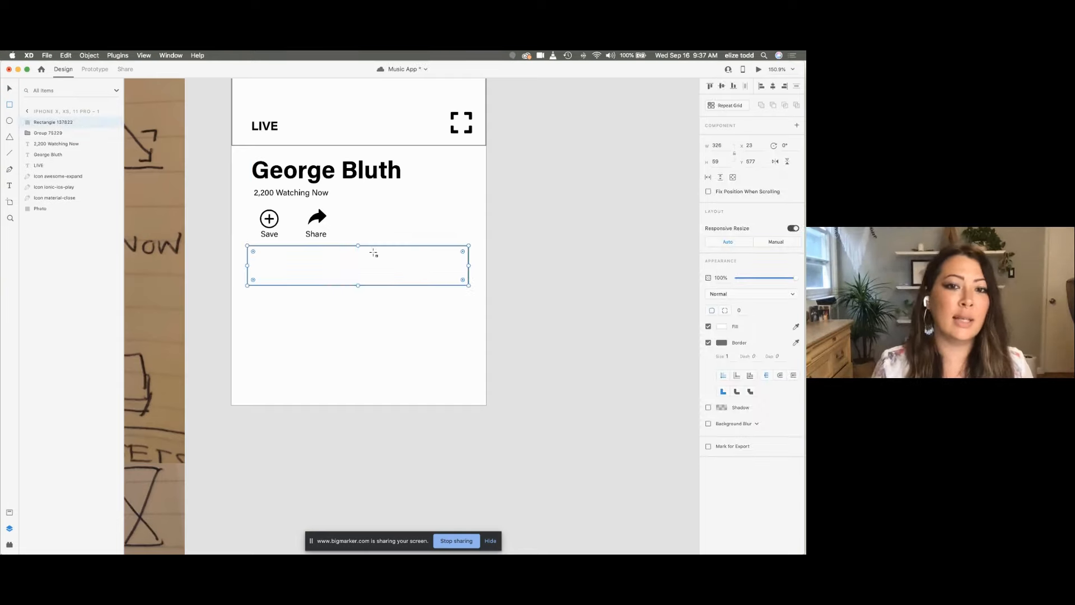
pyautogui.scroll(5, 333, 278)
pyautogui.scroll(3, 338, 258)
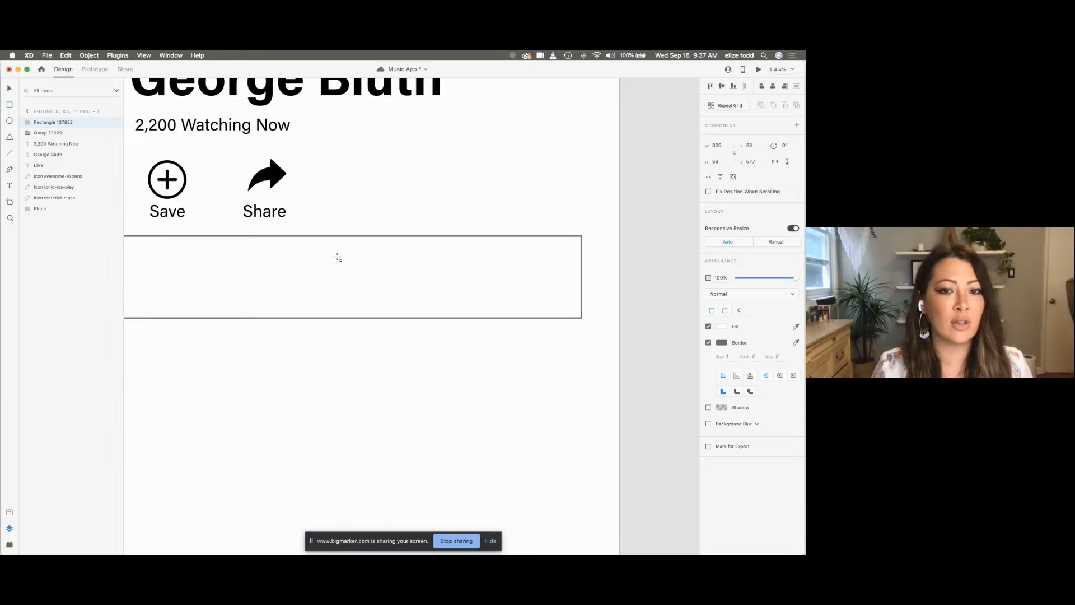
# Step: Move the button rectangle to X 25, Y 584 to leave more space below the Save and Share icons
pyautogui.scroll(-4, 339, 258)
pyautogui.scroll(2, 343, 261)
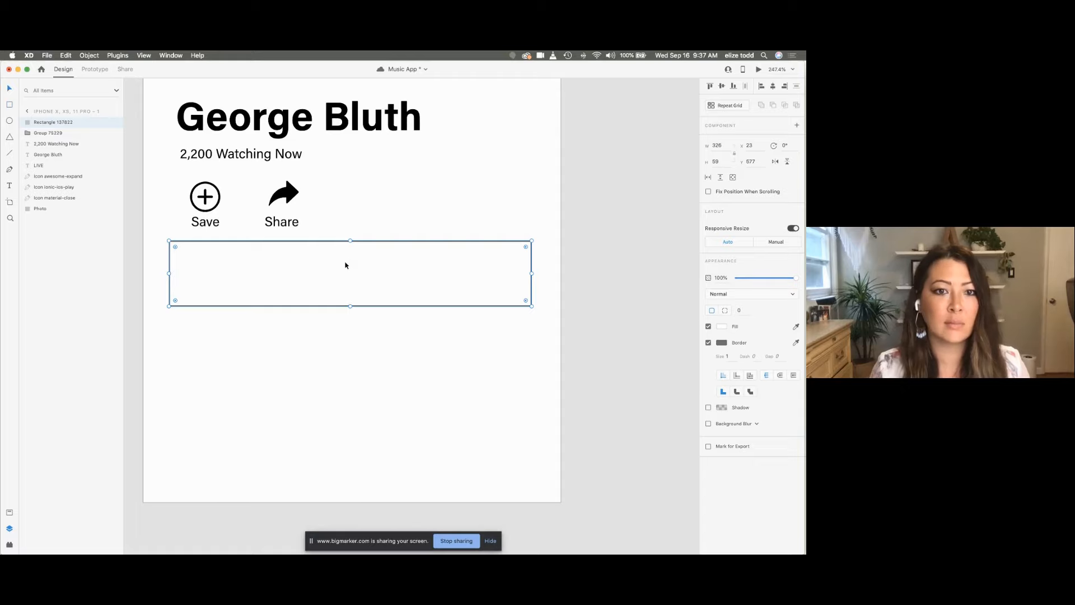
pyautogui.scroll(-3, 345, 265)
pyautogui.moveTo(346, 264); pyautogui.dragTo(346, 271)
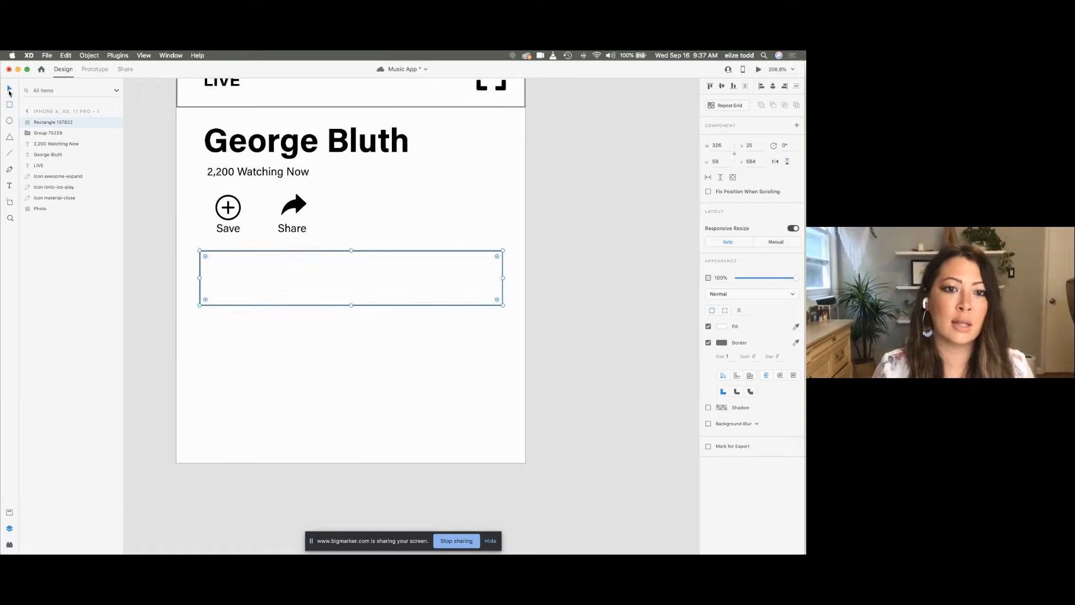
pyautogui.moveTo(371, 299); pyautogui.dragTo(368, 284)
pyautogui.scroll(-10, 367, 284)
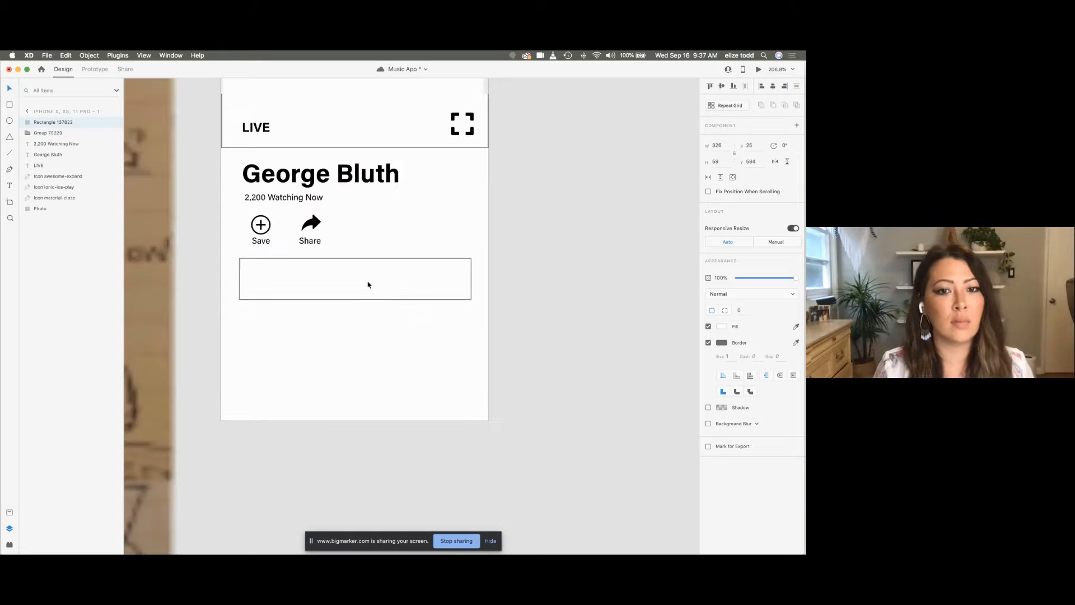
# Step: Add the text "Donate" at size 20, centred inside the button rectangle at X 156, Y 605
pyautogui.scroll(10, 408, 259)
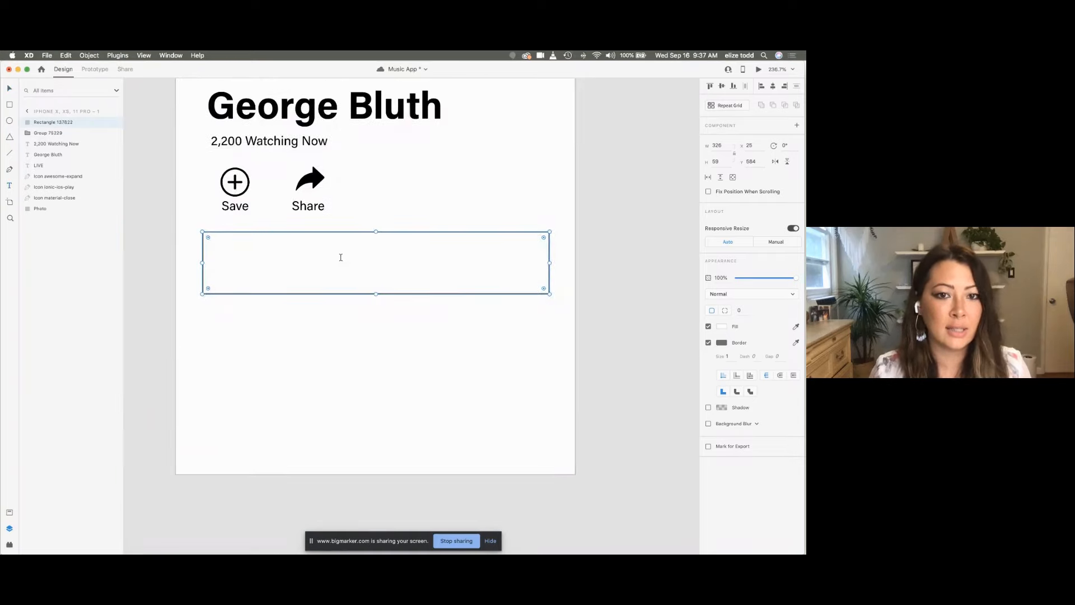
pyautogui.click(340, 264)
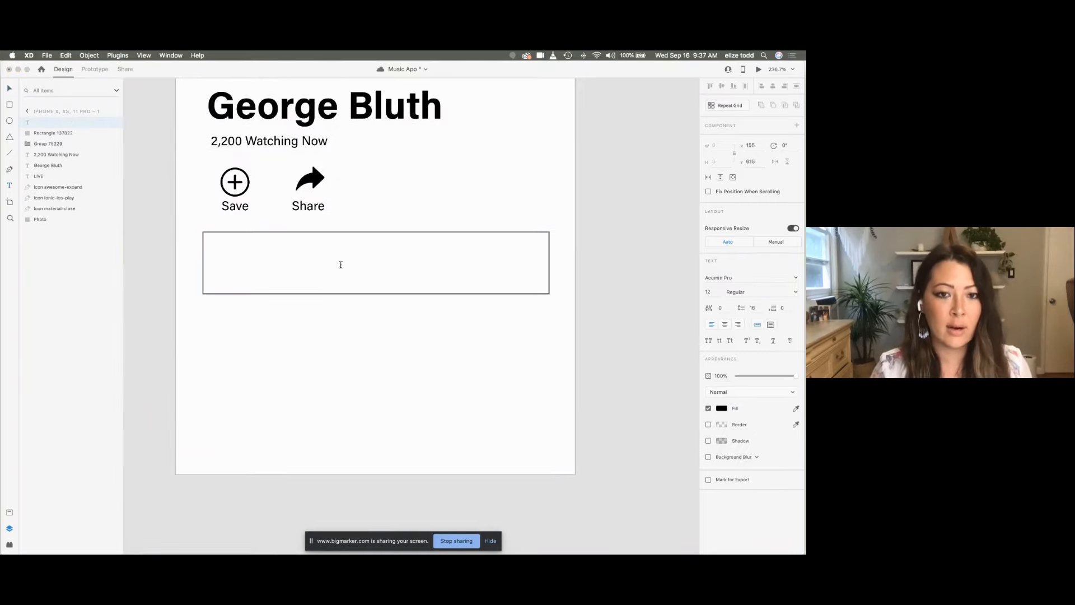
pyautogui.write('Donate')
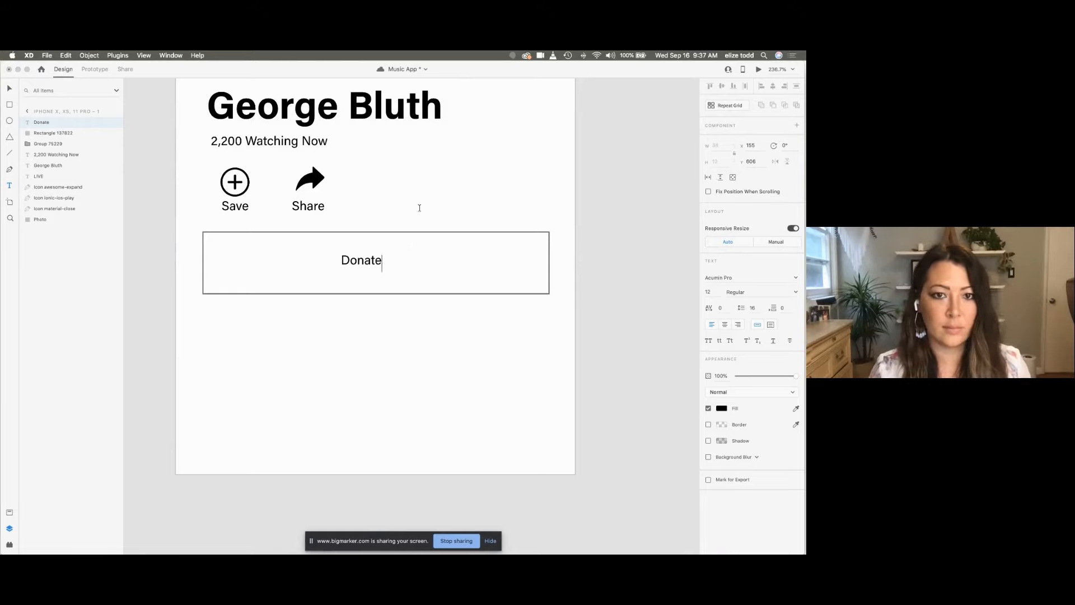
pyautogui.press('Escape')
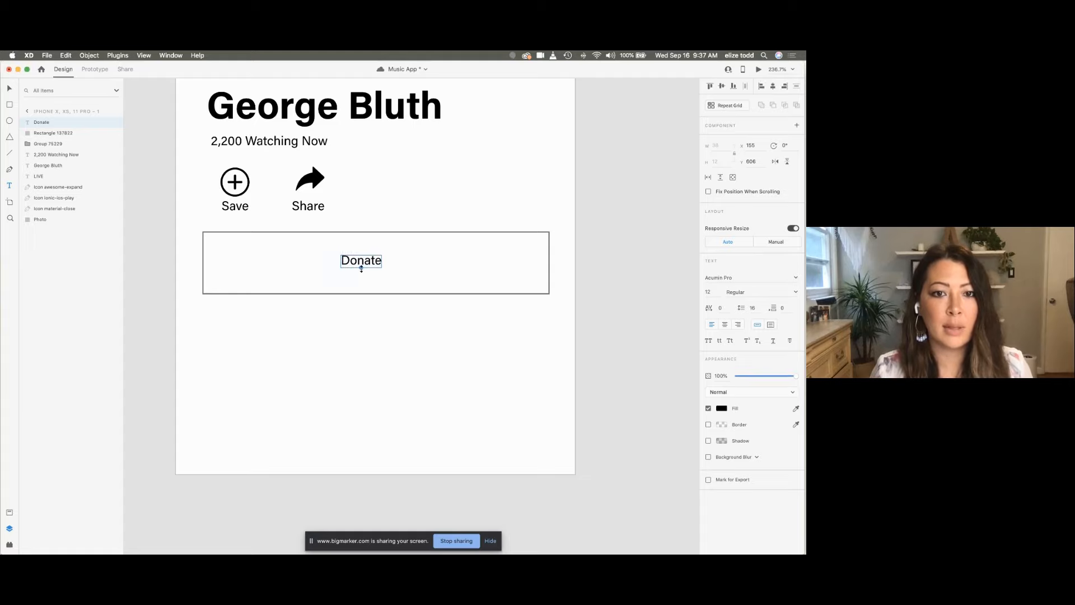
pyautogui.moveTo(361, 268); pyautogui.dragTo(383, 269)
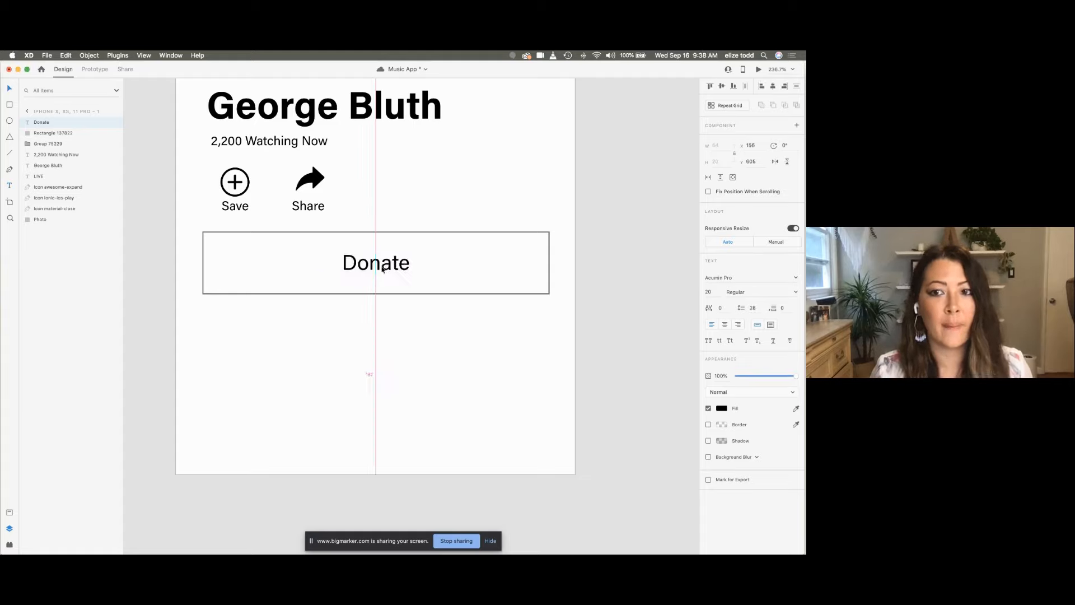
pyautogui.scroll(-10, 383, 269)
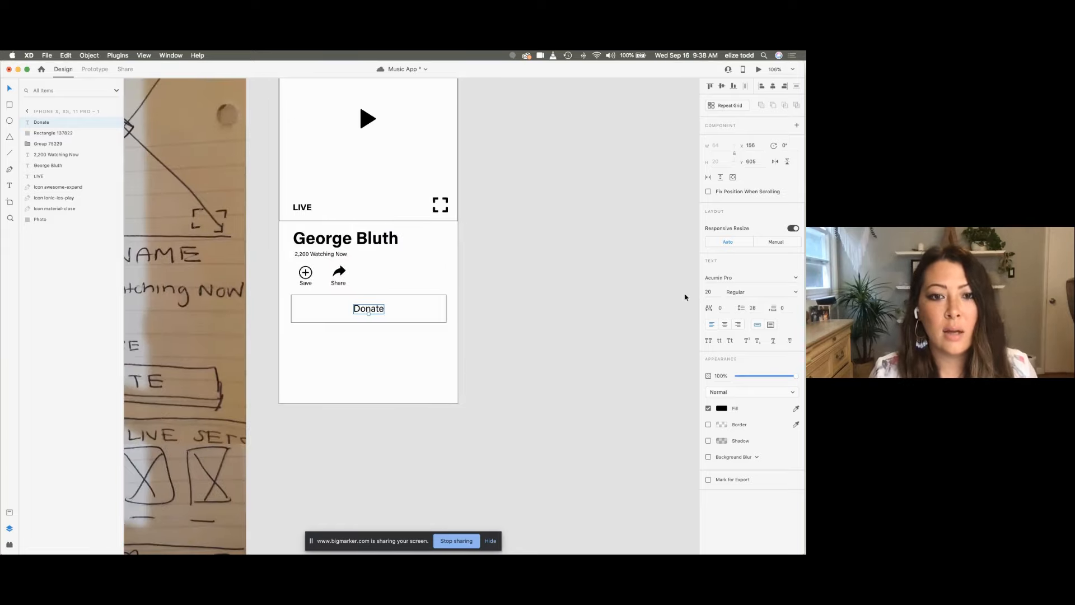
# Step: Save the Donate text's formatting as a character style named "Button" and place it below Small Body
pyautogui.scroll(6, 411, 312)
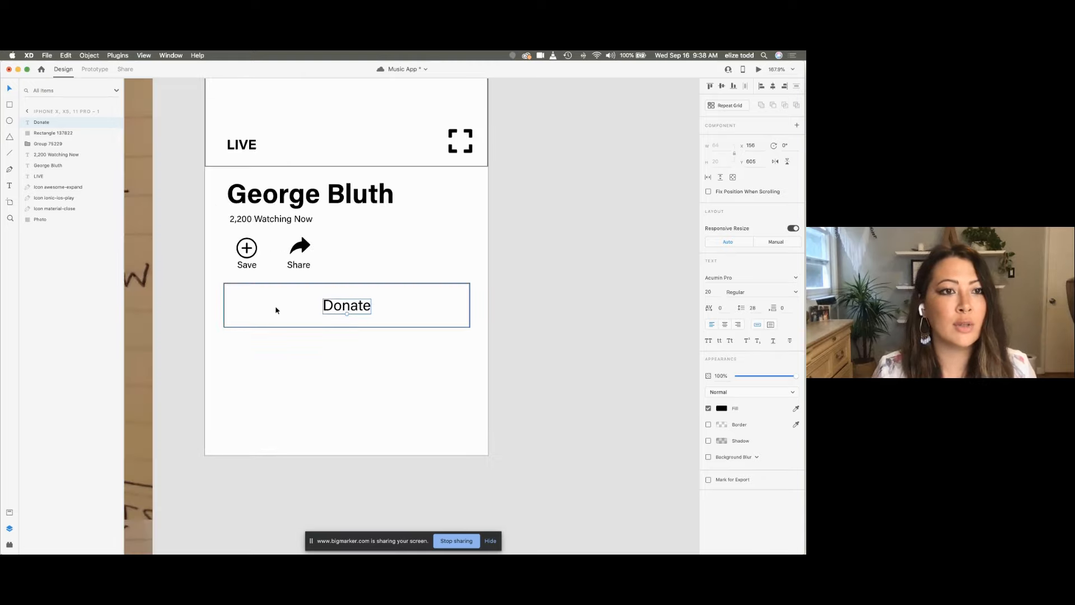
pyautogui.click(9, 513)
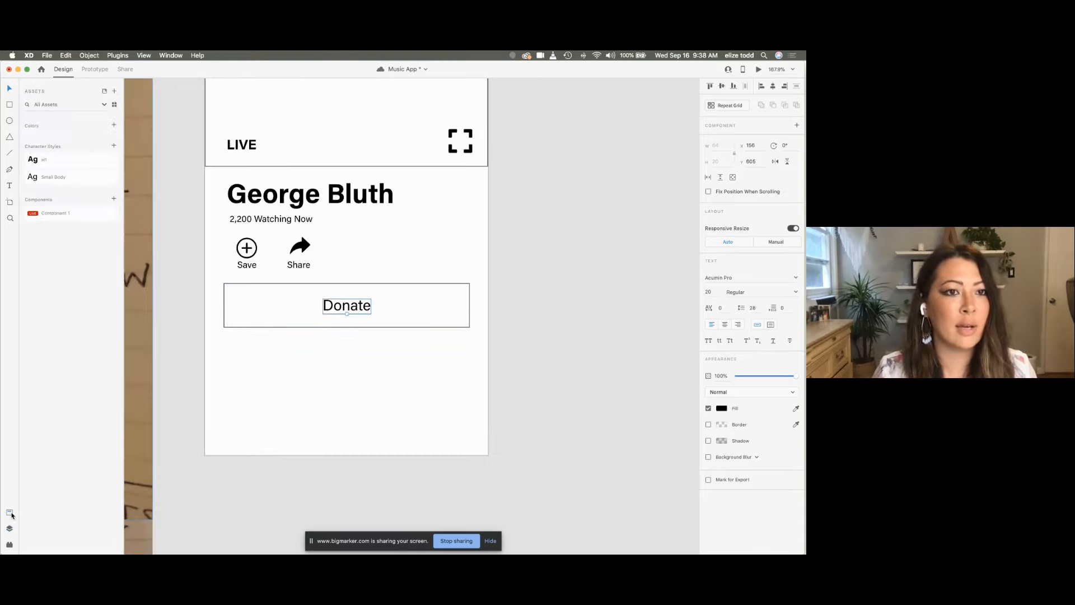
pyautogui.click(114, 146)
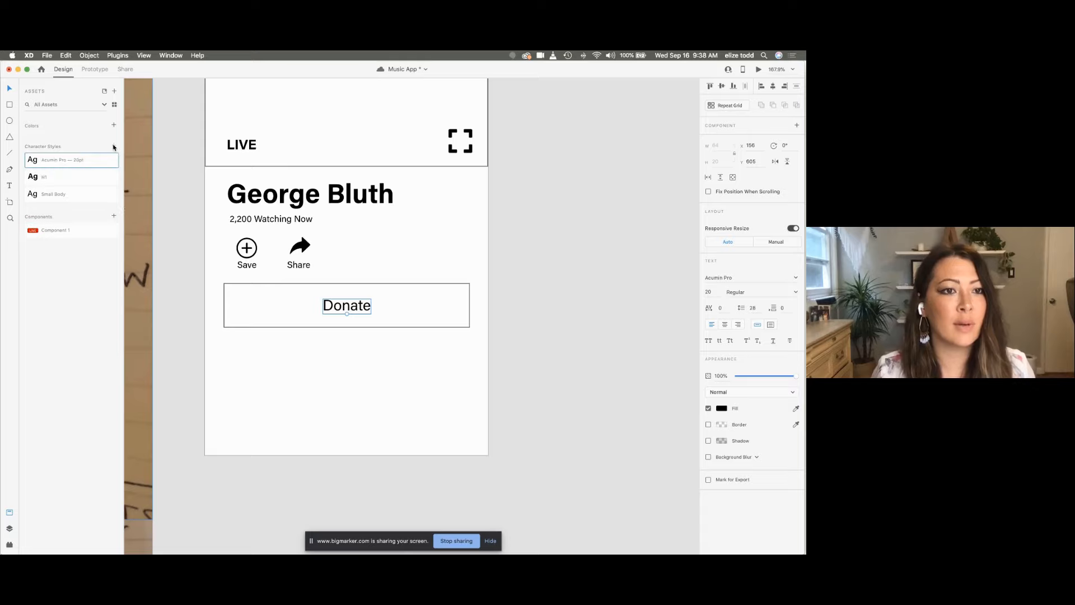
pyautogui.doubleClick(45, 160)
pyautogui.write('utton')
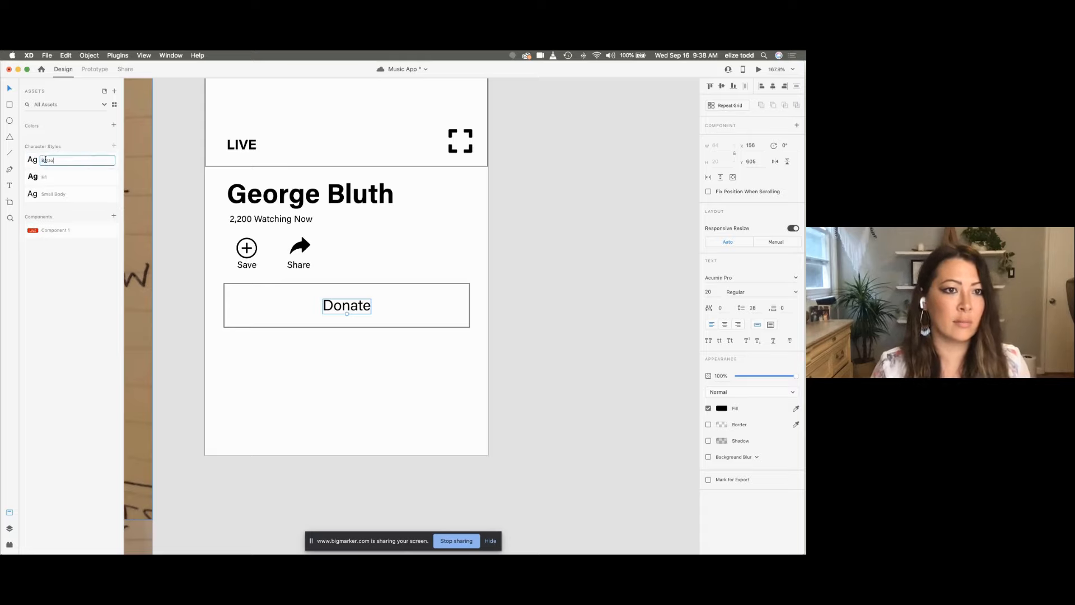
pyautogui.press('Return')
pyautogui.moveTo(45, 160); pyautogui.dragTo(44, 208)
pyautogui.click(358, 260)
# Step: Review the saved character styles alongside the hand-drawn sketch and the wireframe artboard
pyautogui.scroll(-3, 359, 260)
pyautogui.hscroll(-5, 359, 262)
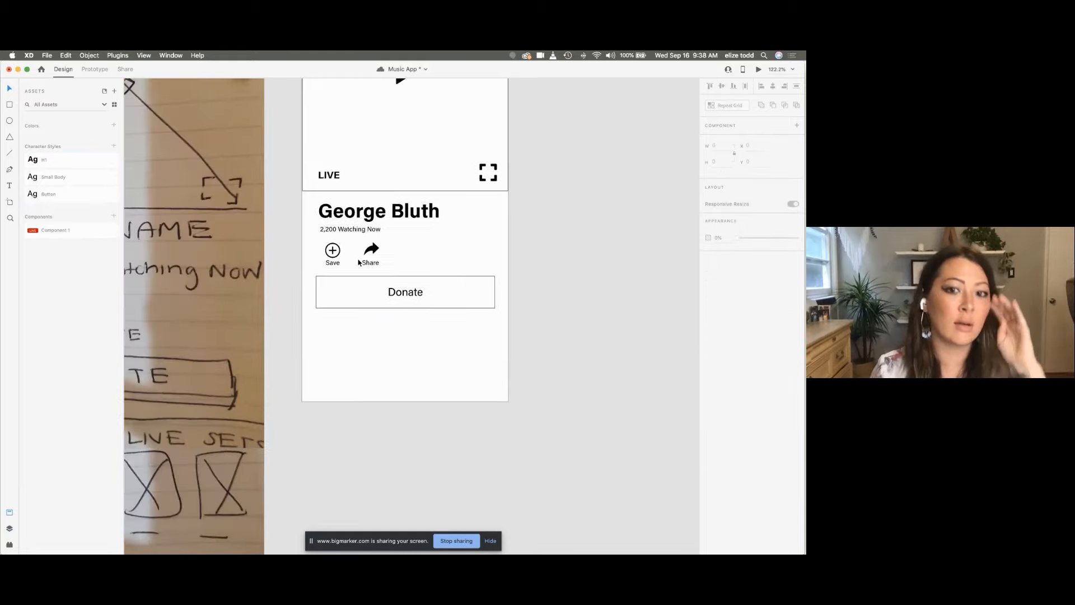
pyautogui.scroll(3, 472, 284)
pyautogui.scroll(-3, 472, 284)
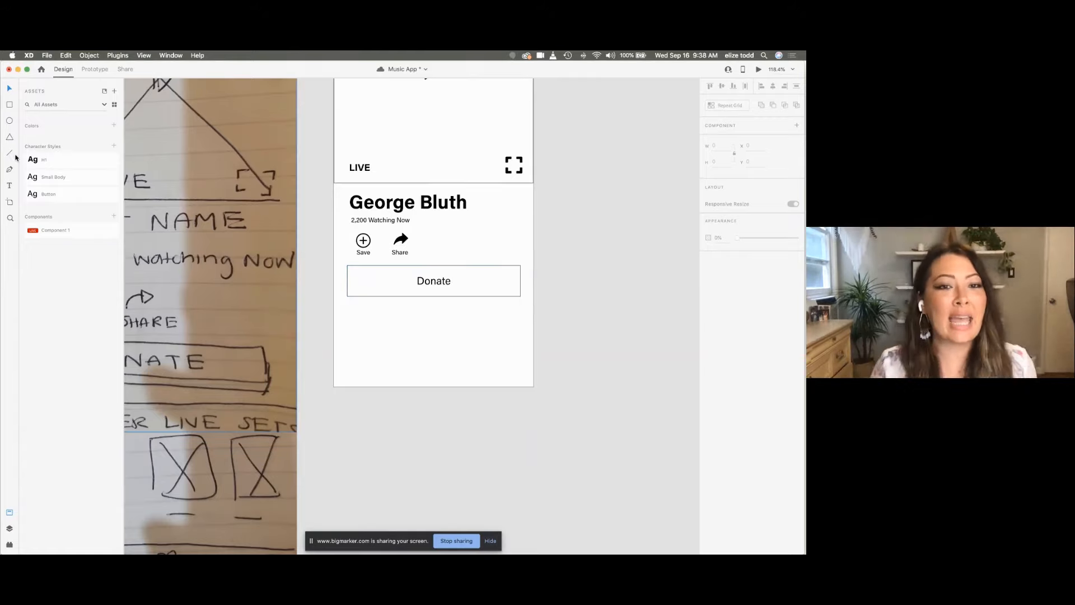
pyautogui.scroll(-3, 325, 230)
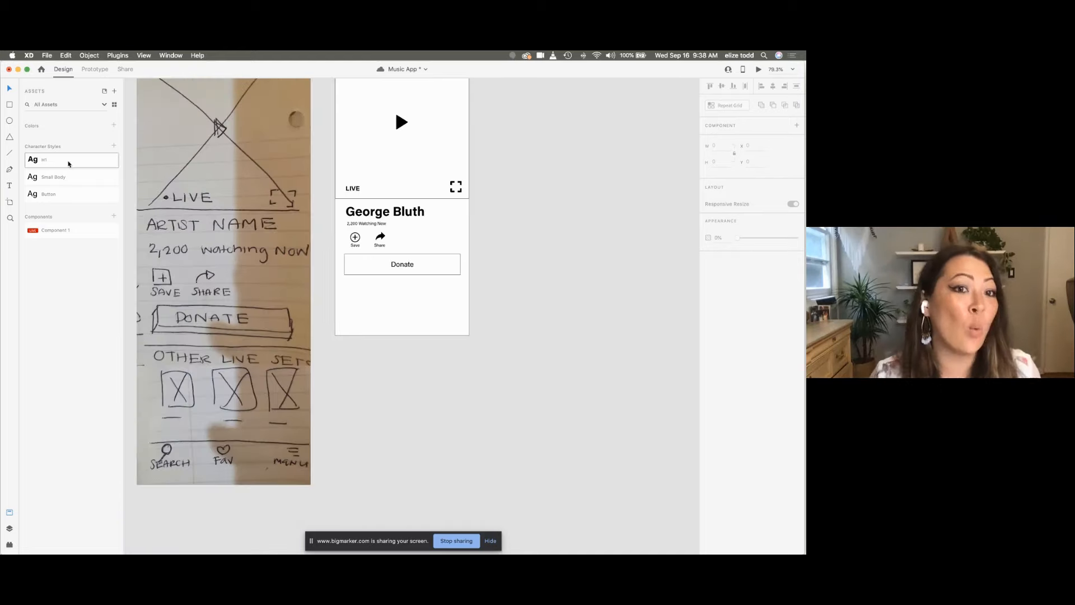
pyautogui.moveTo(69, 163)
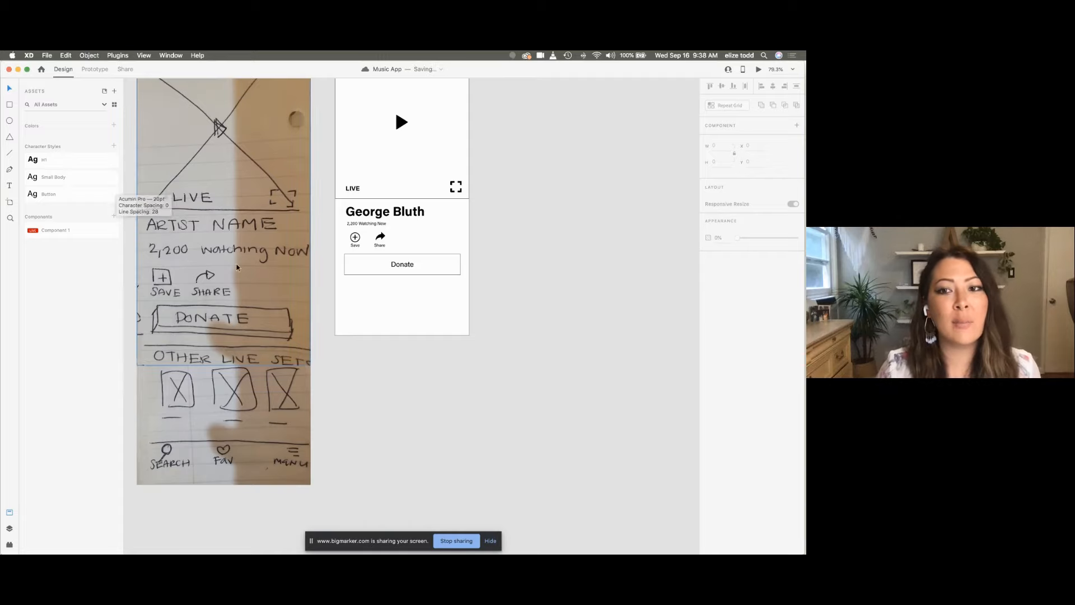
# Step: Select the main LIVE badge component on the first artist card under Artists LIVE Now on the Home artboard
pyautogui.scroll(-5, 241, 267)
pyautogui.hscroll(5, 434, 308)
pyautogui.scroll(4, 385, 232)
pyautogui.scroll(8, 384, 232)
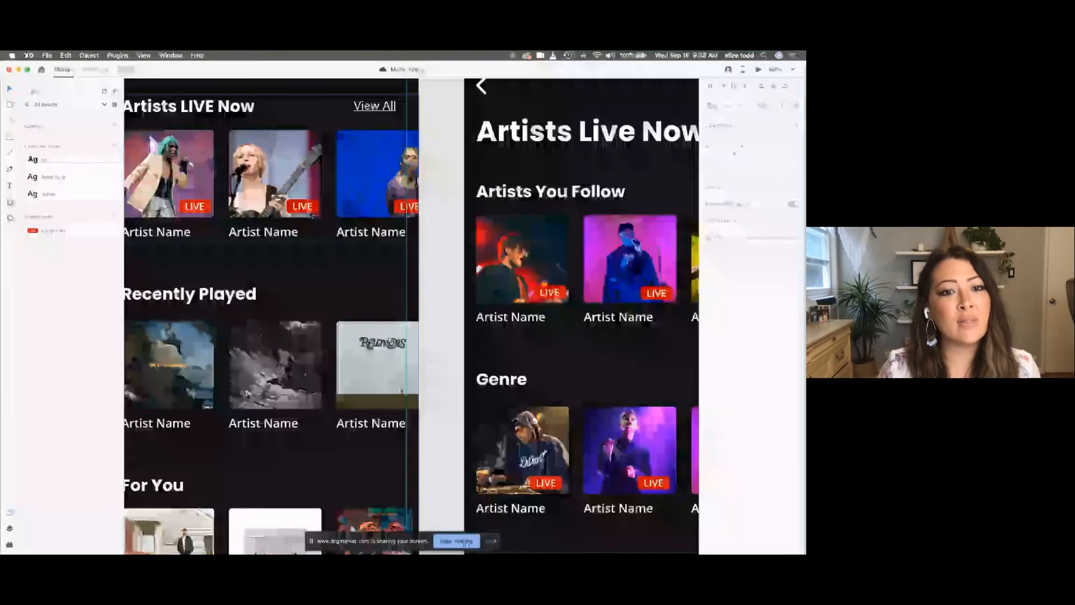
pyautogui.hscroll(-2, 312, 215)
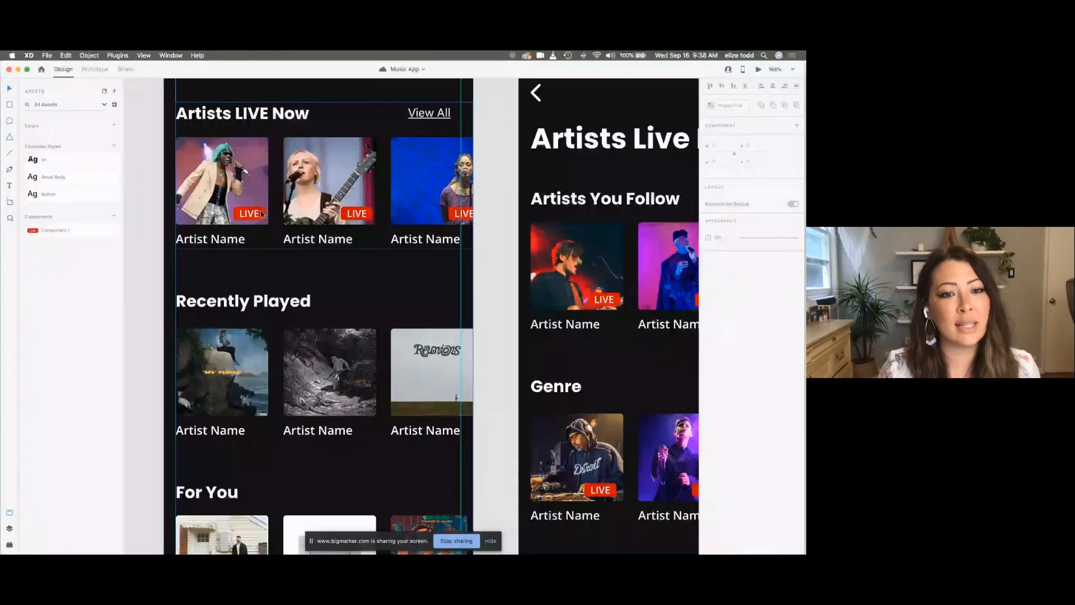
pyautogui.doubleClick(259, 213)
pyautogui.scroll(5, 257, 210)
pyautogui.hscroll(-1, 256, 221)
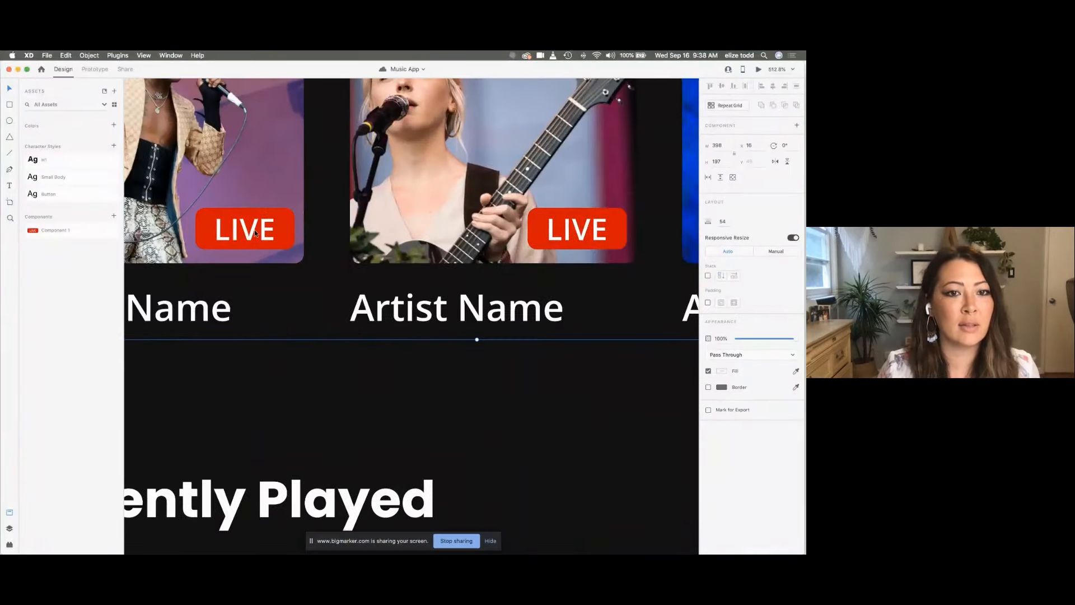
pyautogui.doubleClick(254, 230)
pyautogui.scroll(-3, 254, 230)
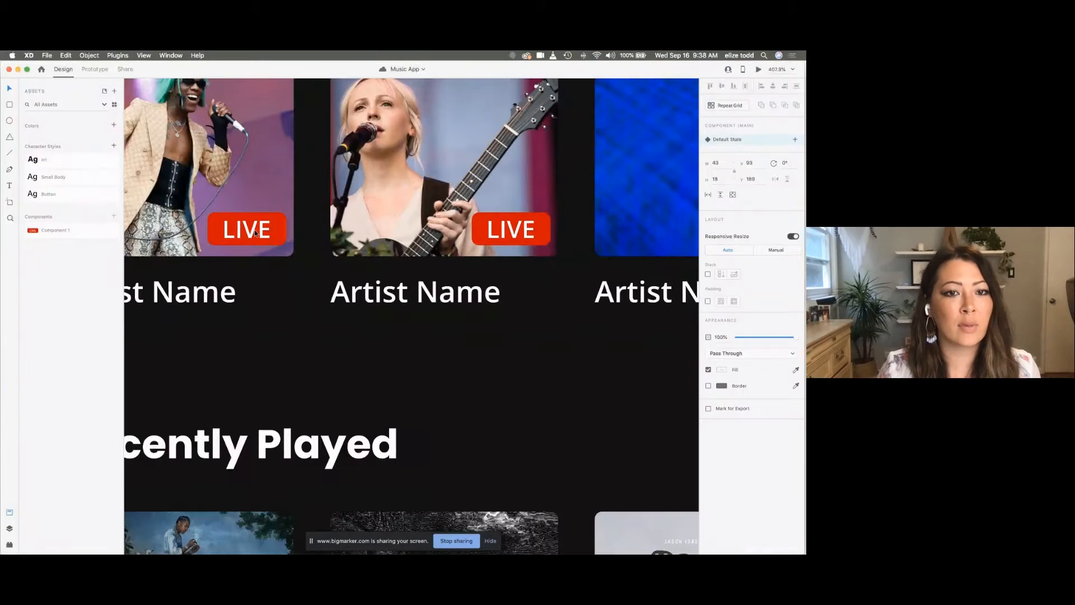
# Step: Examine how the LIVE badge is reused across the artist cards on the Home and More Options artboards
pyautogui.scroll(6, 255, 230)
pyautogui.scroll(-6, 255, 232)
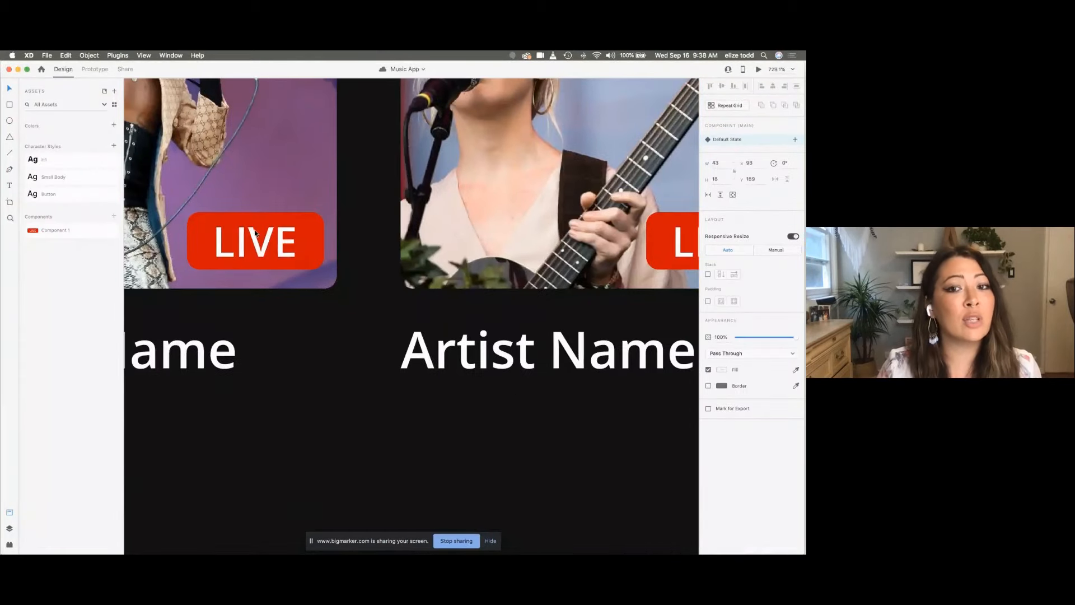
pyautogui.scroll(-2, 255, 232)
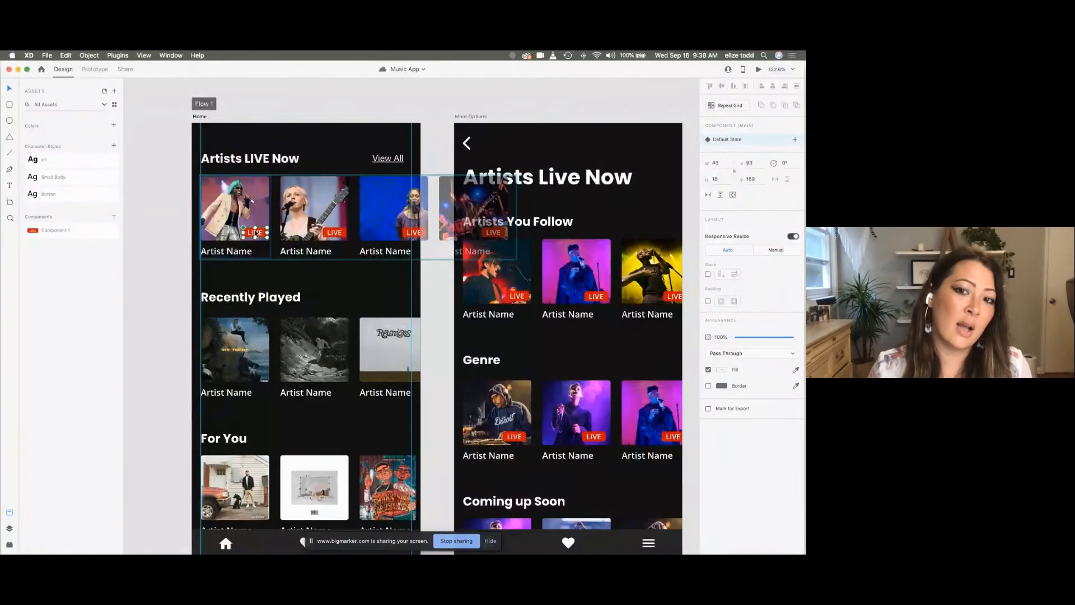
pyautogui.scroll(-1, 255, 232)
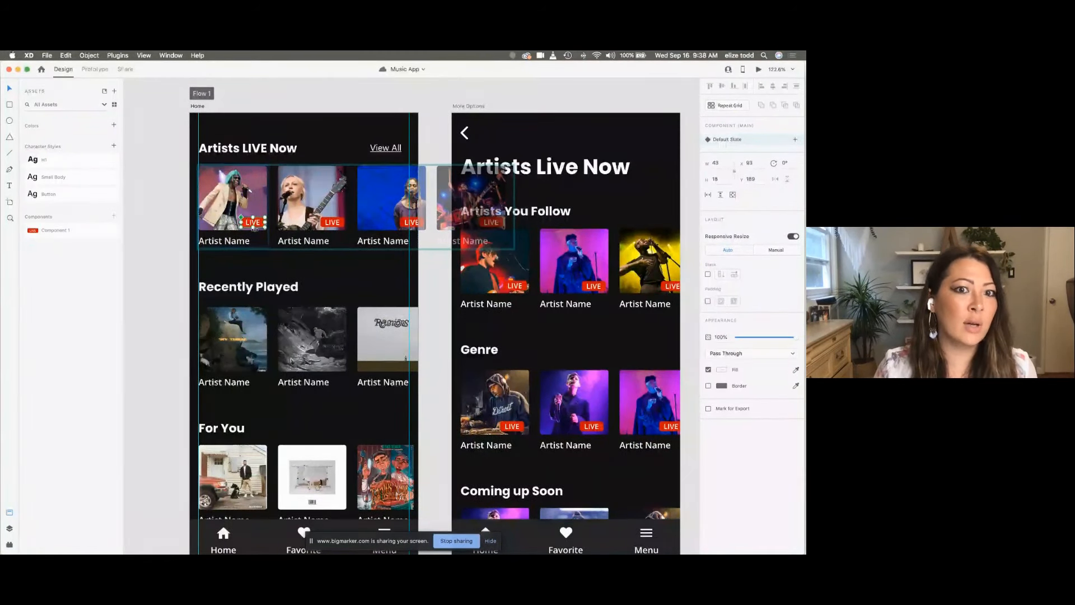
pyautogui.scroll(2, 255, 233)
pyautogui.scroll(2, 255, 233)
pyautogui.scroll(-3, 234, 211)
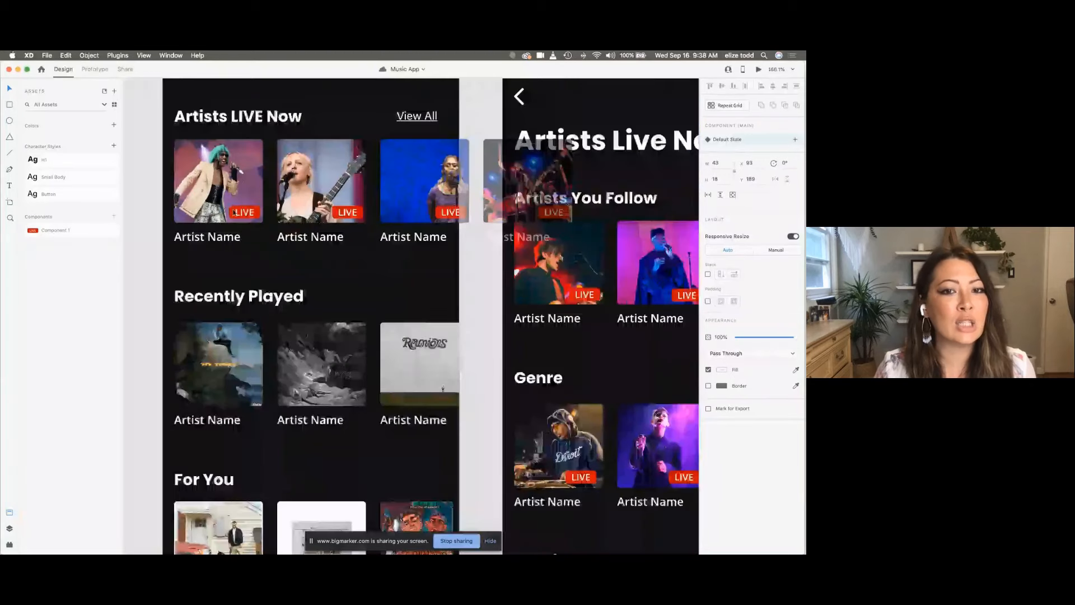
# Step: Try an orange fill on the second artist card's LIVE badge, and undo it
pyautogui.click(363, 215)
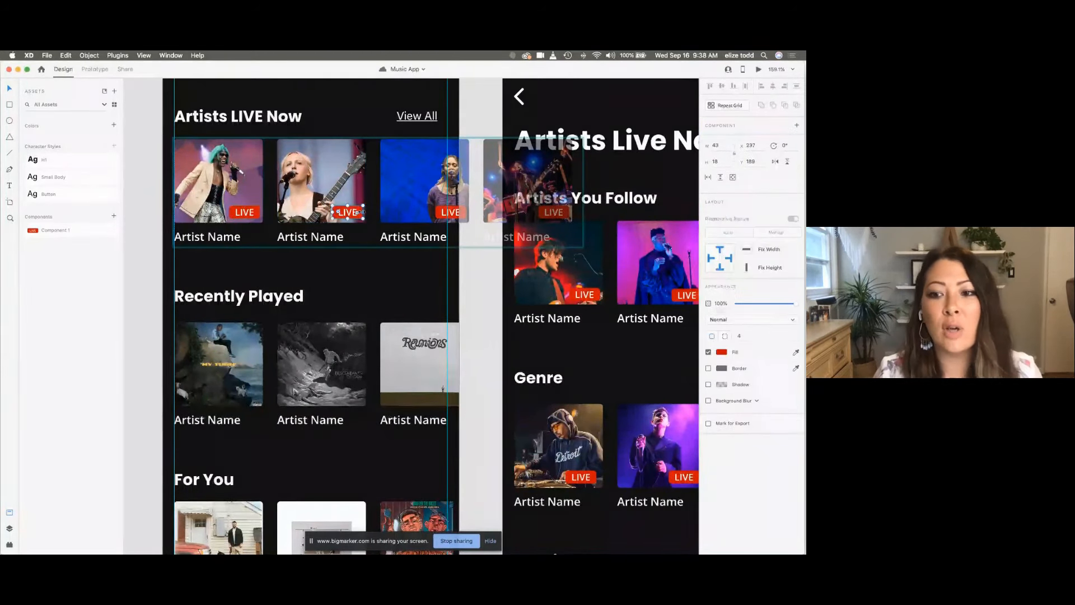
pyautogui.click(721, 352)
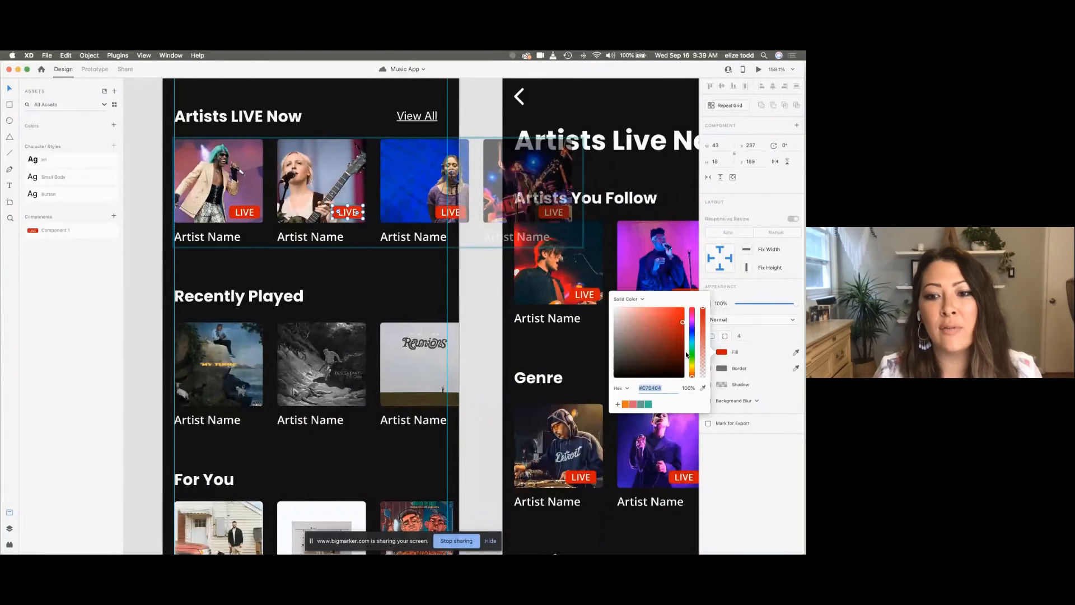
pyautogui.click(625, 404)
pyautogui.press('Escape')
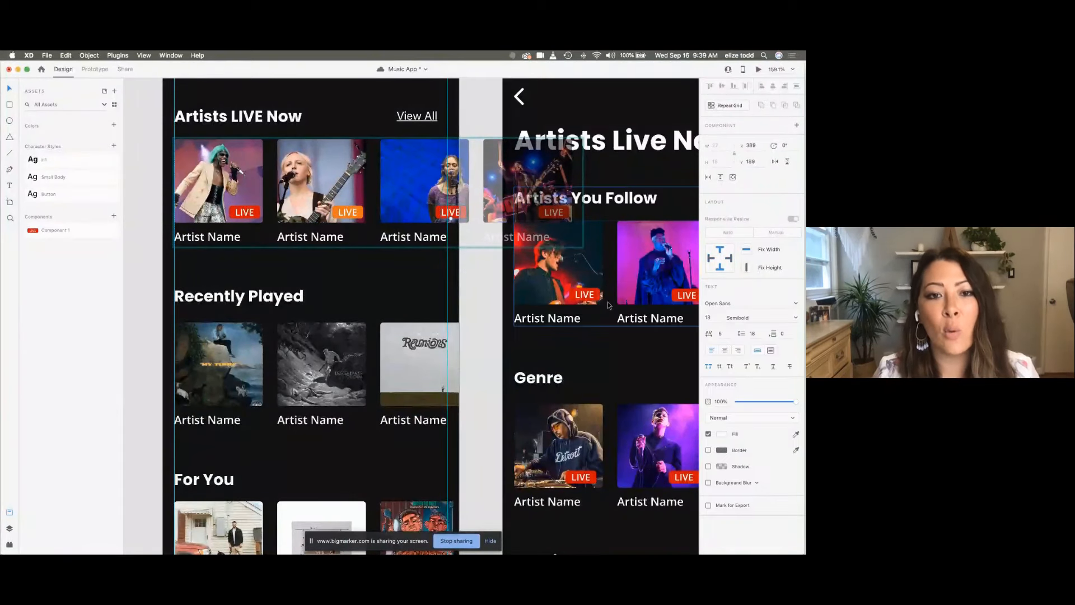
pyautogui.press('super+z')
pyautogui.press('super+0')
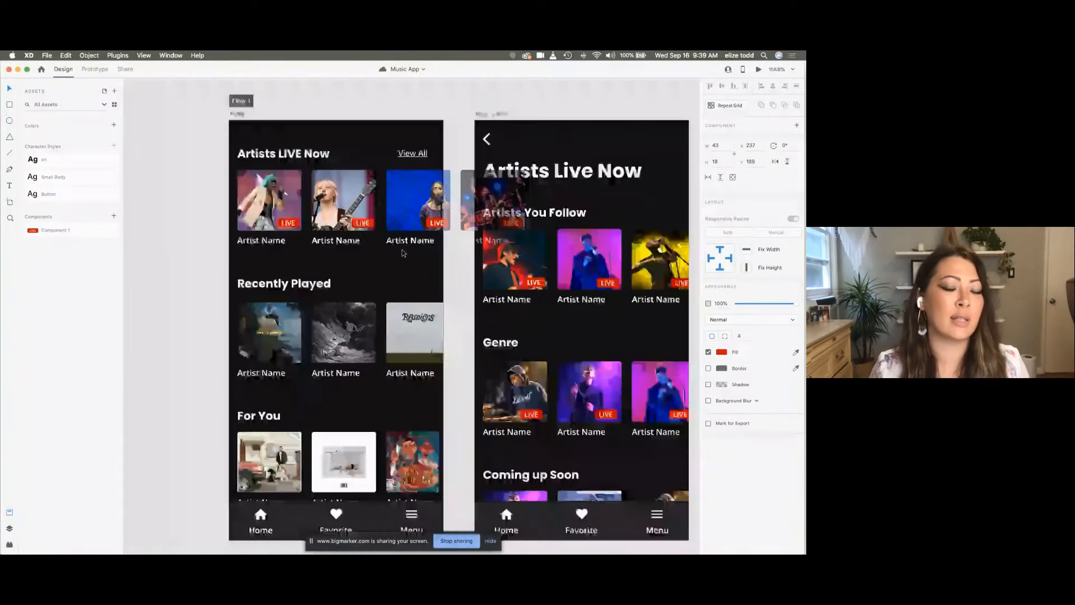
pyautogui.press('Escape')
# Step: Select the LIVE badge on the Home artboard's first artist card, inside its repeat grid
pyautogui.scroll(-2, 400, 254)
pyautogui.hscroll(2, 400, 254)
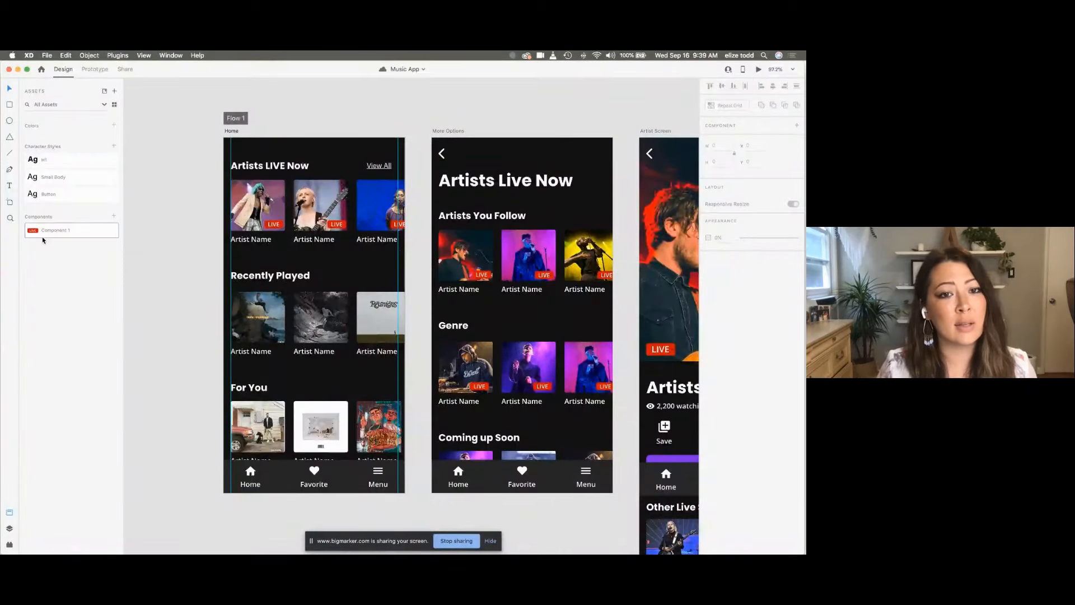
pyautogui.scroll(5, 235, 220)
pyautogui.click(322, 230)
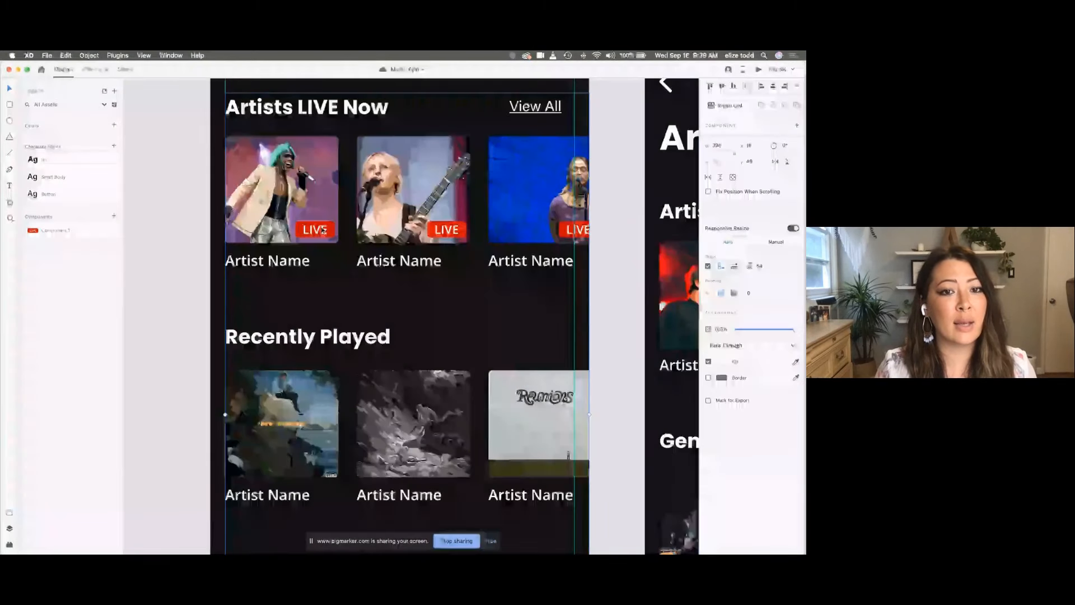
pyautogui.scroll(5, 322, 230)
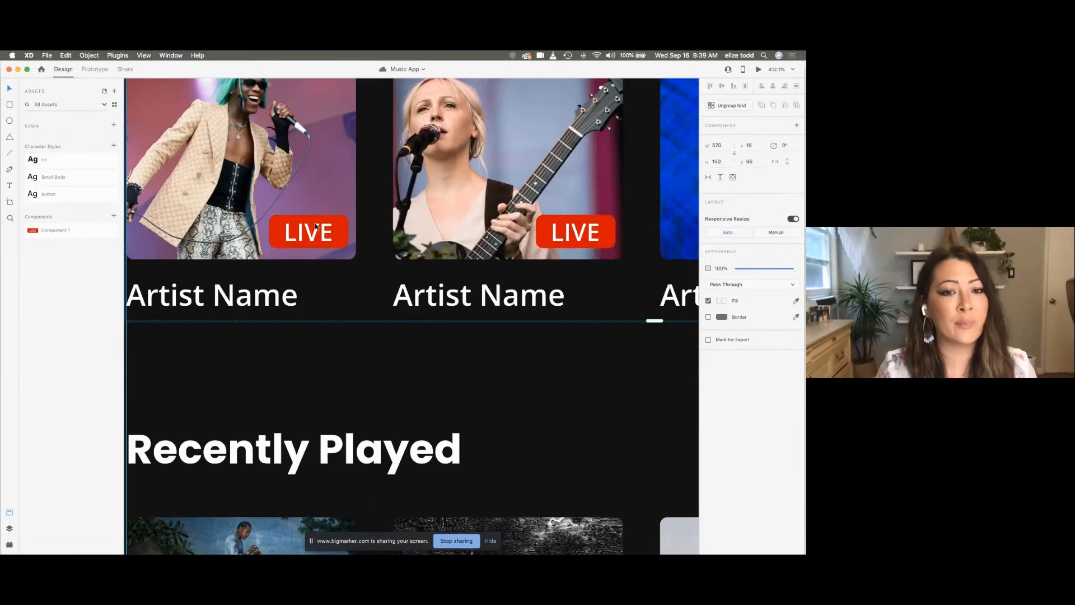
pyautogui.doubleClick(315, 226)
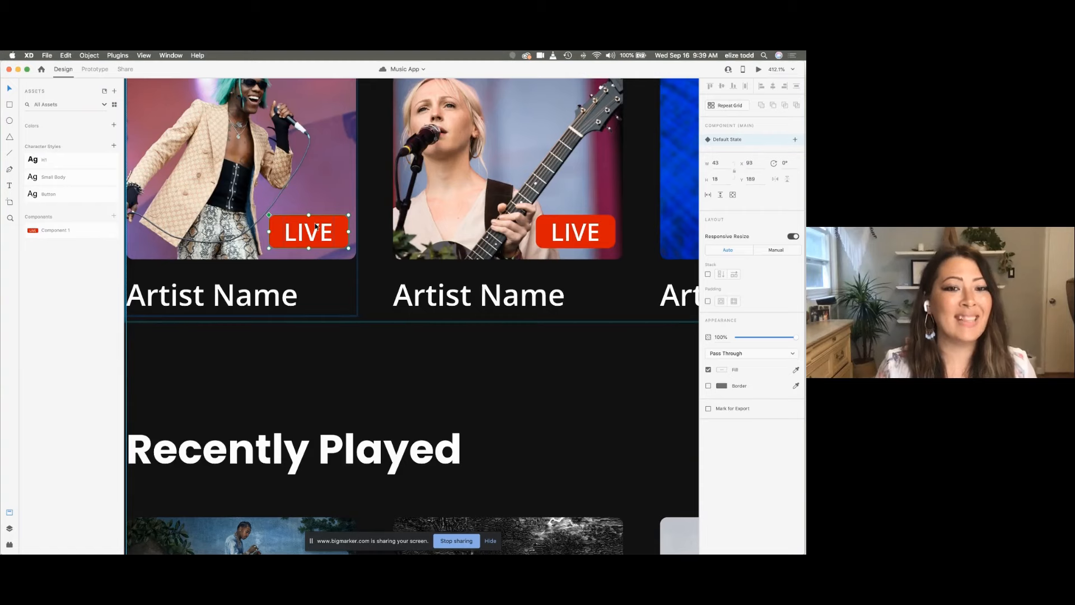
# Step: Inspect the main component marker on the corner of the first card's LIVE badge up close
pyautogui.scroll(6, 315, 226)
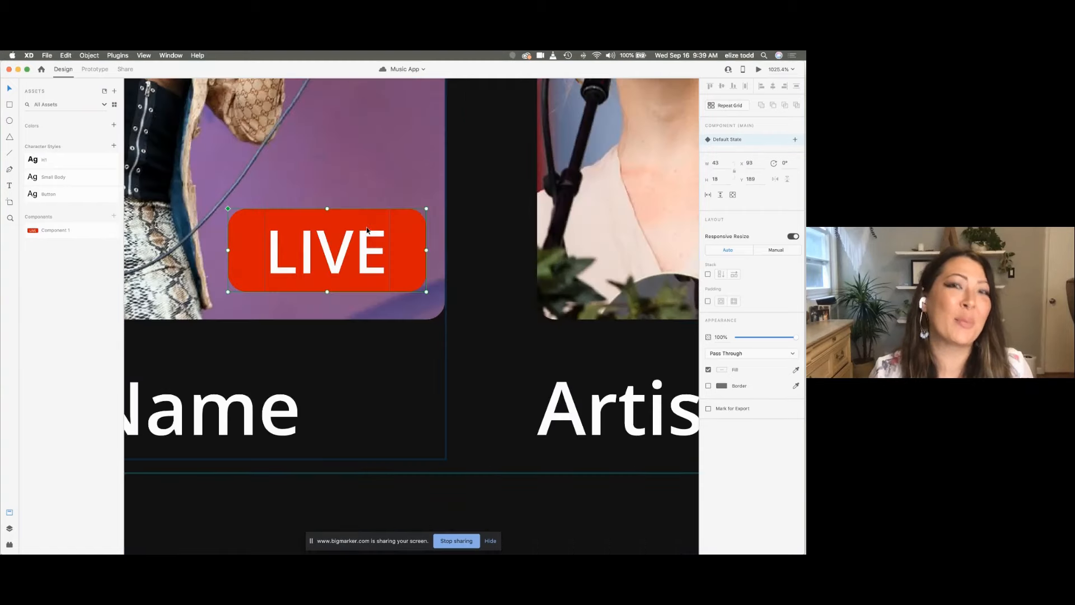
pyautogui.hscroll(-2, 367, 229)
pyautogui.scroll(1, 367, 229)
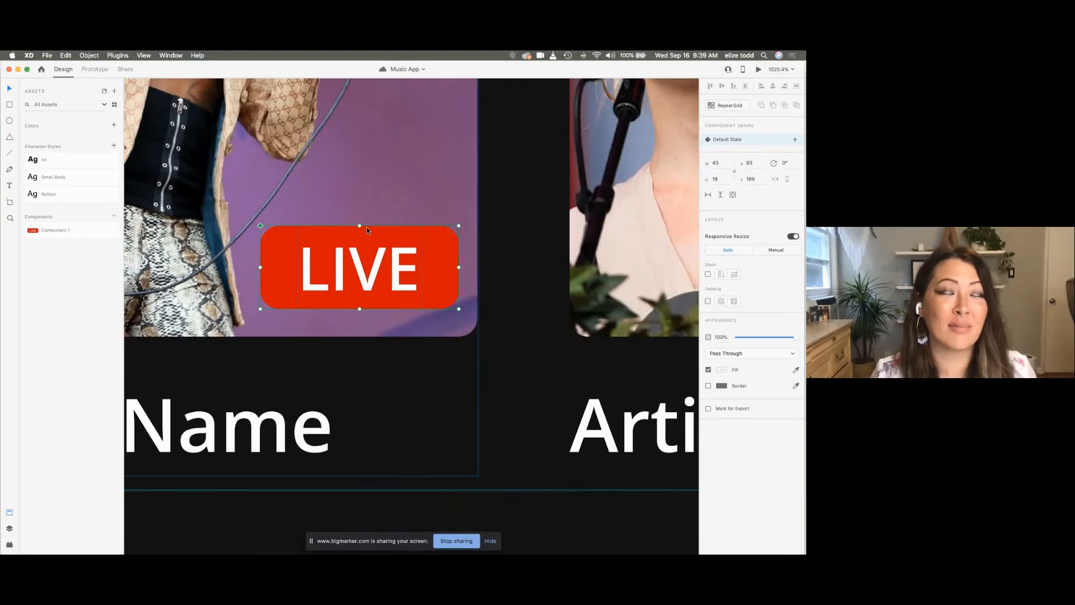
pyautogui.scroll(1, 366, 227)
pyautogui.hscroll(-1, 364, 226)
pyautogui.click(364, 227)
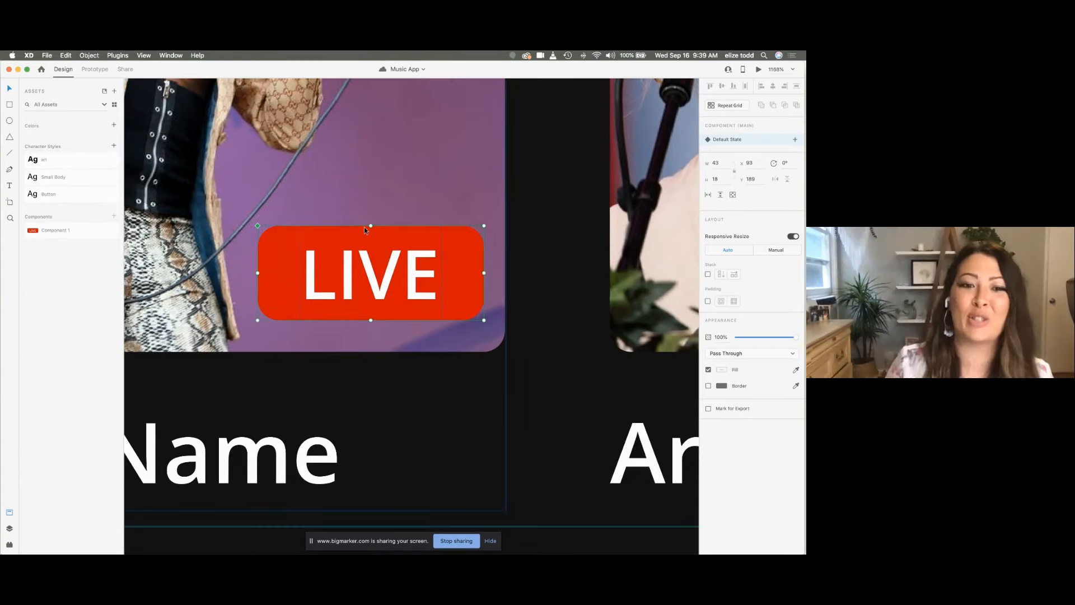
pyautogui.scroll(3, 364, 227)
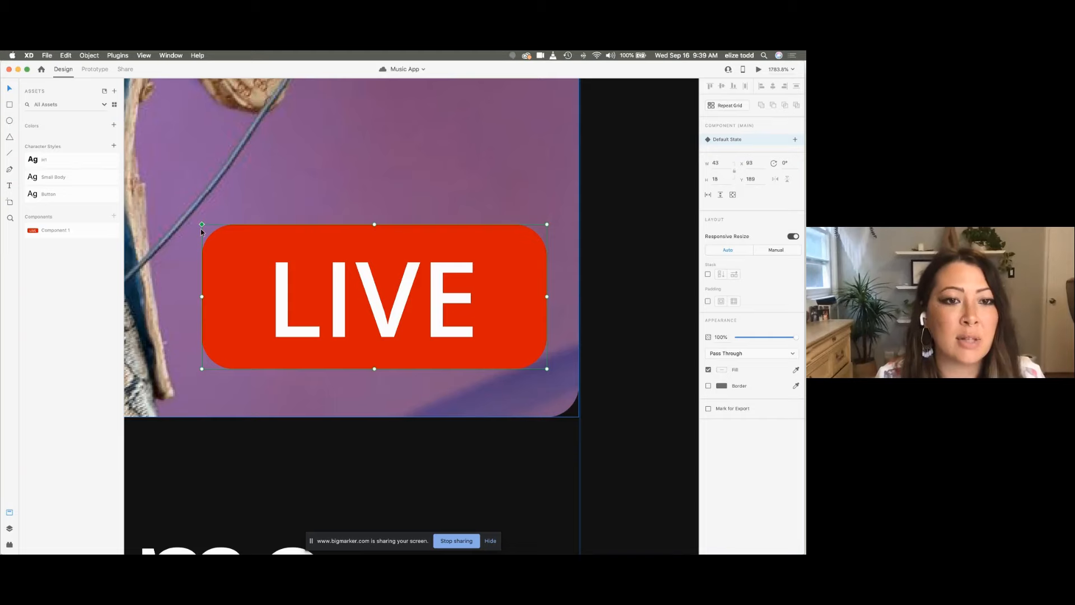
# Step: Select the LIVE badge instance on the second artist card and inspect its corner marker up close
pyautogui.scroll(-5, 202, 229)
pyautogui.hscroll(3, 427, 255)
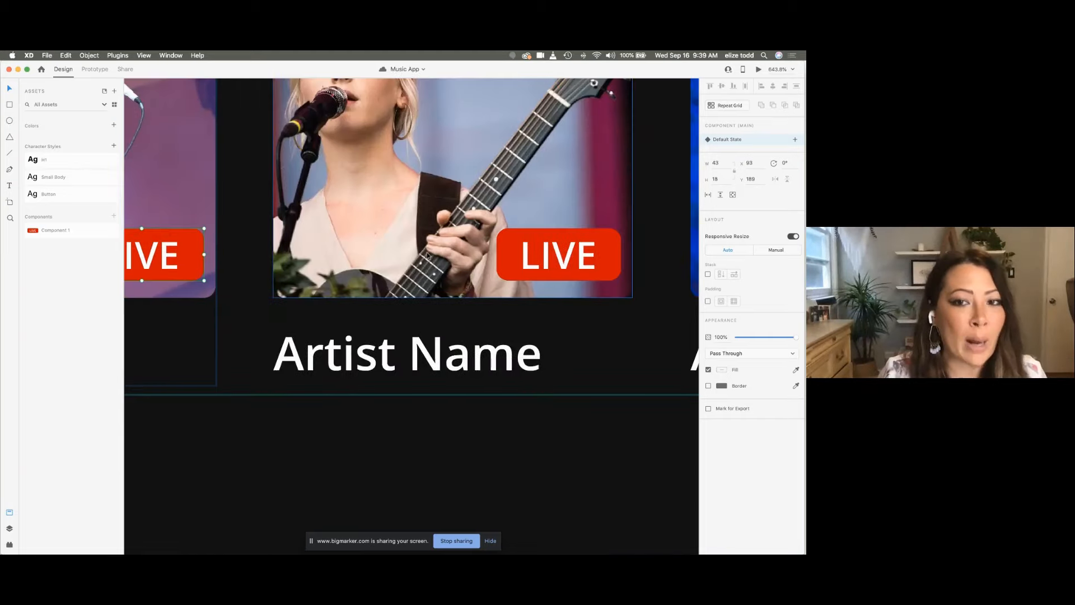
pyautogui.click(510, 252)
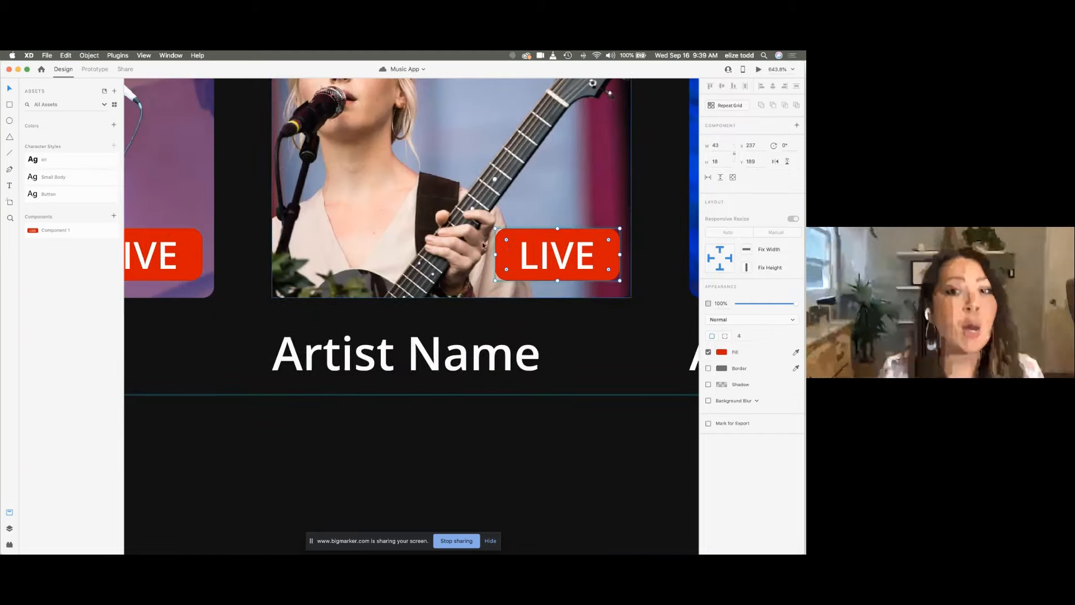
pyautogui.click(523, 213)
pyautogui.click(546, 242)
pyautogui.scroll(4, 546, 241)
pyautogui.hscroll(2, 520, 243)
pyautogui.scroll(2, 519, 243)
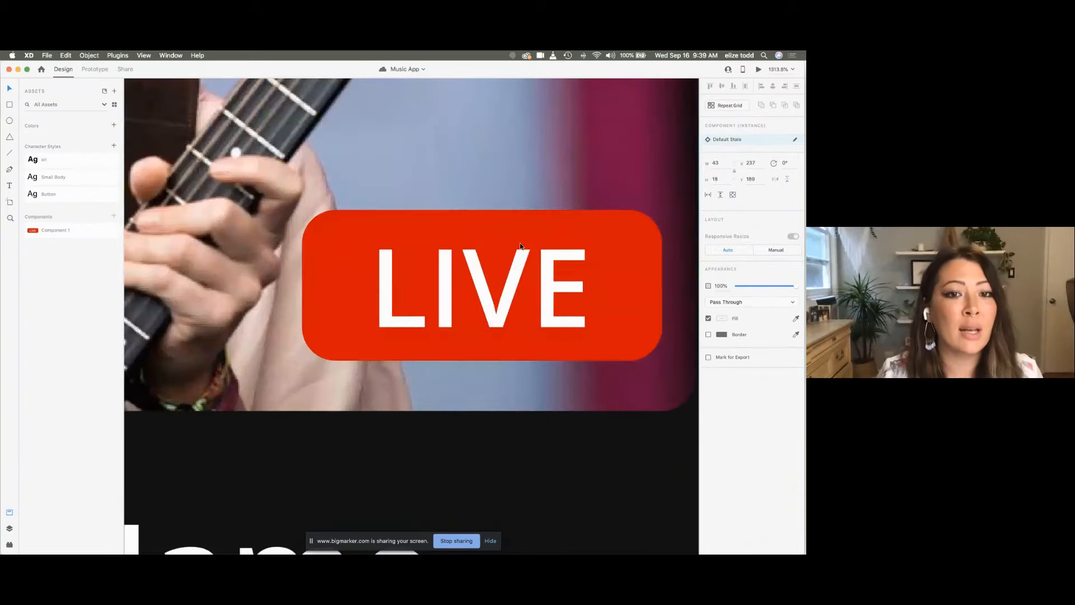
pyautogui.scroll(5, 293, 208)
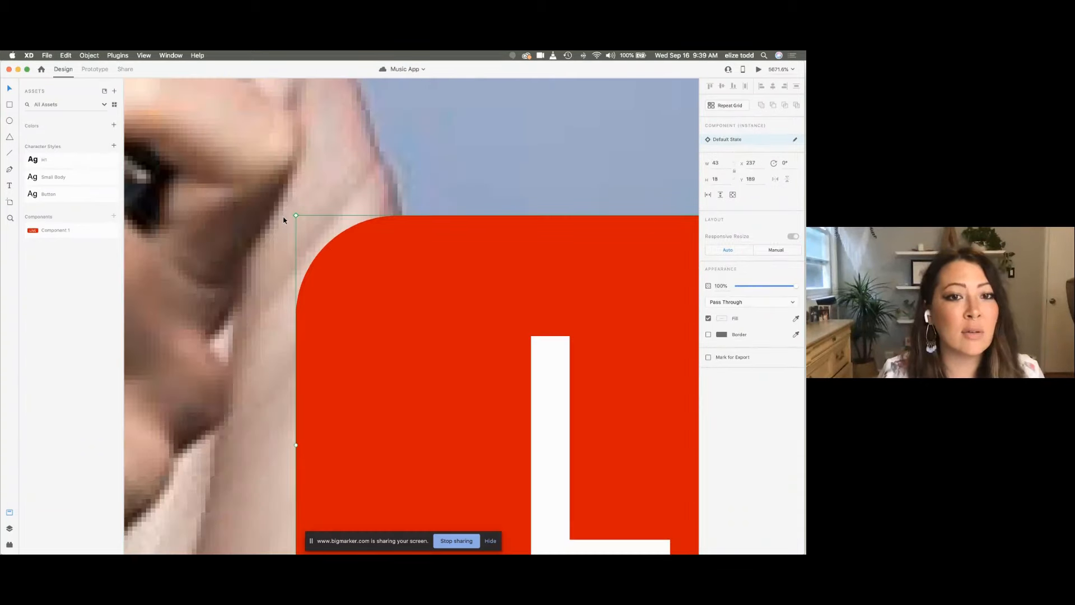
pyautogui.scroll(-5, 297, 214)
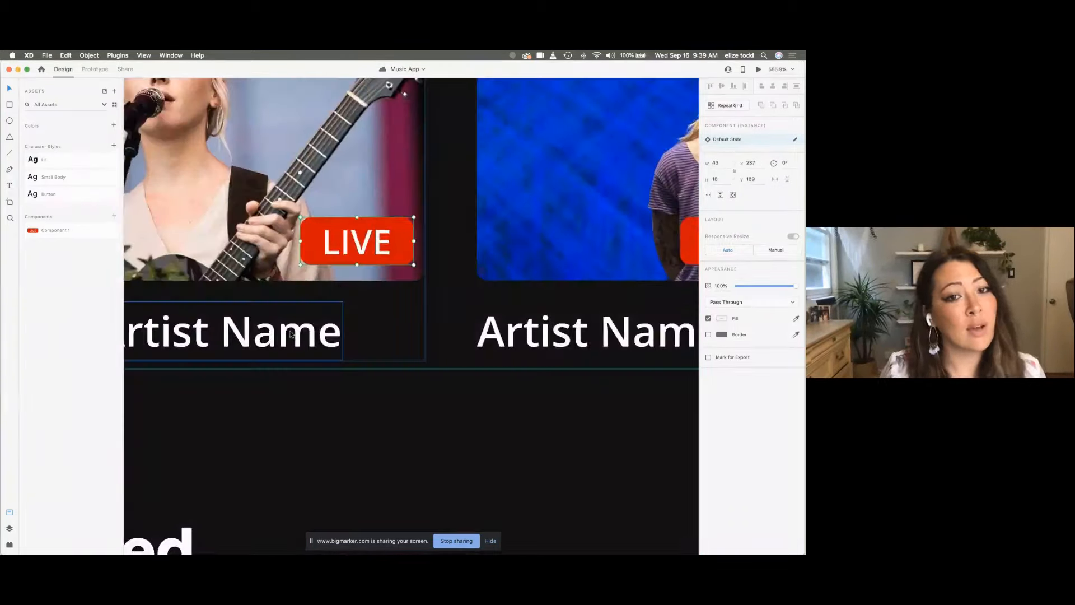
# Step: Jump from the second artist card's LIVE badge instance to its main component with Edit Main Component
pyautogui.click(286, 426)
pyautogui.click(345, 235)
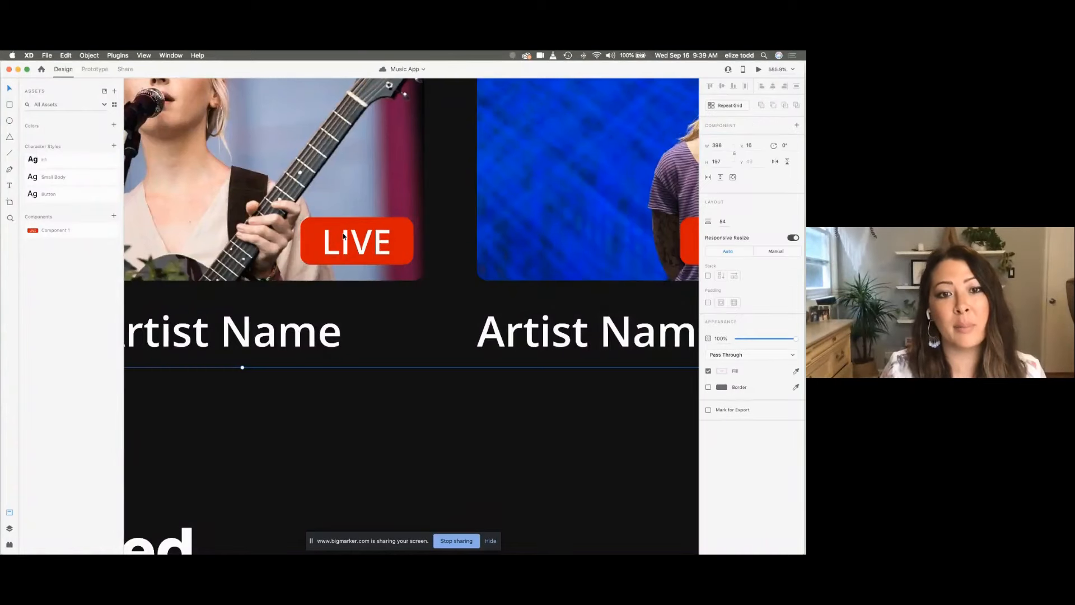
pyautogui.doubleClick(327, 224)
pyautogui.rightClick(328, 223)
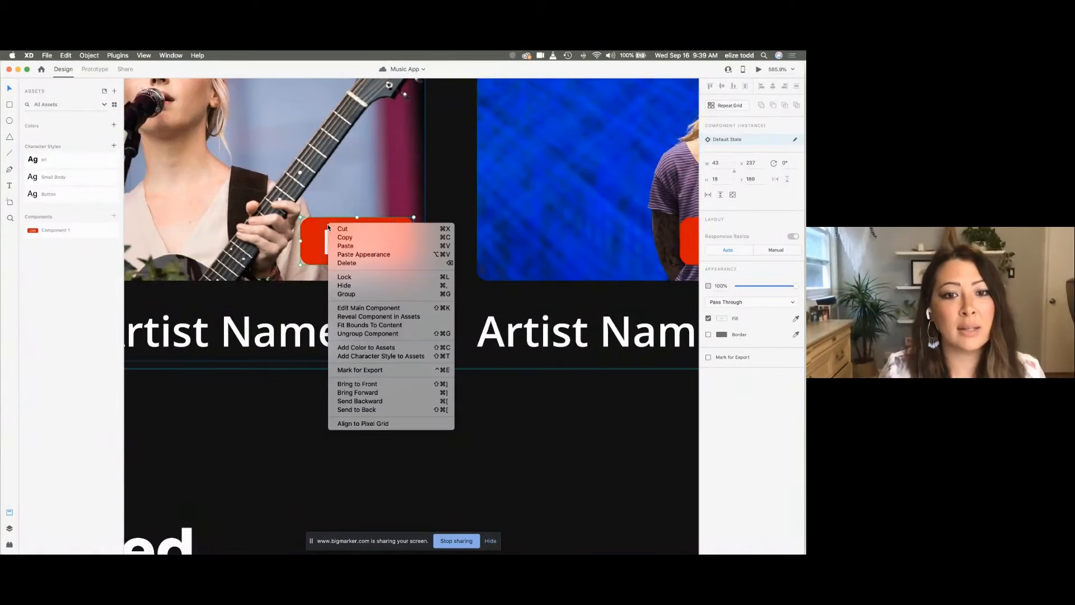
pyautogui.click(392, 308)
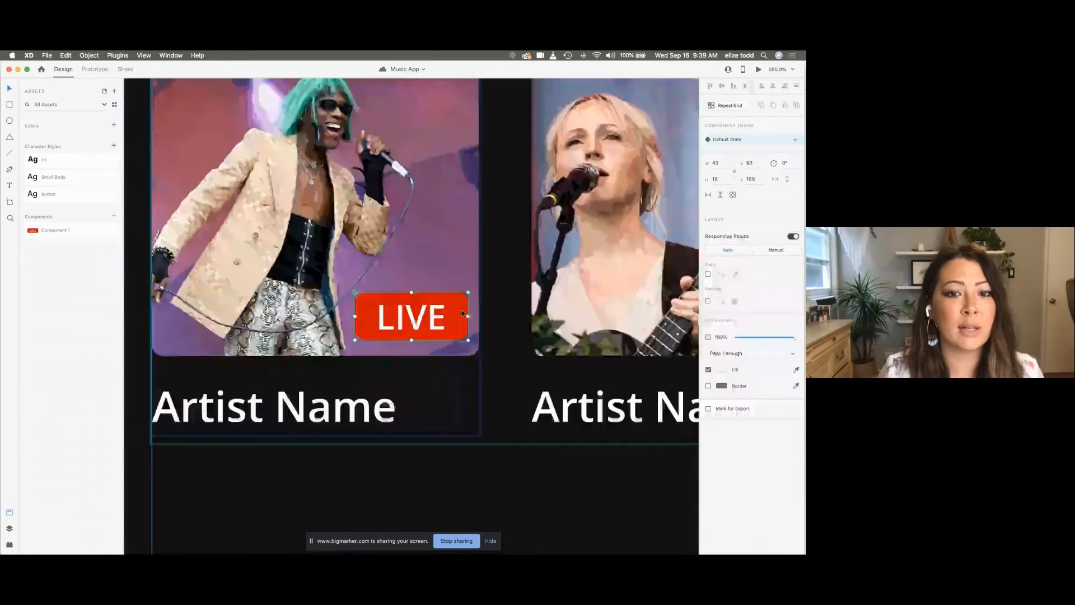
# Step: Fill the background of the main LIVE badge on the Home artboard's first artist card with the saved teal colour
pyautogui.scroll(-6, 418, 312)
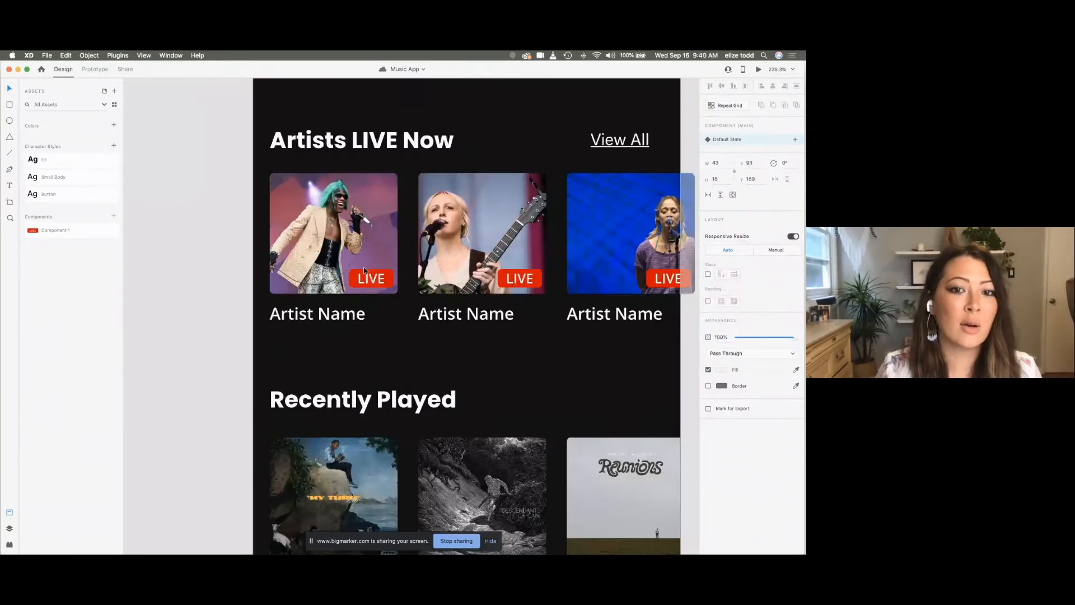
pyautogui.scroll(-8, 165, 219)
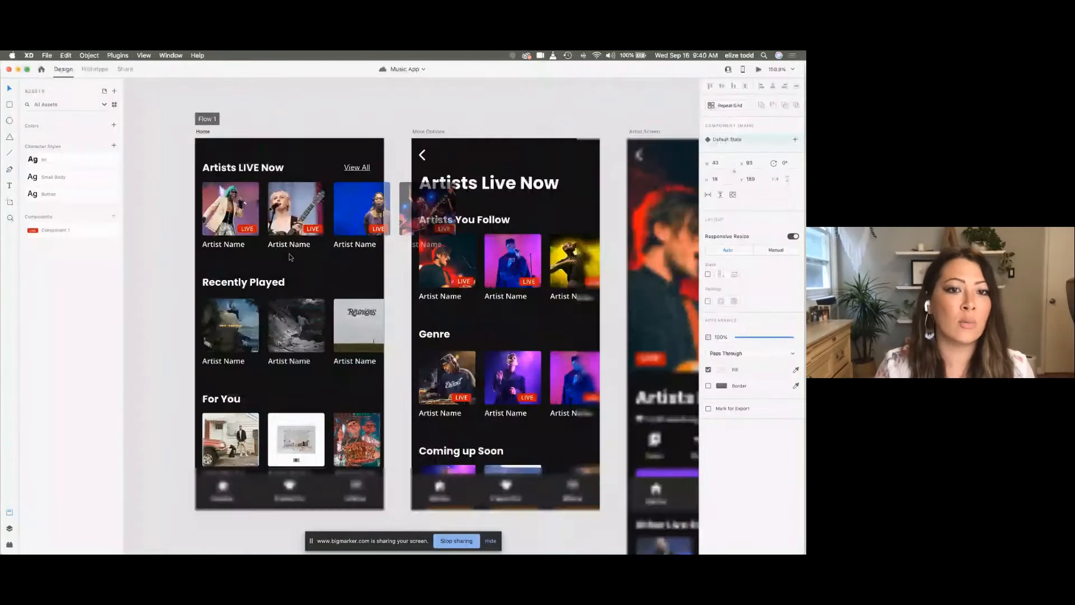
pyautogui.click(165, 219)
pyautogui.hscroll(3, 576, 394)
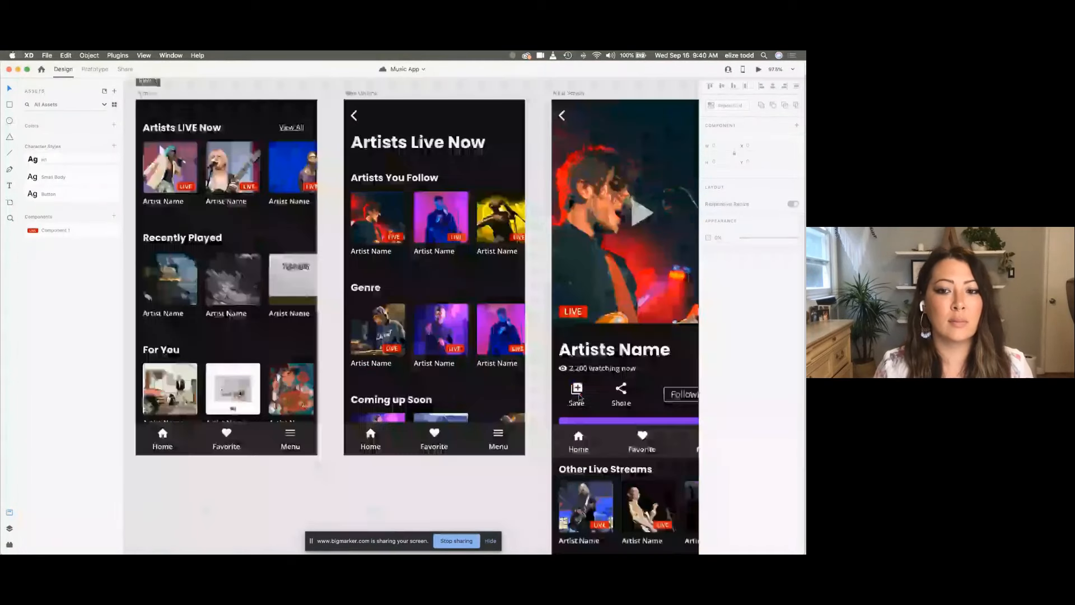
pyautogui.scroll(-3, 579, 398)
pyautogui.scroll(8, 284, 190)
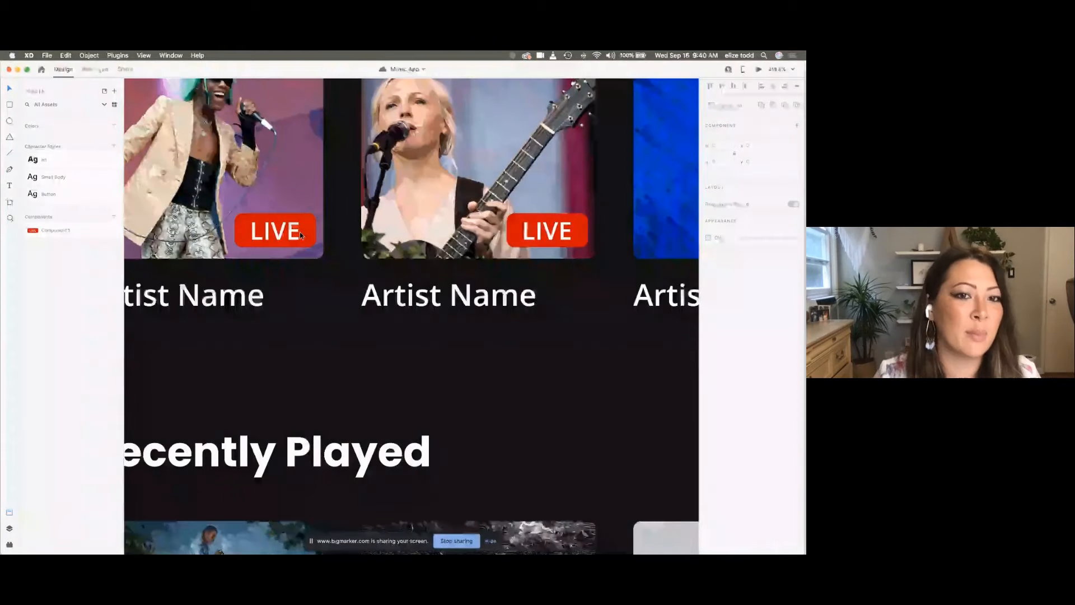
pyautogui.scroll(2, 301, 232)
pyautogui.click(301, 231)
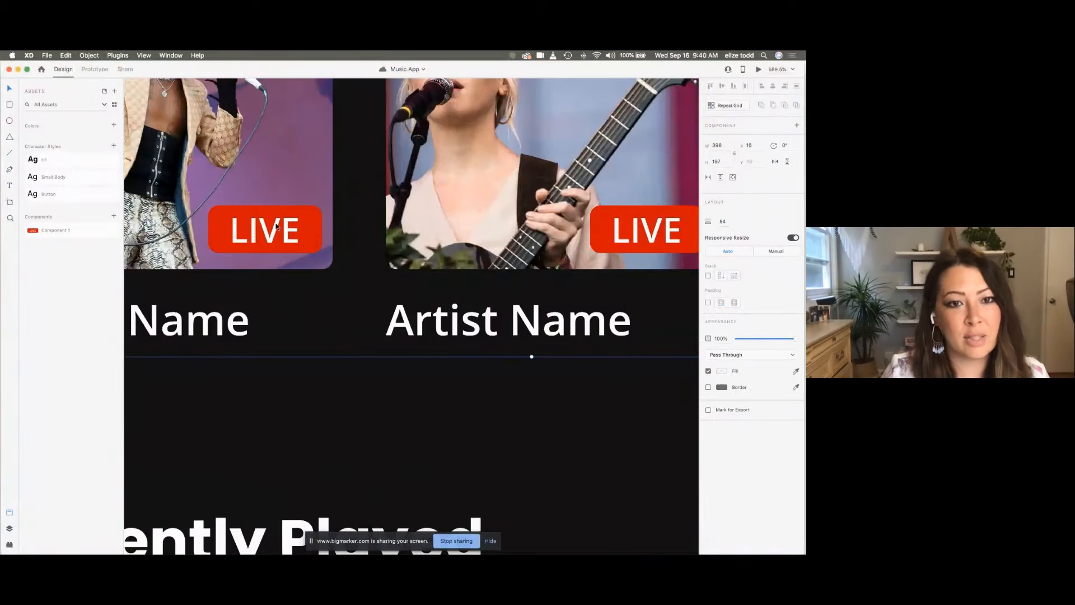
pyautogui.doubleClick(213, 223)
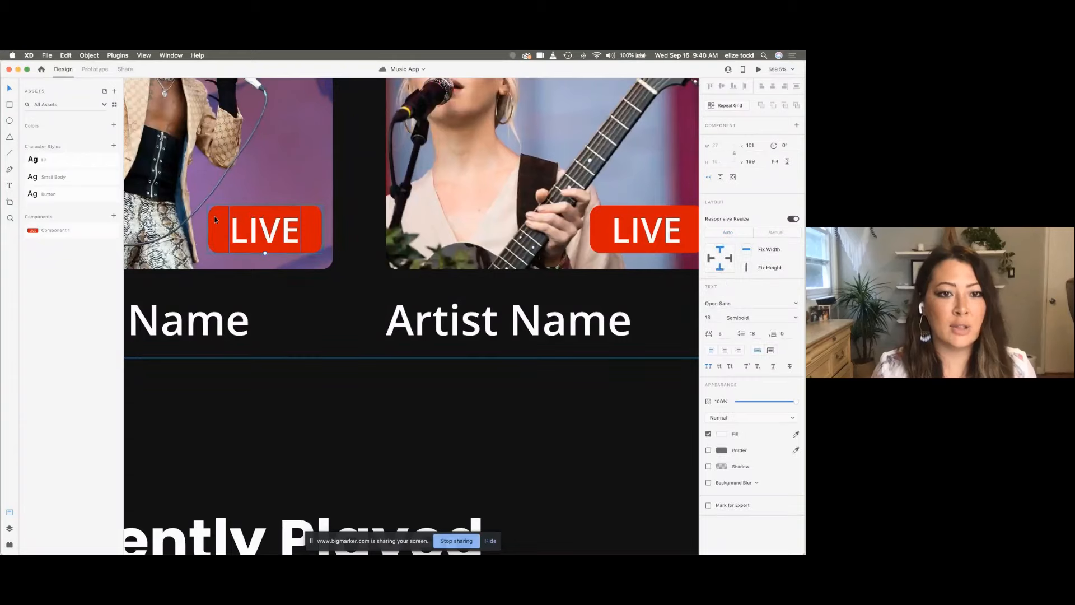
pyautogui.click(721, 352)
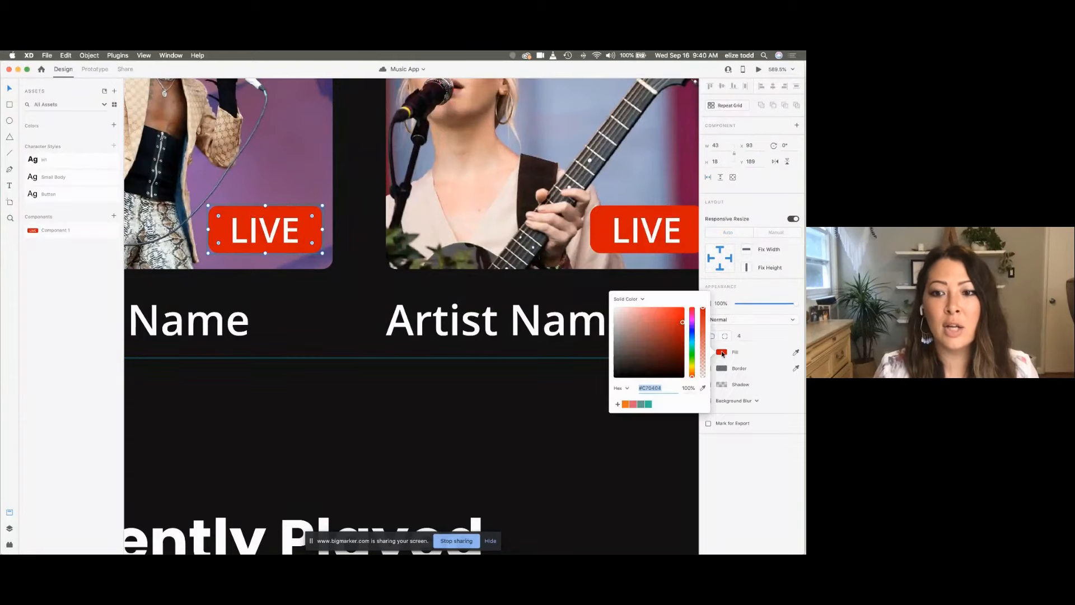
pyautogui.click(648, 403)
pyautogui.click(521, 379)
# Step: Compare the LIVE badges' fill colour across the Home, More Options and Artist Screen artboards
pyautogui.scroll(-8, 520, 379)
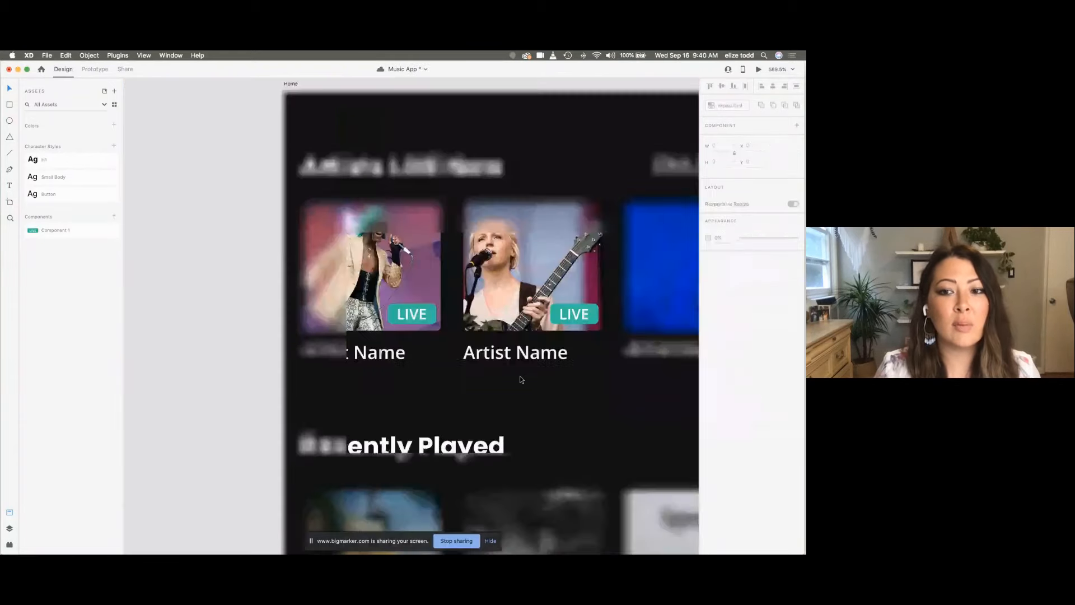
pyautogui.scroll(-3, 521, 378)
pyautogui.hscroll(3, 520, 379)
pyautogui.scroll(-3, 519, 379)
pyautogui.hscroll(2, 519, 378)
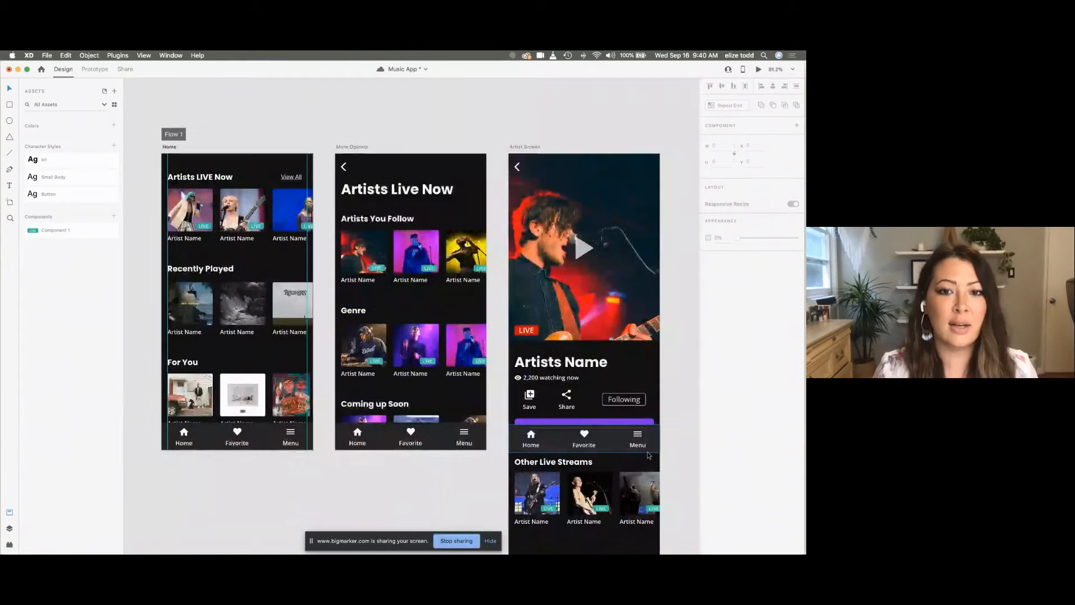
pyautogui.scroll(5, 436, 250)
pyautogui.scroll(-5, 436, 251)
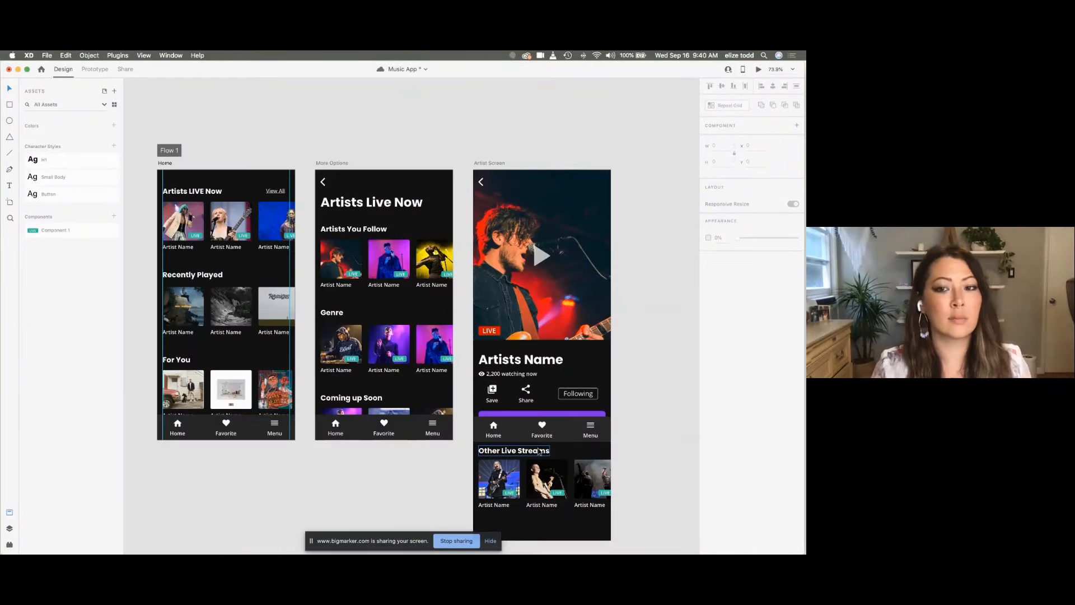
pyautogui.hscroll(-2, 252, 266)
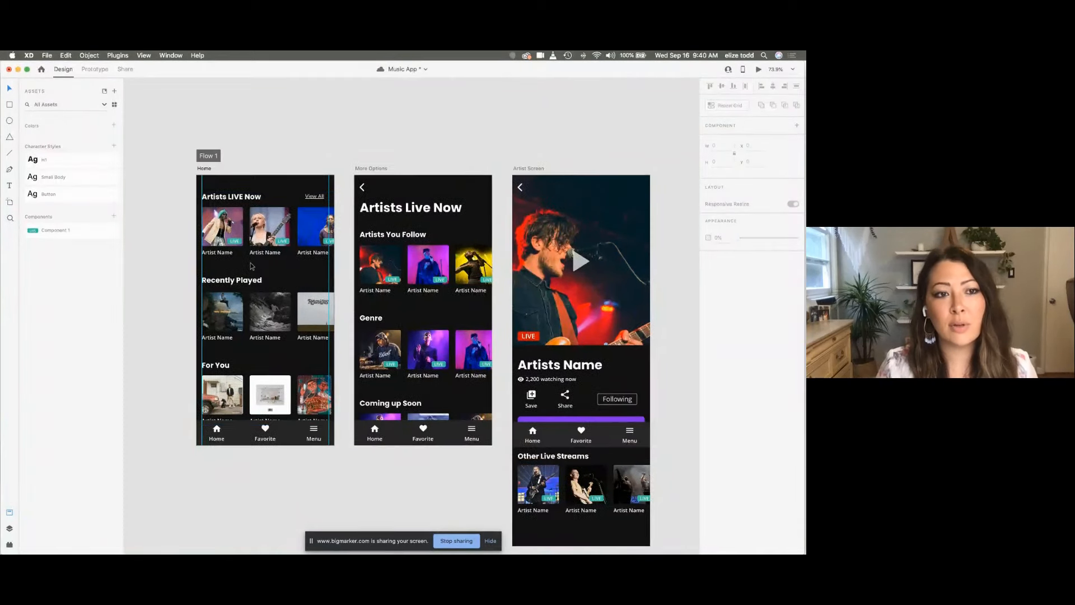
pyautogui.scroll(-3, 252, 267)
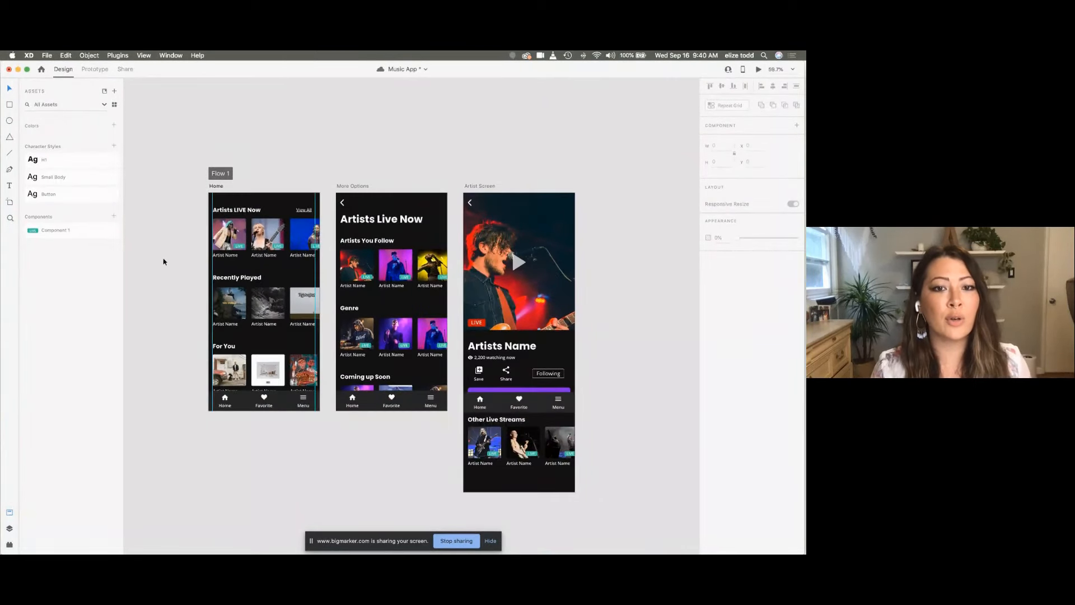
# Step: Select the Donate rectangle and its label together on the wireframe artboard and make them a component
pyautogui.hscroll(-3, 163, 261)
pyautogui.scroll(-4, 163, 261)
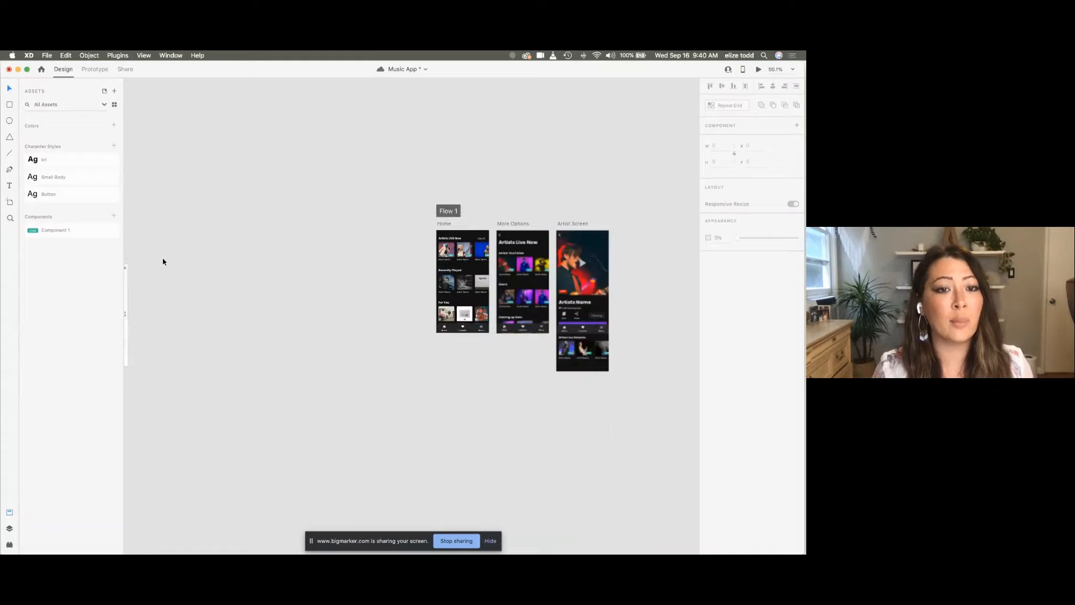
pyautogui.hscroll(-3, 163, 262)
pyautogui.scroll(3, 163, 261)
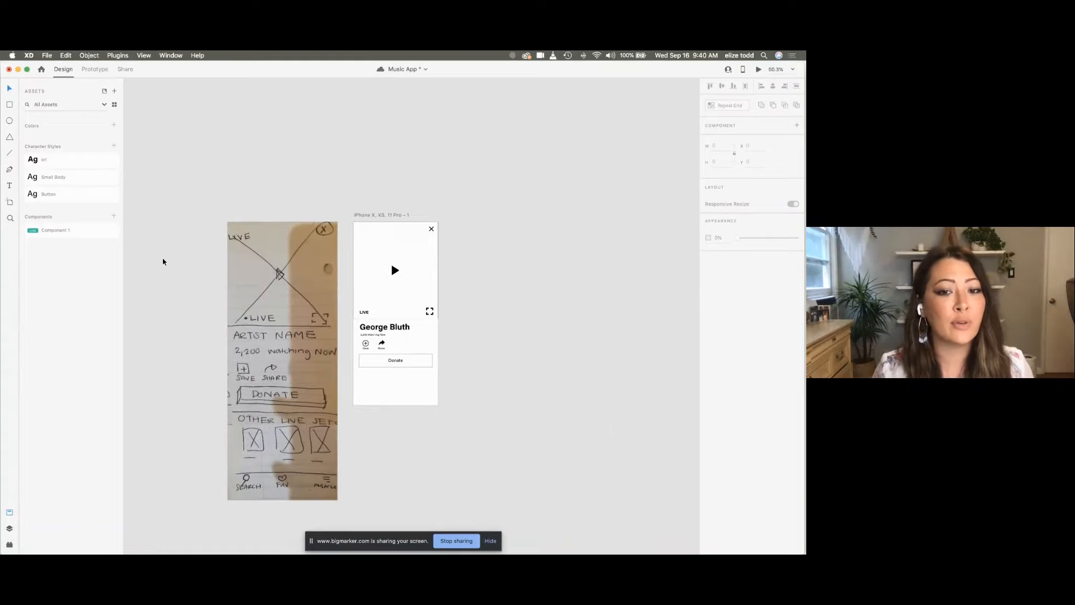
pyautogui.scroll(5, 399, 377)
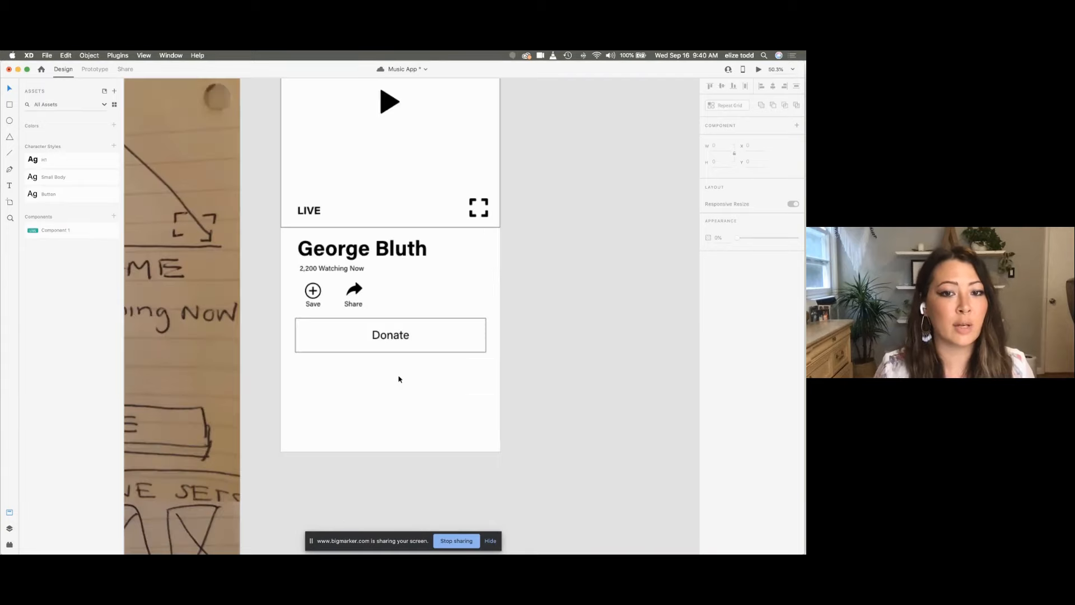
pyautogui.click(385, 350)
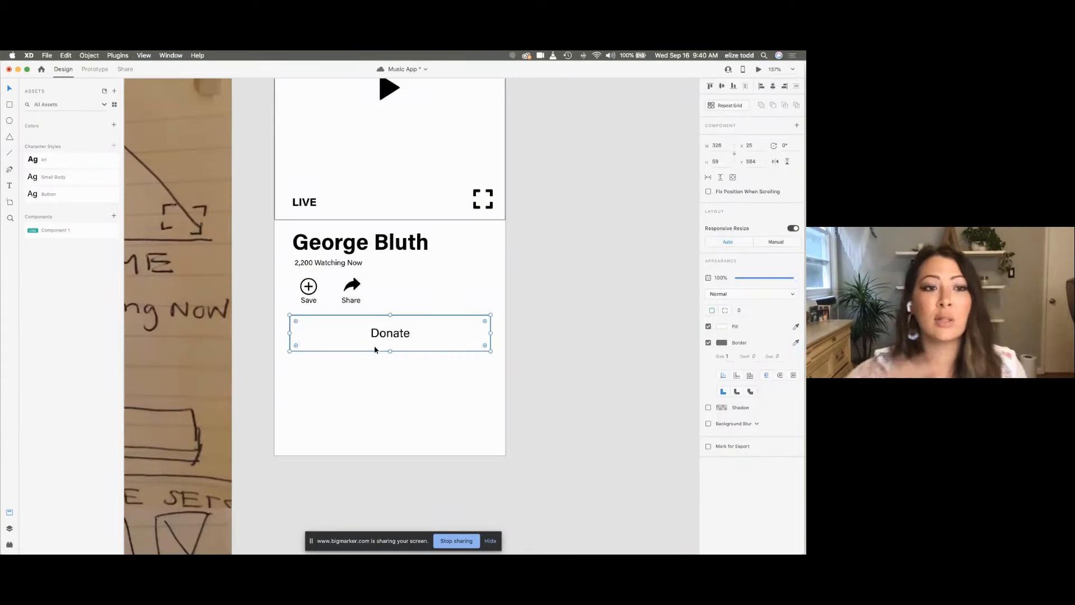
pyautogui.scroll(3, 375, 350)
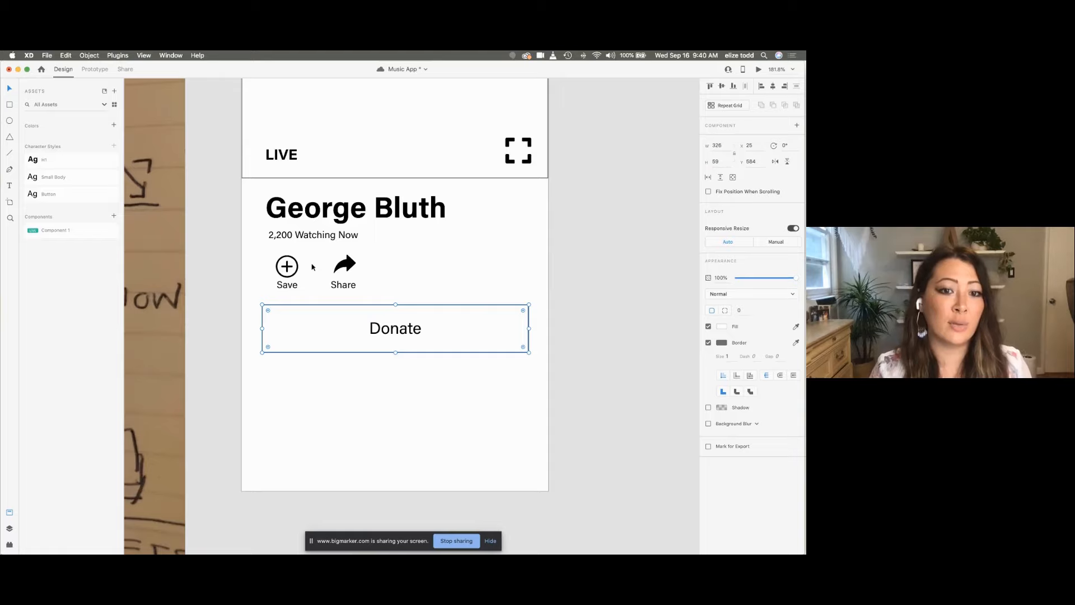
pyautogui.click(334, 374)
pyautogui.press('super+plus')
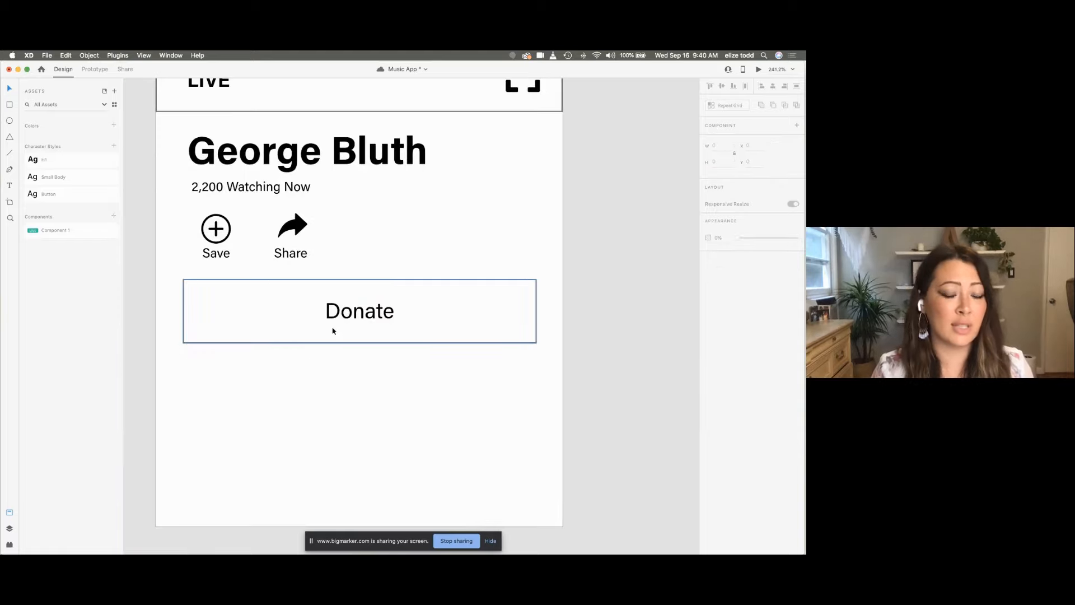
pyautogui.click(268, 343)
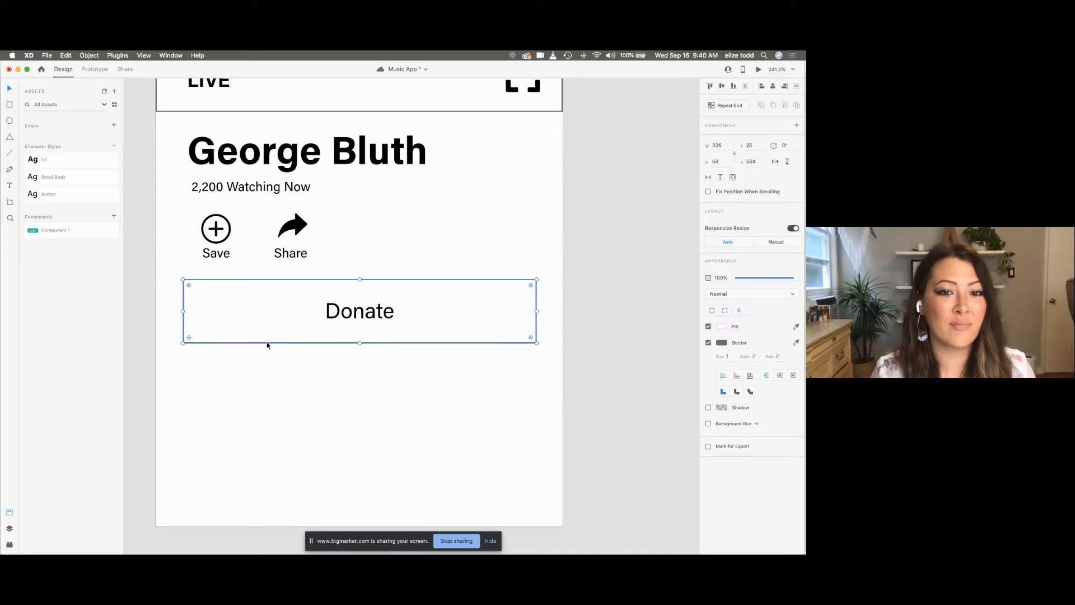
pyautogui.scroll(-3, 267, 344)
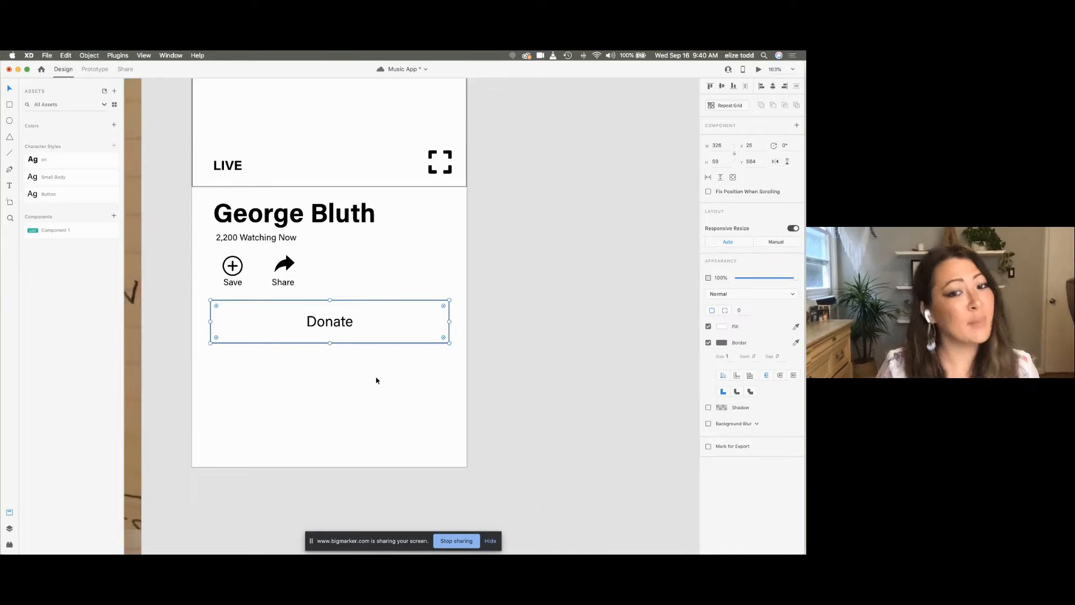
pyautogui.click(433, 388)
pyautogui.moveTo(502, 392); pyautogui.dragTo(173, 289)
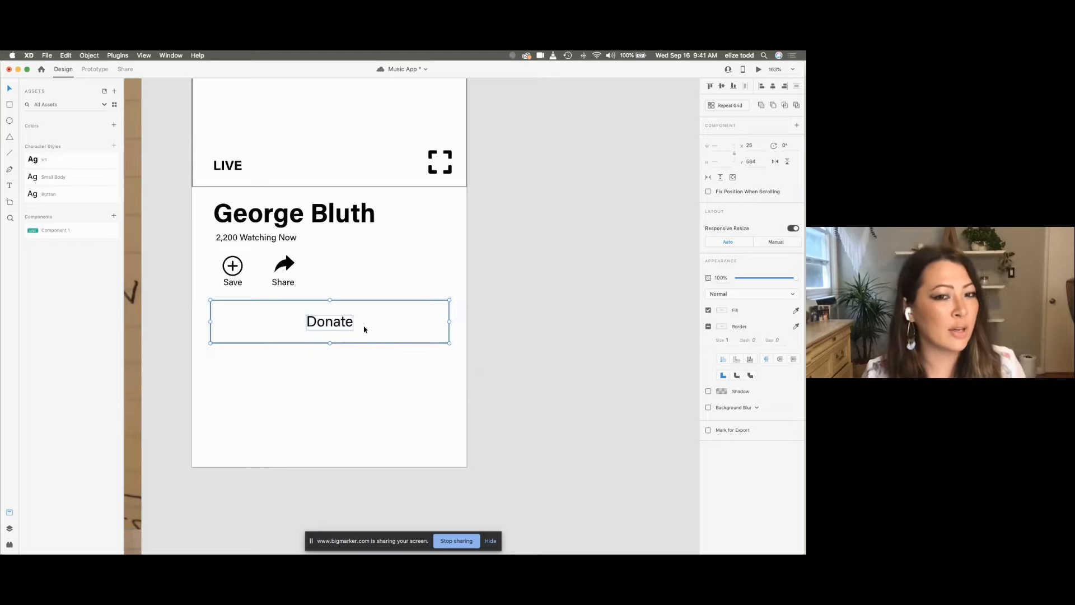
pyautogui.rightClick(331, 324)
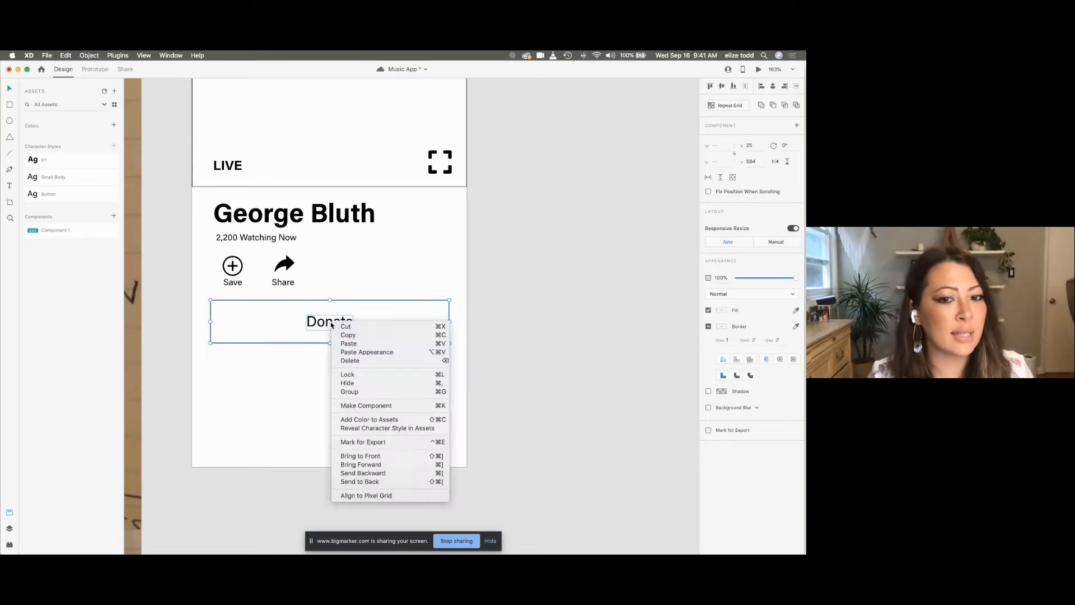
pyautogui.click(358, 405)
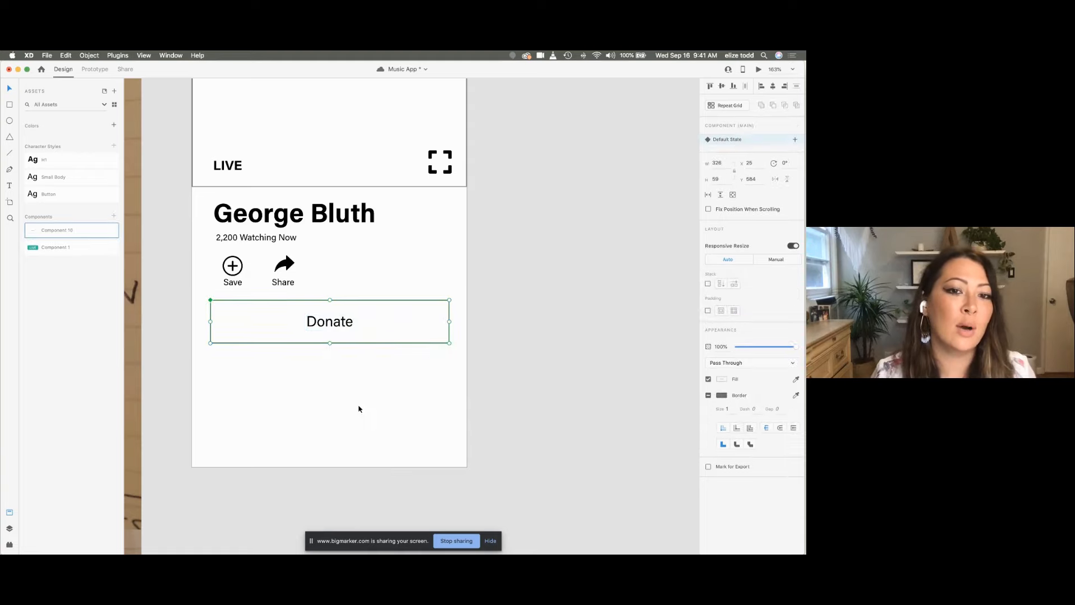
# Step: Inspect the main component marker on the corner of the wireframe's Donate button up close
pyautogui.scroll(10, 288, 312)
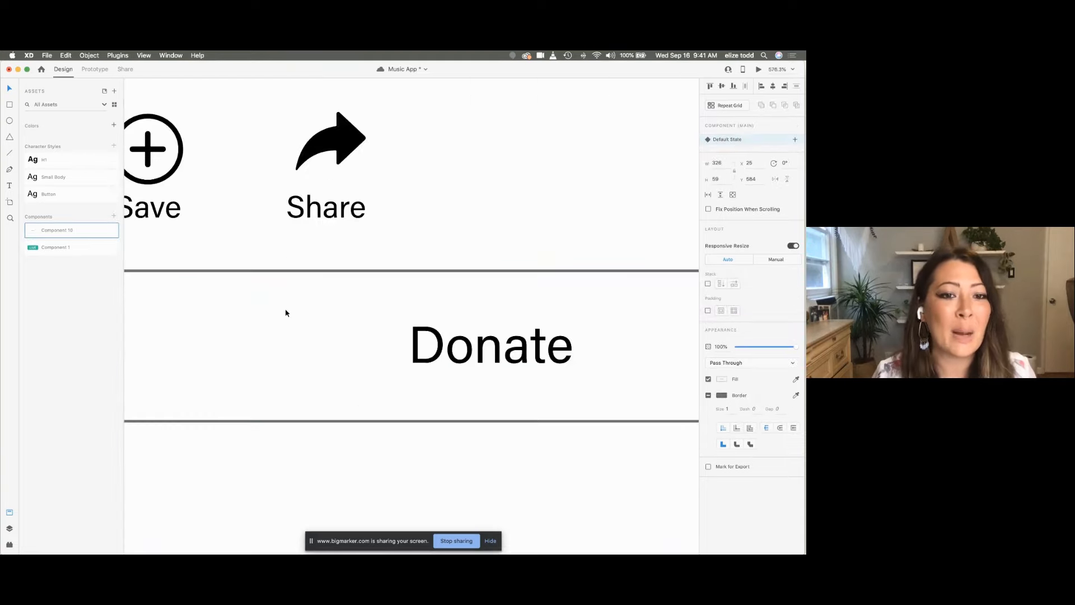
pyautogui.scroll(5, 285, 313)
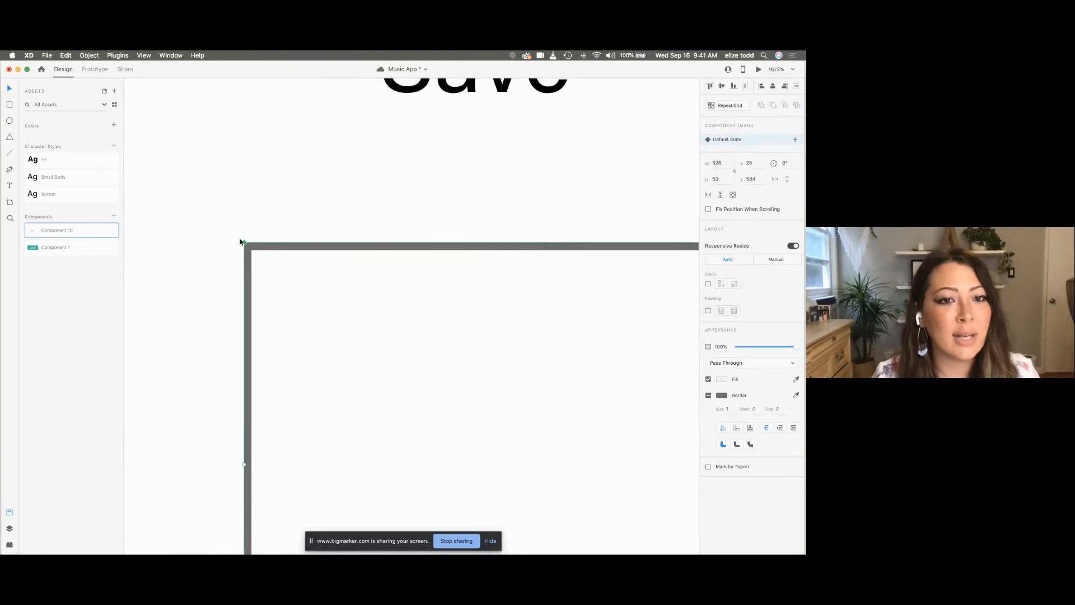
pyautogui.scroll(-15, 249, 248)
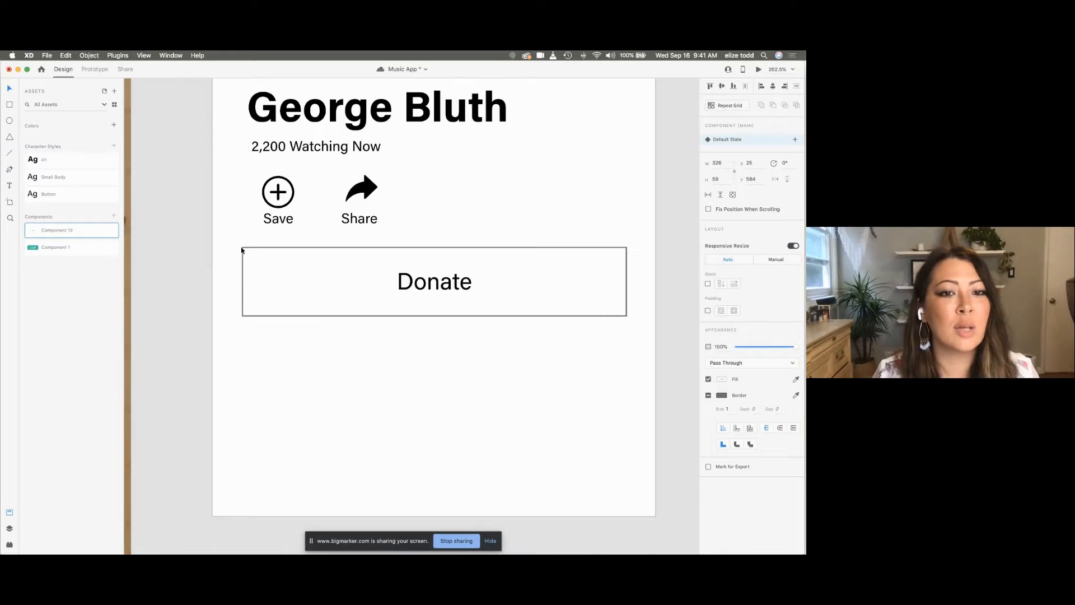
pyautogui.scroll(3, 304, 270)
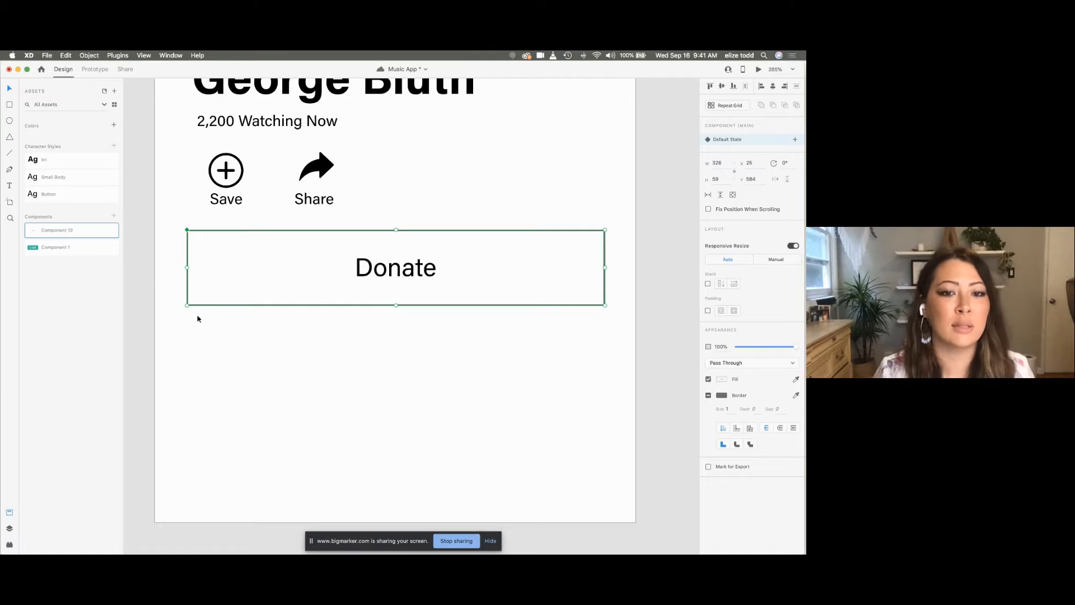
pyautogui.scroll(-5, 197, 319)
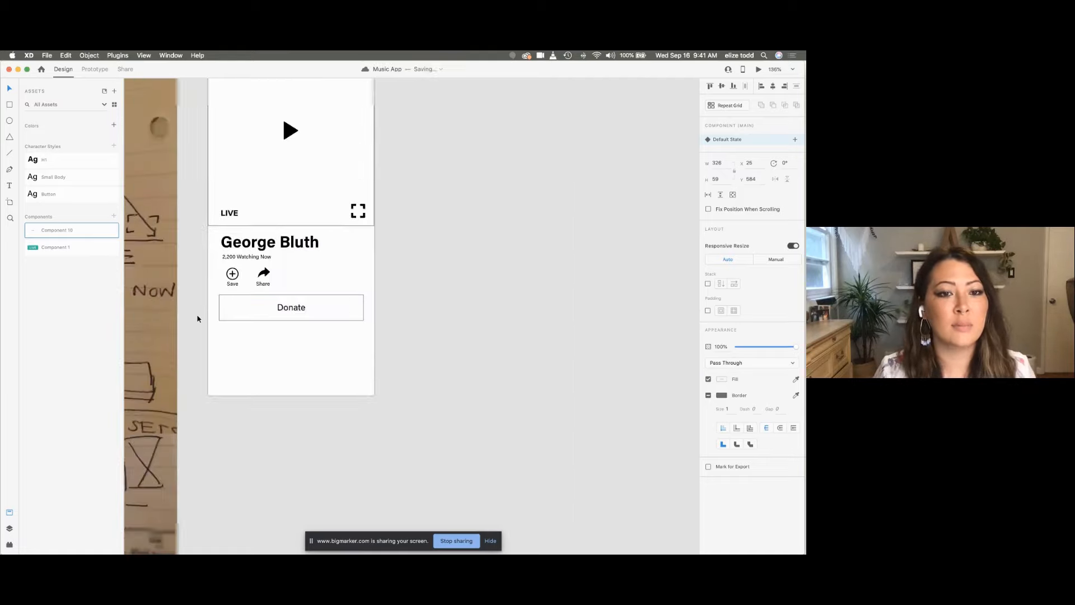
pyautogui.scroll(2, 197, 318)
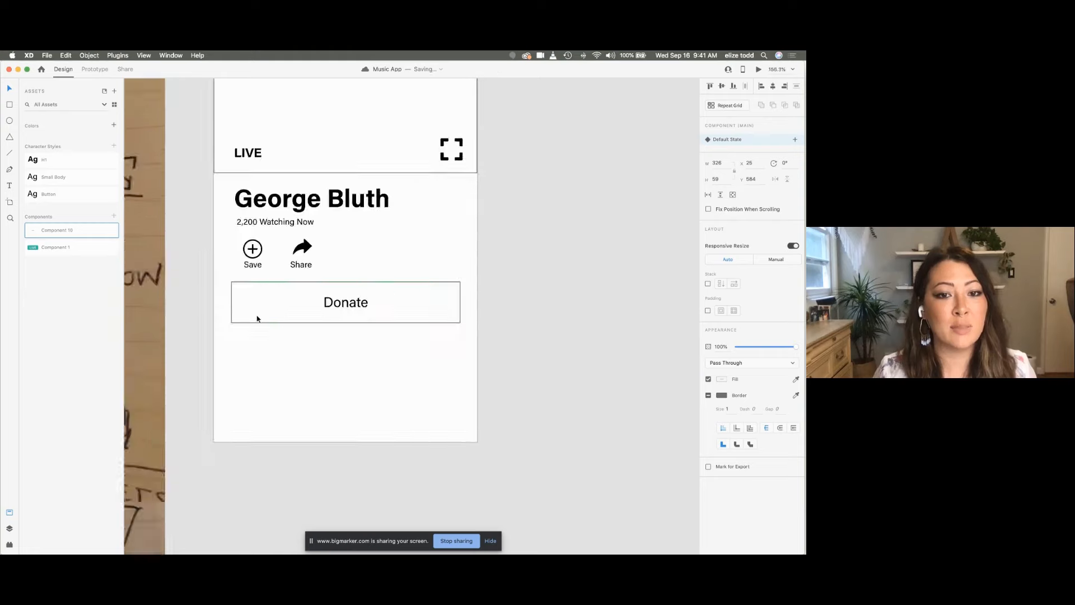
# Step: Duplicate the Donate button component and place the copy directly below the original at Y 660, aligned with its left edge
pyautogui.click(314, 350)
pyautogui.click(343, 311)
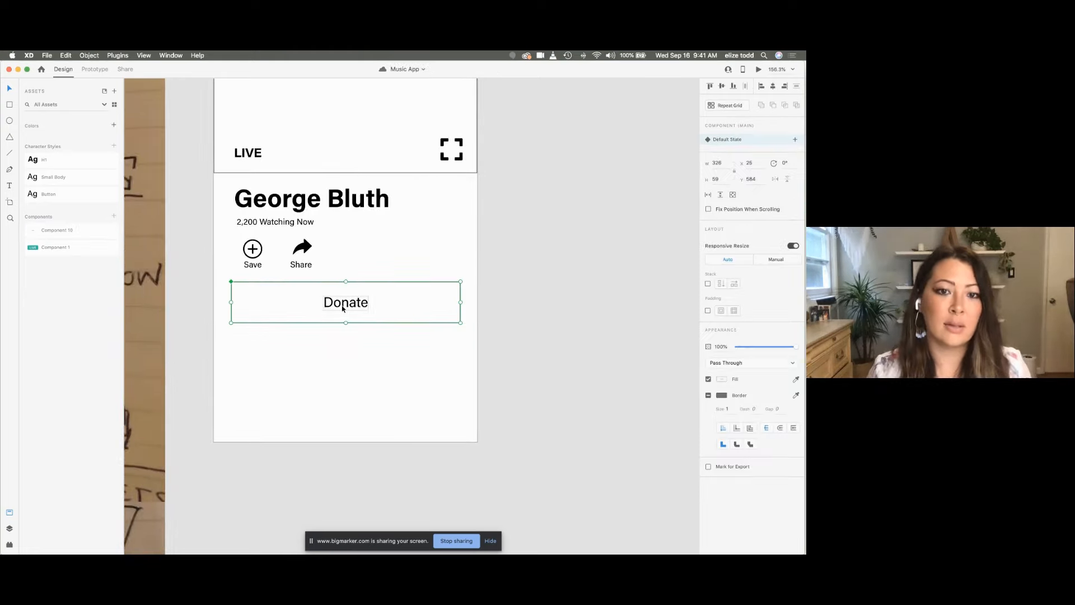
pyautogui.press('super+d')
pyautogui.moveTo(343, 307); pyautogui.dragTo(343, 365)
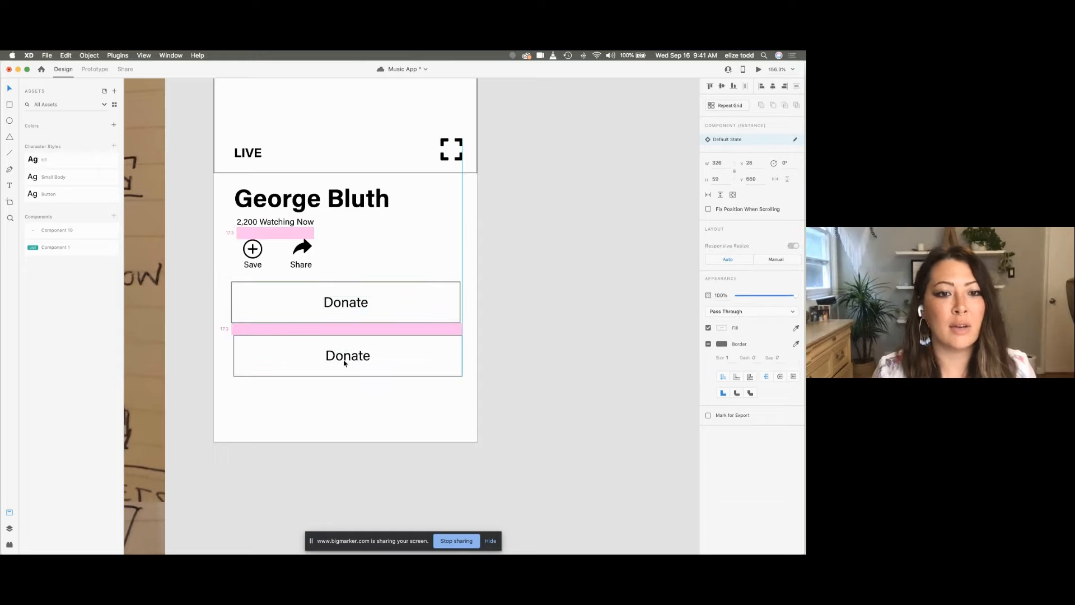
pyautogui.scroll(3, 343, 365)
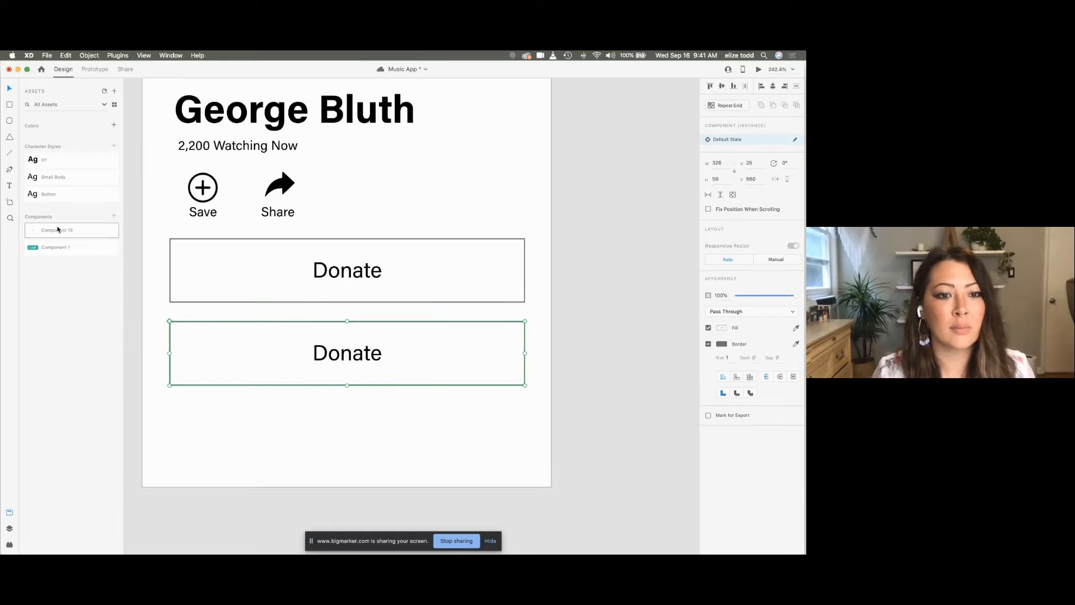
# Step: Place two more instances of the Donate button component from the assets, one below the existing copies and one beside the artboard
pyautogui.moveTo(112, 230); pyautogui.dragTo(272, 437)
pyautogui.moveTo(274, 423); pyautogui.dragTo(254, 452)
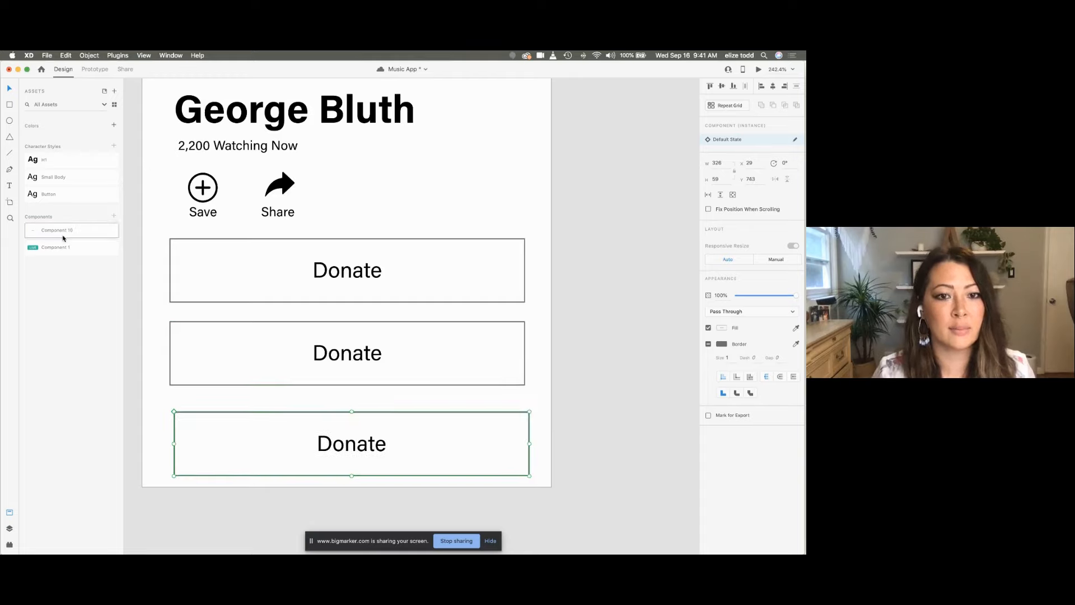
pyautogui.moveTo(56, 230); pyautogui.dragTo(499, 383)
pyautogui.scroll(-5, 343, 407)
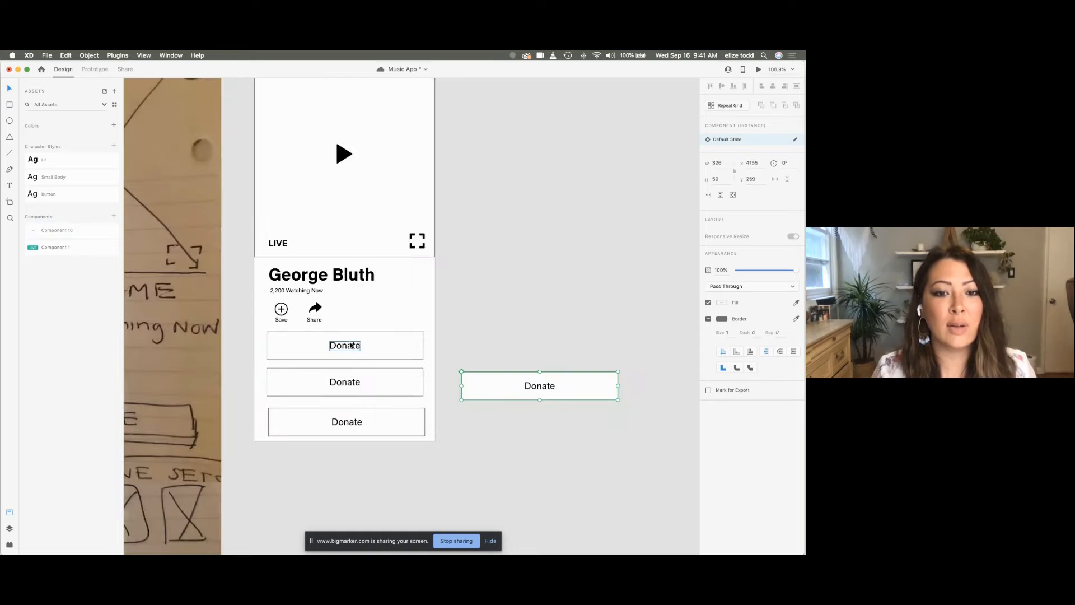
pyautogui.doubleClick(345, 346)
pyautogui.moveTo(345, 345); pyautogui.dragTo(323, 345)
pyautogui.click(498, 330)
# Step: Select the three duplicate Donate button instances together and delete them, keeping only the main component
pyautogui.click(499, 394)
pyautogui.keyDown('shift'); pyautogui.click(364, 386); pyautogui.keyUp('shift')
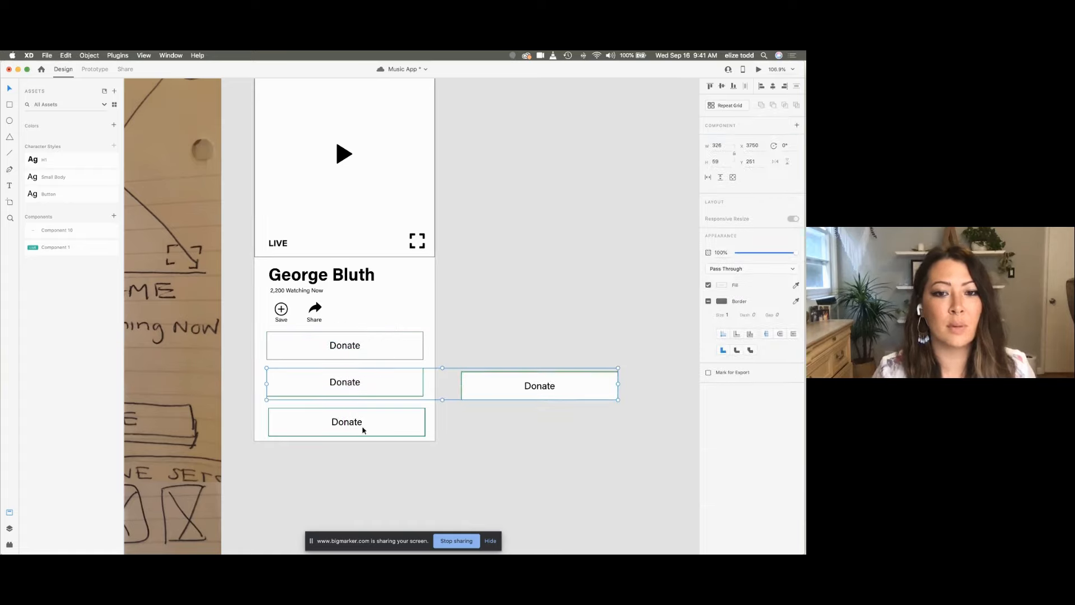
pyautogui.keyDown('shift'); pyautogui.click(360, 434); pyautogui.keyUp('shift')
pyautogui.press('Delete')
# Step: Extend the bottom edge of the wireframe artboard downward to make more room below the Donate button
pyautogui.scroll(-4, 360, 436)
pyautogui.scroll(-3, 361, 436)
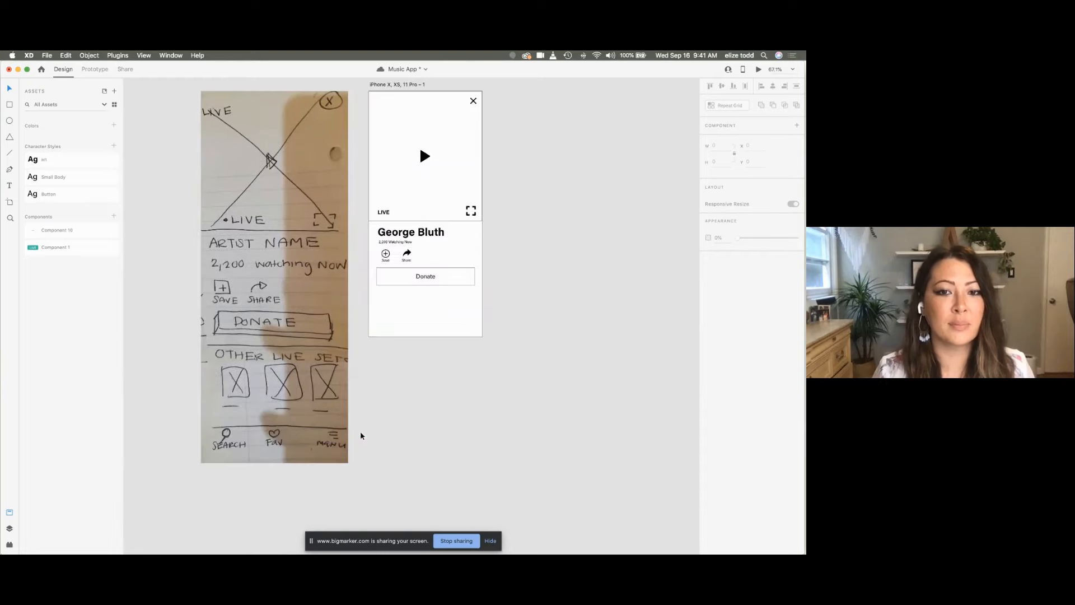
pyautogui.scroll(-1, 448, 305)
pyautogui.scroll(3, 439, 300)
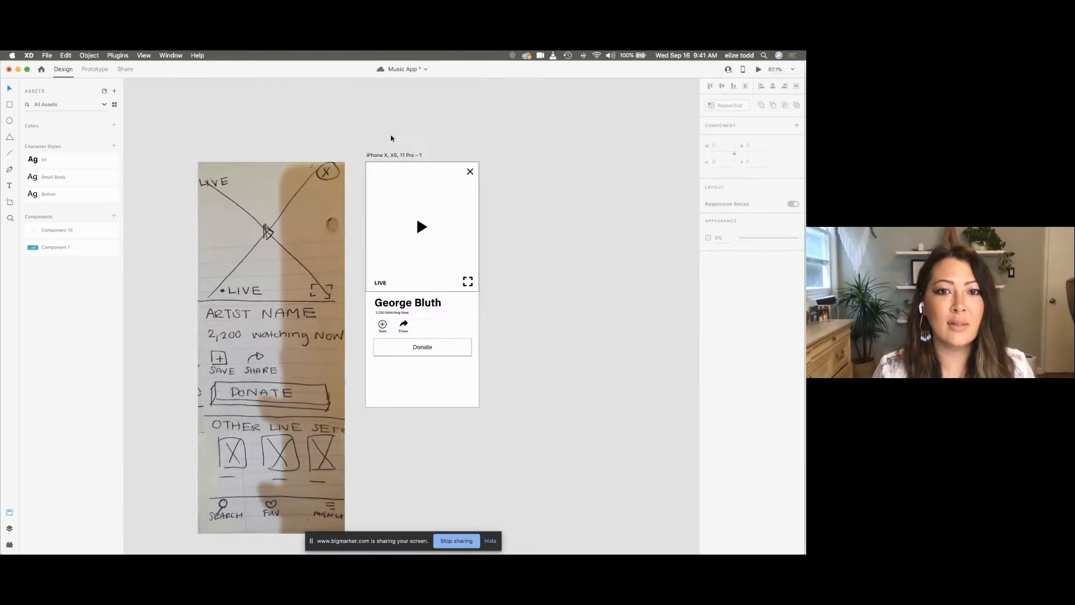
pyautogui.click(381, 156)
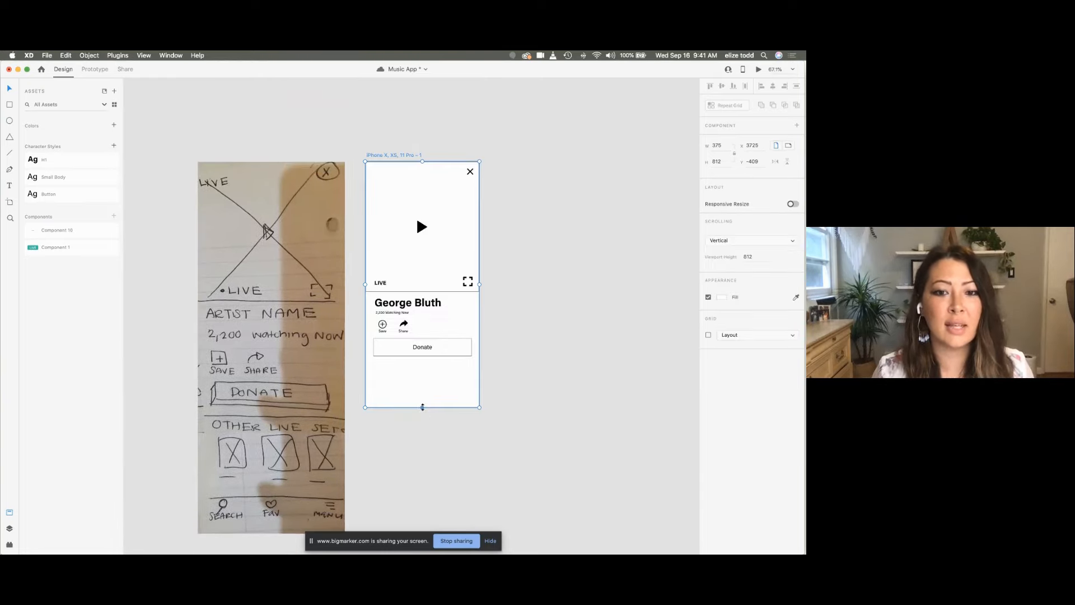
pyautogui.moveTo(422, 407); pyautogui.dragTo(424, 428)
# Step: Duplicate the artist name heading below the Donate button at X 25, Y 660 and change its text to "Other Live Sets"
pyautogui.scroll(3, 290, 349)
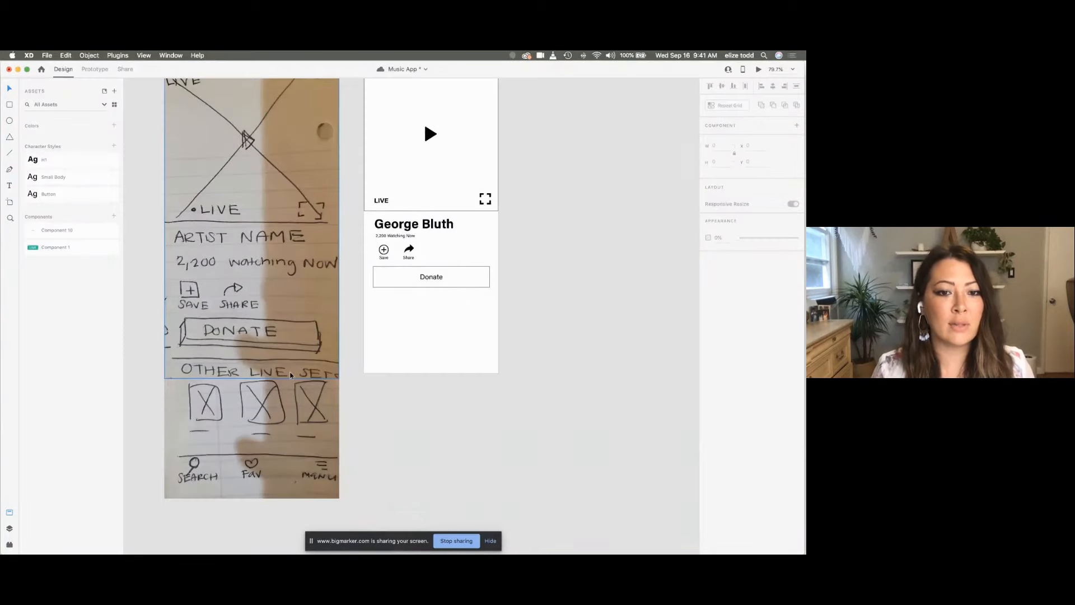
pyautogui.scroll(5, 350, 159)
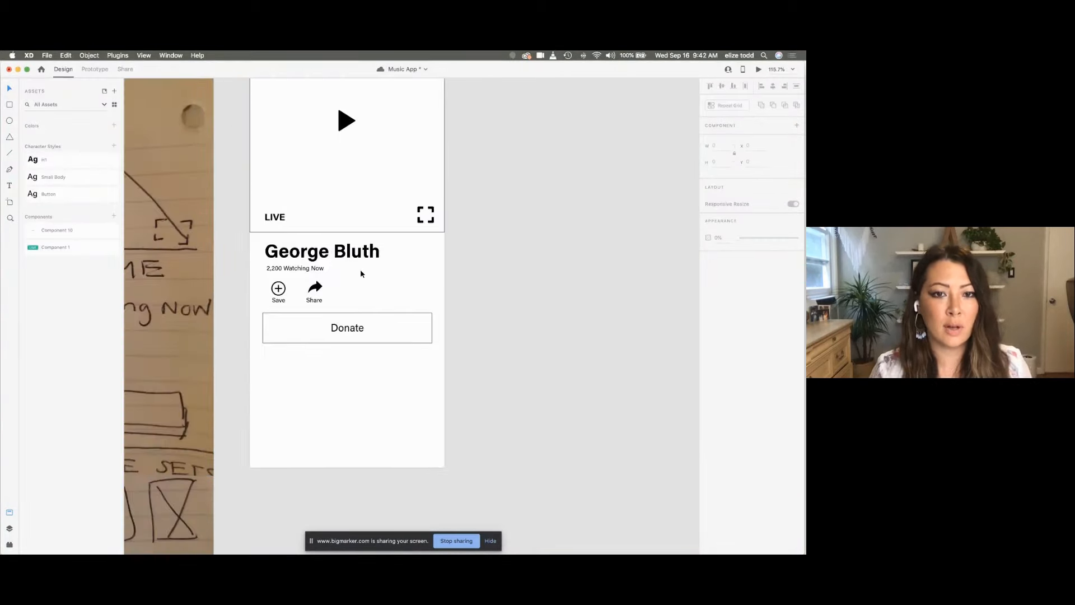
pyautogui.click(355, 258)
pyautogui.moveTo(348, 258); pyautogui.dragTo(344, 364)
pyautogui.scroll(-3, 343, 364)
pyautogui.scroll(3, 358, 336)
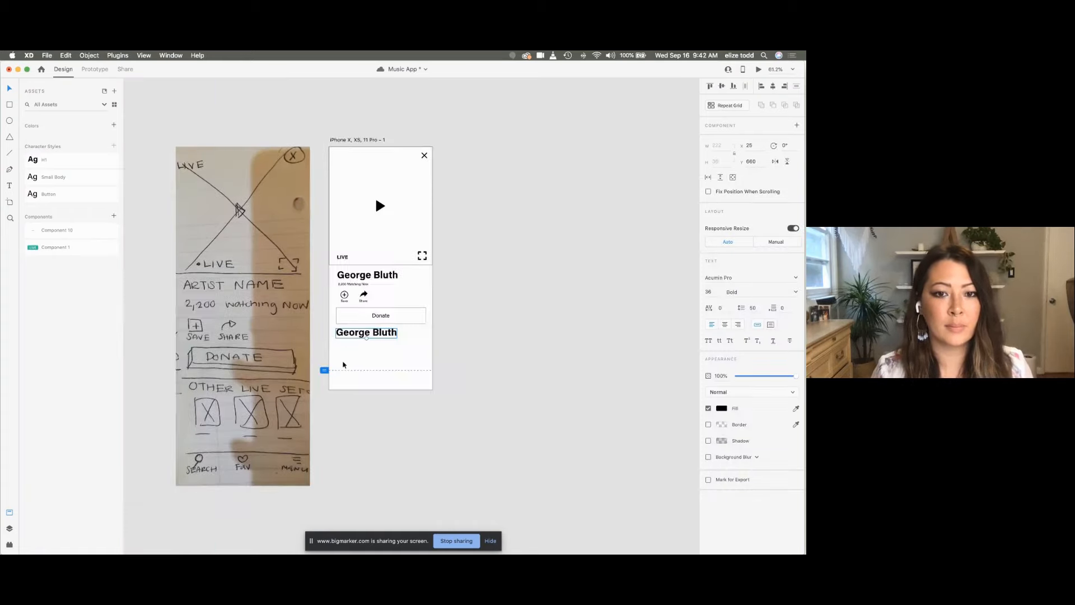
pyautogui.doubleClick(357, 321)
pyautogui.write('Other')
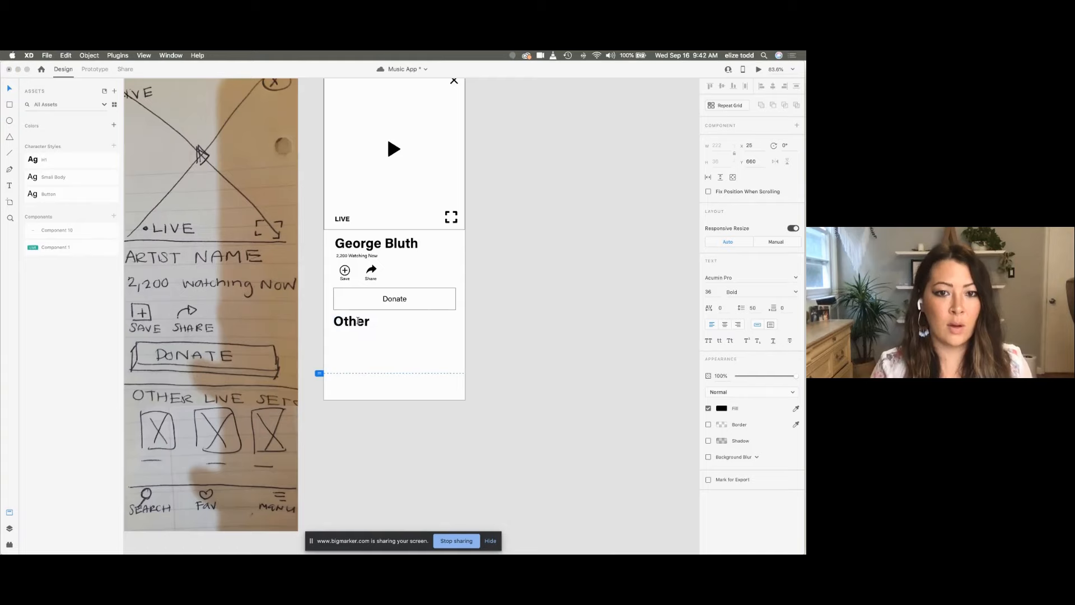
pyautogui.write(' Live Sets')
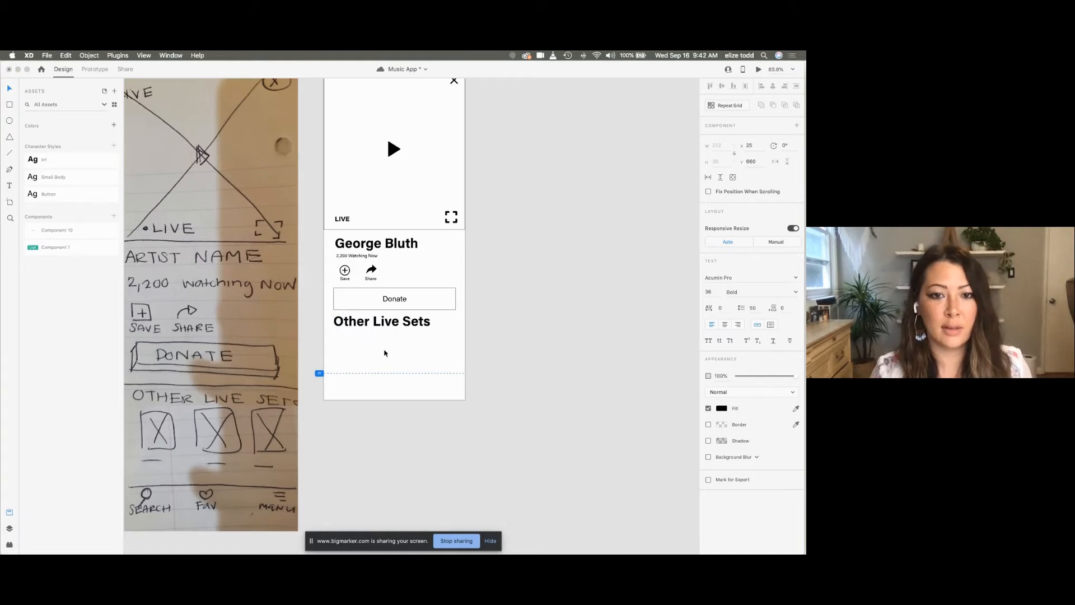
# Step: Shrink the Other Live Sets heading to size 24 and position it at X 25, Y 683
pyautogui.scroll(3, 393, 322)
pyautogui.hscroll(-3, 395, 328)
pyautogui.scroll(-2, 395, 329)
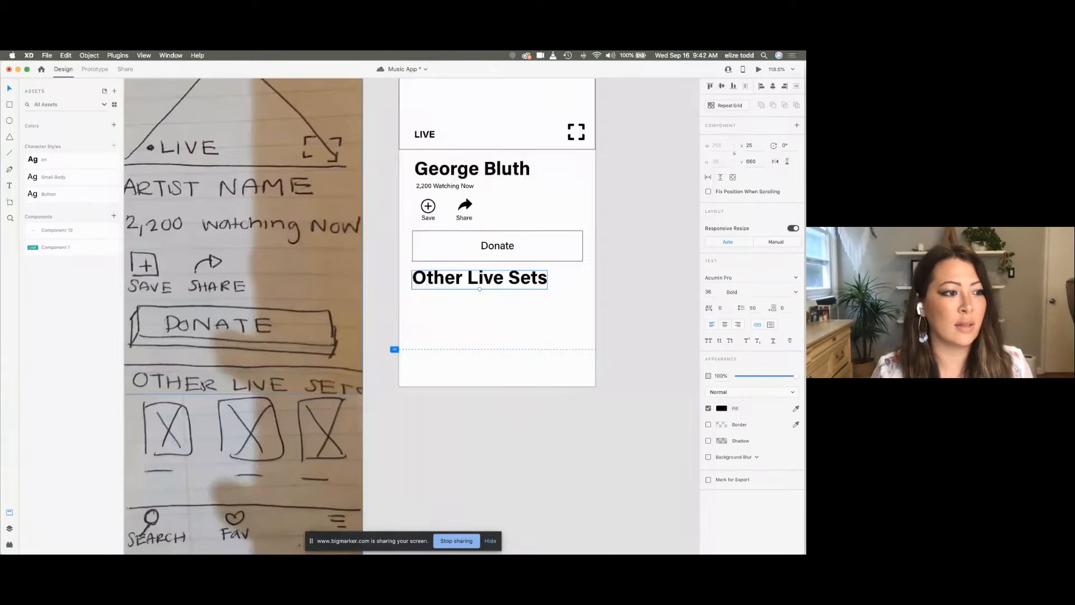
pyautogui.scroll(2, 475, 284)
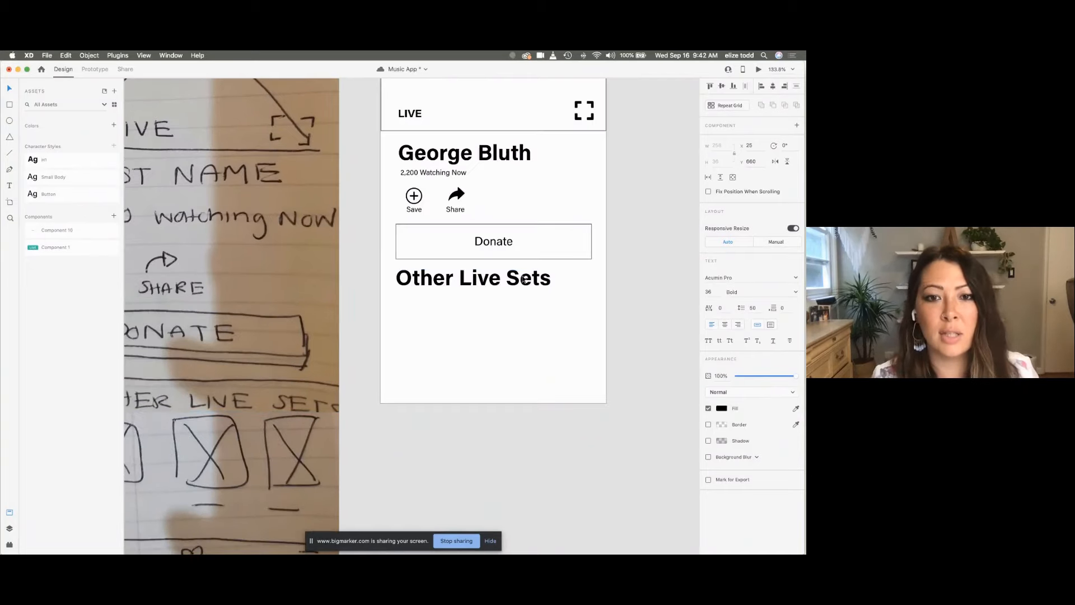
pyautogui.scroll(-5, 447, 302)
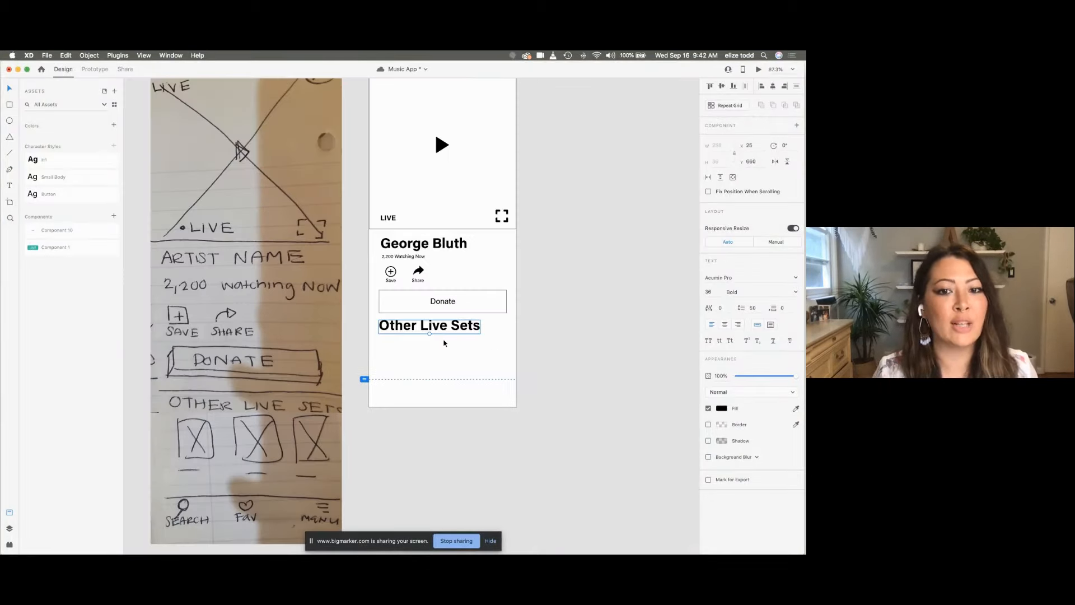
pyautogui.scroll(3, 444, 342)
pyautogui.scroll(-3, 444, 338)
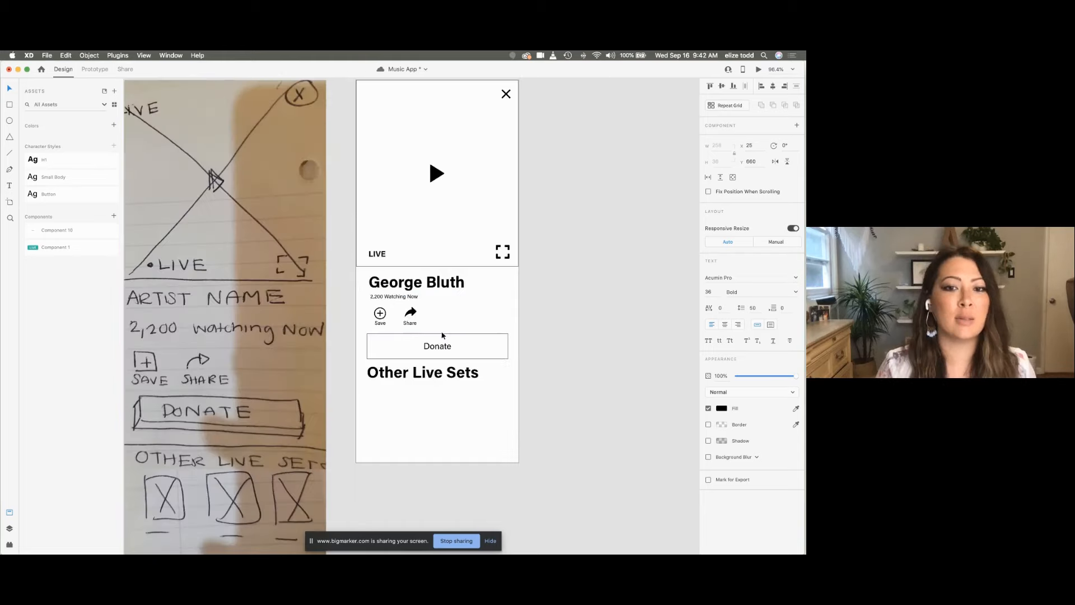
pyautogui.scroll(3, 440, 355)
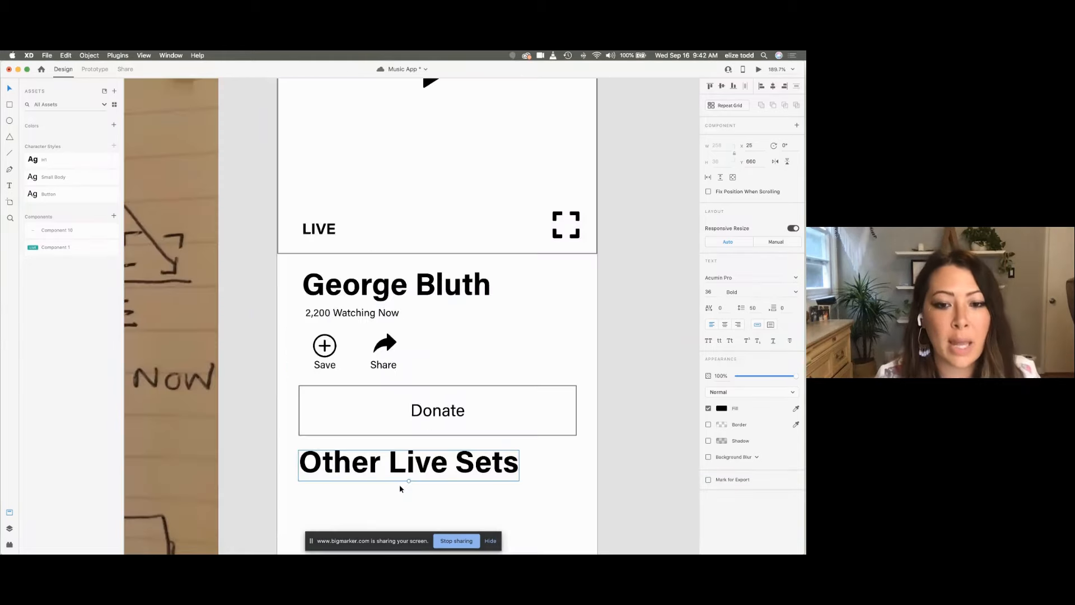
pyautogui.moveTo(411, 483); pyautogui.dragTo(366, 477)
pyautogui.scroll(-3, 405, 471)
pyautogui.scroll(-4, 365, 477)
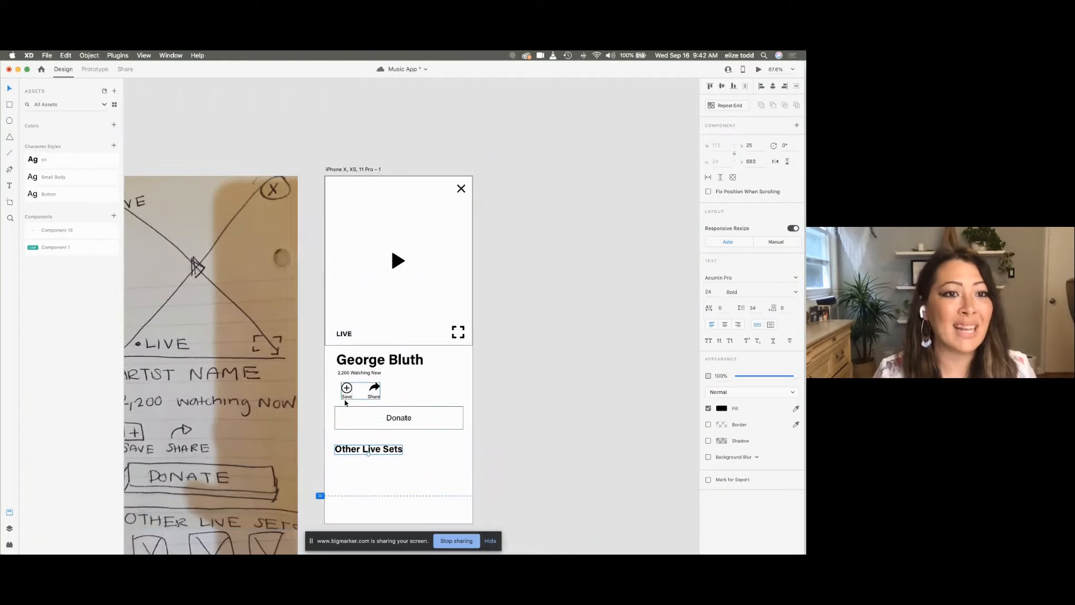
# Step: Save the Other Live Sets text as a character style named H2 and order the H1 style above it
pyautogui.click(114, 148)
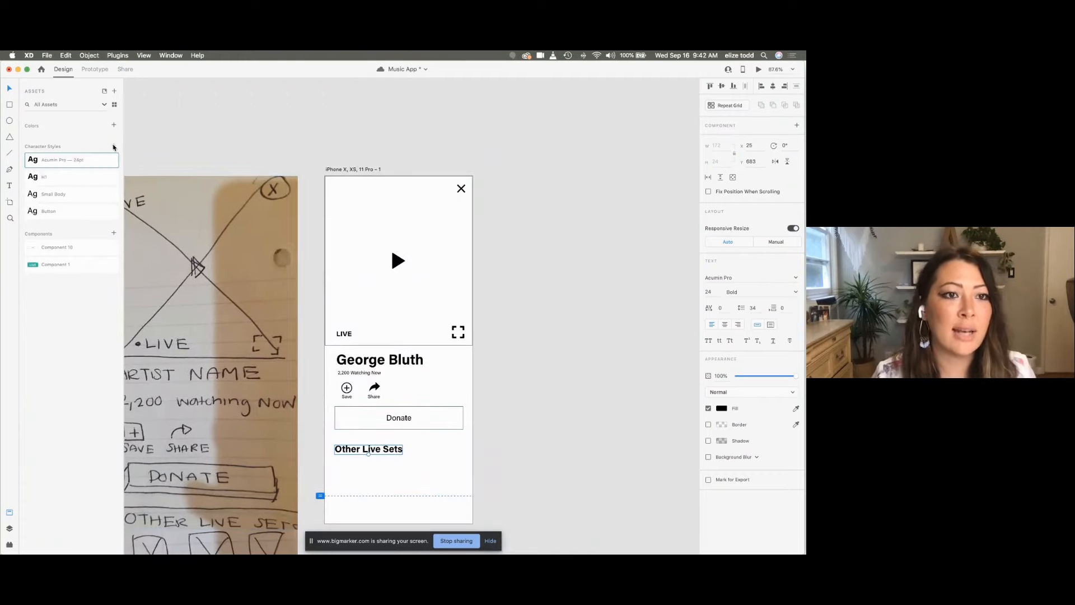
pyautogui.doubleClick(64, 159)
pyautogui.write('H2')
pyautogui.press('Return')
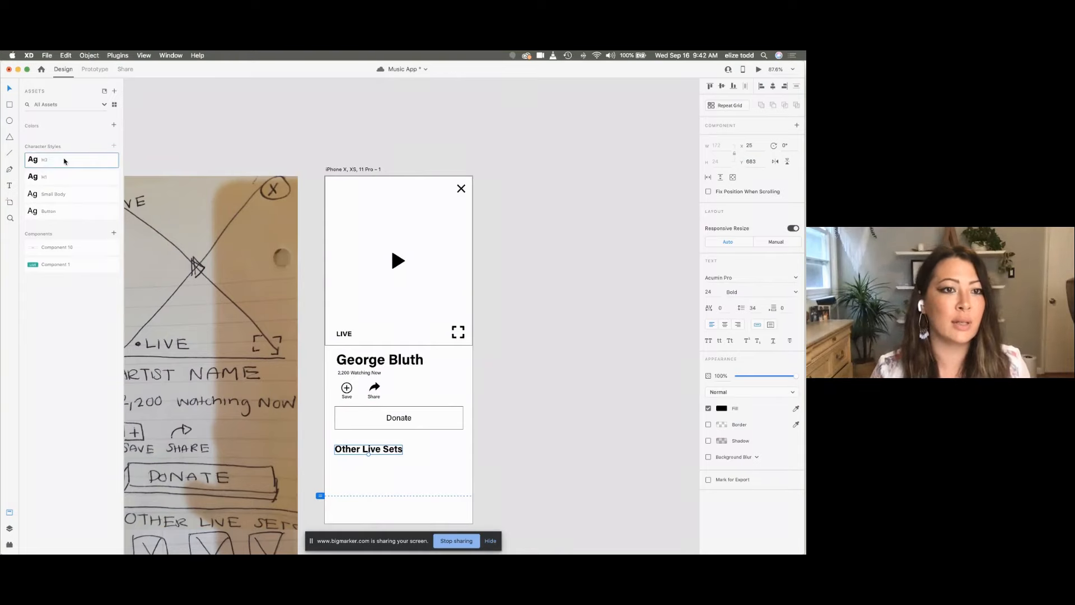
pyautogui.moveTo(46, 178); pyautogui.dragTo(53, 161)
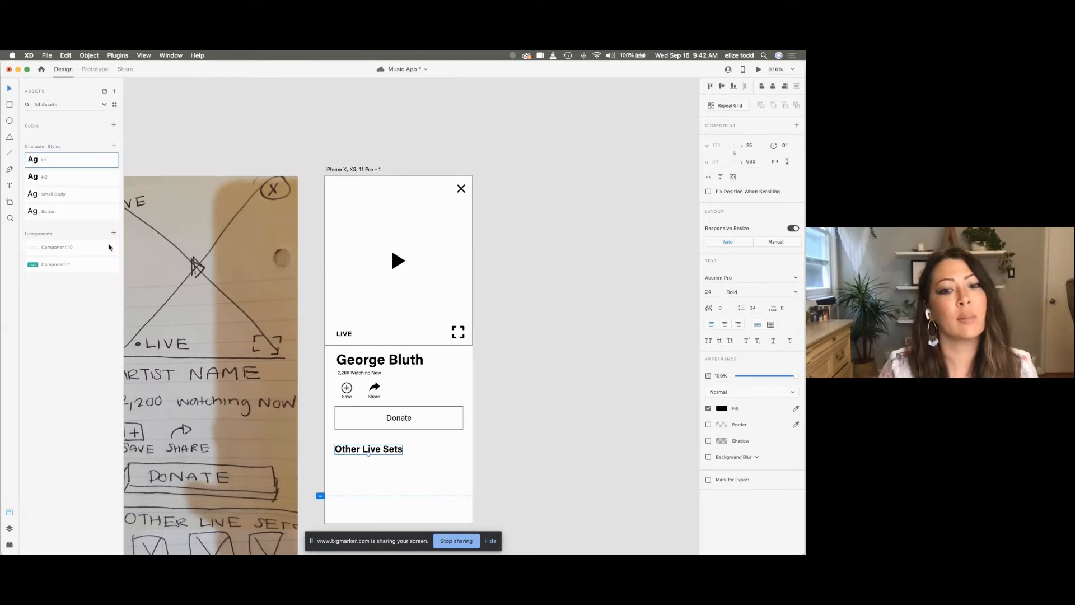
pyautogui.click(532, 444)
# Step: Draw a square about 72 by 72 below the Other Live Sets heading at about X 29, Y 713
pyautogui.scroll(-5, 533, 428)
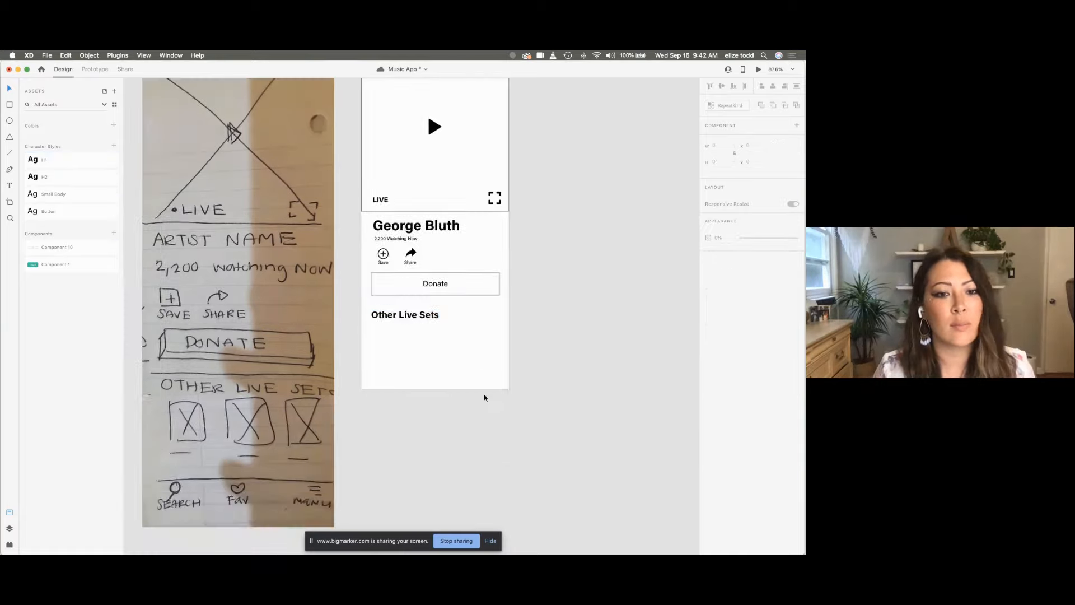
pyautogui.scroll(-8, 416, 359)
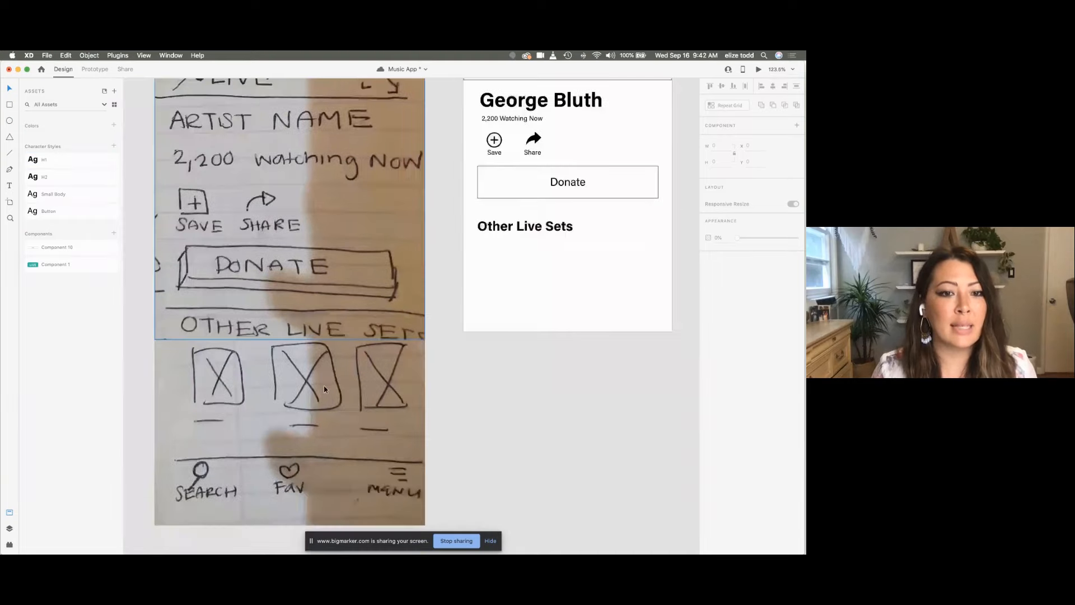
pyautogui.scroll(-8, 353, 268)
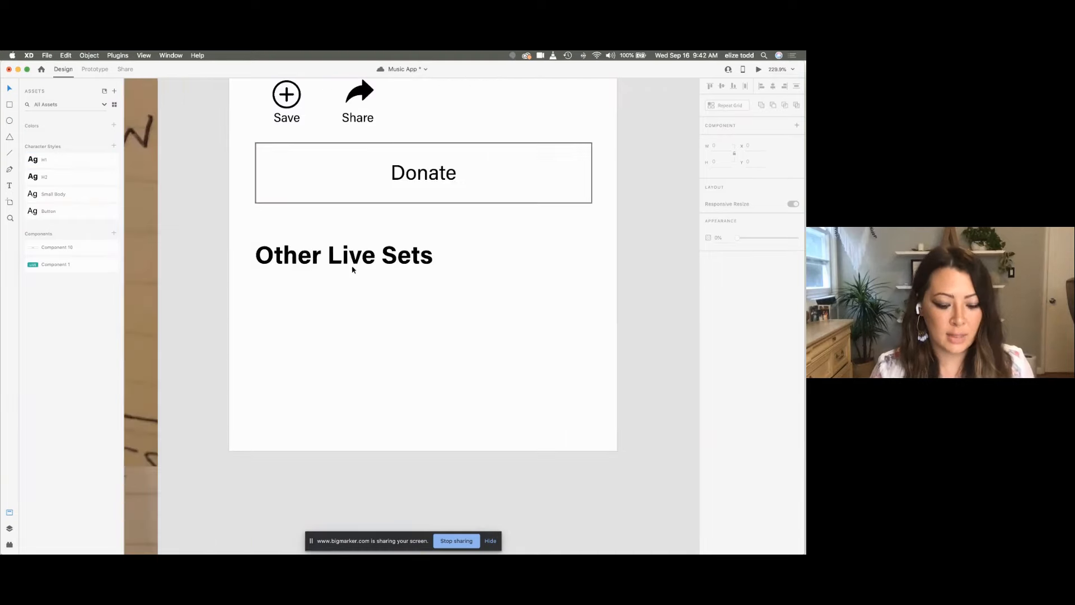
pyautogui.scroll(3, 352, 269)
pyautogui.scroll(-2, 352, 270)
pyautogui.press('r')
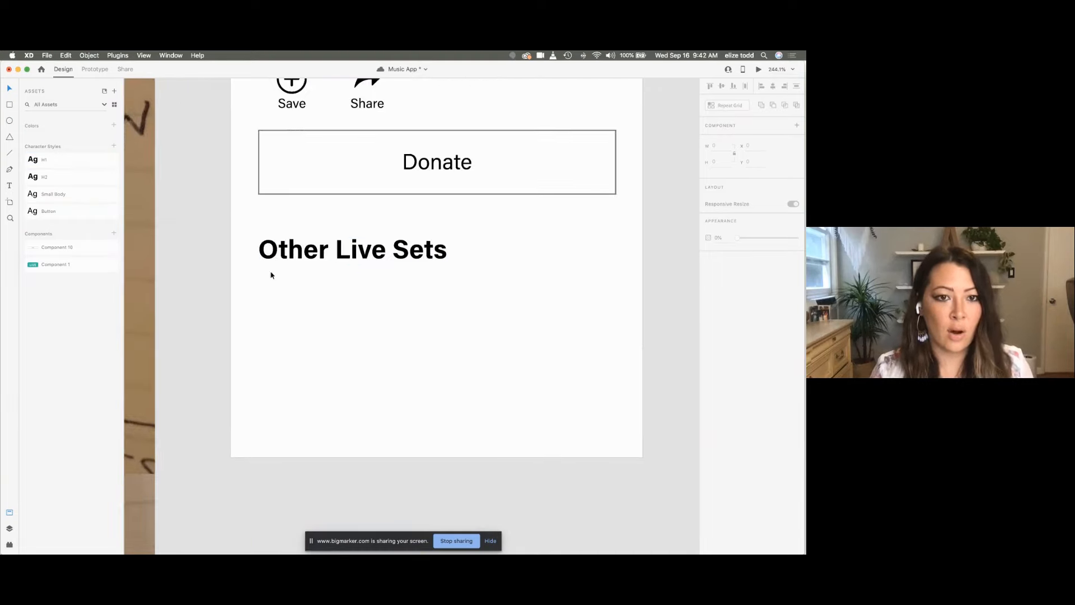
pyautogui.moveTo(264, 273); pyautogui.dragTo(342, 351)
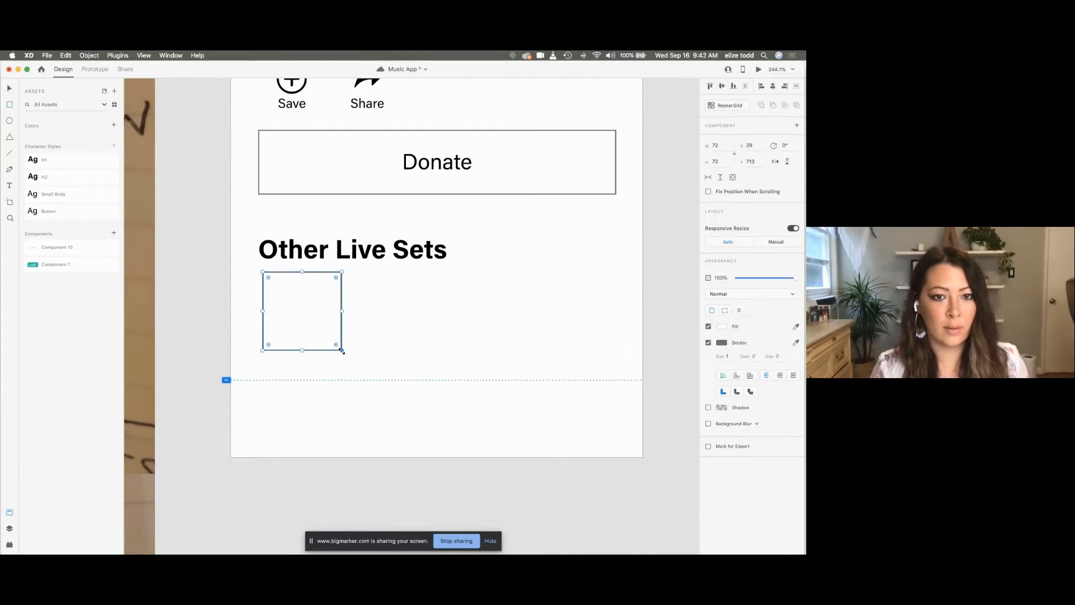
# Step: Add the text "Artist Name" near the lower edge of the square thumbnail placeholder
pyautogui.press('t')
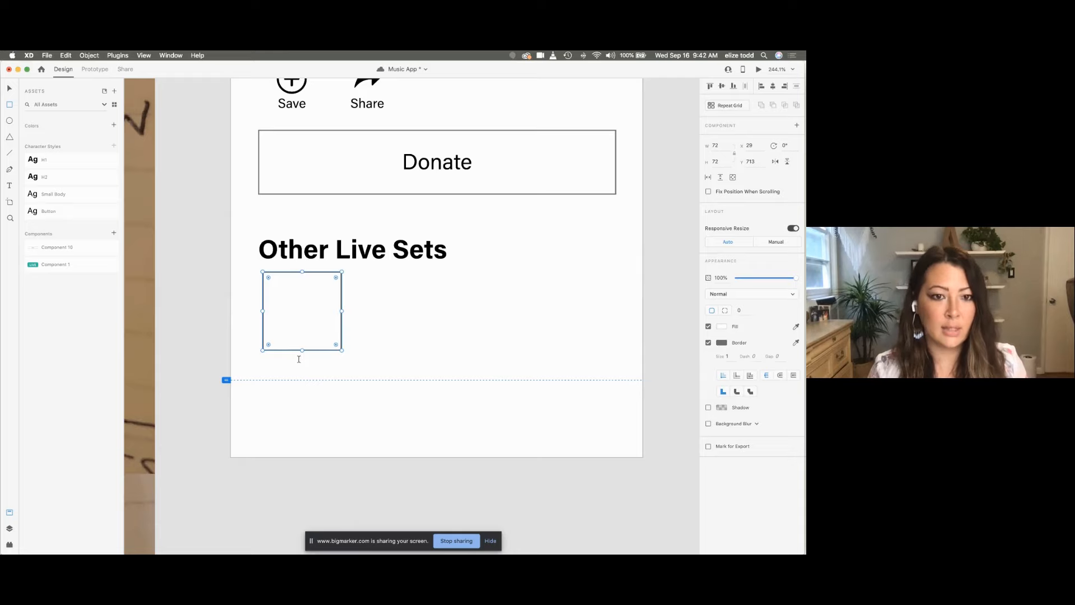
pyautogui.click(269, 364)
pyautogui.write('Ar')
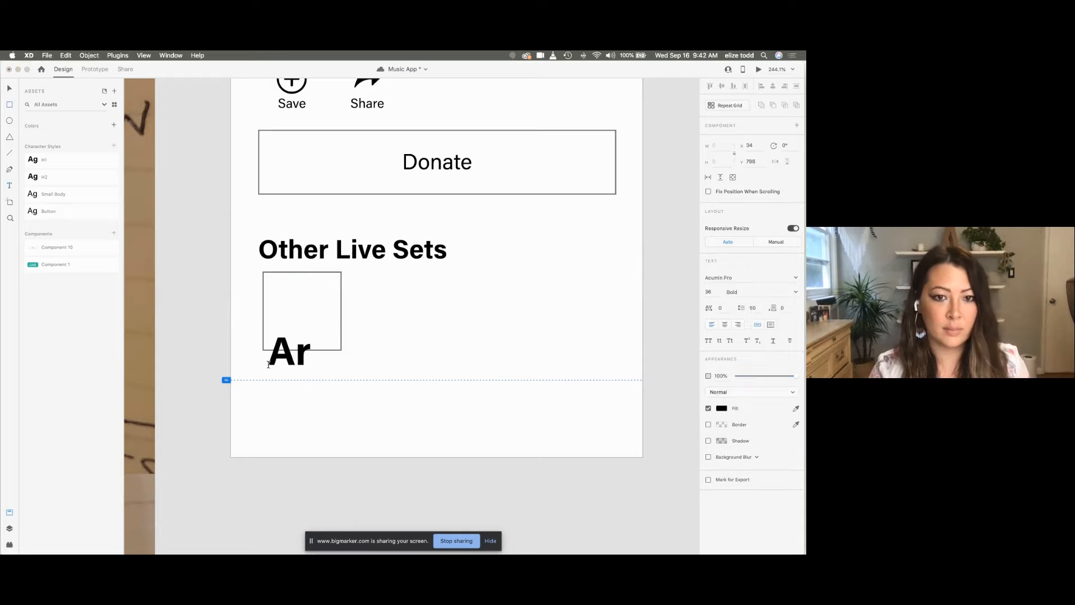
pyautogui.write('tist Name')
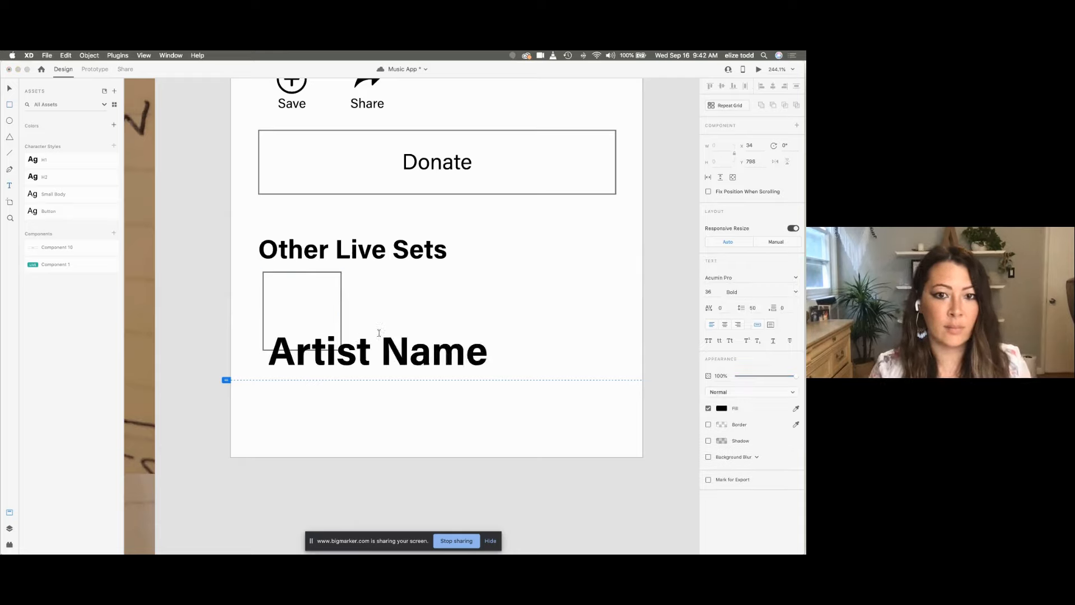
pyautogui.press('Escape')
# Step: Shrink the Artist Name text to size 17 and place it just beneath the square at X 29, Y 791
pyautogui.scroll(-5, 491, 316)
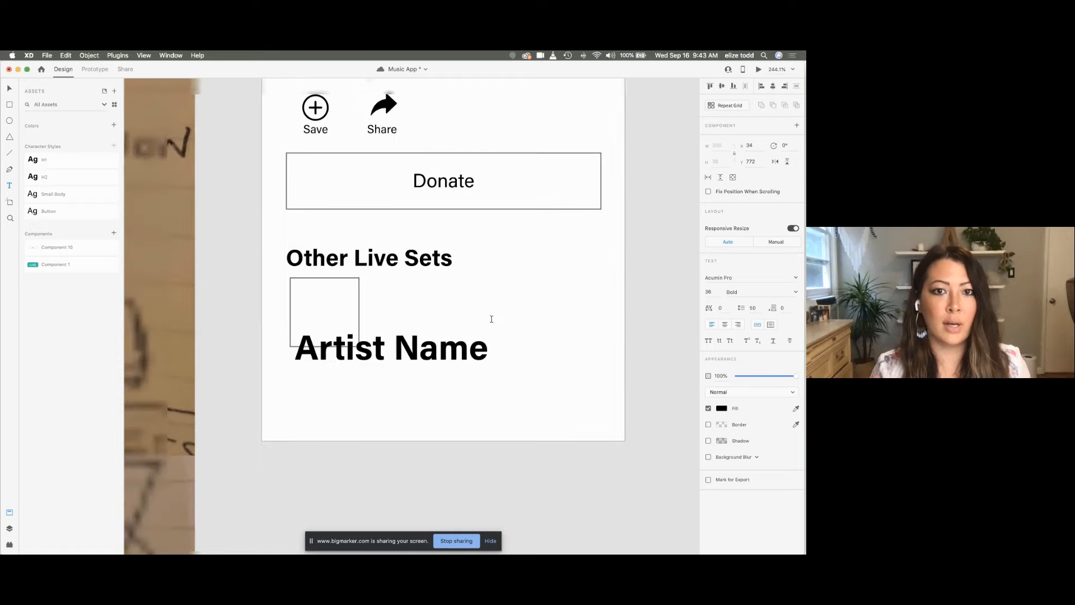
pyautogui.scroll(5, 492, 318)
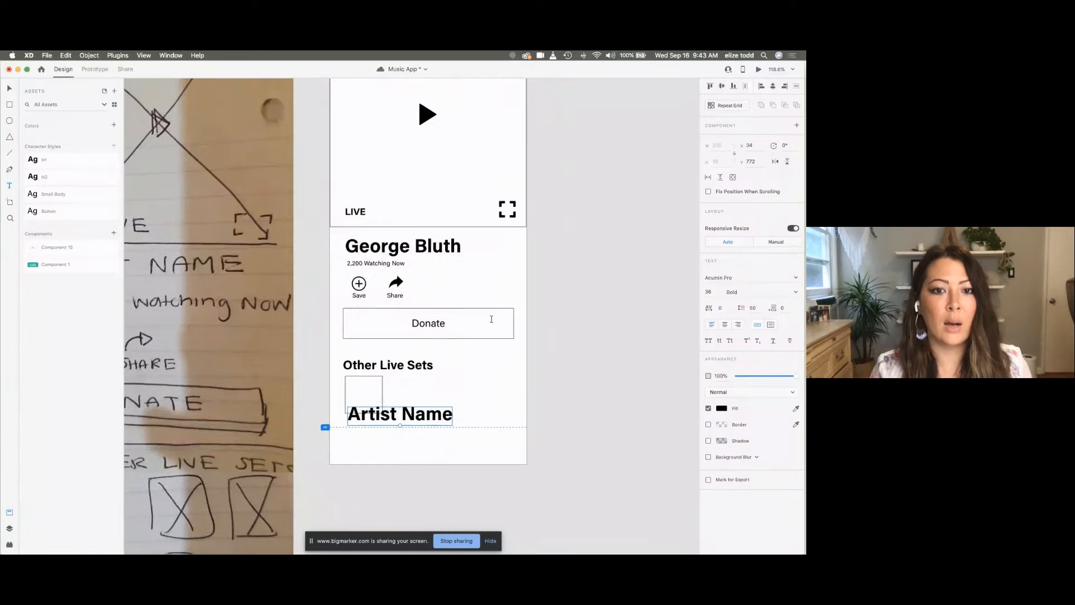
pyautogui.scroll(-3, 491, 319)
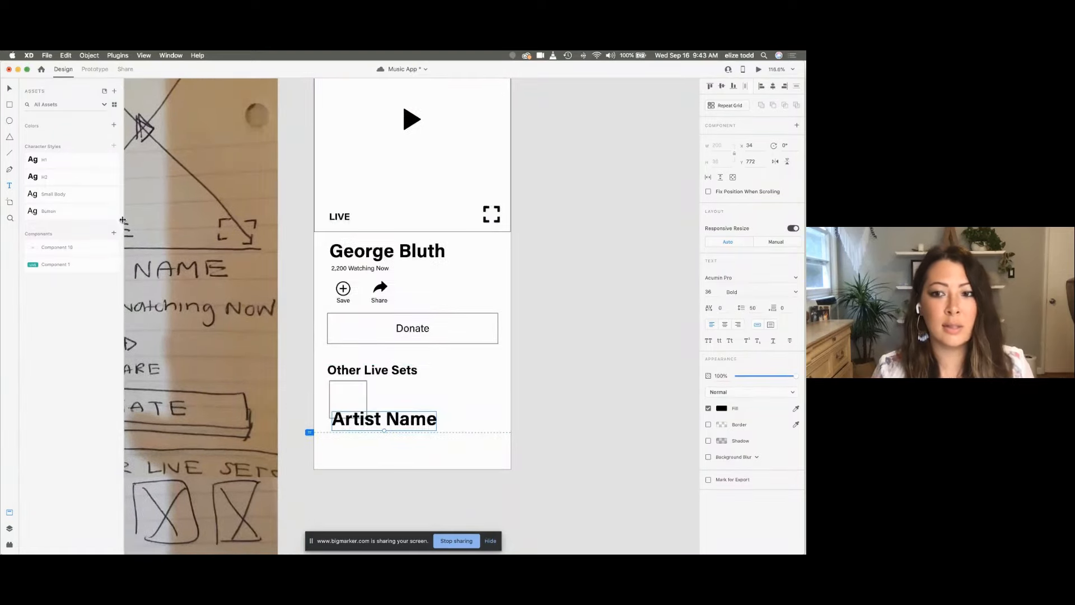
pyautogui.moveTo(384, 430); pyautogui.dragTo(296, 434)
pyautogui.scroll(5, 384, 421)
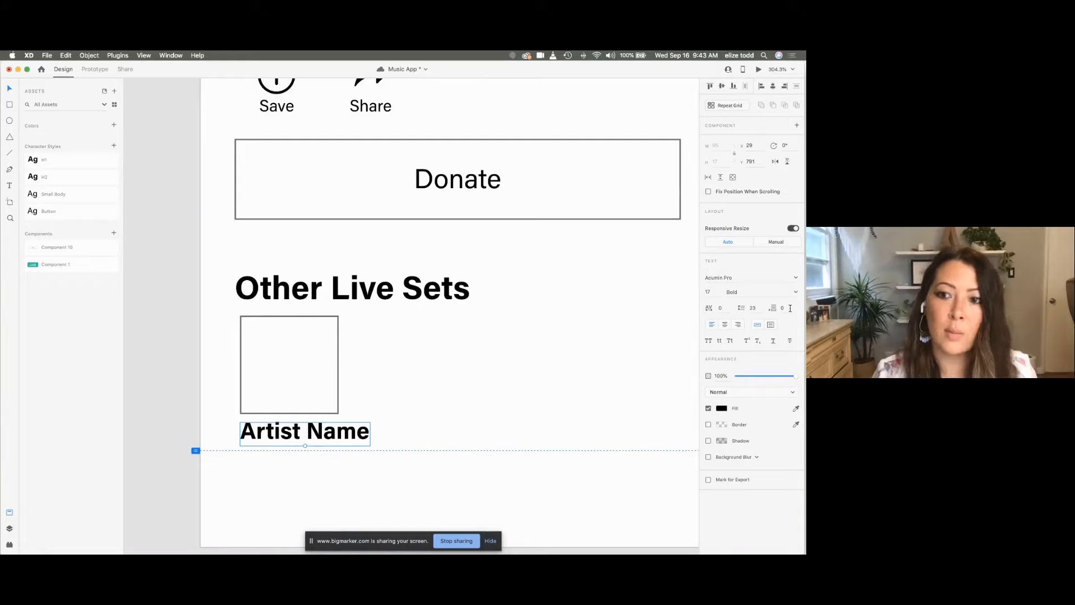
# Step: Set the Artist Name caption's font weight to Regular and its size to 16
pyautogui.click(796, 292)
pyautogui.click(742, 303)
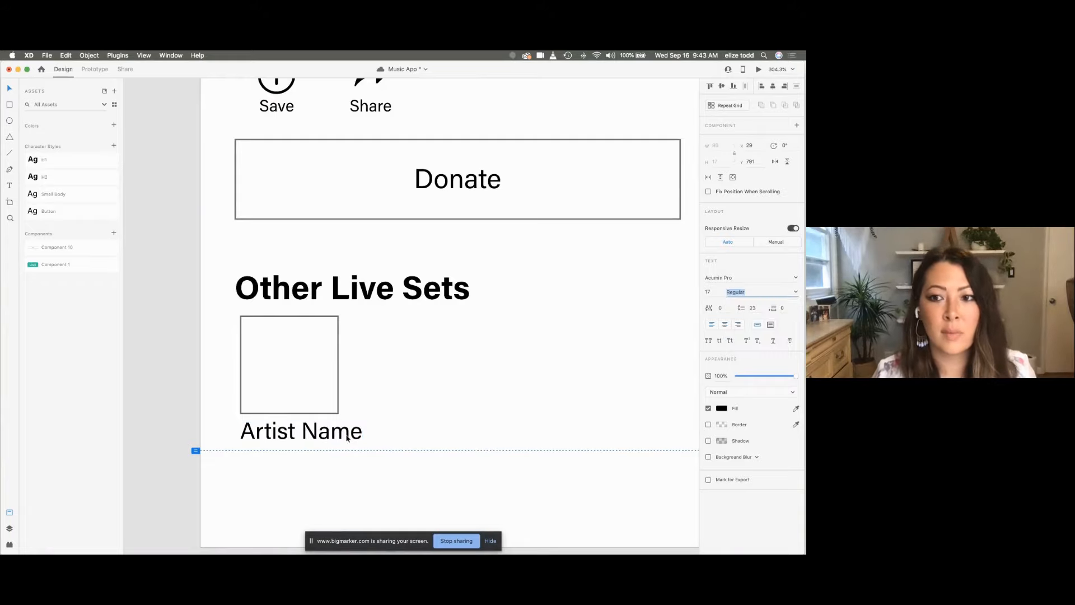
pyautogui.click(708, 292)
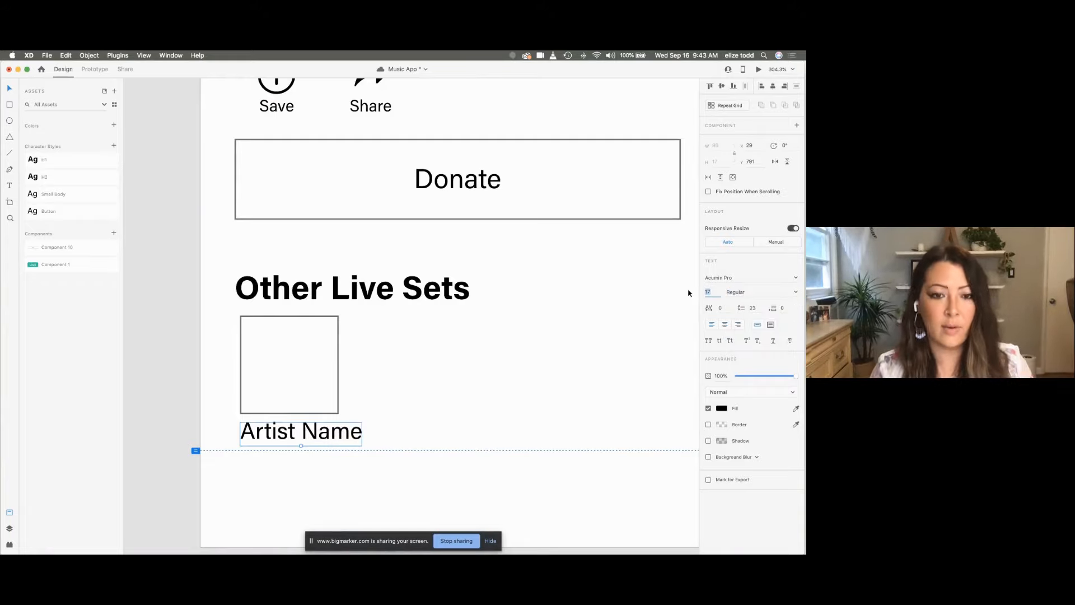
pyautogui.write('16')
pyautogui.press('Return')
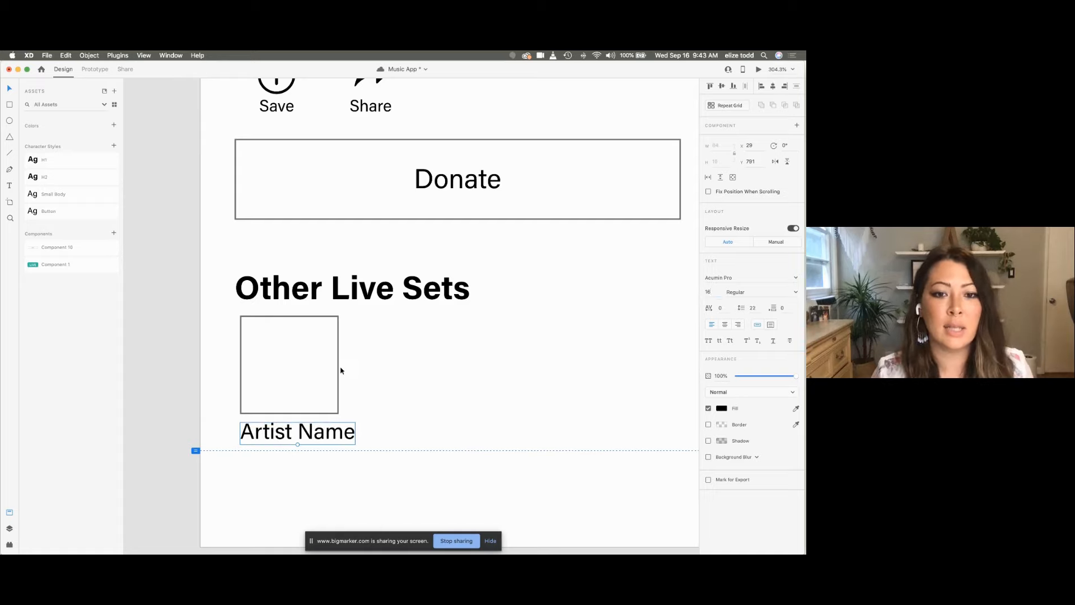
# Step: Move the square placeholder and its Artist Name caption down slightly together, to Y 717 and Y 795
pyautogui.click(338, 371)
pyautogui.scroll(-5, 352, 364)
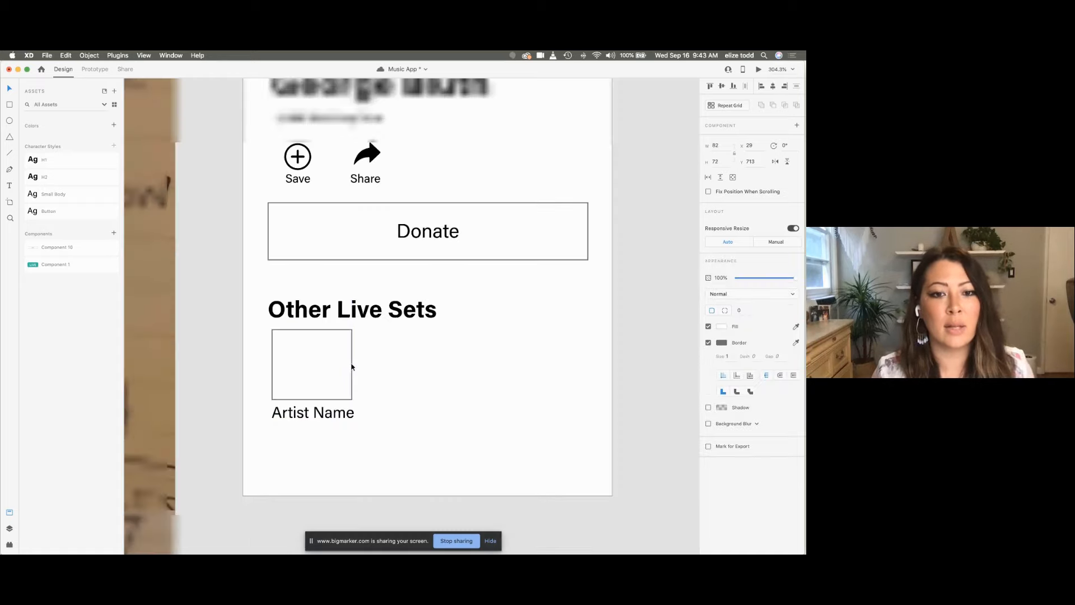
pyautogui.click(311, 403)
pyautogui.keyDown('shift'); pyautogui.click(311, 394); pyautogui.keyUp('shift')
pyautogui.moveTo(311, 397); pyautogui.dragTo(310, 400)
# Step: Save the Artist Name caption's formatting as a character style named Body, placed between H2 and Small Body
pyautogui.click(318, 416)
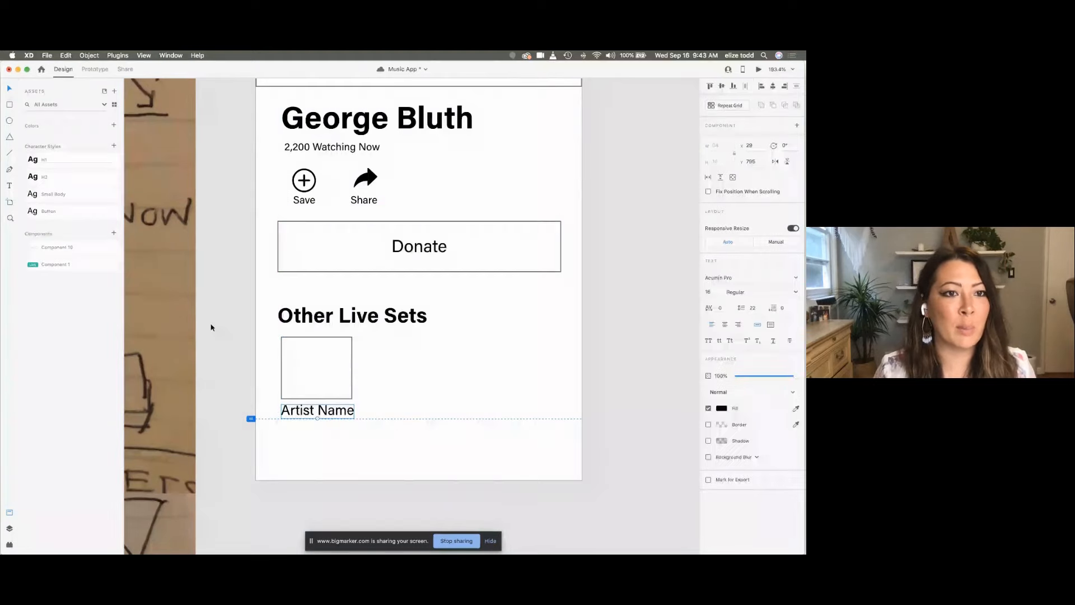
pyautogui.click(113, 146)
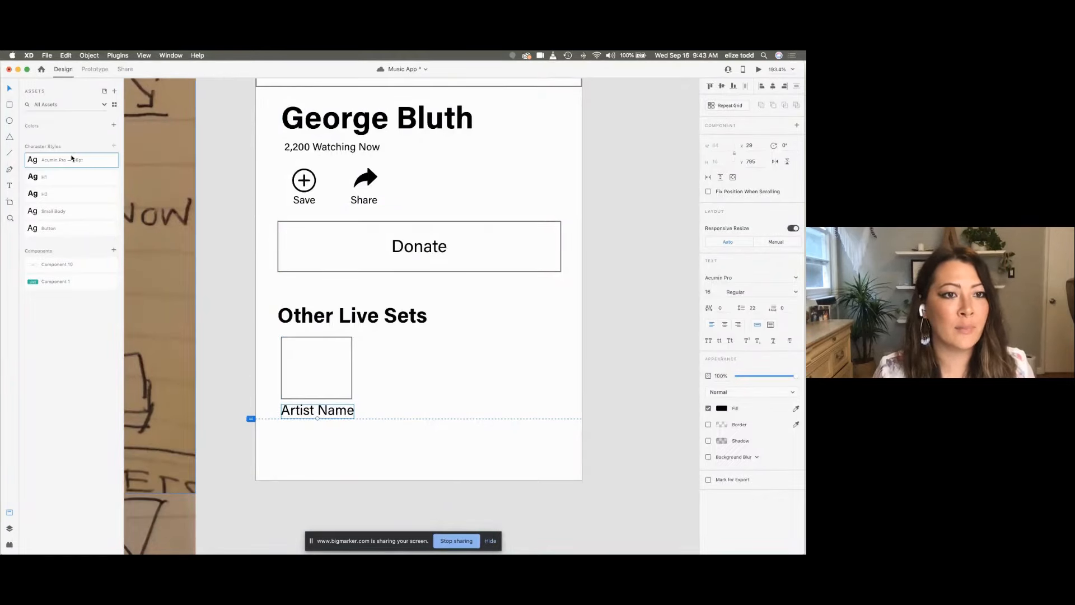
pyautogui.doubleClick(48, 160)
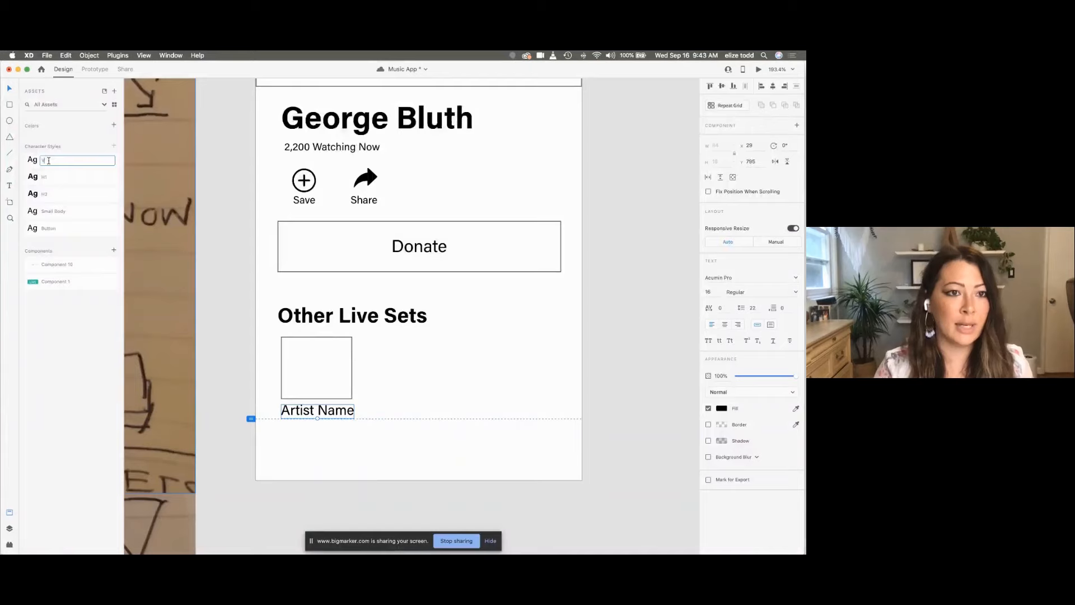
pyautogui.write('Body')
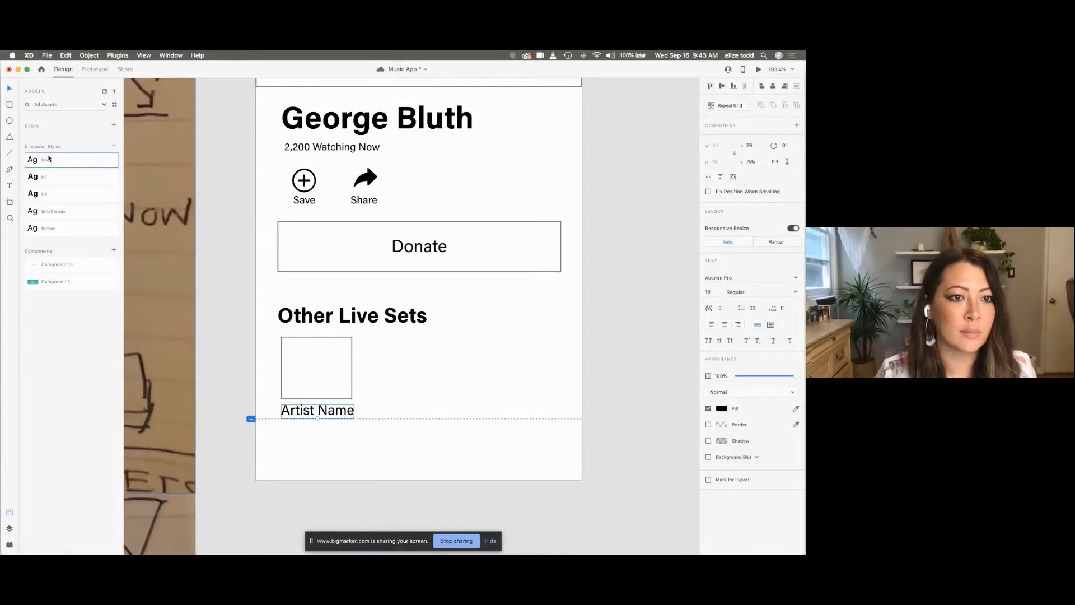
pyautogui.press('Return')
pyautogui.moveTo(50, 161); pyautogui.dragTo(60, 211)
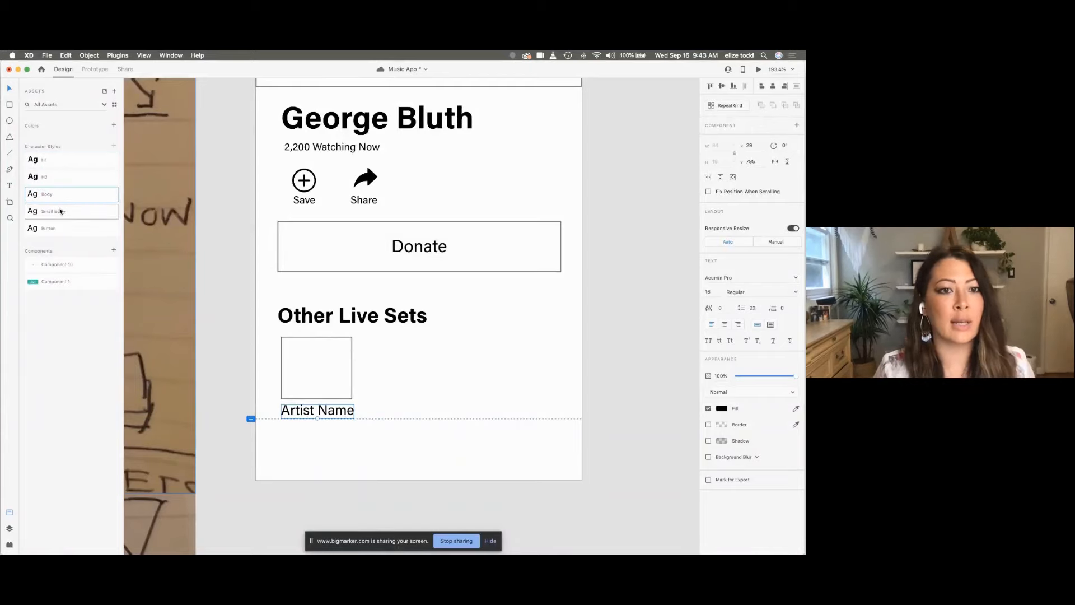
# Step: Examine the Other Live Sets thumbnails and the bottom navigation in the sketch against the wireframe
pyautogui.click(319, 384)
pyautogui.scroll(-5, 319, 384)
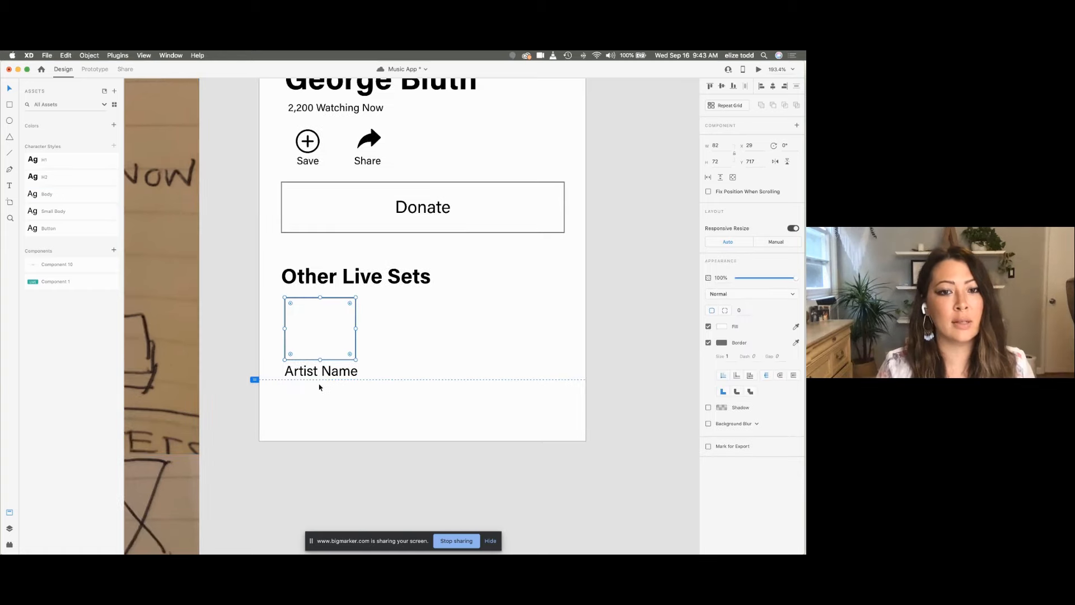
pyautogui.scroll(3, 347, 388)
pyautogui.hscroll(-5, 347, 387)
pyautogui.scroll(-2, 258, 336)
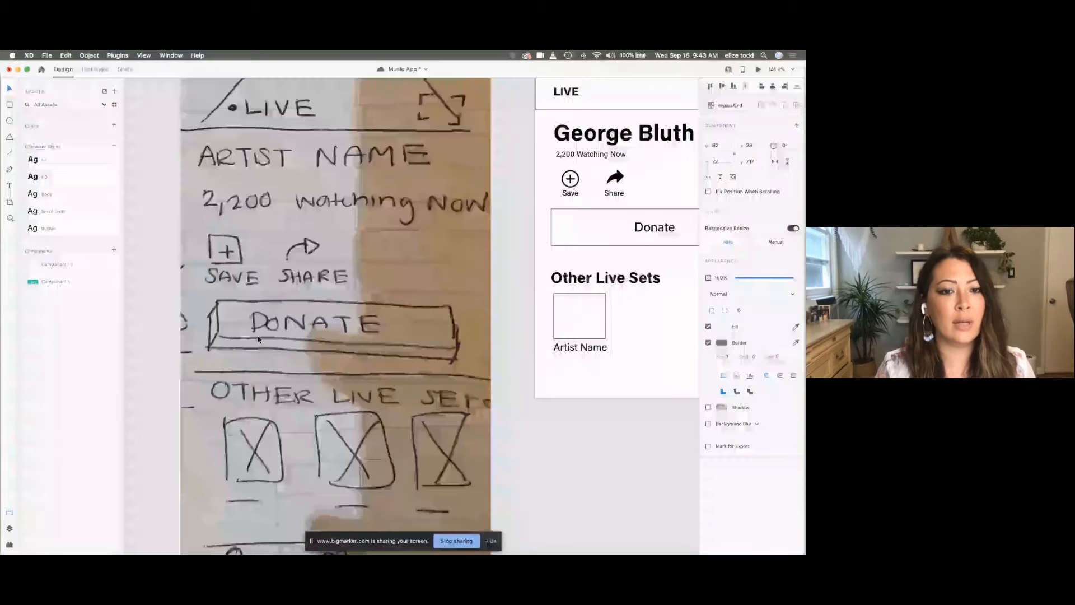
pyautogui.scroll(4, 257, 337)
pyautogui.scroll(-3, 258, 339)
pyautogui.hscroll(1, 298, 300)
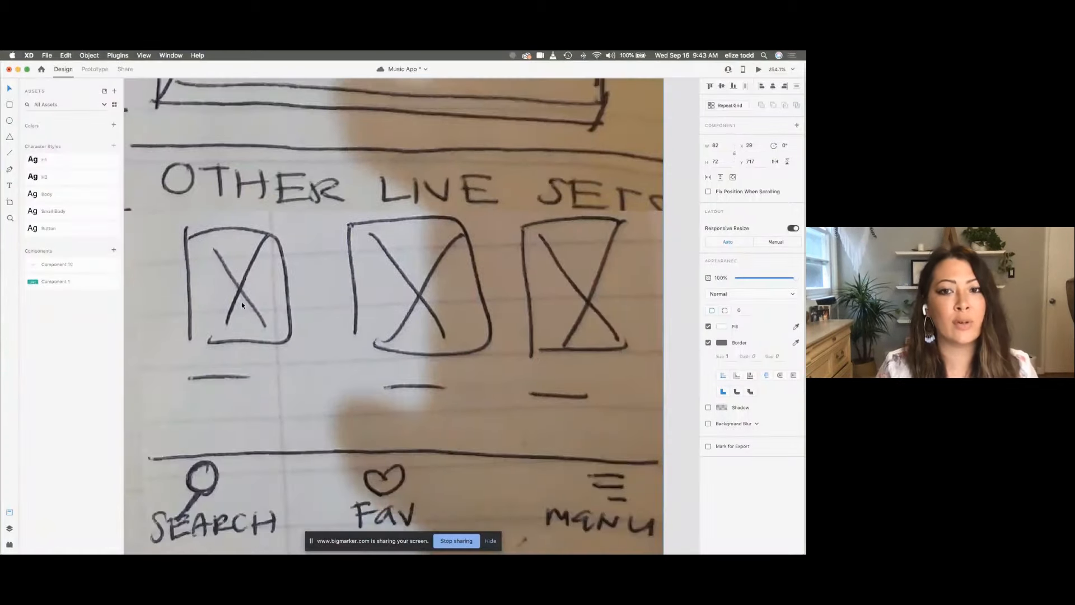
pyautogui.scroll(-3, 443, 263)
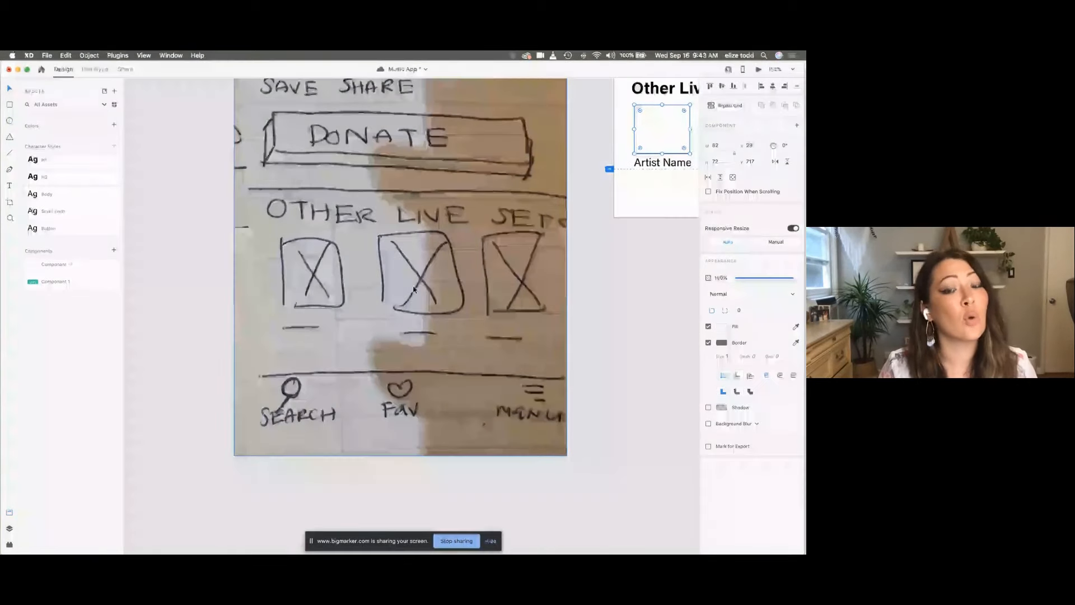
pyautogui.hscroll(3, 403, 291)
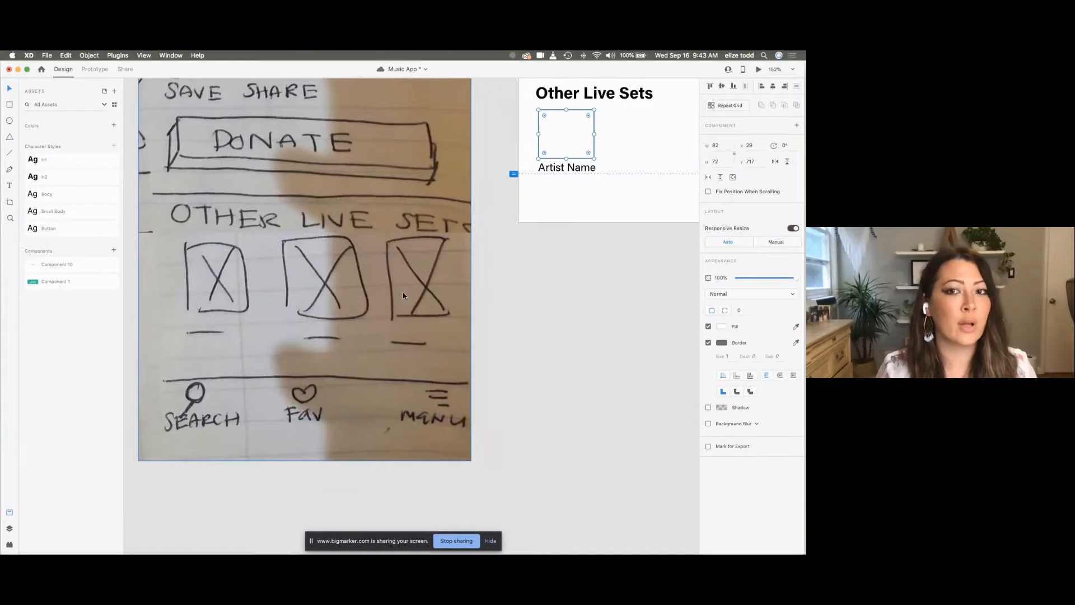
pyautogui.scroll(-1, 402, 291)
pyautogui.hscroll(3, 402, 291)
pyautogui.scroll(2, 402, 291)
pyautogui.scroll(3, 453, 268)
pyautogui.scroll(1, 487, 270)
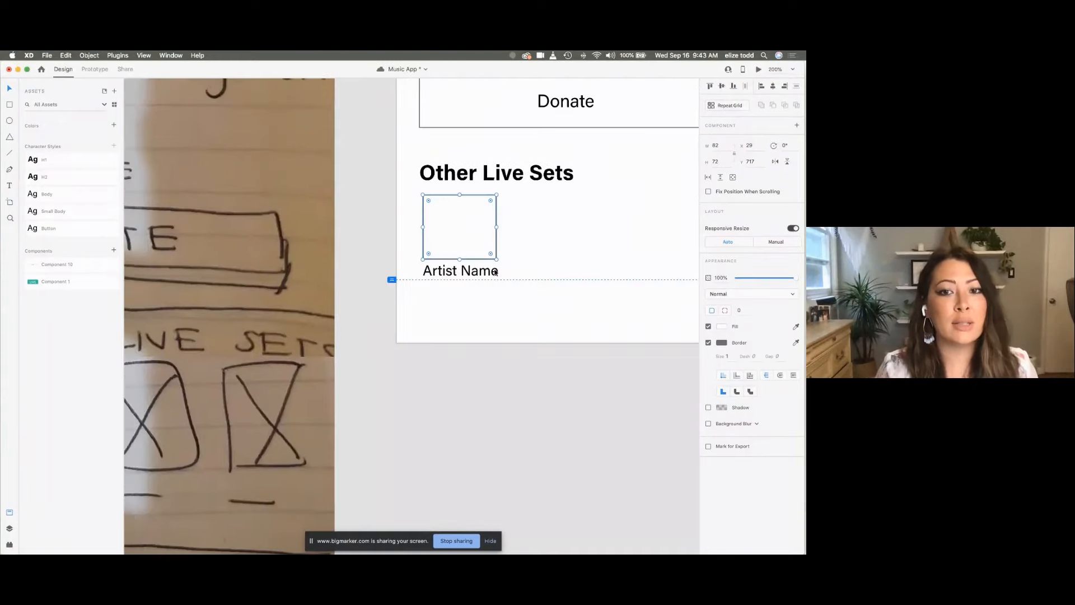
pyautogui.scroll(-2, 500, 274)
# Step: Convert the square placeholder and its Artist Name caption into a repeat grid
pyautogui.moveTo(509, 271); pyautogui.dragTo(438, 212)
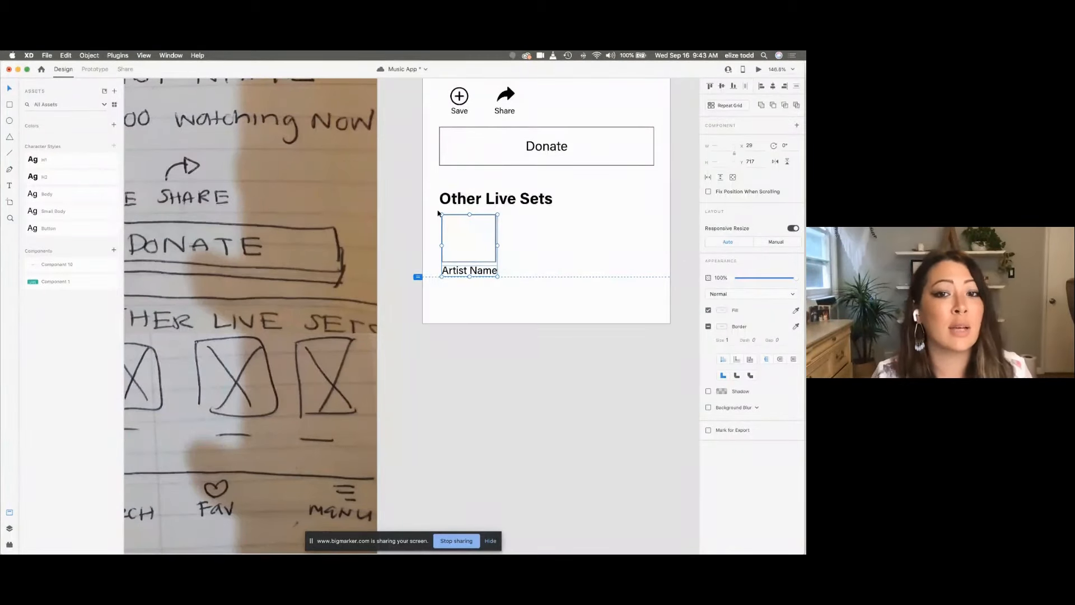
pyautogui.scroll(5, 439, 212)
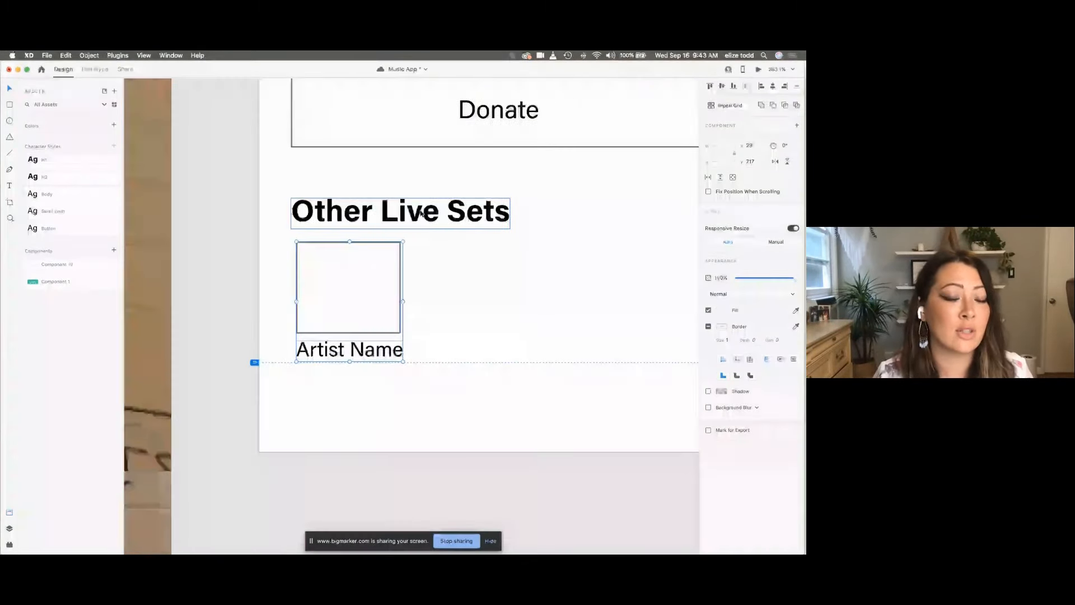
pyautogui.scroll(-5, 360, 308)
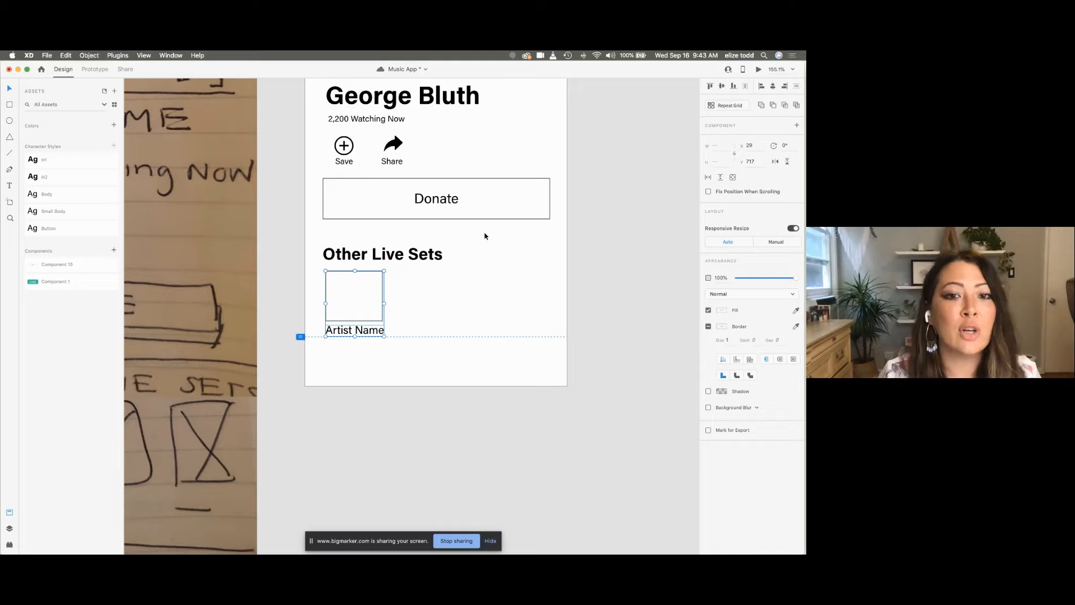
pyautogui.scroll(3, 485, 236)
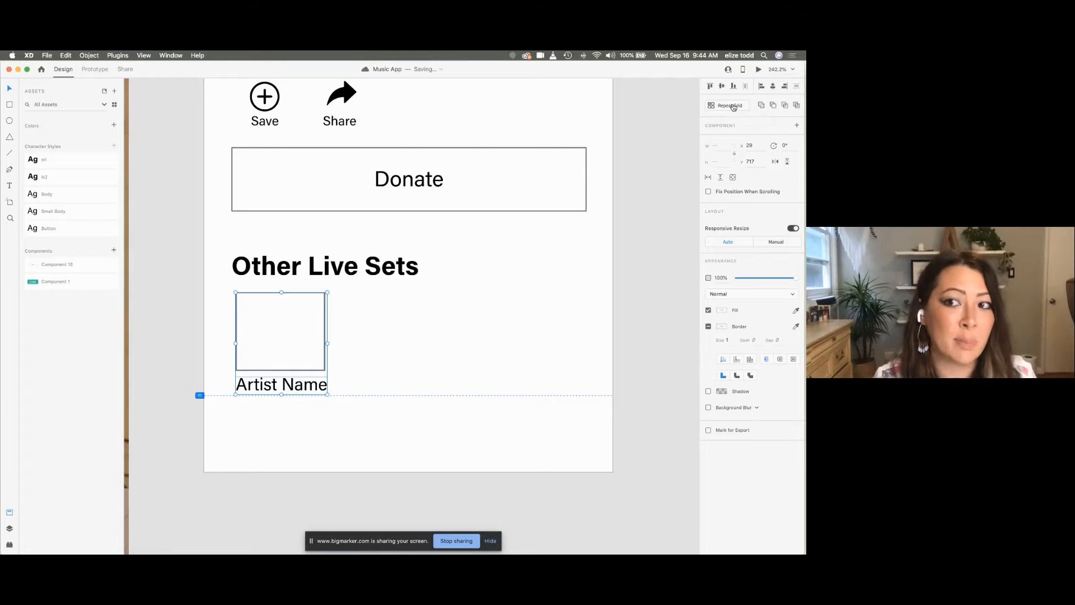
pyautogui.click(729, 108)
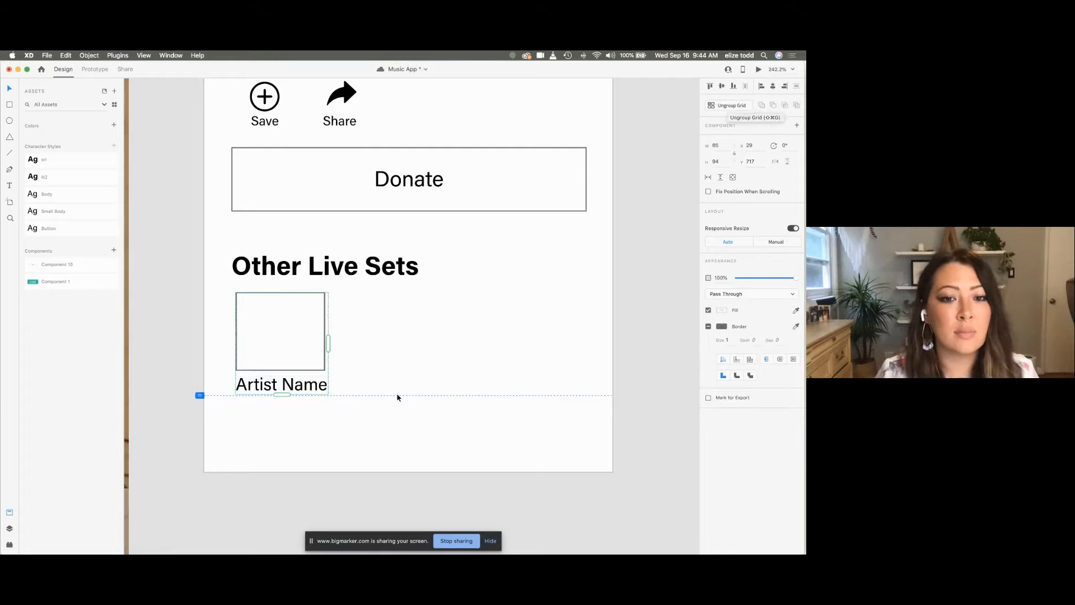
# Step: Extend the thumbnail repeat grid horizontally past the artboard's edge, to about 426 wide and 97 high
pyautogui.scroll(2, 352, 367)
pyautogui.scroll(5, 352, 368)
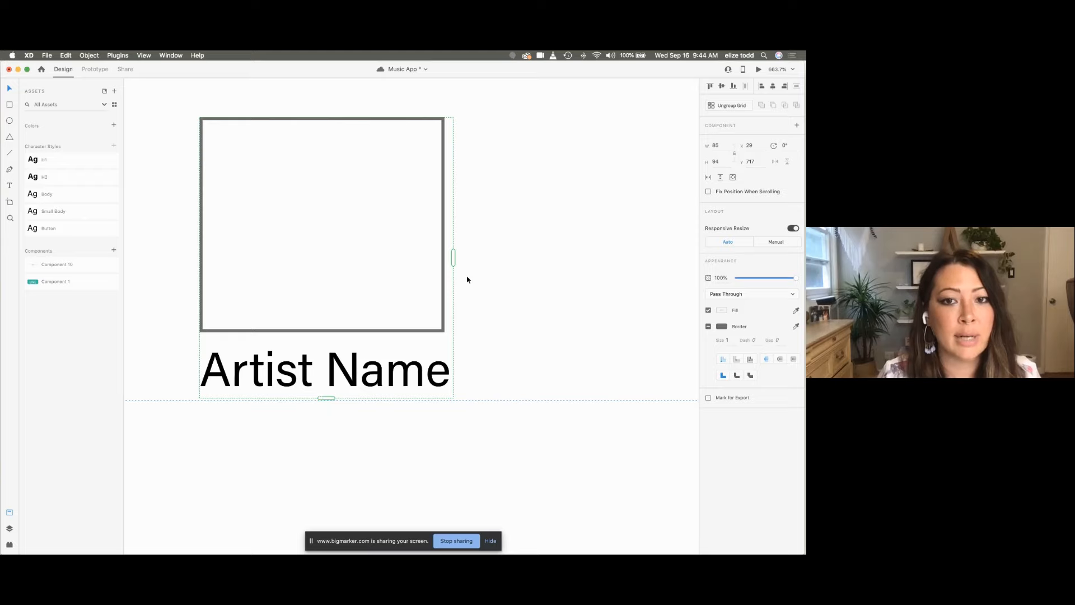
pyautogui.scroll(-3, 327, 401)
pyautogui.scroll(-5, 326, 402)
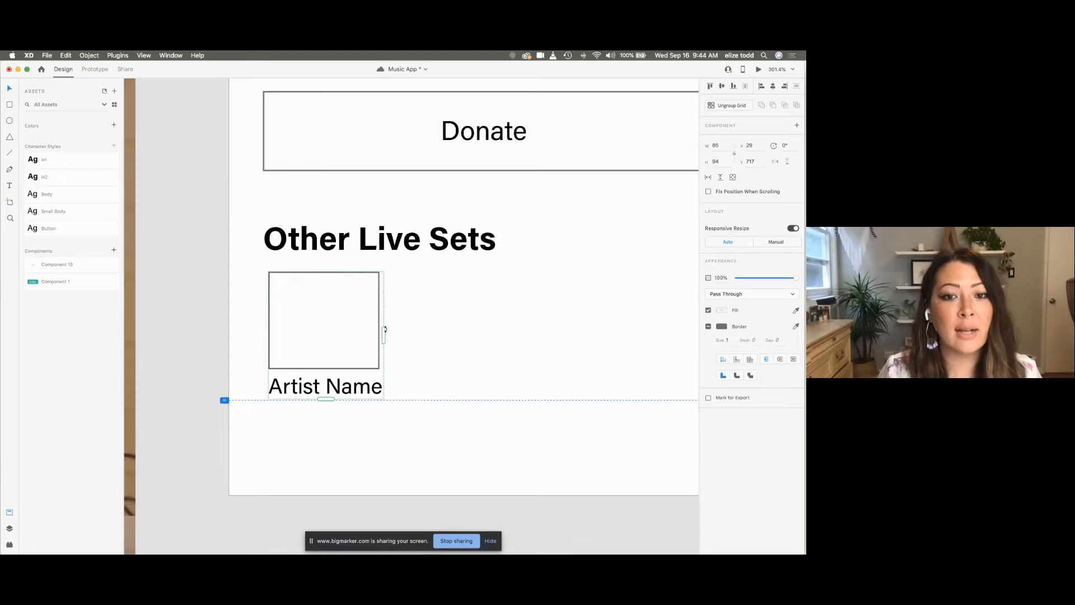
pyautogui.moveTo(383, 331); pyautogui.dragTo(581, 354)
pyautogui.scroll(-2, 419, 413)
pyautogui.scroll(-2, 419, 413)
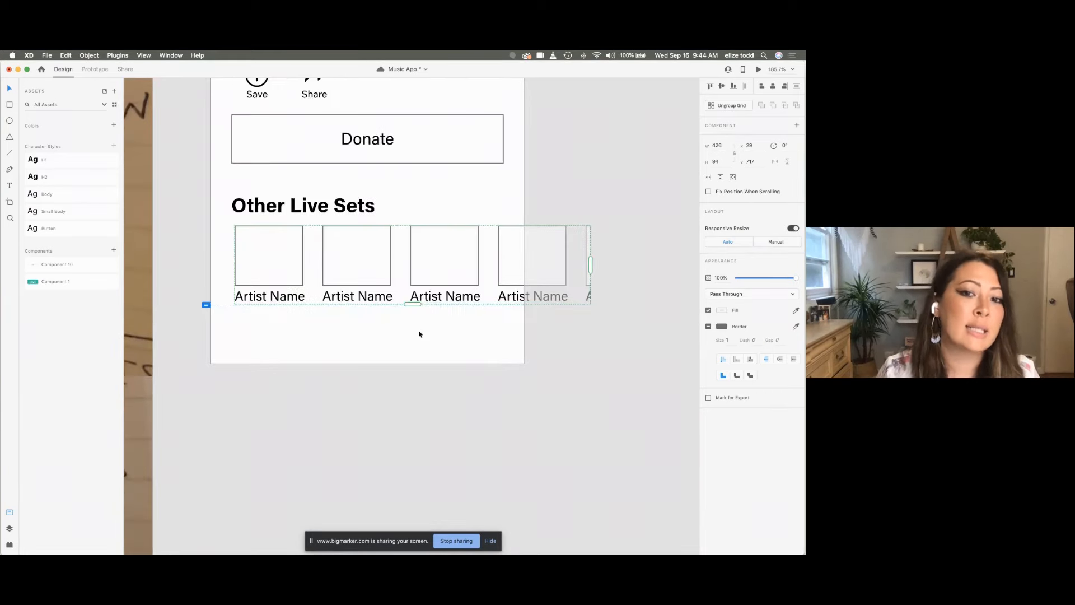
pyautogui.moveTo(413, 304)
pyautogui.mouseDown()
pyautogui.moveTo(406, 424)
pyautogui.moveTo(387, 503)
pyautogui.moveTo(402, 306)
pyautogui.mouseUp()
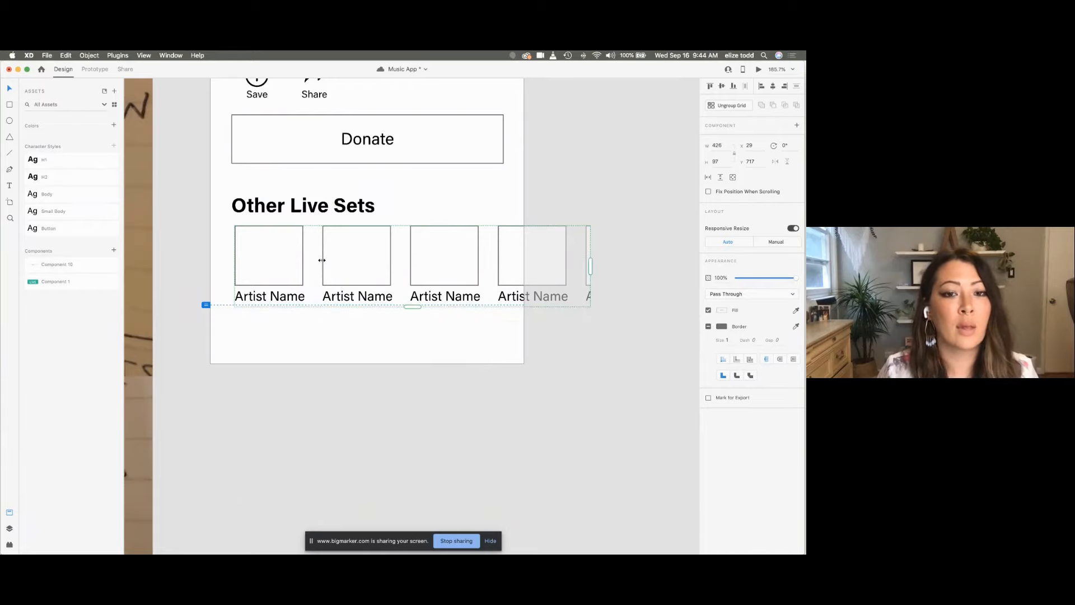
pyautogui.scroll(2, 317, 257)
pyautogui.scroll(5, 313, 258)
pyautogui.scroll(-3, 314, 258)
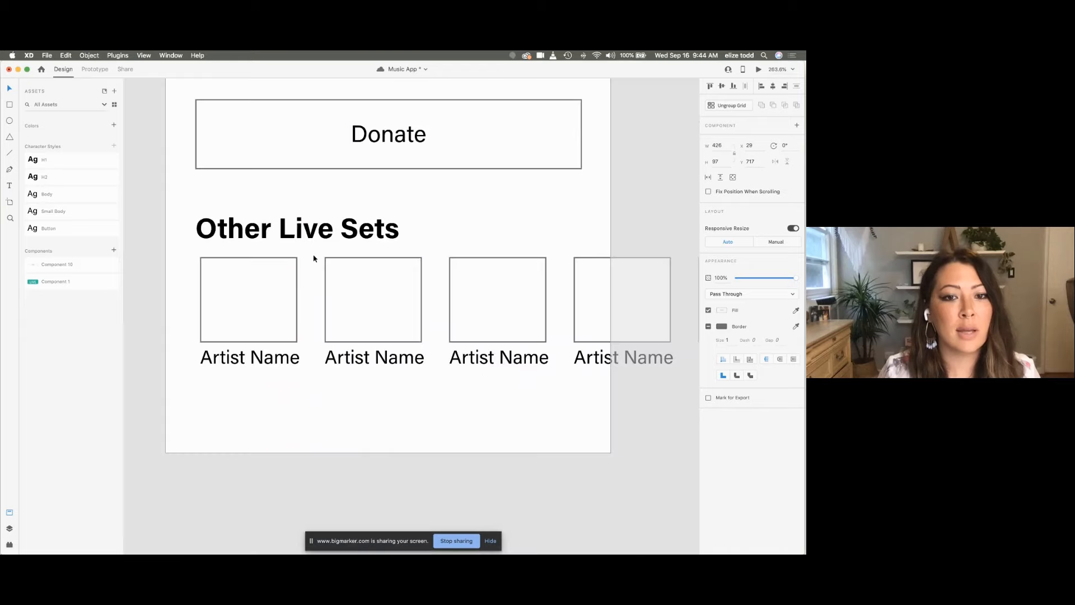
pyautogui.scroll(-4, 344, 412)
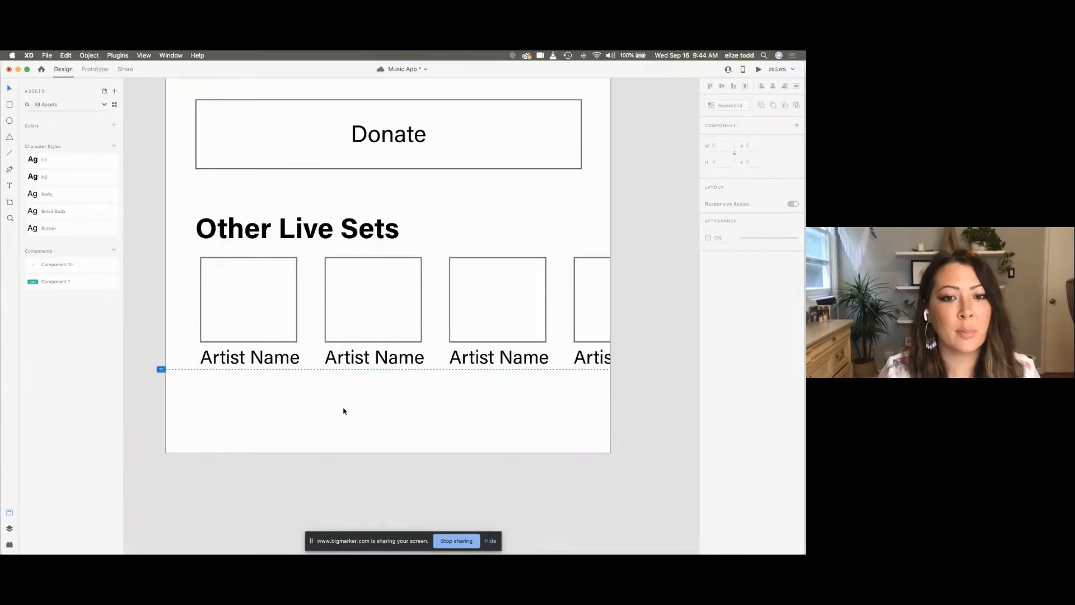
pyautogui.scroll(3, 316, 351)
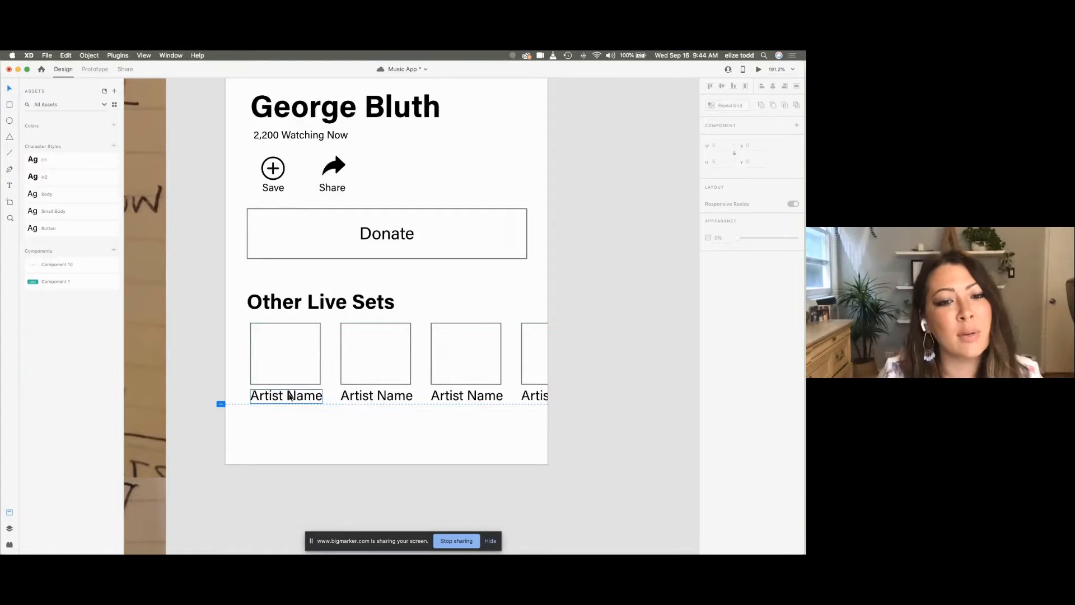
# Step: Try moving the Artist Name caption up over its square inside the repeat grid, and undo the move
pyautogui.doubleClick(290, 397)
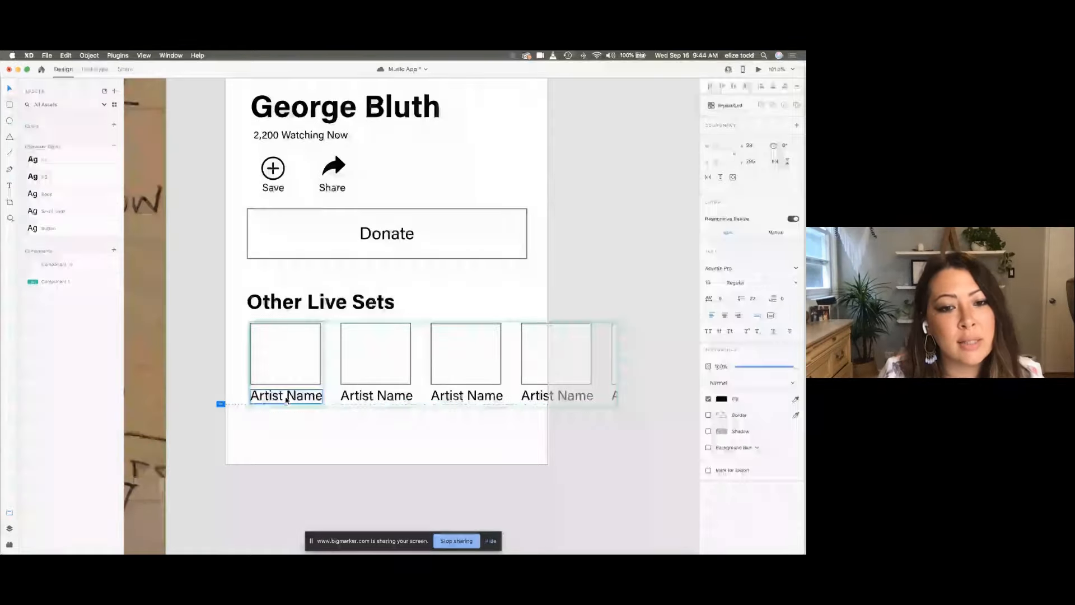
pyautogui.moveTo(290, 396)
pyautogui.mouseDown()
pyautogui.moveTo(288, 407)
pyautogui.moveTo(288, 399)
pyautogui.mouseUp()
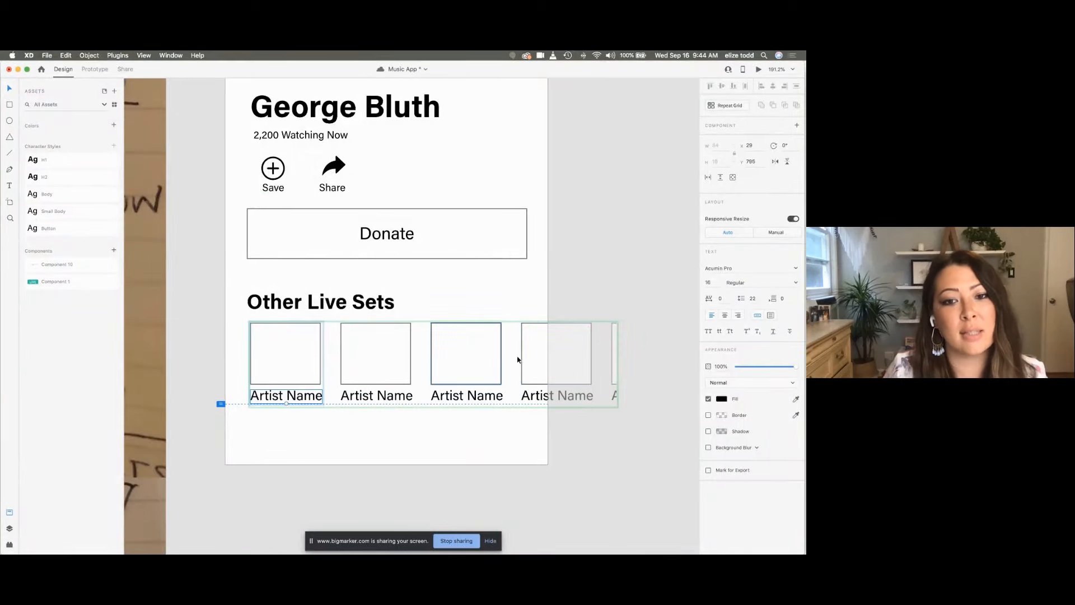
pyautogui.click(375, 399)
pyautogui.moveTo(375, 397); pyautogui.dragTo(374, 386)
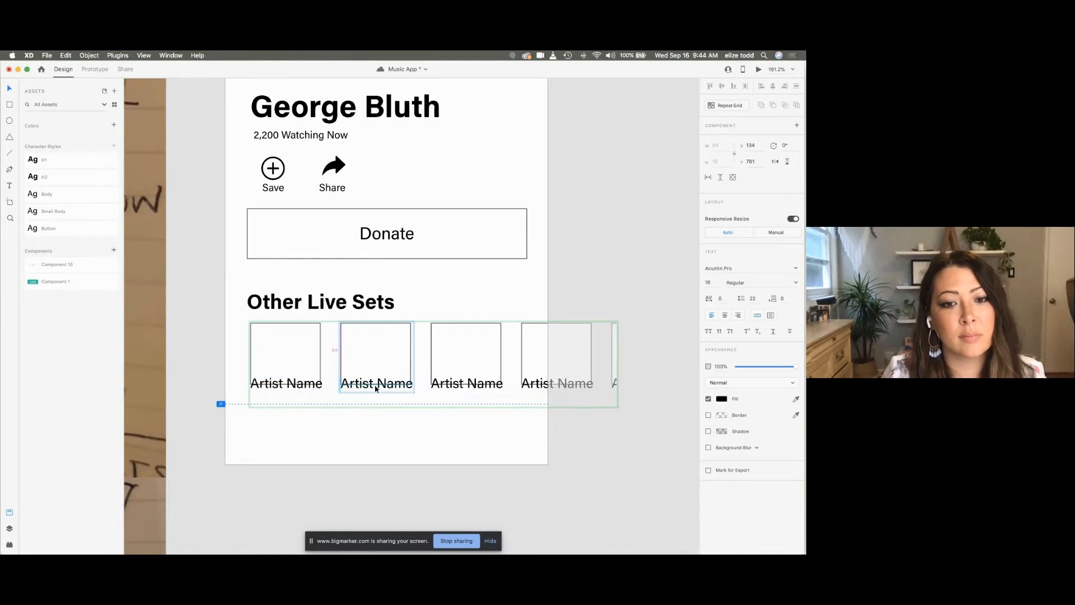
pyautogui.press('super+z')
pyautogui.click(374, 438)
# Step: Lengthen the iPhone artboard downward to a height of 943
pyautogui.scroll(-3, 374, 437)
pyautogui.scroll(-5, 326, 397)
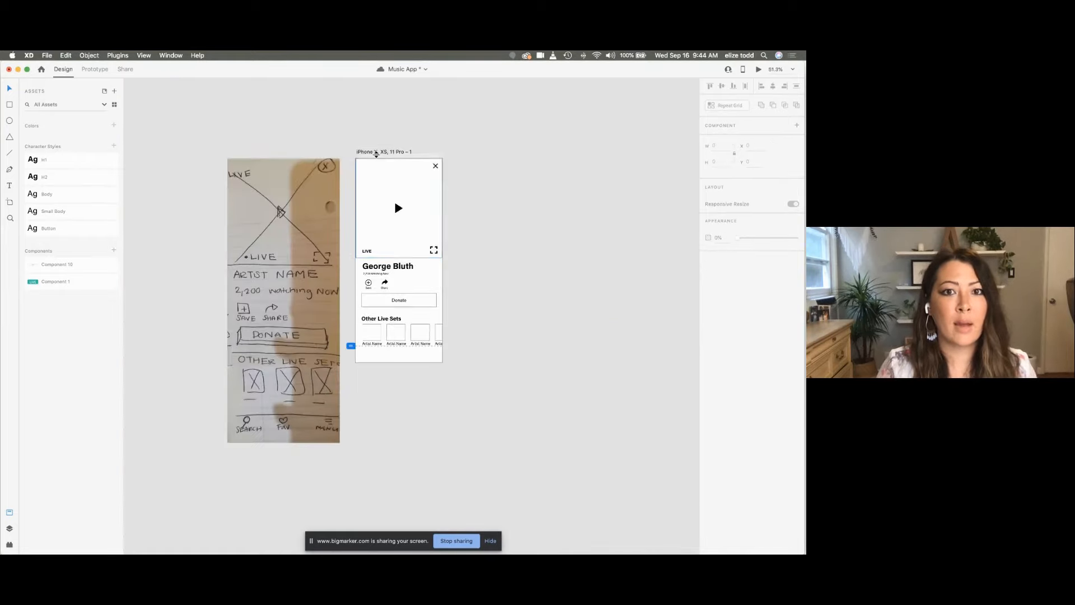
pyautogui.click(398, 158)
pyautogui.moveTo(398, 362); pyautogui.dragTo(398, 374)
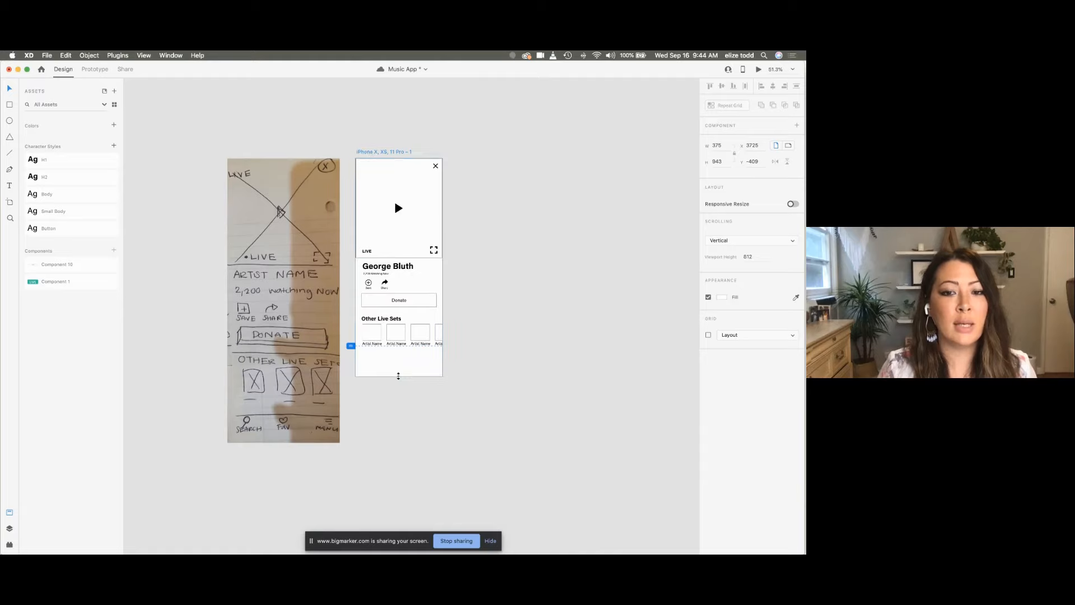
pyautogui.click(488, 367)
# Step: Draw a navigation bar rectangle about 375 by 64 across the artboard beneath the thumbnails, at X 0, Y 833
pyautogui.scroll(5, 286, 429)
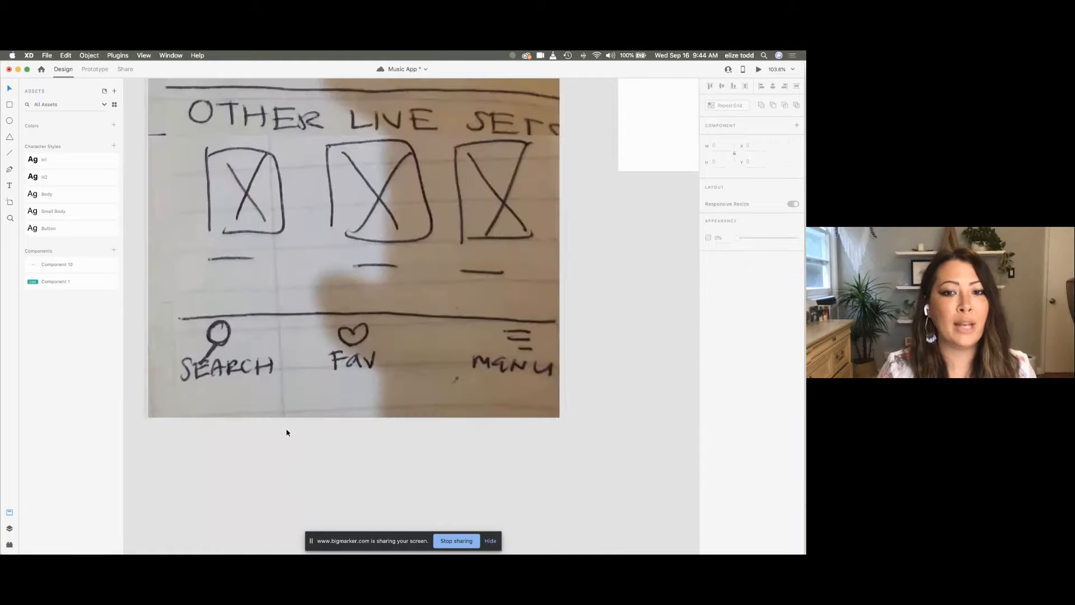
pyautogui.scroll(-1, 274, 423)
pyautogui.scroll(-4, 346, 335)
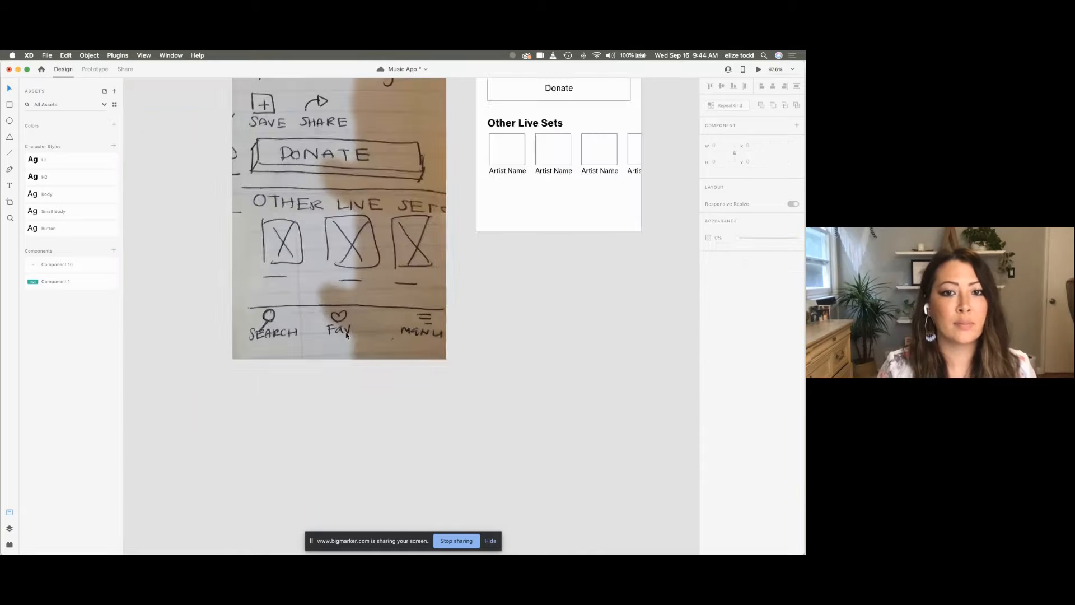
pyautogui.hscroll(4, 359, 313)
pyautogui.scroll(3, 365, 301)
pyautogui.scroll(3, 366, 300)
pyautogui.scroll(1, 365, 300)
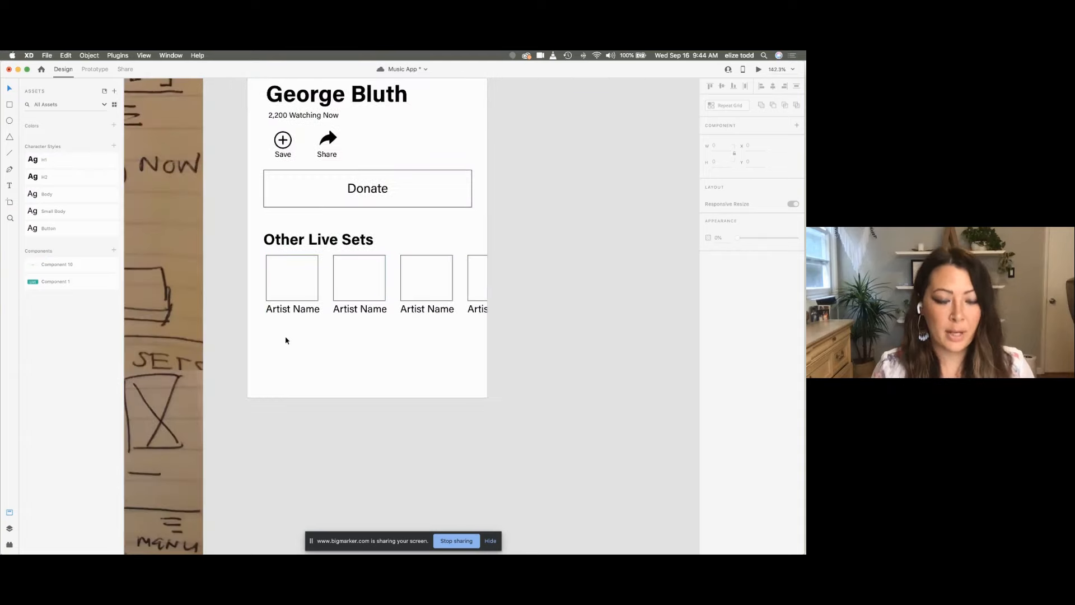
pyautogui.moveTo(247, 329); pyautogui.dragTo(487, 369)
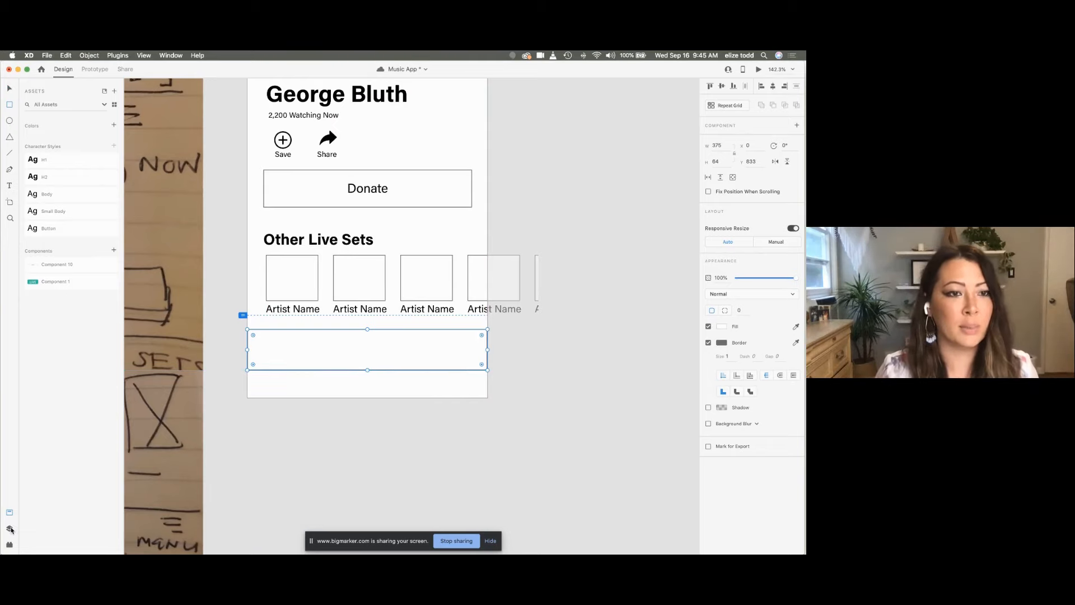
# Step: Search the Icons 4 Design plugin for "search" and insert the Feather magnifying-glass icon
pyautogui.click(10, 544)
pyautogui.hscroll(-5, 367, 168)
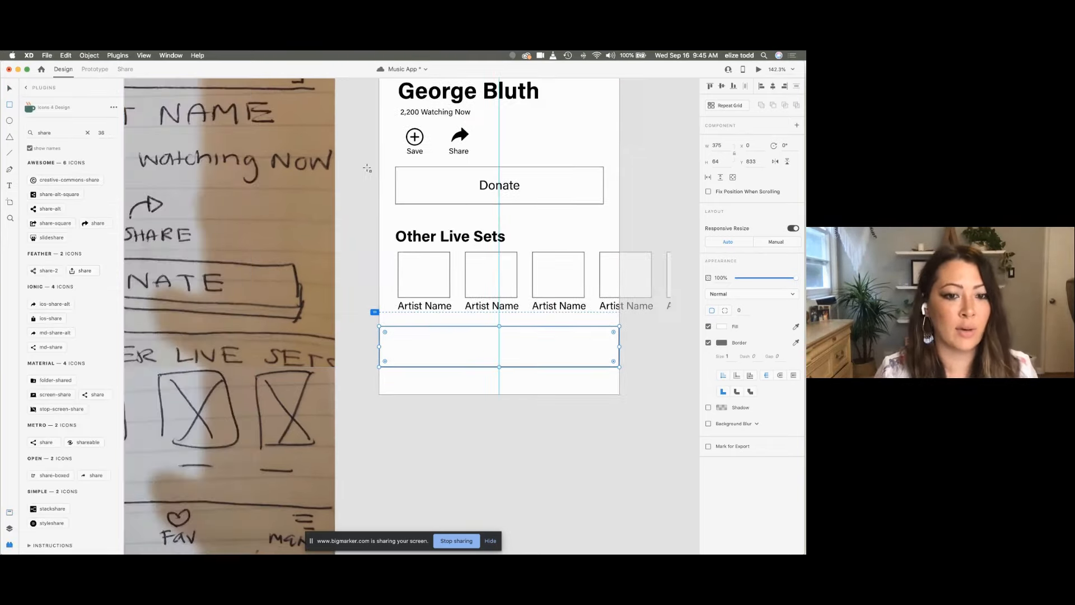
pyautogui.scroll(-2, 367, 168)
pyautogui.doubleClick(57, 131)
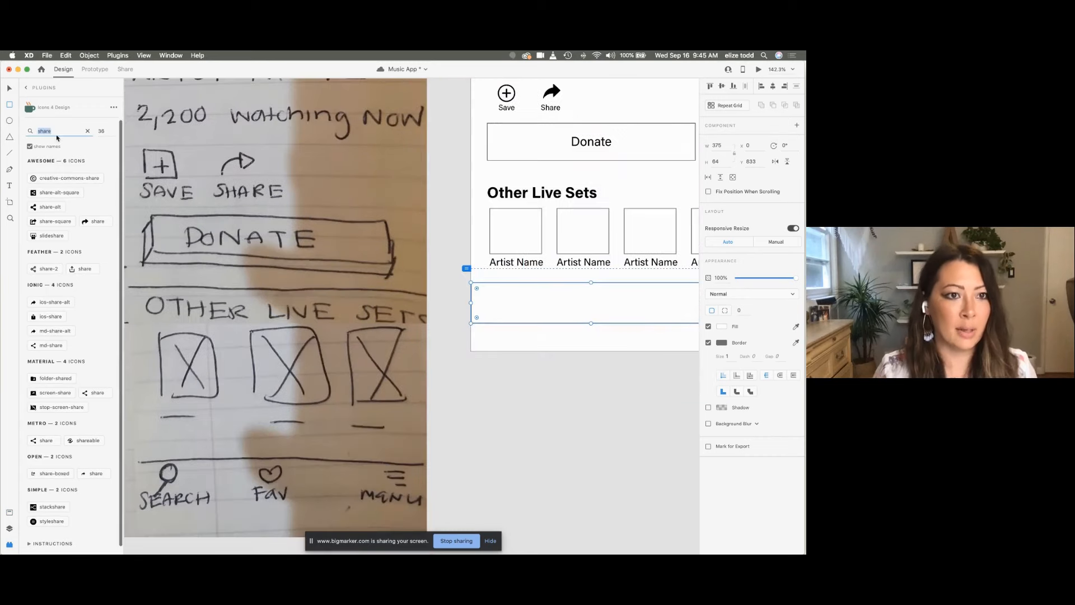
pyautogui.write('search')
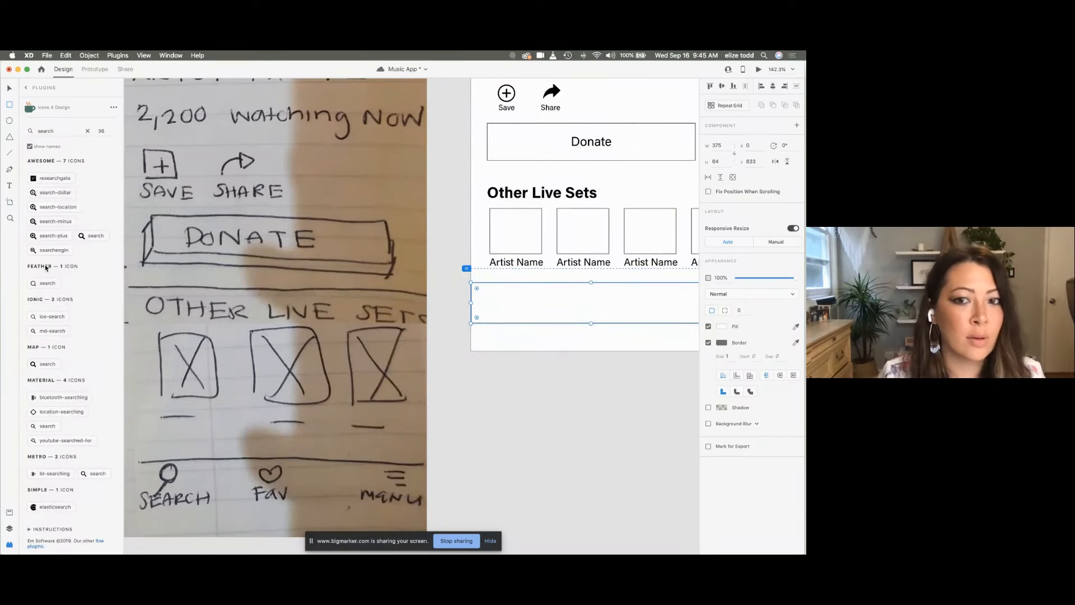
pyautogui.click(47, 283)
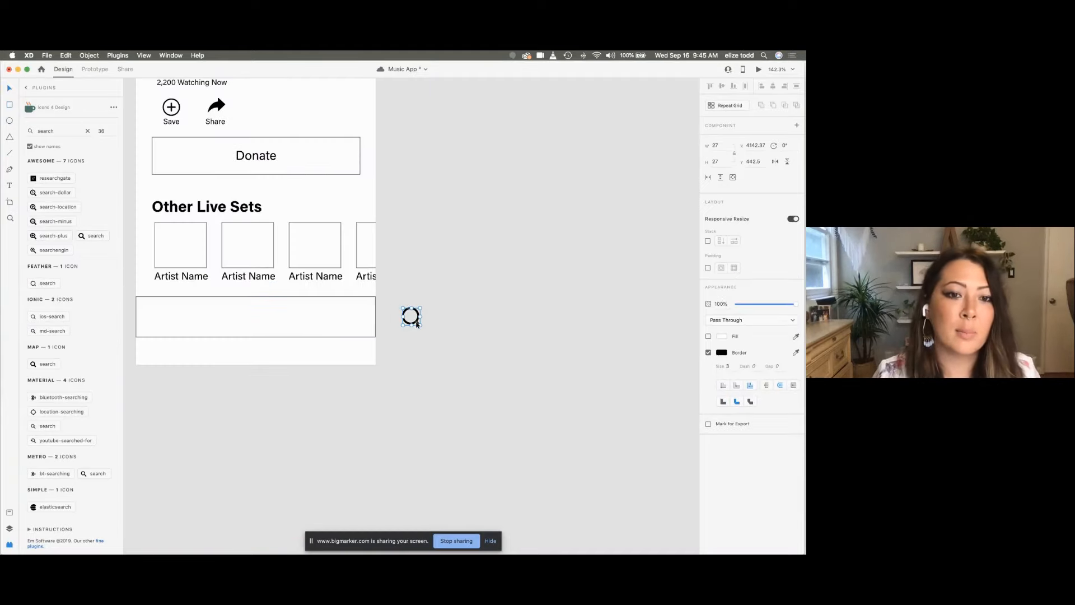
# Step: Scale the search icon to about 18 by 18 and place it inside the navigation bar at about X 42, Y 848
pyautogui.moveTo(417, 324); pyautogui.dragTo(180, 318)
pyautogui.scroll(3, 163, 314)
pyautogui.scroll(-3, 180, 318)
pyautogui.hscroll(-5, 172, 315)
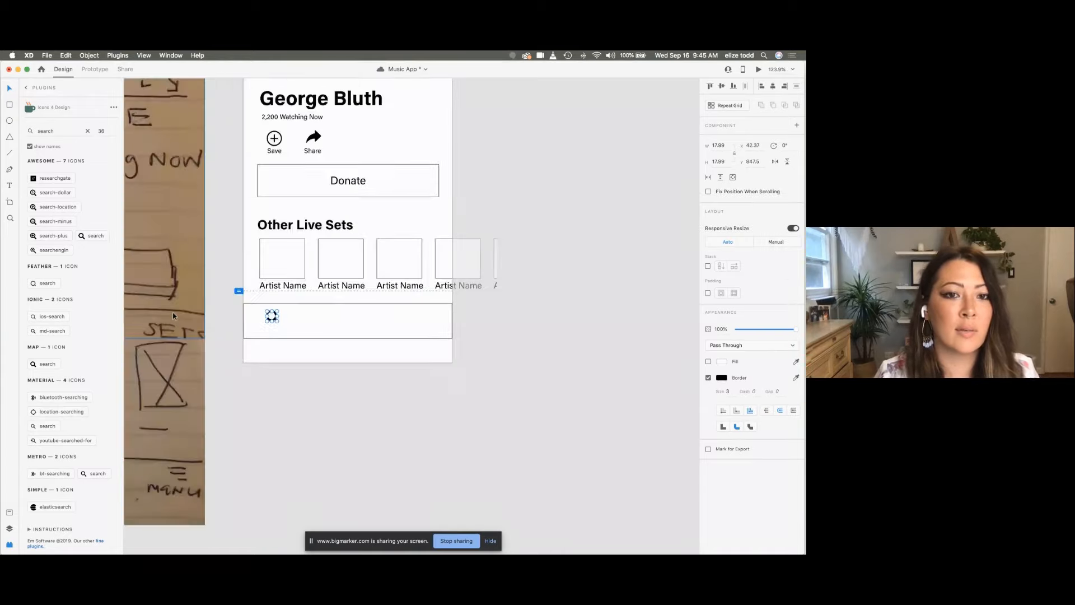
pyautogui.scroll(-3, 173, 316)
pyautogui.scroll(5, 173, 317)
pyautogui.scroll(-4, 304, 318)
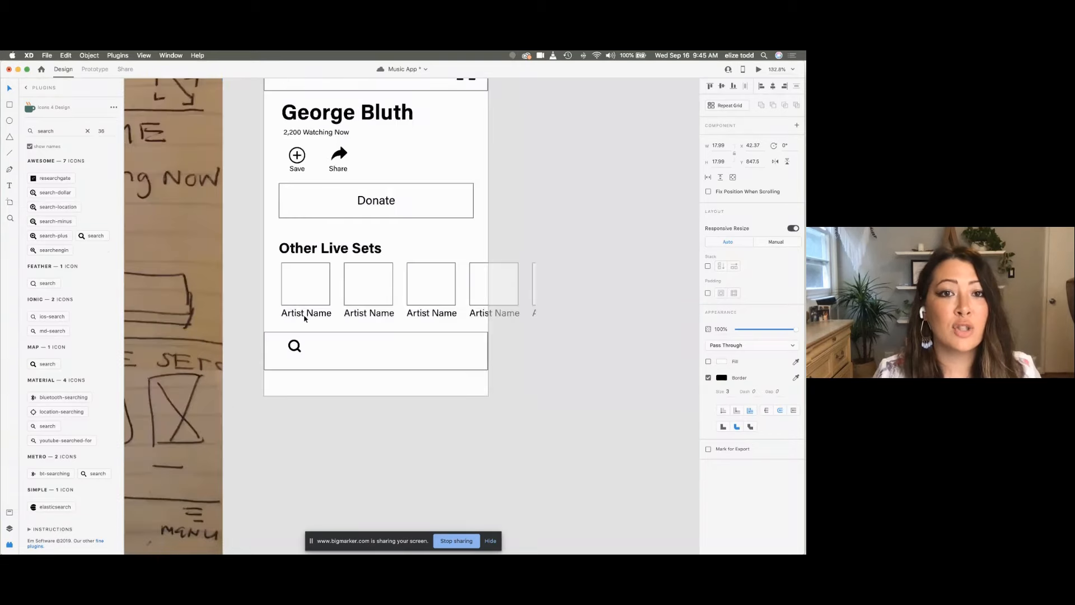
# Step: Select the Save and Share icon group above the Donate button
pyautogui.scroll(5, 312, 252)
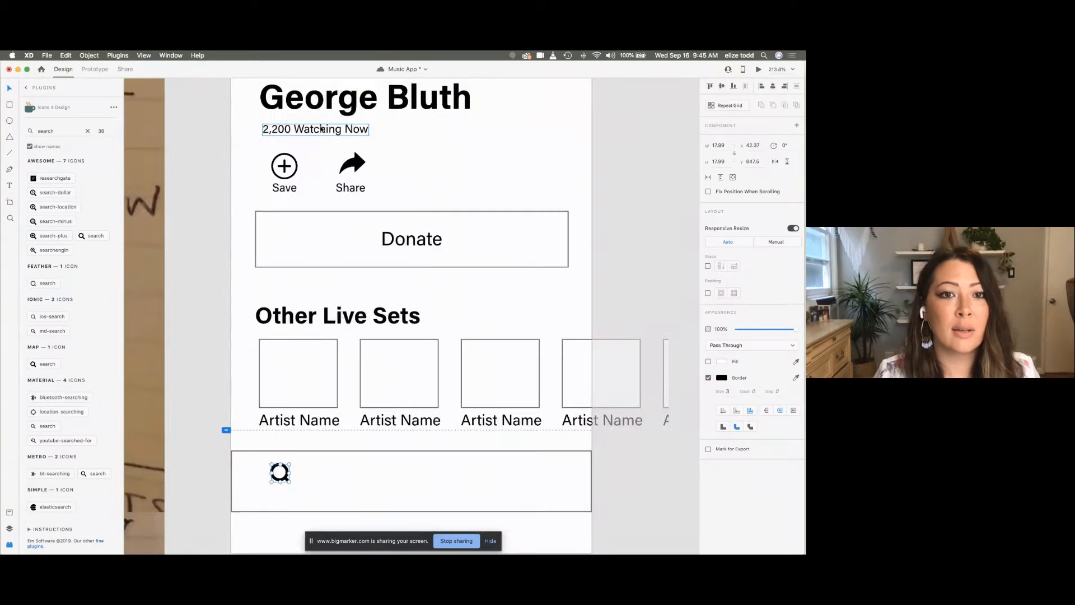
pyautogui.scroll(-2, 302, 137)
pyautogui.click(301, 135)
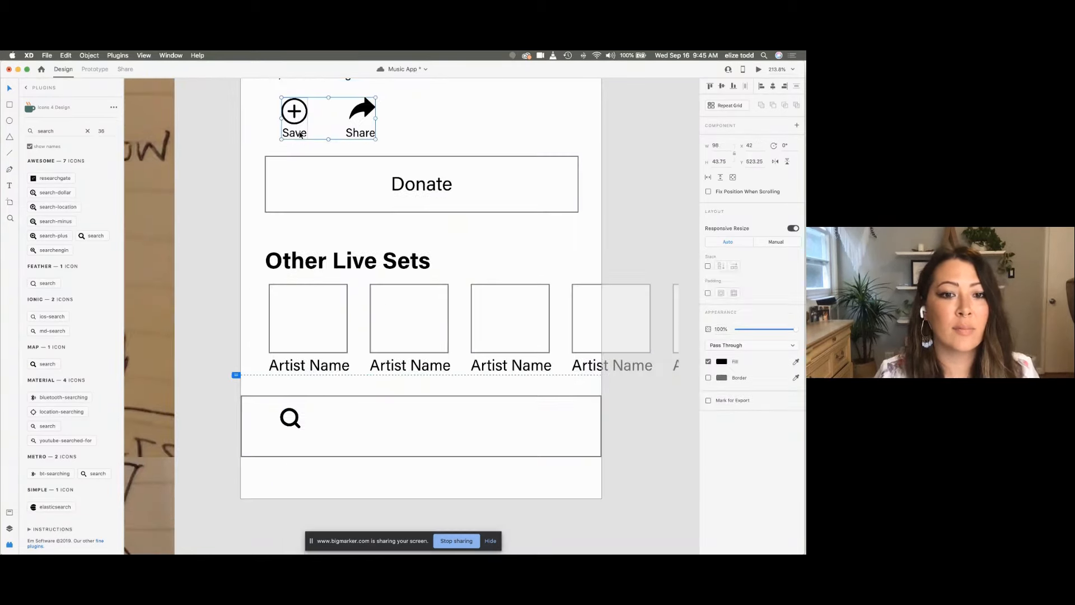
pyautogui.scroll(-2, 281, 435)
pyautogui.scroll(-5, 276, 444)
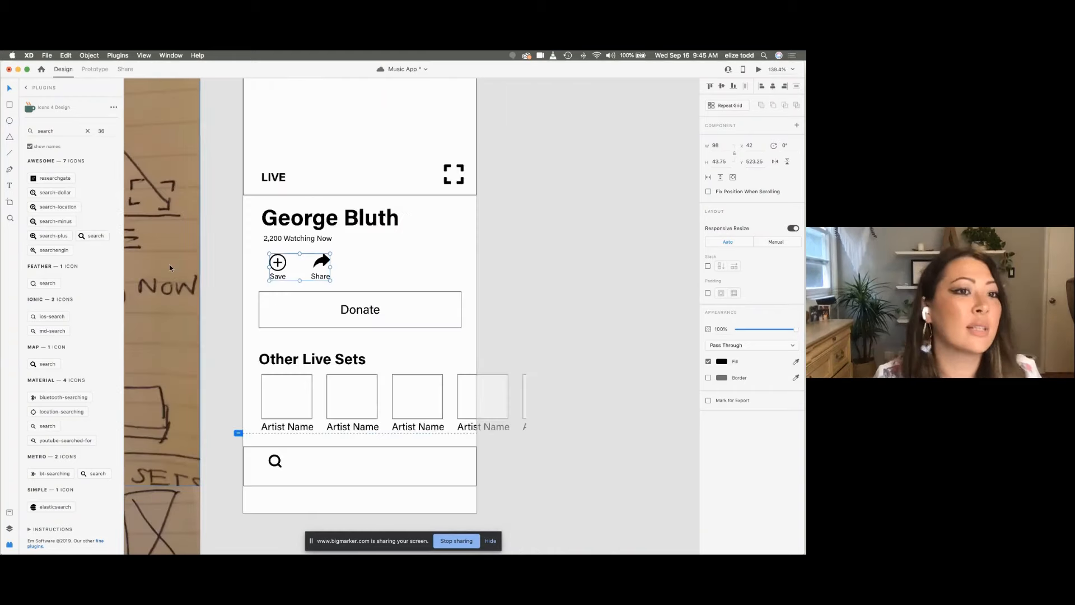
# Step: Add a "Search" text label under the magnifier icon in the wireframe's bottom bar and position it beneath the icon
pyautogui.scroll(-2, 212, 331)
pyautogui.scroll(5, 269, 364)
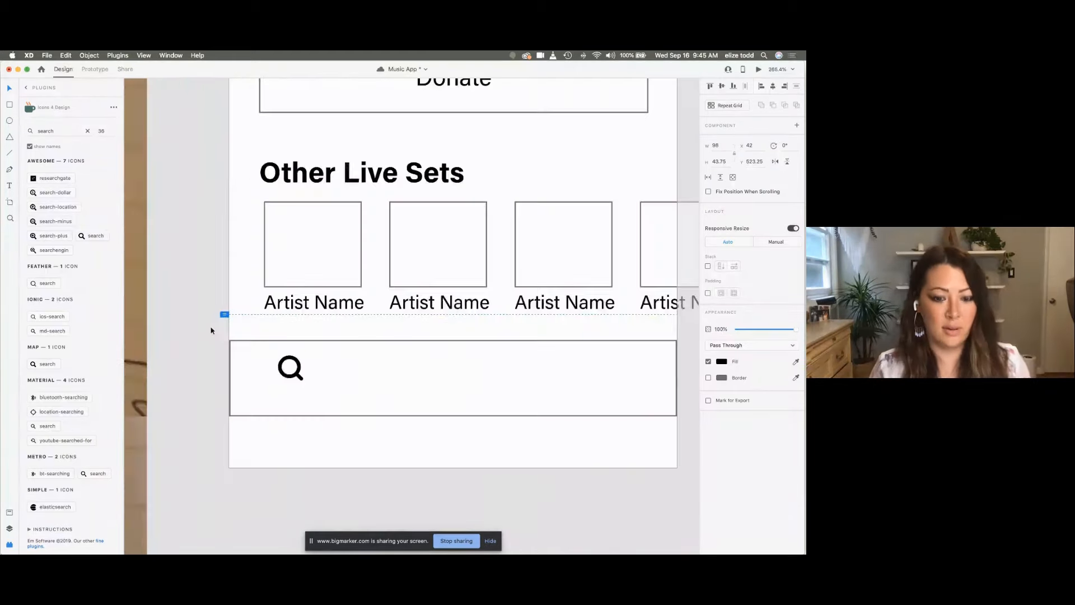
pyautogui.press('t')
pyautogui.click(271, 396)
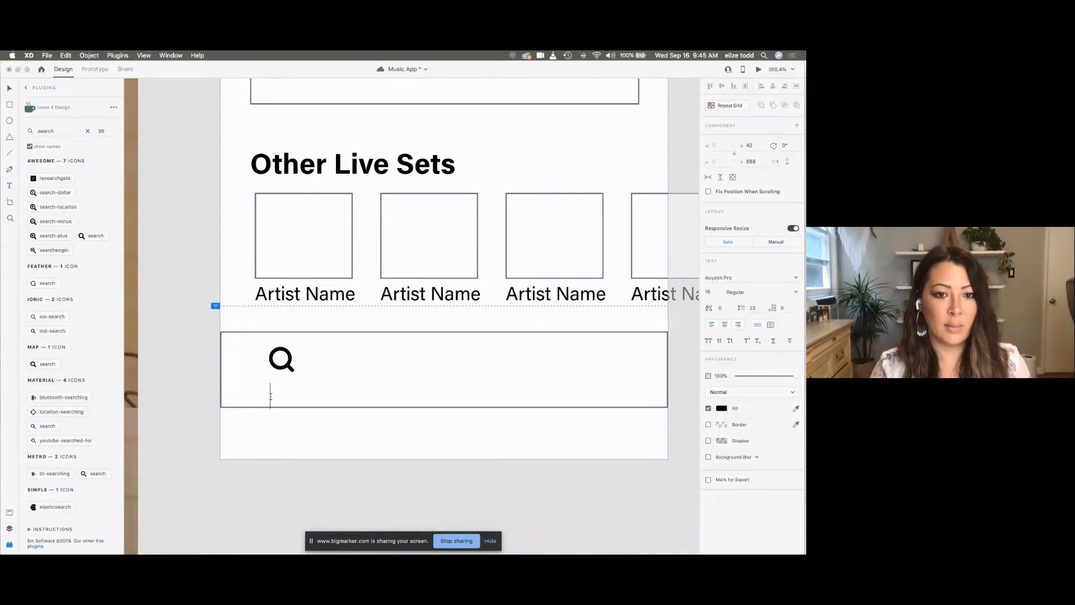
pyautogui.write('Search')
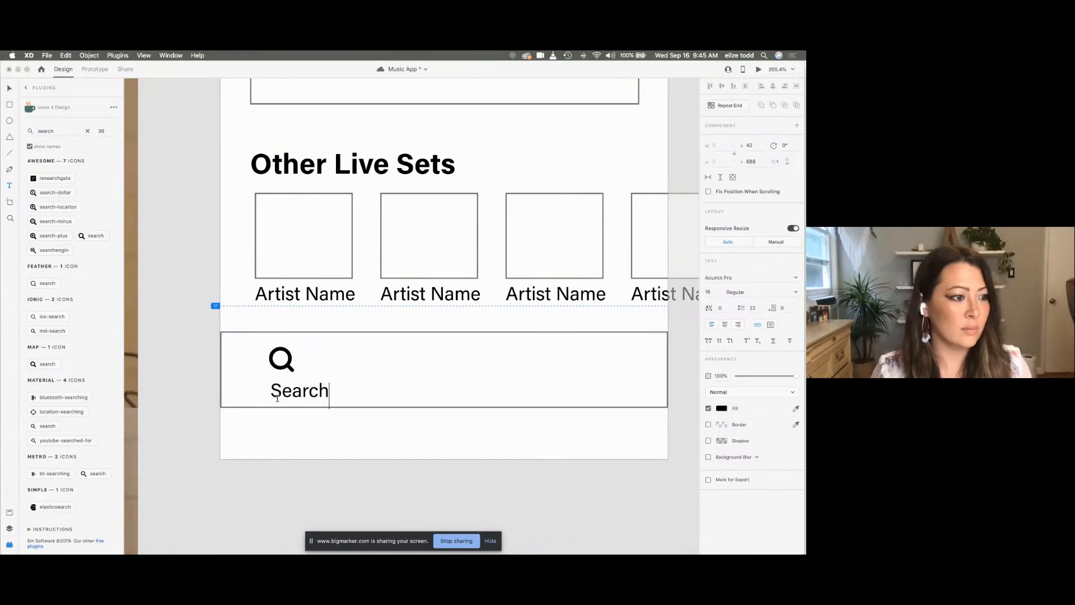
pyautogui.press('Escape')
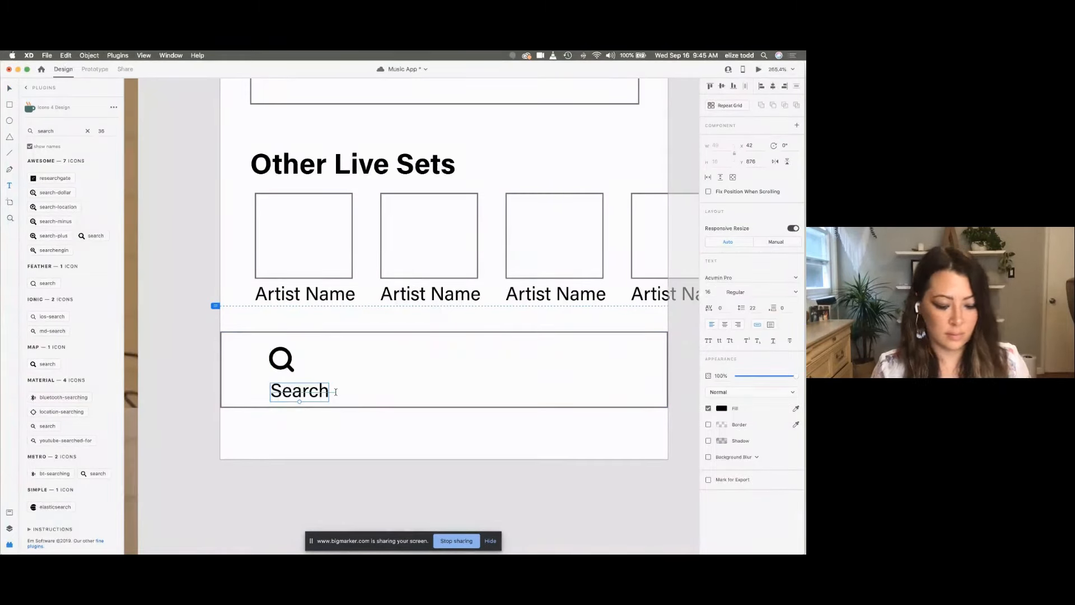
pyautogui.moveTo(308, 392); pyautogui.dragTo(296, 394)
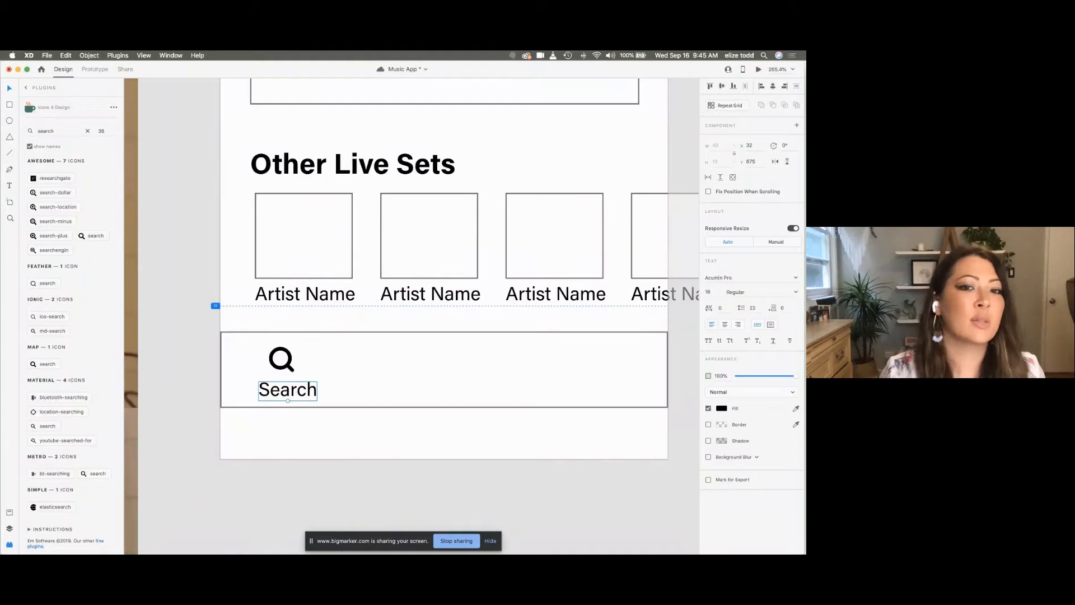
pyautogui.click(307, 359)
# Step: Recolour the LIVE badge on the Home screen's second Artists LIVE Now card with the saved coral-red swatch
pyautogui.scroll(-10, 307, 359)
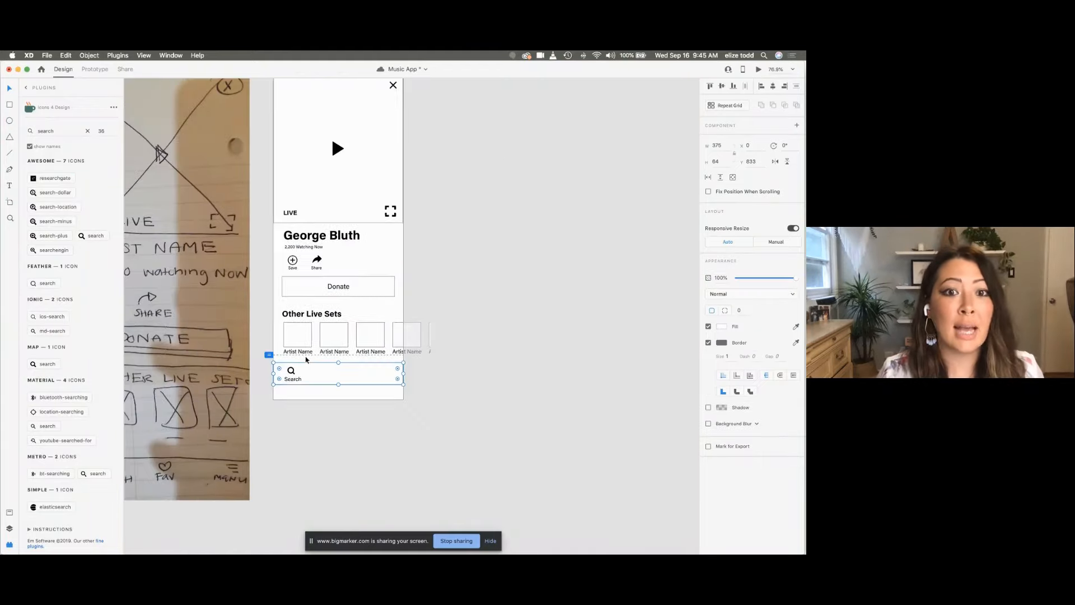
pyautogui.hscroll(15, 306, 360)
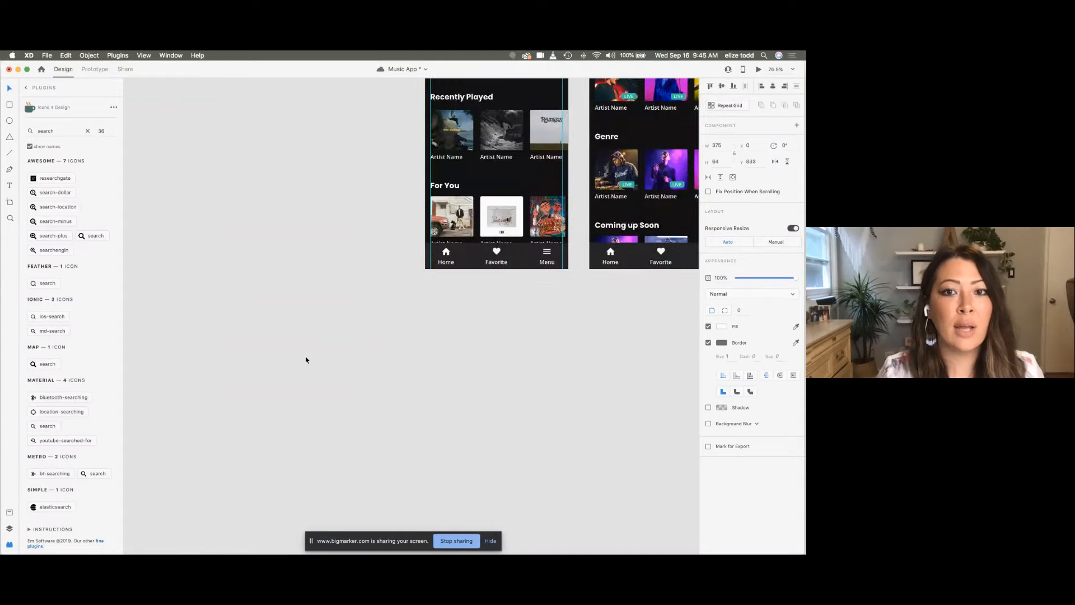
pyautogui.scroll(-3, 306, 360)
pyautogui.scroll(10, 302, 347)
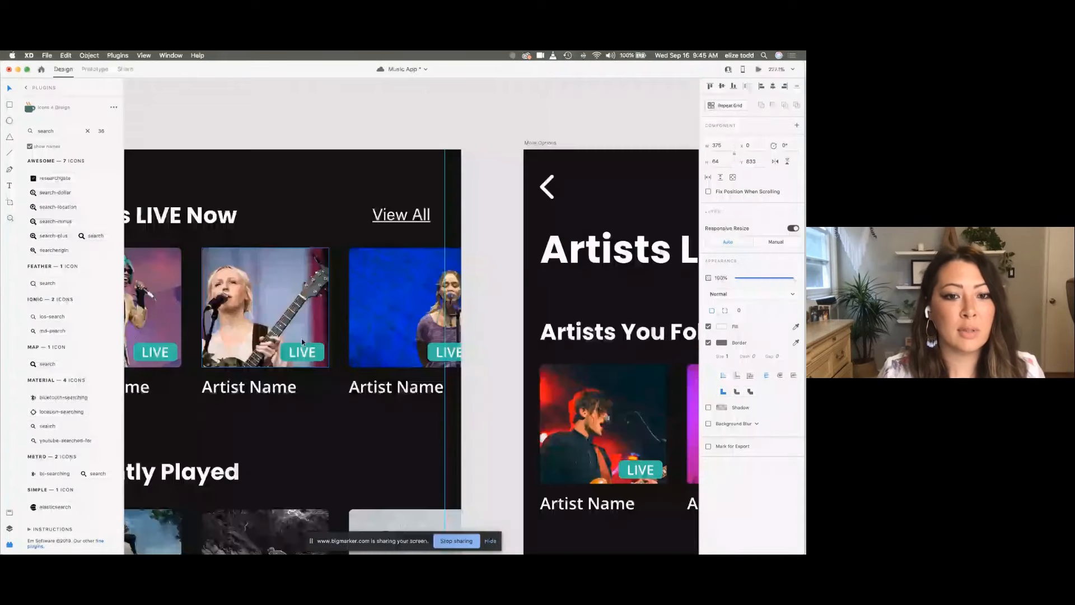
pyautogui.scroll(5, 301, 340)
pyautogui.hscroll(-1, 329, 347)
pyautogui.keyDown('super'); pyautogui.click(331, 350); pyautogui.keyUp('super')
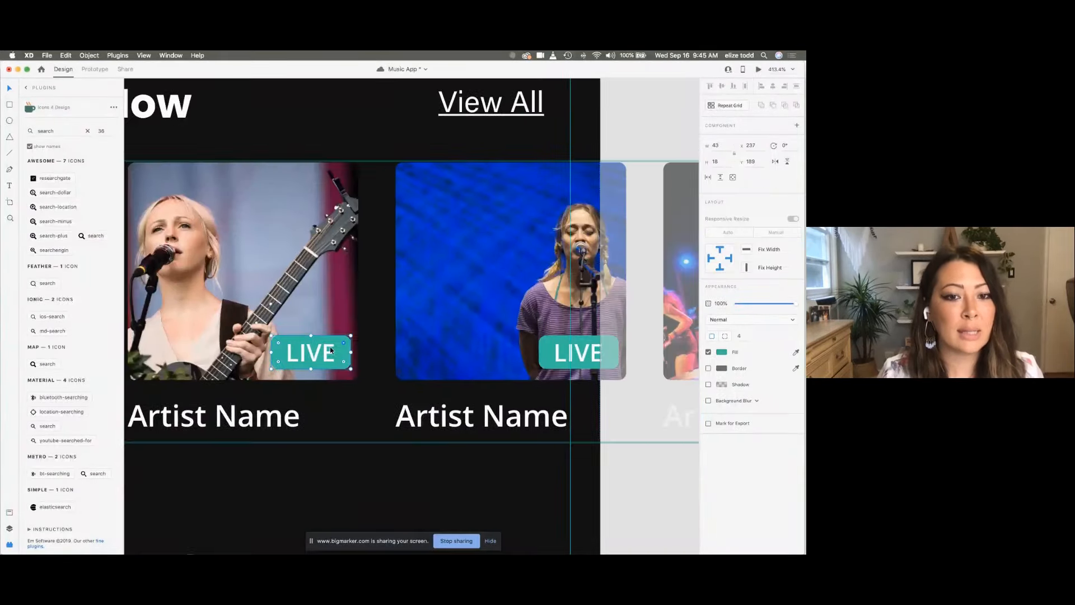
pyautogui.scroll(4, 330, 348)
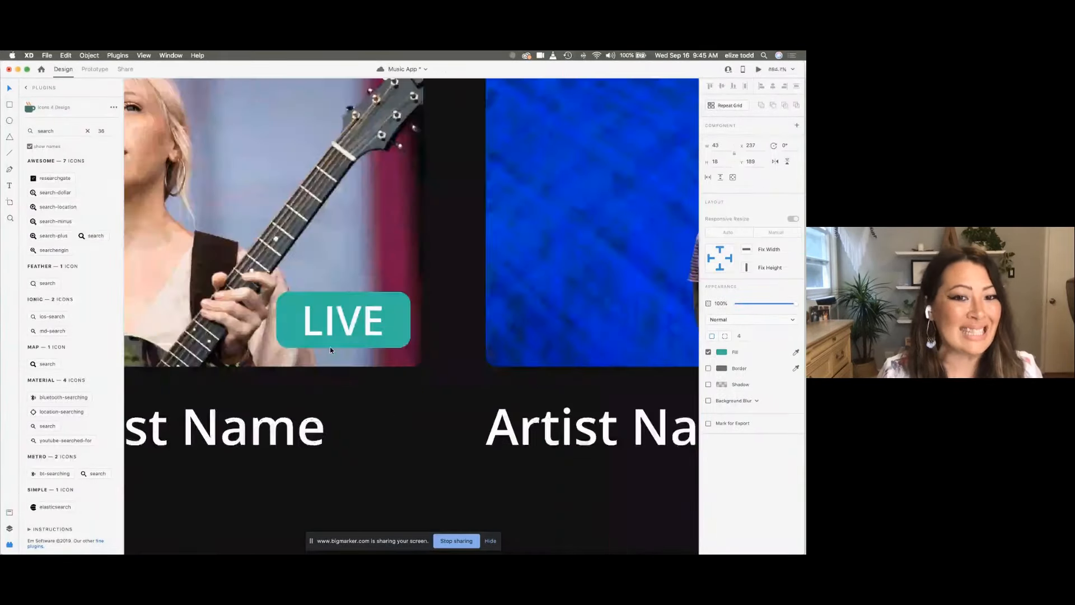
pyautogui.click(691, 365)
pyautogui.keyDown('super'); pyautogui.click(408, 338); pyautogui.keyUp('super')
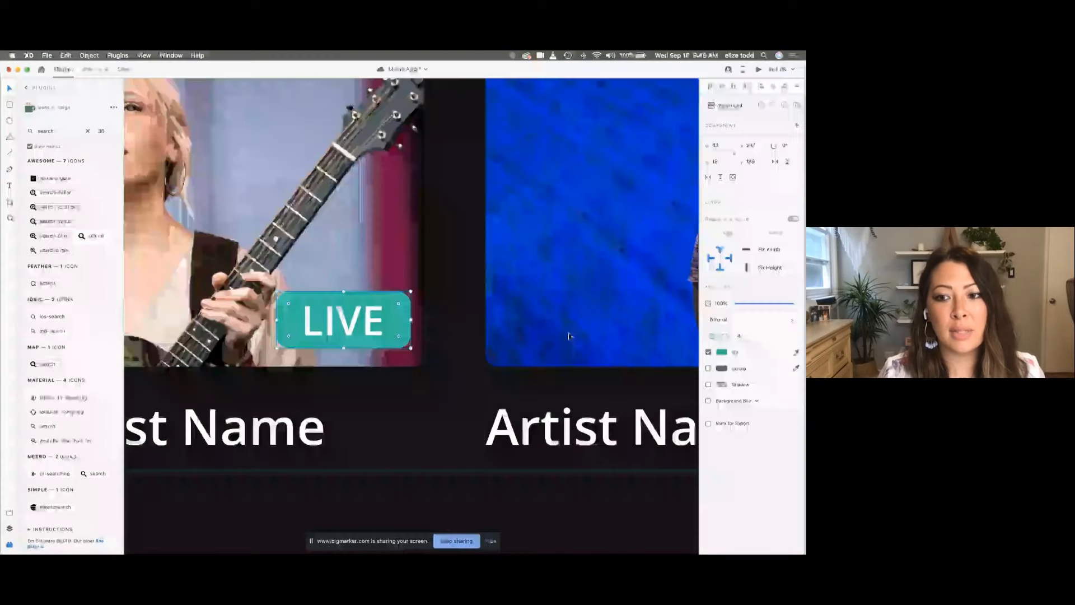
pyautogui.click(722, 353)
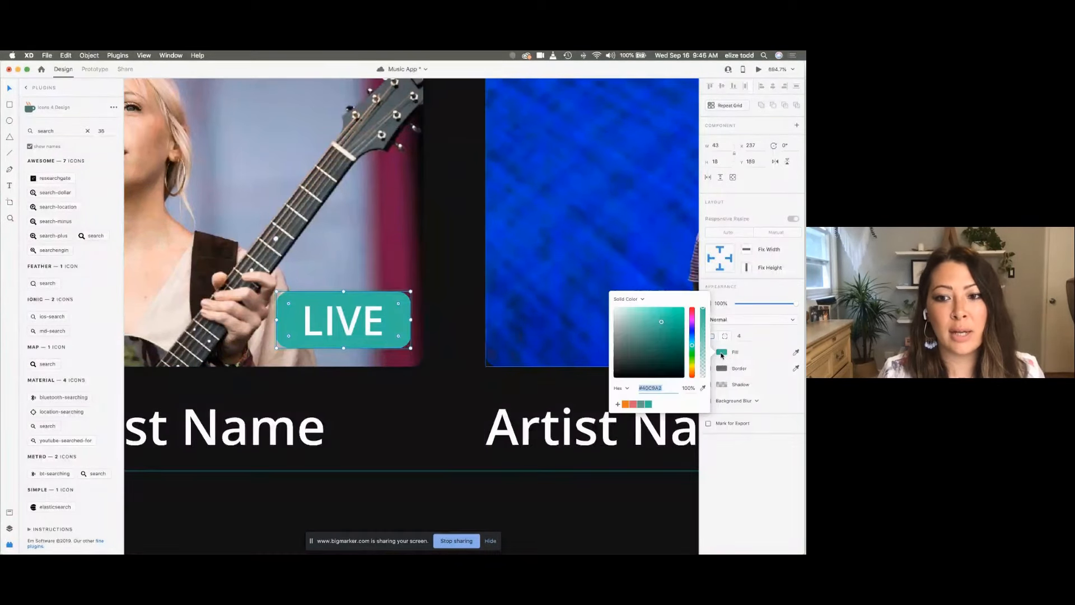
pyautogui.click(633, 403)
pyautogui.click(404, 376)
pyautogui.scroll(-5, 404, 376)
pyautogui.scroll(-5, 404, 379)
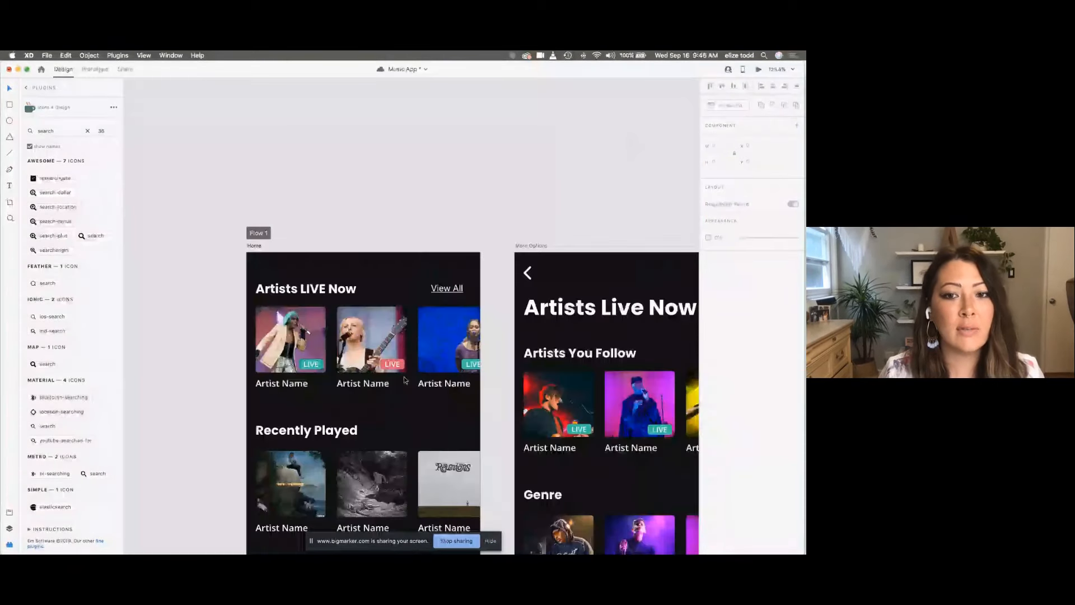
# Step: Apply the saved coral-red swatch to the LIVE badge on the first Artists LIVE Now card
pyautogui.scroll(-3, 404, 379)
pyautogui.hscroll(3, 404, 380)
pyautogui.scroll(-3, 487, 425)
pyautogui.scroll(-3, 487, 425)
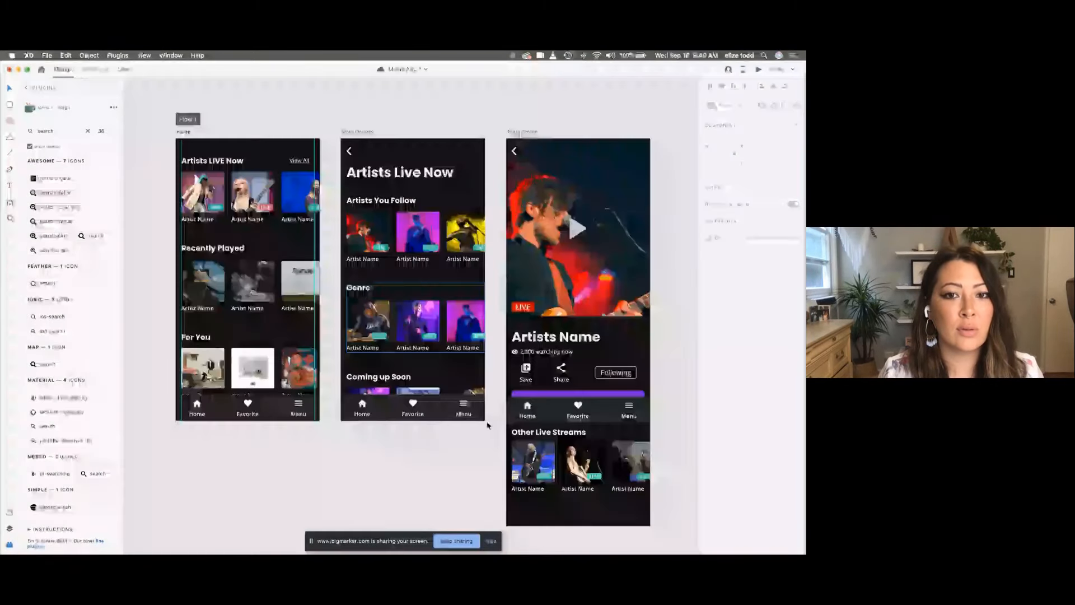
pyautogui.scroll(10, 329, 216)
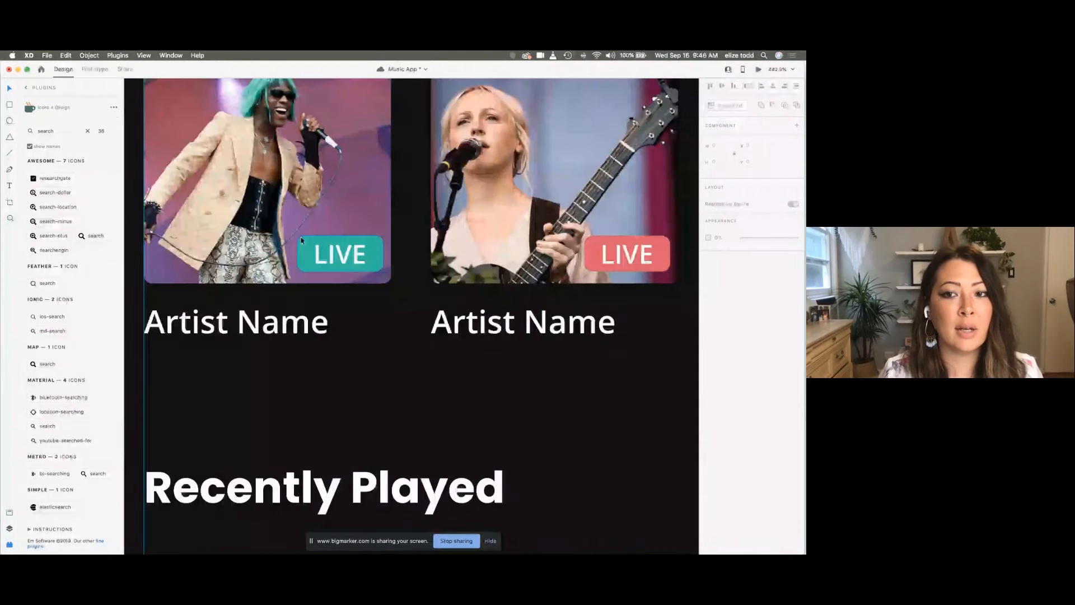
pyautogui.click(301, 240)
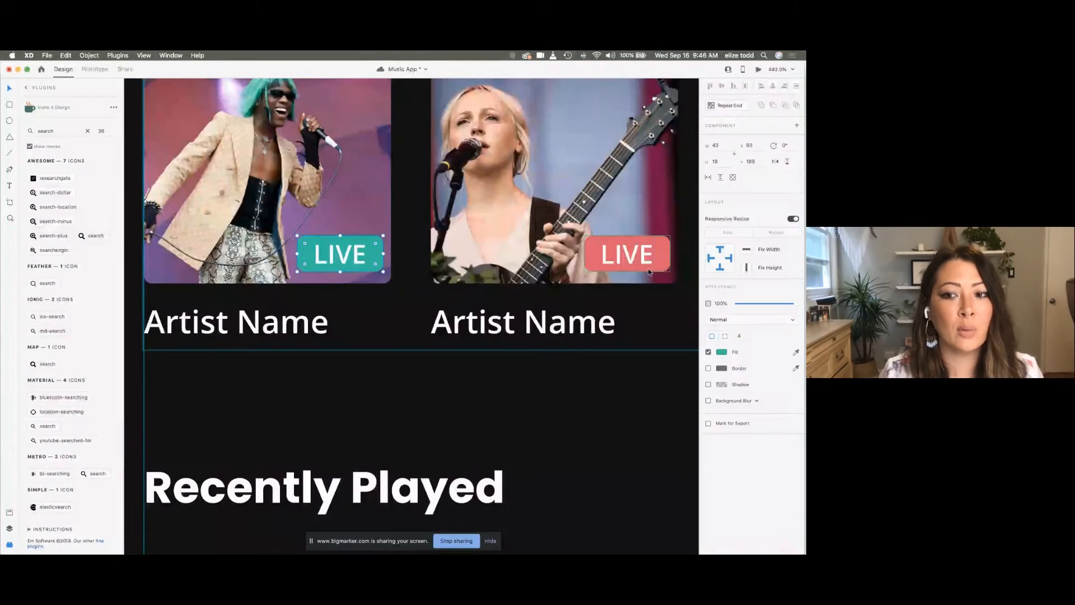
pyautogui.click(721, 351)
pyautogui.click(631, 404)
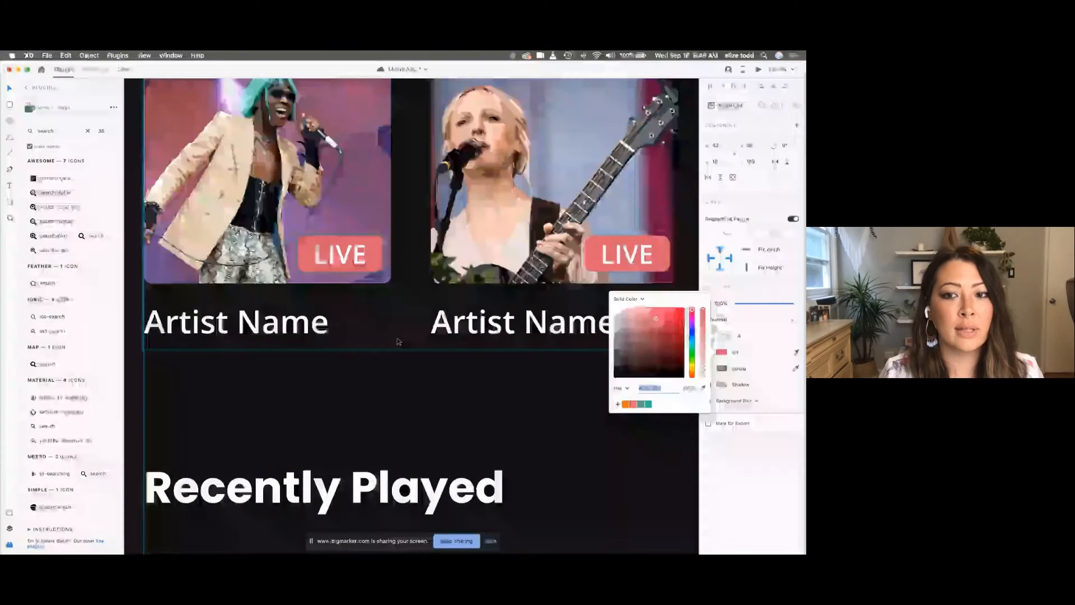
pyautogui.scroll(-5, 397, 341)
pyautogui.hscroll(4, 397, 341)
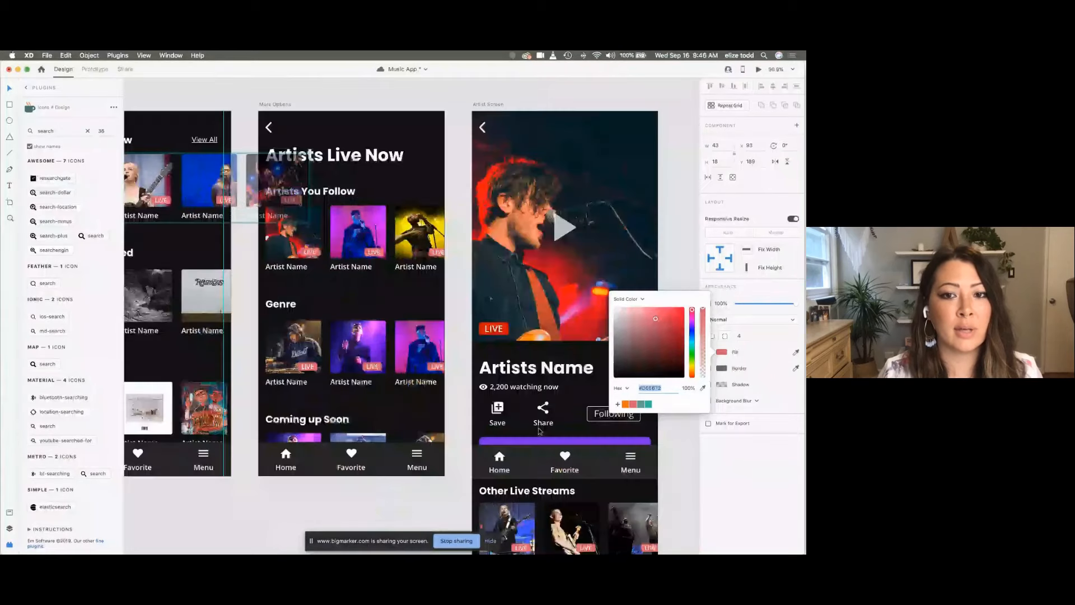
# Step: Undo the last LIVE badge colour change on the Home screen
pyautogui.scroll(-3, 541, 432)
pyautogui.press('super+z')
pyautogui.scroll(-3, 507, 201)
pyautogui.hscroll(-4, 507, 201)
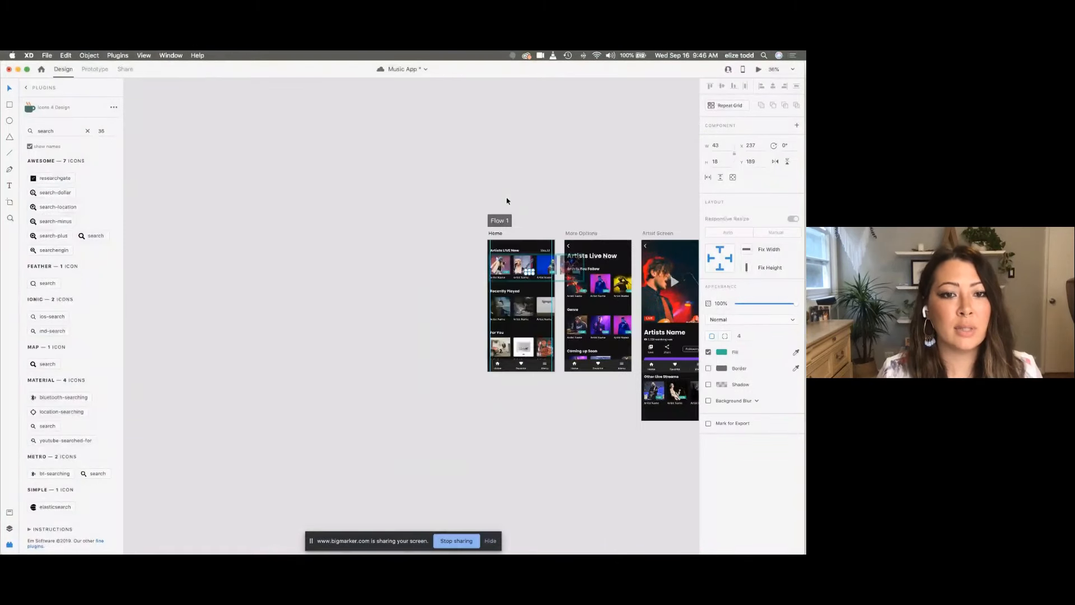
# Step: Align the magnifier icon and the Search label in the wireframe's bottom bar on their horizontal centres
pyautogui.scroll(-3, 507, 201)
pyautogui.scroll(3, 338, 257)
pyautogui.scroll(5, 348, 364)
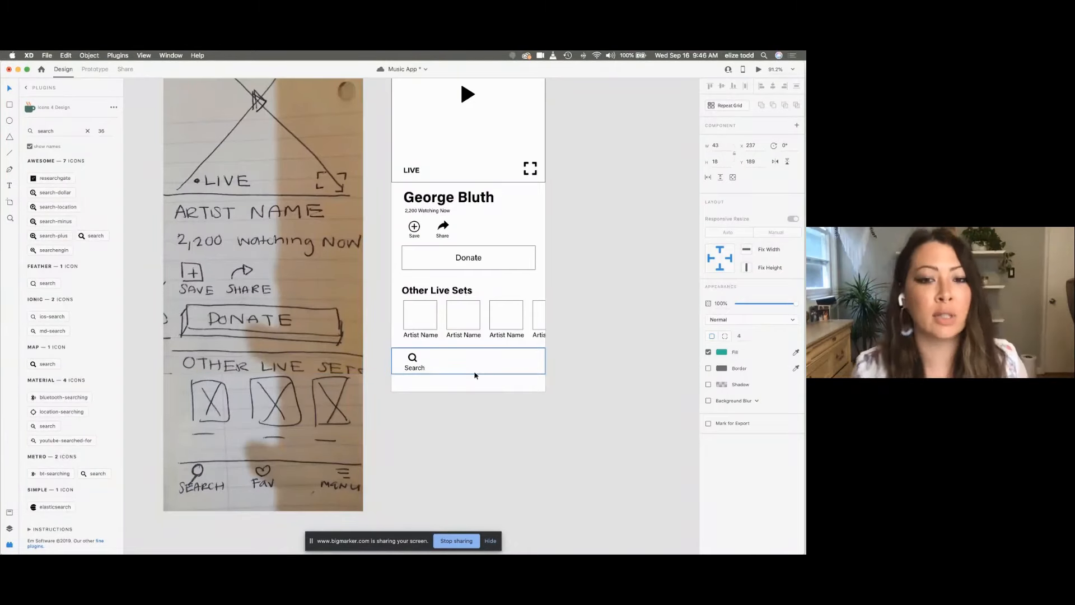
pyautogui.scroll(3, 475, 375)
pyautogui.scroll(-2, 472, 374)
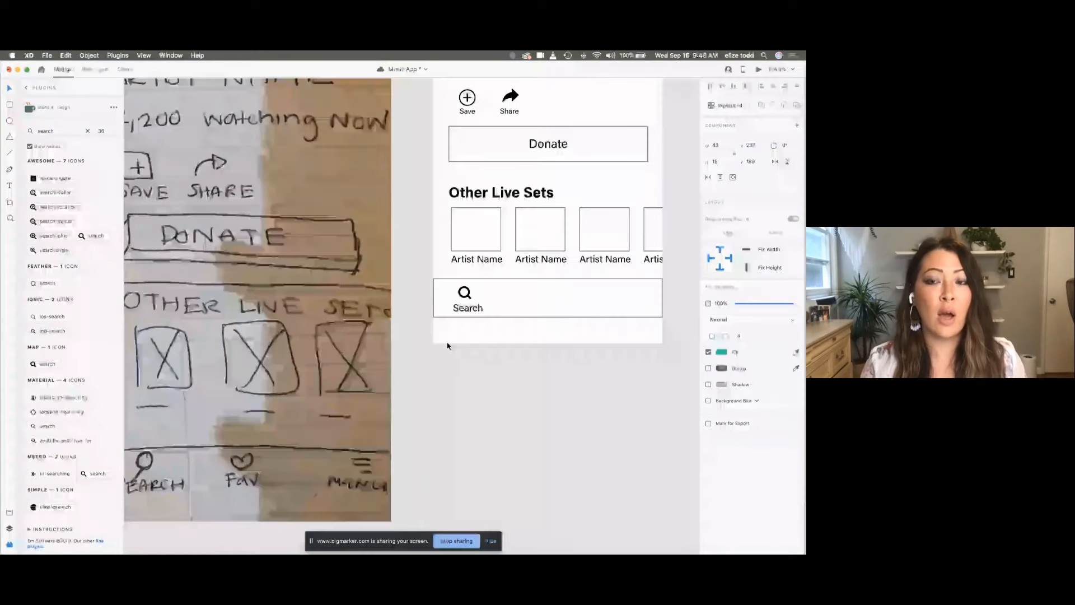
pyautogui.hscroll(-2, 448, 343)
pyautogui.scroll(3, 509, 296)
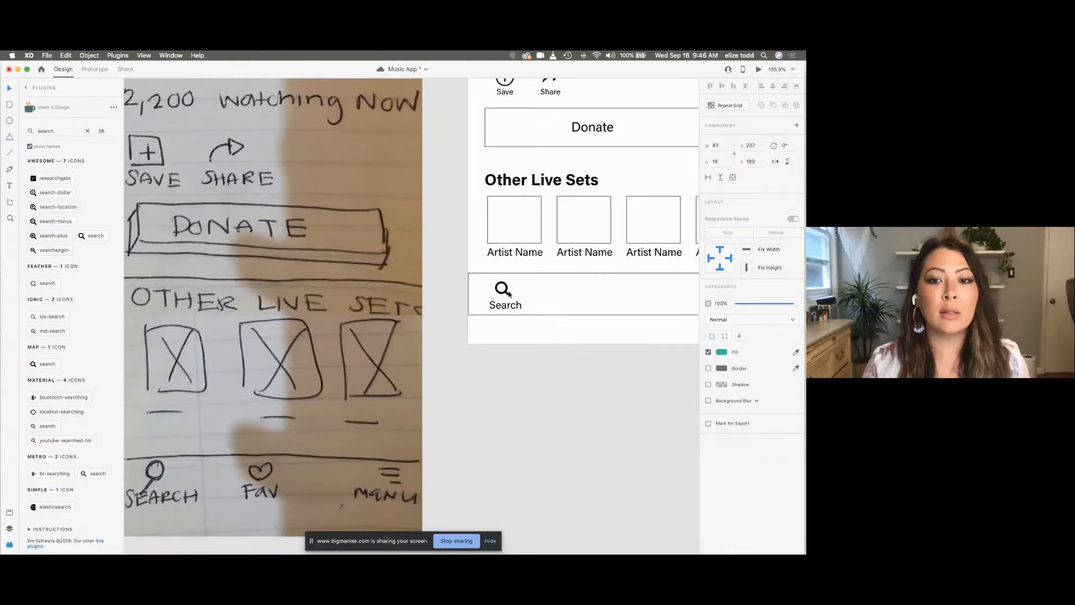
pyautogui.scroll(-2, 511, 289)
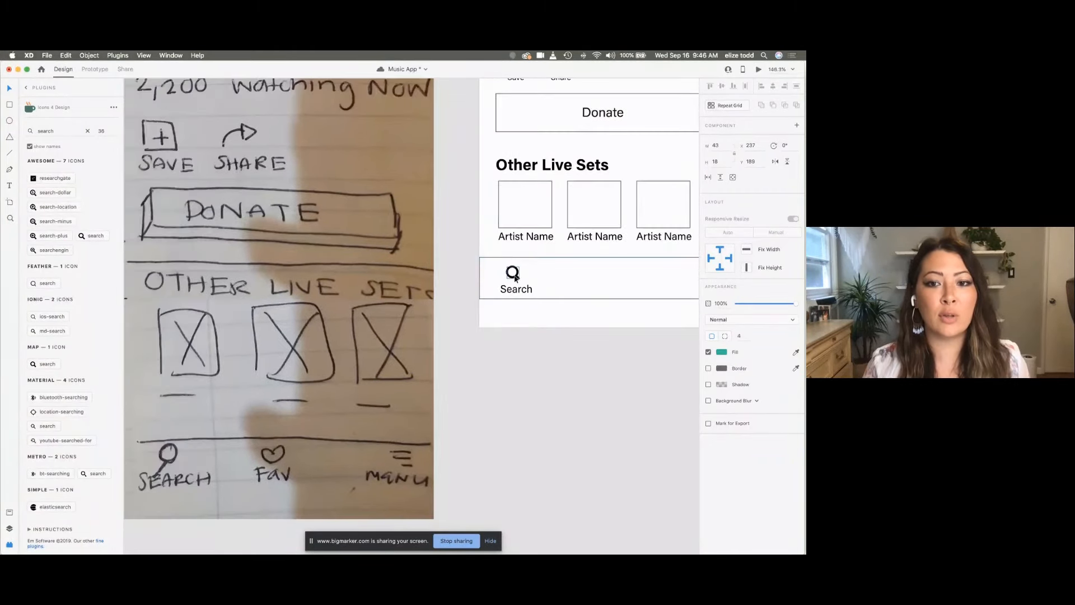
pyautogui.doubleClick(516, 287)
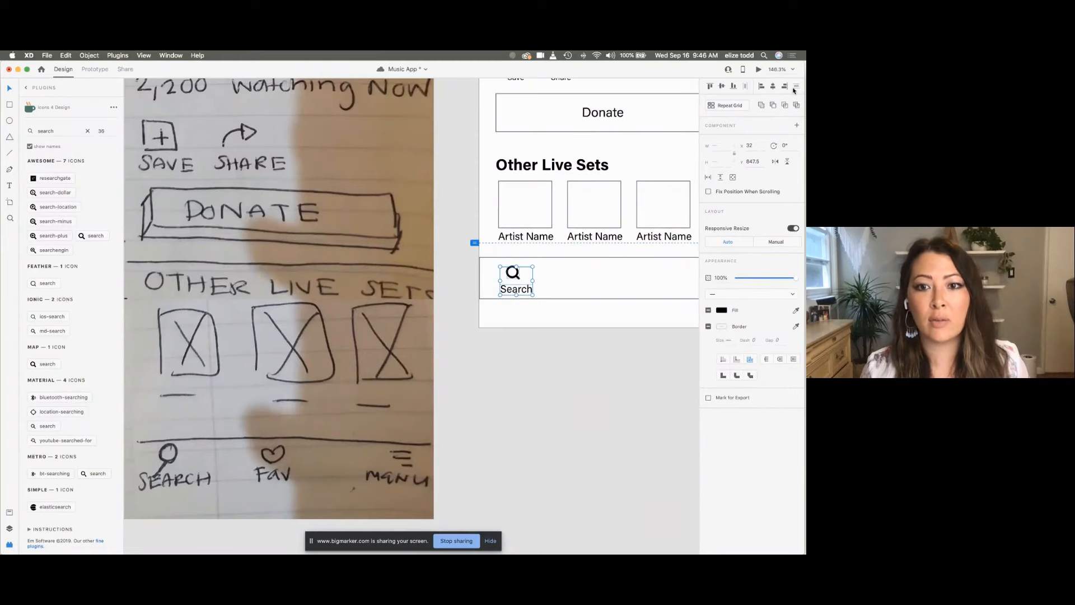
pyautogui.click(773, 87)
# Step: Extend the wireframe's bottom bar rectangle downward to a height of 70
pyautogui.hscroll(3, 541, 283)
pyautogui.scroll(-1, 541, 283)
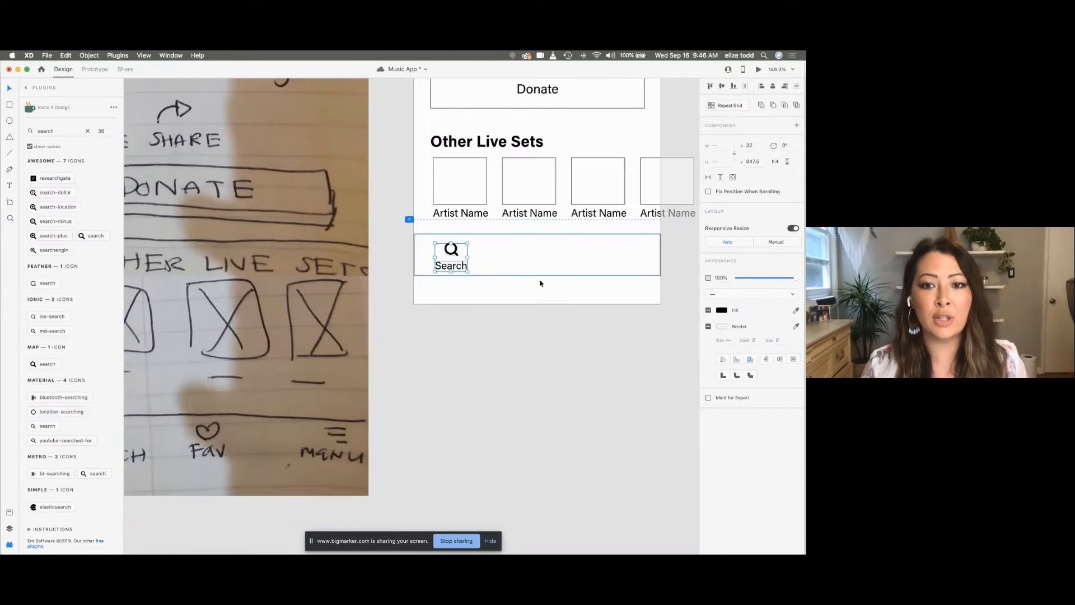
pyautogui.click(532, 272)
pyautogui.moveTo(536, 276); pyautogui.dragTo(536, 280)
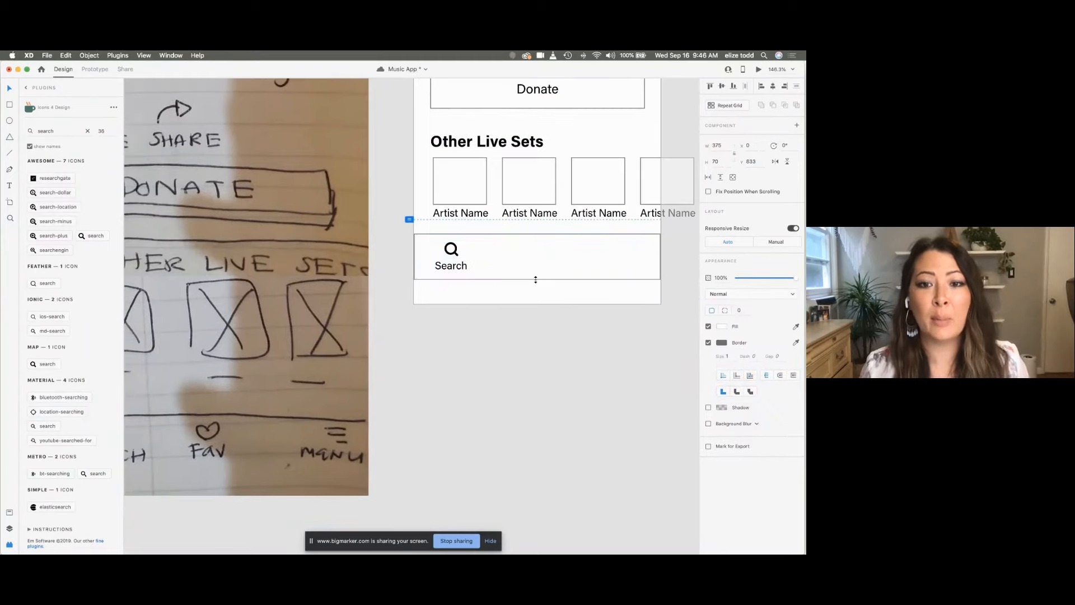
pyautogui.click(521, 298)
# Step: Group the magnifier icon with its Search label and move the group inward to about X 47, Y 646.5
pyautogui.click(451, 251)
pyautogui.keyDown('shift'); pyautogui.click(451, 266); pyautogui.keyUp('shift')
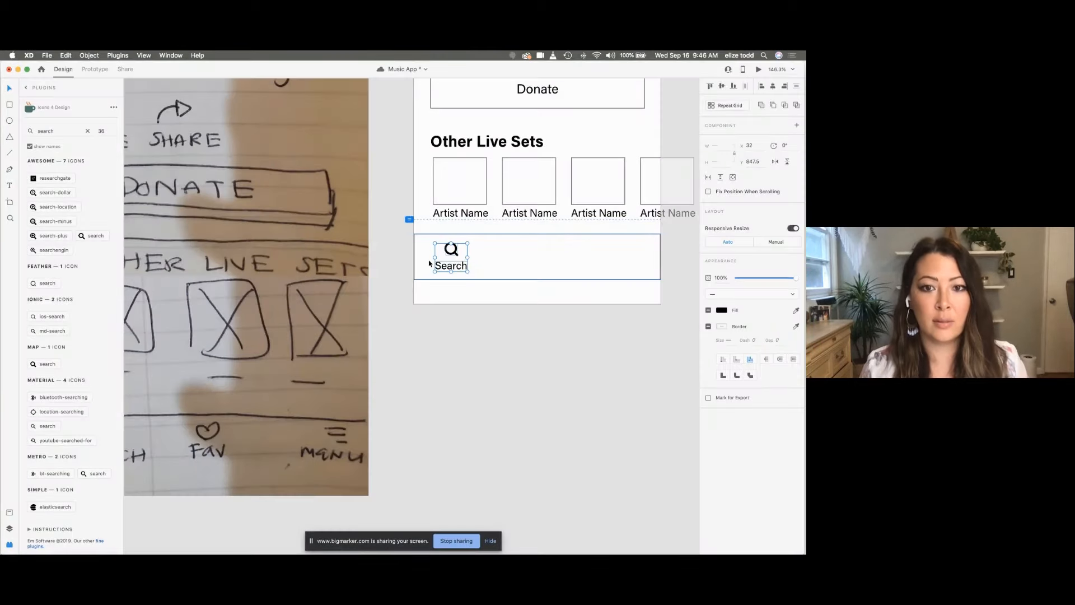
pyautogui.press('super+g')
pyautogui.moveTo(453, 257); pyautogui.dragTo(463, 256)
pyautogui.scroll(-3, 462, 256)
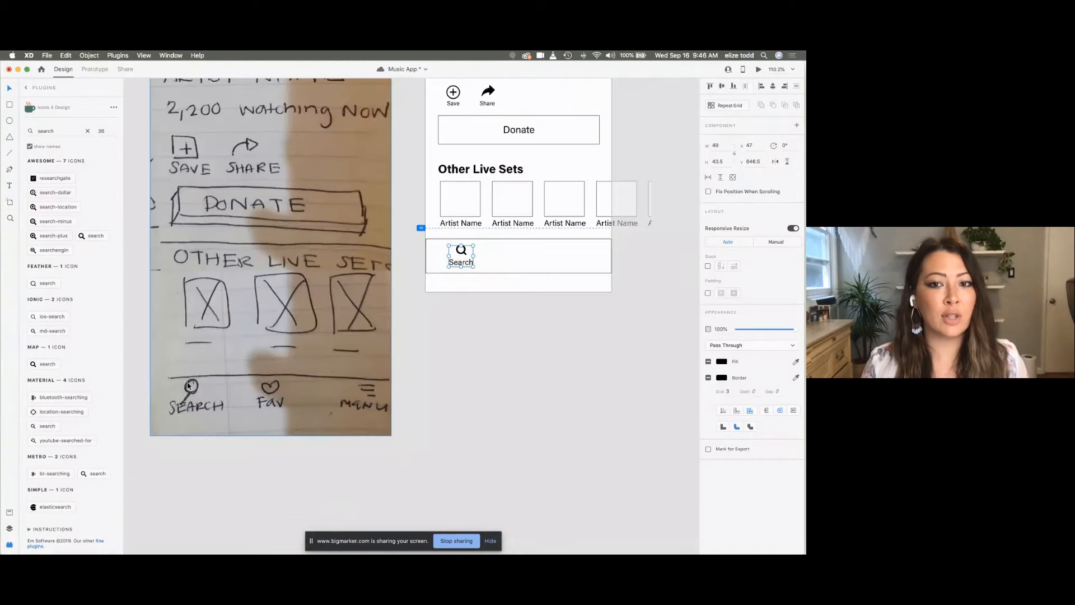
# Step: Search the icon plugin for "heart" and place the ios-heart-empty icon in the middle of the bottom bar
pyautogui.scroll(3, 537, 286)
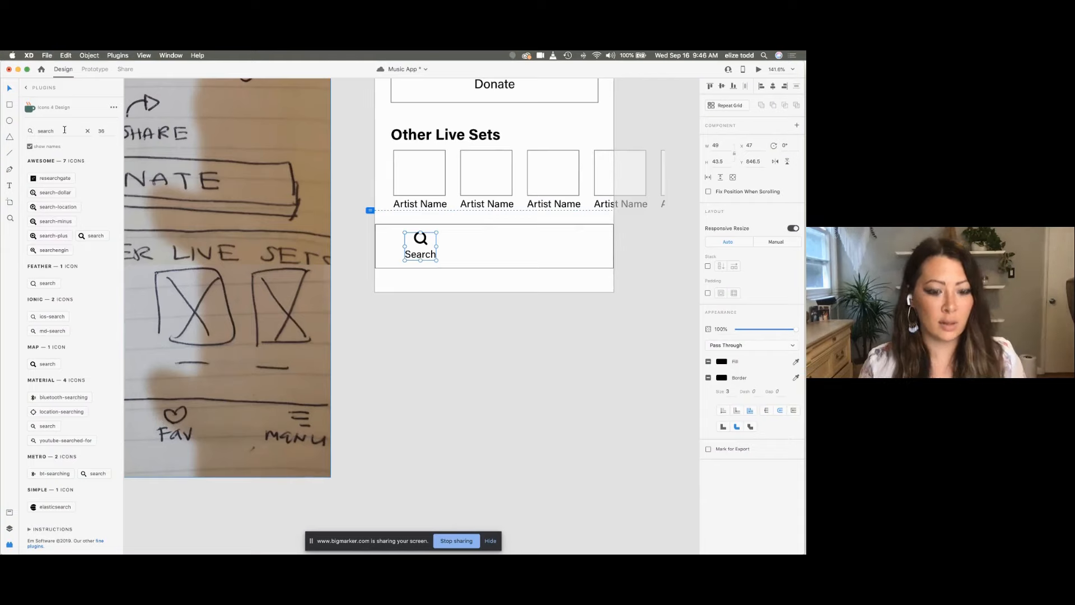
pyautogui.tripleClick(32, 131)
pyautogui.write('heart')
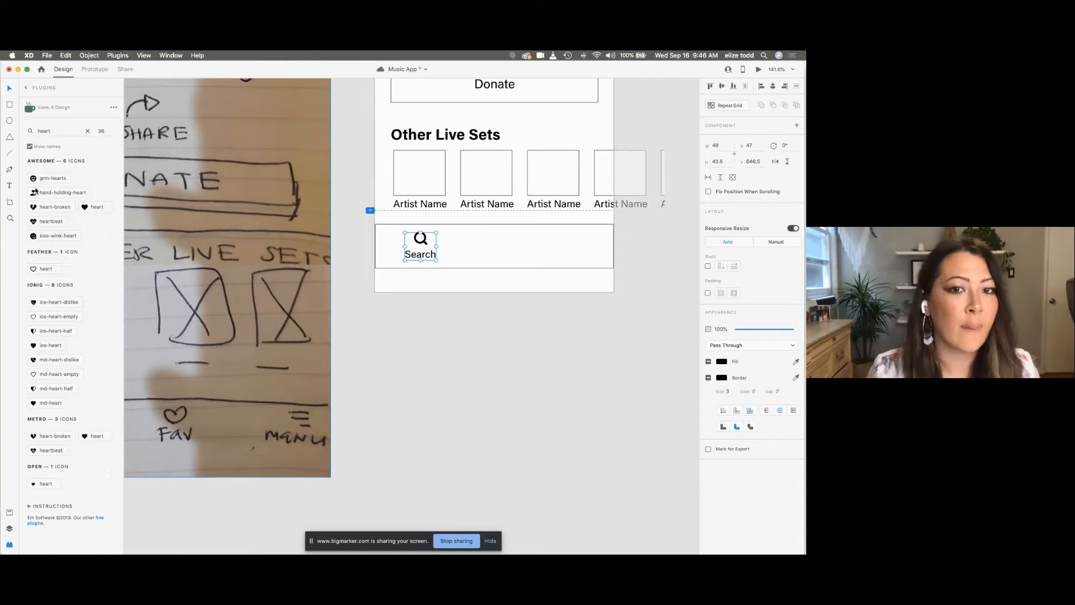
pyautogui.moveTo(61, 317); pyautogui.dragTo(525, 248)
# Step: Duplicate the Search label beneath the heart icon at about X 163, Y 674 and change its text to "Favorite"
pyautogui.scroll(5, 456, 256)
pyautogui.doubleClick(399, 262)
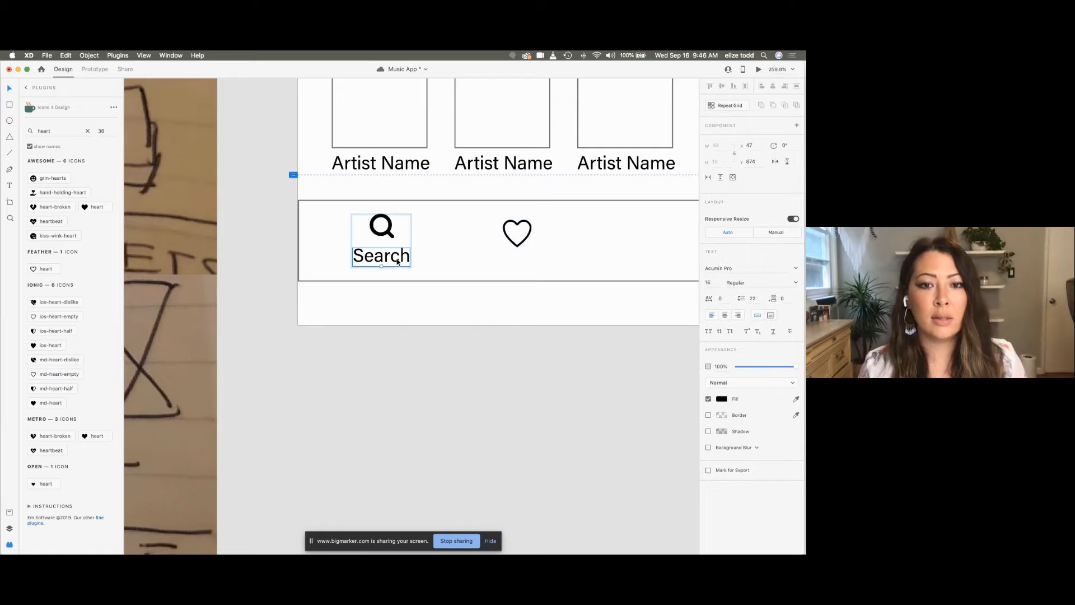
pyautogui.press('super+c')
pyautogui.press('super+v')
pyautogui.moveTo(384, 257); pyautogui.dragTo(519, 257)
pyautogui.doubleClick(520, 257)
pyautogui.write('F')
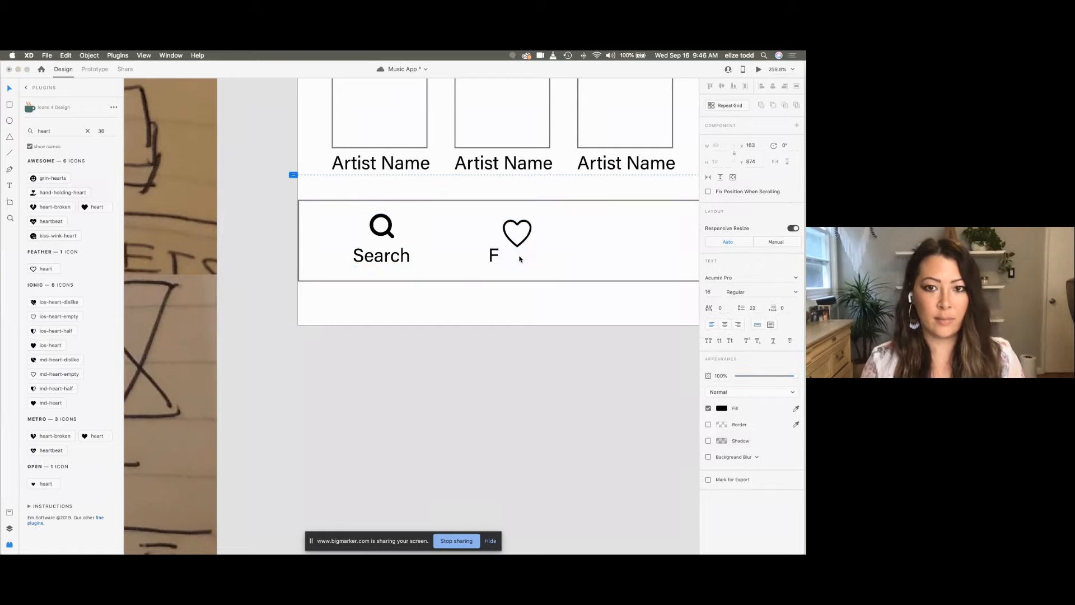
pyautogui.write('avorite')
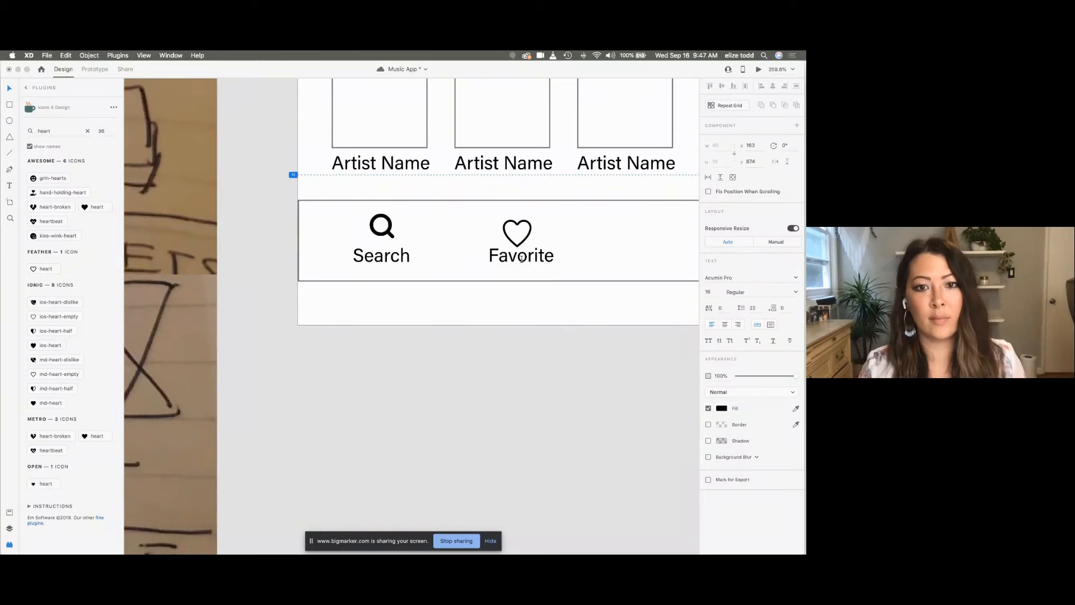
pyautogui.click(519, 248)
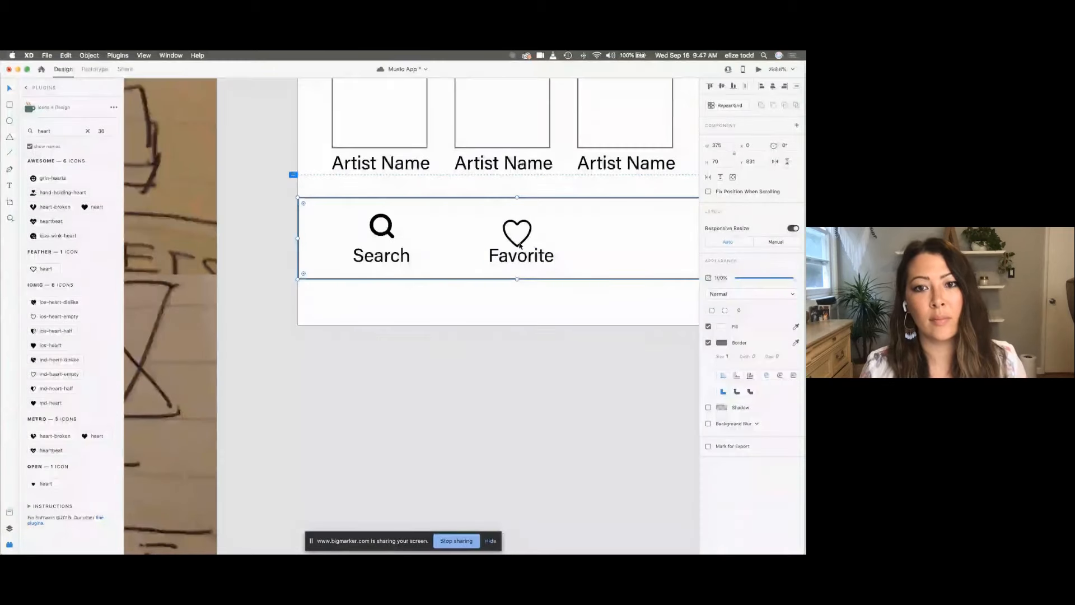
pyautogui.moveTo(519, 248); pyautogui.dragTo(518, 247)
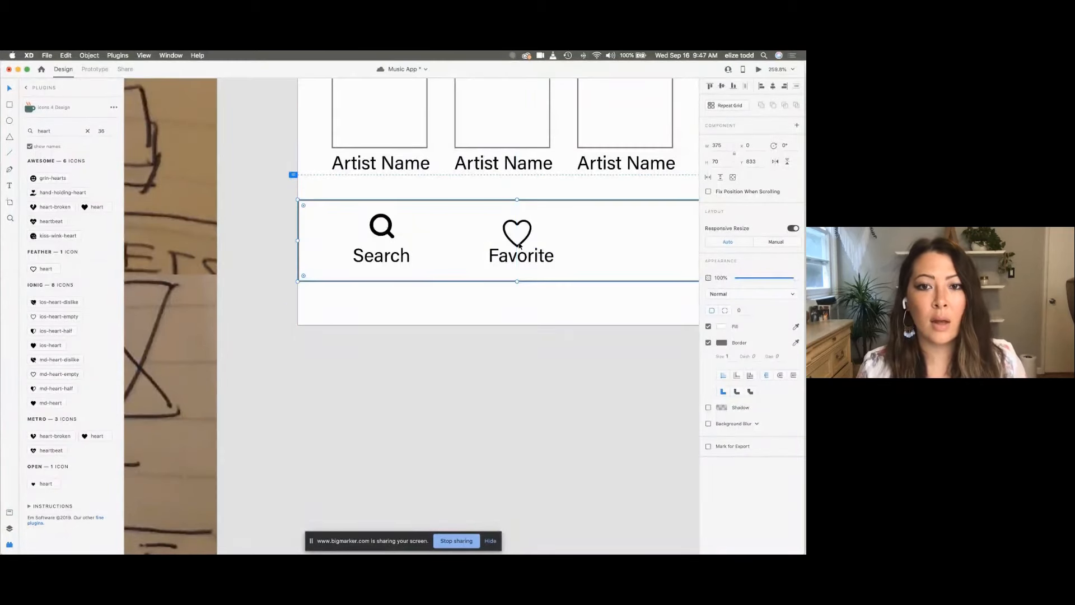
# Step: Duplicate the Favorite label, place the copy on the bar's right side at about X 289, Y 677, and change its text to "Menu"
pyautogui.scroll(-3, 520, 245)
pyautogui.click(418, 250)
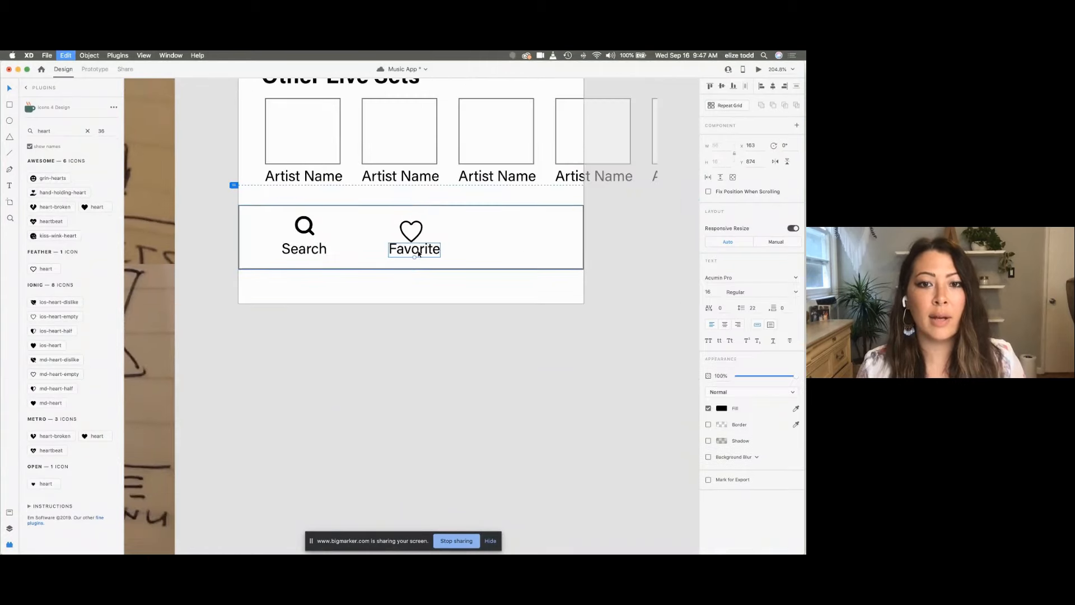
pyautogui.press('super+d')
pyautogui.moveTo(418, 251); pyautogui.dragTo(534, 253)
pyautogui.hscroll(-1, 534, 254)
pyautogui.scroll(-3, 534, 256)
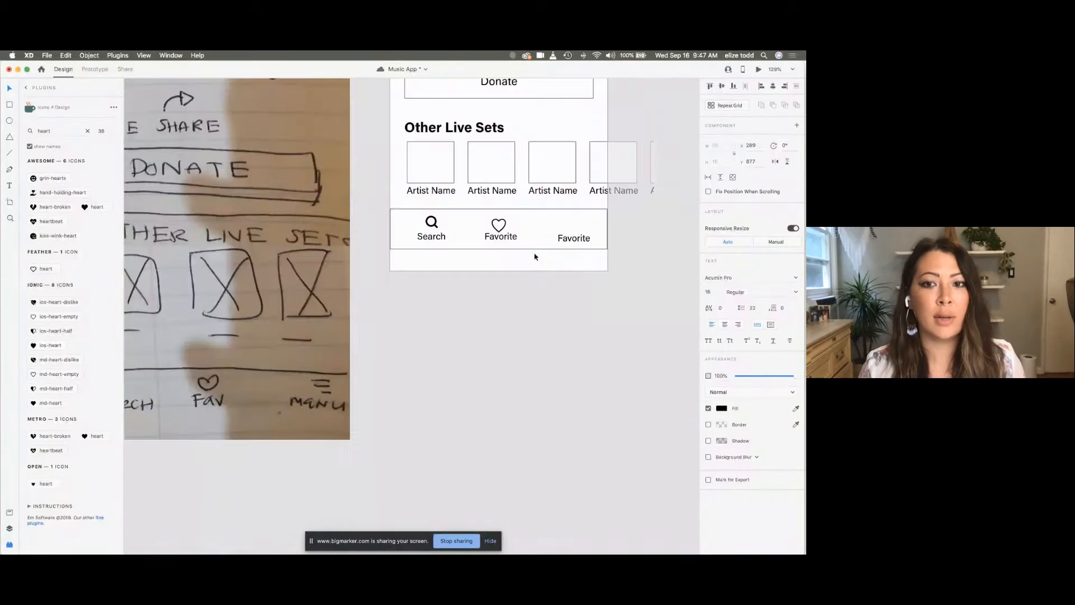
pyautogui.scroll(3, 517, 271)
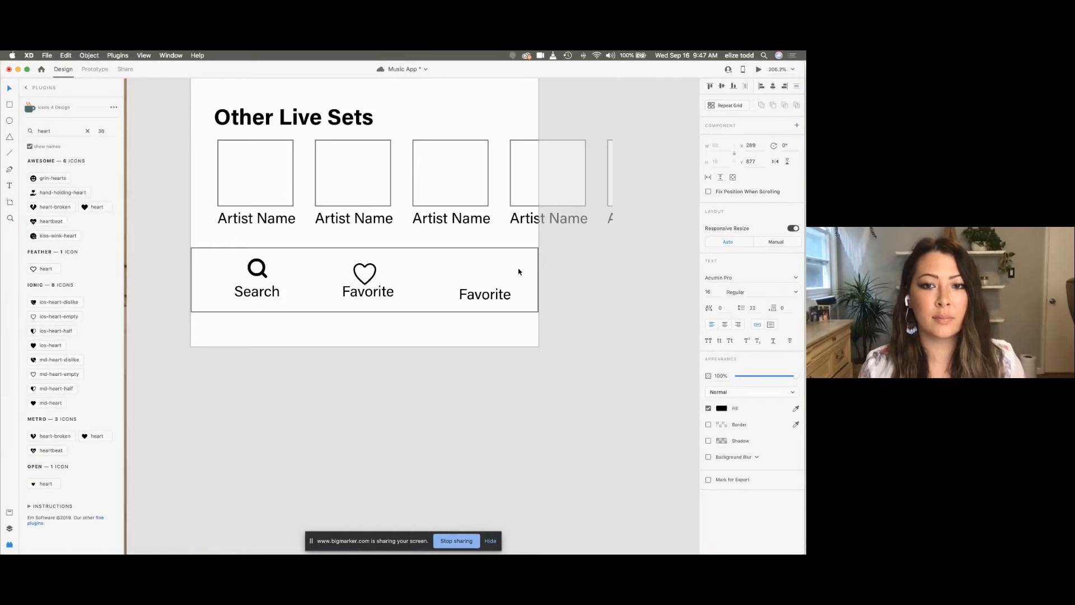
pyautogui.doubleClick(490, 295)
pyautogui.write('Menu')
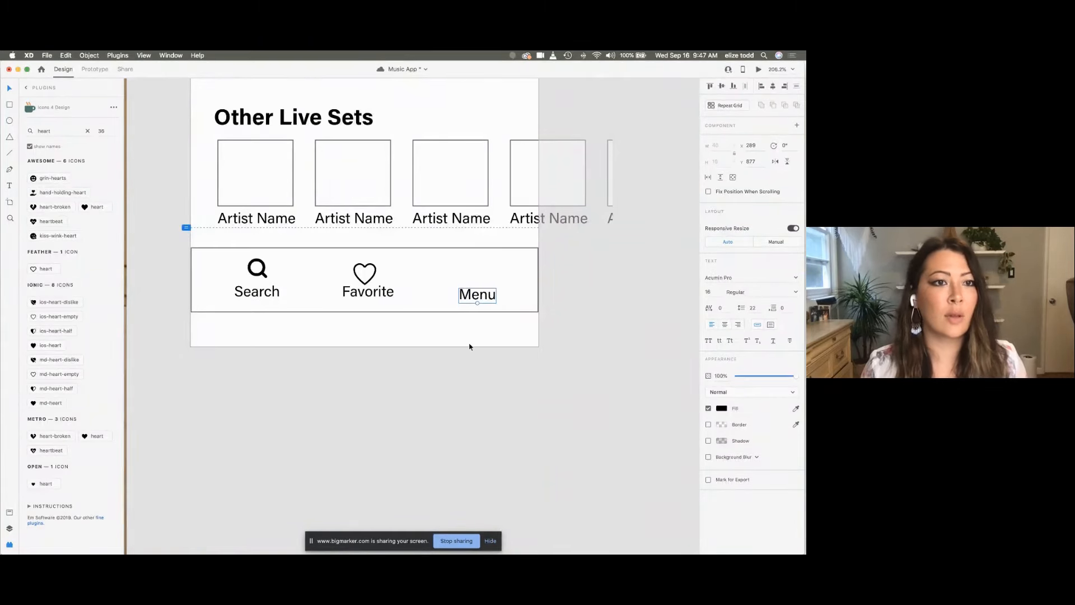
# Step: Search the icon plugin for "menu" and insert the Feather menu icon
pyautogui.scroll(-3, 471, 345)
pyautogui.moveTo(52, 130); pyautogui.dragTo(25, 130)
pyautogui.write('menu')
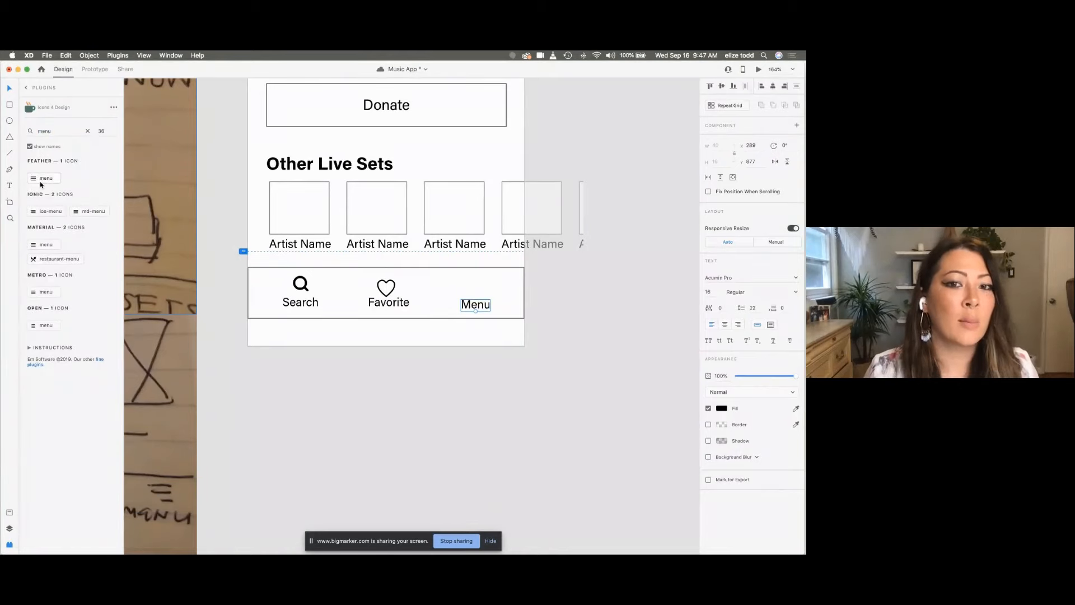
pyautogui.click(44, 178)
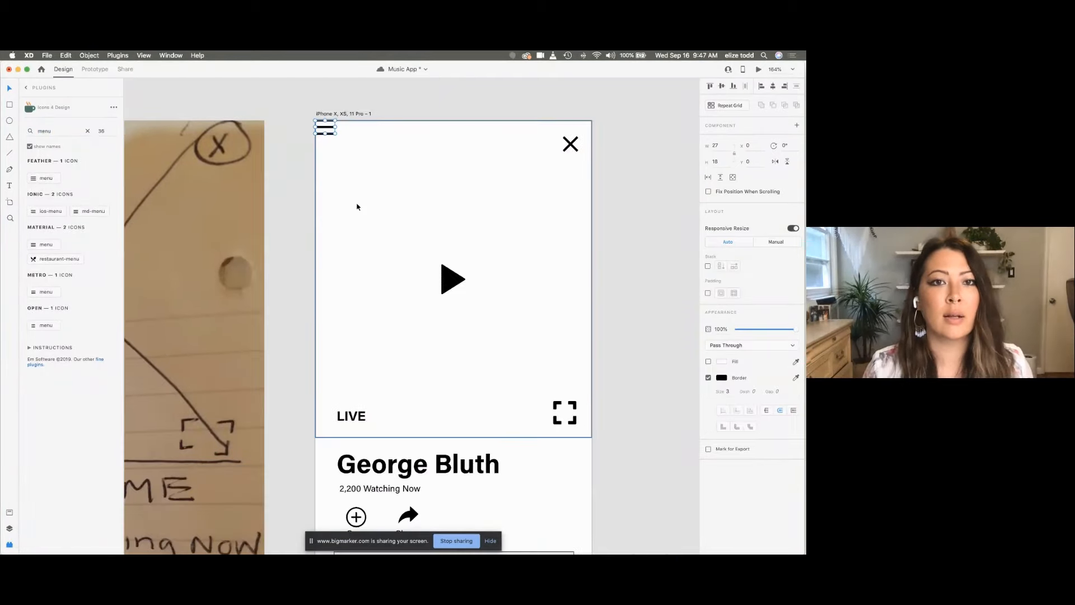
pyautogui.scroll(-3, 336, 168)
pyautogui.scroll(-5, 339, 140)
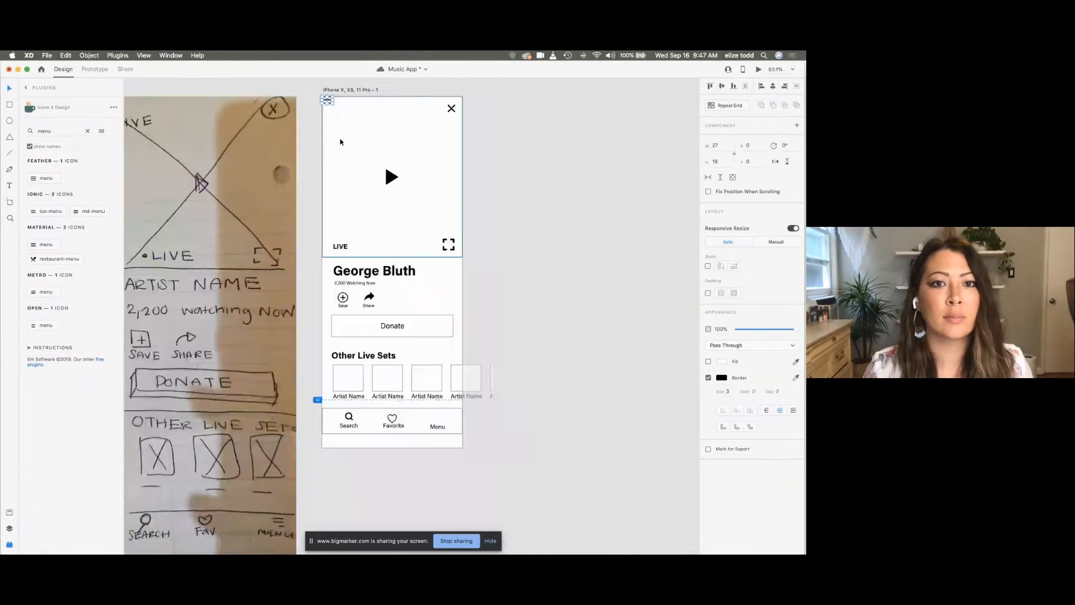
pyautogui.scroll(3, 326, 104)
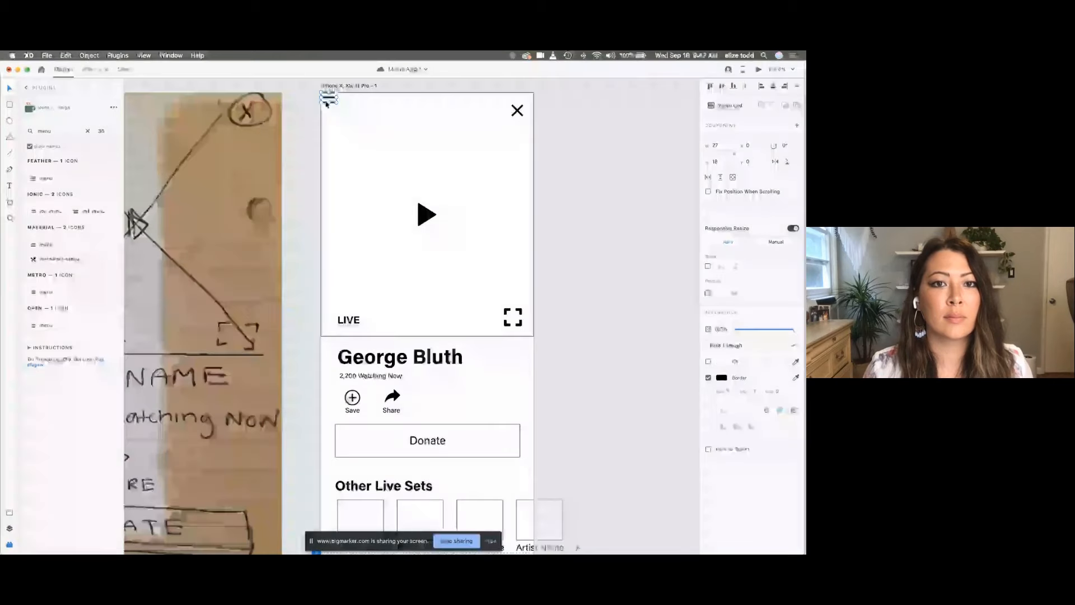
pyautogui.moveTo(327, 104); pyautogui.dragTo(345, 135)
pyautogui.press('super+z')
pyautogui.scroll(3, 326, 81)
pyautogui.press('super+z')
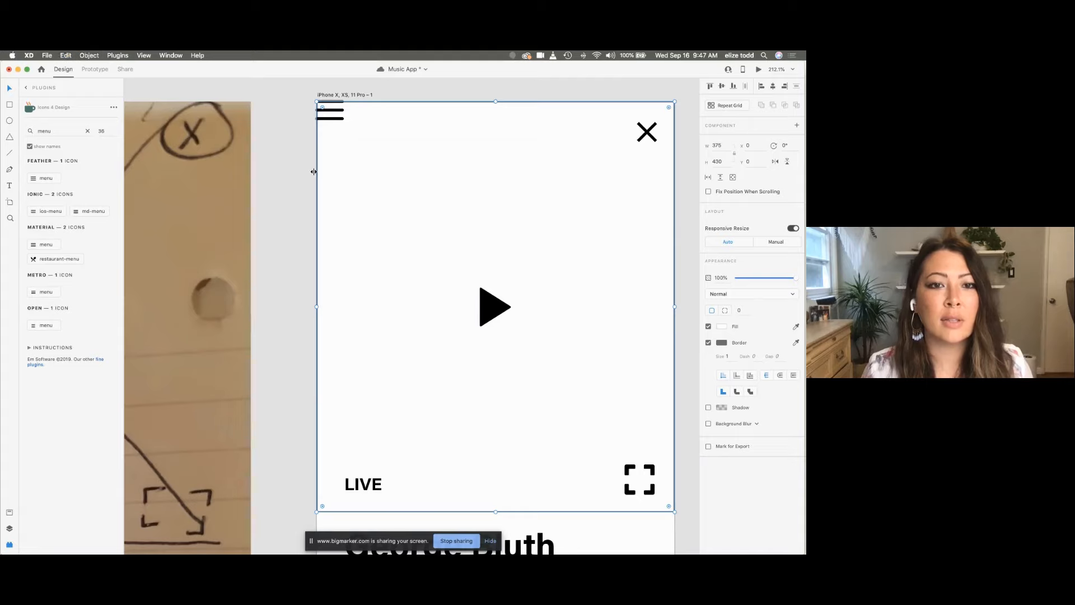
pyautogui.scroll(3, 314, 173)
pyautogui.scroll(3, 314, 173)
pyautogui.scroll(-1, 315, 174)
pyautogui.scroll(-6, 314, 175)
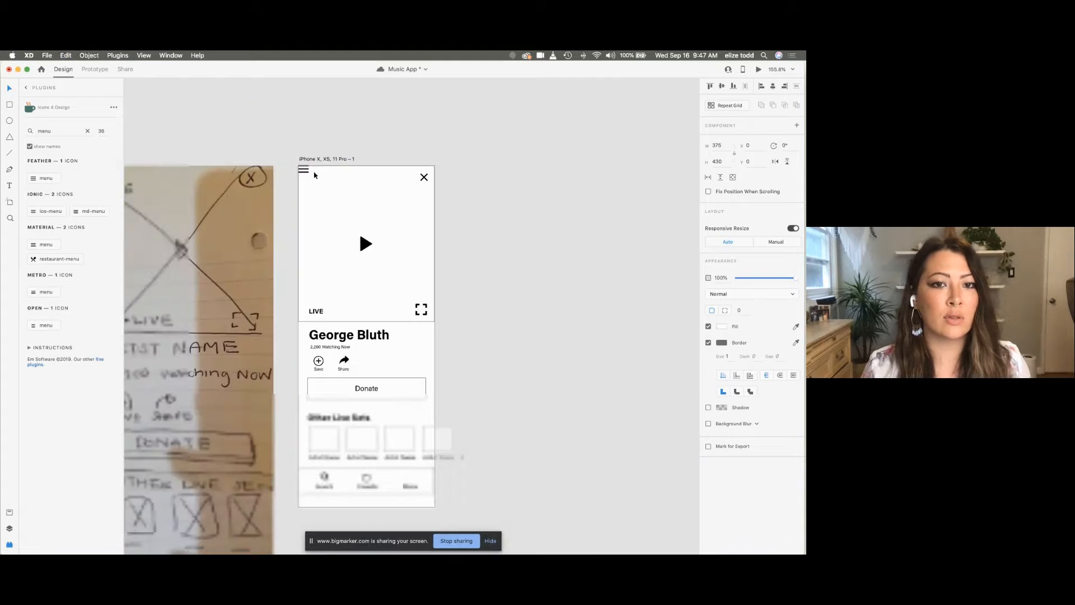
pyautogui.scroll(3, 314, 175)
pyautogui.scroll(-1, 314, 175)
pyautogui.scroll(-3, 314, 176)
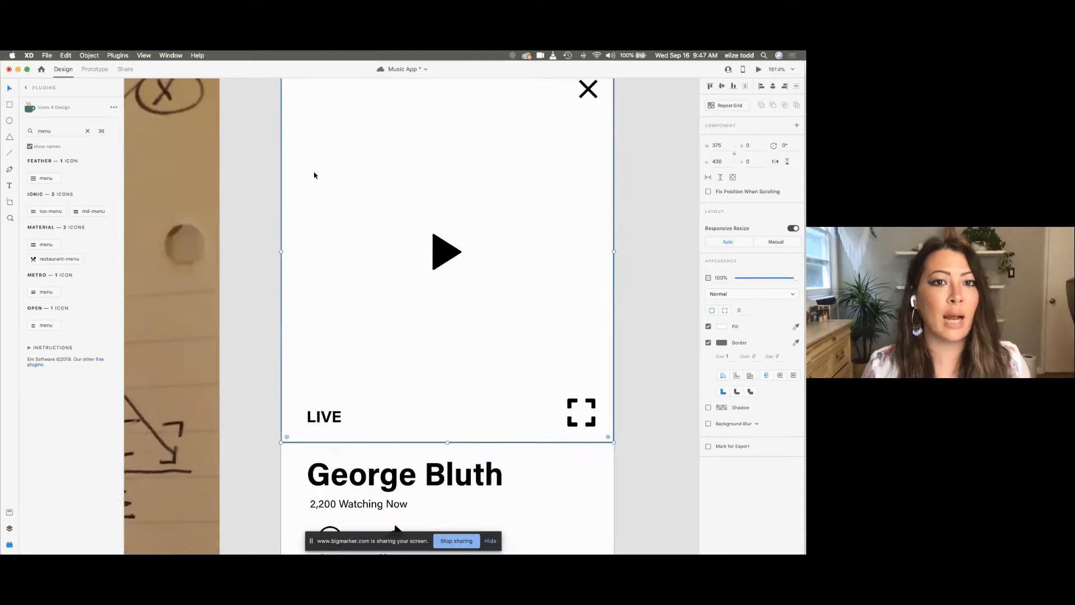
pyautogui.scroll(-3, 314, 175)
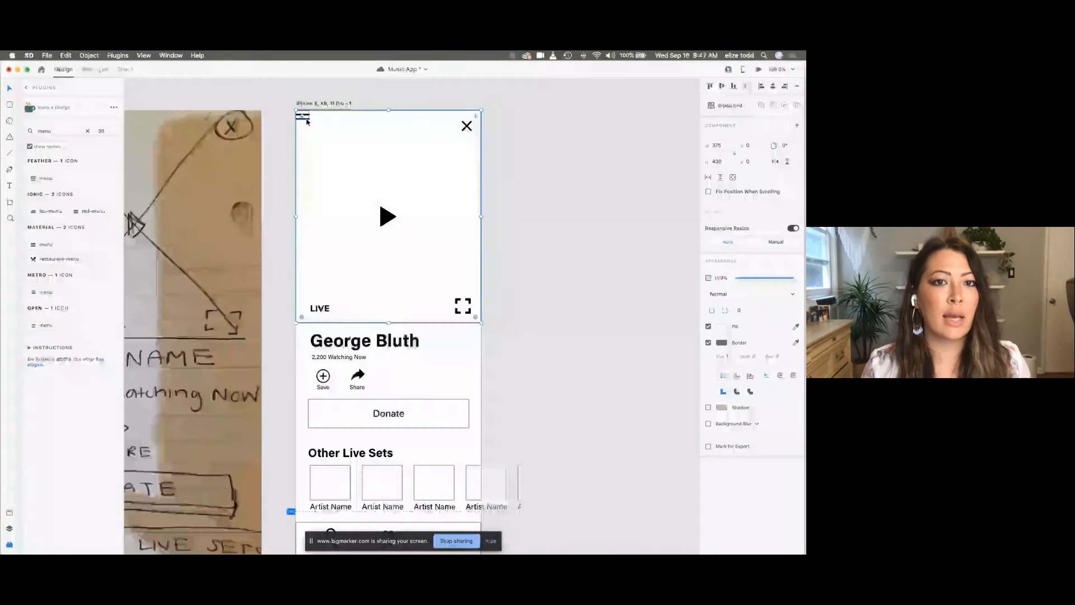
pyautogui.scroll(5, 306, 122)
pyautogui.scroll(-3, 307, 122)
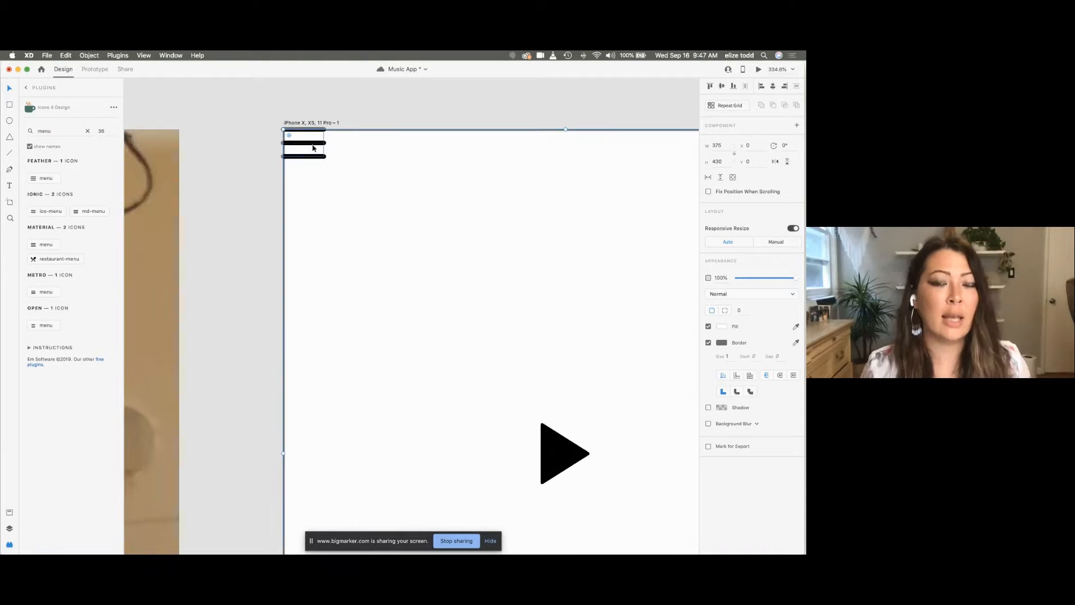
pyautogui.scroll(-5, 313, 148)
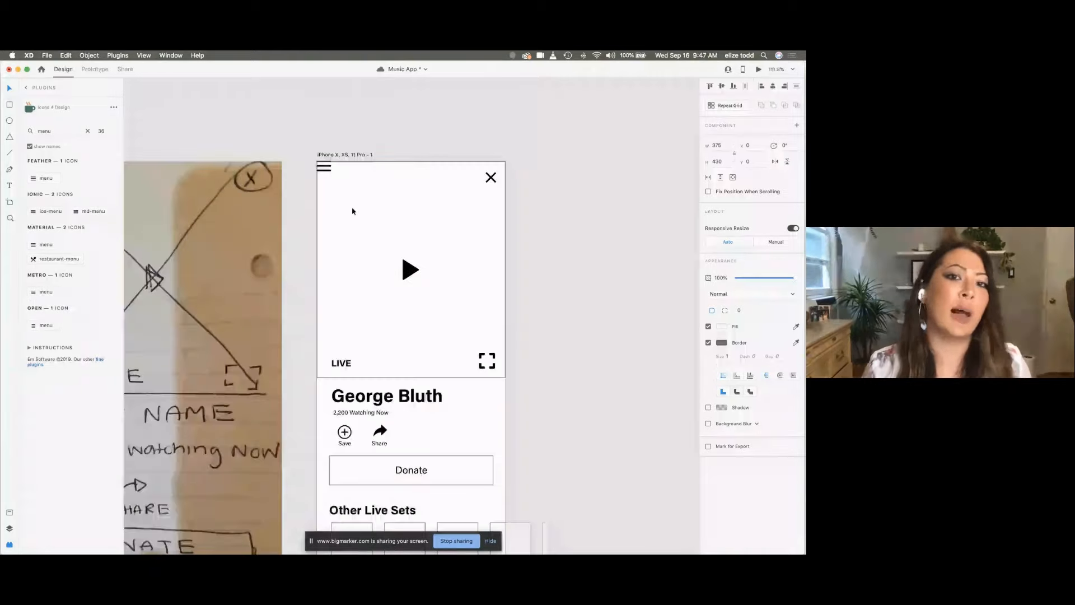
pyautogui.scroll(3, 335, 168)
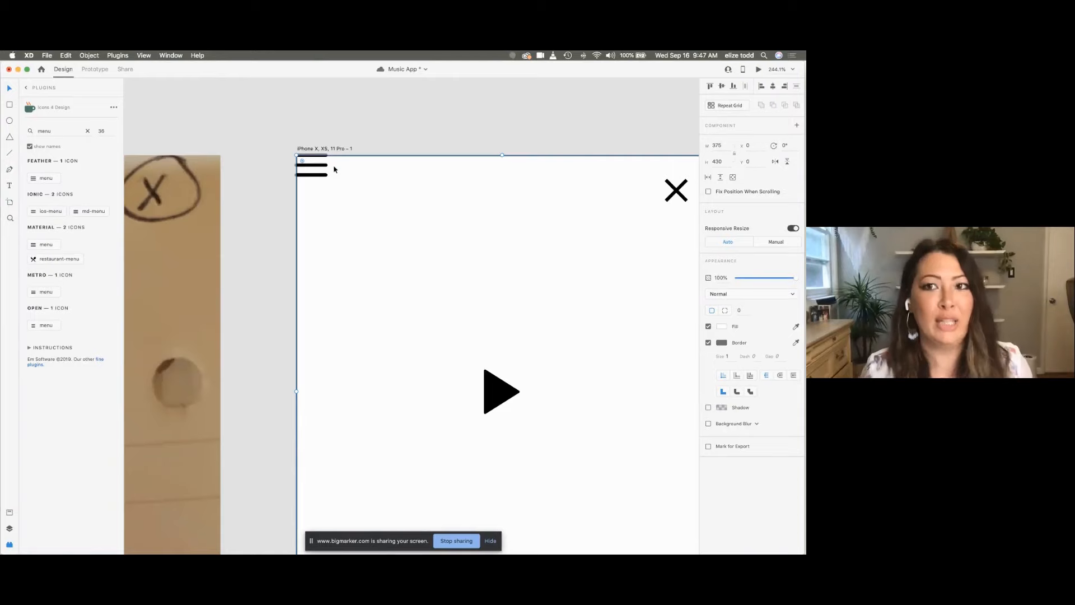
# Step: Move the menu icon into the bottom bar above the Menu label at about X 296, Y 644, and leave the icon plugin
pyautogui.scroll(-2, 334, 169)
pyautogui.click(340, 195)
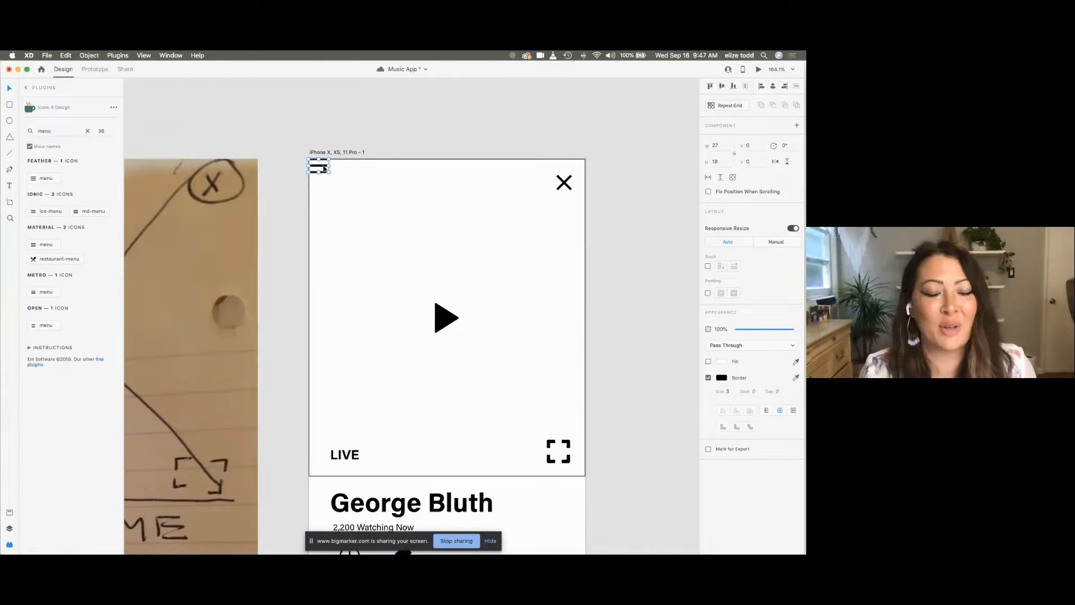
pyautogui.moveTo(340, 195); pyautogui.dragTo(423, 431)
pyautogui.scroll(-4, 334, 183)
pyautogui.scroll(4, 423, 437)
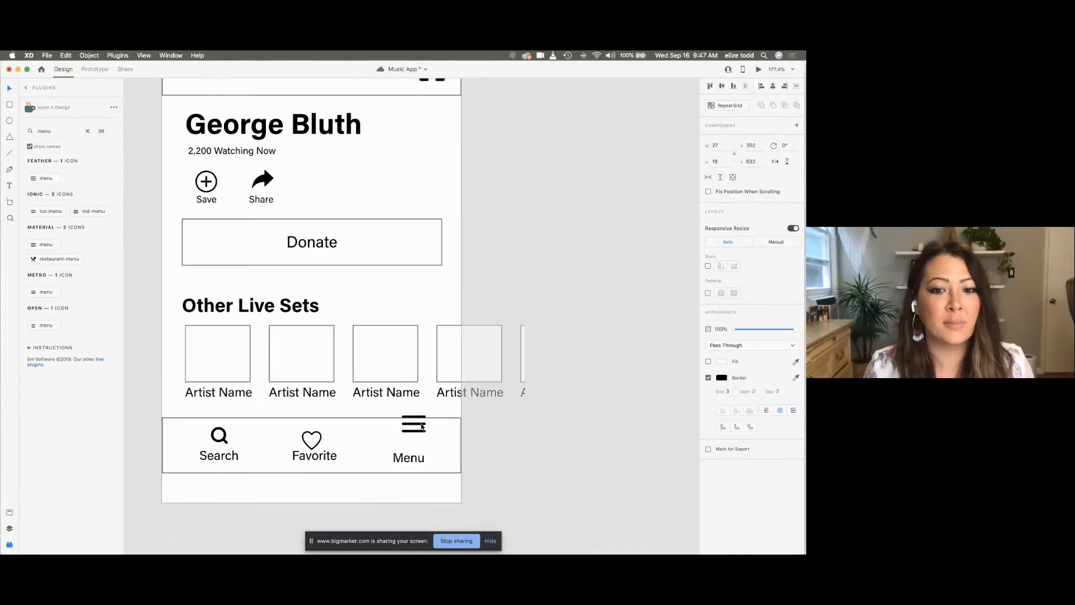
pyautogui.scroll(2, 434, 422)
pyautogui.moveTo(414, 380); pyautogui.dragTo(407, 395)
pyautogui.scroll(-3, 409, 387)
pyautogui.hscroll(-2, 409, 388)
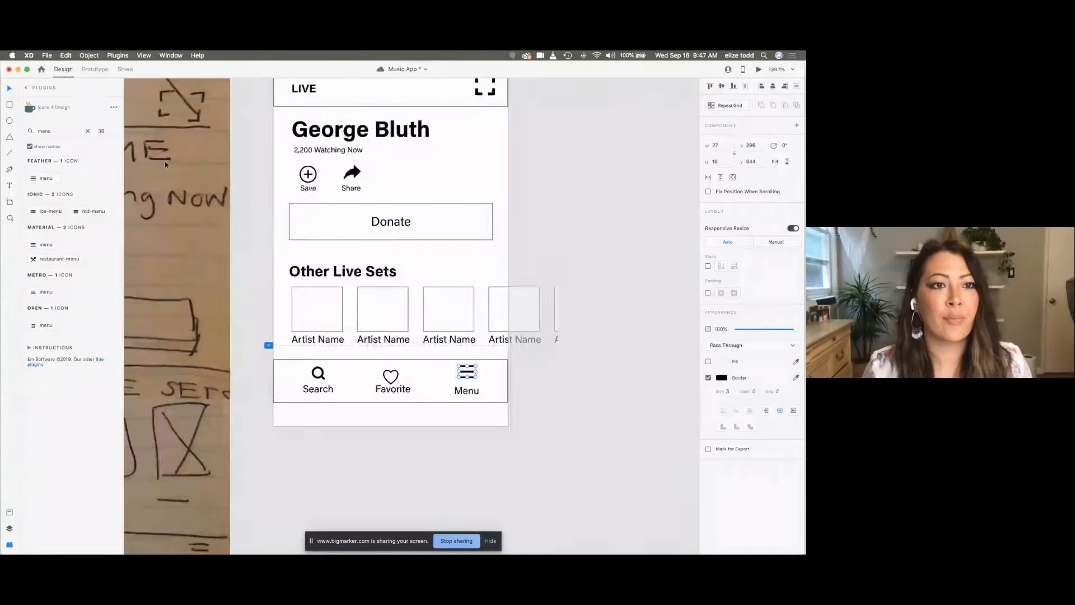
pyautogui.click(26, 88)
# Step: Raise the heart icon to about Y 646 and centre it horizontally with the Favorite label
pyautogui.scroll(3, 379, 334)
pyautogui.scroll(-2, 380, 333)
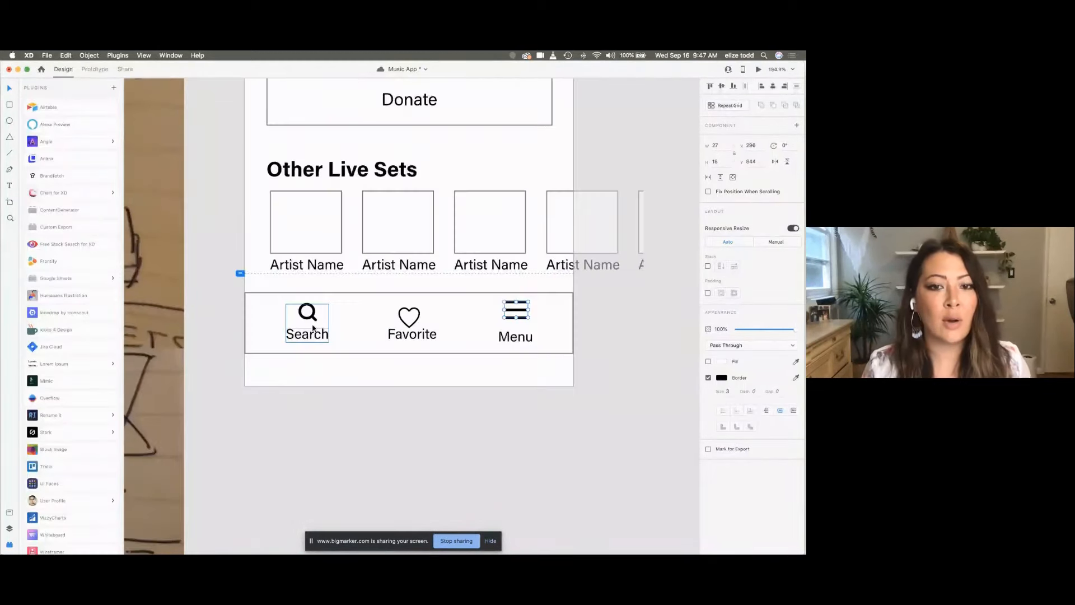
pyautogui.click(413, 330)
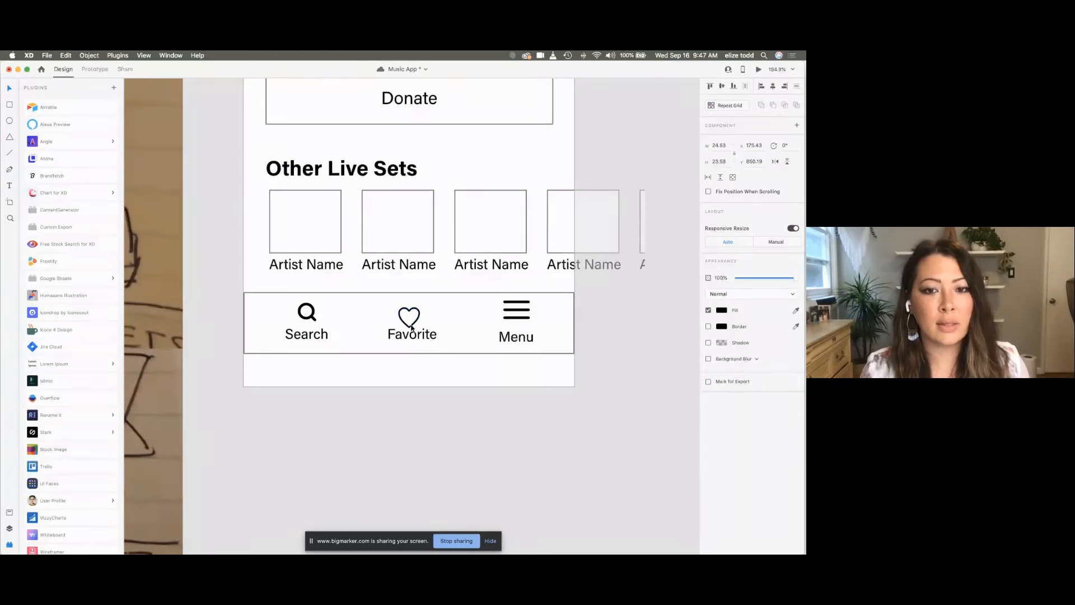
pyautogui.scroll(5, 417, 325)
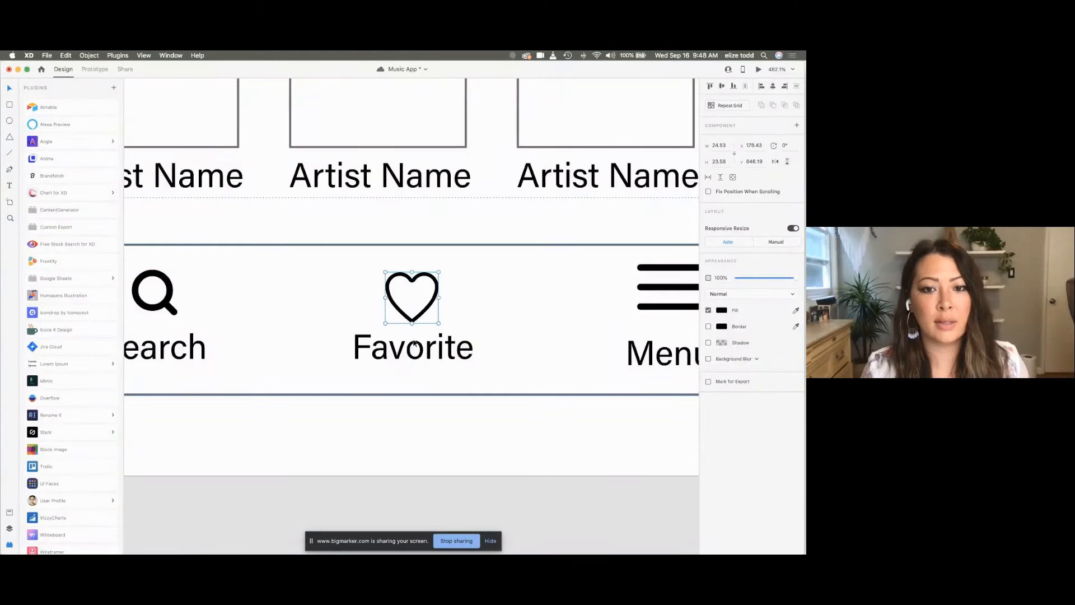
pyautogui.click(415, 348)
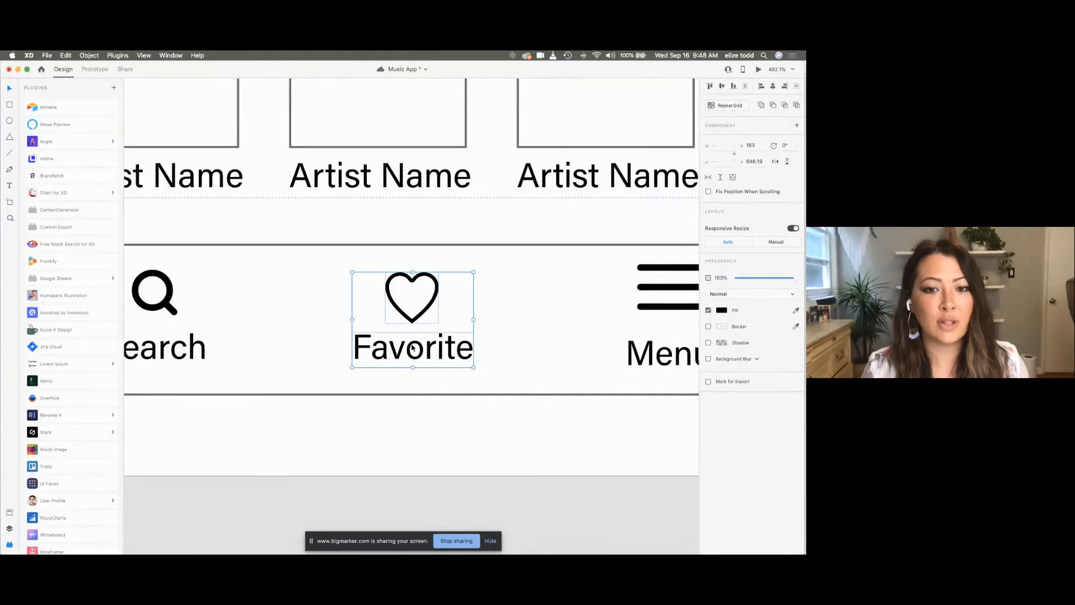
pyautogui.click(398, 276)
pyautogui.doubleClick(390, 351)
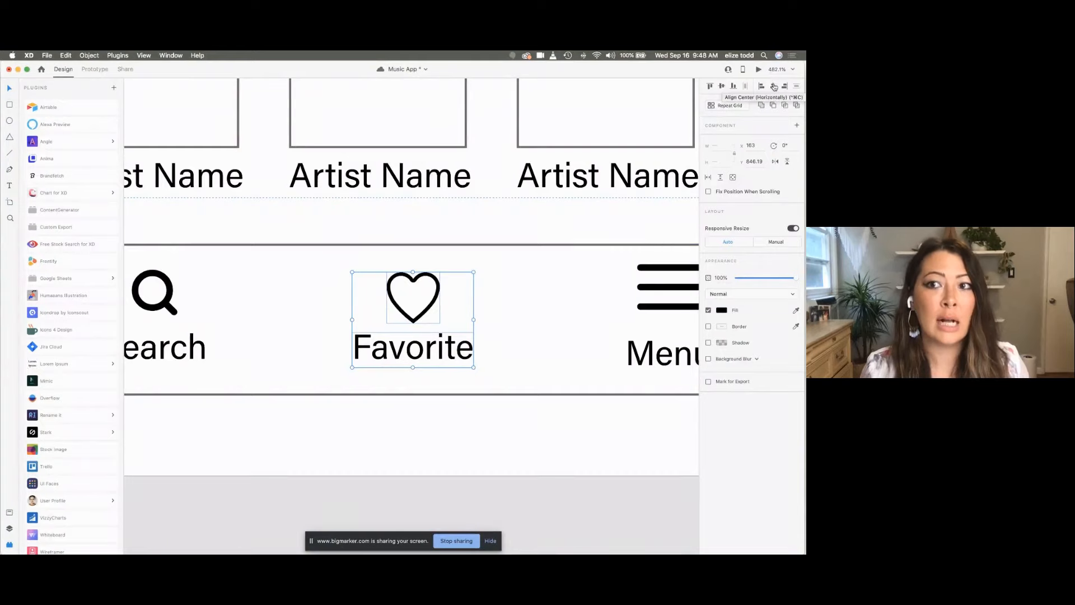
# Step: Group the heart icon with its Favorite label and shift the group to the horizontal middle of the bottom bar
pyautogui.scroll(-3, 400, 281)
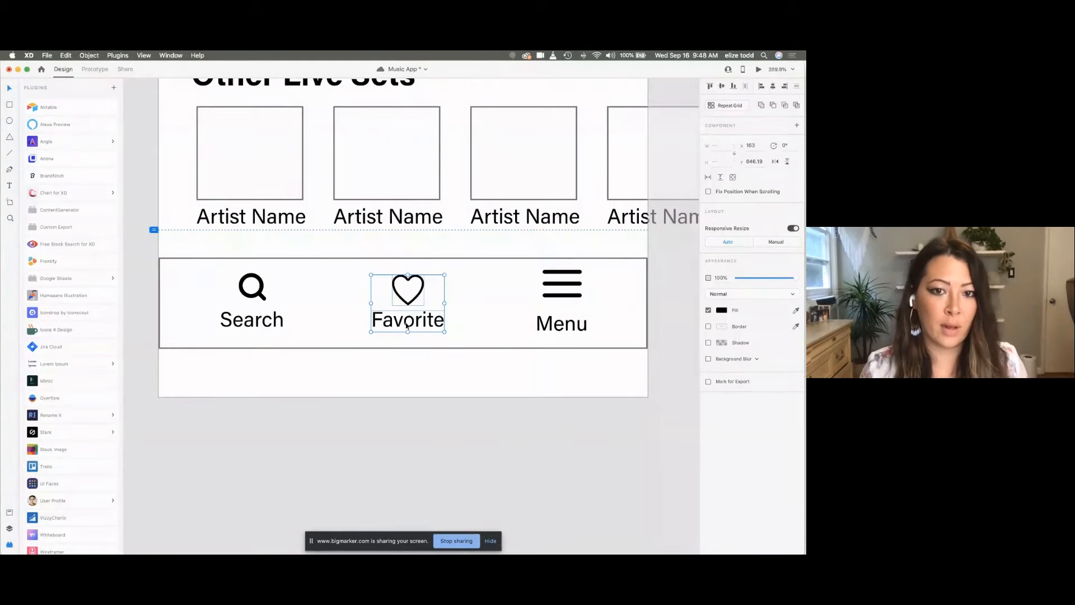
pyautogui.rightClick(411, 321)
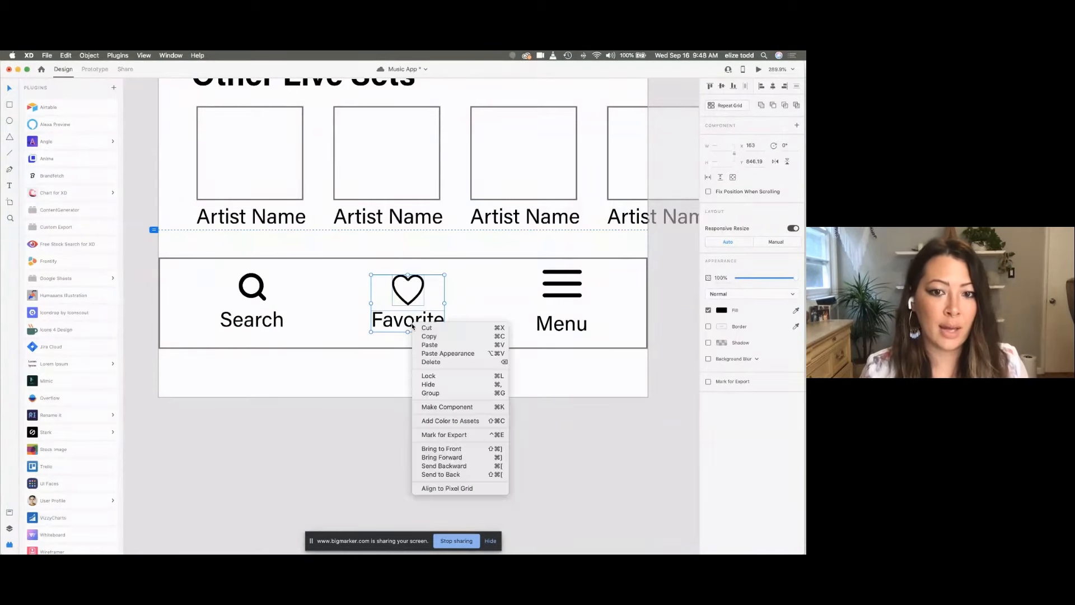
pyautogui.click(446, 394)
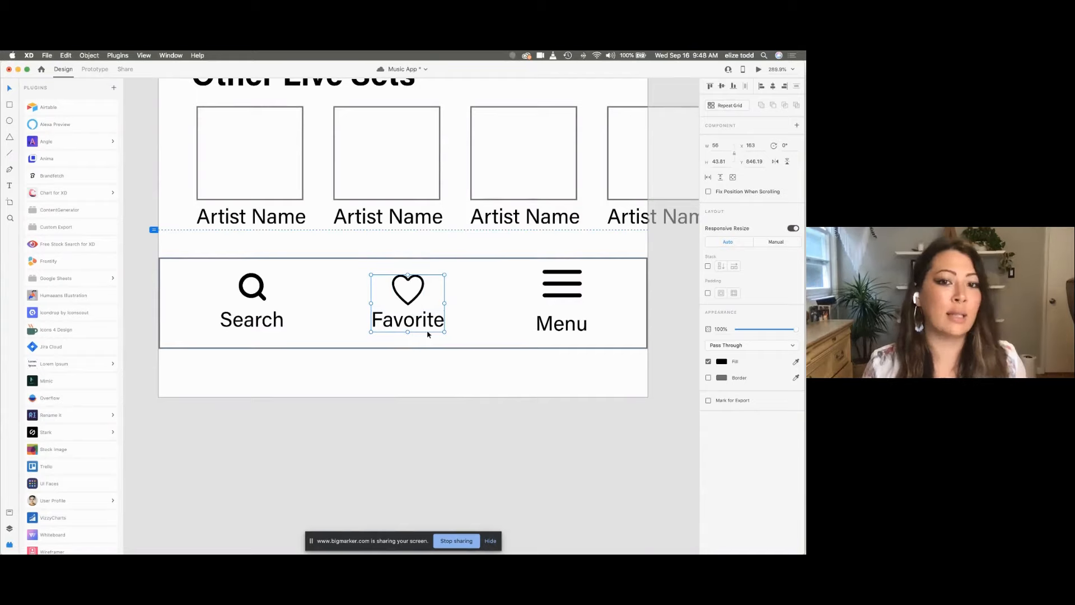
pyautogui.moveTo(412, 323); pyautogui.dragTo(385, 313)
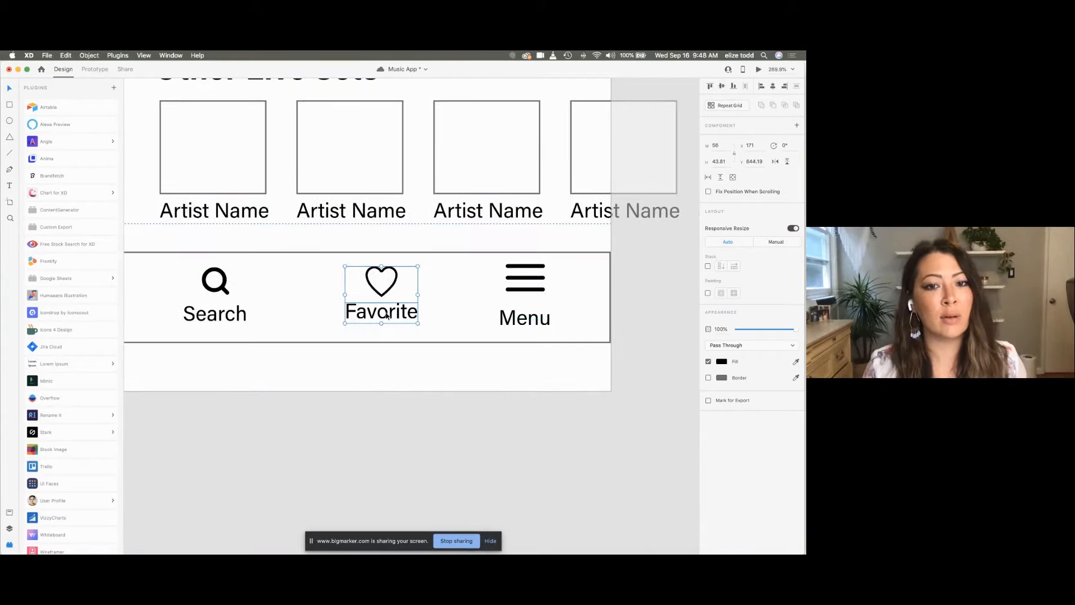
pyautogui.press('super+z')
# Step: Line the Menu label up with the other labels at about Y 674 and shrink the menu icon to about 23.6 by 15.7
pyautogui.moveTo(521, 319); pyautogui.dragTo(525, 315)
pyautogui.click(536, 292)
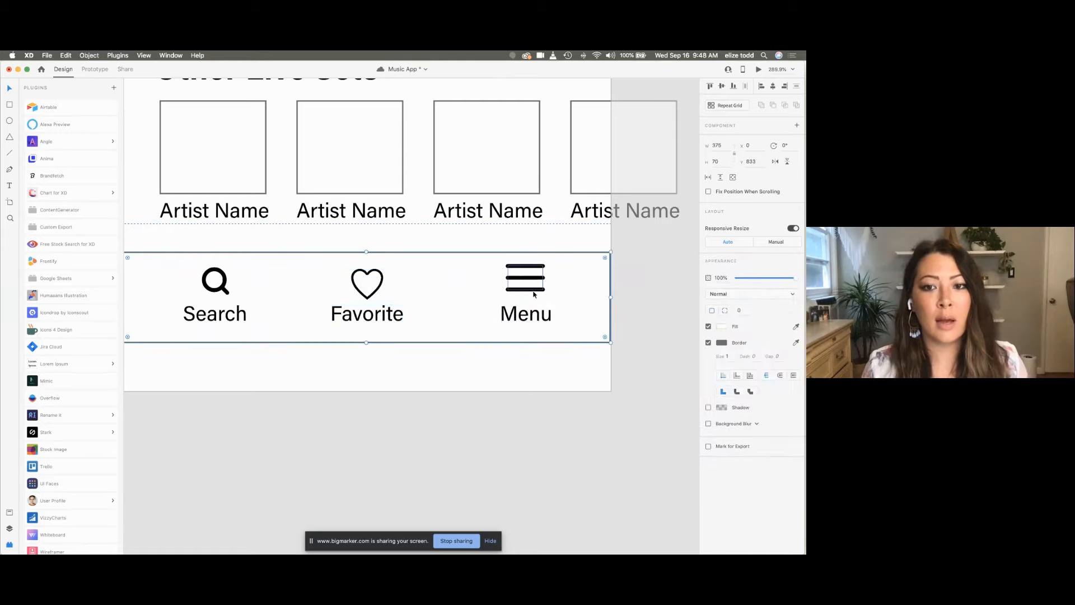
pyautogui.click(538, 290)
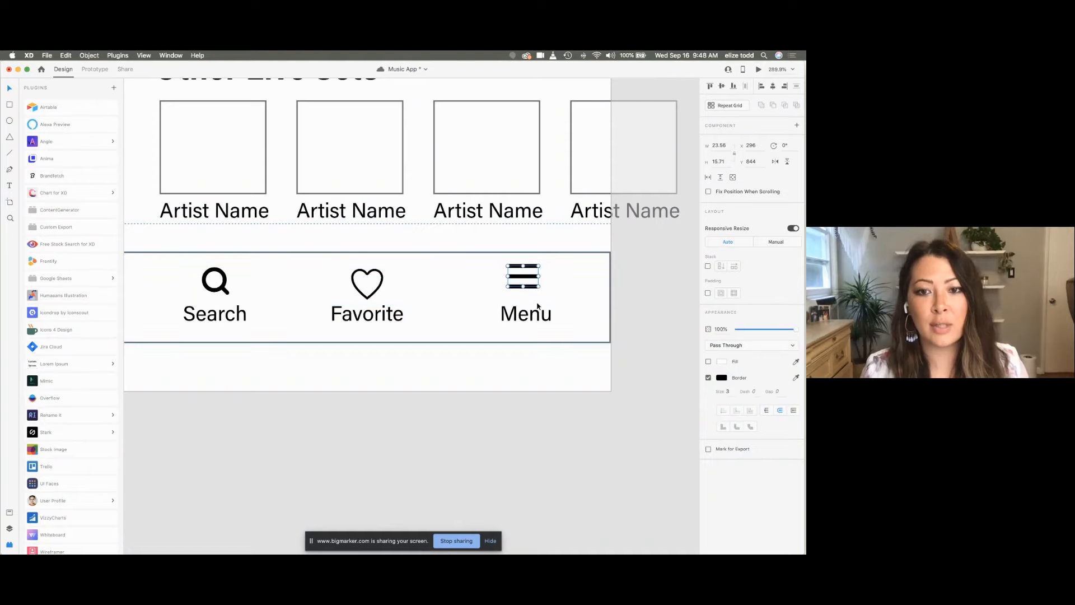
# Step: Centre the menu icon horizontally over the Menu label and lower the icon to about Y 649
pyautogui.keyDown('shift'); pyautogui.click(536, 309); pyautogui.keyUp('shift')
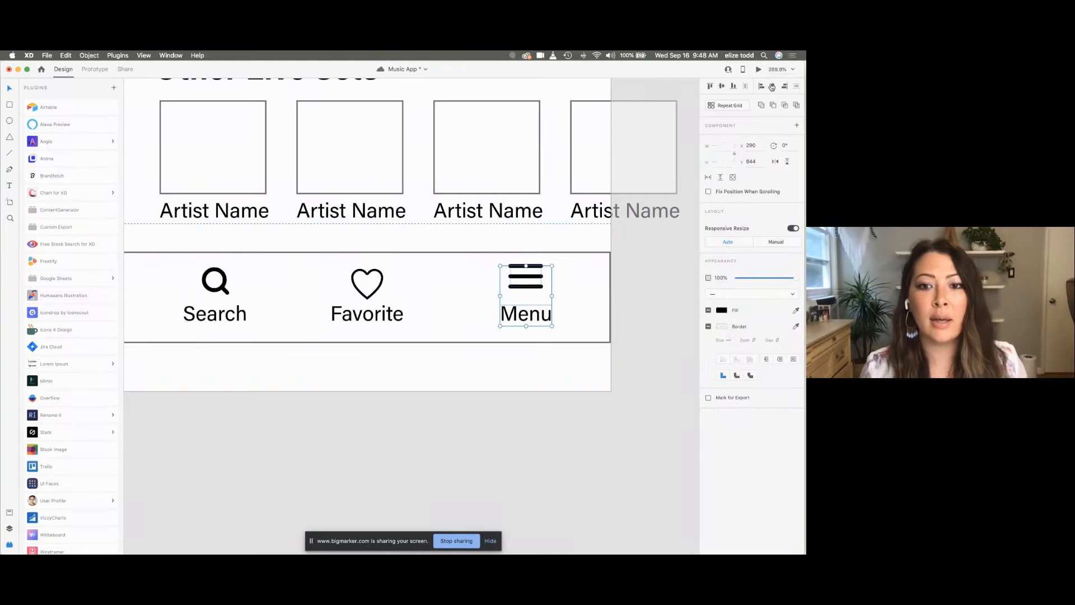
pyautogui.click(525, 353)
pyautogui.click(525, 315)
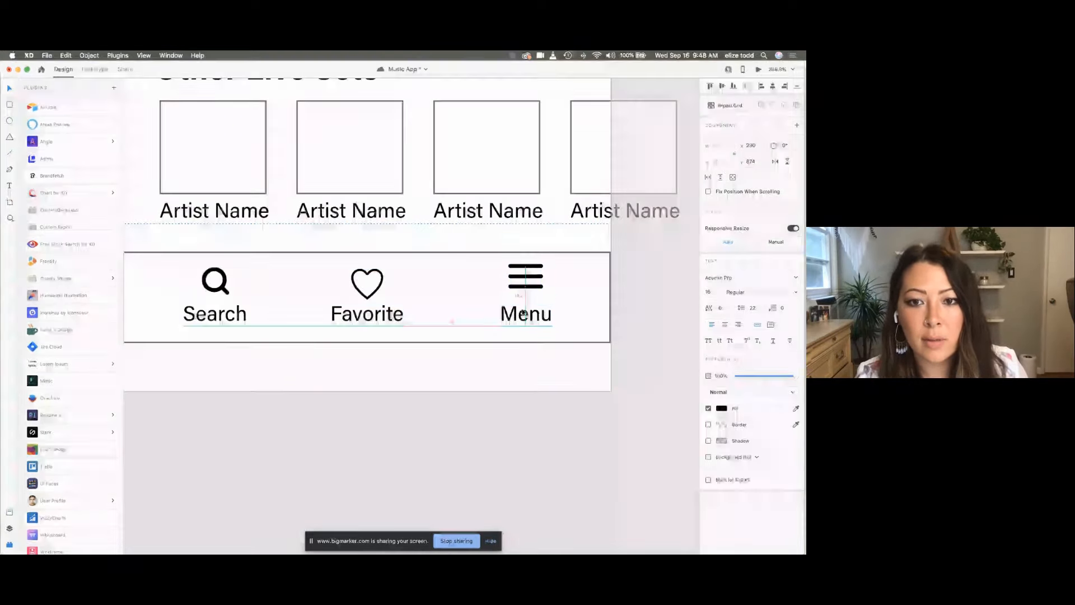
pyautogui.click(526, 289)
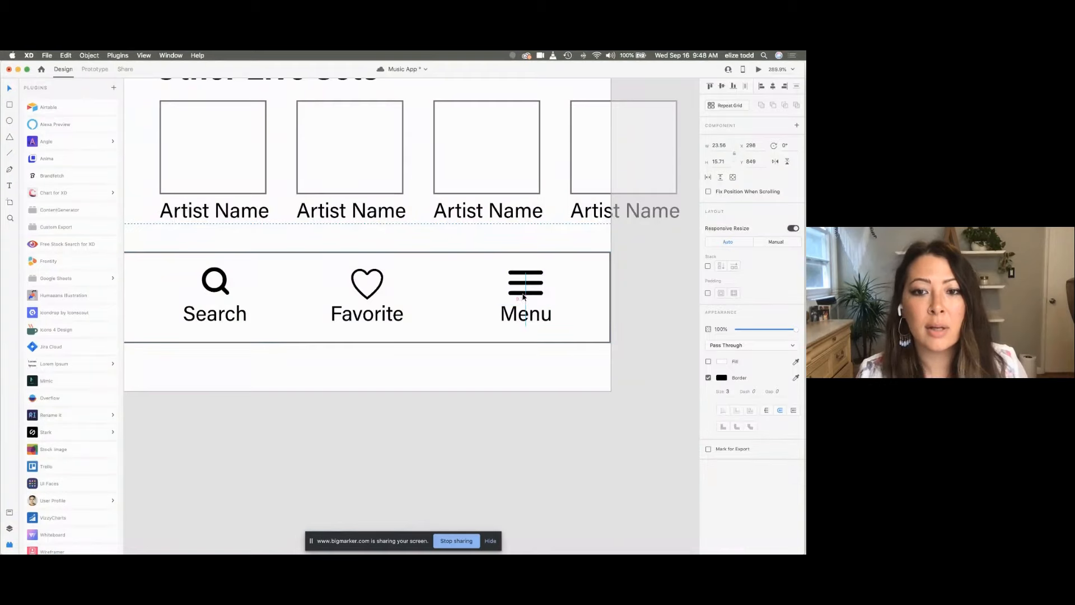
# Step: Group the menu icon with its Menu label
pyautogui.scroll(-3, 521, 314)
pyautogui.keyDown('shift'); pyautogui.click(520, 315); pyautogui.keyUp('shift')
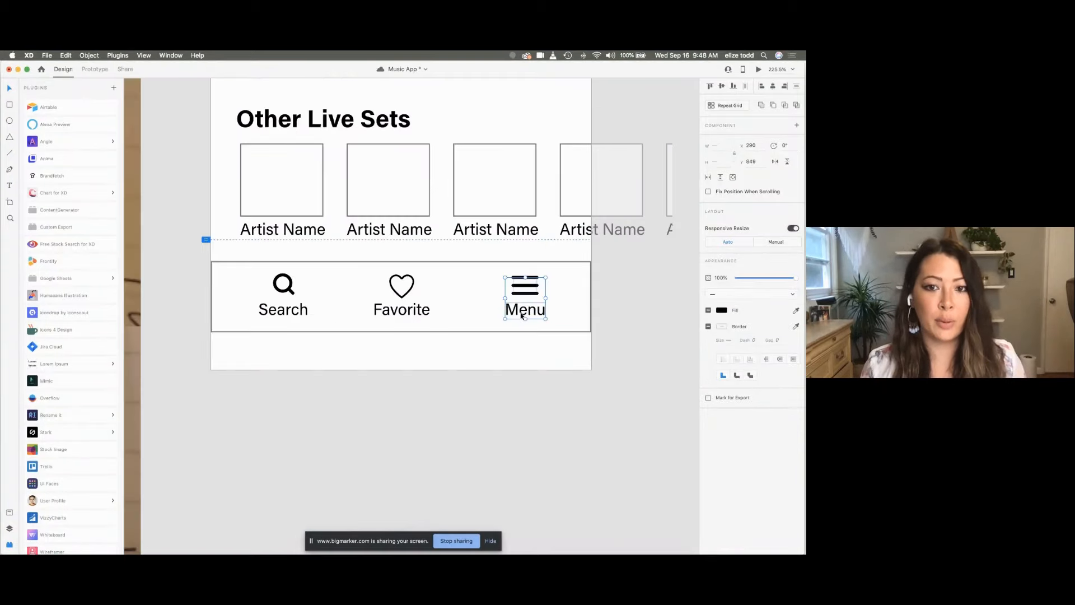
pyautogui.scroll(-3, 443, 303)
pyautogui.click(583, 354)
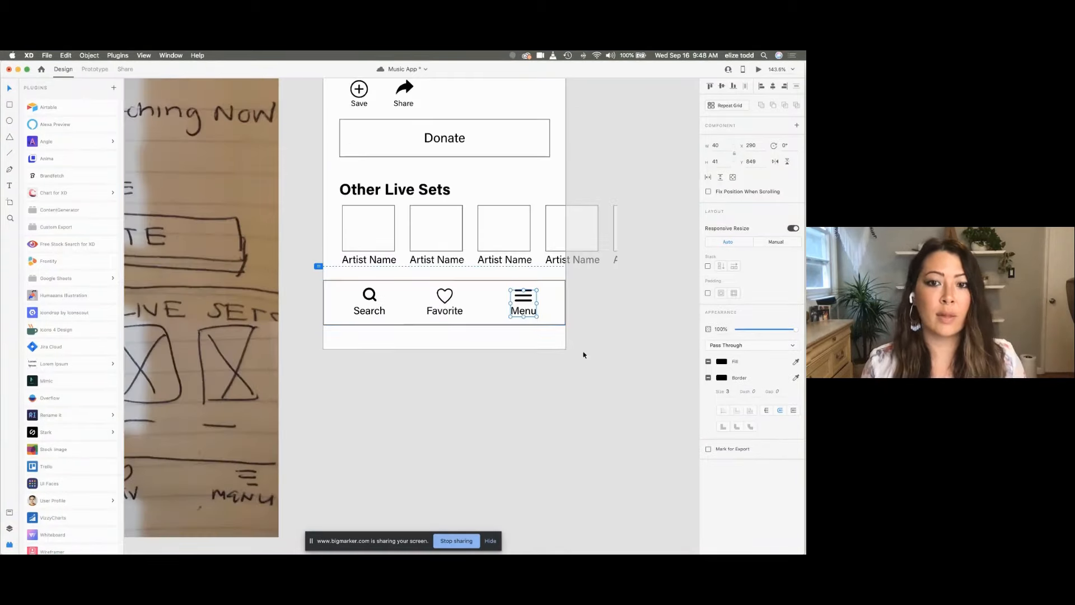
# Step: Group the bottom bar rectangle together with its Search, Favorite and Menu icon groups
pyautogui.scroll(-3, 581, 351)
pyautogui.moveTo(594, 351); pyautogui.dragTo(380, 302)
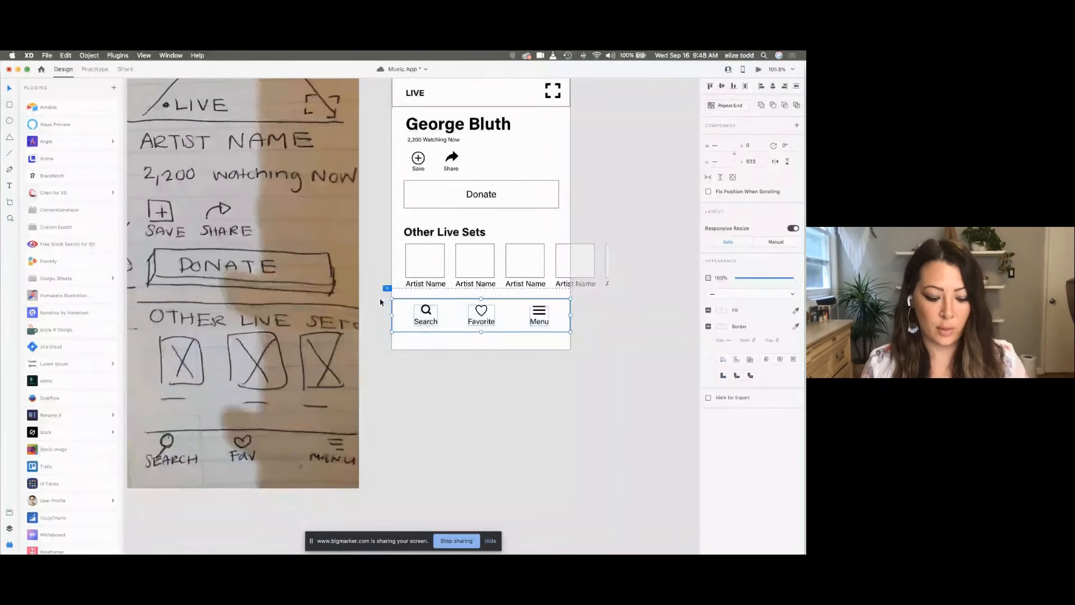
pyautogui.rightClick(494, 315)
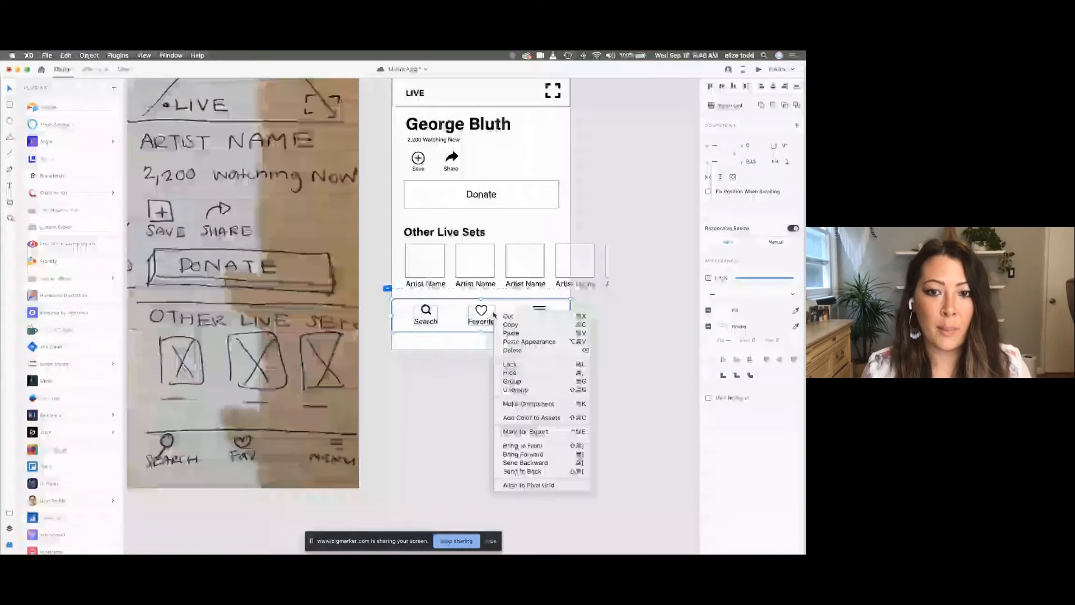
pyautogui.click(514, 379)
pyautogui.scroll(-3, 467, 335)
pyautogui.moveTo(469, 325); pyautogui.dragTo(473, 332)
pyautogui.scroll(-3, 470, 331)
pyautogui.click(541, 339)
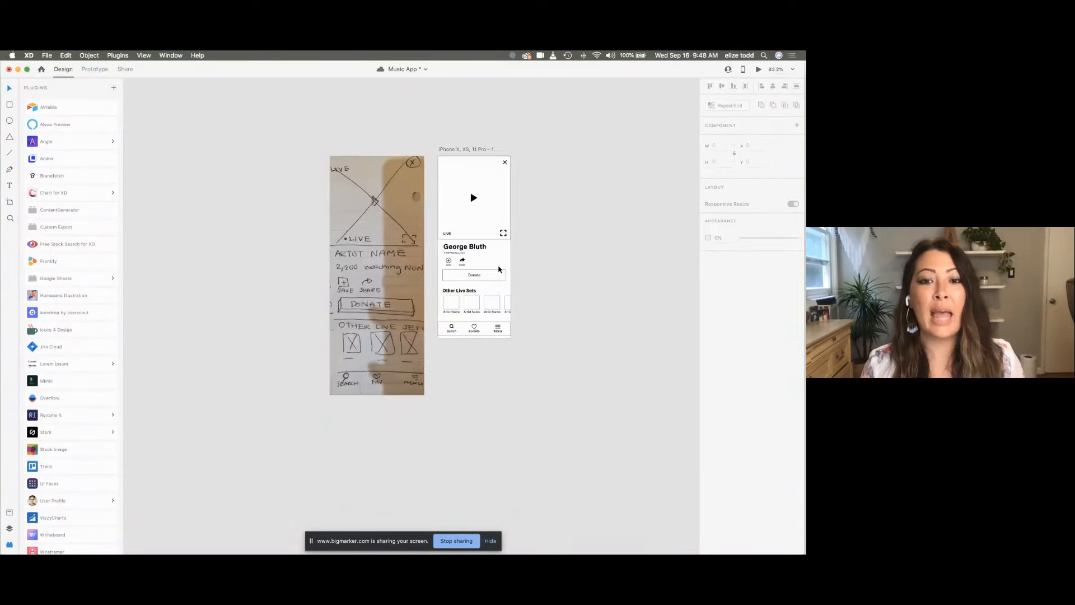
# Step: Show the document assets and look over the saved character styles and components
pyautogui.scroll(3, 491, 247)
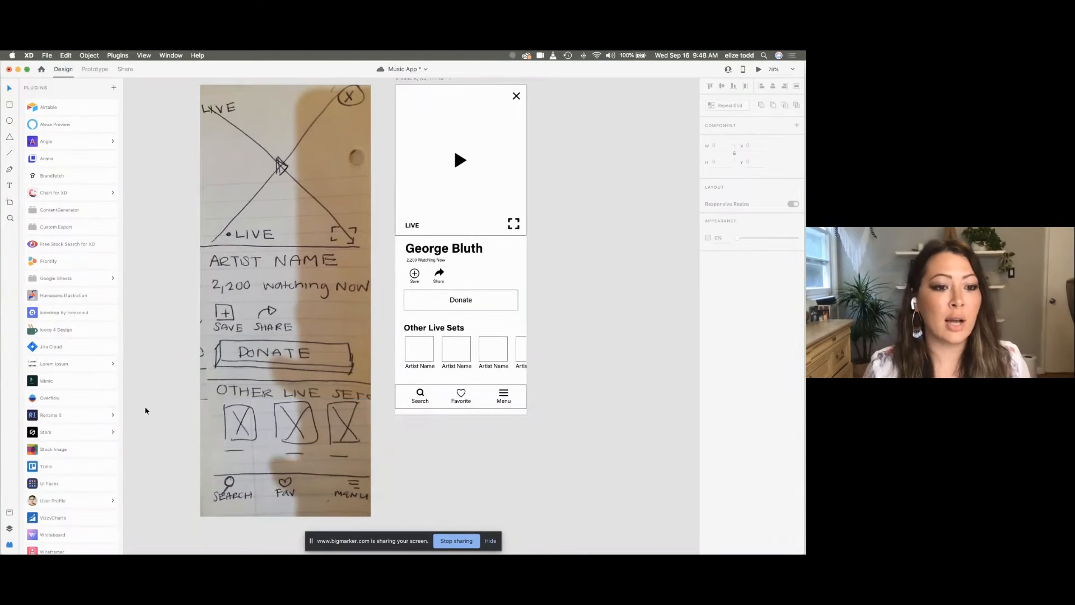
pyautogui.click(9, 512)
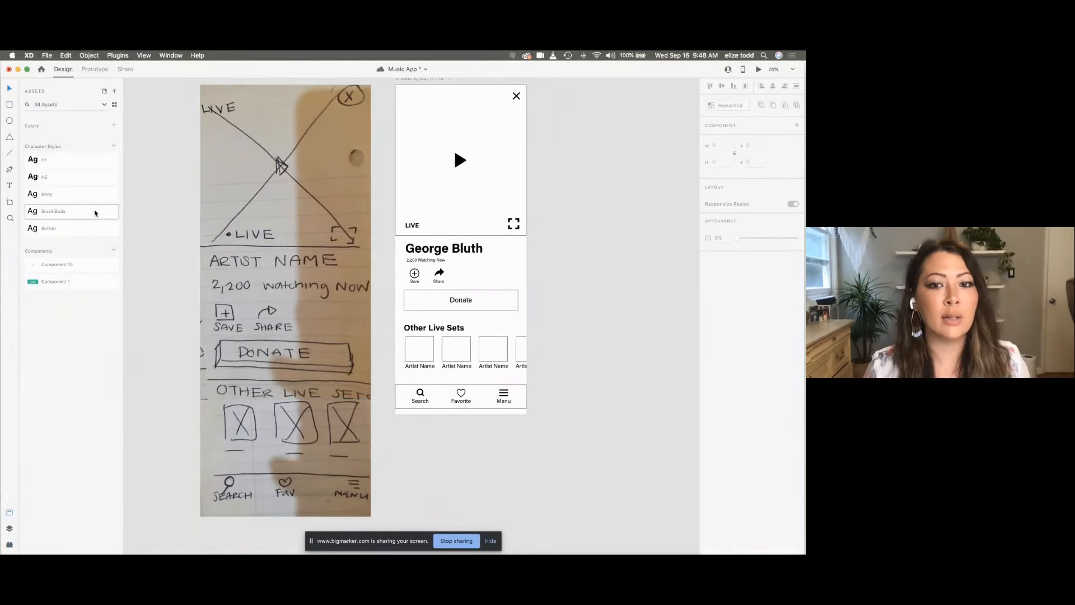
pyautogui.hscroll(5, 495, 305)
pyautogui.scroll(-3, 481, 287)
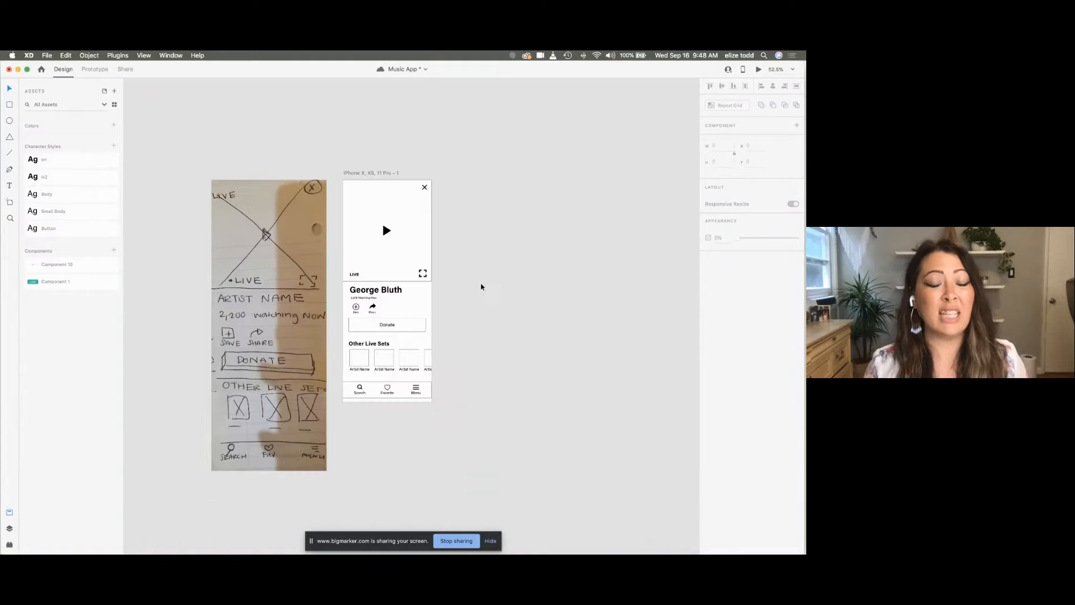
pyautogui.scroll(2, 477, 276)
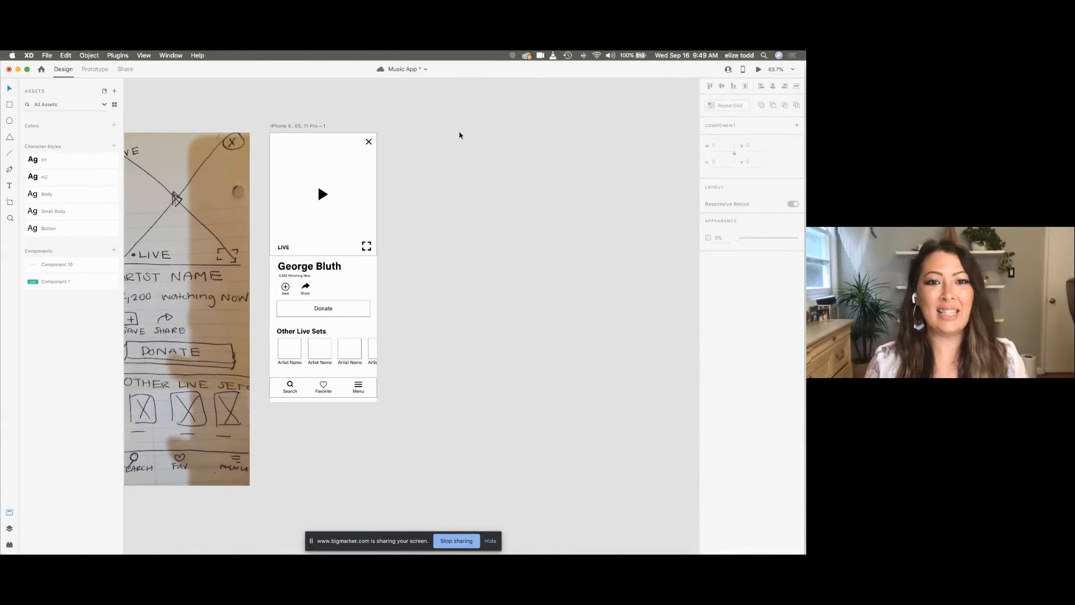
# Step: Duplicate the finished iPhone X wireframe artboard to make a second copy beside the original
pyautogui.scroll(-2, 460, 134)
pyautogui.click(339, 118)
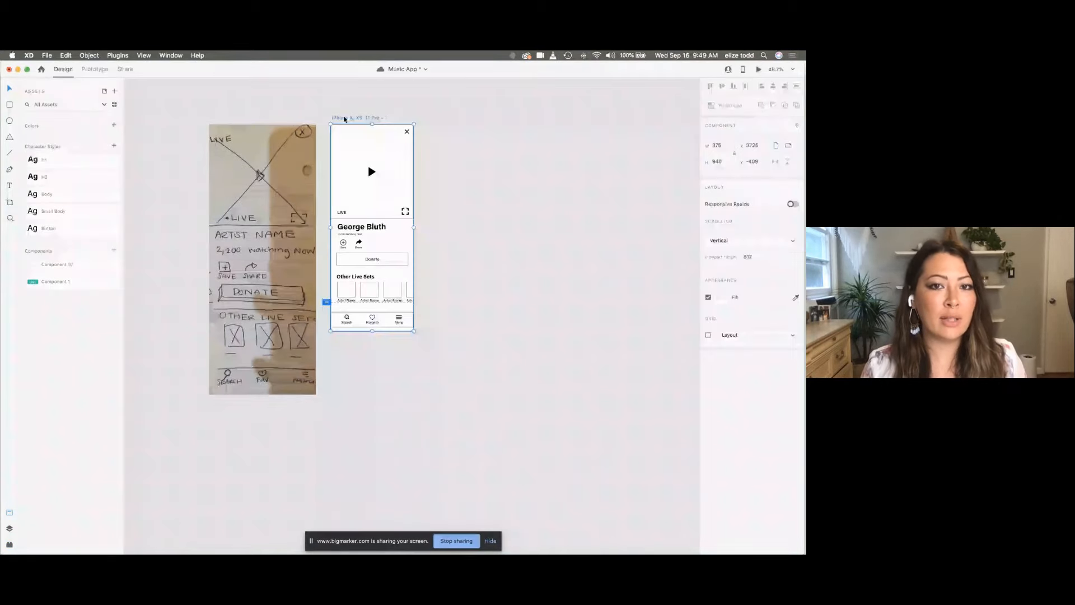
pyautogui.scroll(3, 344, 119)
pyautogui.scroll(-2, 349, 128)
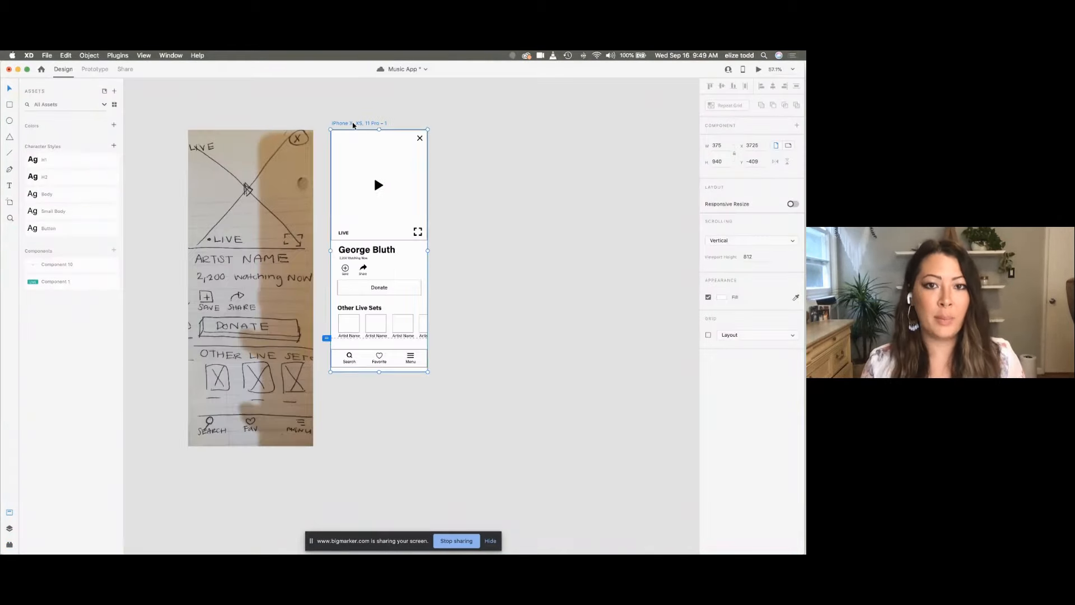
pyautogui.press('super+d')
pyautogui.scroll(2, 480, 238)
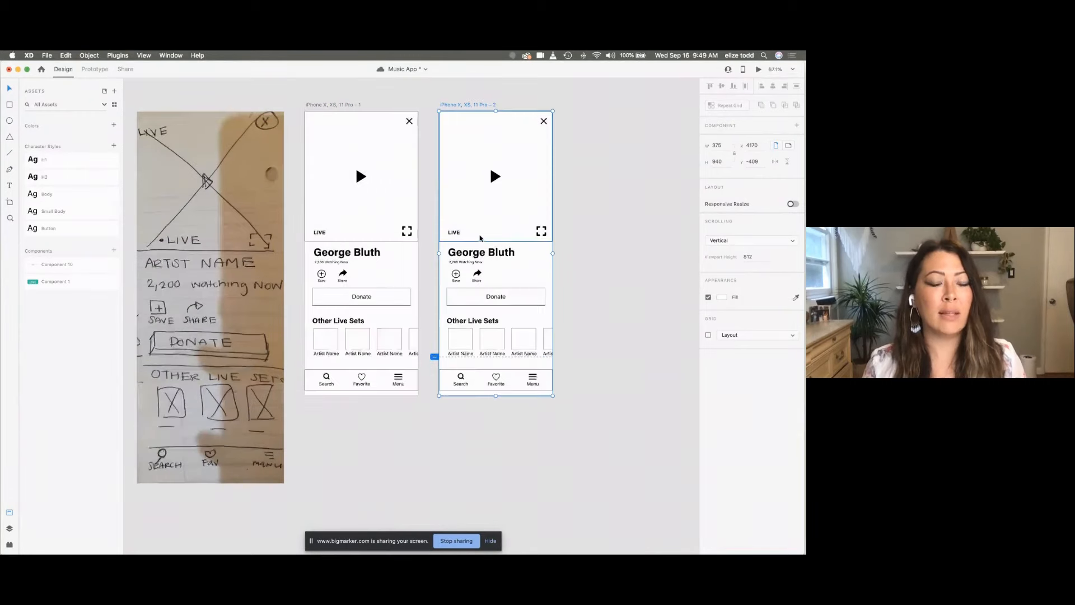
pyautogui.scroll(3, 480, 238)
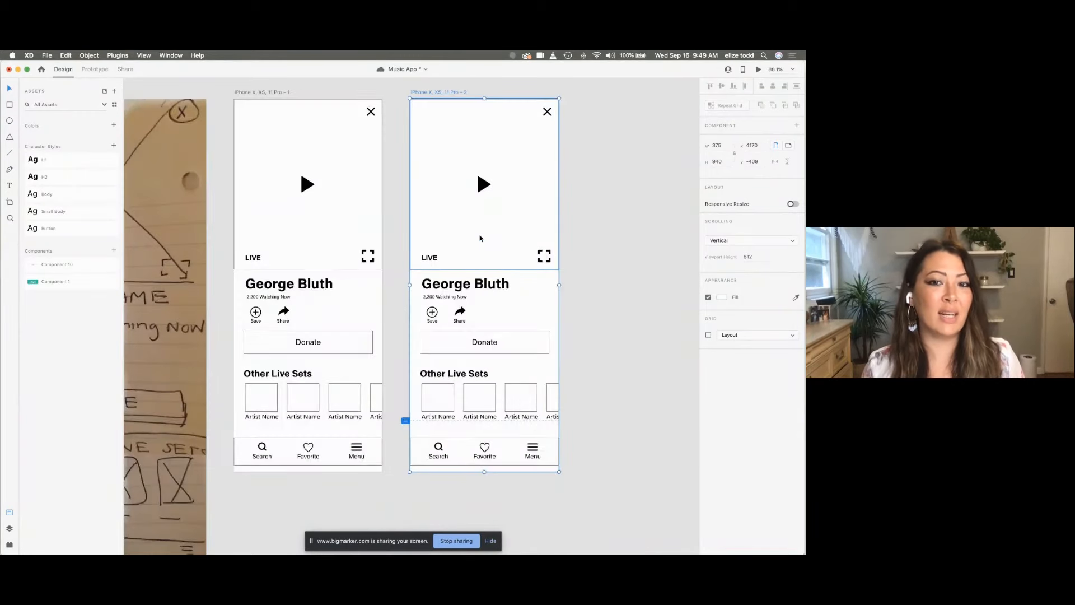
pyautogui.scroll(3, 480, 238)
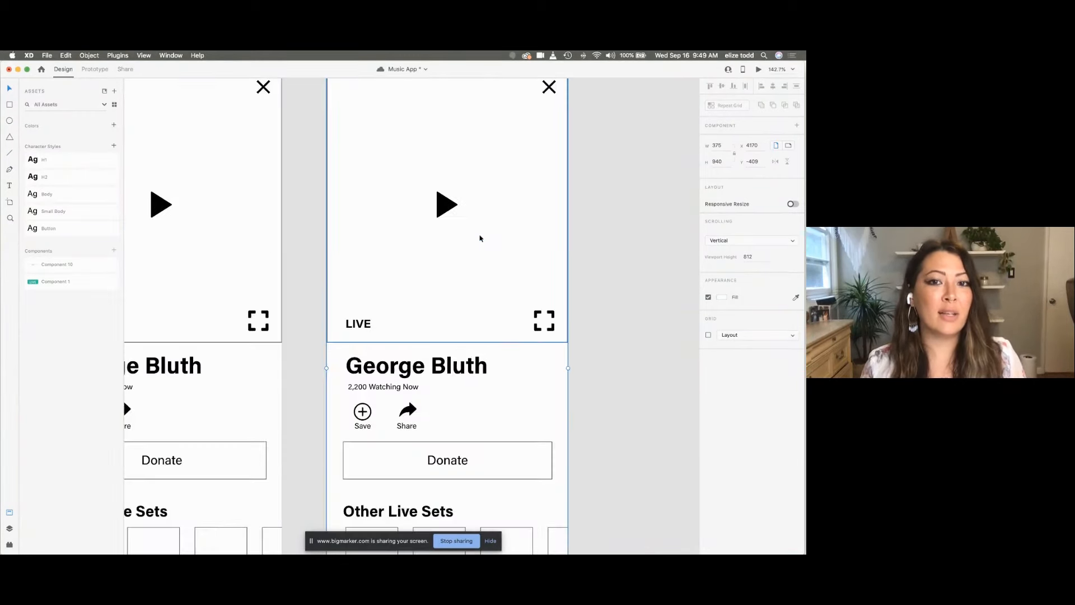
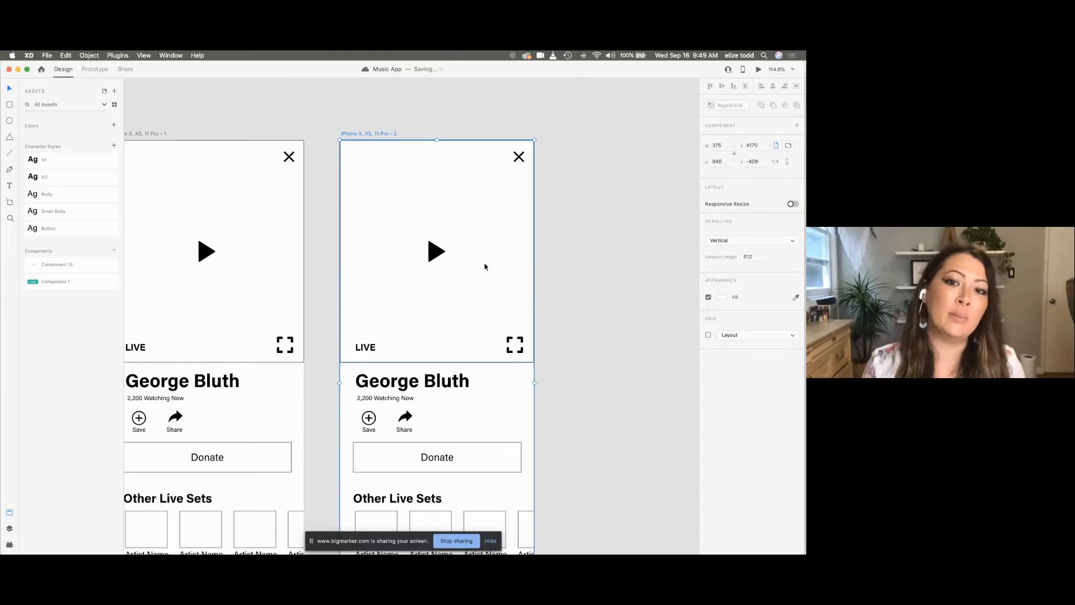
pyautogui.scroll(-1, 485, 266)
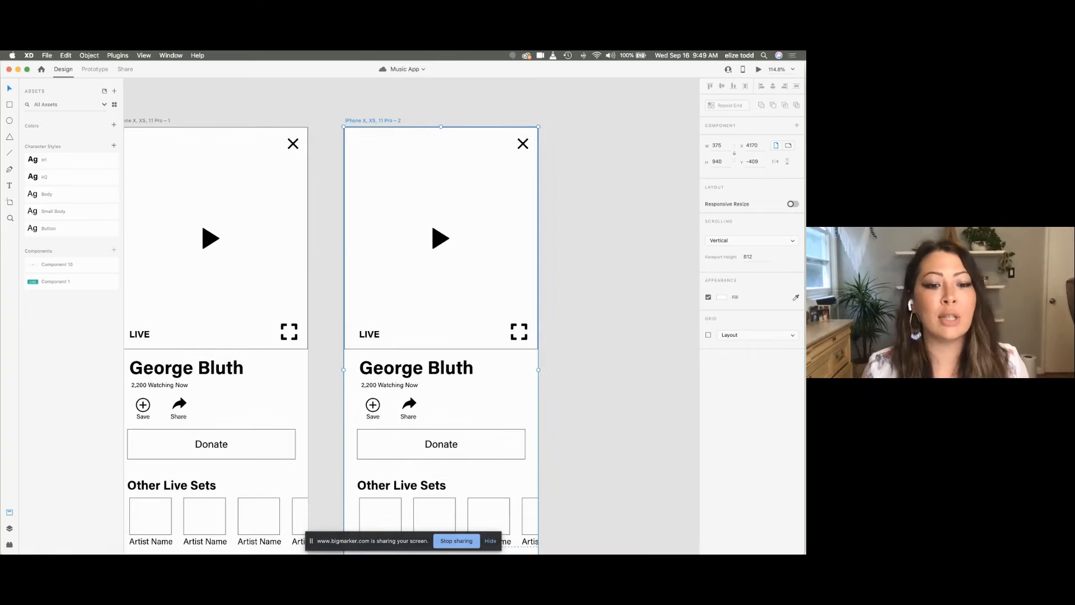
# Step: Try filling the second artboard's video placeholder with the first band photo from the Google Images results in Chrome, and undo it
pyautogui.moveTo(177, 546)
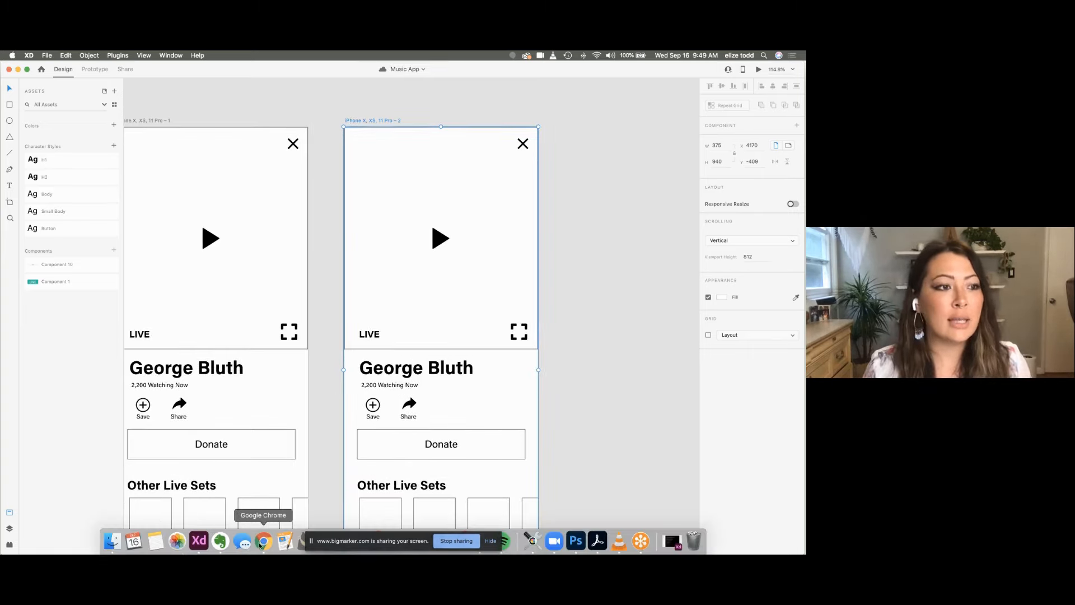
pyautogui.moveTo(269, 539)
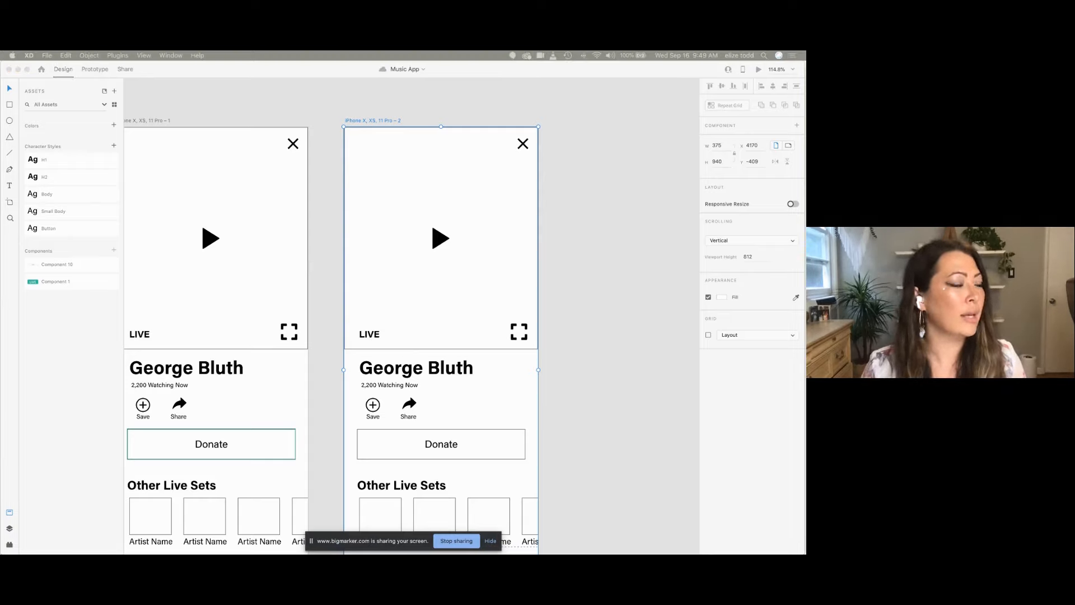
pyautogui.moveTo(0, 196); pyautogui.dragTo(804, 69)
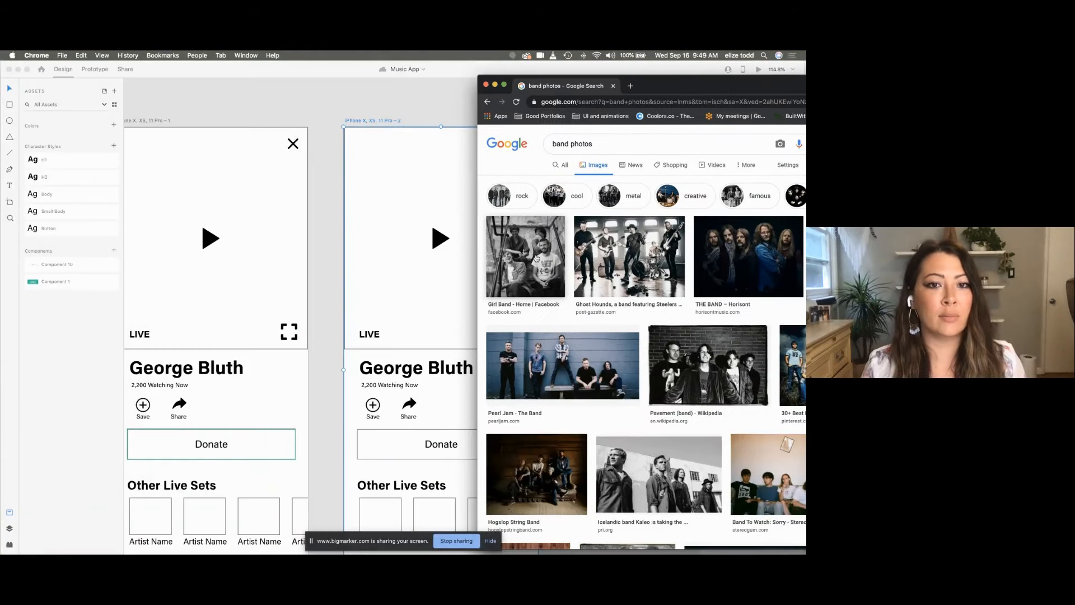
pyautogui.moveTo(536, 258); pyautogui.dragTo(431, 198)
pyautogui.scroll(-3, 293, 158)
pyautogui.click(346, 115)
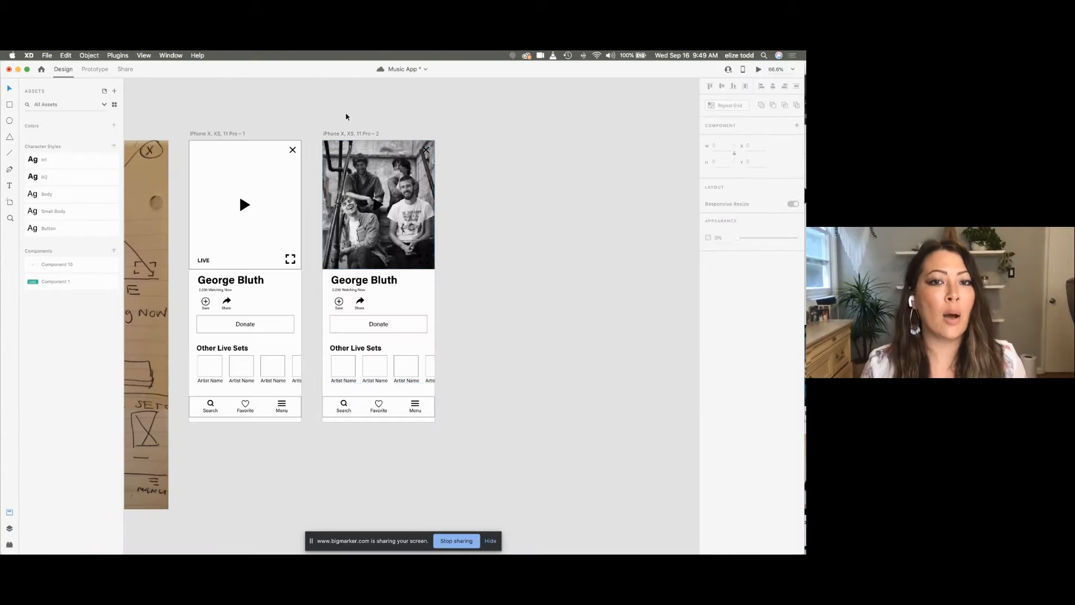
pyautogui.hotkey('ctrl', 'z')
# Step: Select the video placeholder rectangle on the second artboard and open the Free Stock Search for XD plugin
pyautogui.scroll(3, 344, 173)
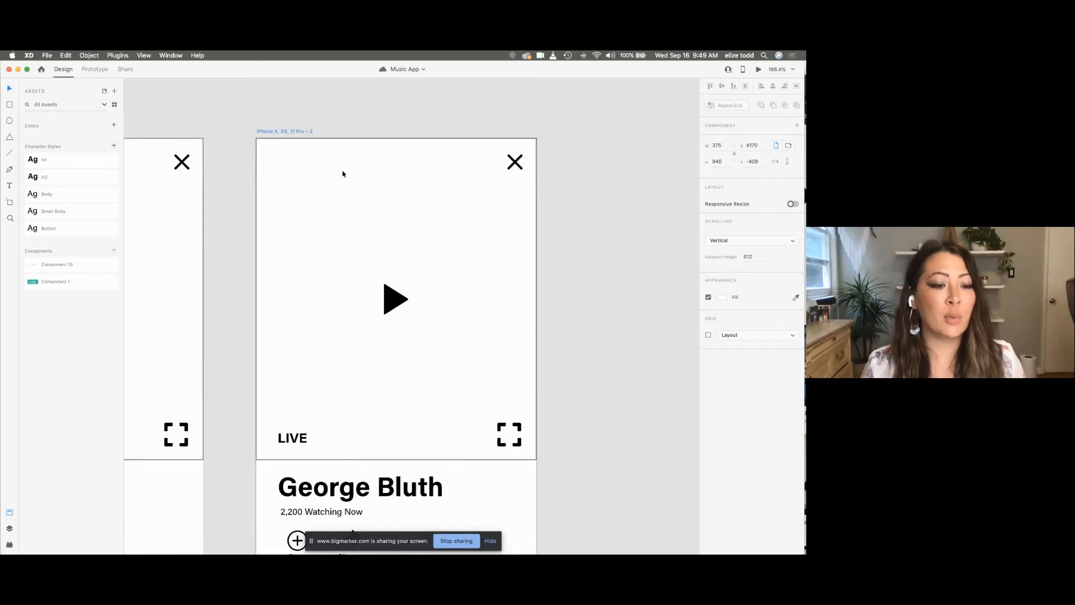
pyautogui.click(343, 173)
pyautogui.click(10, 544)
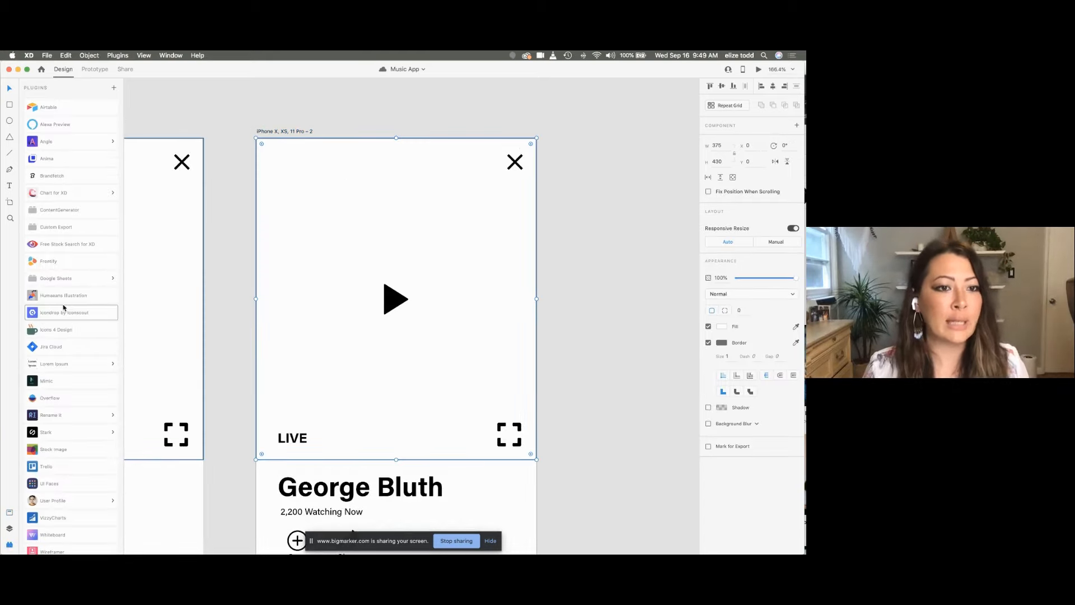
pyautogui.click(62, 246)
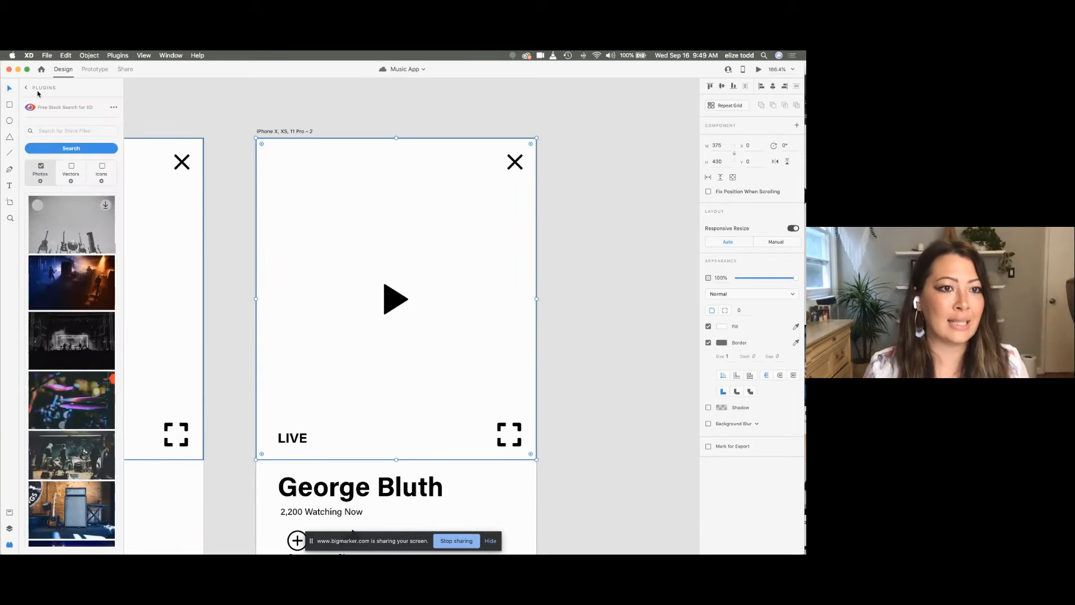
# Step: Review the plugin's photo sources and default download size, keeping Unsplash, Pixabay, Pexels and Adobe Stock enabled
pyautogui.click(41, 182)
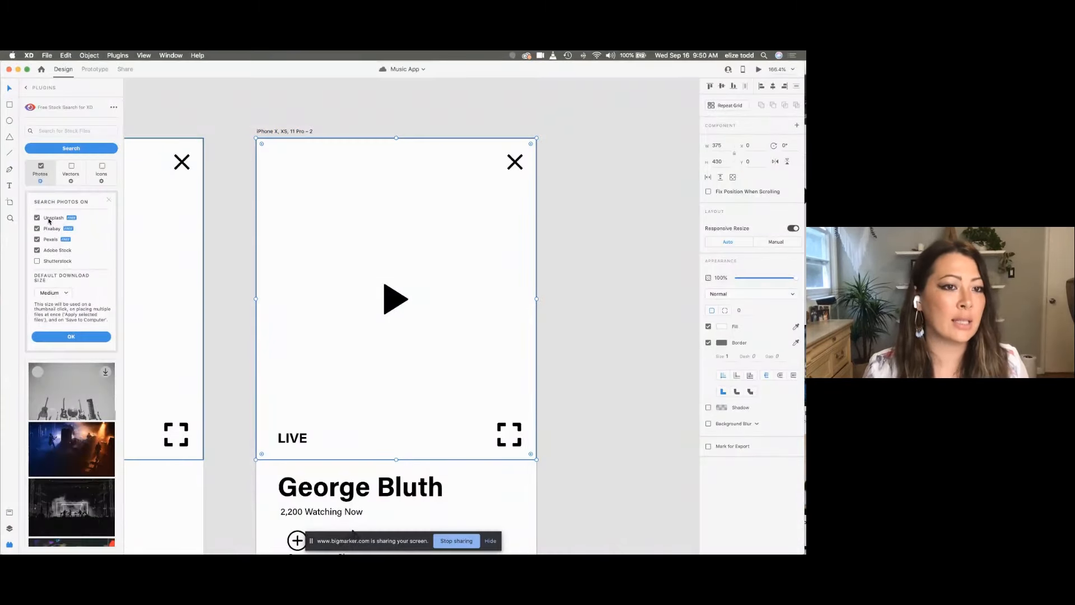
pyautogui.click(37, 239)
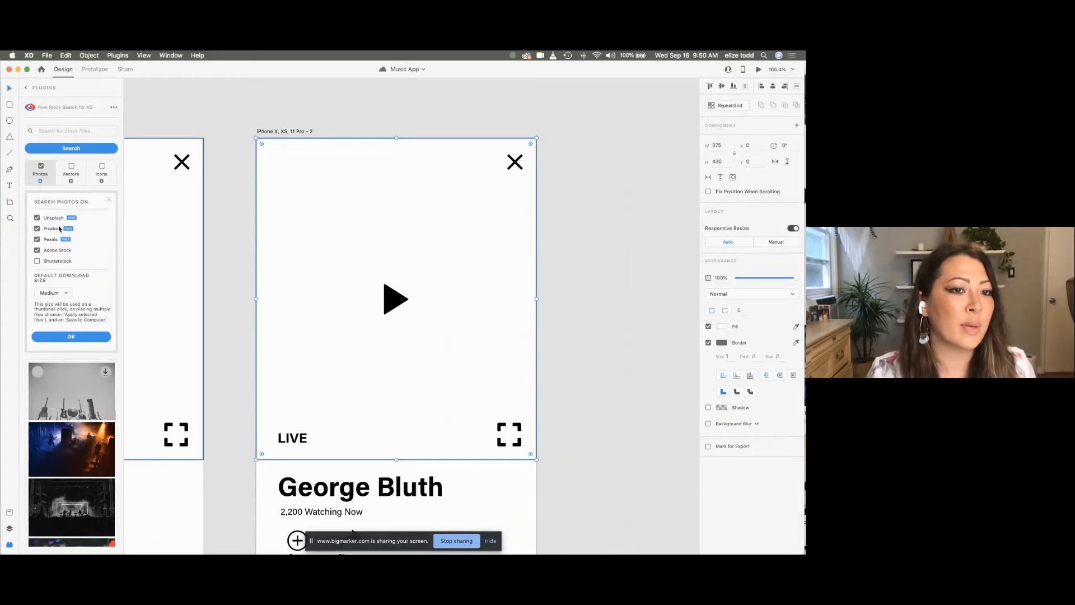
pyautogui.click(64, 334)
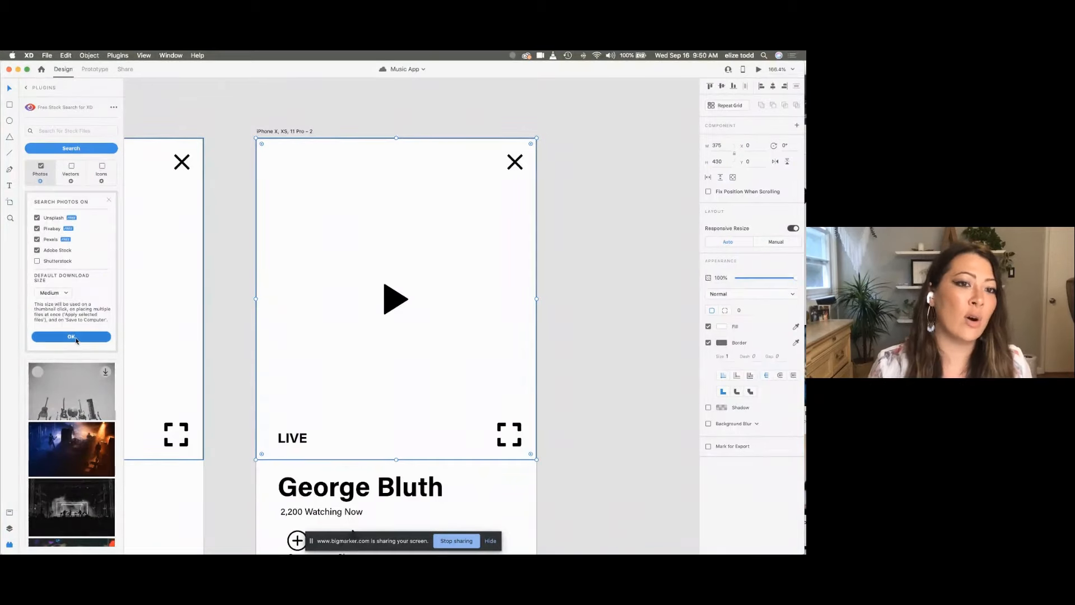
# Step: Search the stock photos for "live music"
pyautogui.scroll(-3, 414, 292)
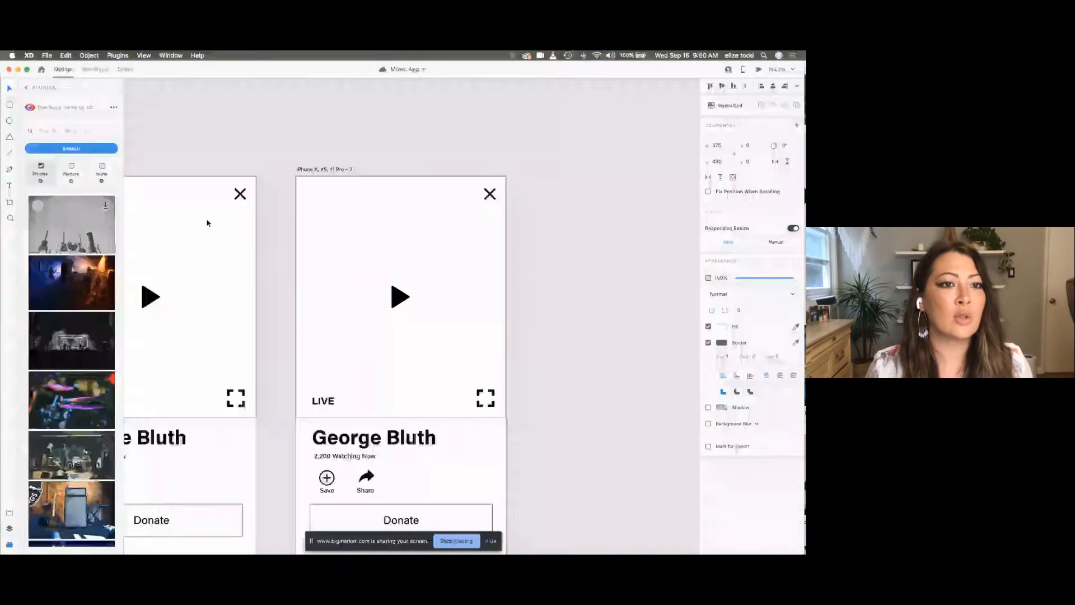
pyautogui.click(64, 131)
pyautogui.write('live music')
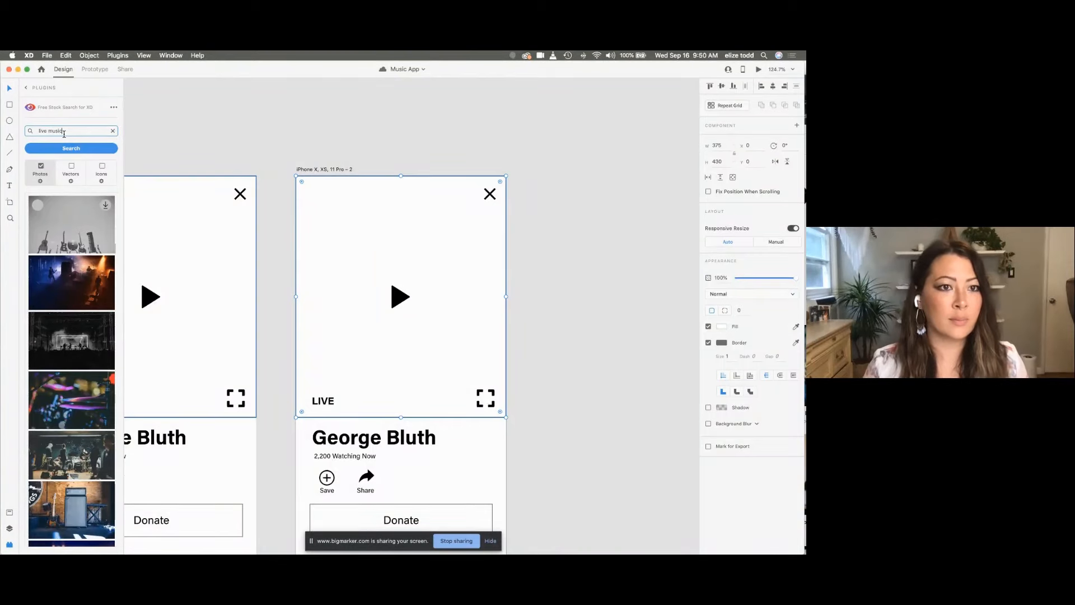
pyautogui.press('Return')
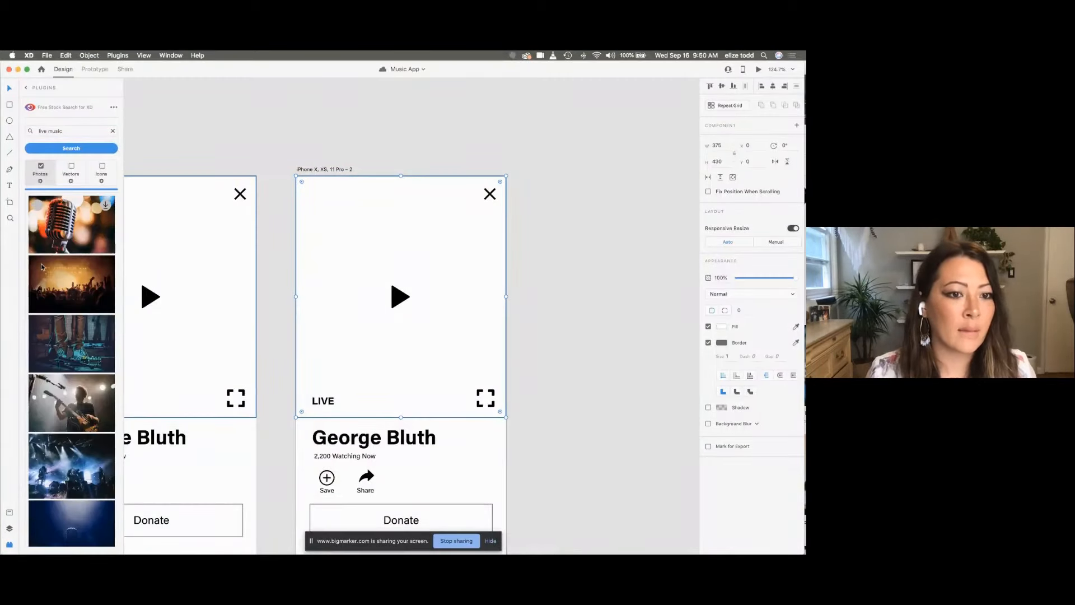
# Step: Fill the second artboard's video placeholder with the stock photo of the guitarist playing beside a microphone
pyautogui.scroll(-2, 66, 369)
pyautogui.scroll(-3, 67, 375)
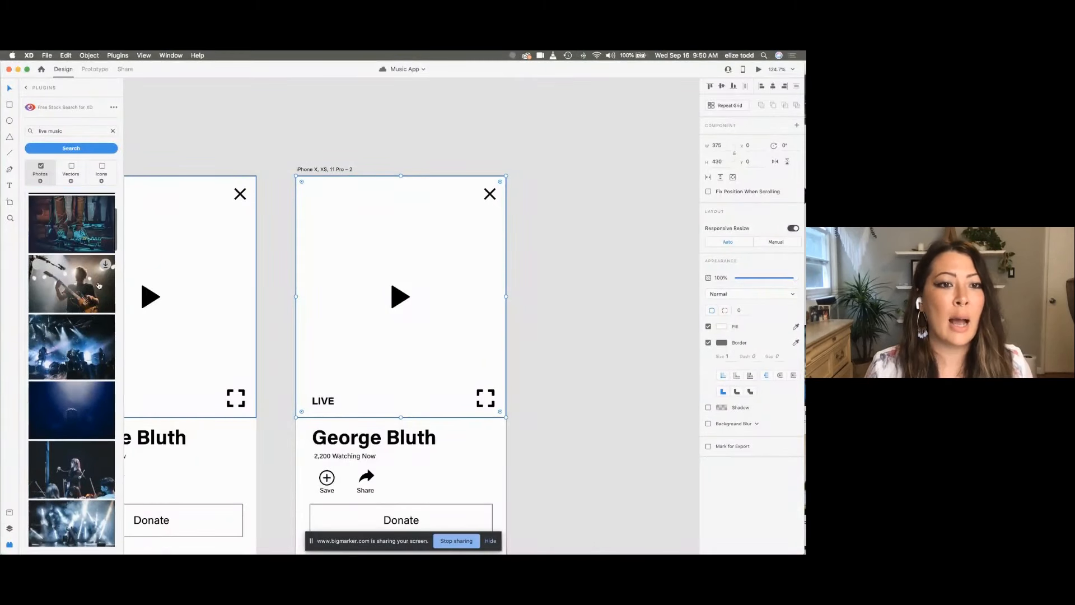
pyautogui.click(38, 263)
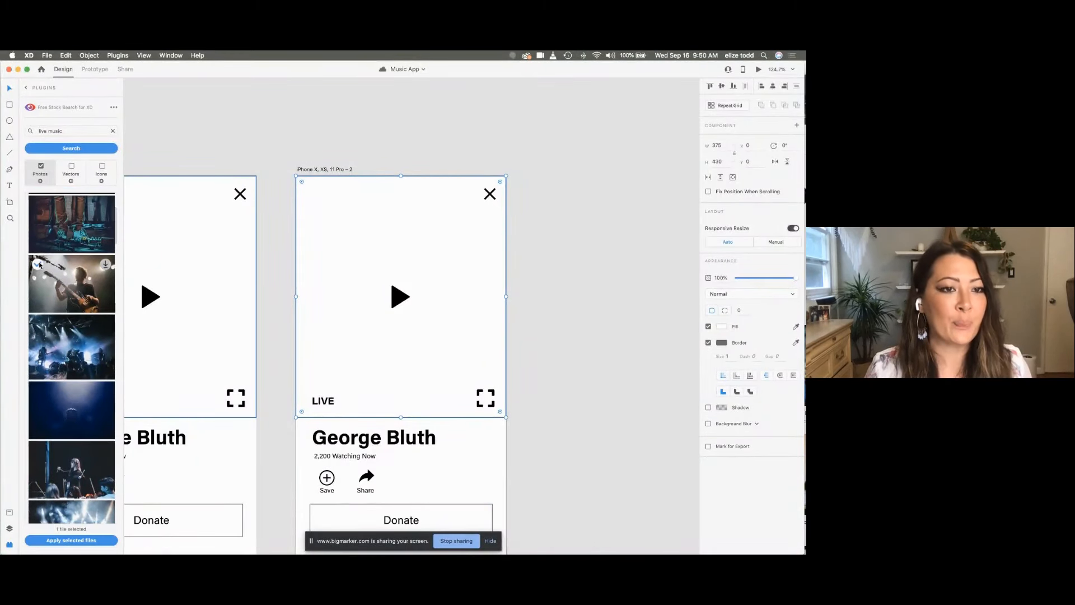
pyautogui.click(62, 540)
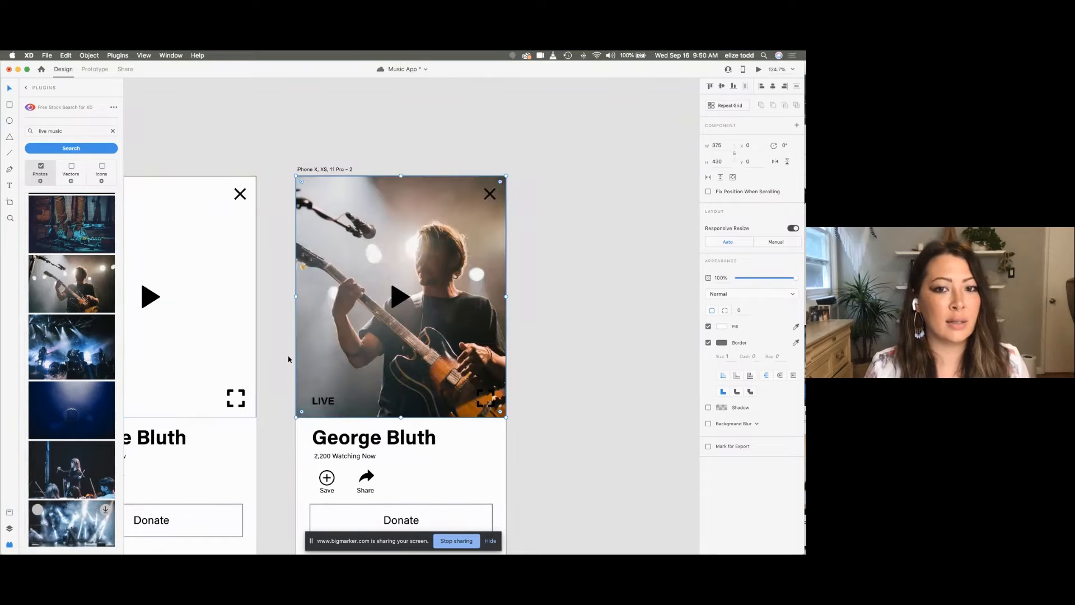
pyautogui.click(270, 359)
pyautogui.scroll(-2, 270, 359)
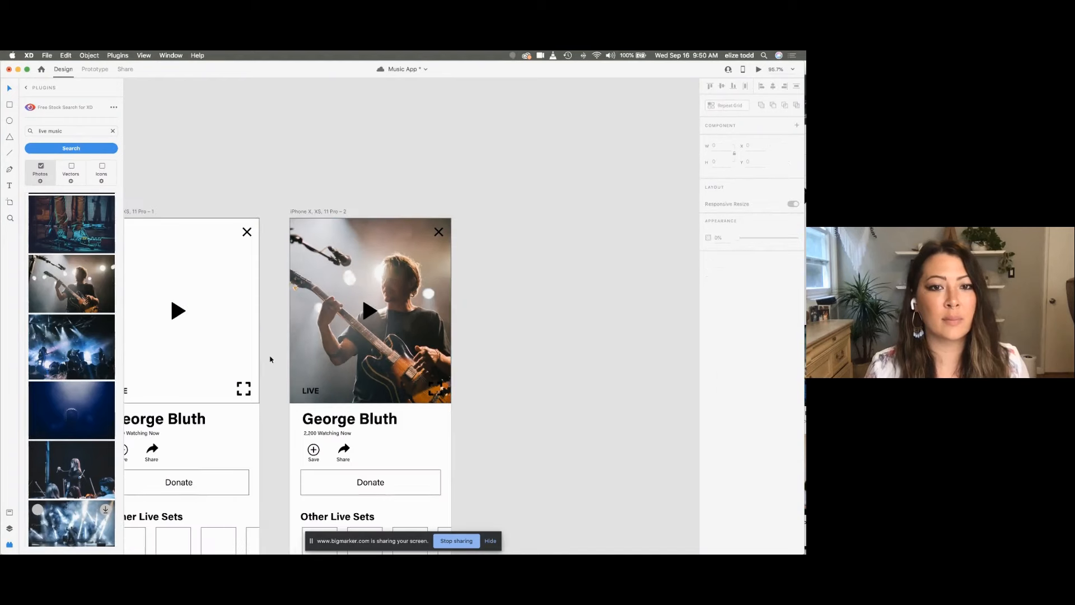
# Step: Remove the border from the photo-filled video rectangle on the second artboard
pyautogui.scroll(3, 344, 325)
pyautogui.click(342, 322)
pyautogui.scroll(-1, 302, 319)
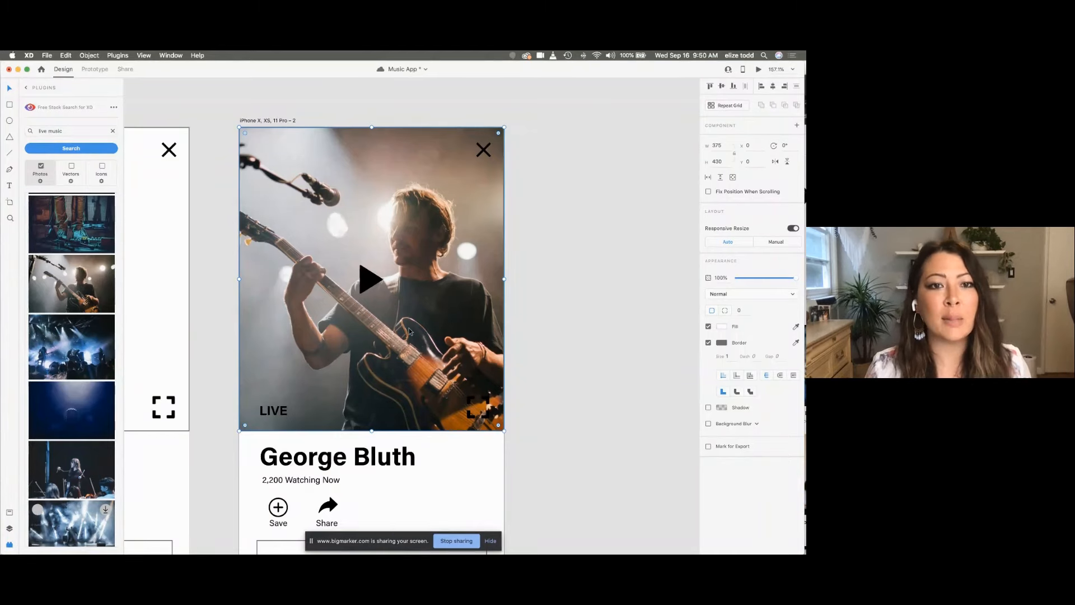
pyautogui.click(708, 343)
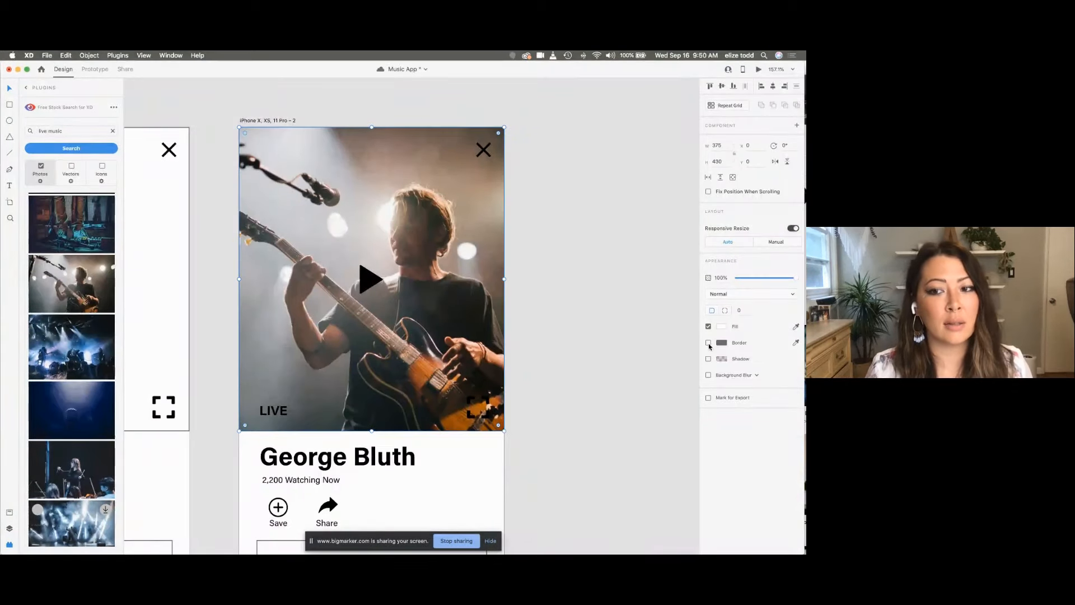
pyautogui.click(614, 320)
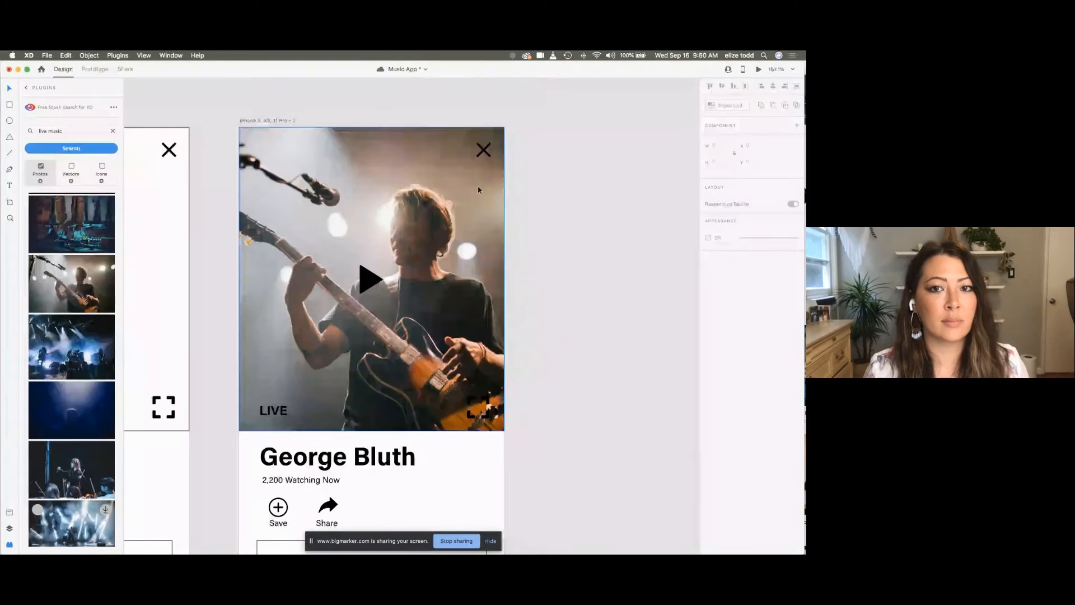
pyautogui.scroll(-5, 485, 149)
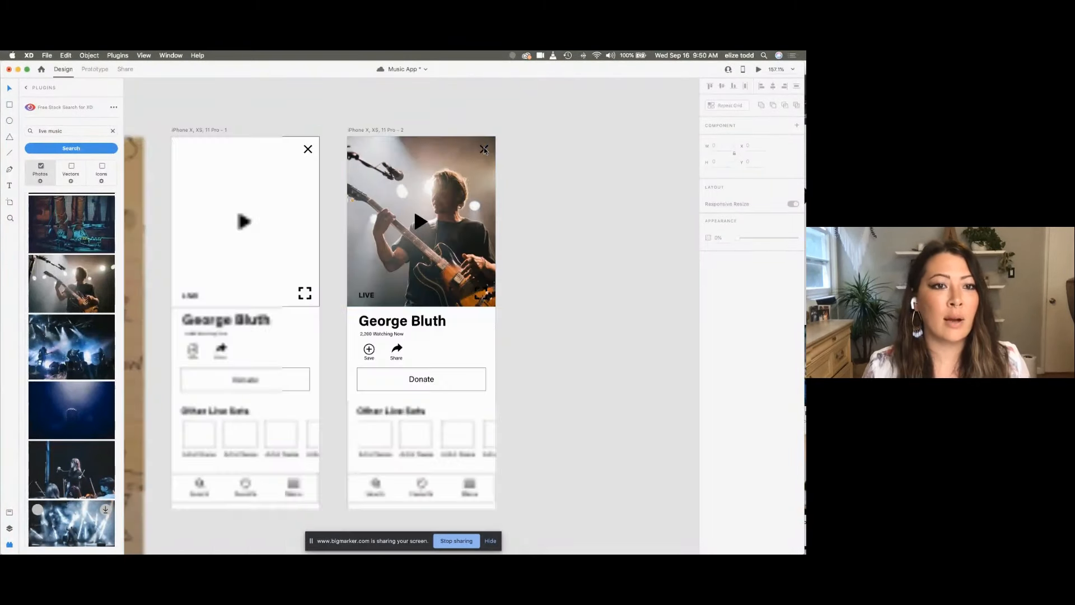
# Step: Leave the stock photo plugin and show the document's assets with its colors, character styles and components
pyautogui.hscroll(-3, 348, 209)
pyautogui.scroll(-2, 347, 209)
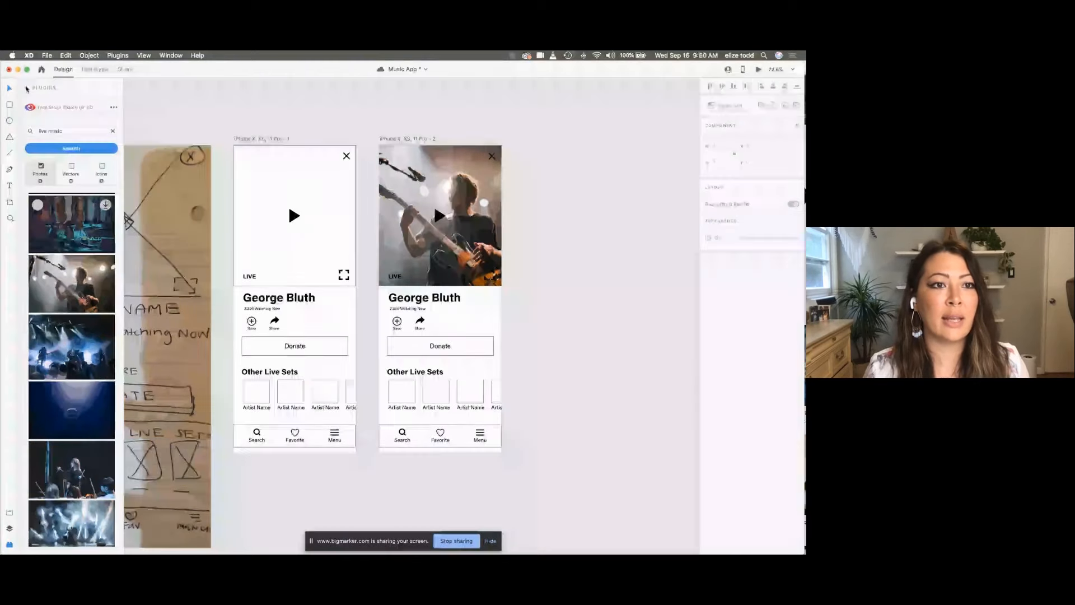
pyautogui.click(26, 88)
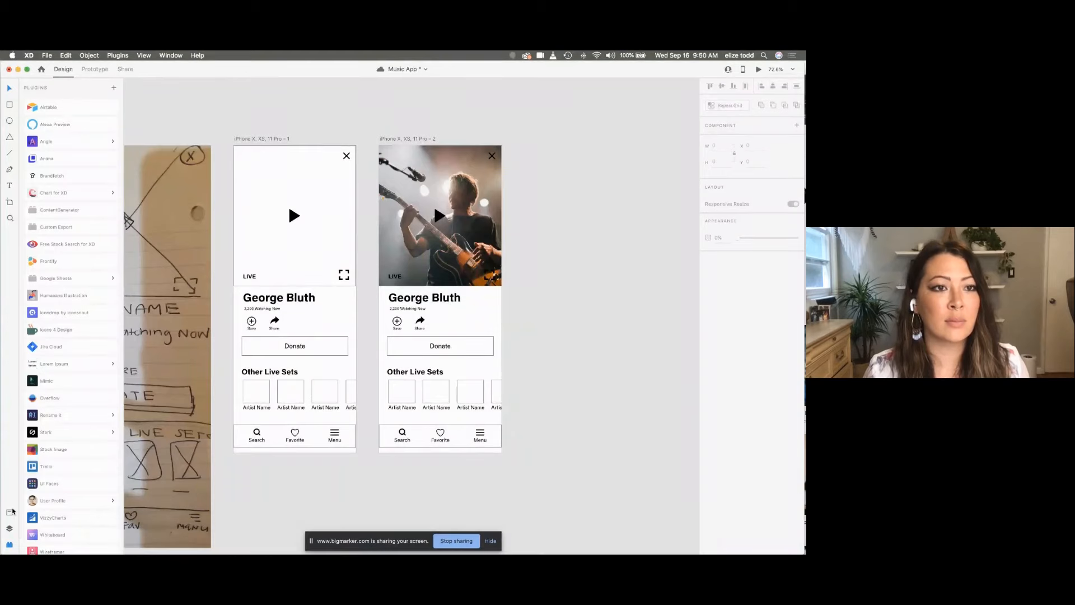
pyautogui.click(10, 512)
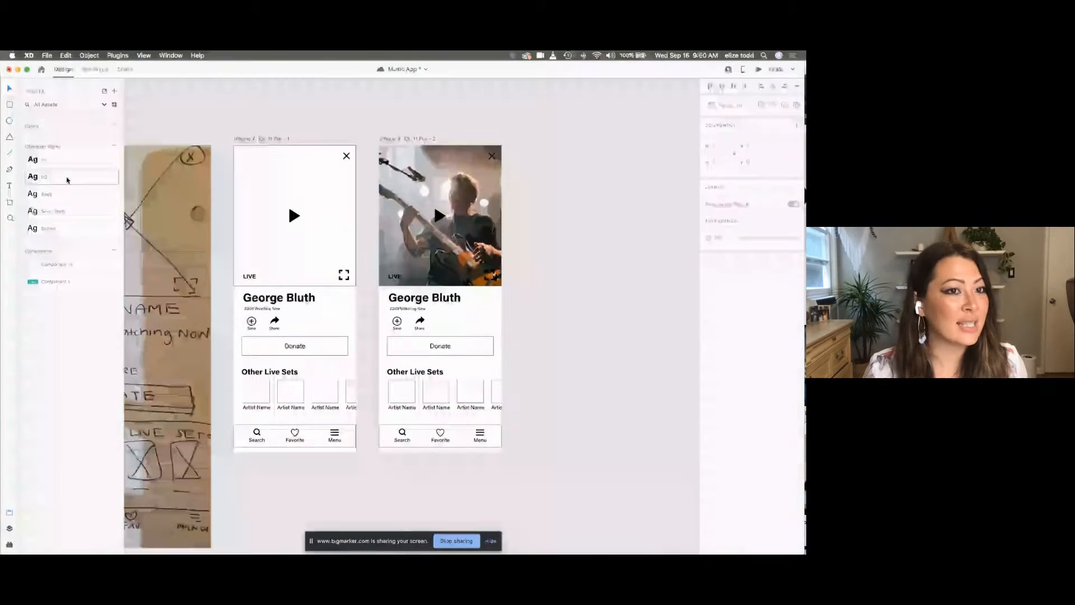
pyautogui.moveTo(67, 178)
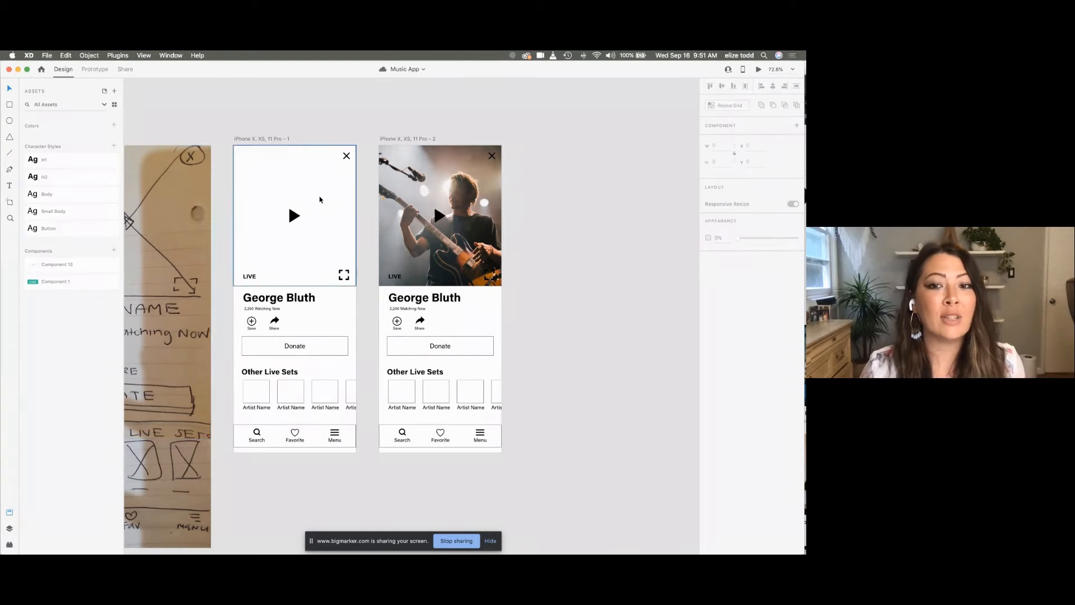
# Step: Move the dark Affelaye artist-page screenshot from the reference images to just beside the second artboard
pyautogui.scroll(5, 320, 199)
pyautogui.scroll(-5, 319, 198)
pyautogui.click(349, 112)
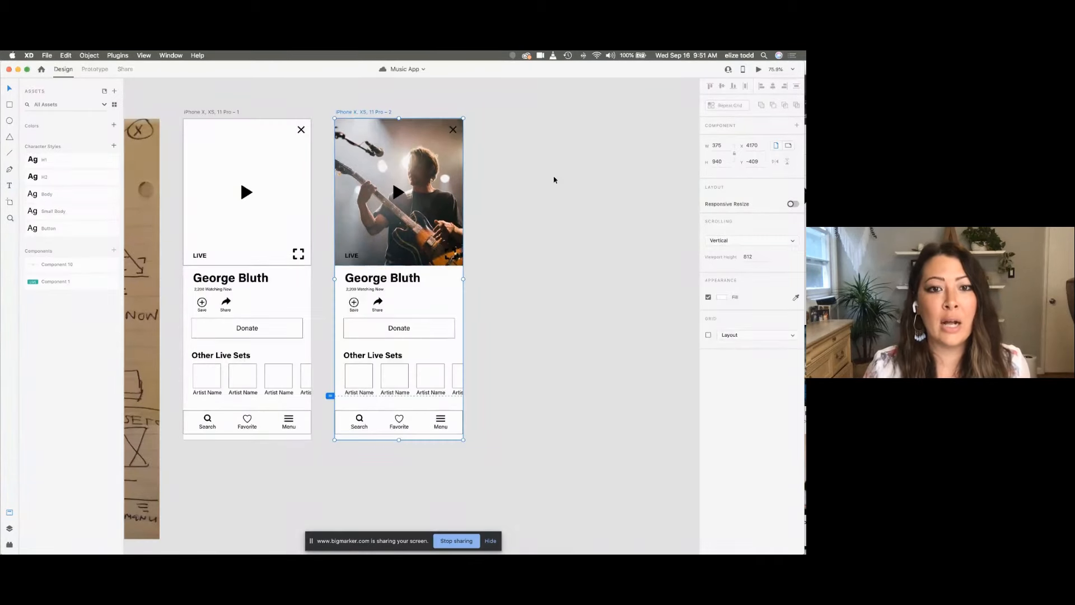
pyautogui.scroll(-10, 557, 269)
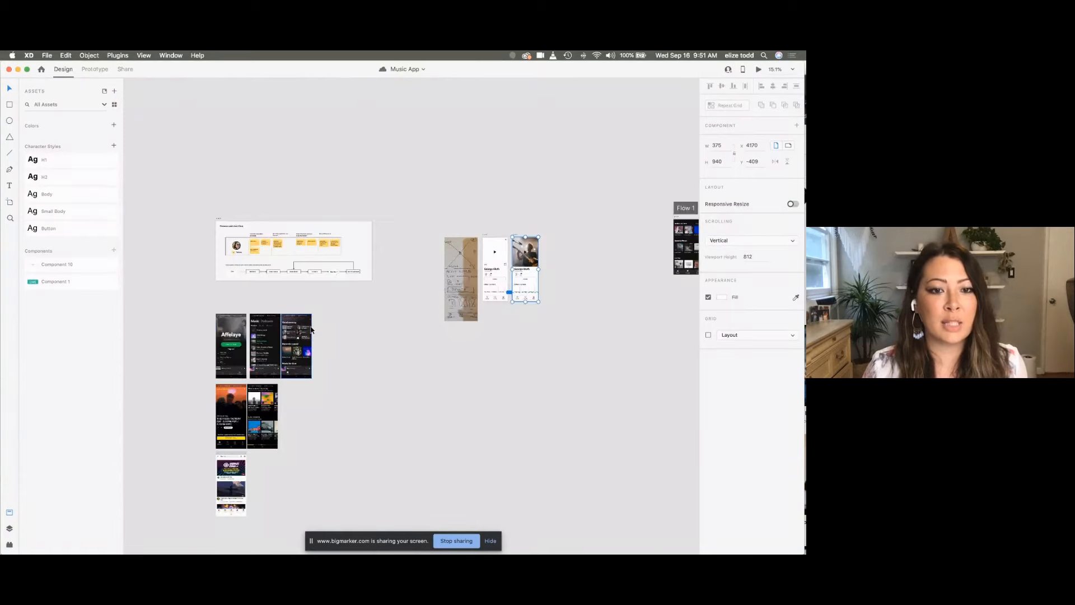
pyautogui.moveTo(235, 338); pyautogui.dragTo(563, 261)
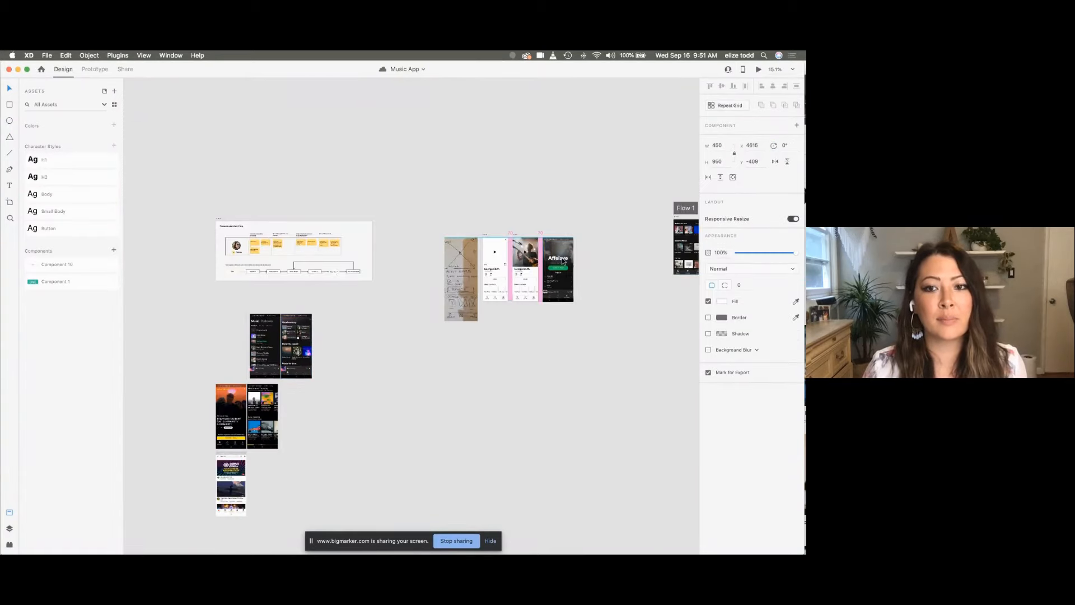
pyautogui.scroll(10, 563, 262)
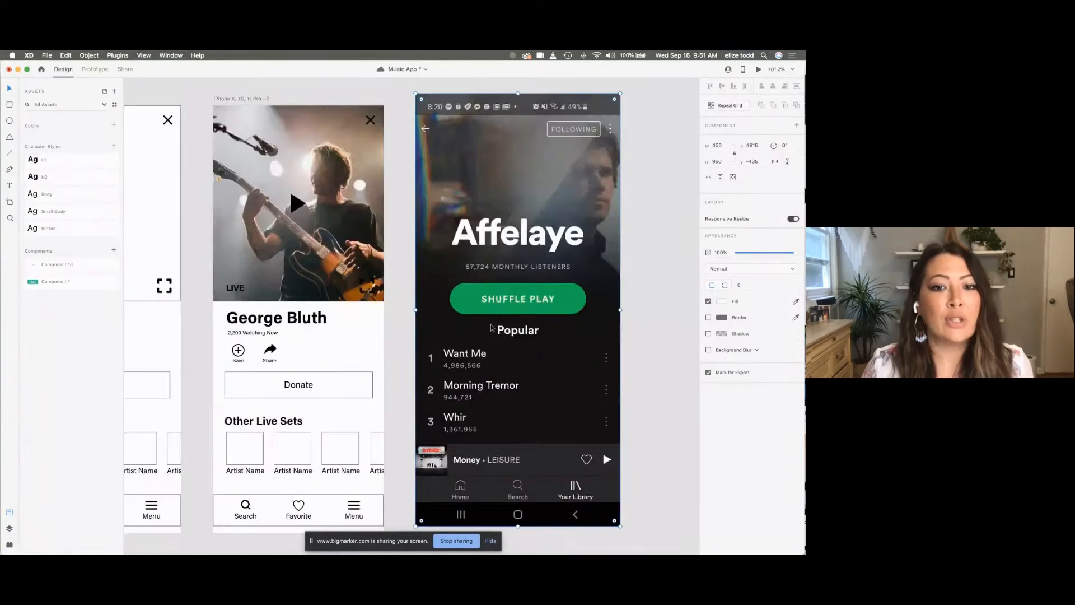
# Step: Fill the second artboard's background with the near-black #121212 sampled from the Affelaye reference screenshot
pyautogui.scroll(-3, 491, 327)
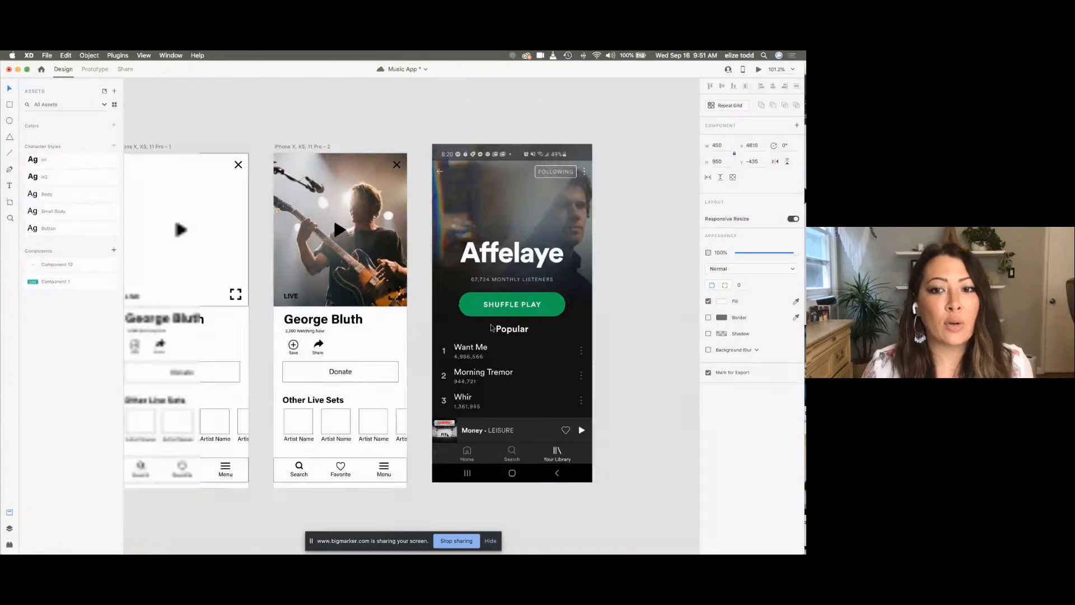
pyautogui.click(289, 119)
pyautogui.click(285, 148)
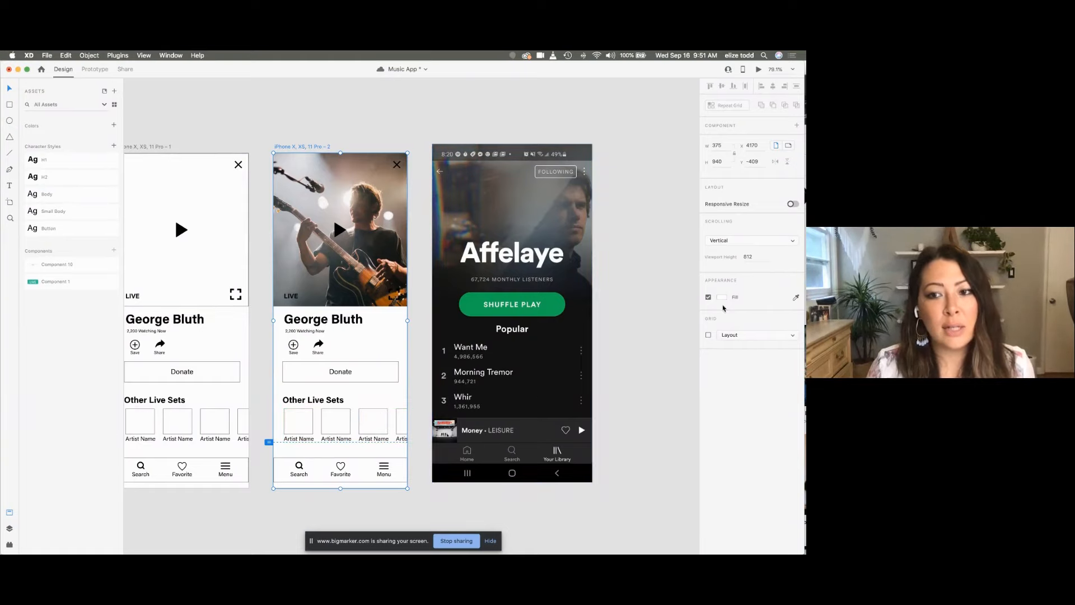
pyautogui.click(722, 298)
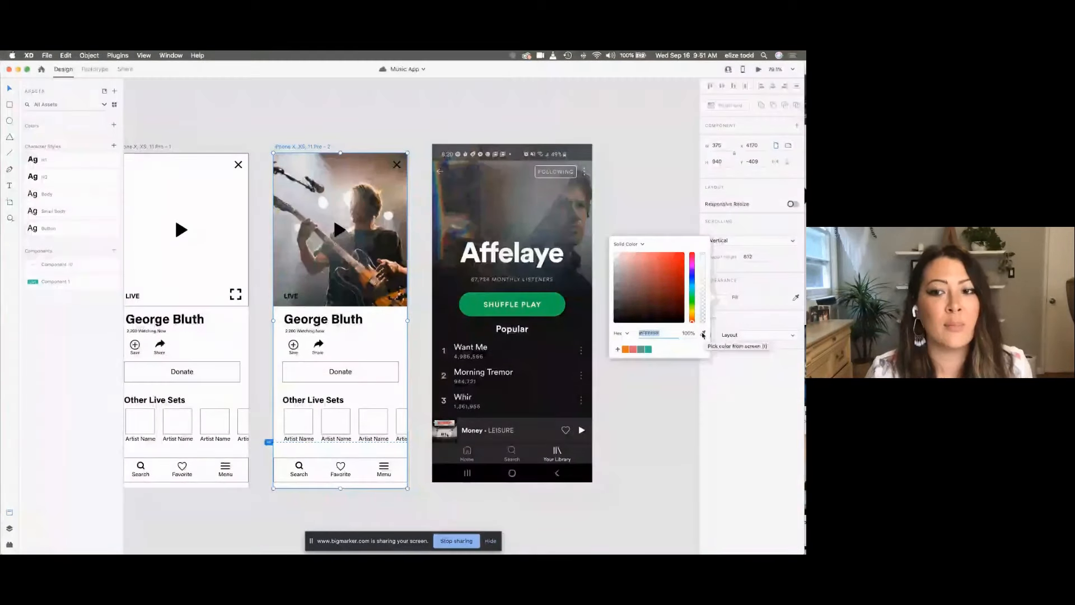
pyautogui.click(703, 333)
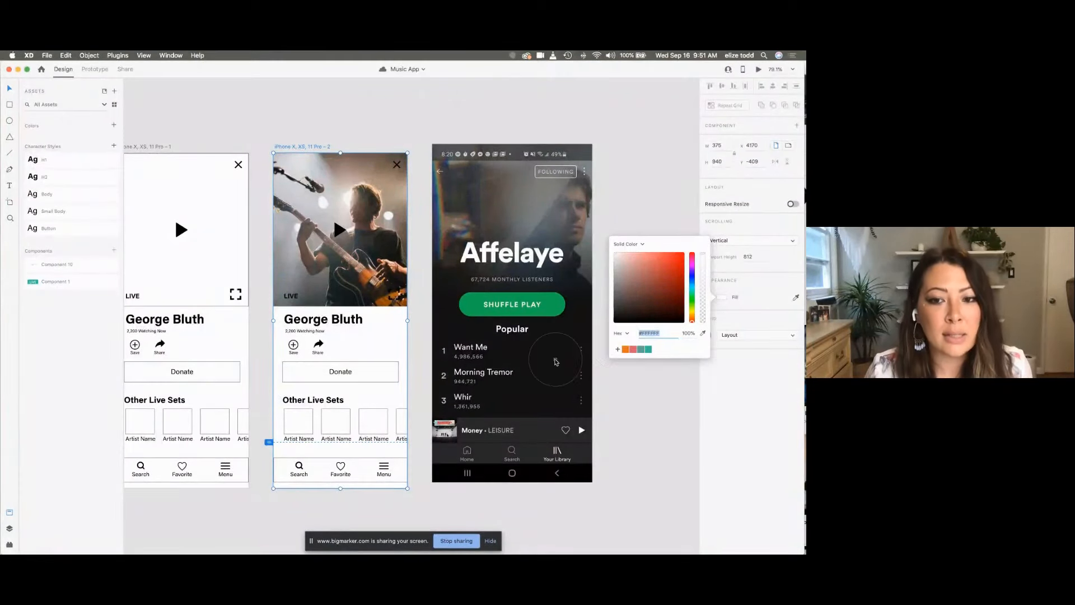
pyautogui.click(556, 362)
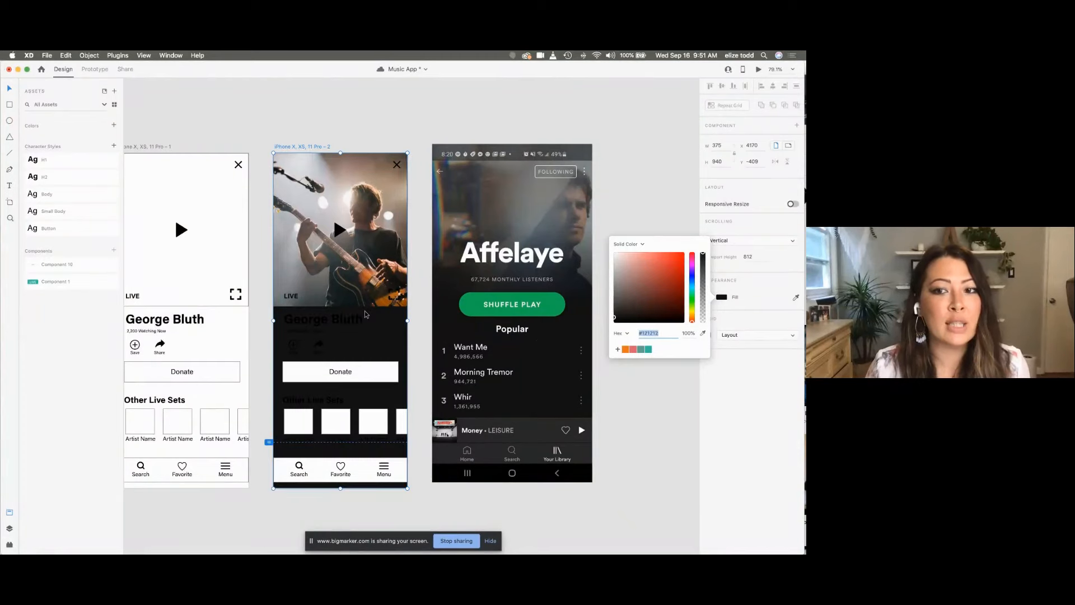
pyautogui.click(741, 273)
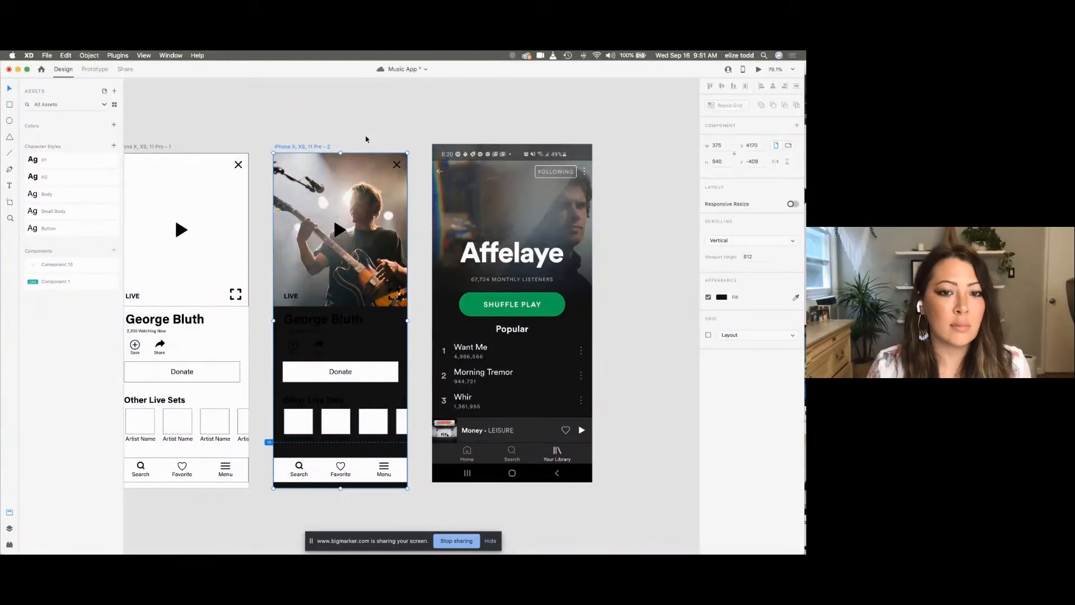
# Step: Save the fill color of the second artboard's artist-name heading as a document color asset
pyautogui.scroll(5, 353, 335)
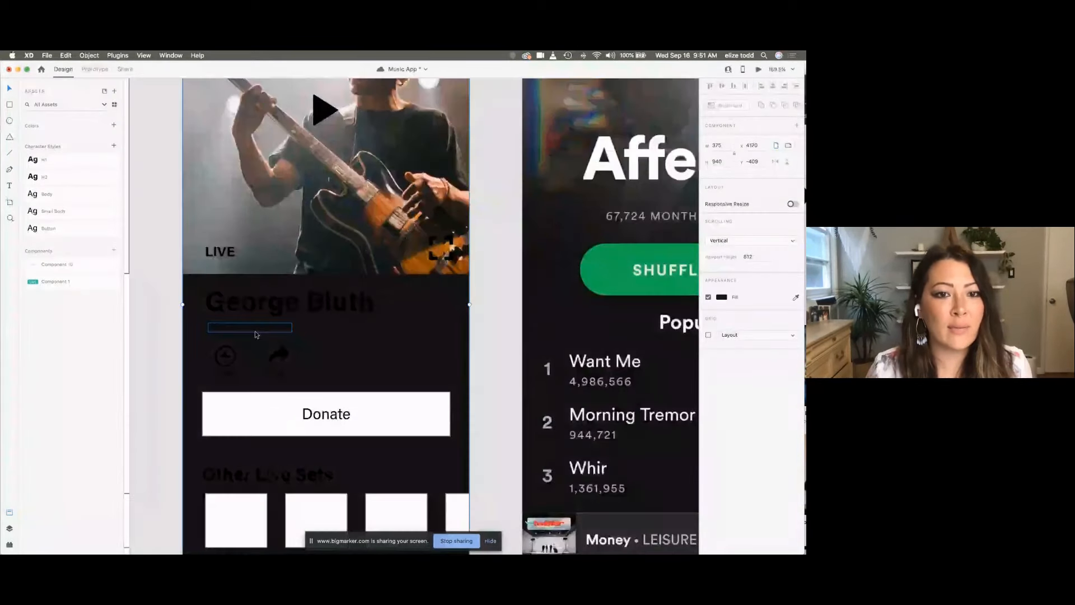
pyautogui.scroll(-2, 254, 335)
pyautogui.scroll(-5, 247, 258)
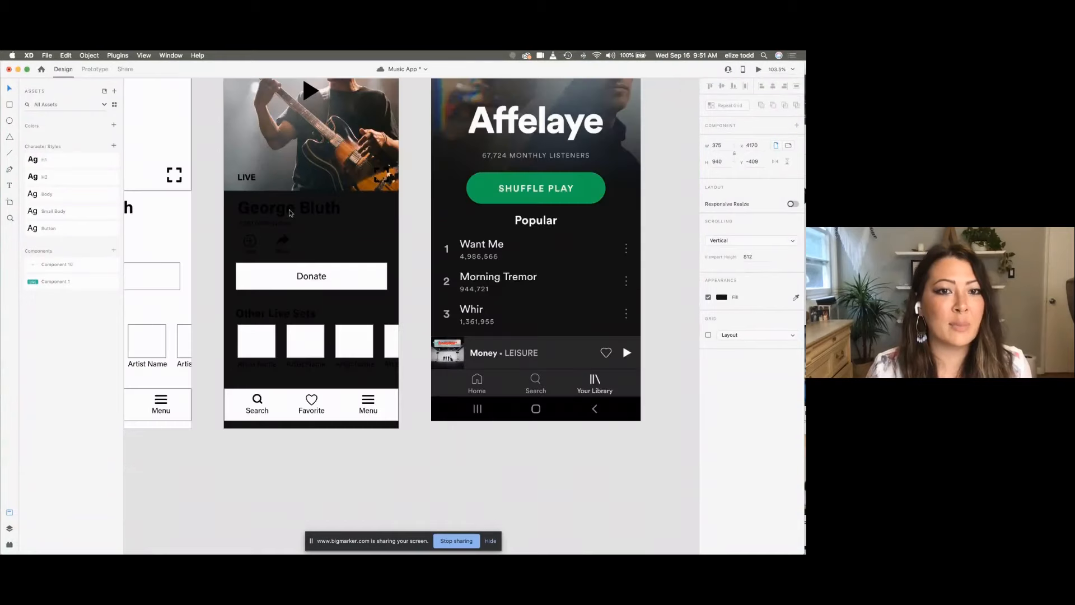
pyautogui.scroll(-5, 283, 241)
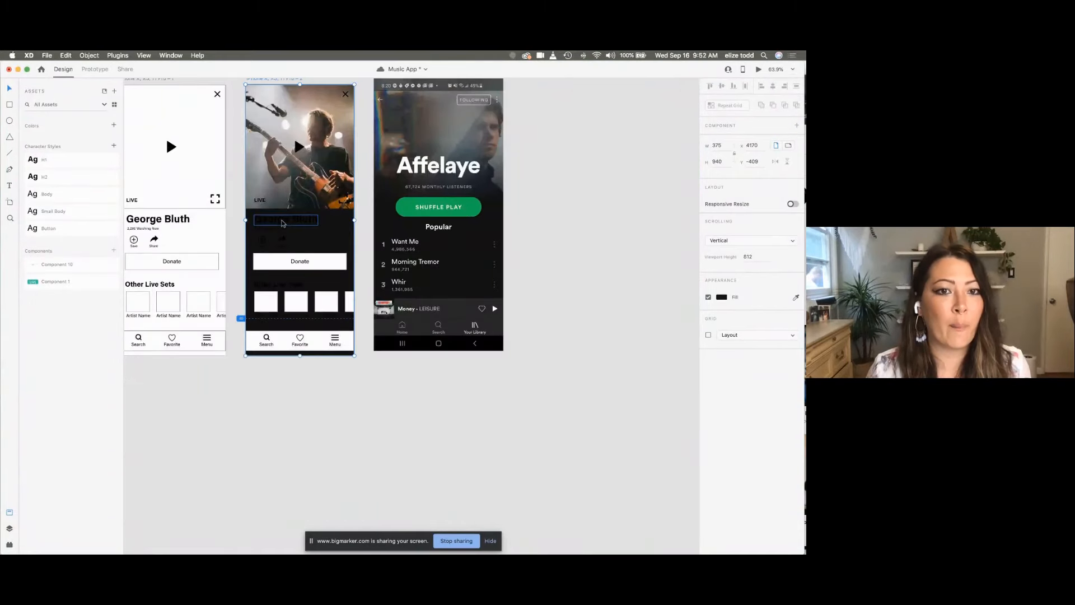
pyautogui.click(283, 223)
pyautogui.scroll(5, 283, 222)
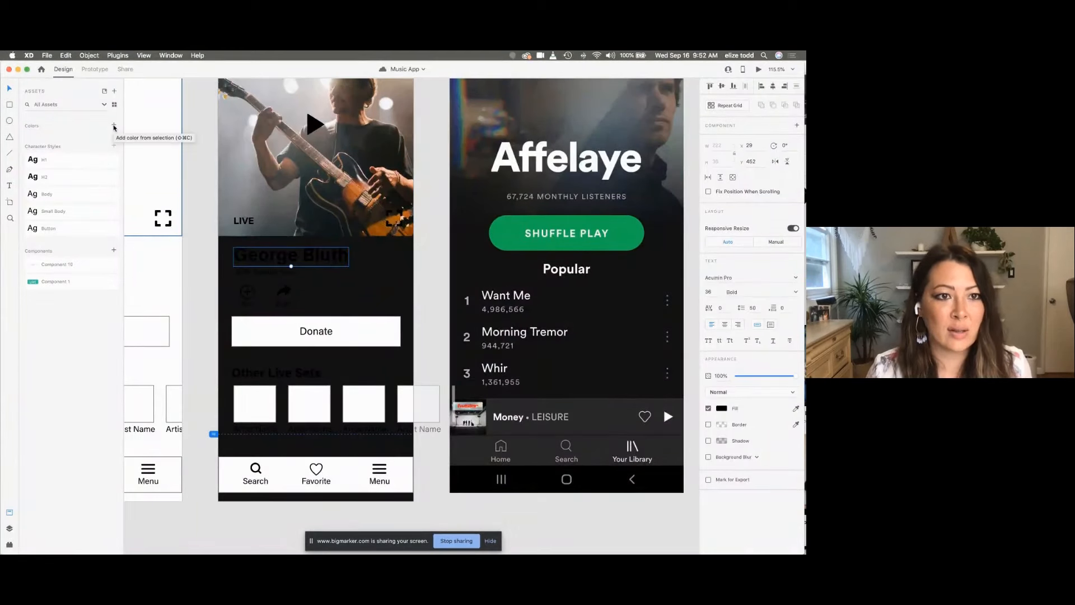
pyautogui.click(113, 125)
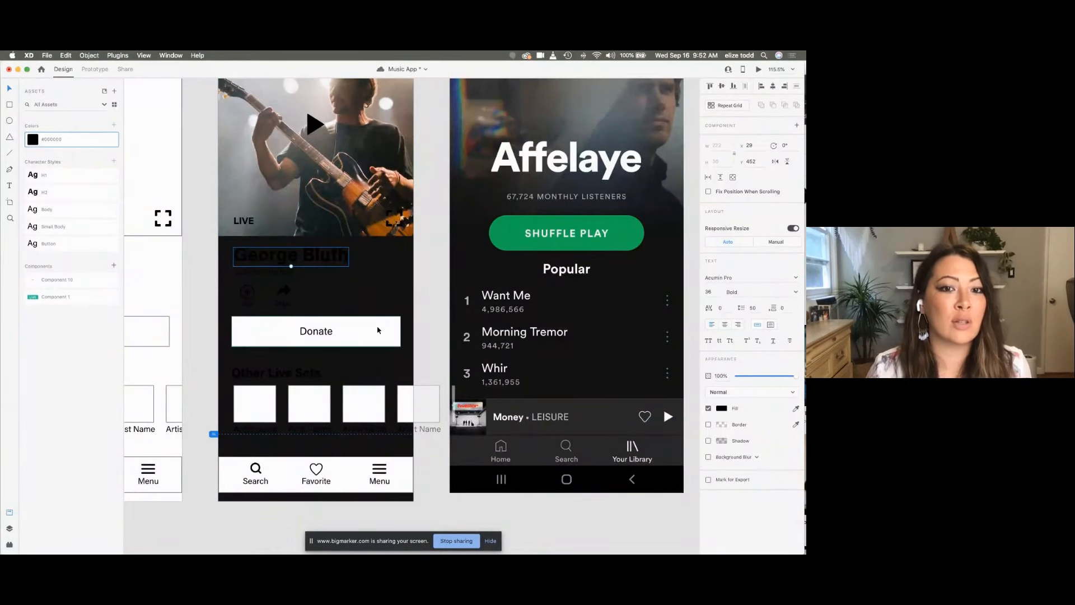
# Step: Edit the saved black color asset to white, #FFFFFF, recoloring the text and icons that use it
pyautogui.scroll(-2, 378, 331)
pyautogui.scroll(-2, 378, 331)
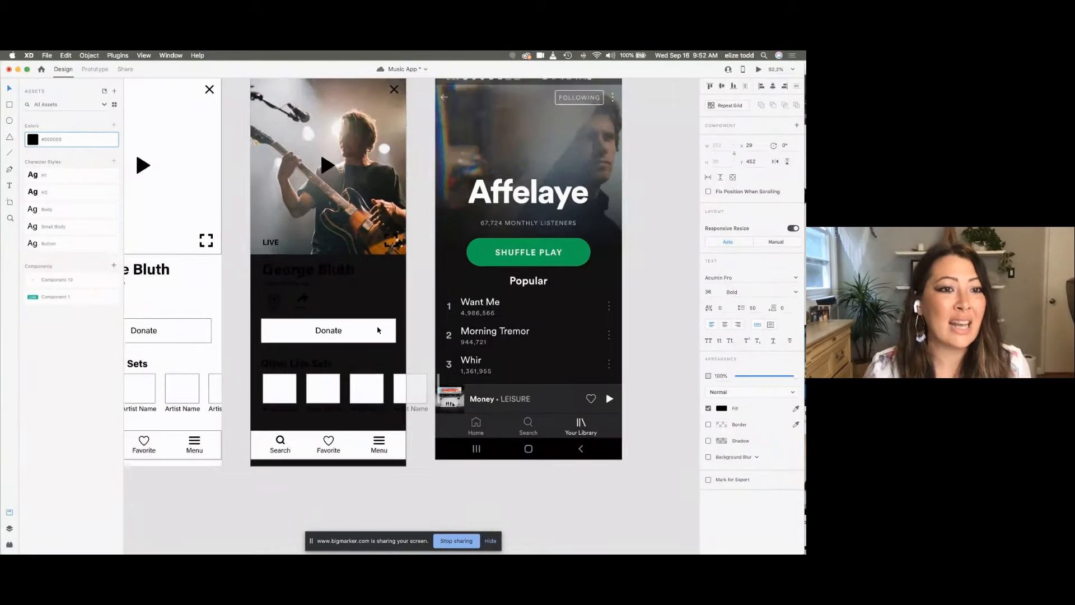
pyautogui.rightClick(56, 142)
pyautogui.click(62, 150)
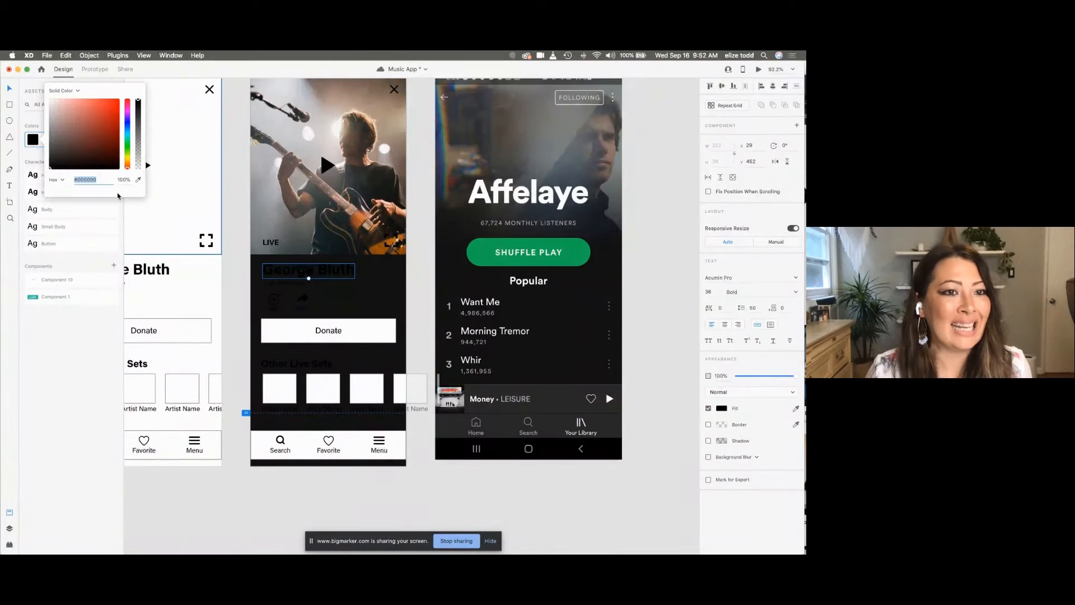
pyautogui.moveTo(79, 151); pyautogui.dragTo(38, 91)
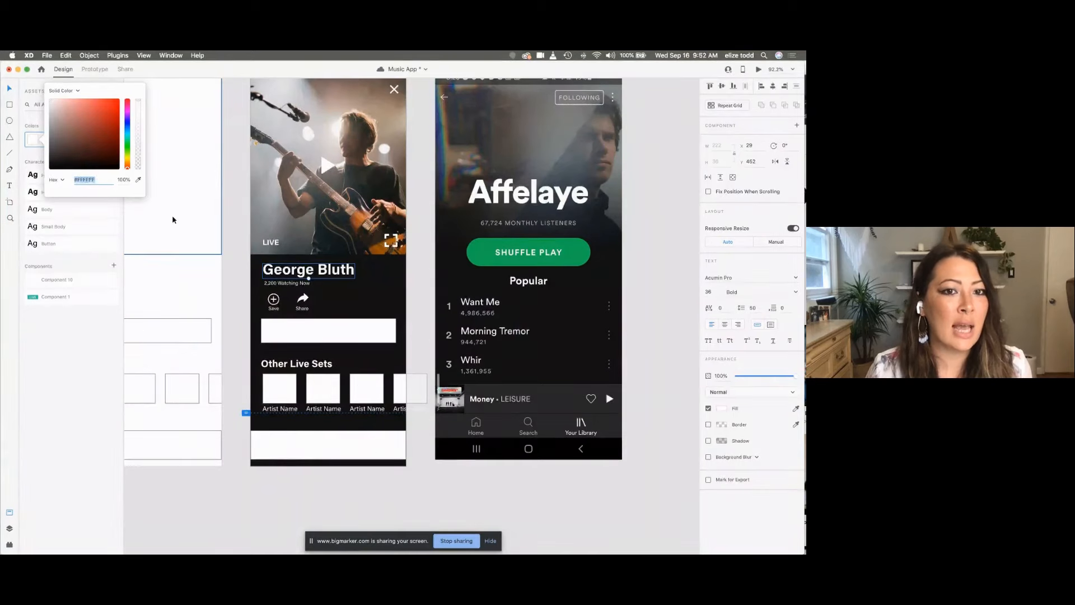
pyautogui.click(238, 218)
# Step: Compare the recolored text, icons and placeholders on the second artboard with the dark reference screenshot
pyautogui.scroll(5, 292, 217)
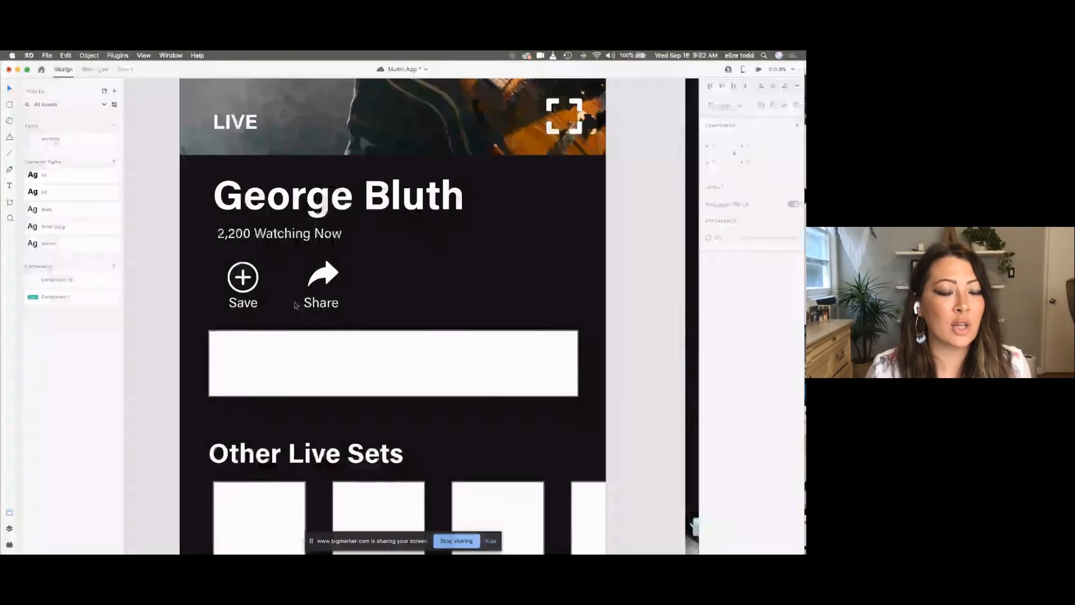
pyautogui.scroll(-3, 295, 306)
pyautogui.scroll(-3, 295, 306)
pyautogui.scroll(-5, 360, 365)
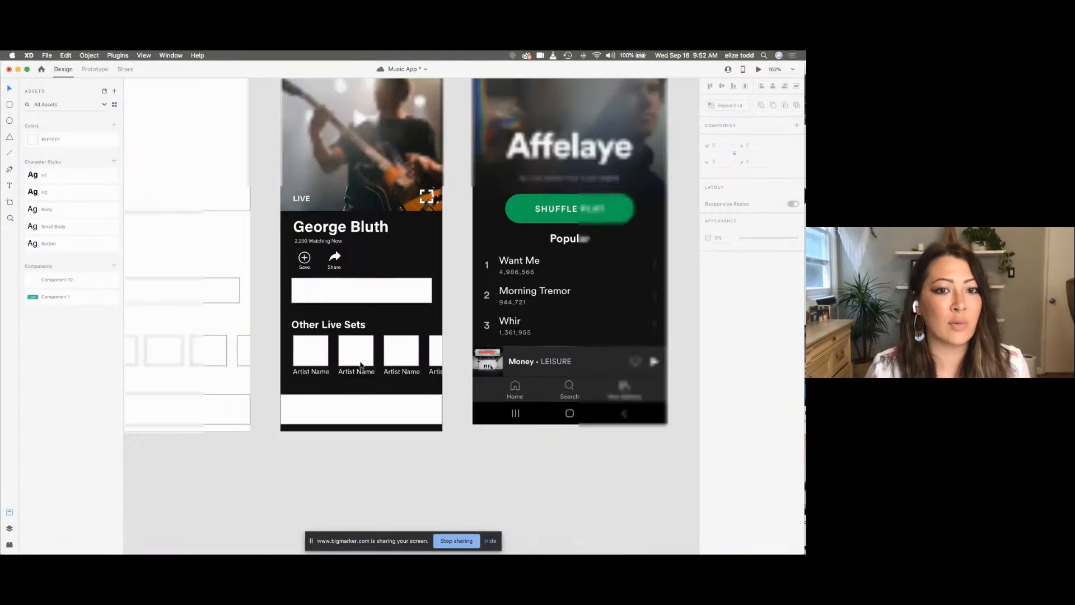
pyautogui.scroll(-3, 330, 394)
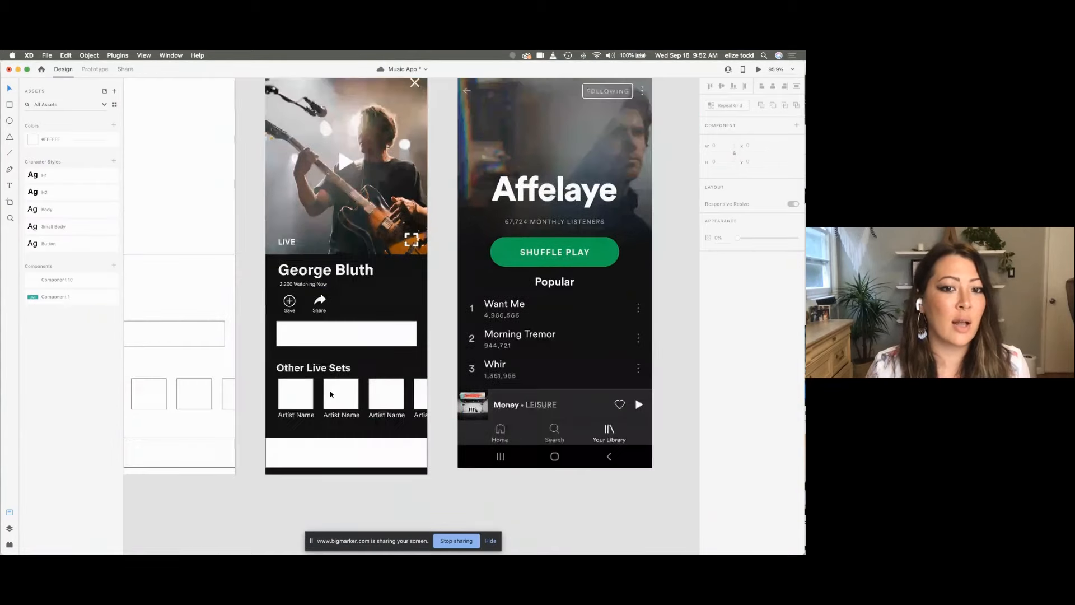
pyautogui.scroll(5, 330, 394)
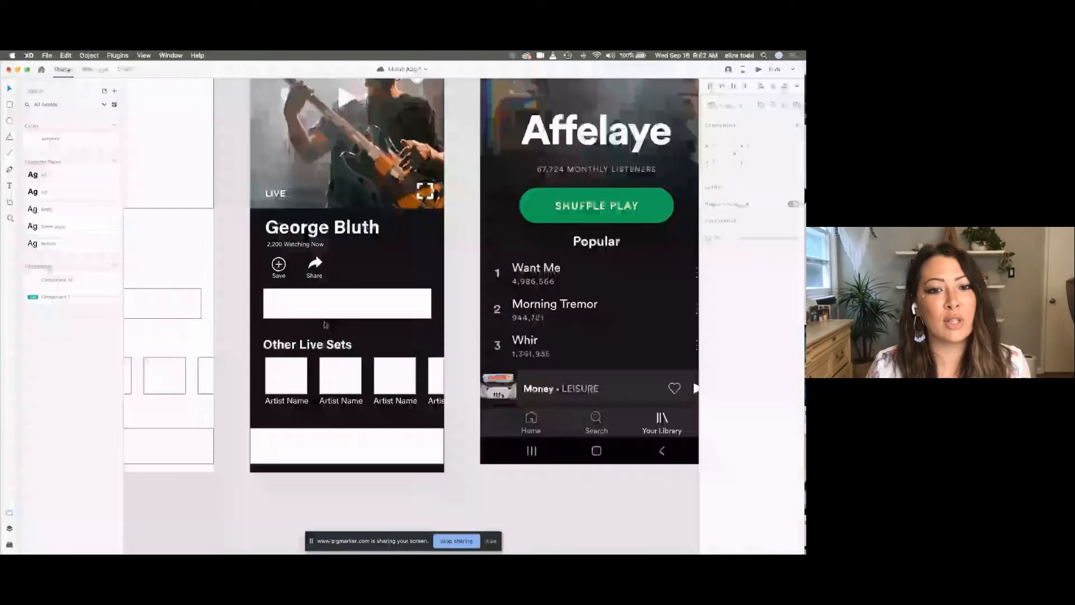
# Step: Remove the border from the white button rectangle beneath the Save and Share icons on the second artboard
pyautogui.click(347, 305)
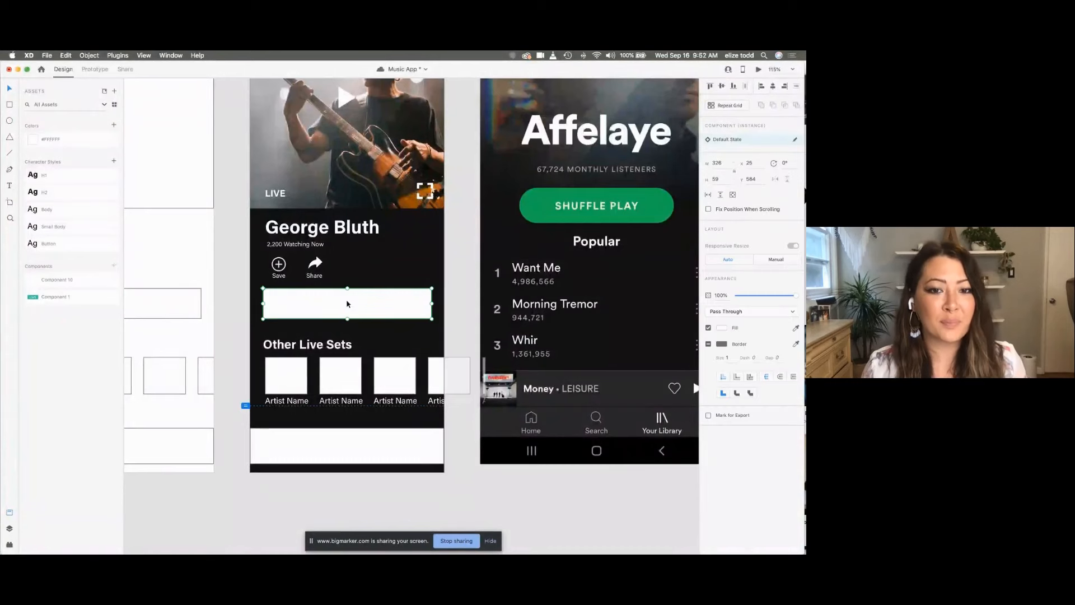
pyautogui.doubleClick(348, 305)
pyautogui.scroll(5, 347, 306)
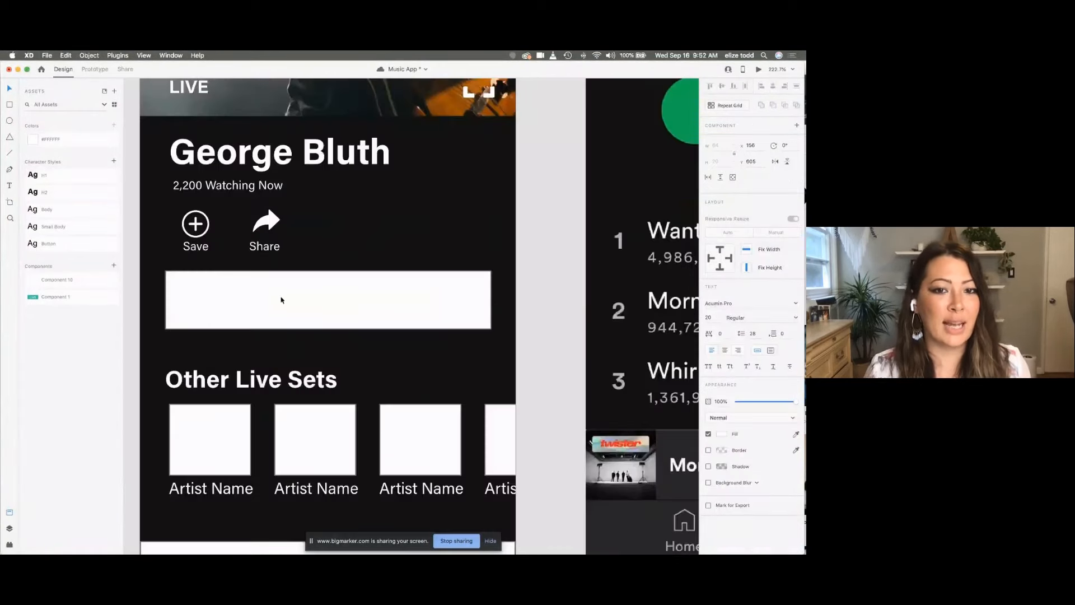
pyautogui.scroll(-5, 328, 305)
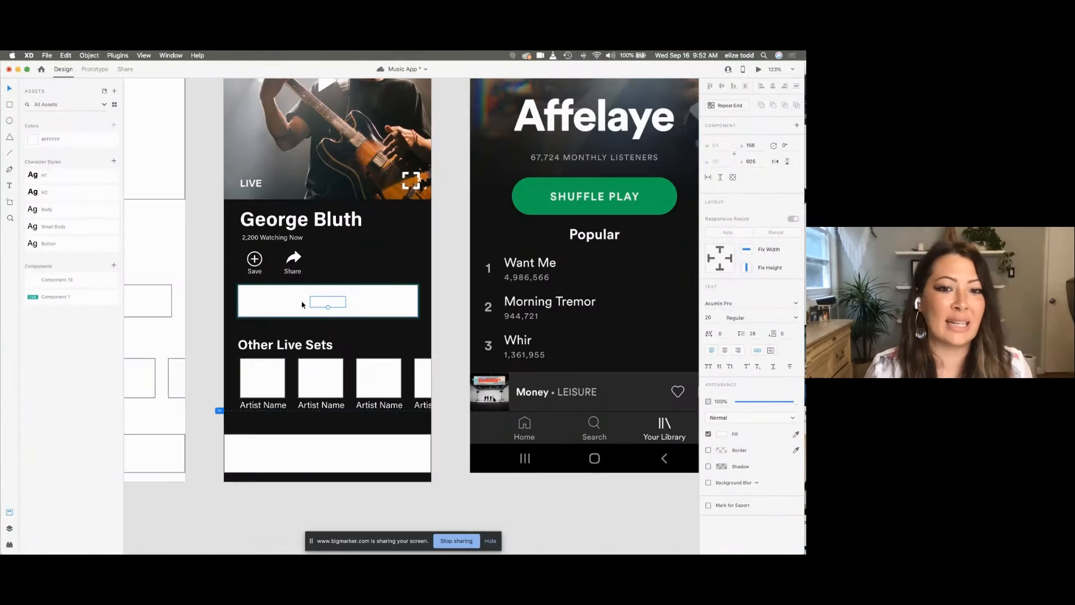
pyautogui.scroll(-2, 364, 283)
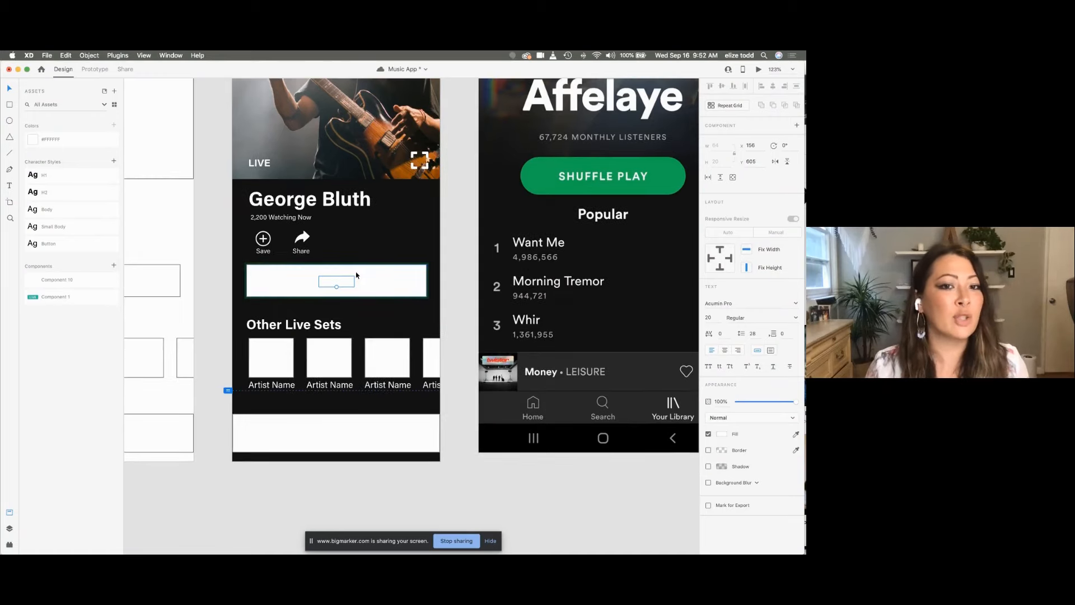
pyautogui.scroll(3, 410, 285)
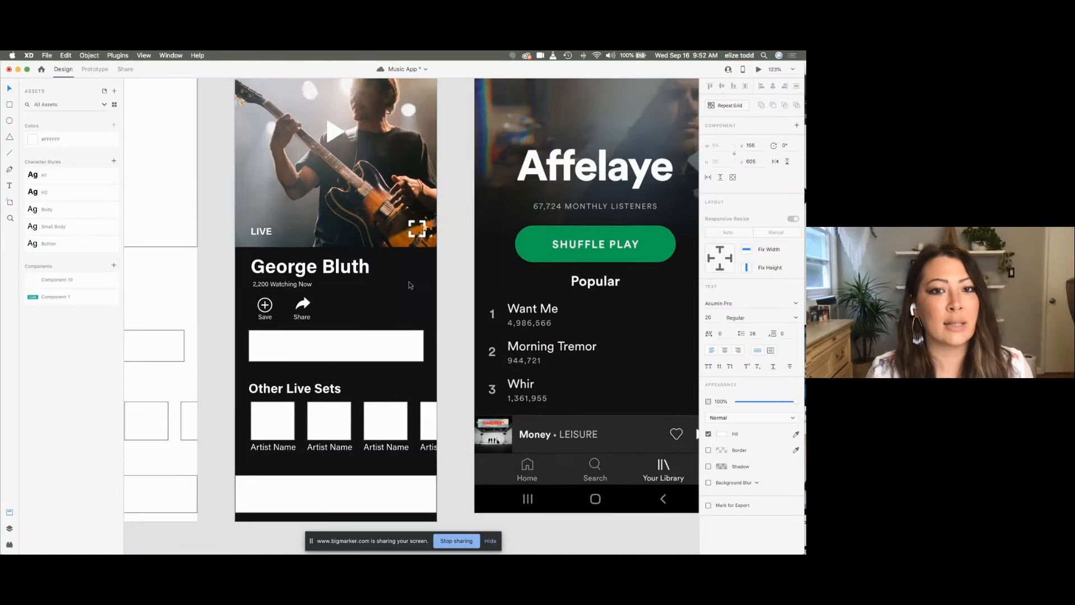
pyautogui.scroll(-3, 410, 286)
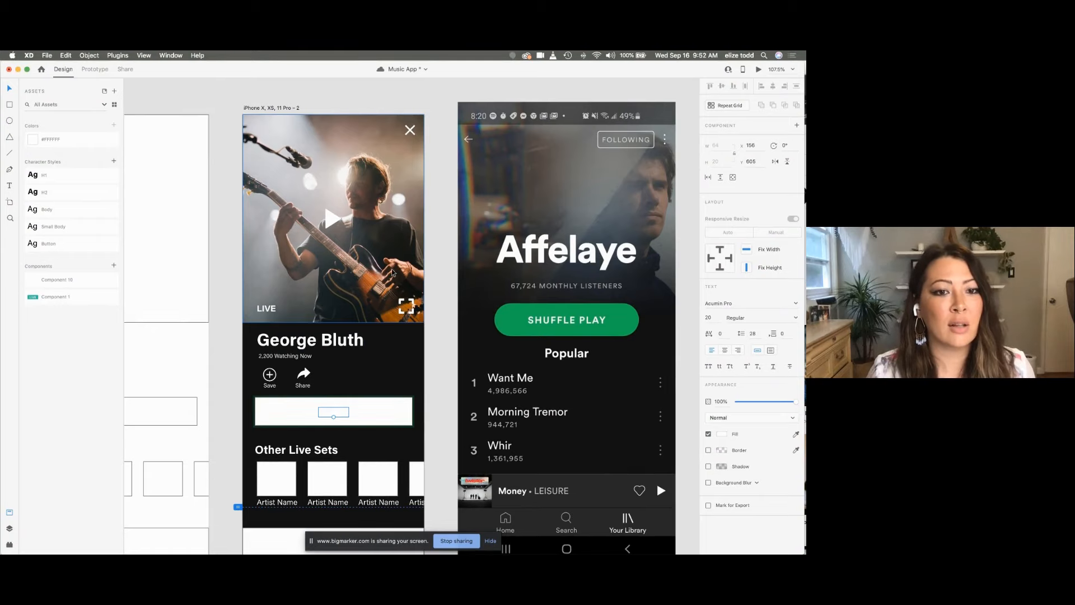
pyautogui.scroll(3, 303, 319)
pyautogui.click(279, 320)
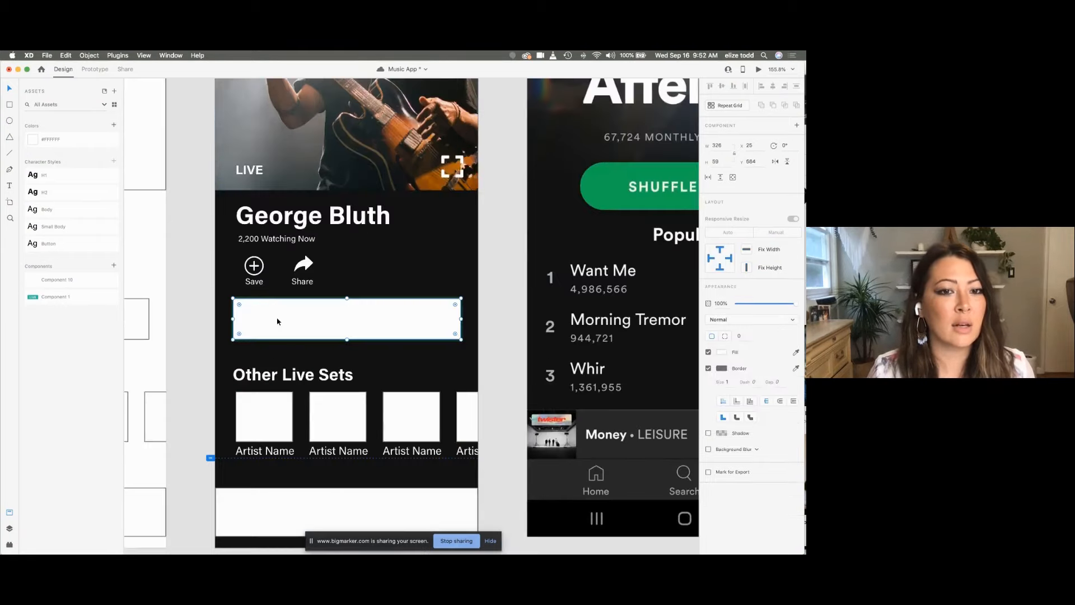
pyautogui.click(226, 313)
pyautogui.click(269, 317)
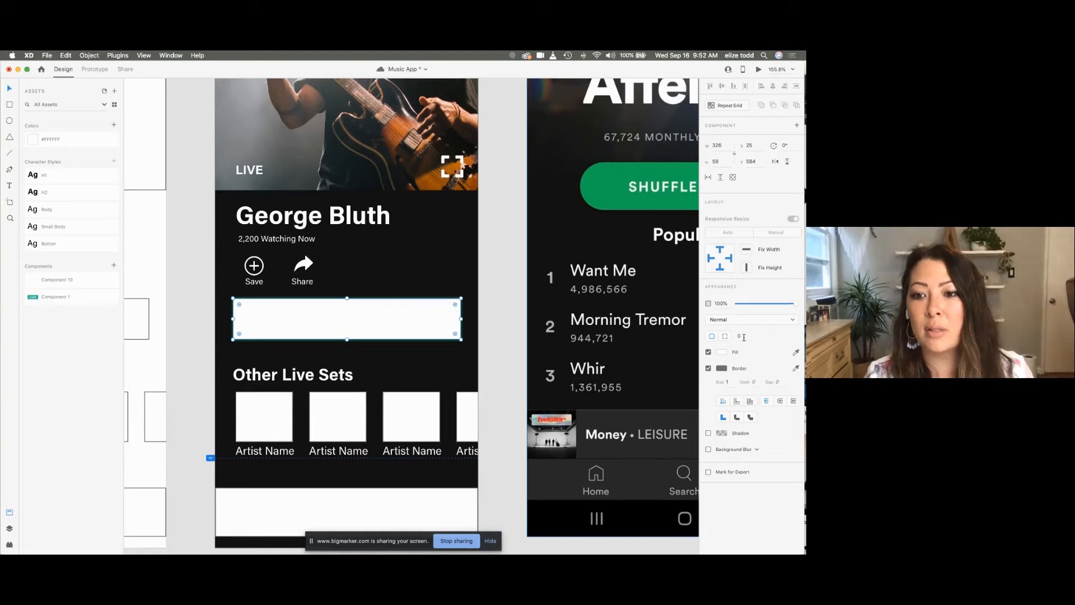
pyautogui.click(709, 367)
pyautogui.click(722, 352)
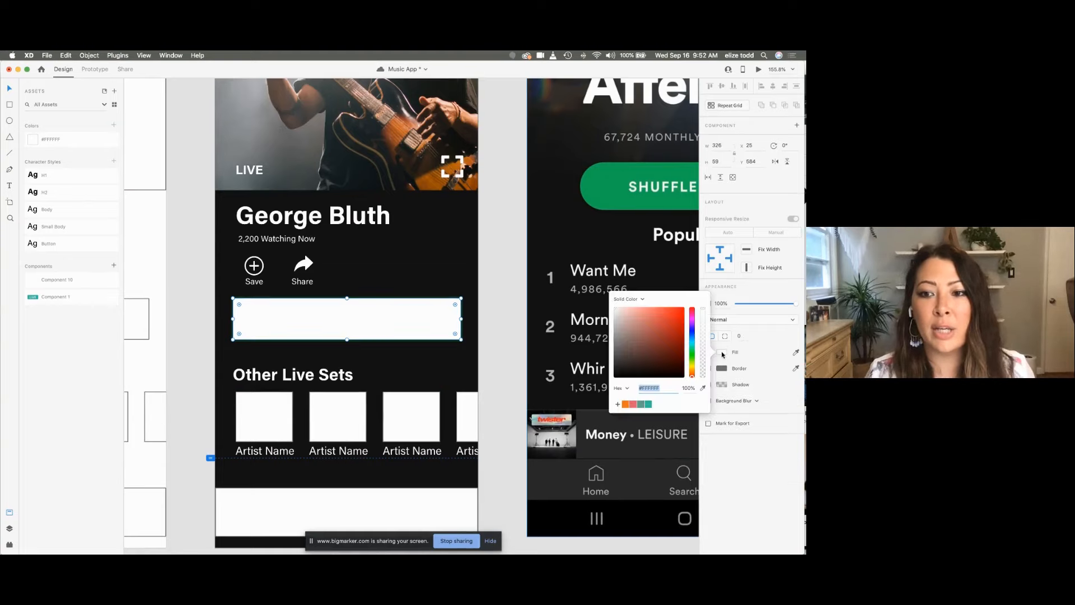
pyautogui.click(692, 334)
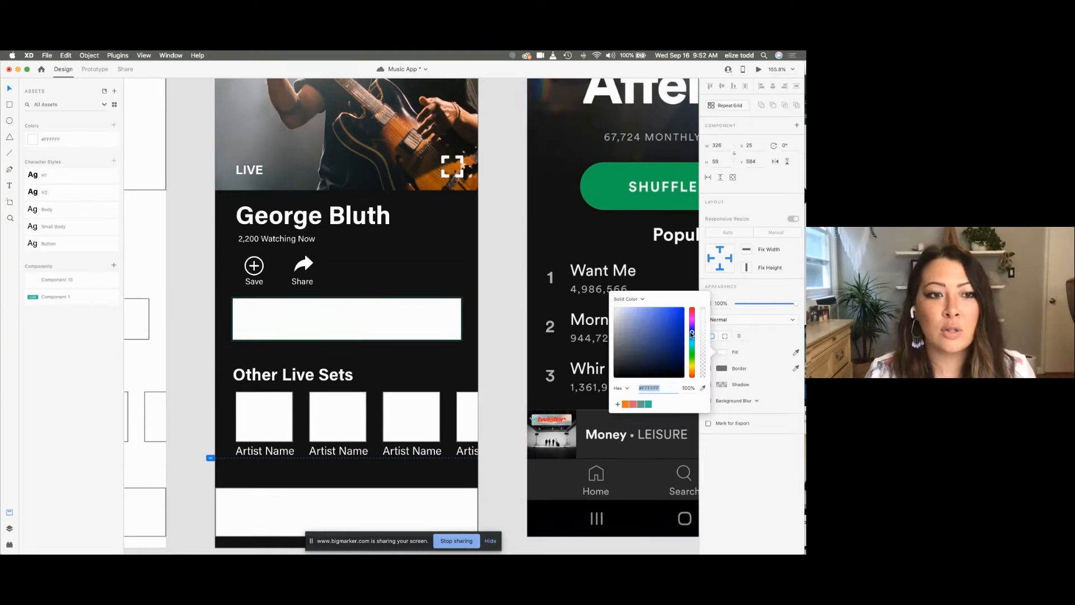
pyautogui.press('Escape')
pyautogui.click(453, 308)
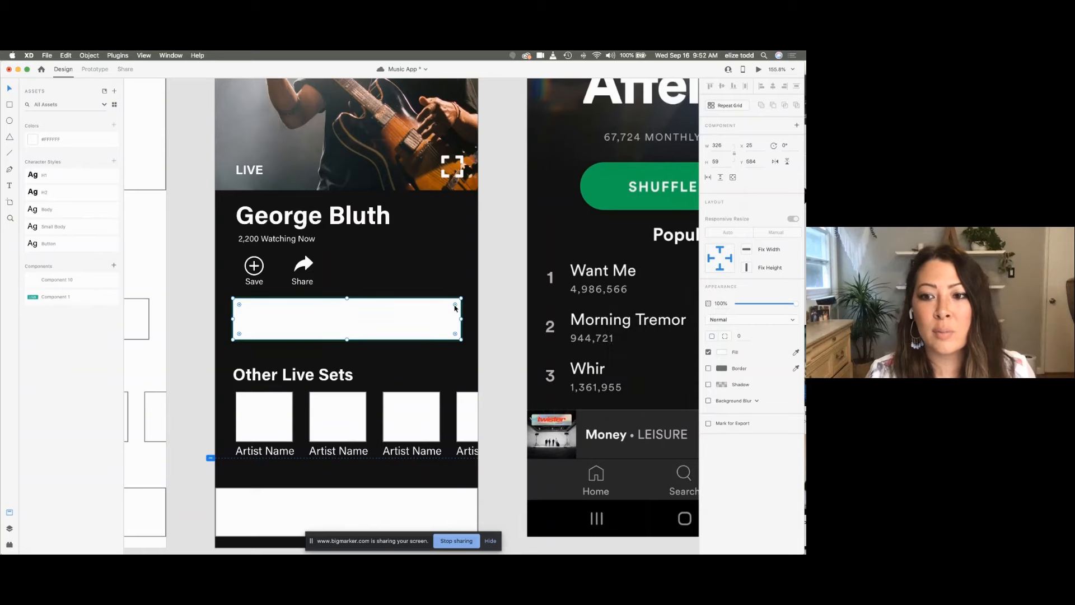
pyautogui.click(721, 353)
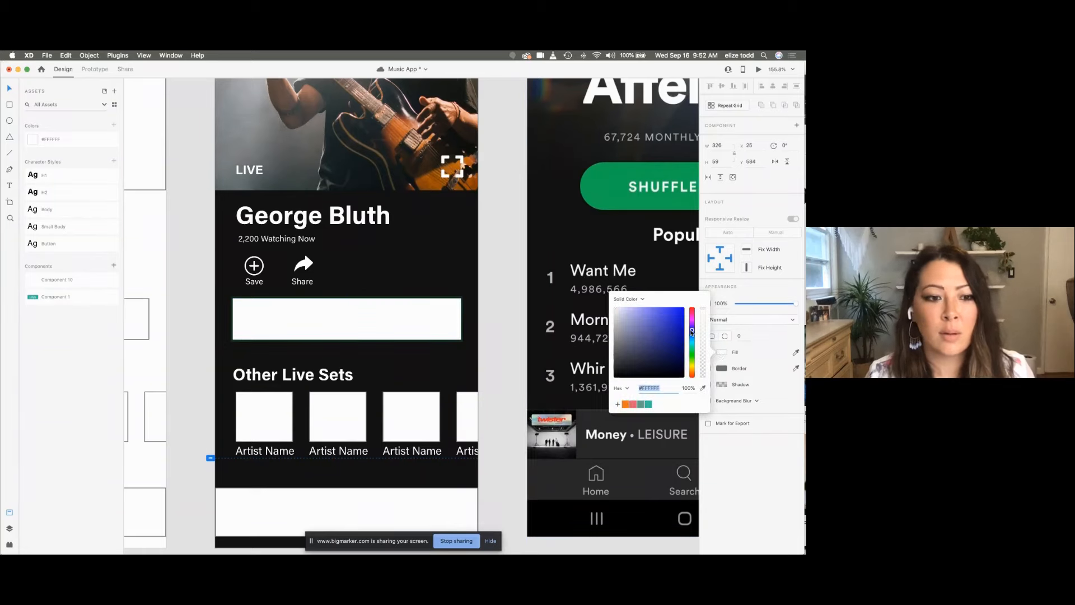
# Step: Fill the Donate button's rectangle with a bright pink, trying red and blue hues first
pyautogui.click(9, 528)
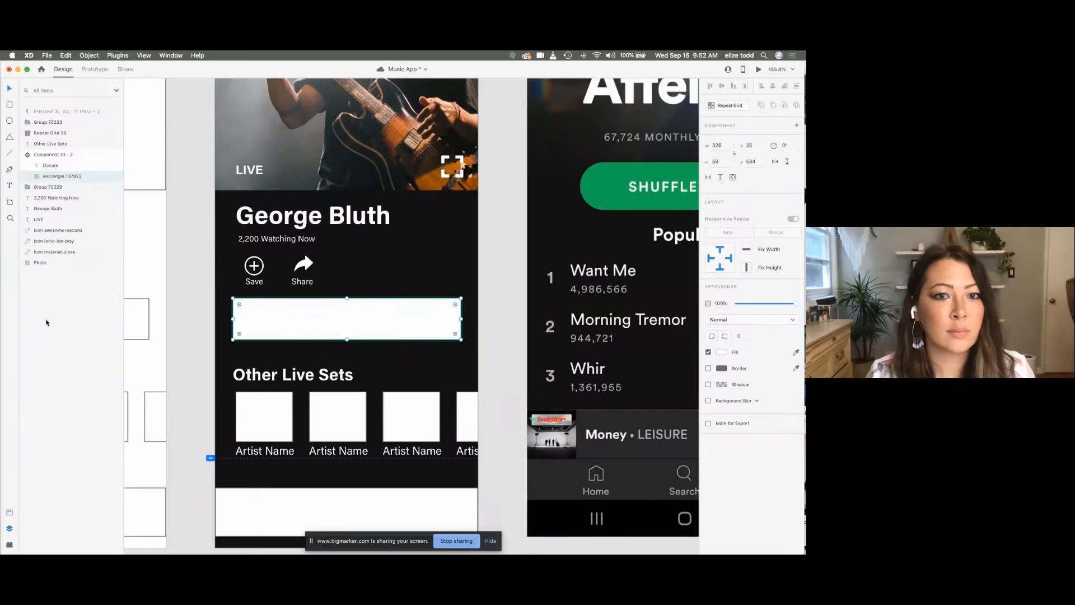
pyautogui.click(721, 351)
pyautogui.click(660, 336)
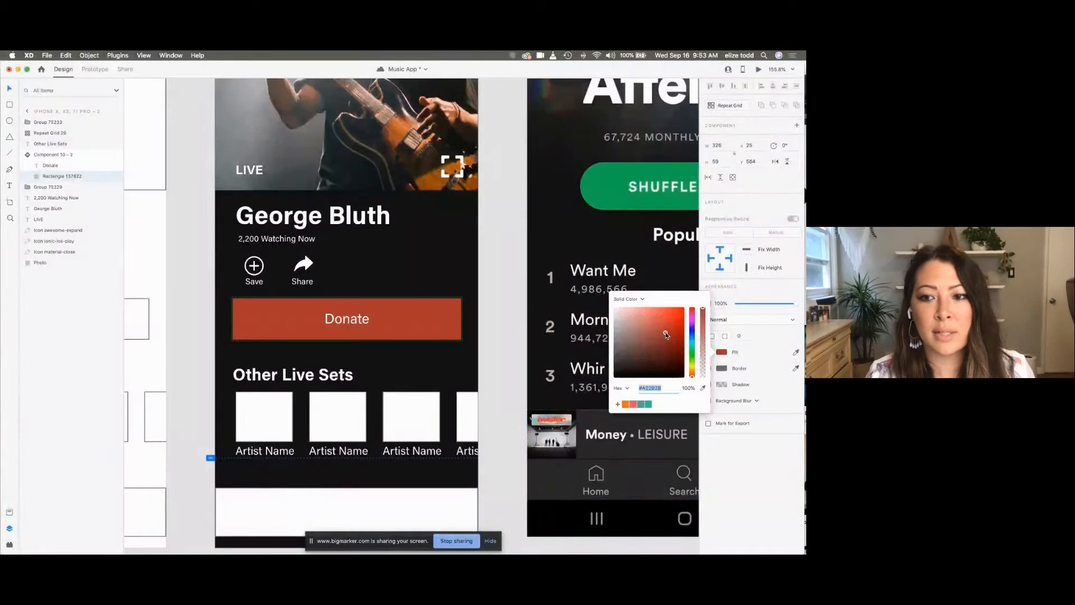
pyautogui.click(692, 334)
pyautogui.moveTo(668, 332); pyautogui.dragTo(663, 309)
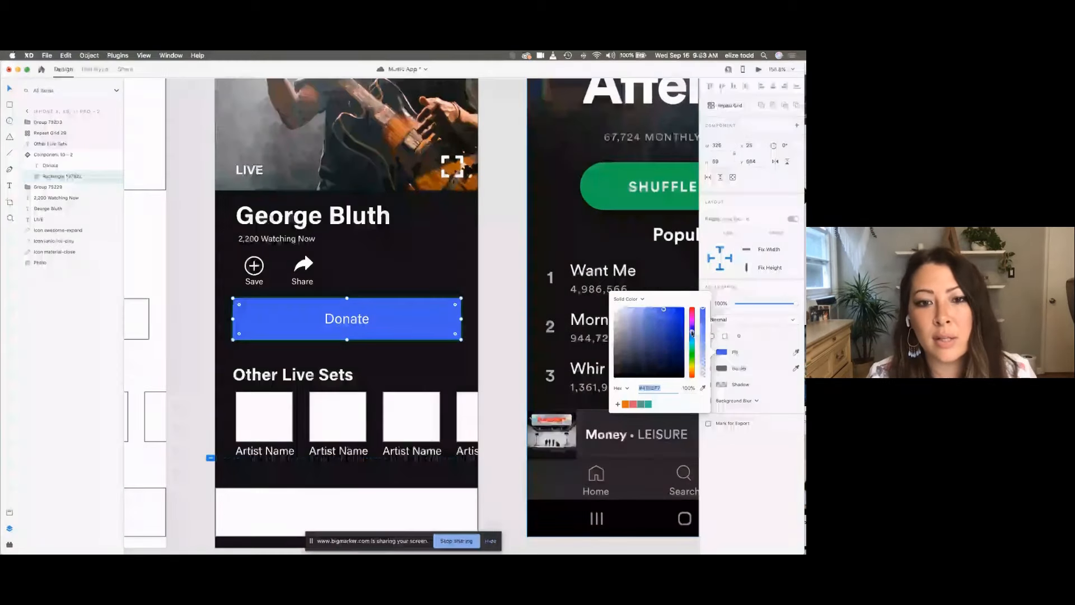
pyautogui.moveTo(692, 331); pyautogui.dragTo(692, 317)
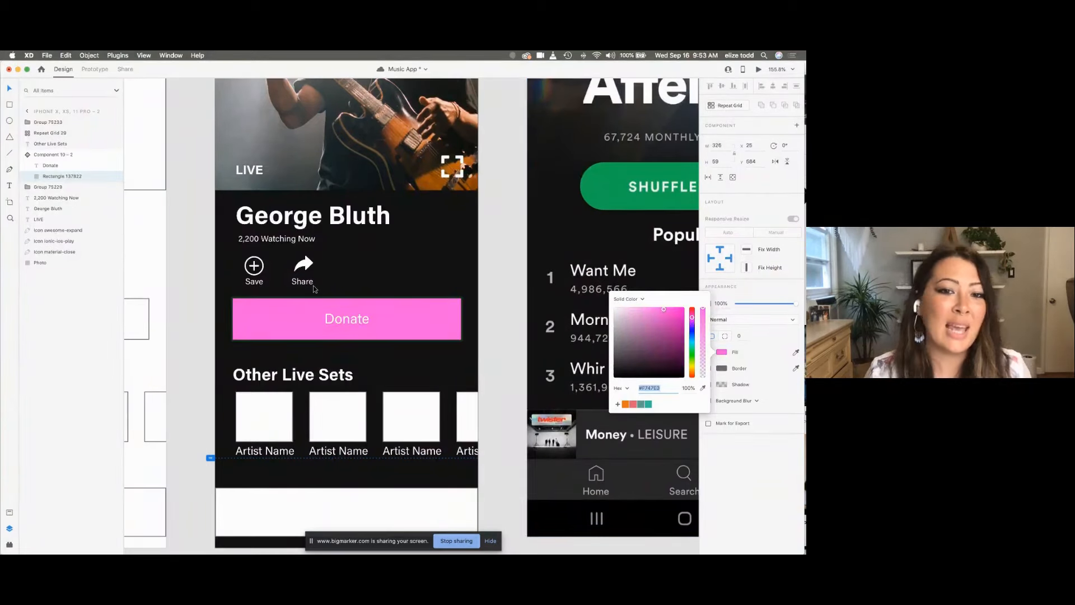
# Step: Save the Donate button's pink fill as a document color asset
pyautogui.scroll(-5, 314, 289)
pyautogui.click(374, 282)
pyautogui.scroll(3, 375, 281)
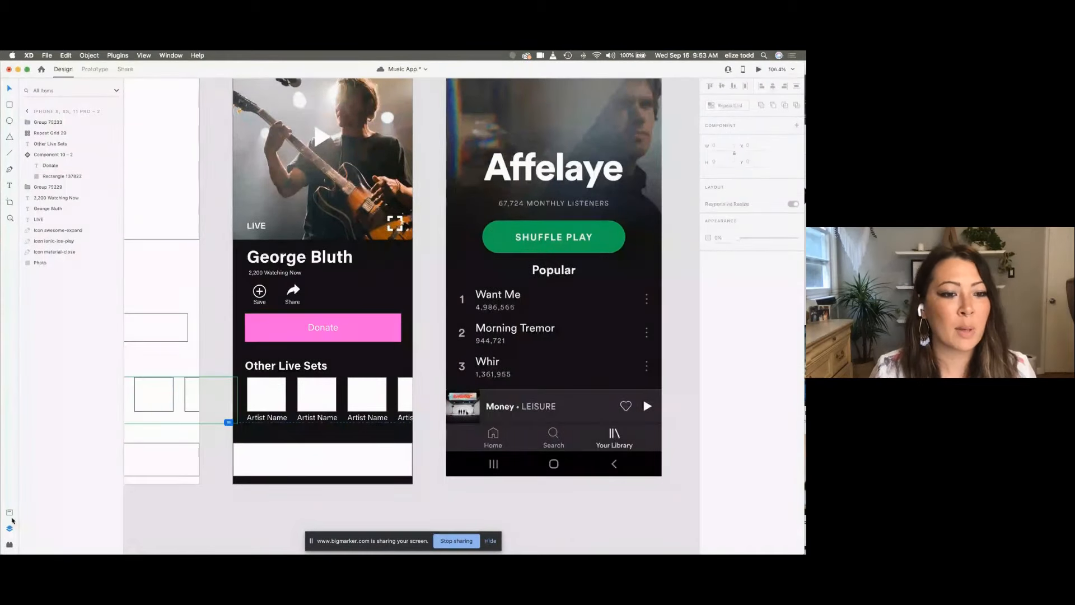
pyautogui.click(9, 513)
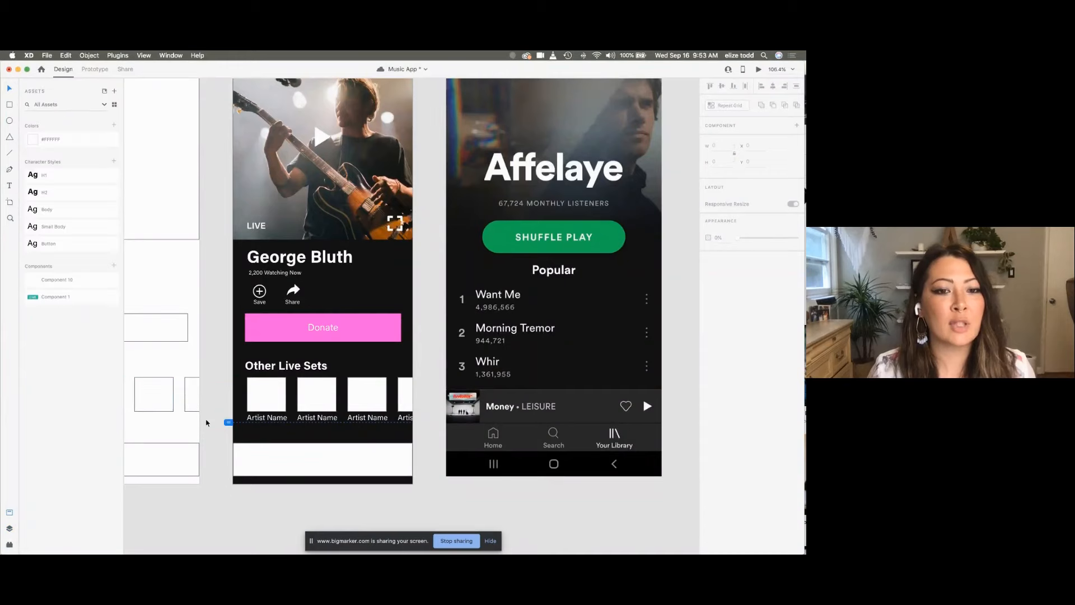
pyautogui.click(293, 333)
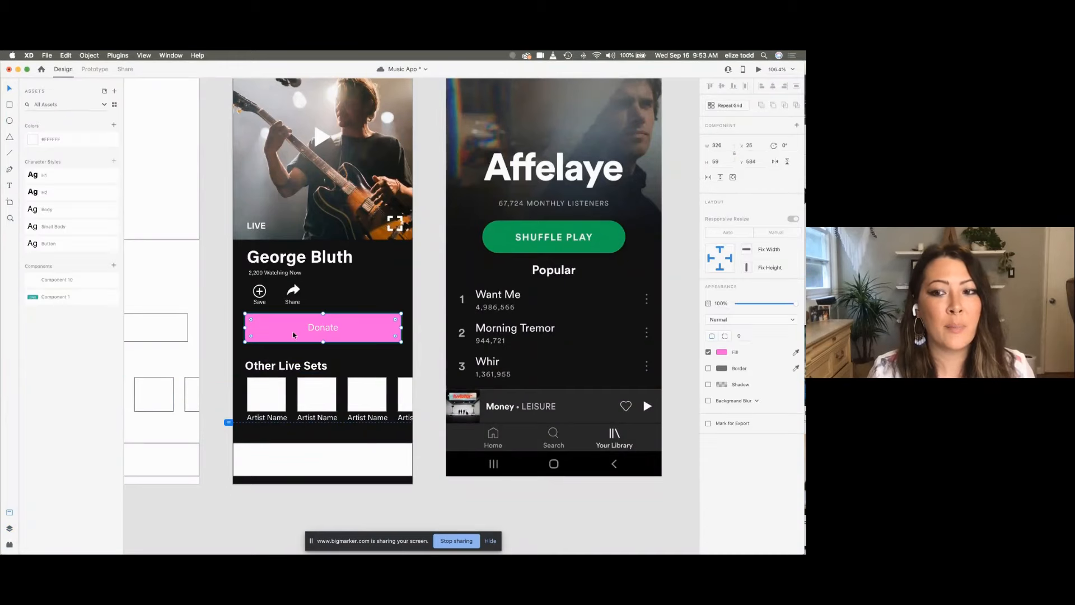
pyautogui.scroll(3, 292, 333)
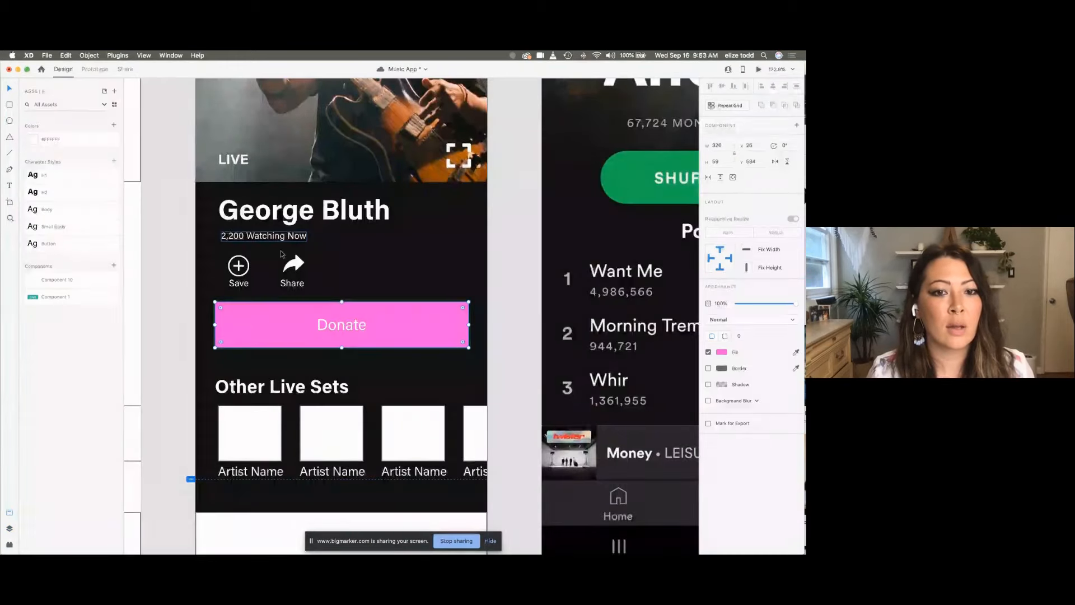
pyautogui.click(113, 124)
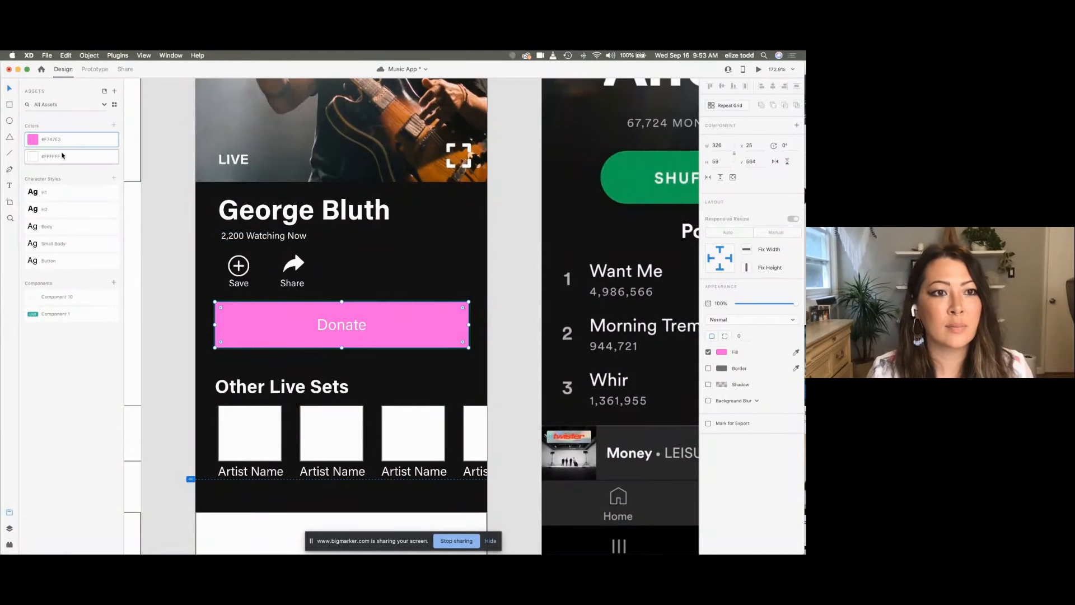
# Step: Round all corners of the pink Donate button freehand to a radius of 8
pyautogui.scroll(5, 270, 321)
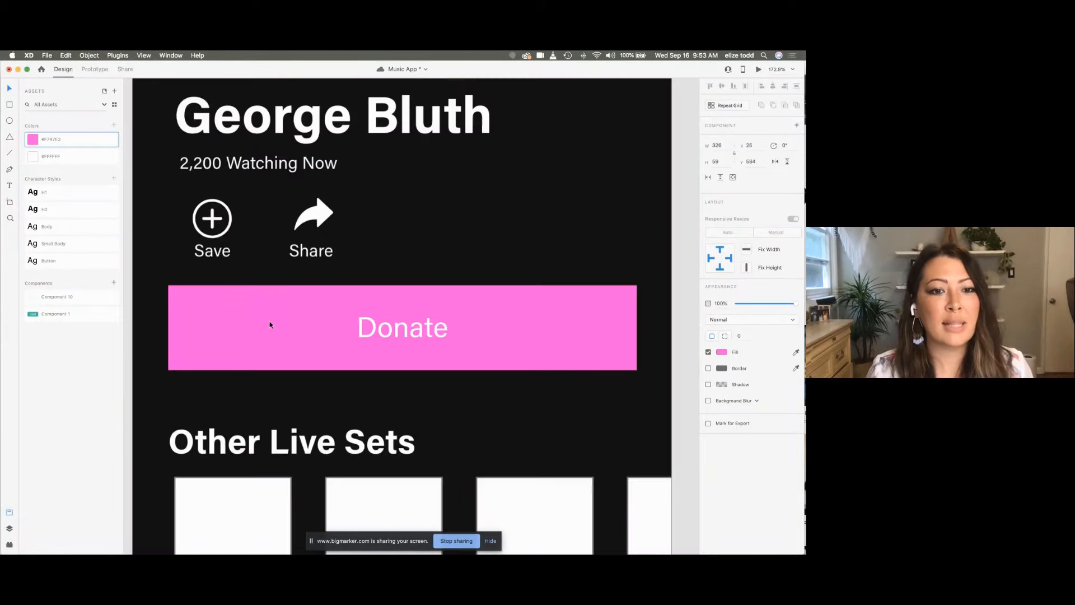
pyautogui.scroll(-3, 293, 306)
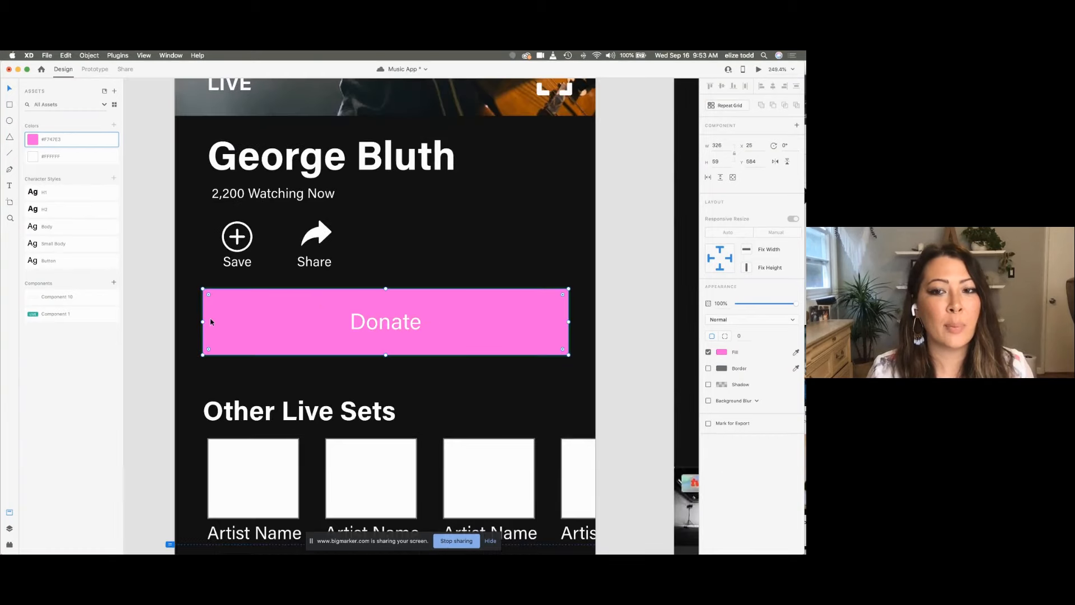
pyautogui.scroll(5, 208, 304)
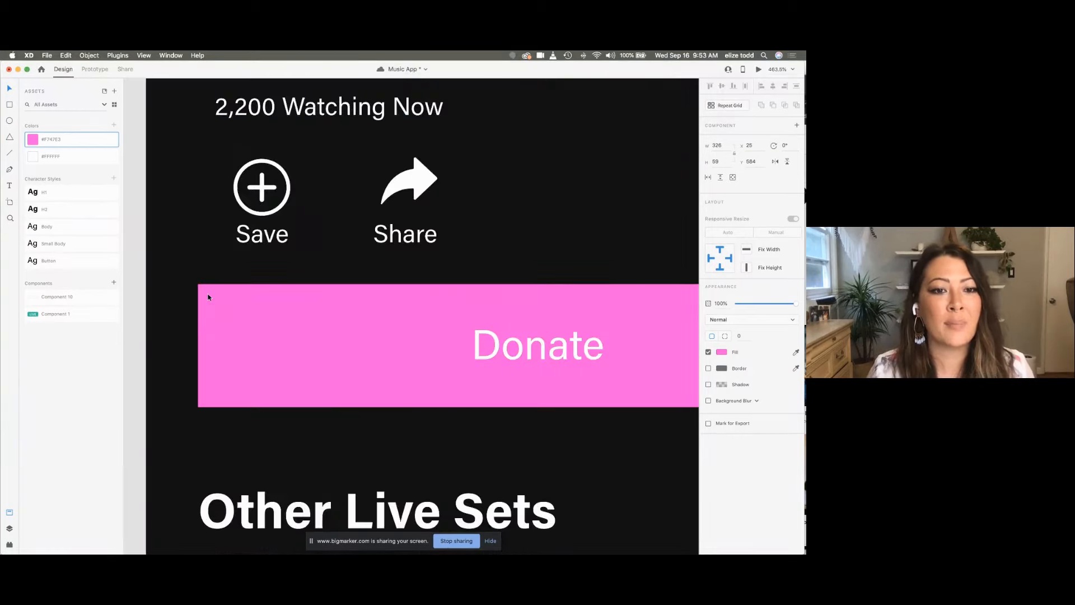
pyautogui.hscroll(3, 209, 413)
pyautogui.scroll(-4, 595, 334)
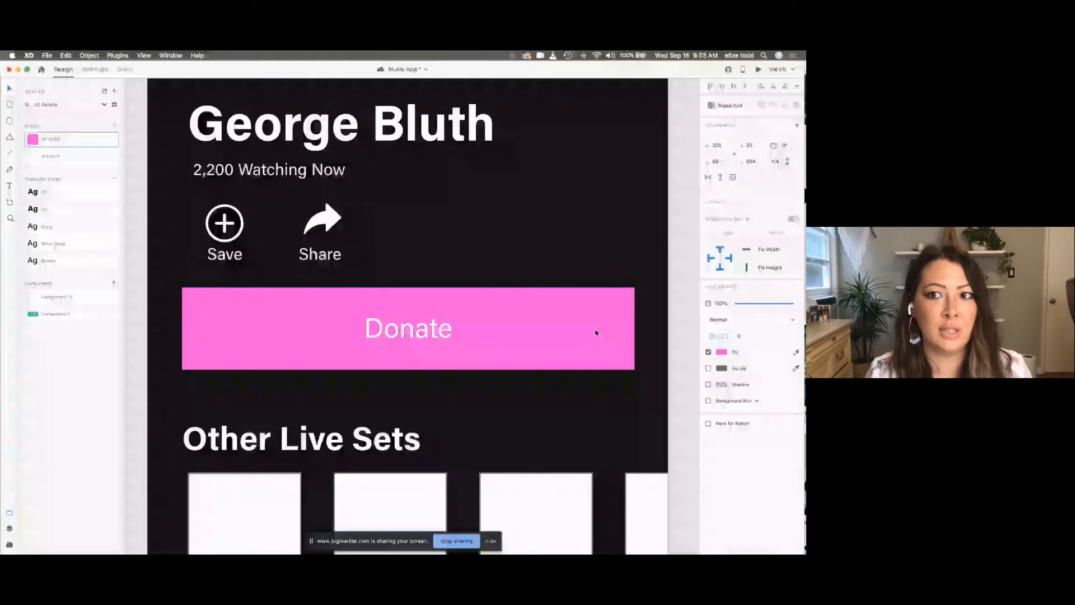
pyautogui.hscroll(-4, 564, 361)
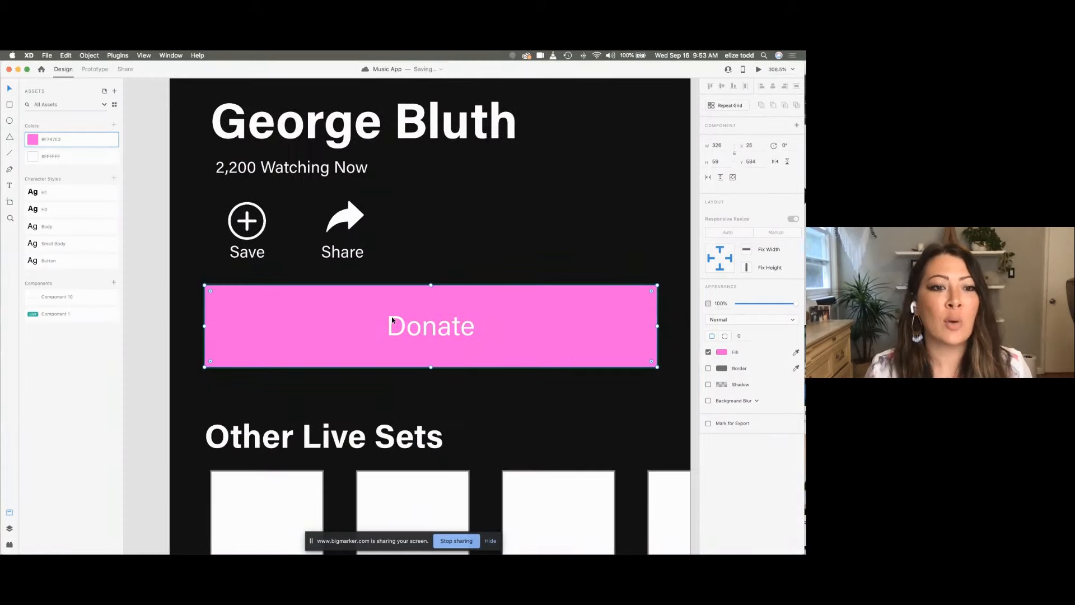
pyautogui.scroll(3, 311, 301)
pyautogui.hscroll(2, 309, 301)
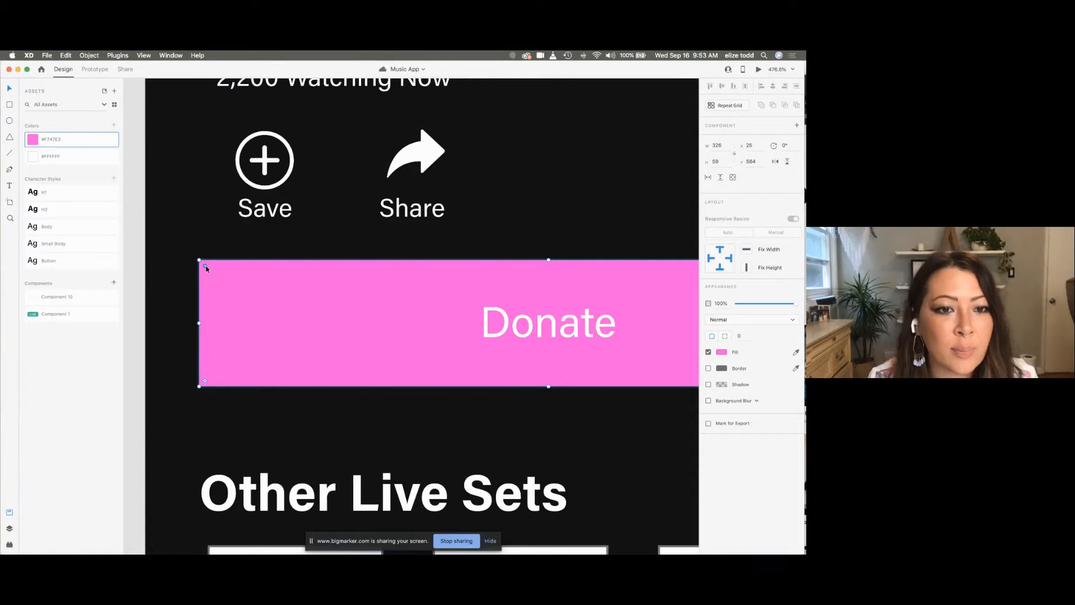
pyautogui.moveTo(205, 268); pyautogui.dragTo(216, 272)
pyautogui.scroll(-3, 216, 272)
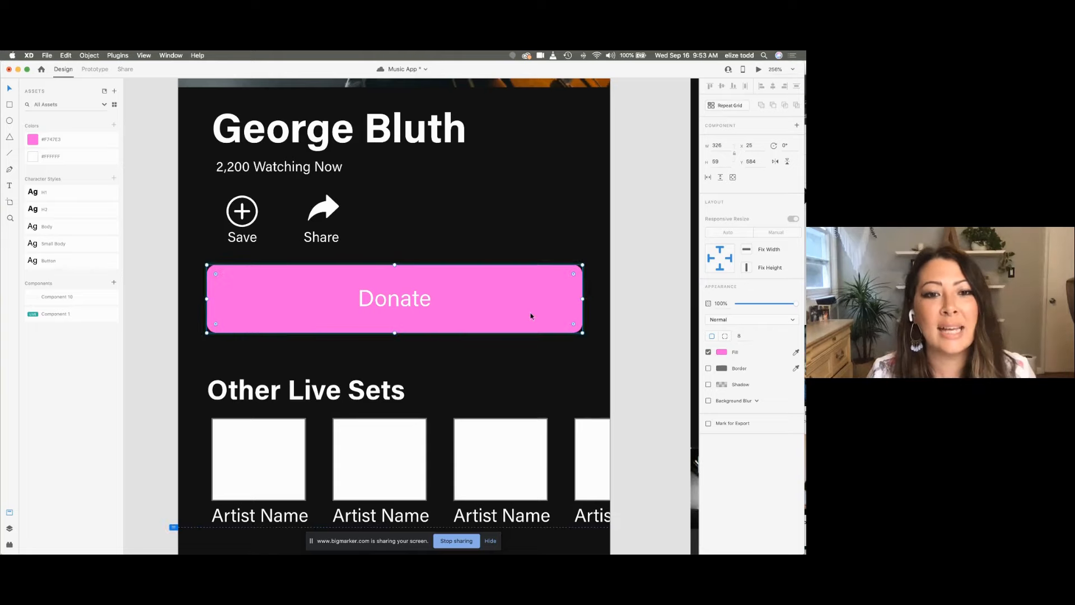
# Step: Set the Donate button's corner radius to 6
pyautogui.scroll(-3, 234, 334)
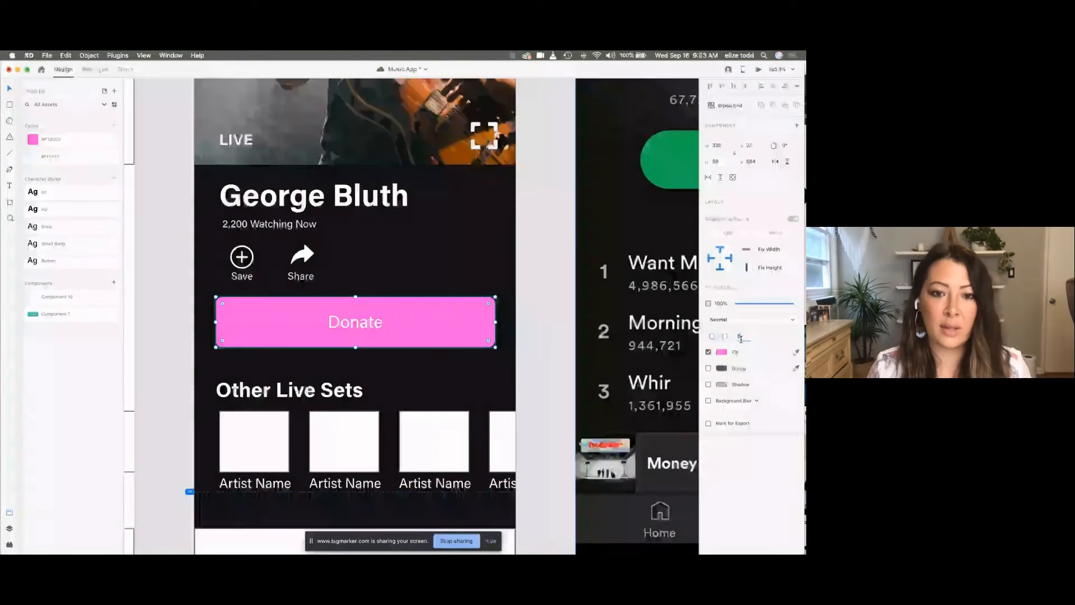
pyautogui.write('6')
pyautogui.press('Return')
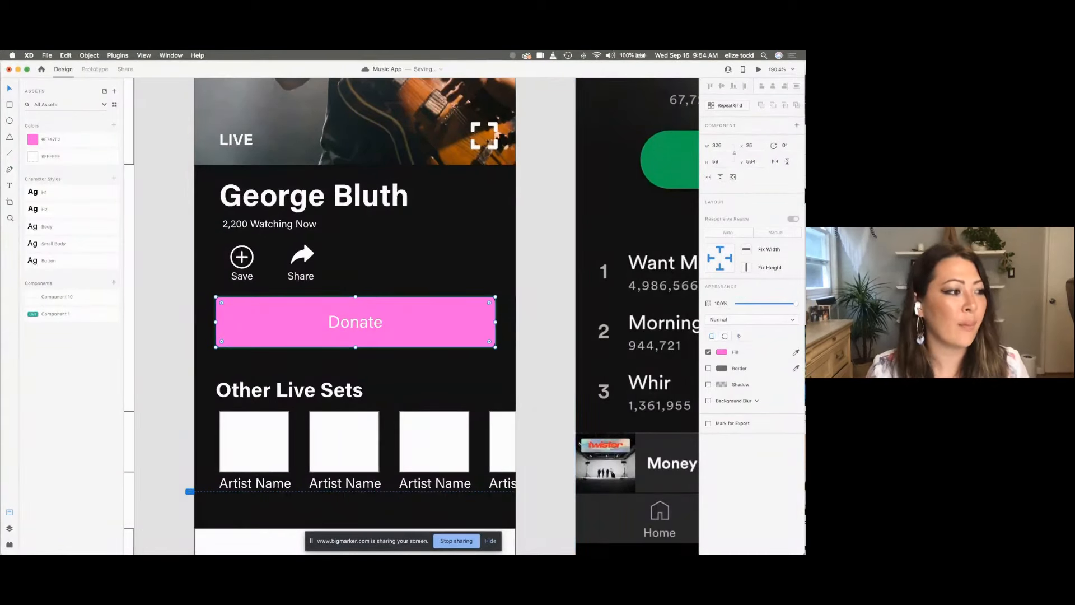
# Step: Make the Donate button's label text bold
pyautogui.doubleClick(357, 330)
pyautogui.scroll(-5, 397, 328)
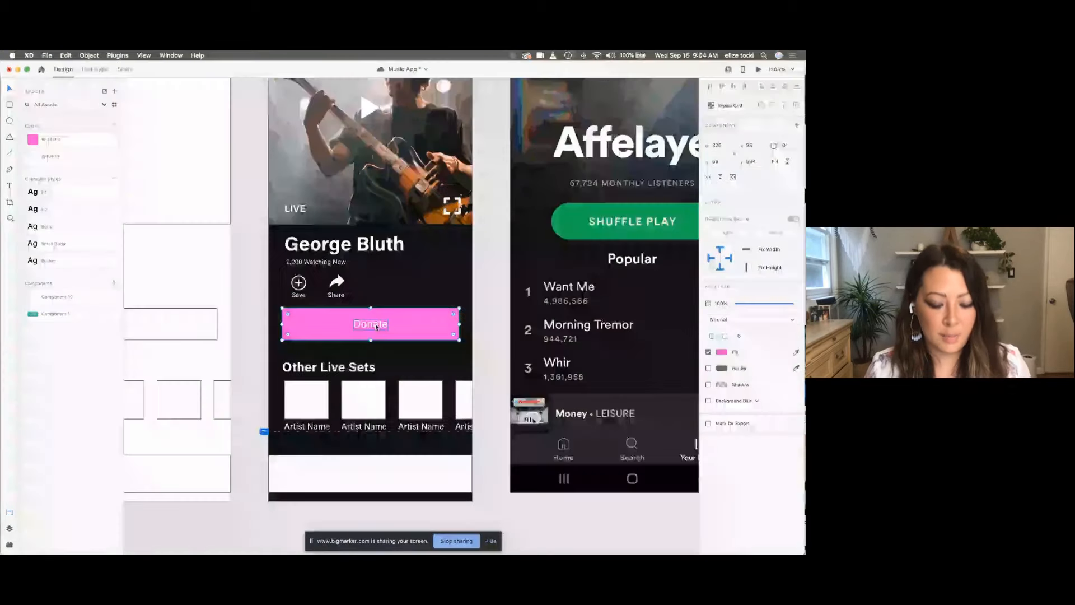
pyautogui.press('super+b')
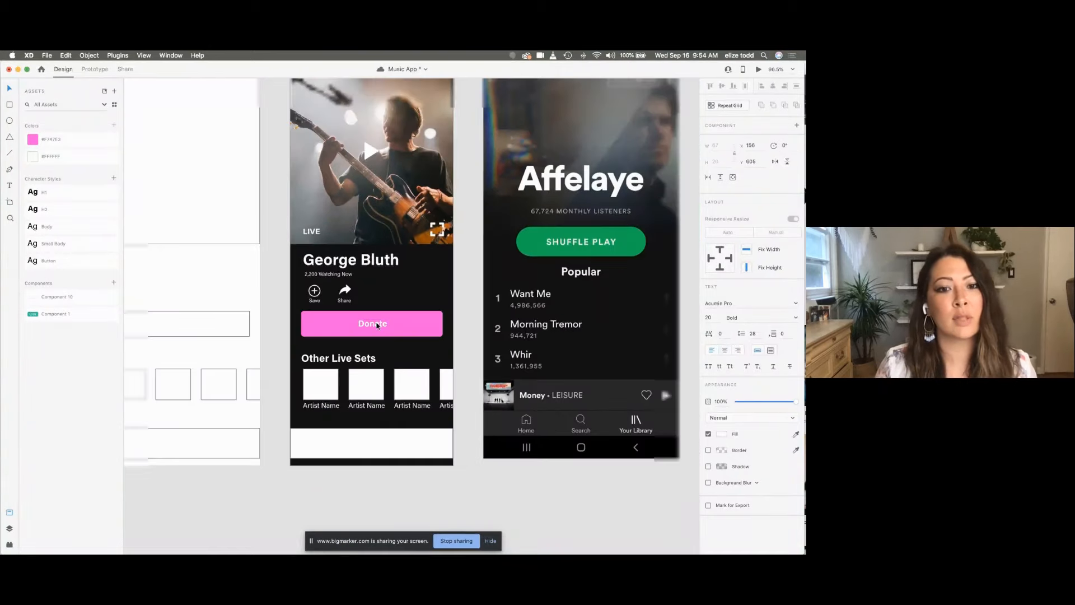
pyautogui.scroll(-2, 378, 326)
pyautogui.press('Escape')
pyautogui.scroll(-1, 341, 370)
# Step: Fill the Other Live Sets thumbnails with the crowd, street, guitarist and blue stage stock photos from the live music results, leaving out the microphone photo
pyautogui.scroll(3, 338, 370)
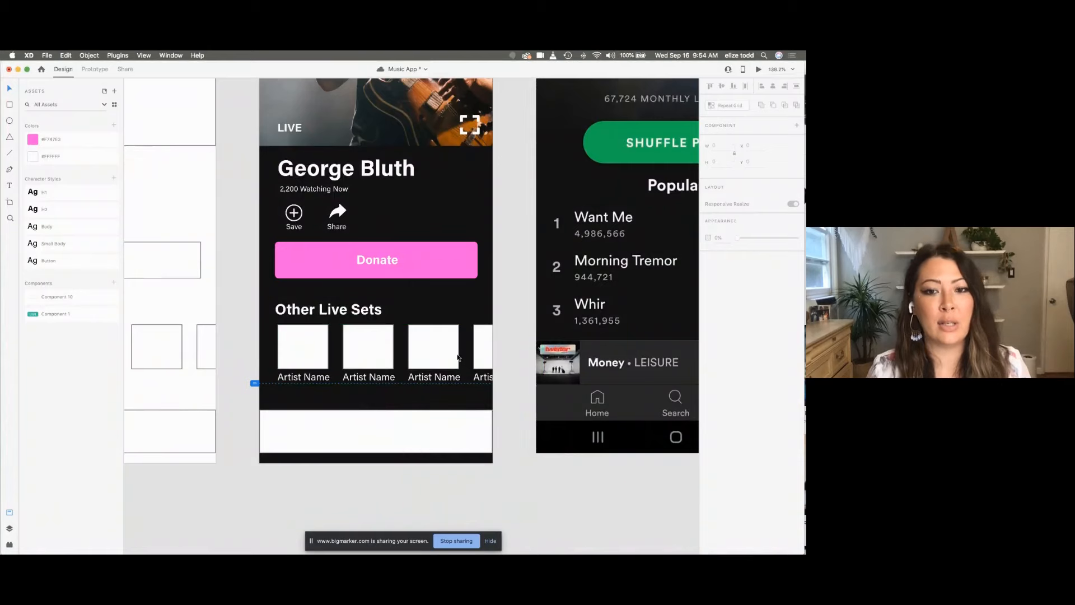
pyautogui.click(277, 356)
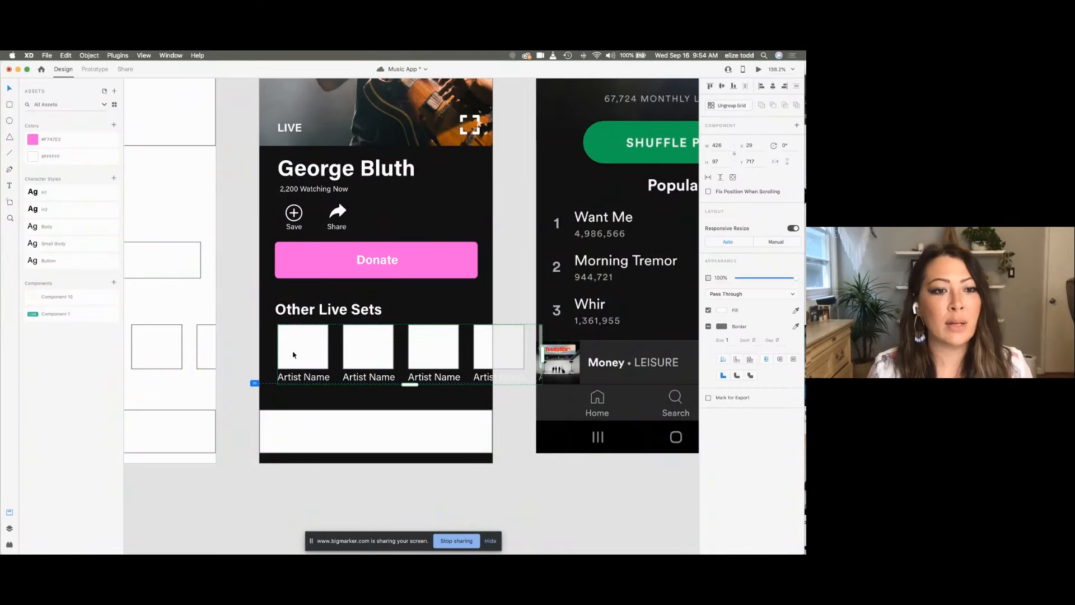
pyautogui.click(9, 544)
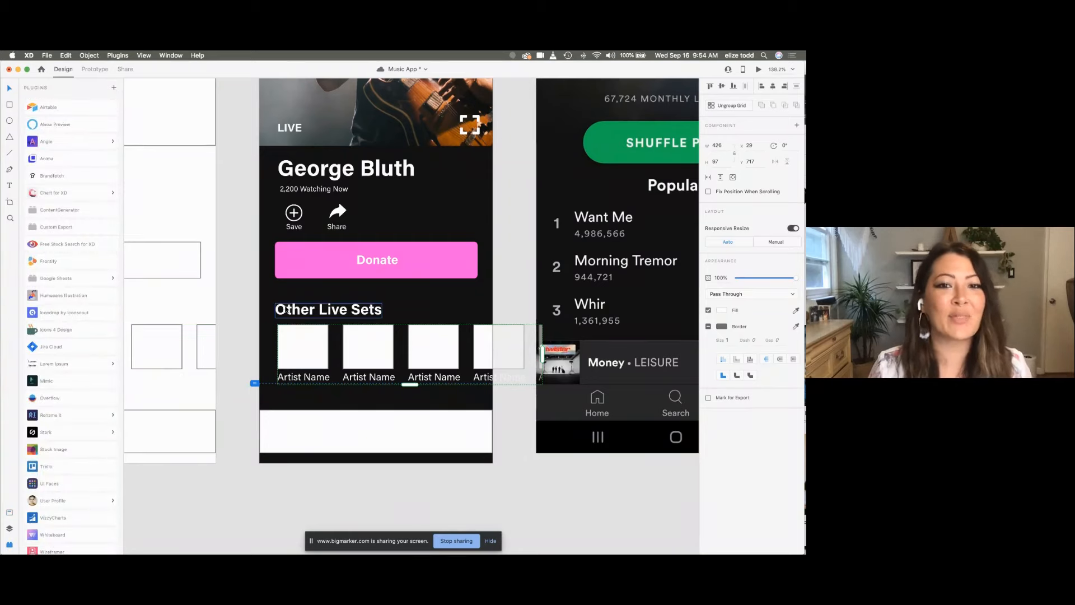
pyautogui.scroll(2, 317, 330)
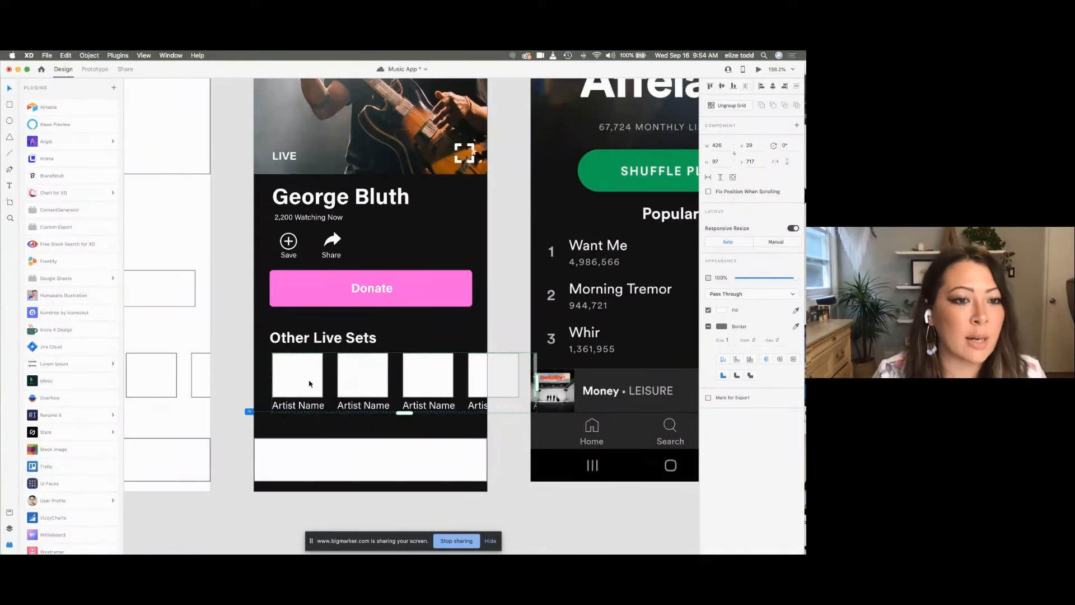
pyautogui.click(60, 246)
pyautogui.scroll(-2, 36, 368)
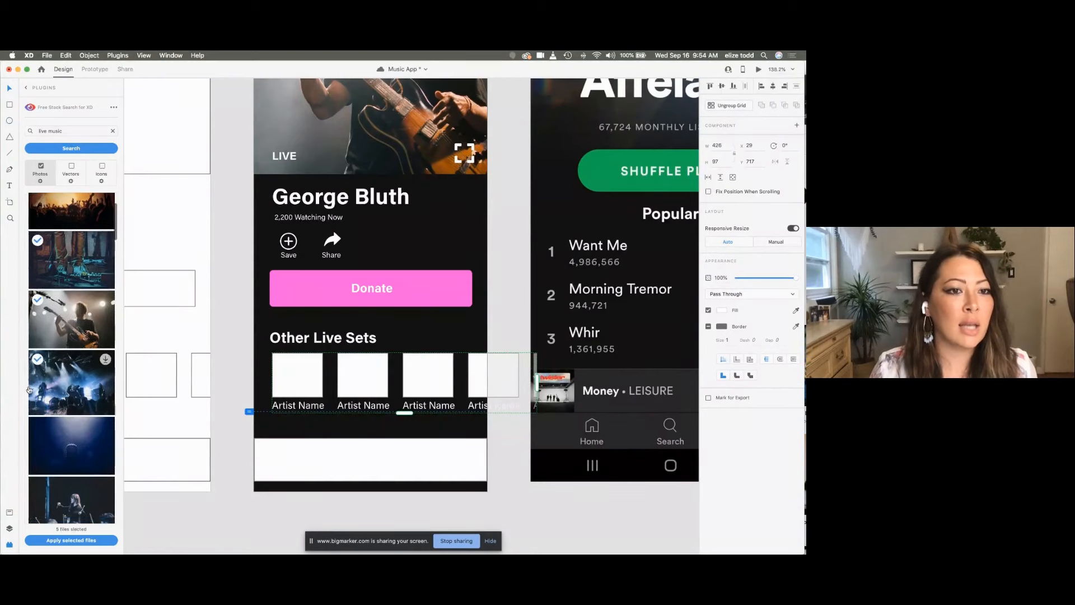
pyautogui.scroll(2, 36, 369)
pyautogui.click(37, 205)
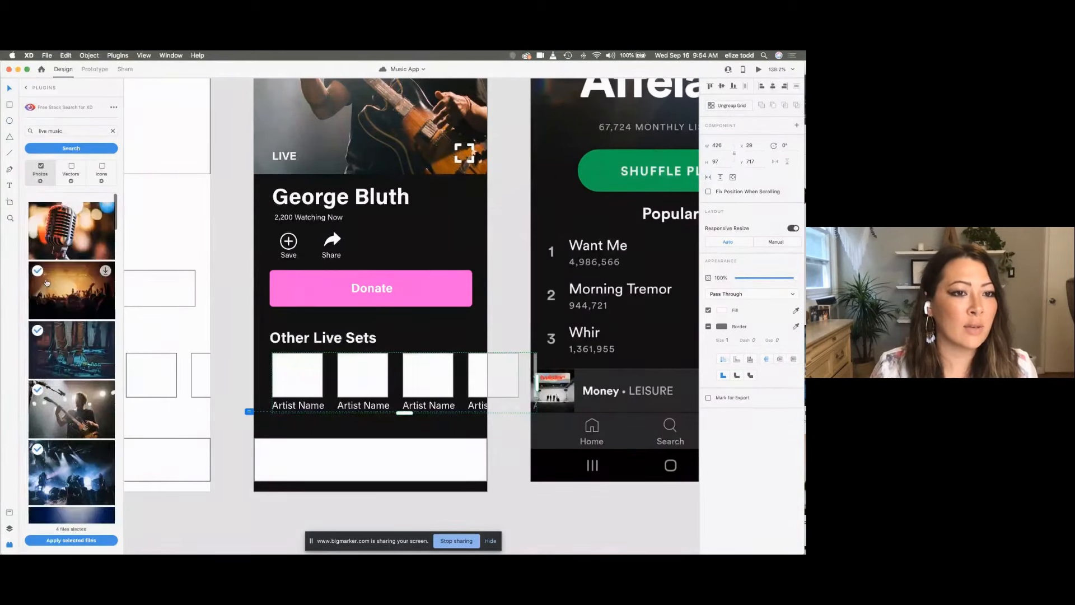
pyautogui.scroll(-3, 49, 421)
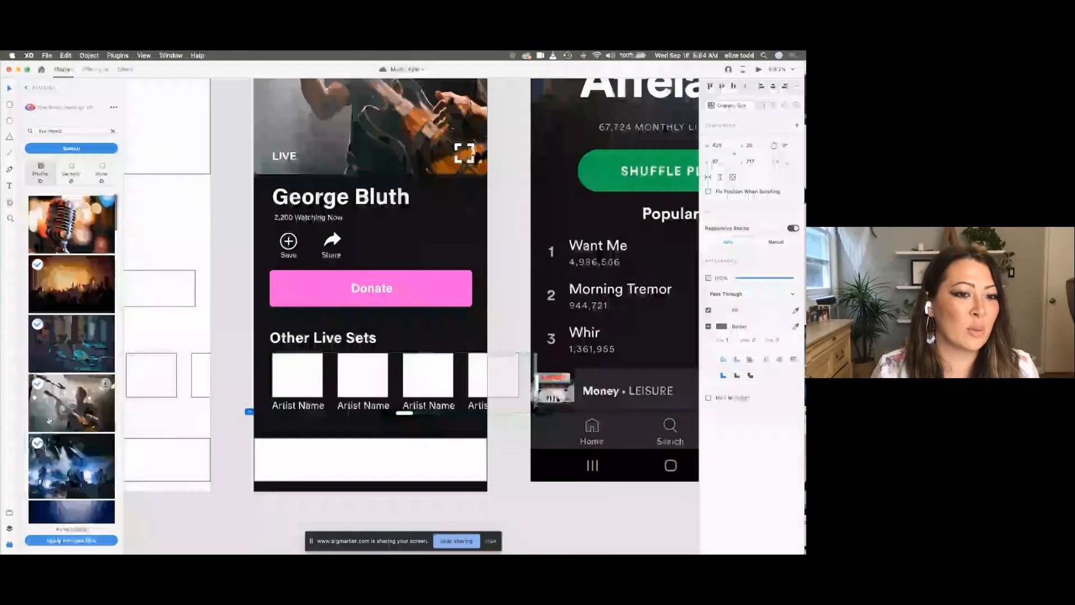
pyautogui.scroll(3, 49, 420)
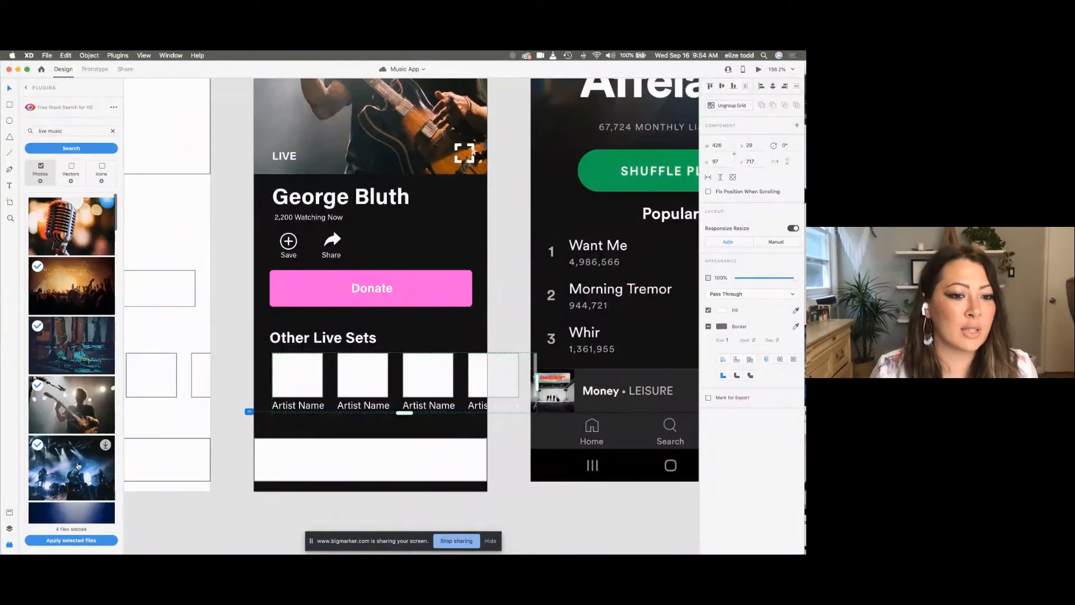
pyautogui.click(70, 541)
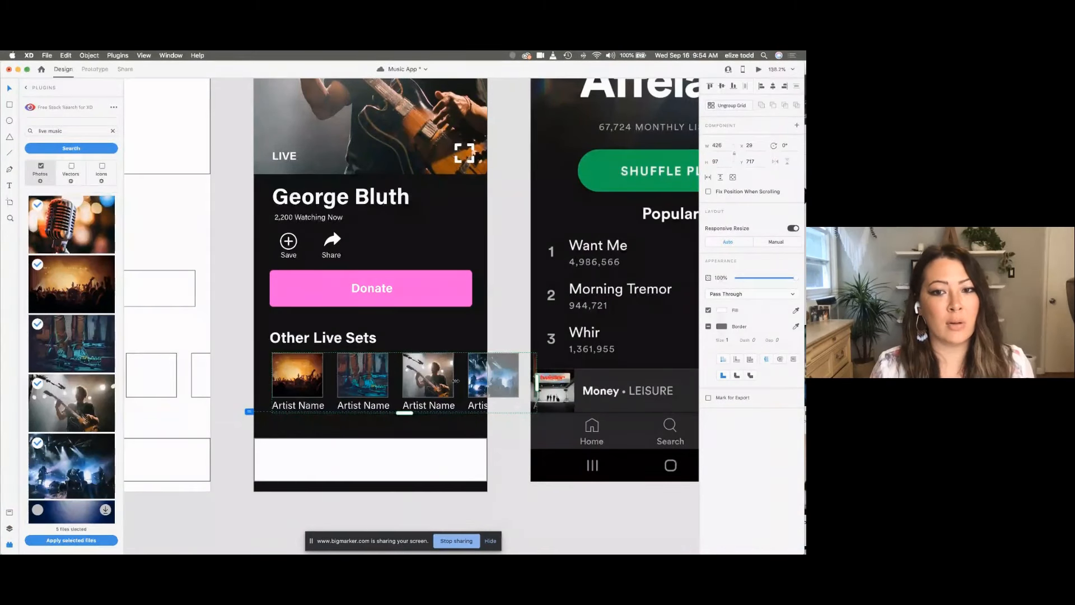
# Step: Remove the border from the photo thumbnails in the Other Live Sets repeat grid
pyautogui.doubleClick(297, 375)
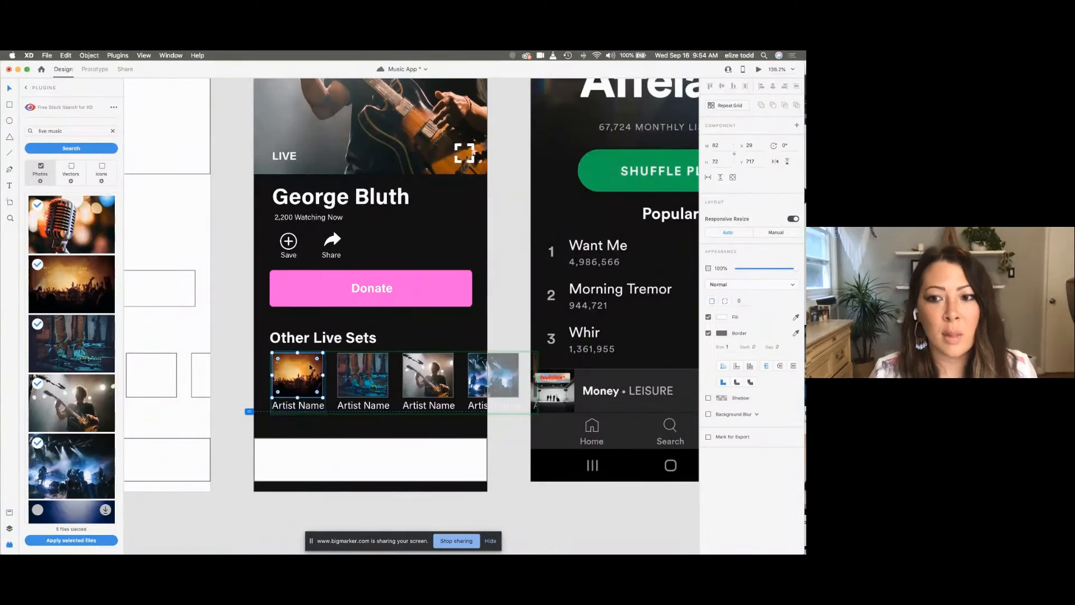
pyautogui.click(709, 333)
pyautogui.click(238, 427)
# Step: Move the Other Live Sets thumbnail grid slightly down to Y 724
pyautogui.scroll(-3, 238, 428)
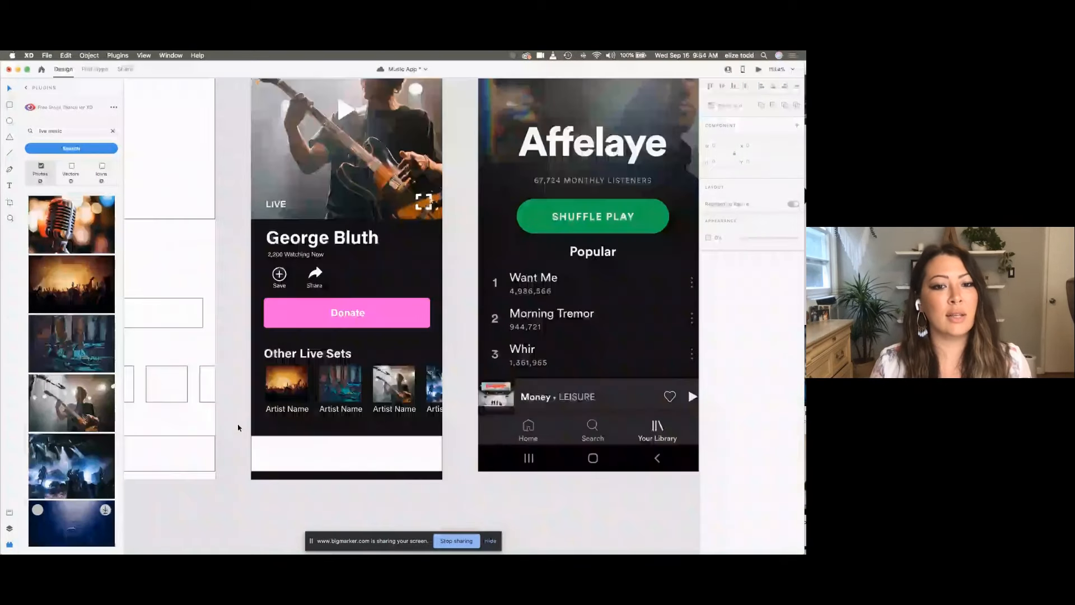
pyautogui.click(291, 429)
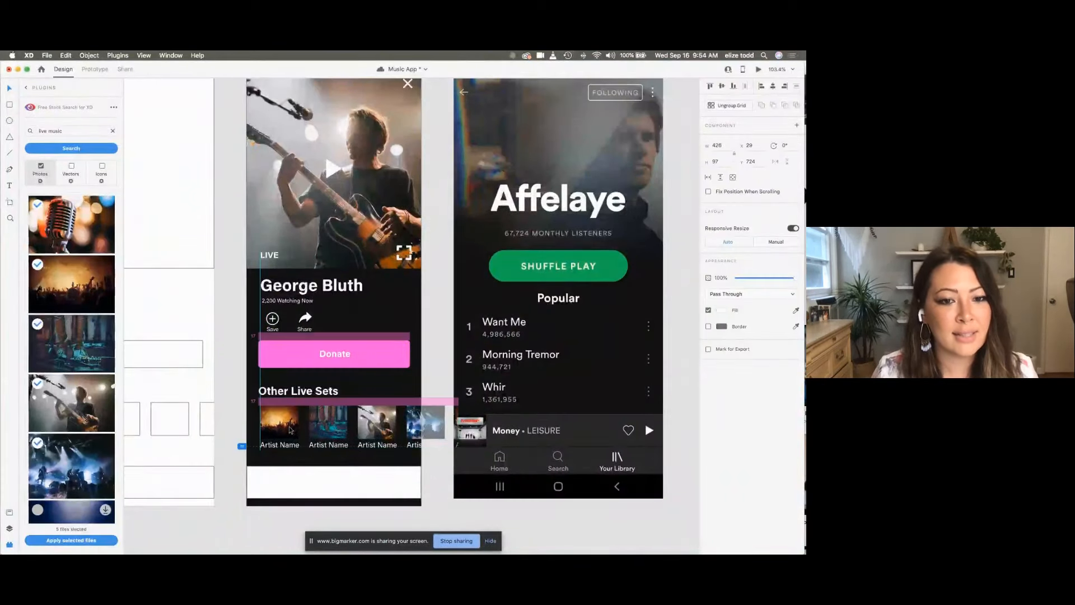
pyautogui.scroll(-3, 286, 439)
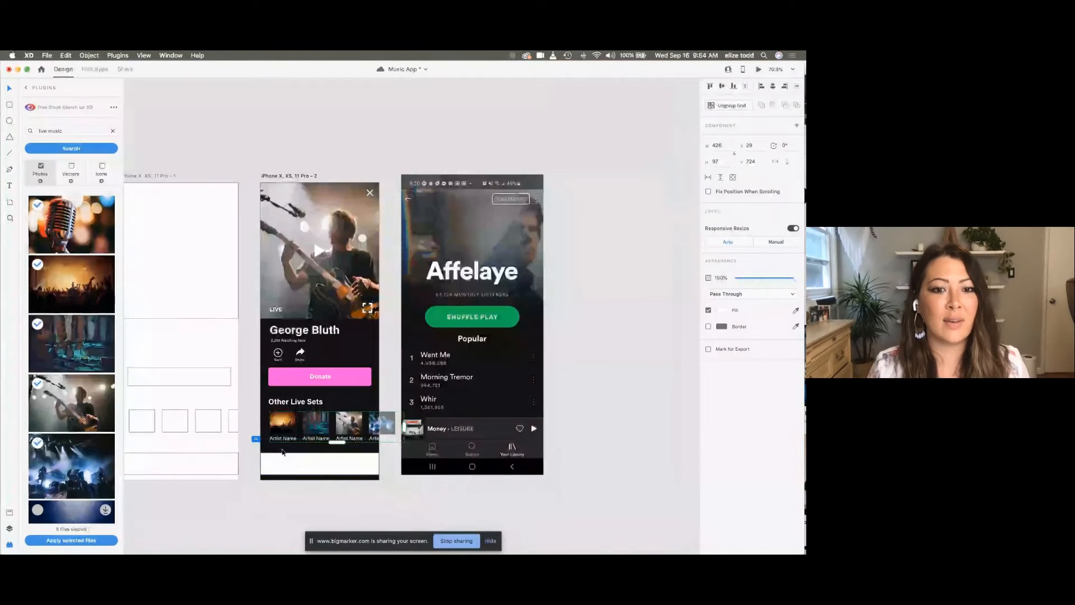
pyautogui.scroll(5, 283, 452)
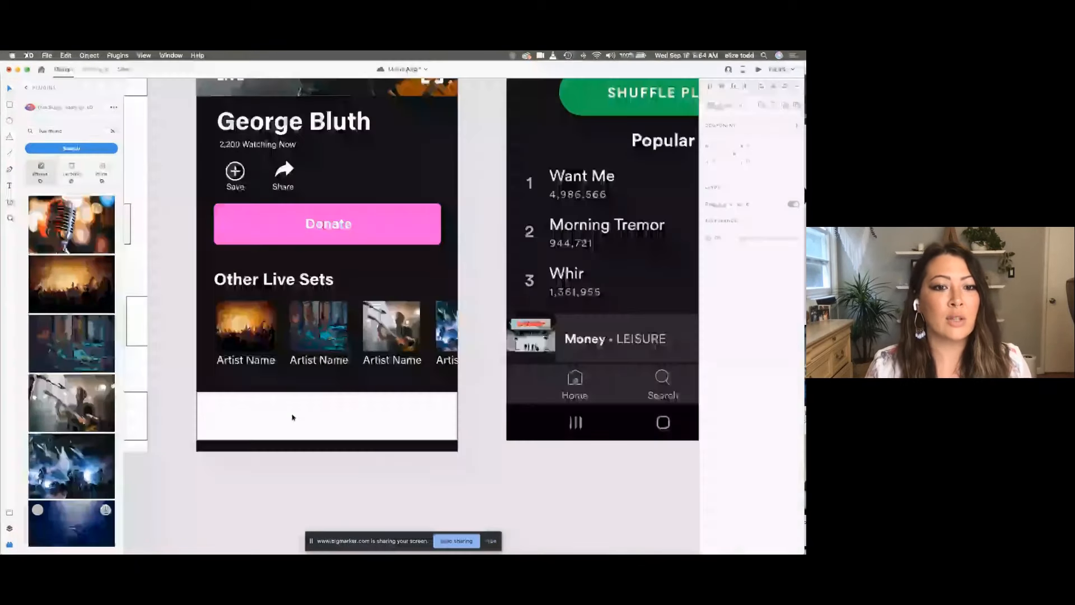
pyautogui.scroll(-1, 243, 420)
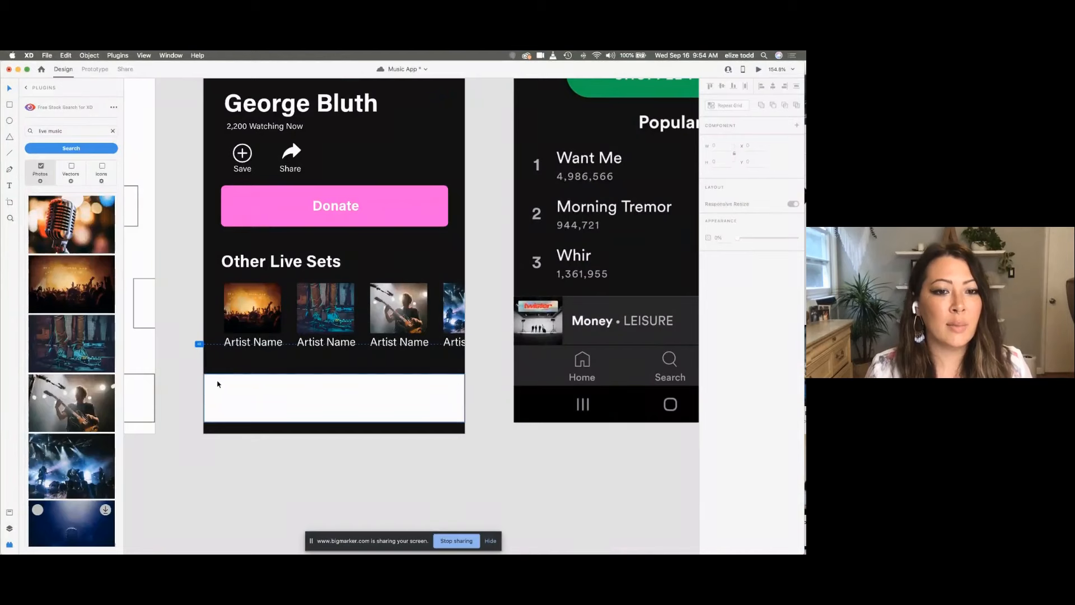
# Step: Examine the white bottom navigation bar's group and its nested layers in the layer list
pyautogui.click(217, 384)
pyautogui.scroll(-1, 218, 382)
pyautogui.scroll(-3, 218, 383)
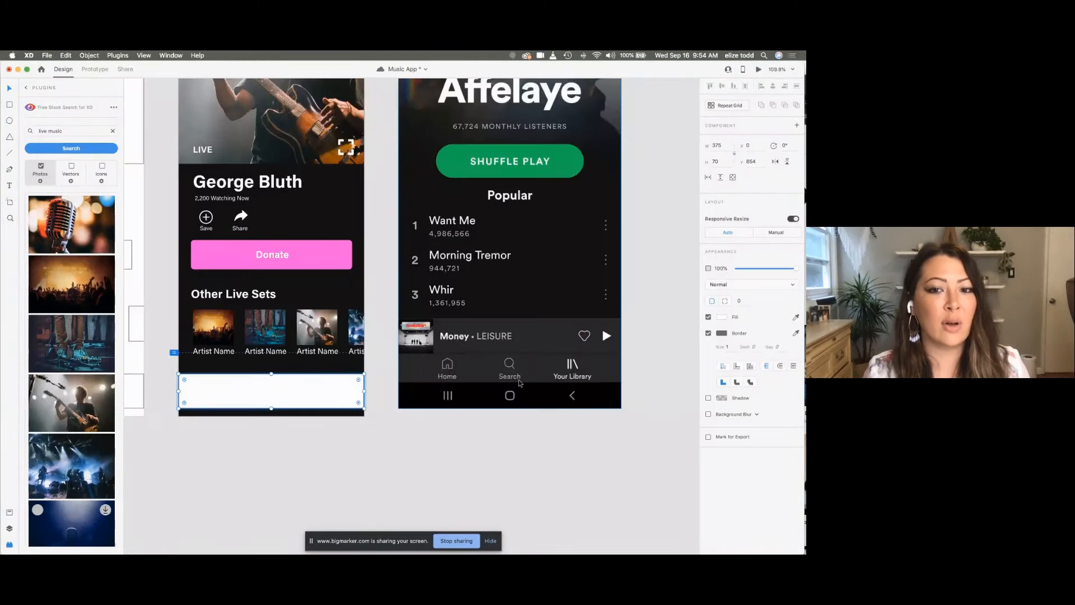
pyautogui.click(377, 442)
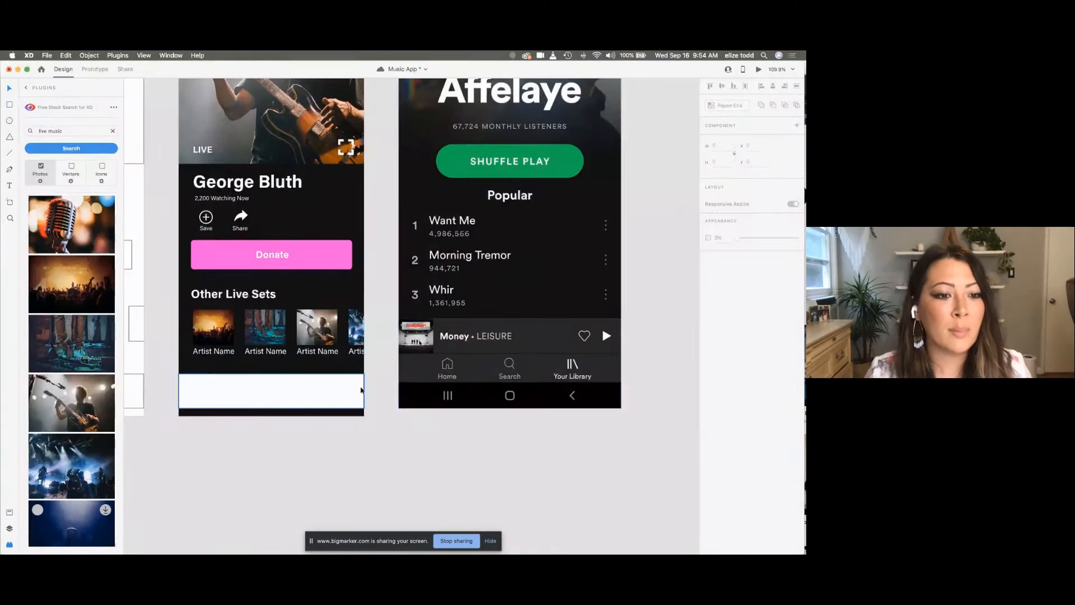
pyautogui.click(9, 528)
pyautogui.click(255, 403)
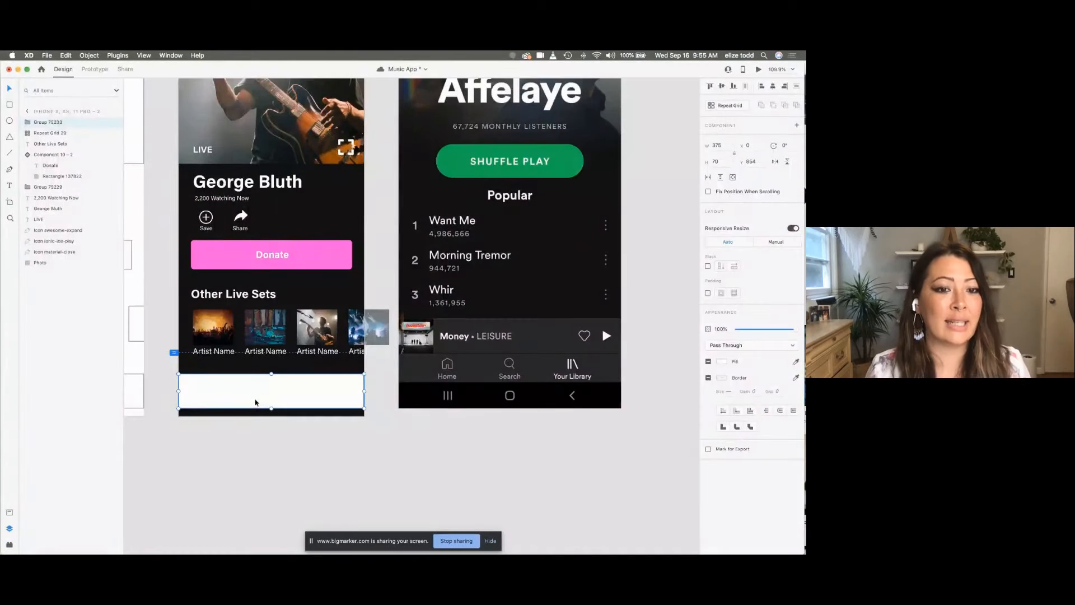
pyautogui.click(224, 421)
pyautogui.click(214, 401)
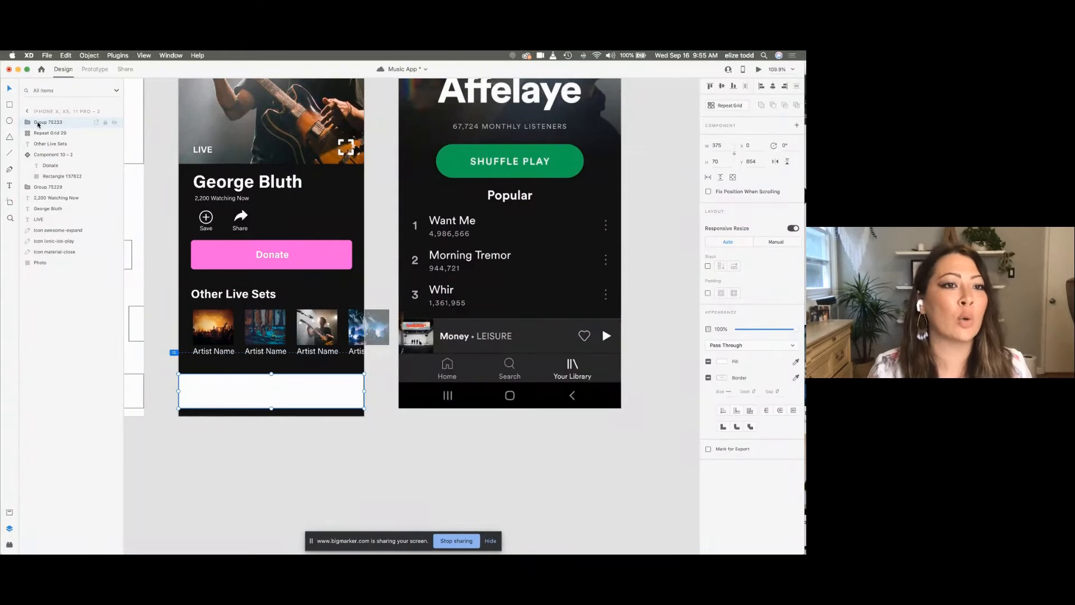
pyautogui.click(29, 123)
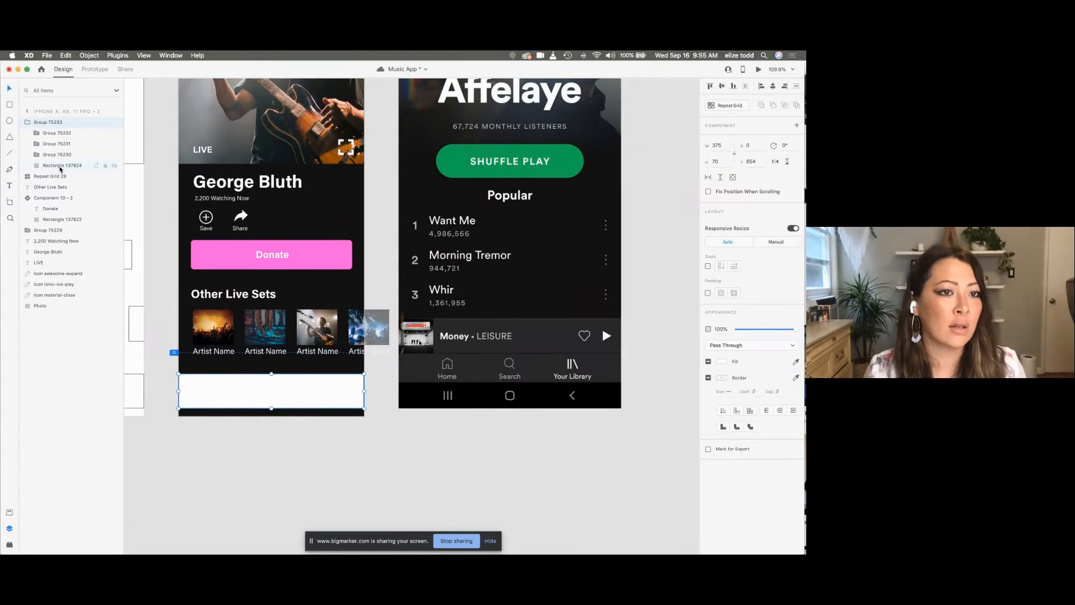
pyautogui.click(27, 122)
pyautogui.click(28, 122)
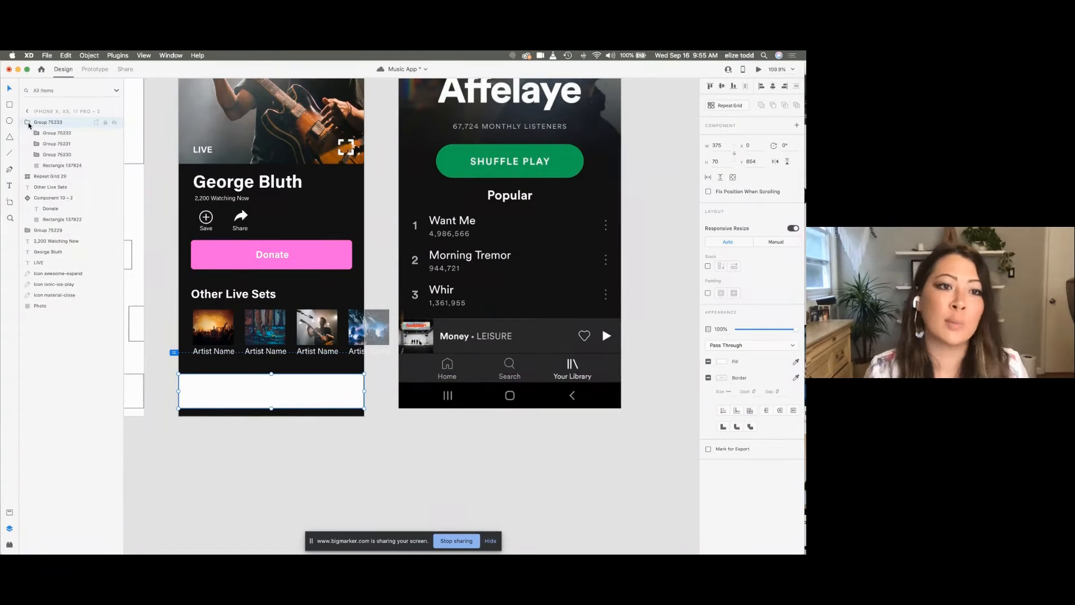
pyautogui.click(27, 123)
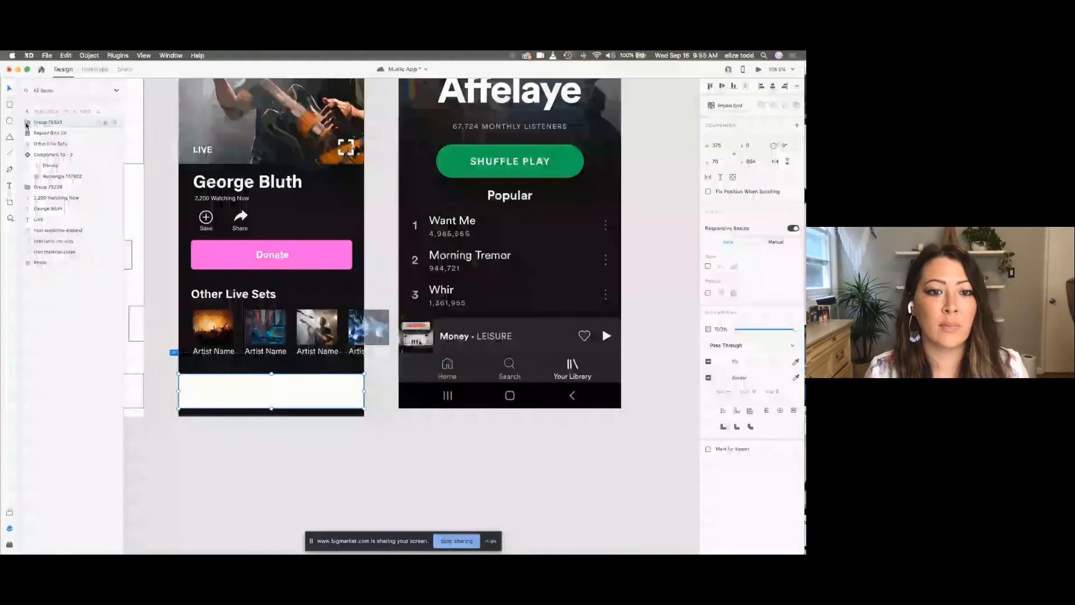
# Step: Fill the bottom bar's background rectangle with dark gray sampled from the reference screen's navigation bar and remove its border
pyautogui.scroll(3, 207, 407)
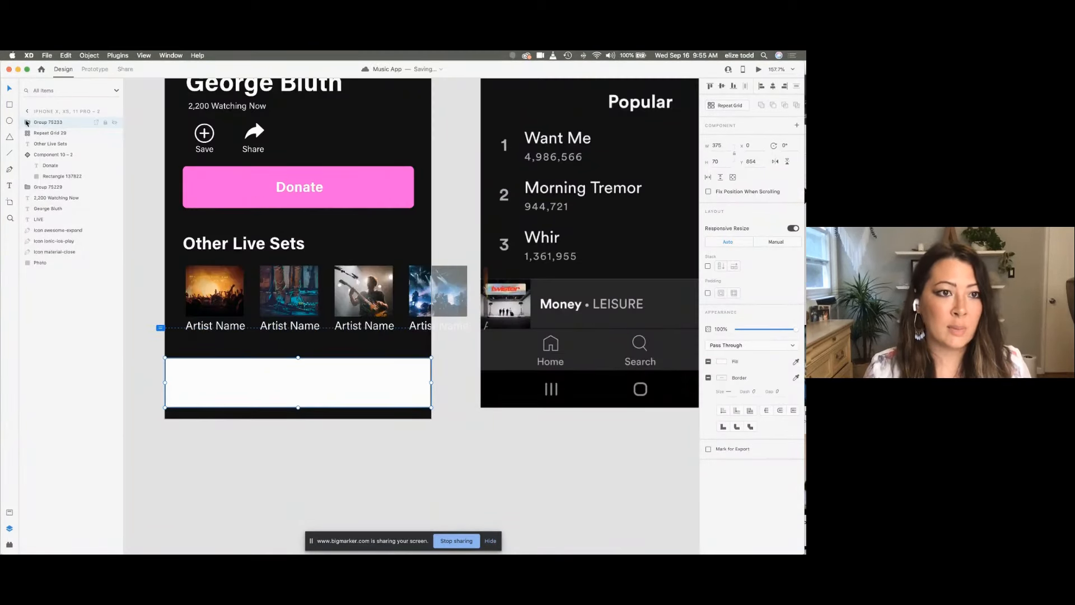
pyautogui.click(27, 122)
pyautogui.click(43, 167)
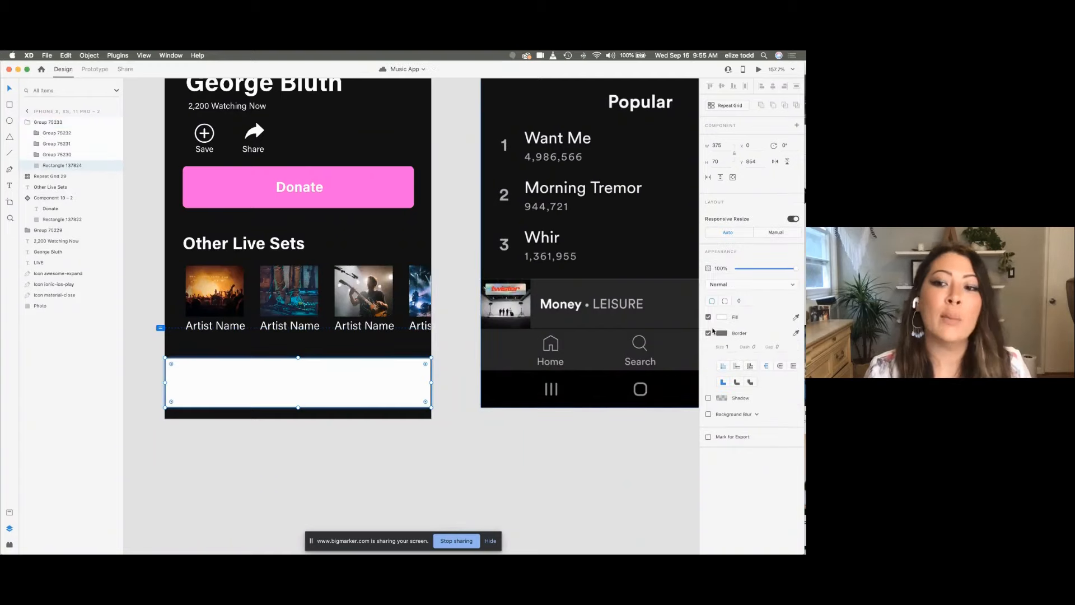
pyautogui.click(721, 318)
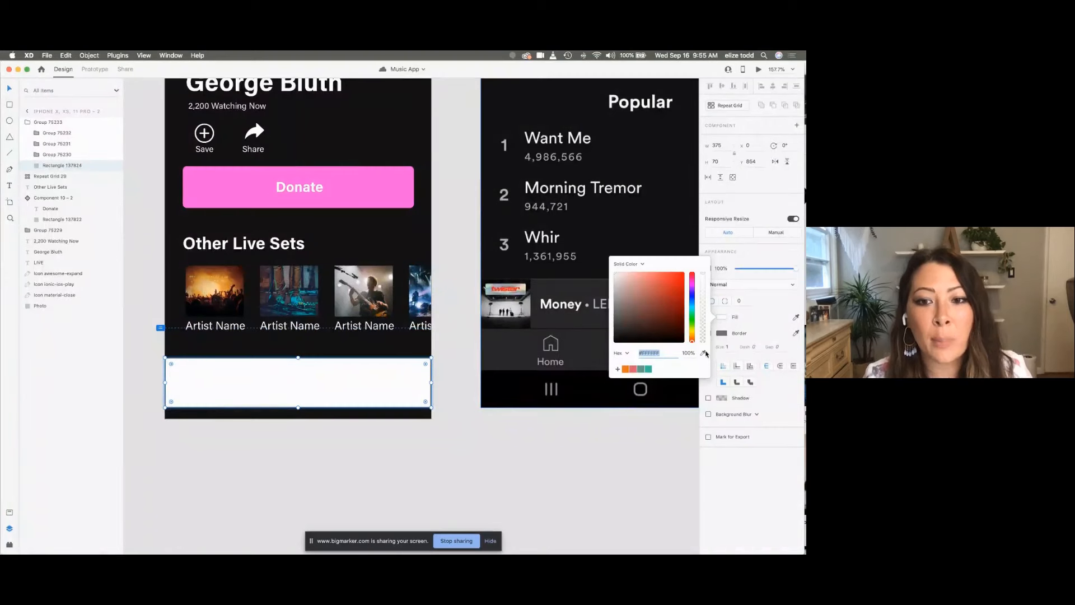
pyautogui.click(704, 353)
pyautogui.click(516, 351)
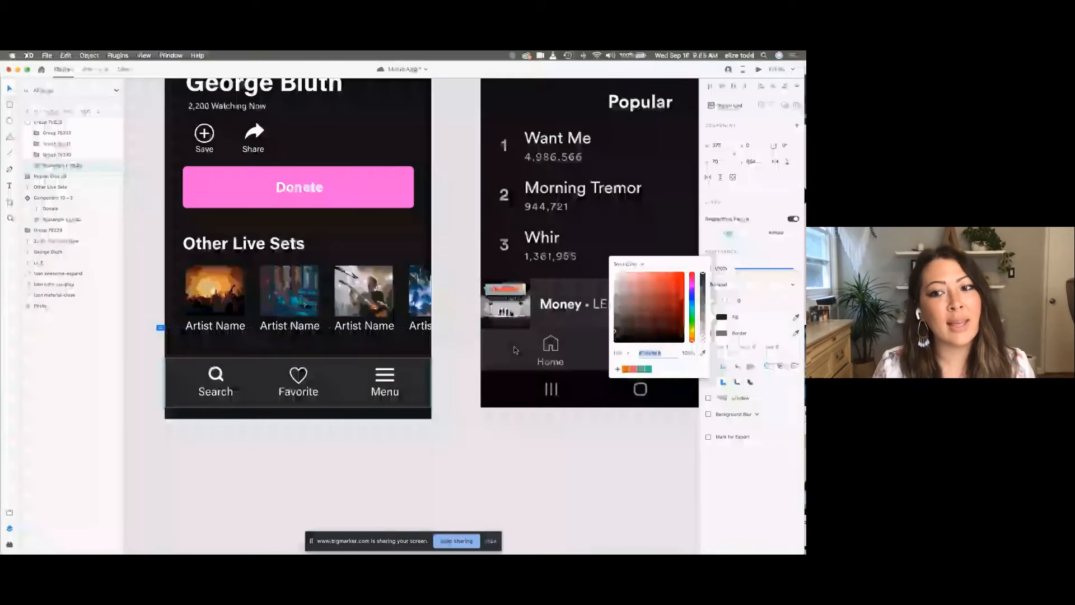
pyautogui.click(717, 330)
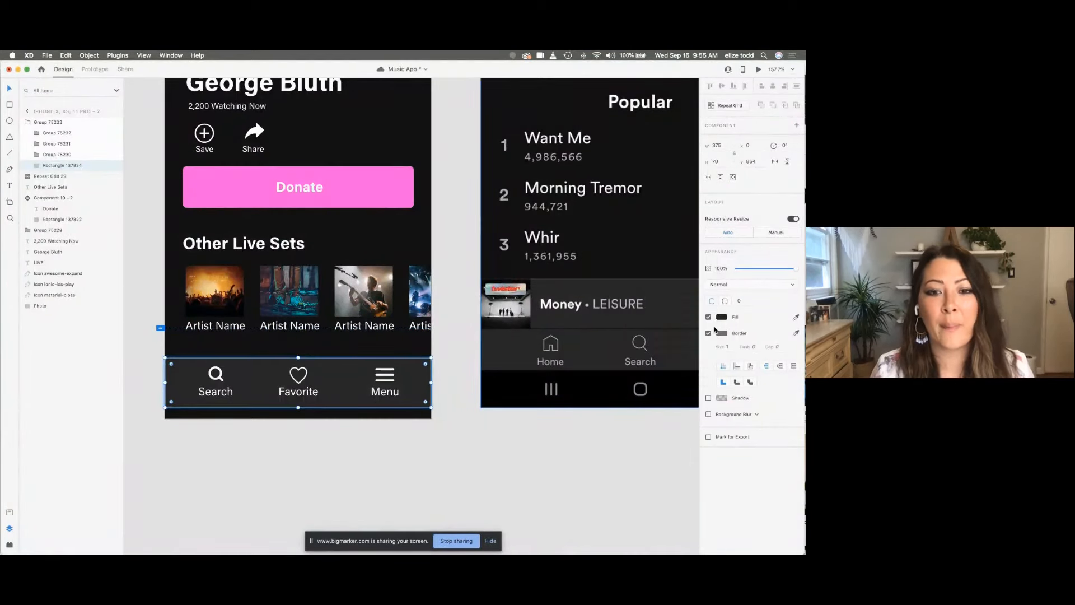
pyautogui.click(709, 333)
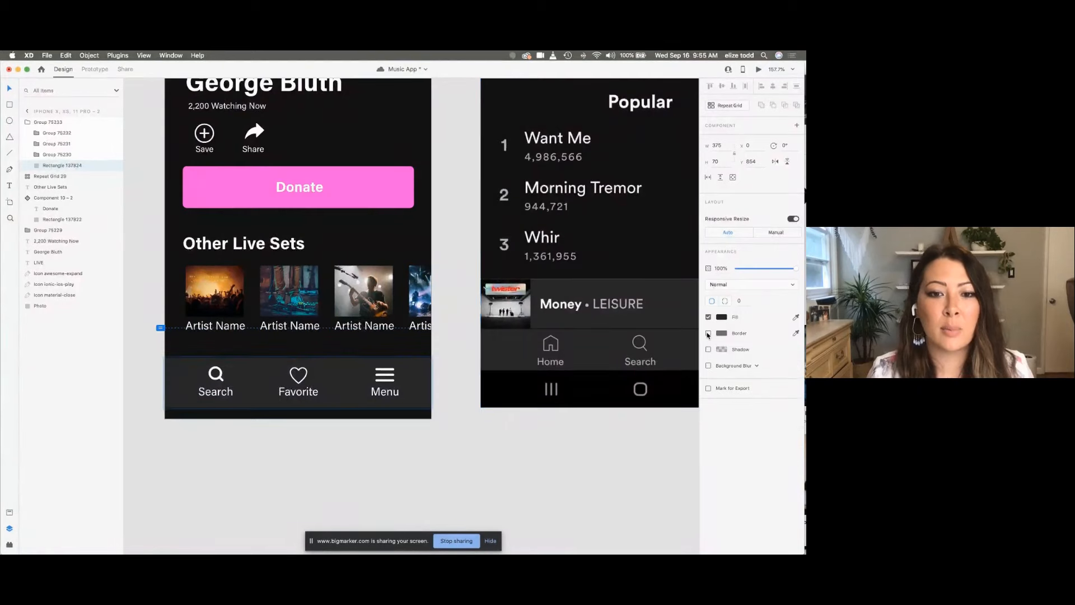
pyautogui.click(325, 436)
# Step: Move the Search, Favorite and Menu navigation bar down until it sits flush with the artboard's lower edge
pyautogui.scroll(-3, 322, 410)
pyautogui.moveTo(326, 399); pyautogui.dragTo(326, 394)
pyautogui.scroll(-5, 328, 394)
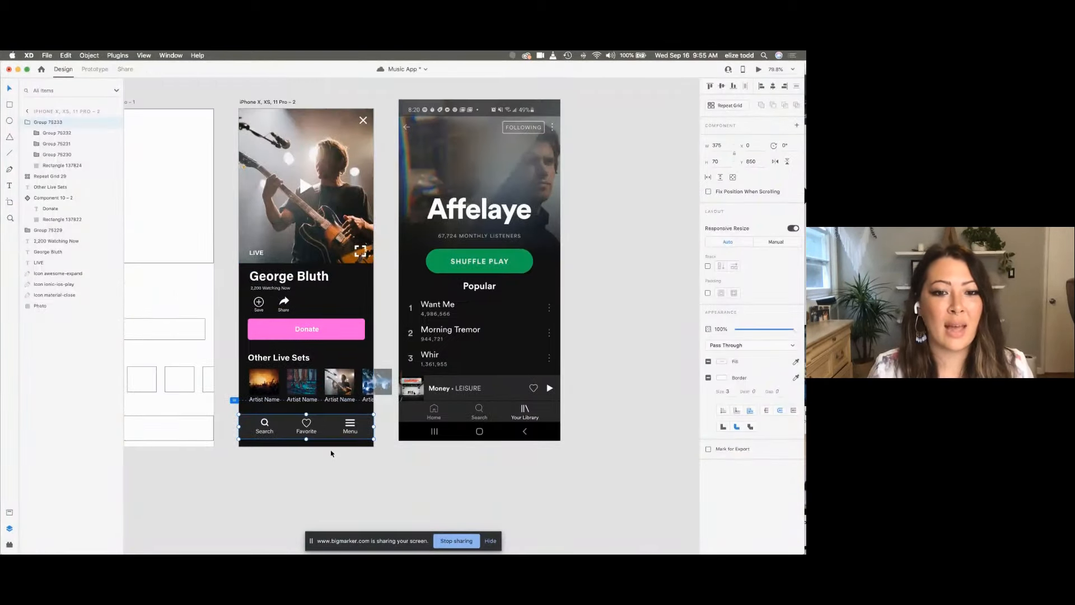
pyautogui.scroll(5, 318, 423)
pyautogui.hotkey('shift', 'Down')
pyautogui.hotkey('shift', 'Down')
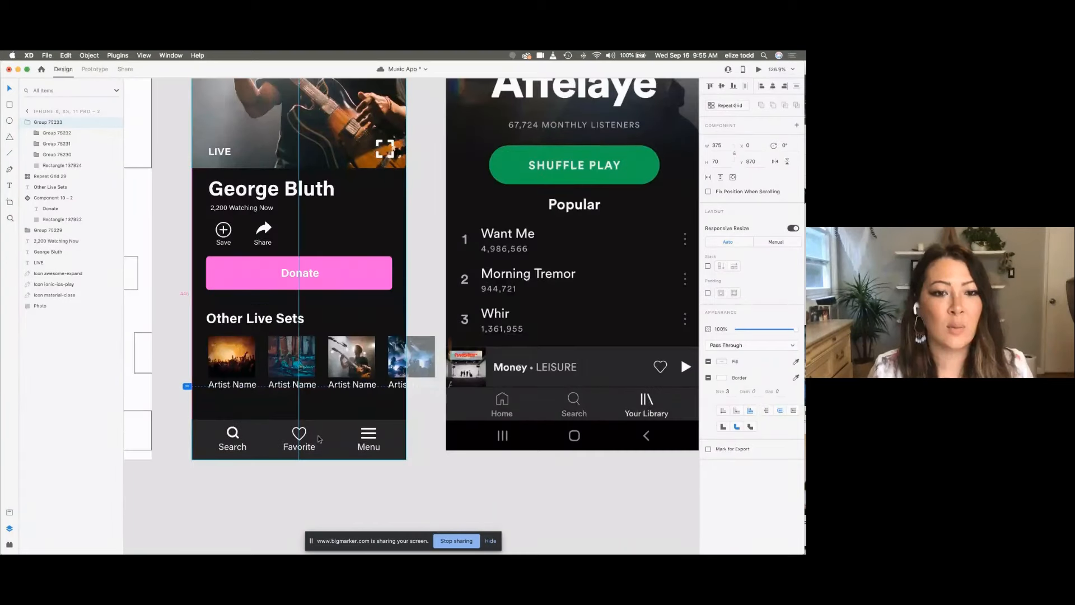
# Step: Move the Other Live Sets thumbnail grid and its heading down by 10 pixels each
pyautogui.click(256, 372)
pyautogui.hotkey('shift', 'Down')
pyautogui.click(241, 323)
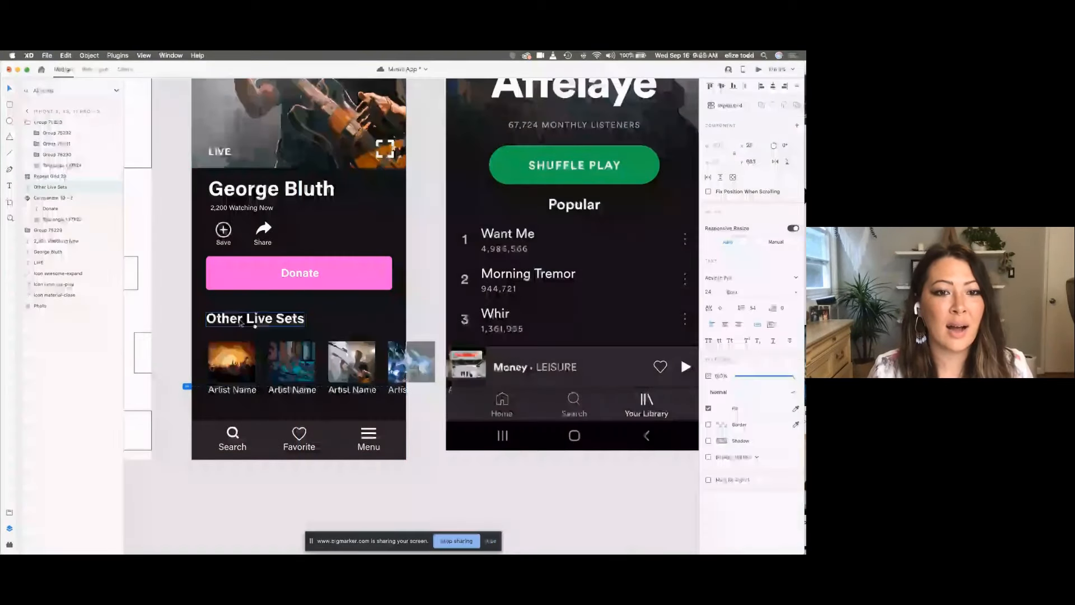
pyautogui.hotkey('shift', 'Down')
pyautogui.scroll(-5, 241, 323)
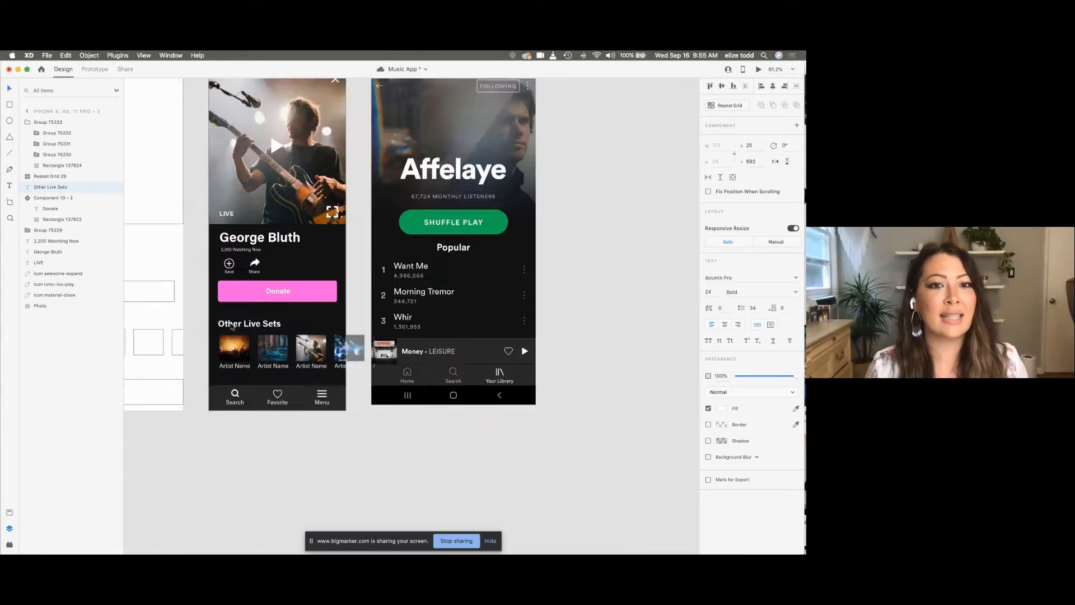
pyautogui.scroll(3, 250, 324)
pyautogui.scroll(-1, 257, 325)
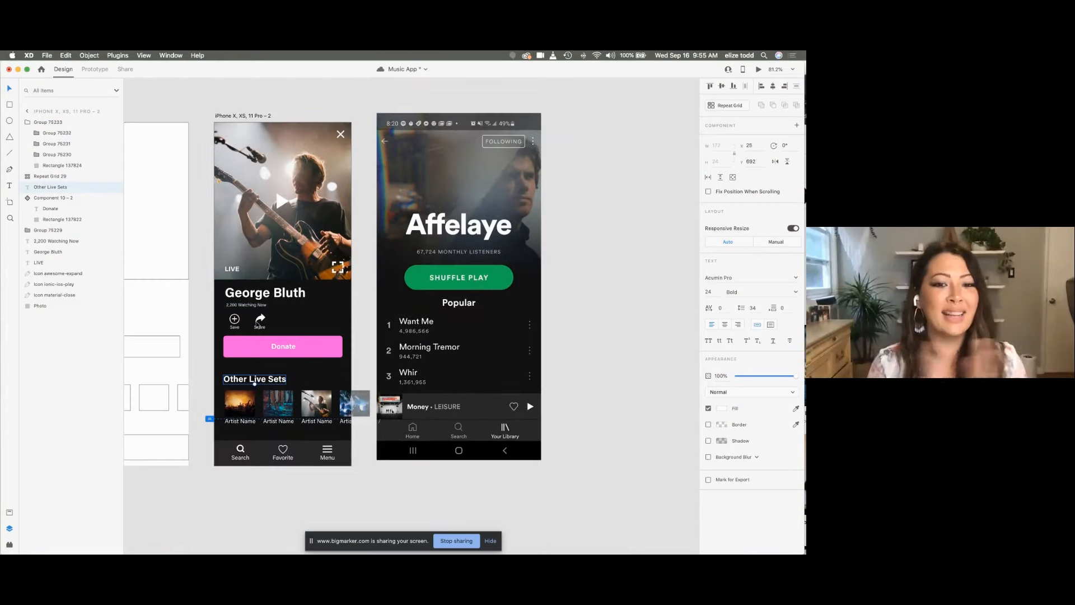
pyautogui.scroll(-1, 258, 325)
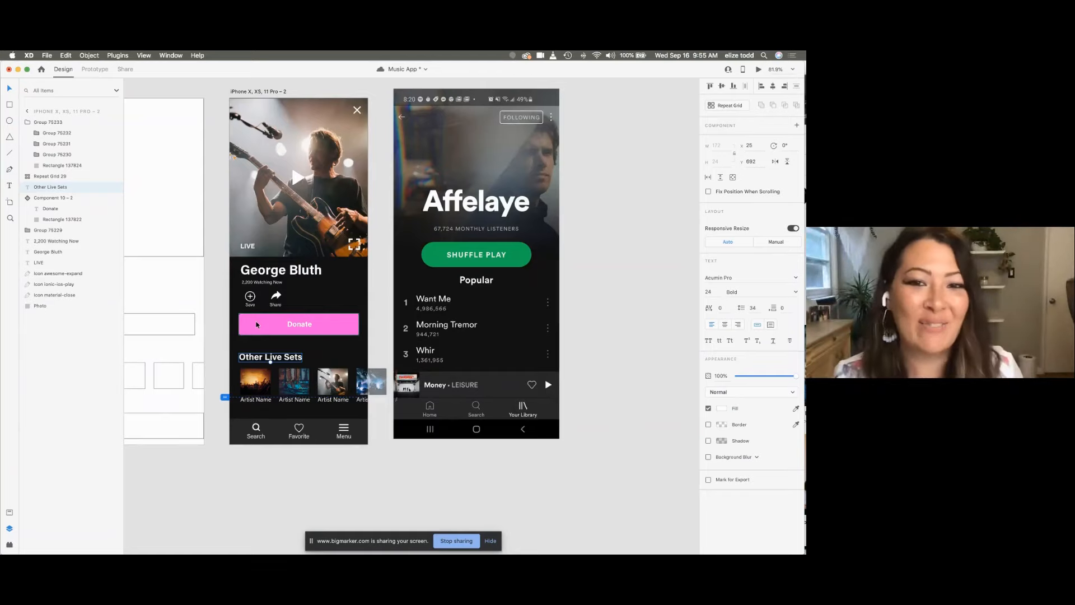
pyautogui.click(626, 274)
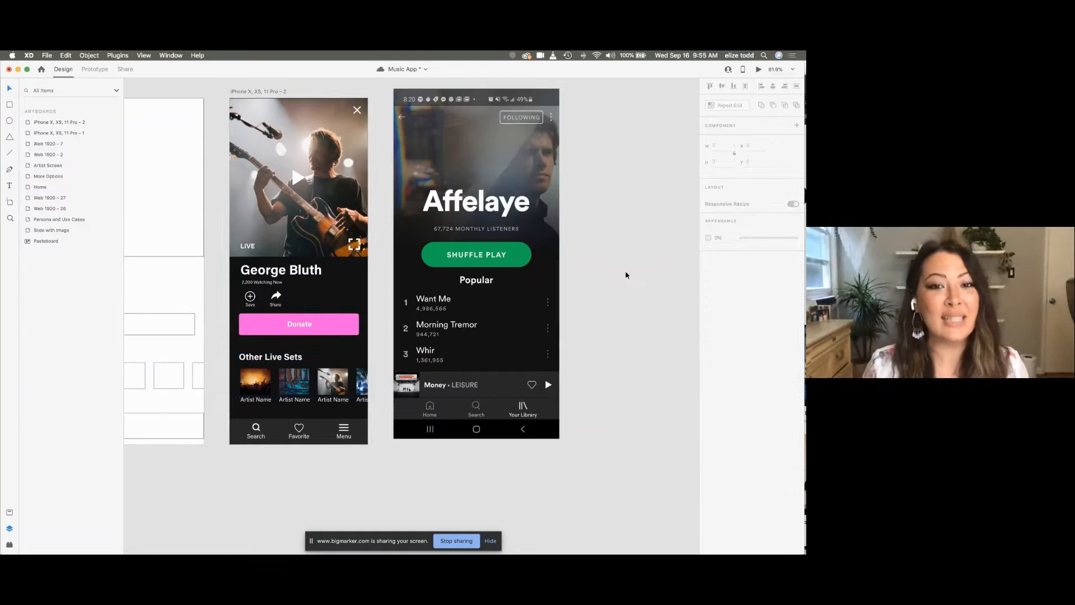
pyautogui.scroll(-3, 627, 275)
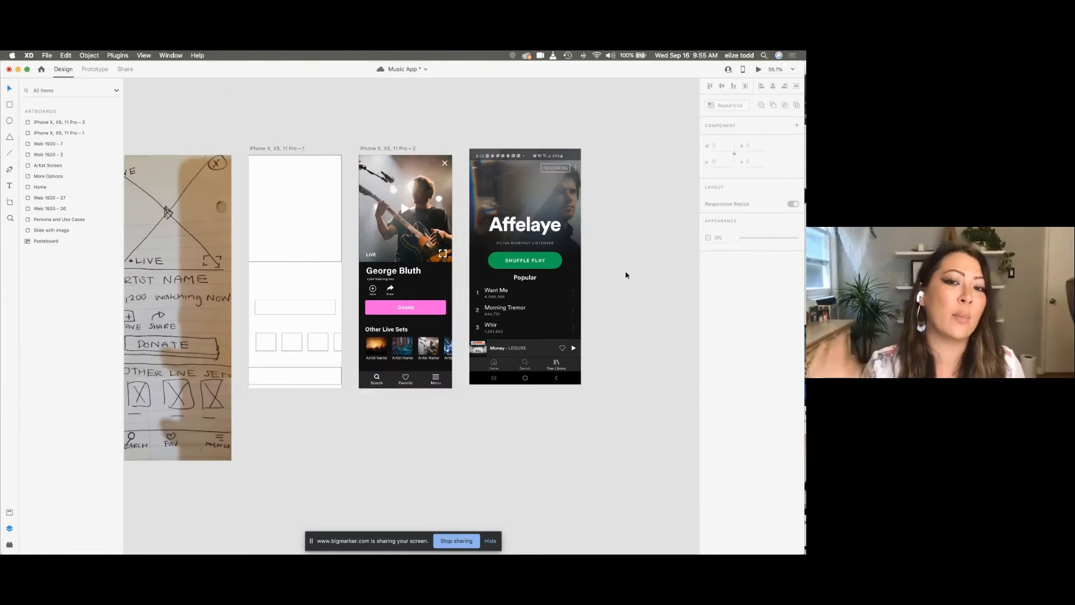
pyautogui.hscroll(3, 627, 275)
pyautogui.scroll(2, 627, 272)
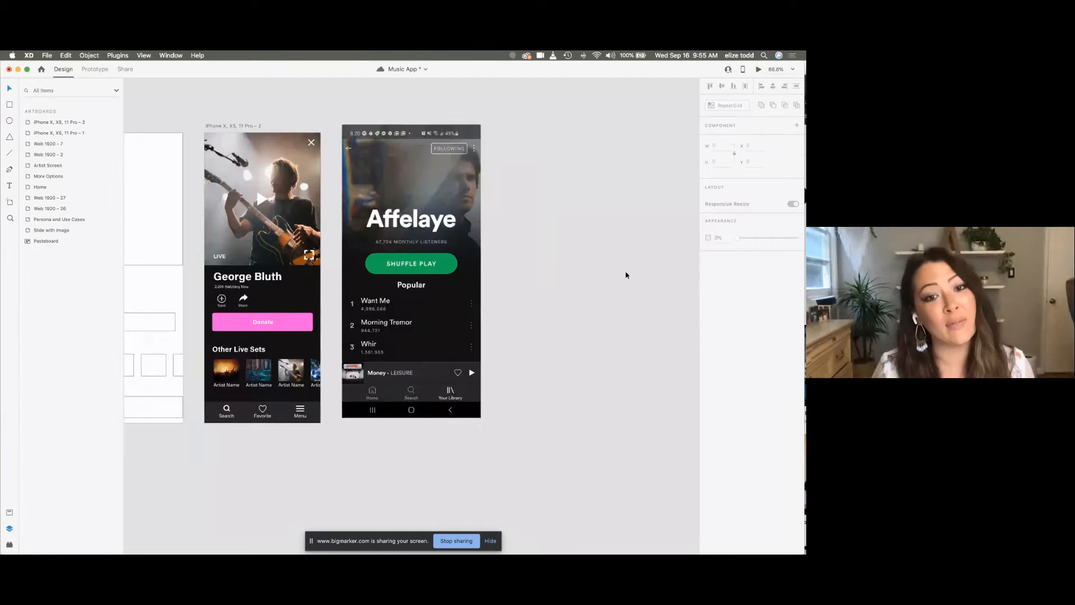
pyautogui.hscroll(1, 333, 356)
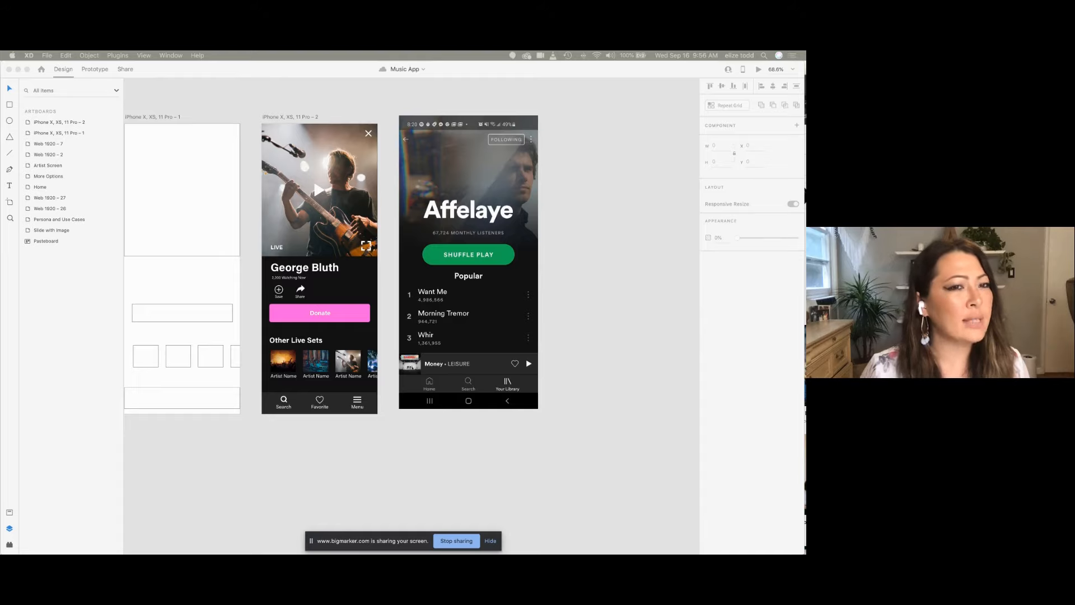
pyautogui.click(542, 230)
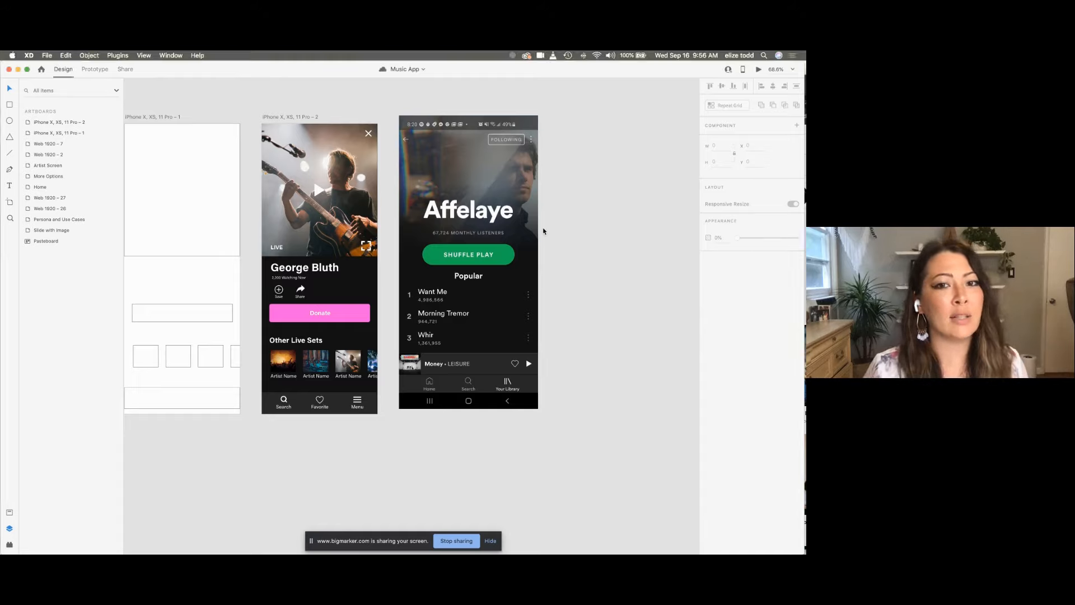
# Step: Open the Wireframer plugin in place of the stock photo search and search its templates for "map"
pyautogui.scroll(-3, 542, 230)
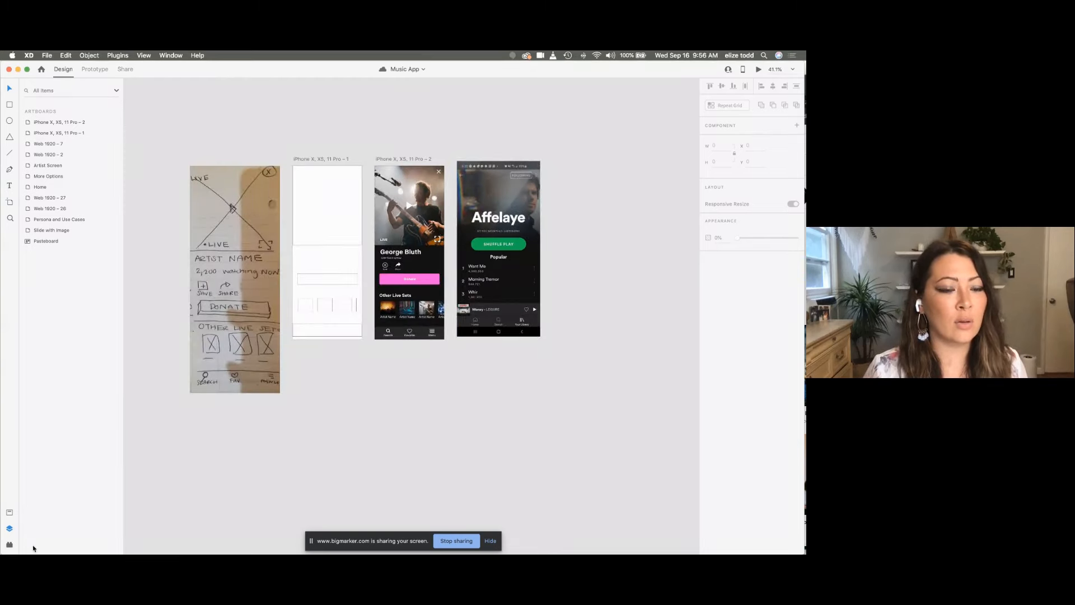
pyautogui.click(9, 545)
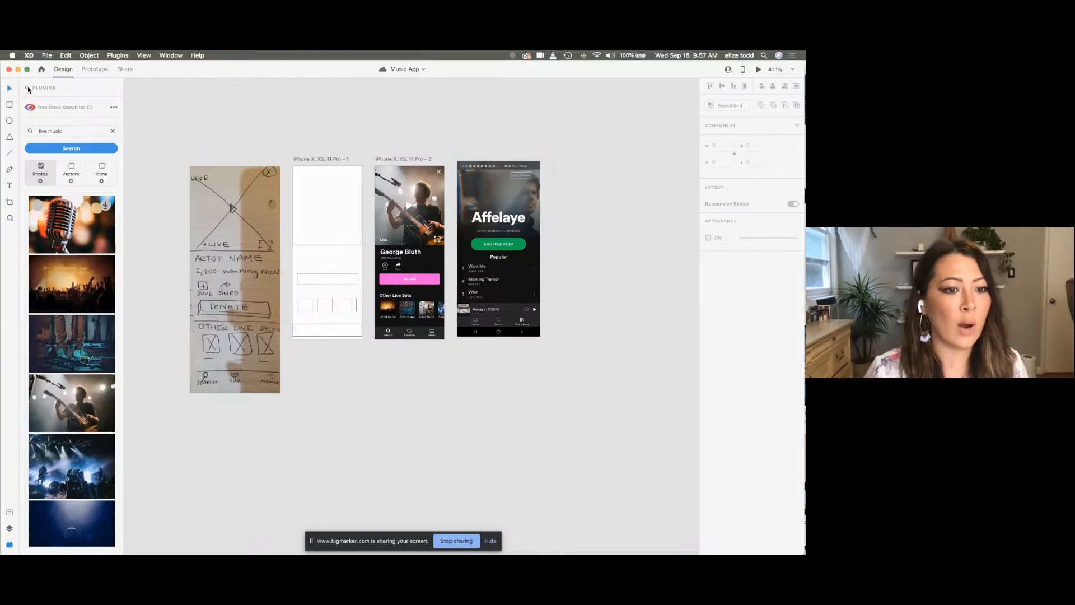
pyautogui.click(25, 87)
pyautogui.scroll(-3, 51, 420)
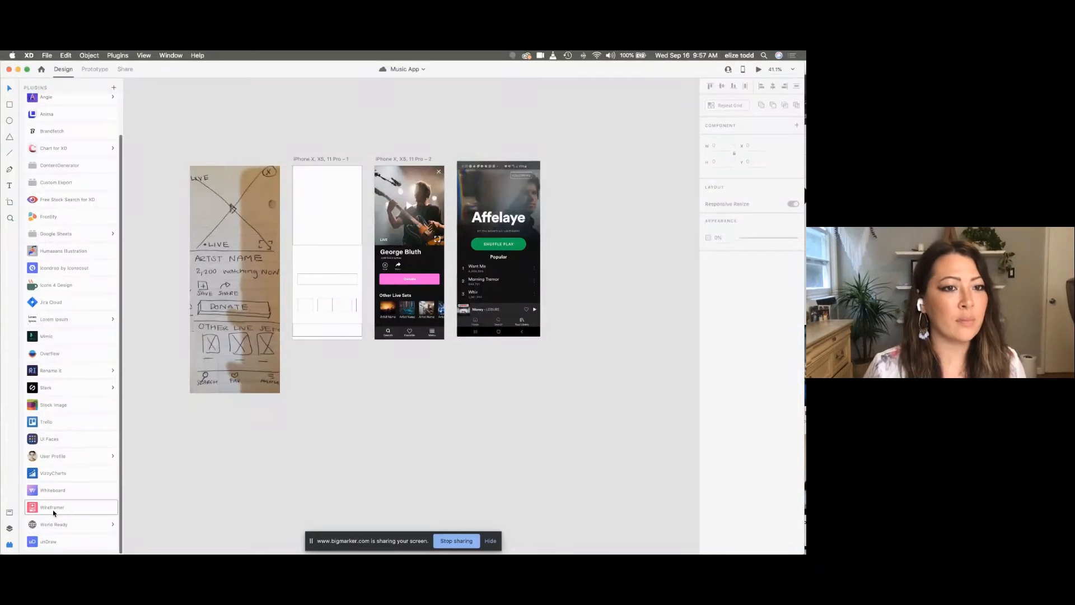
pyautogui.click(54, 510)
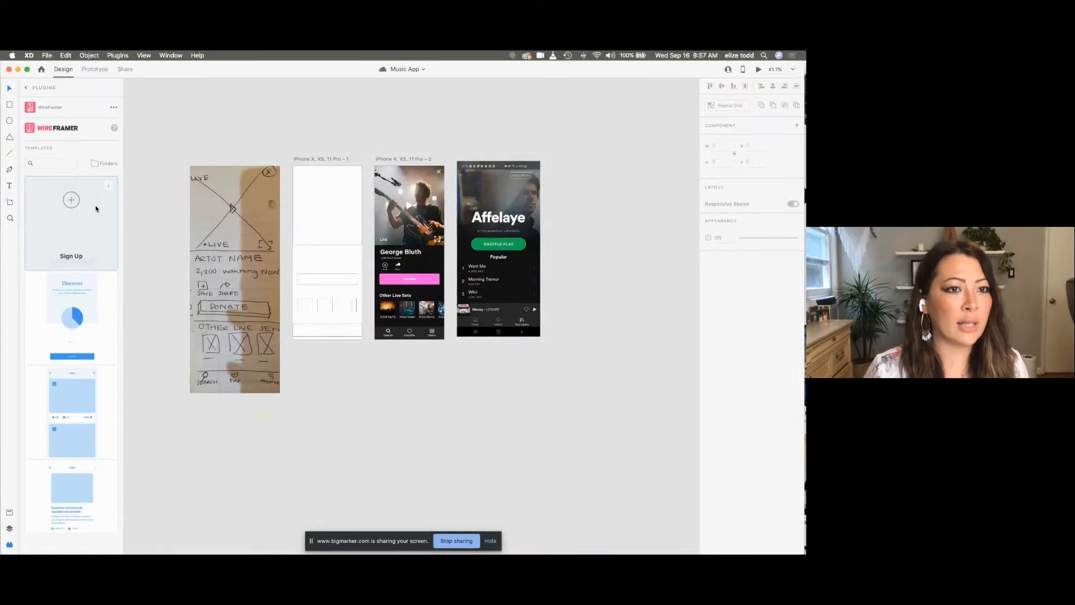
pyautogui.click(52, 162)
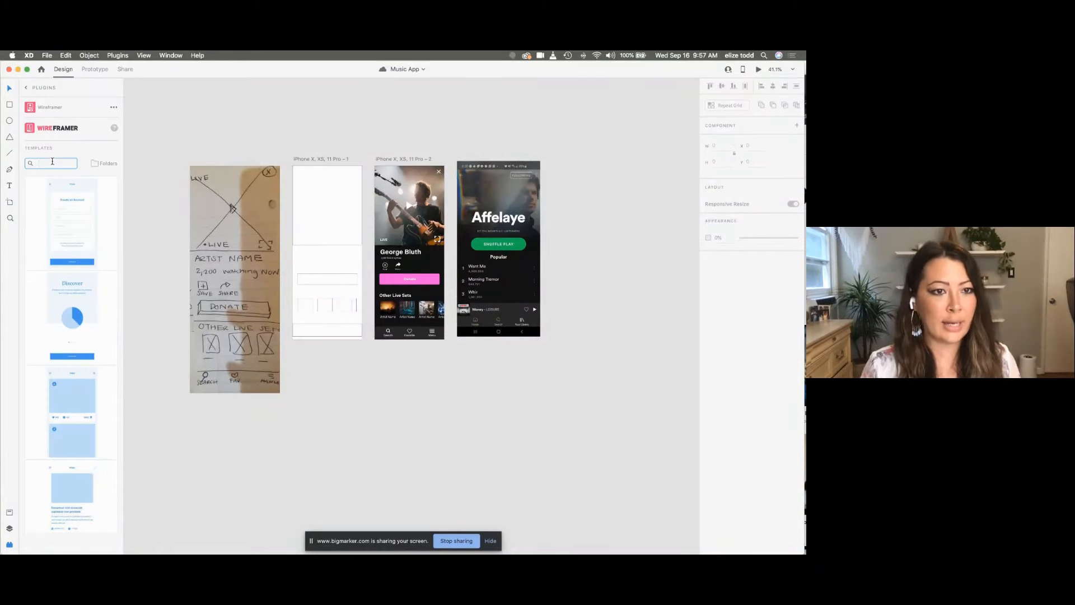
pyautogui.write('map')
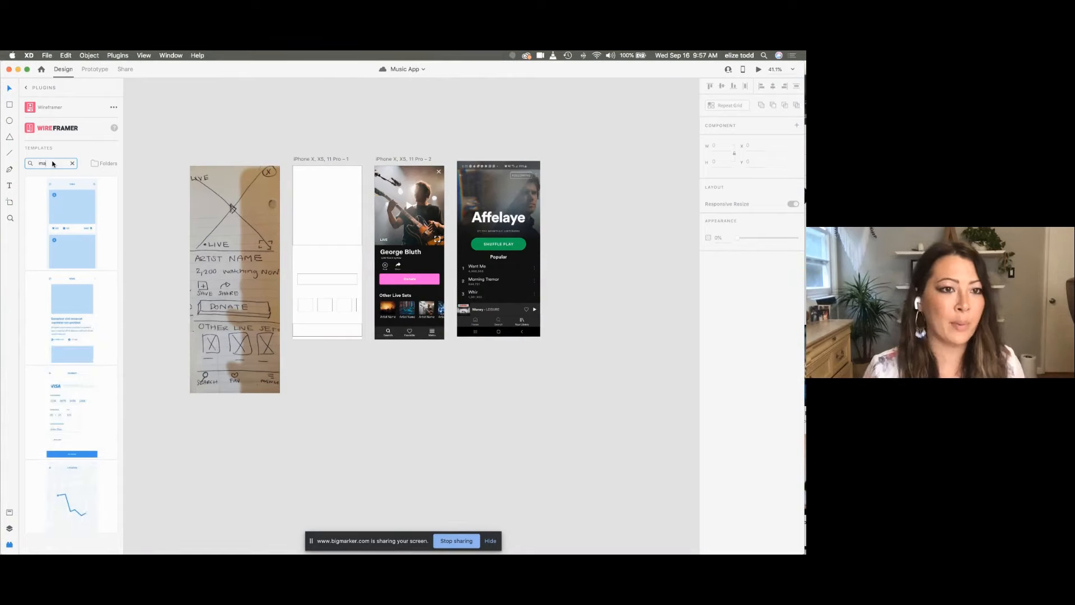
# Step: Insert the Location & Maps template with the route line and blue destination card as a new artboard and select it
pyautogui.moveTo(93, 212)
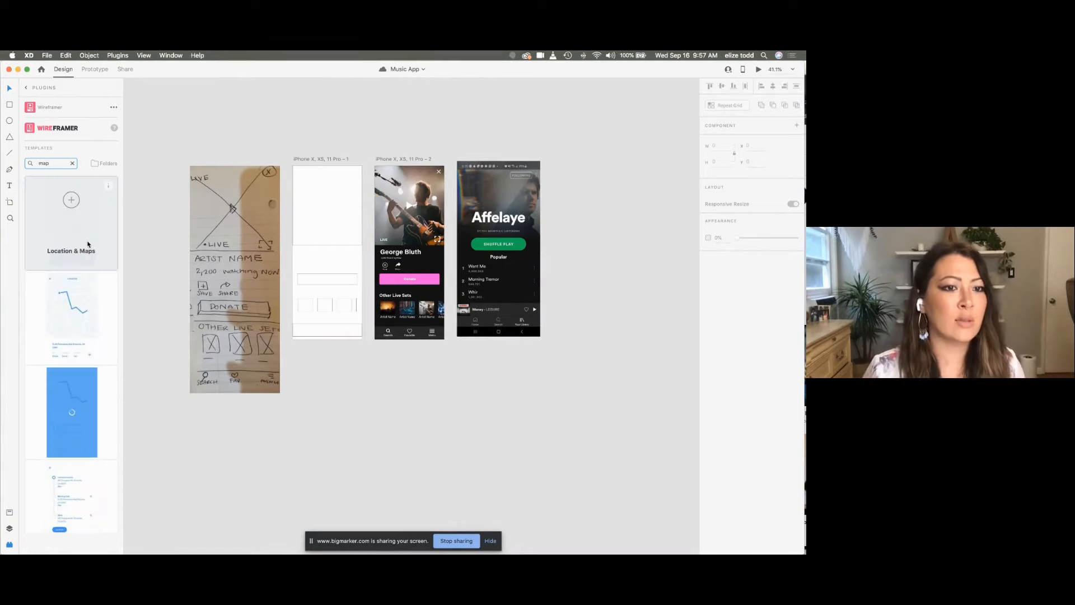
pyautogui.scroll(-8, 61, 448)
pyautogui.scroll(8, 64, 336)
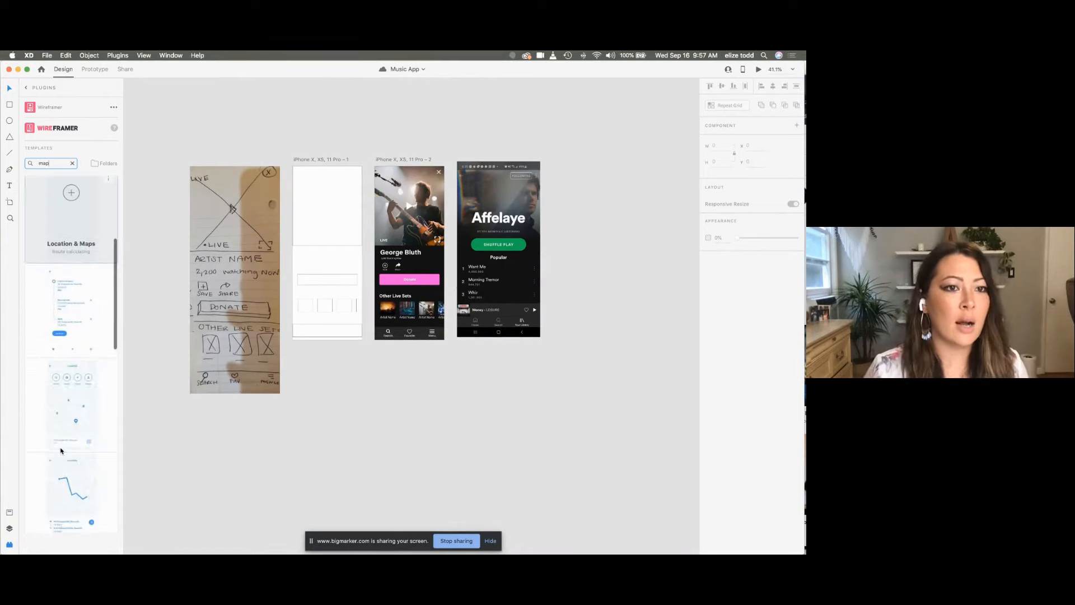
pyautogui.click(71, 201)
pyautogui.hscroll(3, 388, 329)
pyautogui.scroll(-4, 389, 330)
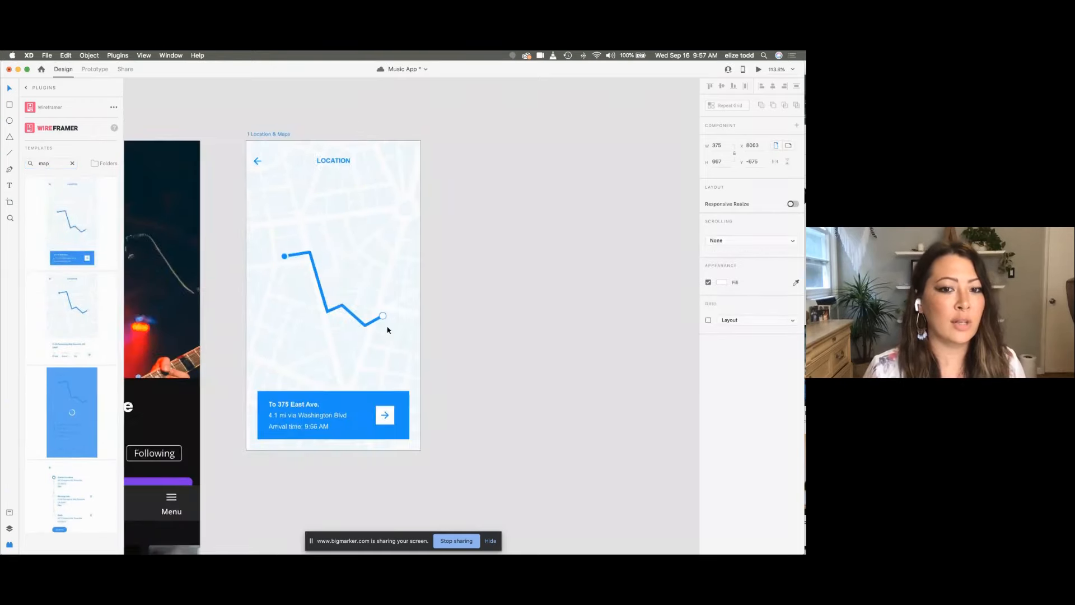
pyautogui.doubleClick(356, 388)
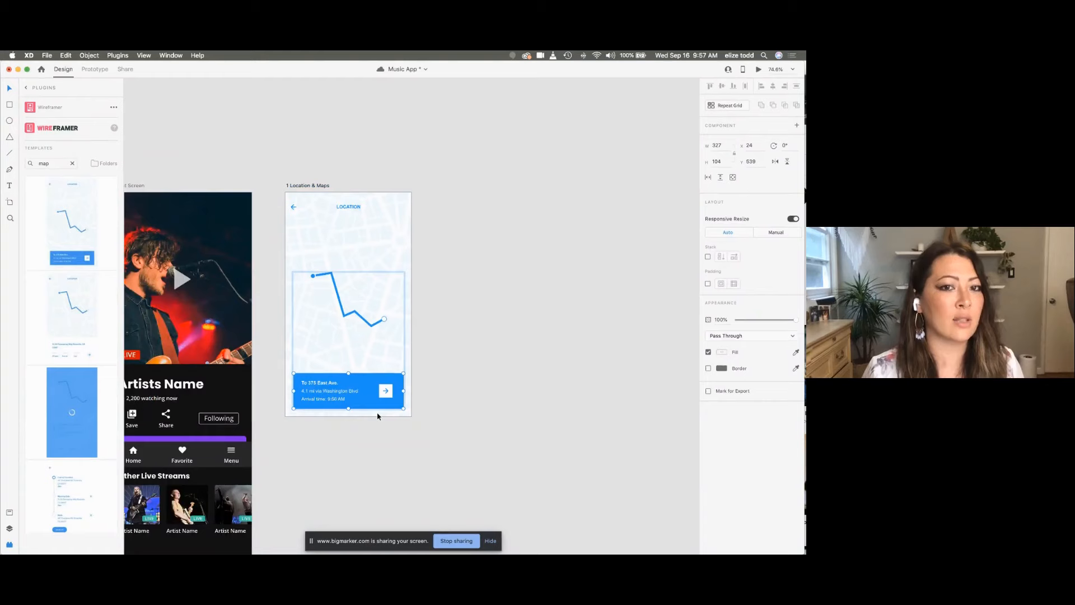
pyautogui.click(310, 186)
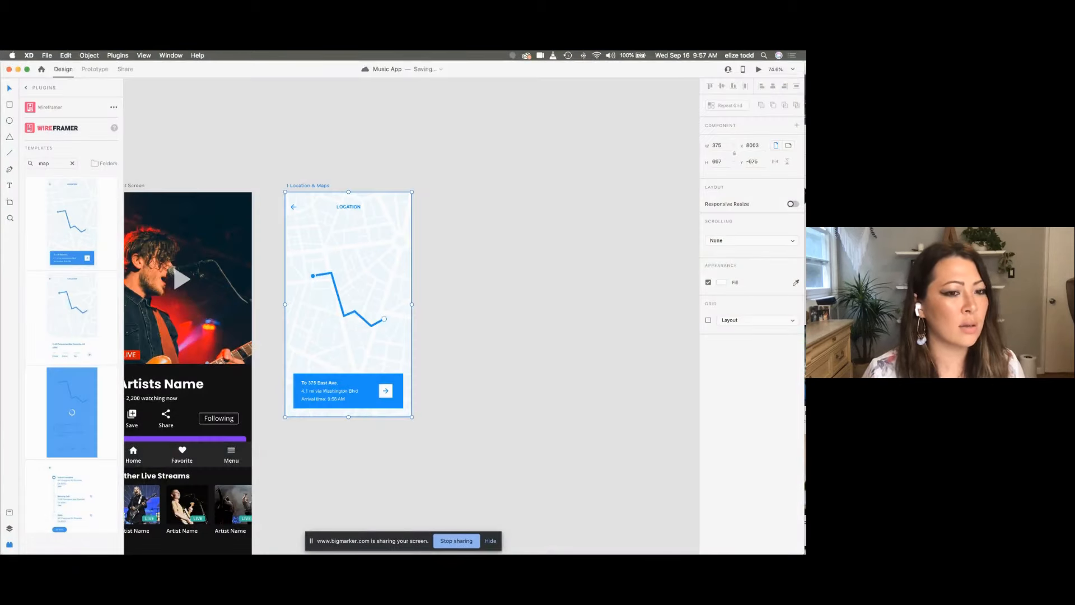
# Step: Open the Whiteboard plugin and examine its brainstorming and drawing templates in a widened view
pyautogui.moveTo(54, 518)
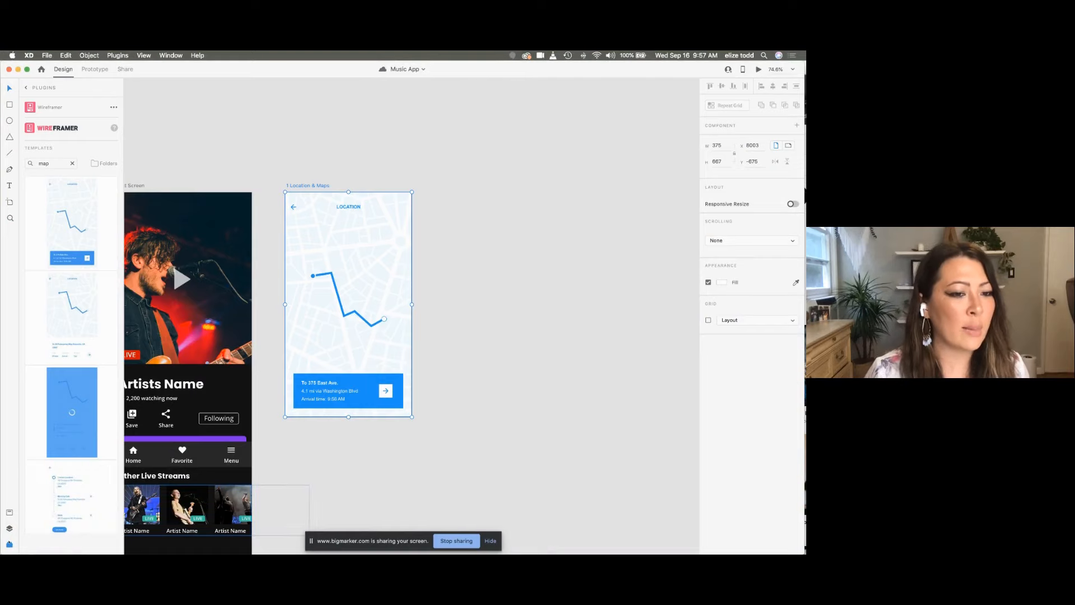
pyautogui.click(9, 529)
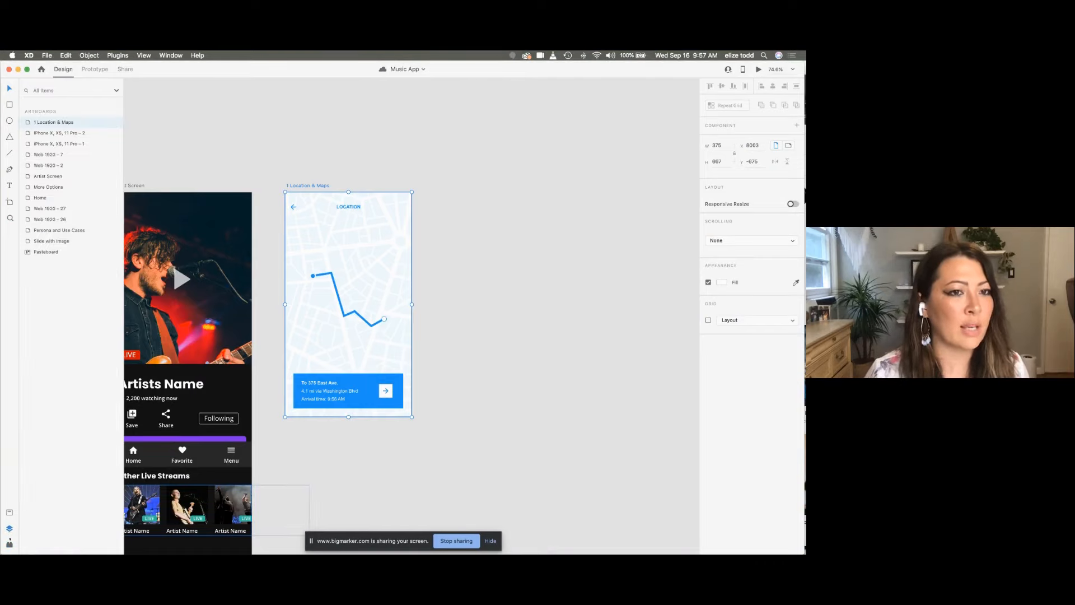
pyautogui.click(9, 544)
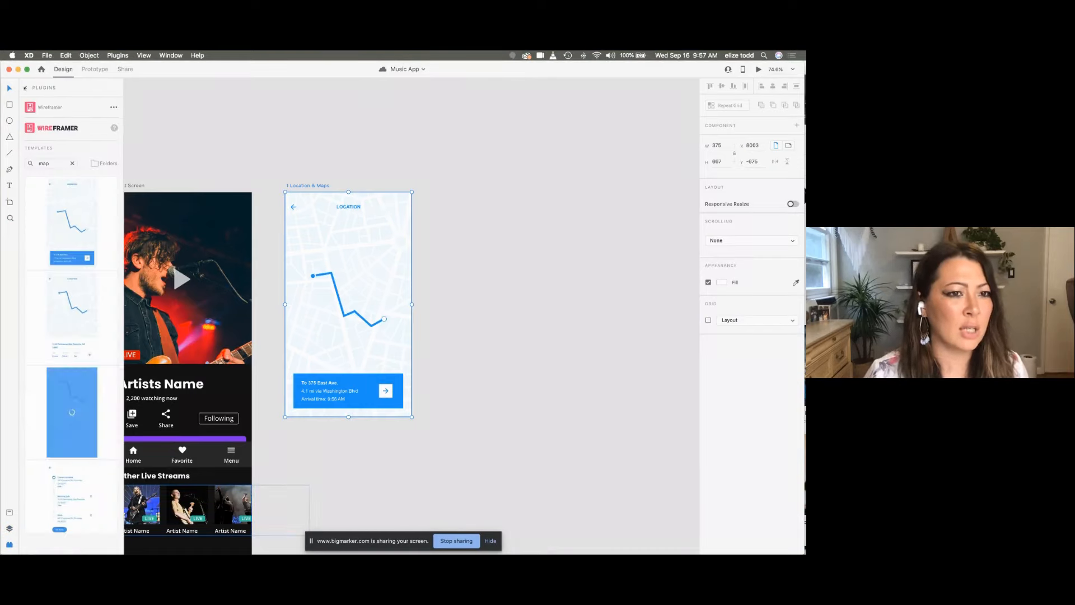
pyautogui.scroll(-1, 72, 323)
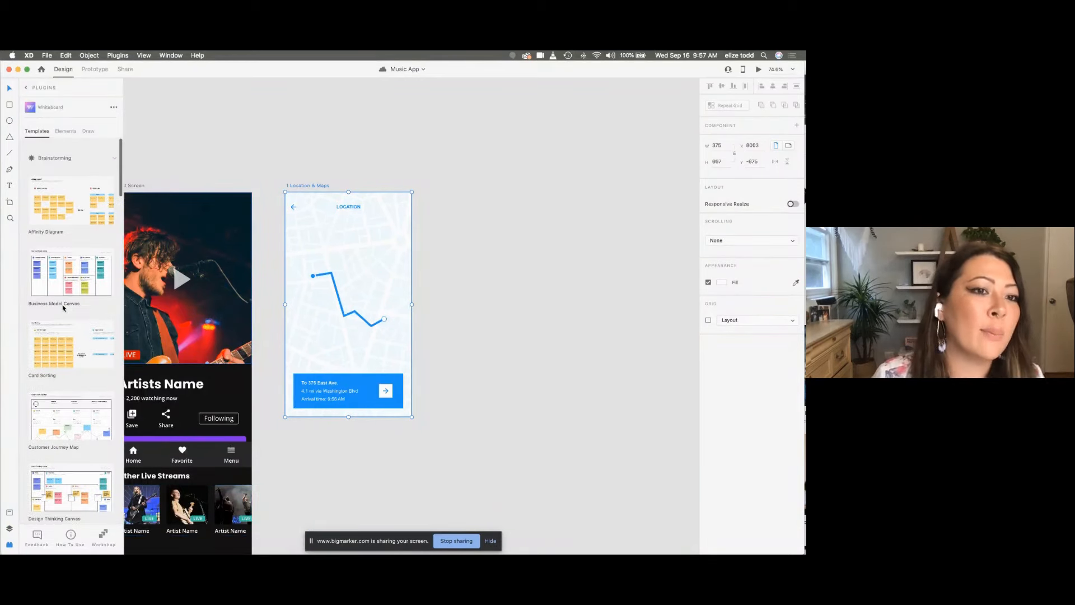
pyautogui.scroll(-3, 63, 307)
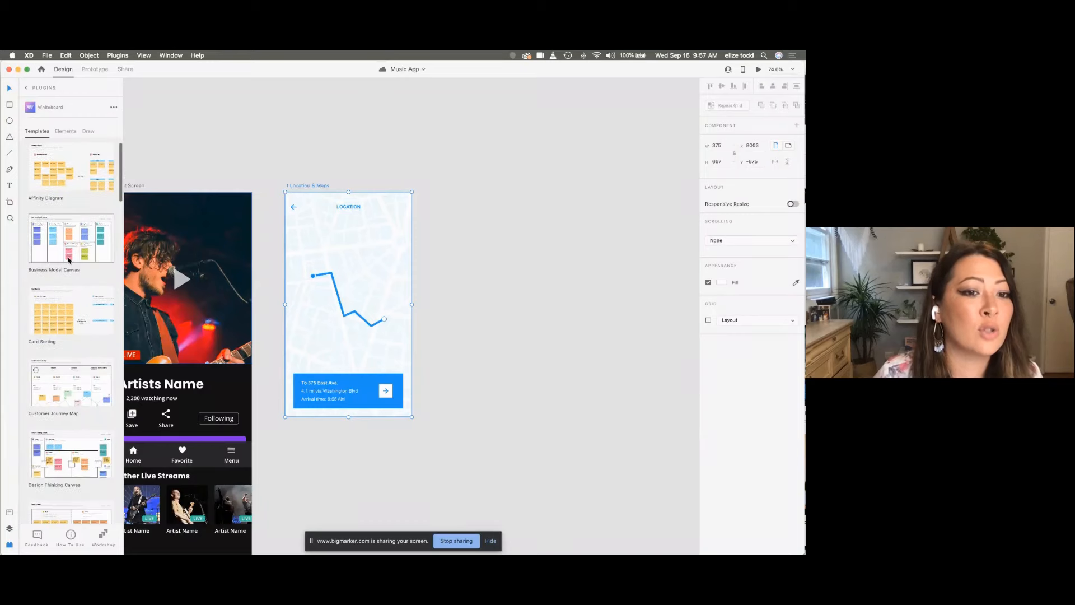
pyautogui.moveTo(123, 297); pyautogui.dragTo(236, 311)
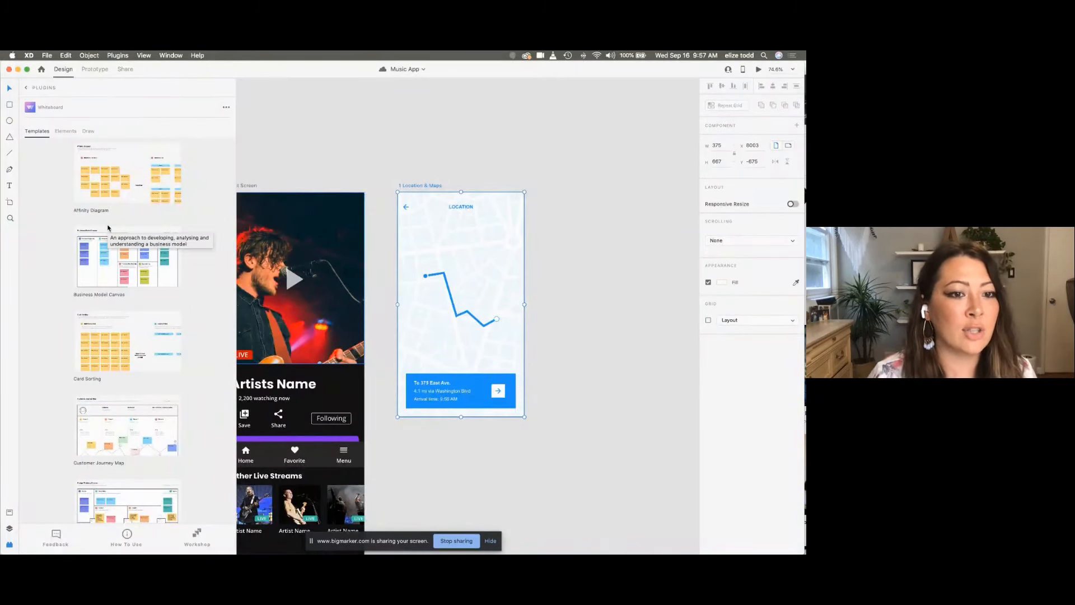
pyautogui.scroll(-2, 108, 227)
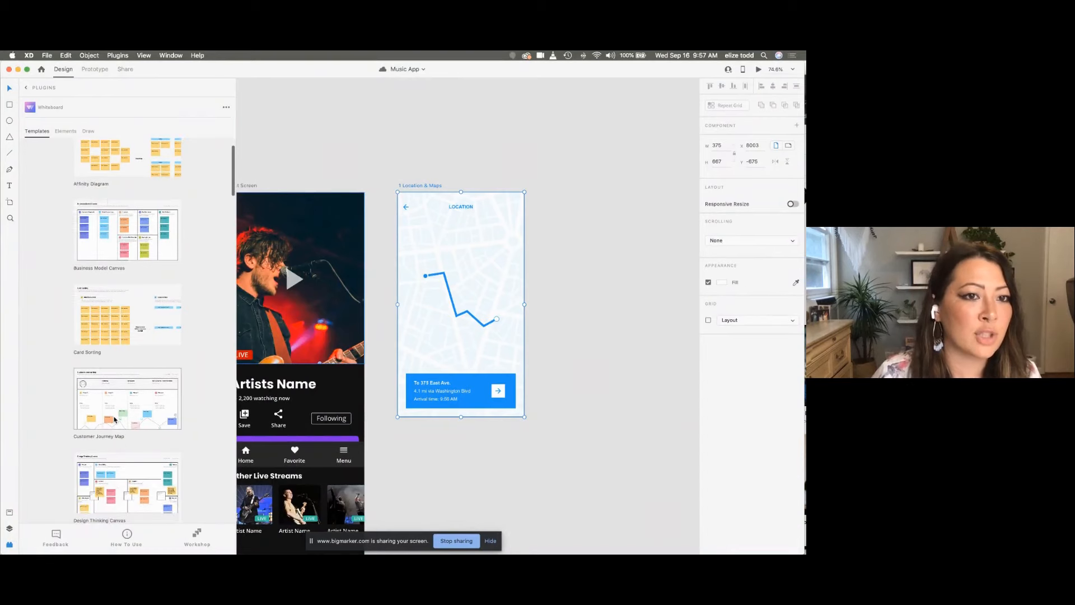
pyautogui.scroll(-5, 142, 322)
pyautogui.scroll(-20, 142, 322)
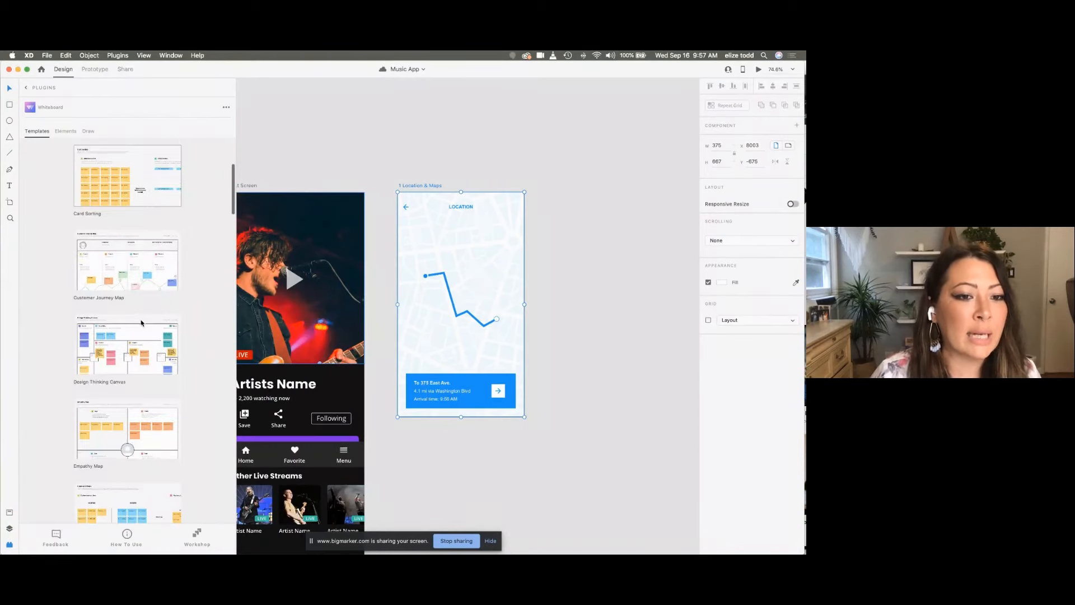
pyautogui.scroll(-20, 142, 322)
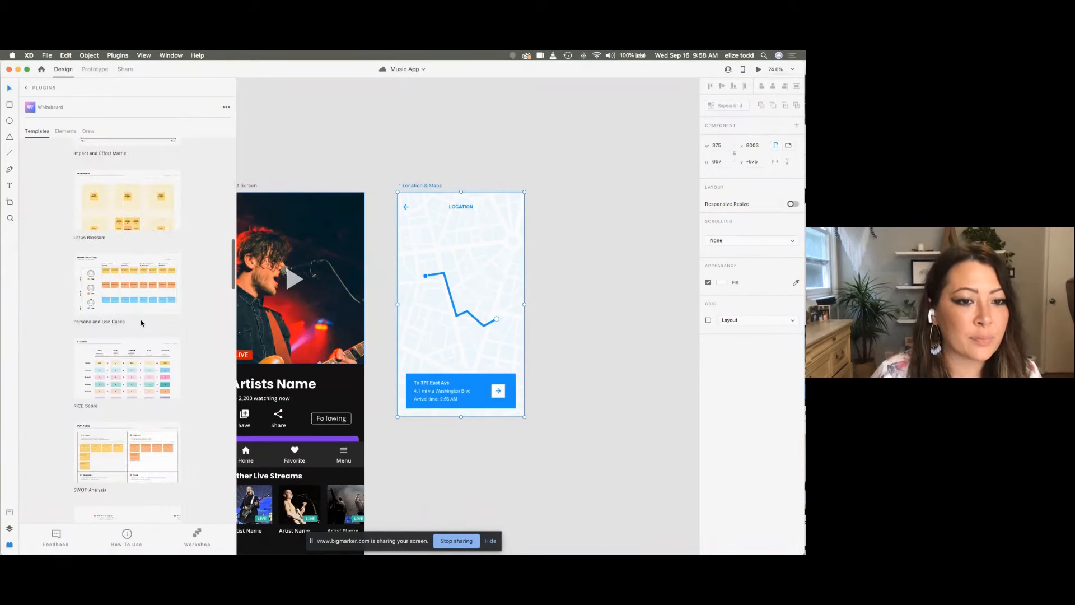
pyautogui.scroll(20, 141, 323)
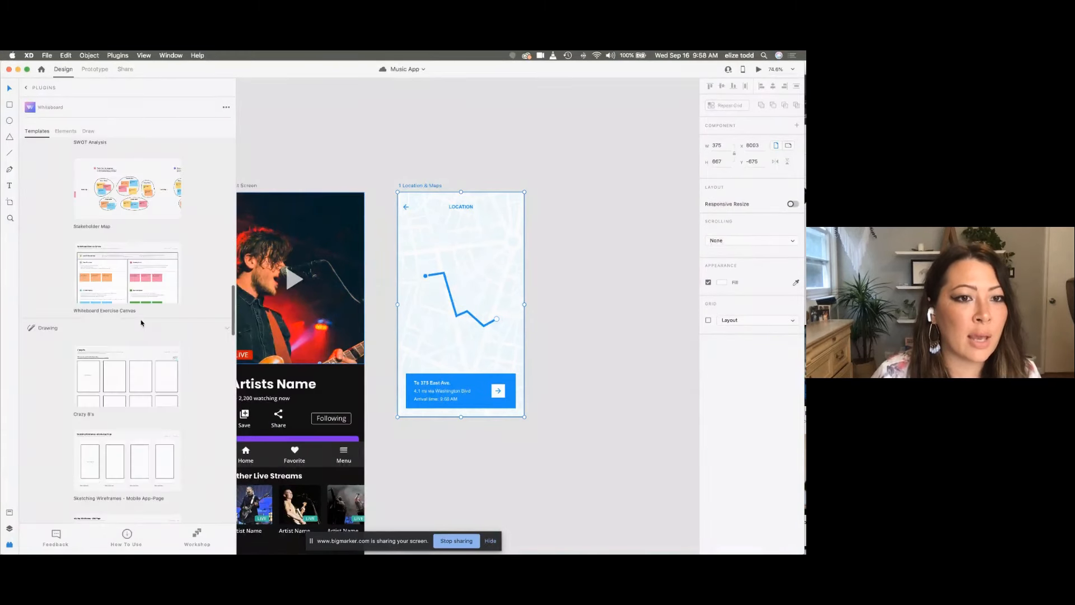
# Step: Insert the Affinity Diagram whiteboard template and examine the explanatory yellow note on its artboard
pyautogui.click(128, 208)
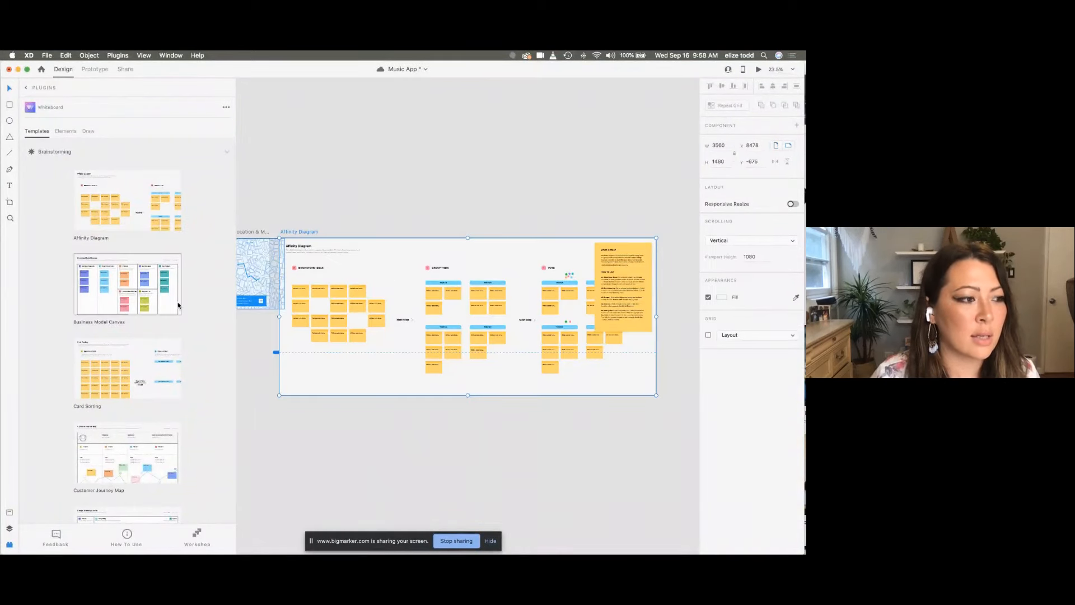
pyautogui.scroll(-2, 168, 324)
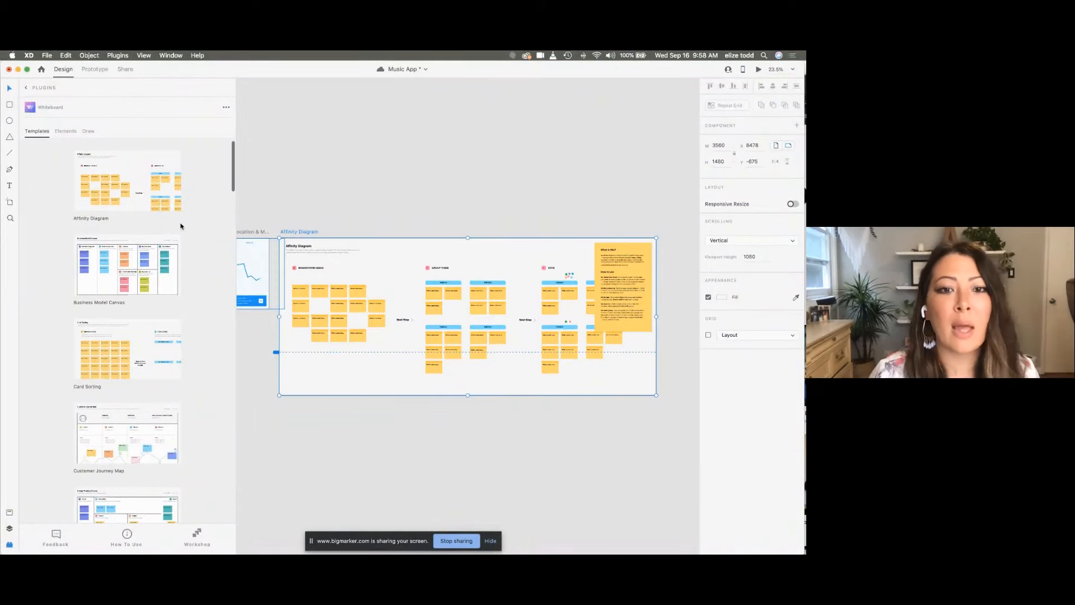
pyautogui.scroll(5, 439, 263)
pyautogui.hscroll(3, 439, 260)
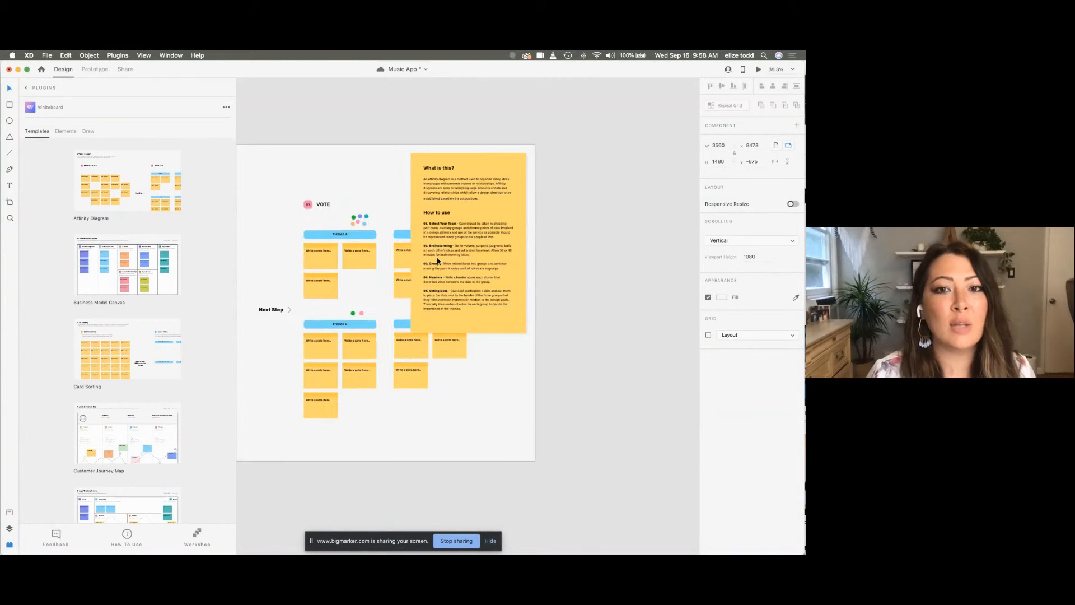
pyautogui.scroll(5, 487, 168)
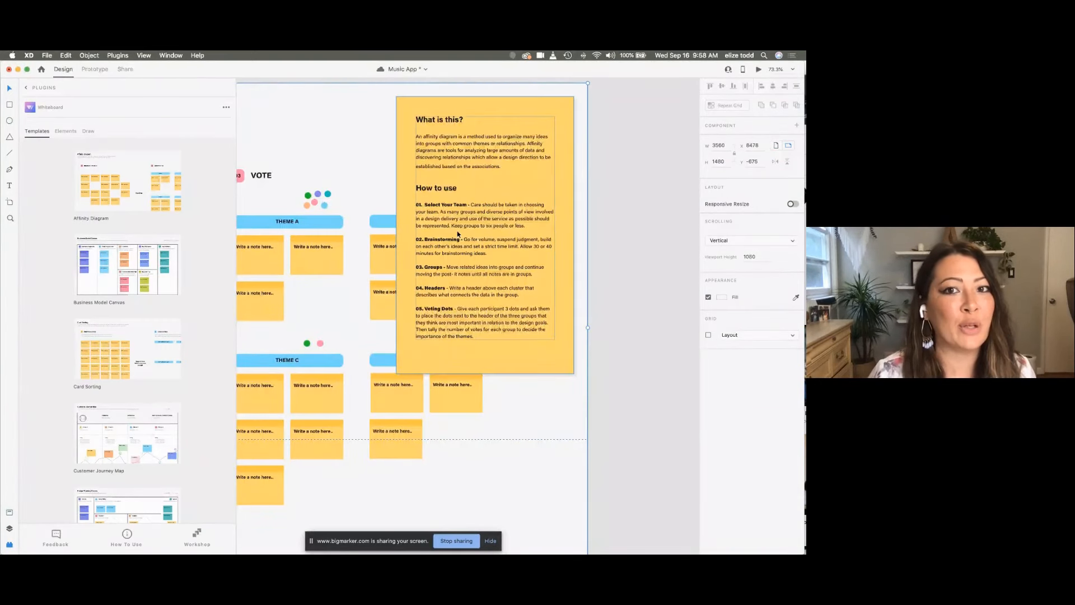
pyautogui.scroll(-5, 559, 201)
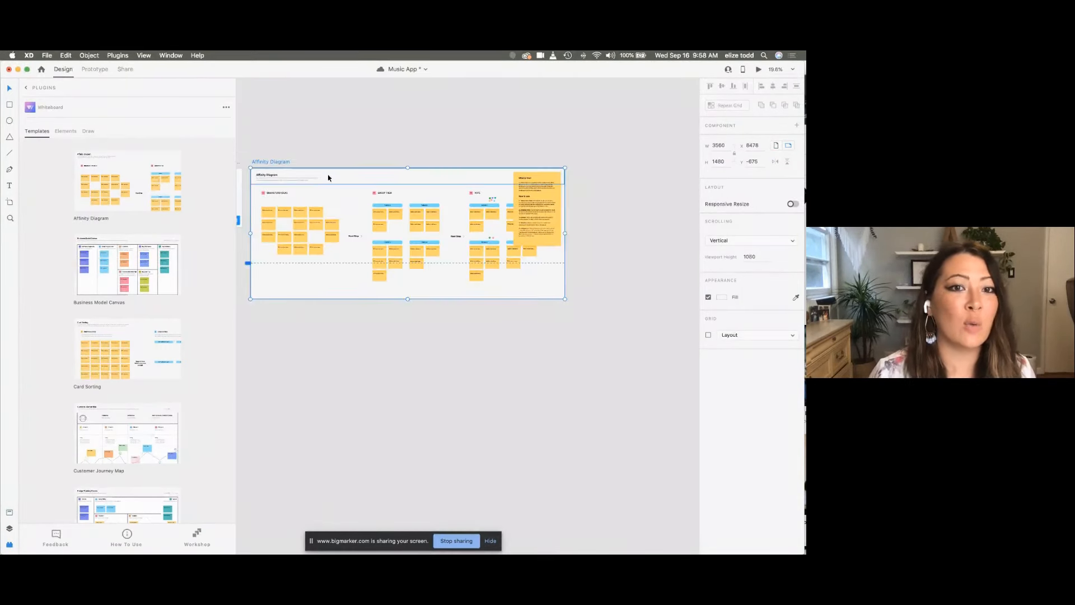
# Step: Delete the Affinity Diagram artboard from the document
pyautogui.click(261, 161)
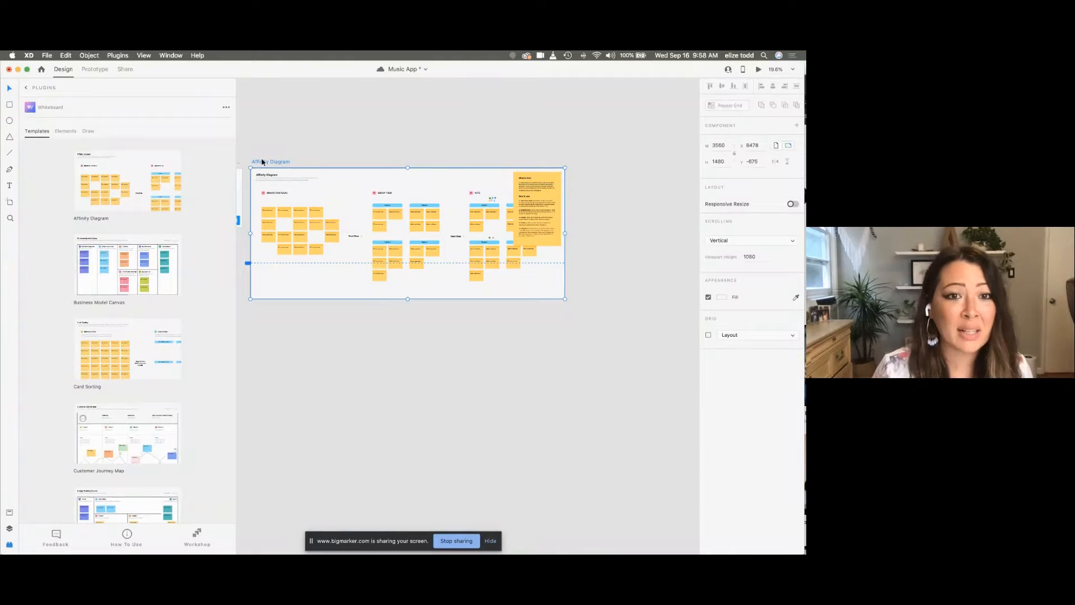
pyautogui.press('Delete')
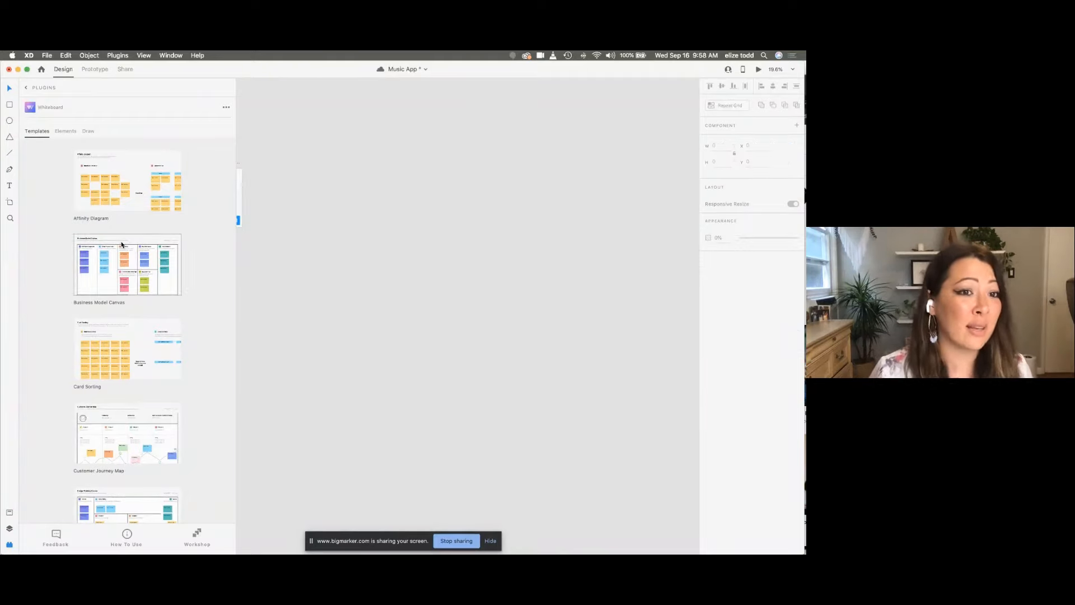
# Step: Open the Whiteboard plugin's Draw mode, then view the document's artboards as a whole
pyautogui.click(88, 132)
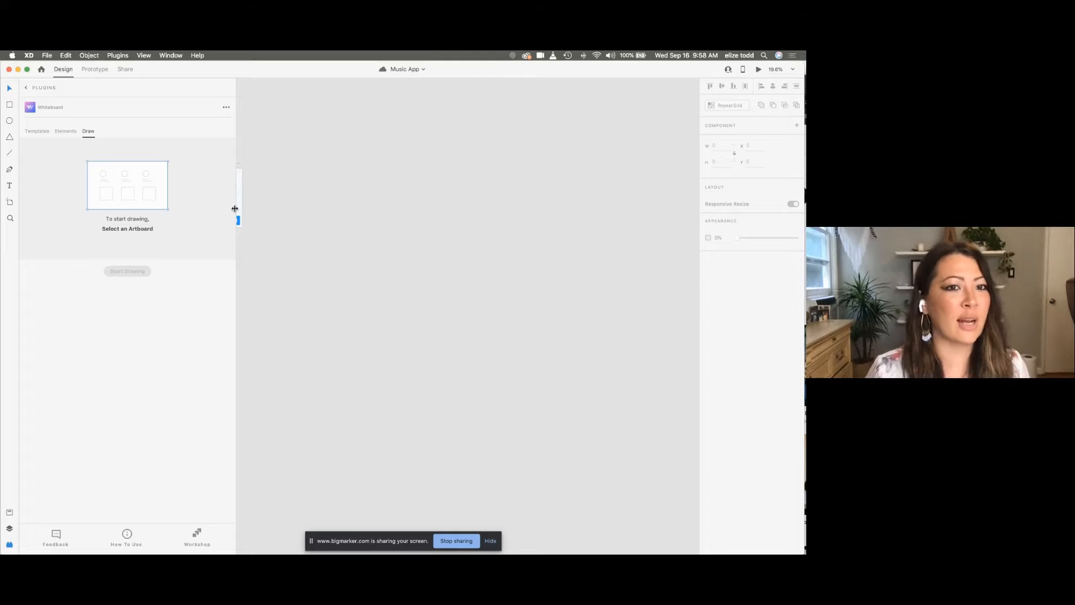
pyautogui.hscroll(-3, 348, 242)
pyautogui.moveTo(235, 282); pyautogui.dragTo(168, 261)
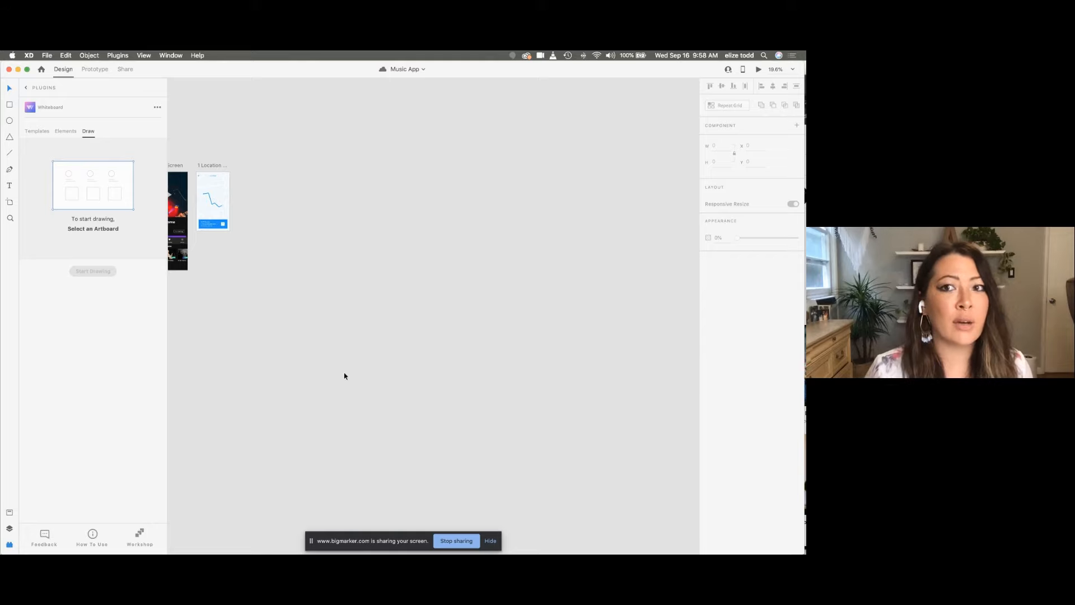
pyautogui.scroll(-5, 345, 376)
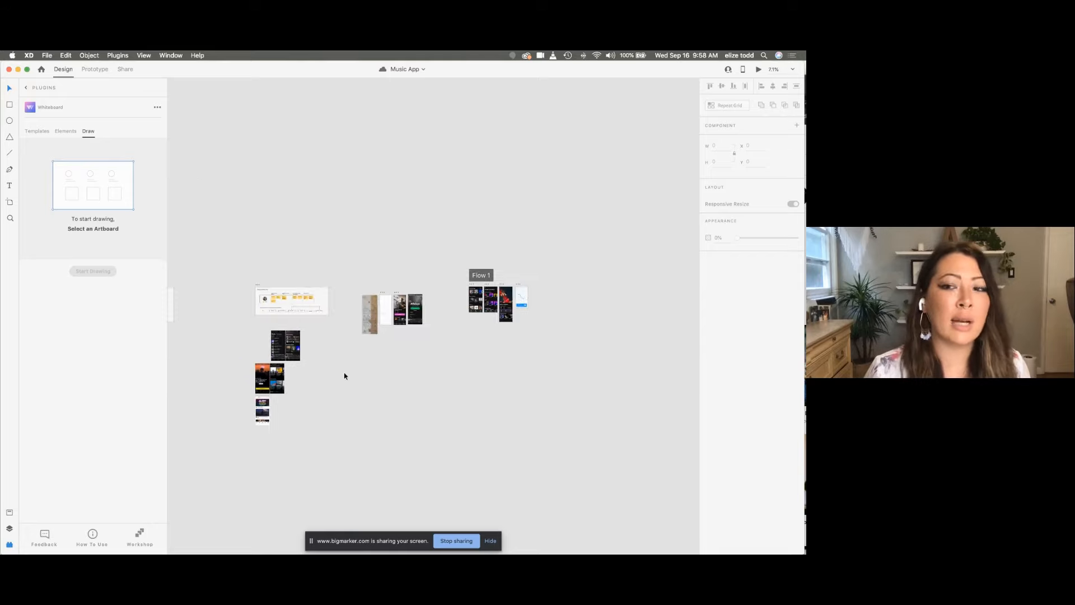
# Step: Narrow the Whiteboard plugin's panel to give the artboards more canvas room
pyautogui.hscroll(-4, 344, 376)
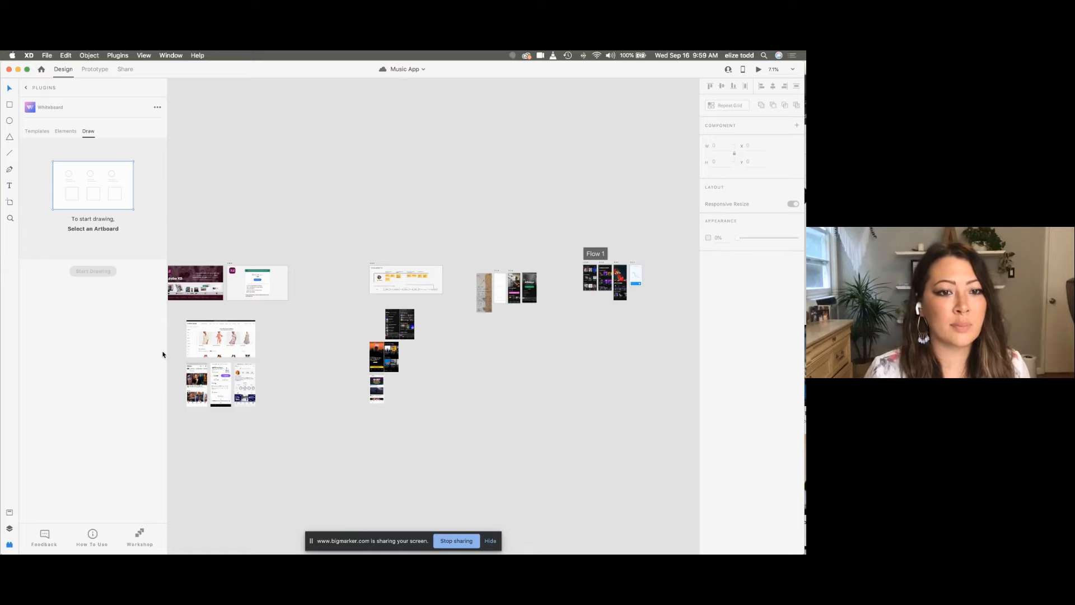
pyautogui.moveTo(166, 340); pyautogui.dragTo(74, 323)
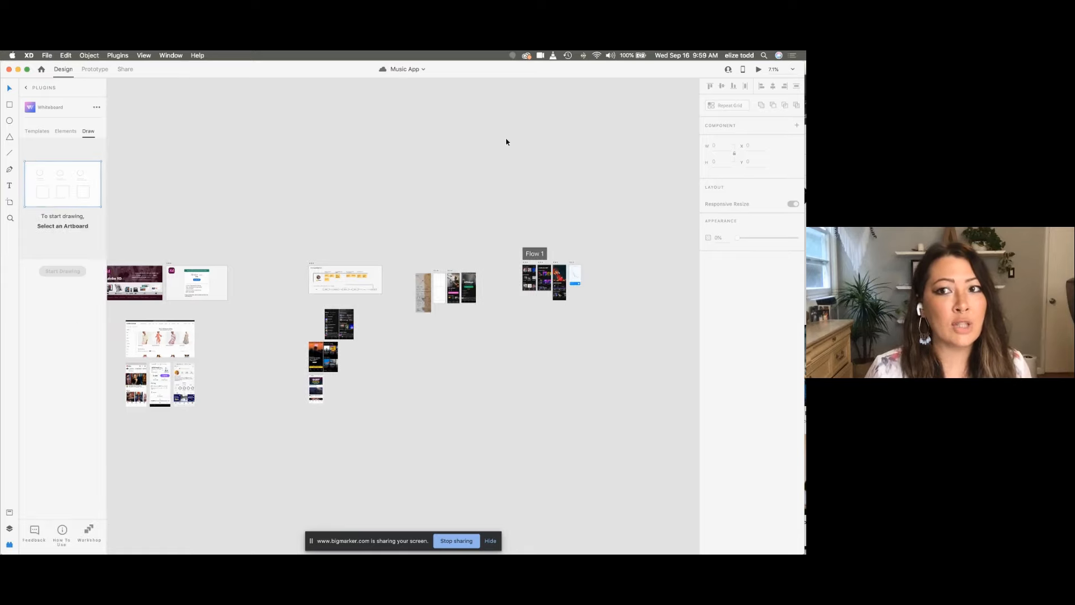
# Step: Examine the document's invitation options for adding people, its member list and the Coediting (Beta) offer
pyautogui.click(729, 71)
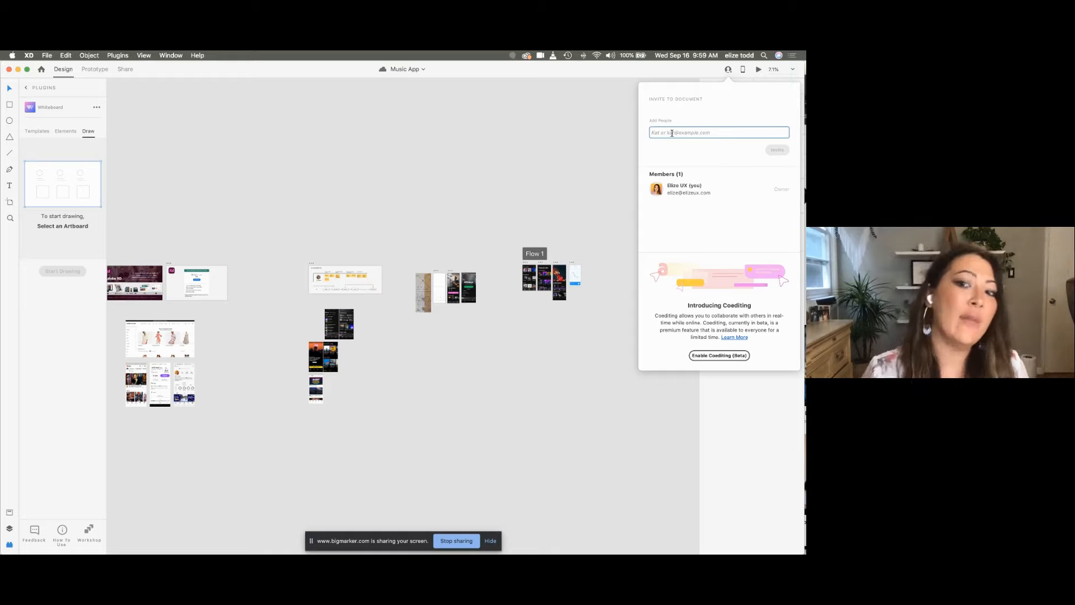
pyautogui.scroll(-3, 481, 220)
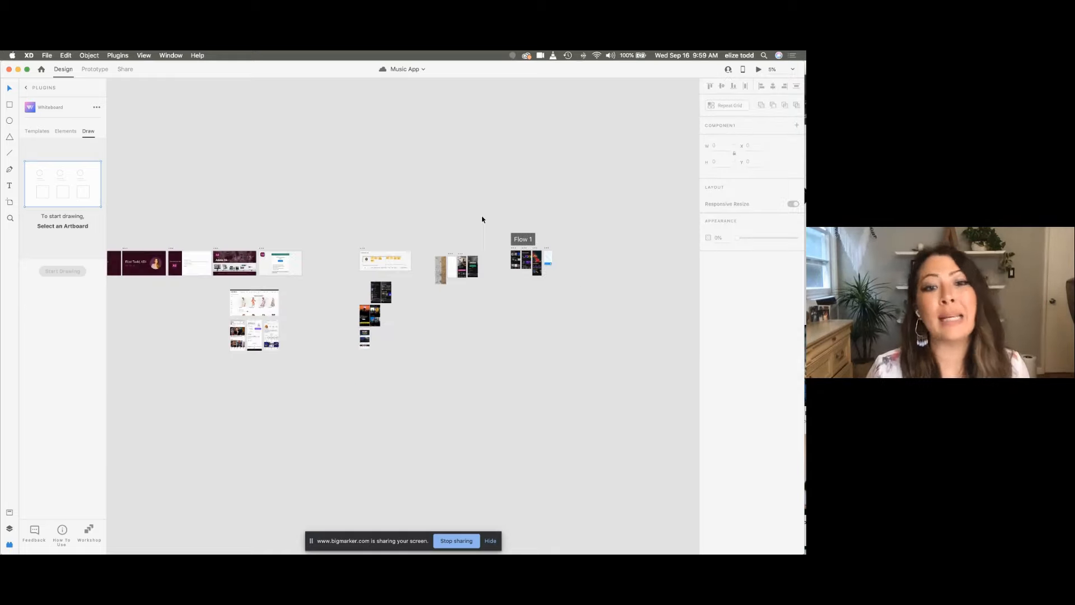
pyautogui.hscroll(-2, 482, 220)
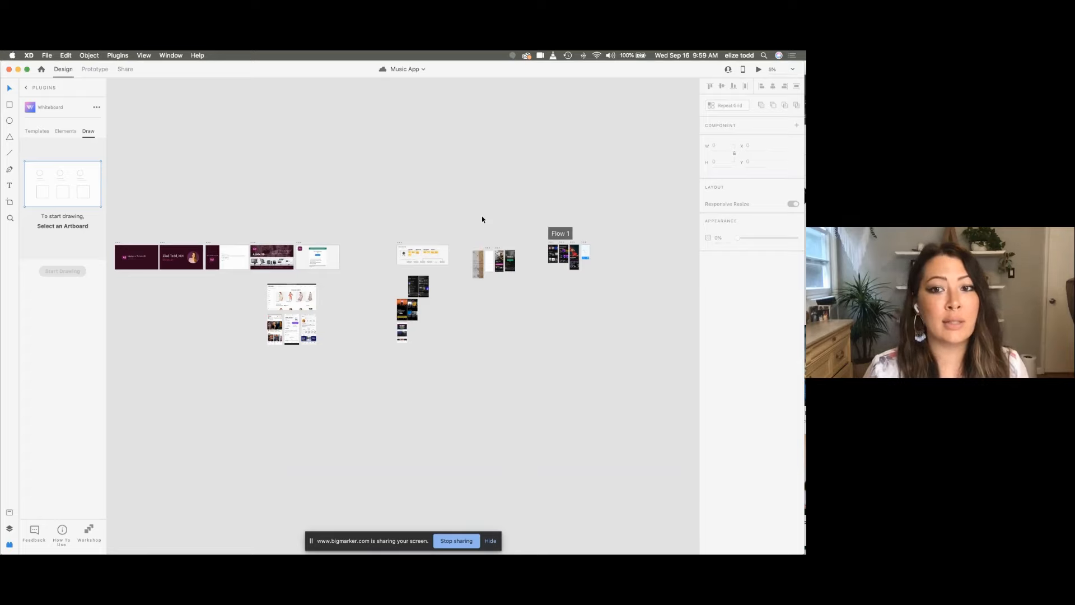
pyautogui.scroll(-2, 482, 220)
pyautogui.scroll(3, 482, 220)
pyautogui.hscroll(4, 481, 219)
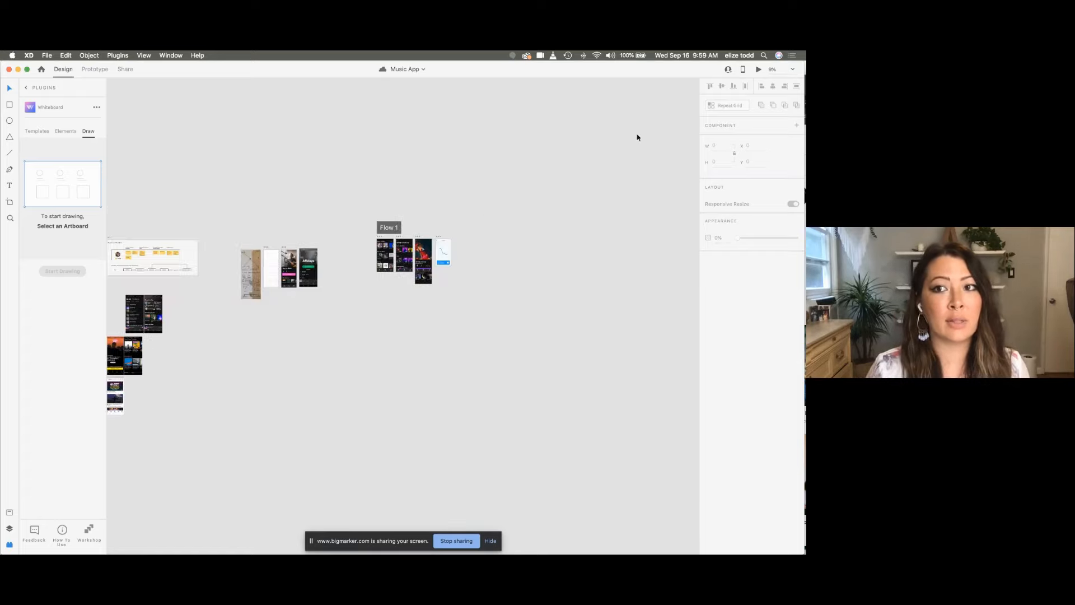
pyautogui.click(729, 70)
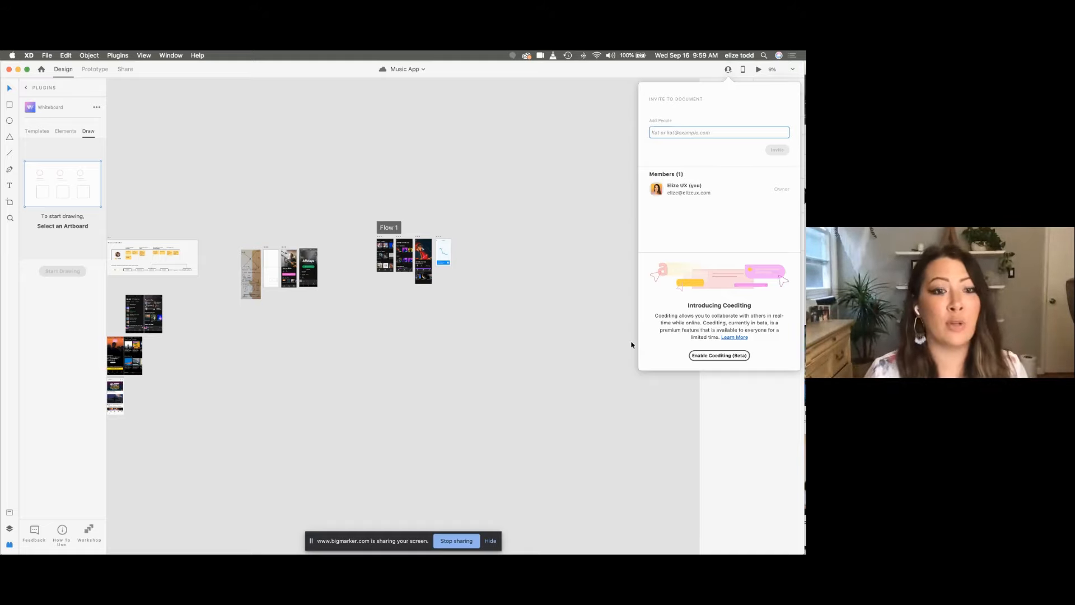
pyautogui.click(582, 324)
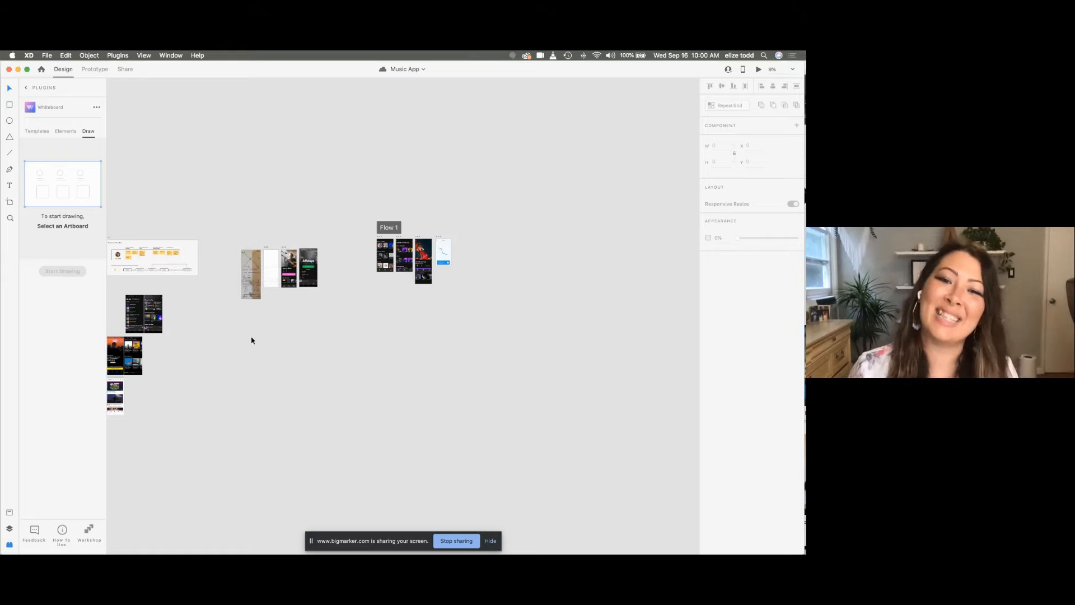
# Step: Switch to the Music Design System document and view its Colors, Fonts, Buttons States and Components artboards together
pyautogui.scroll(-5, 314, 359)
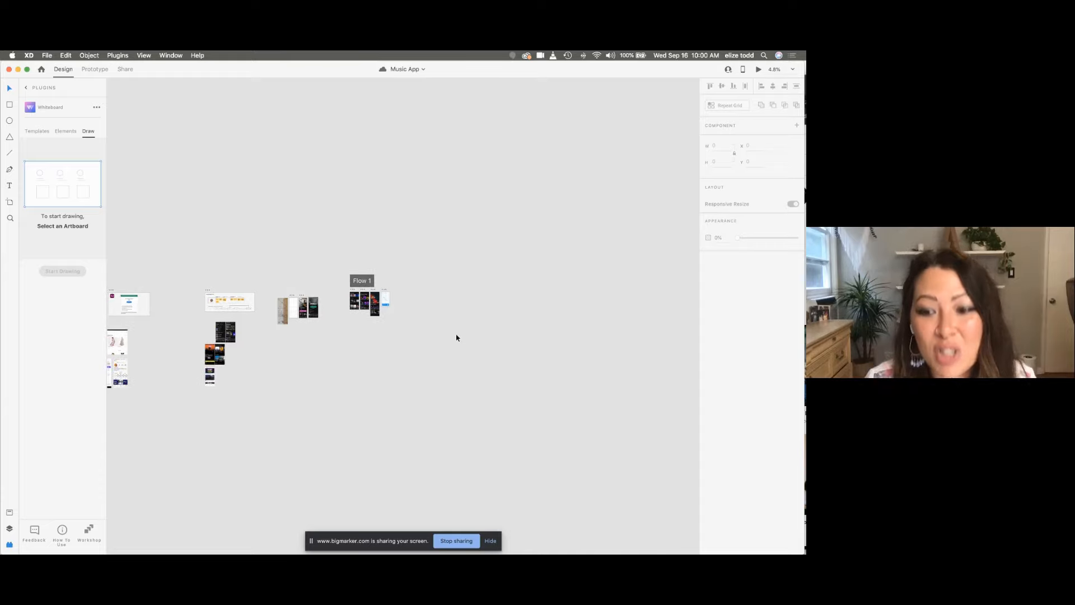
pyautogui.hscroll(-1, 456, 336)
pyautogui.scroll(-1, 457, 336)
pyautogui.click(666, 540)
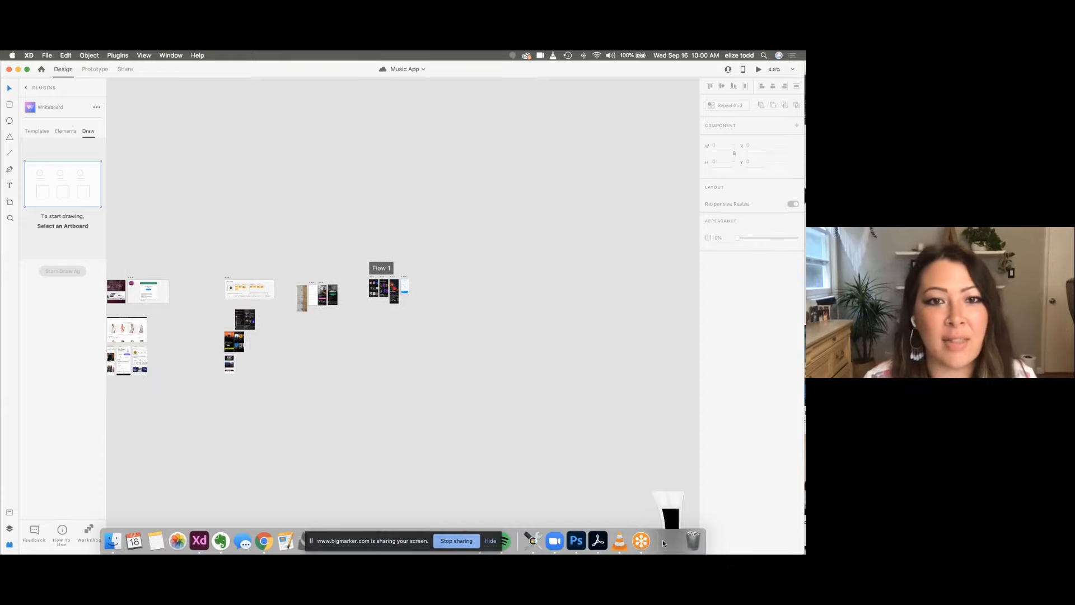
pyautogui.scroll(-10, 432, 289)
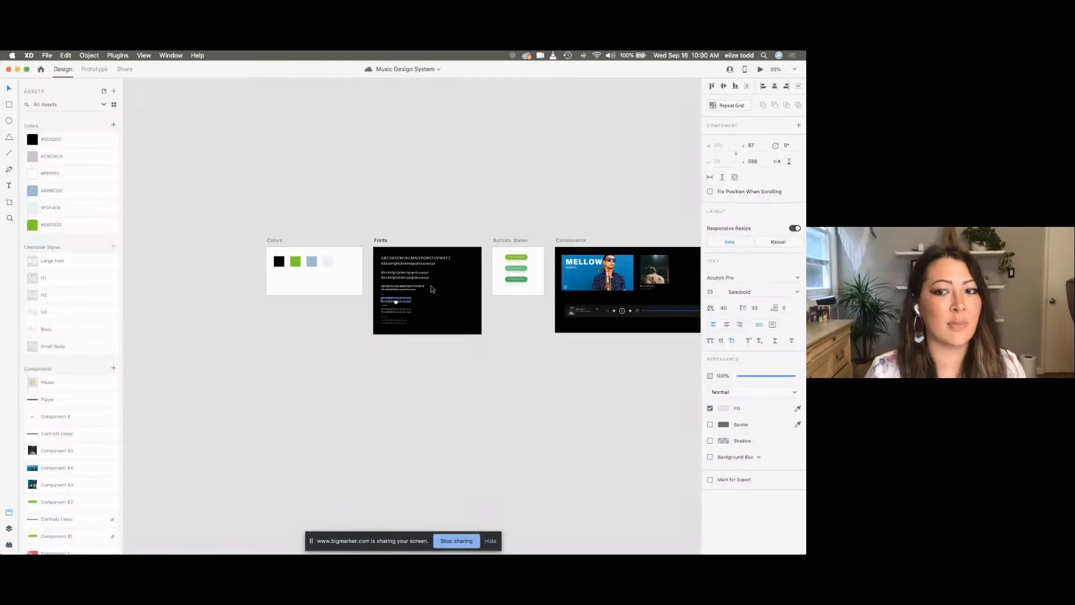
pyautogui.hscroll(2, 432, 289)
pyautogui.click(413, 203)
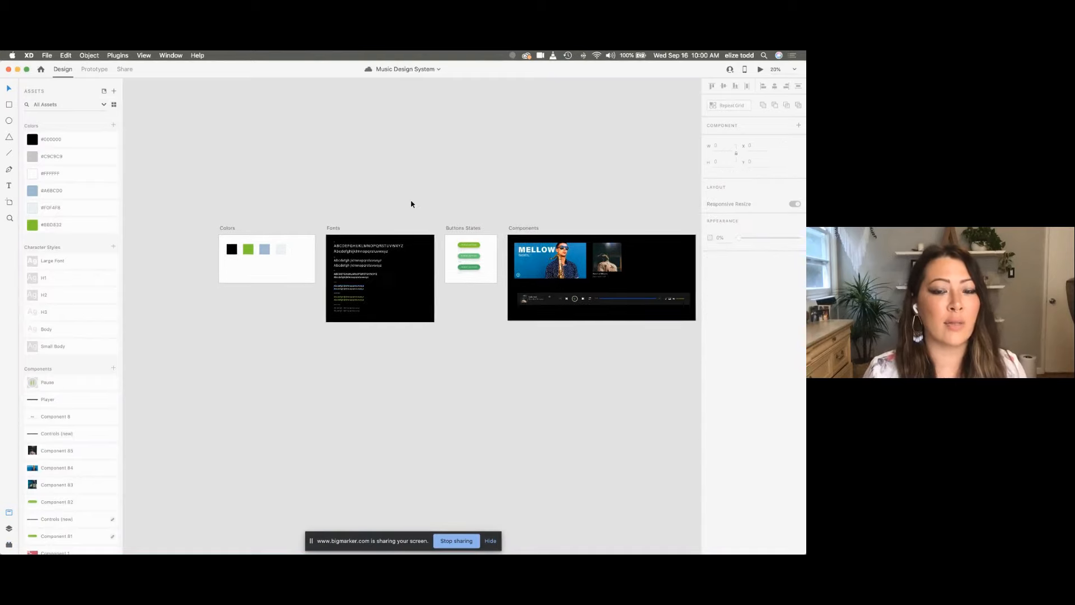
# Step: Examine the design system's color swatches and typefaces, selecting the Colors artboard
pyautogui.hscroll(2, 412, 204)
pyautogui.hscroll(-3, 412, 203)
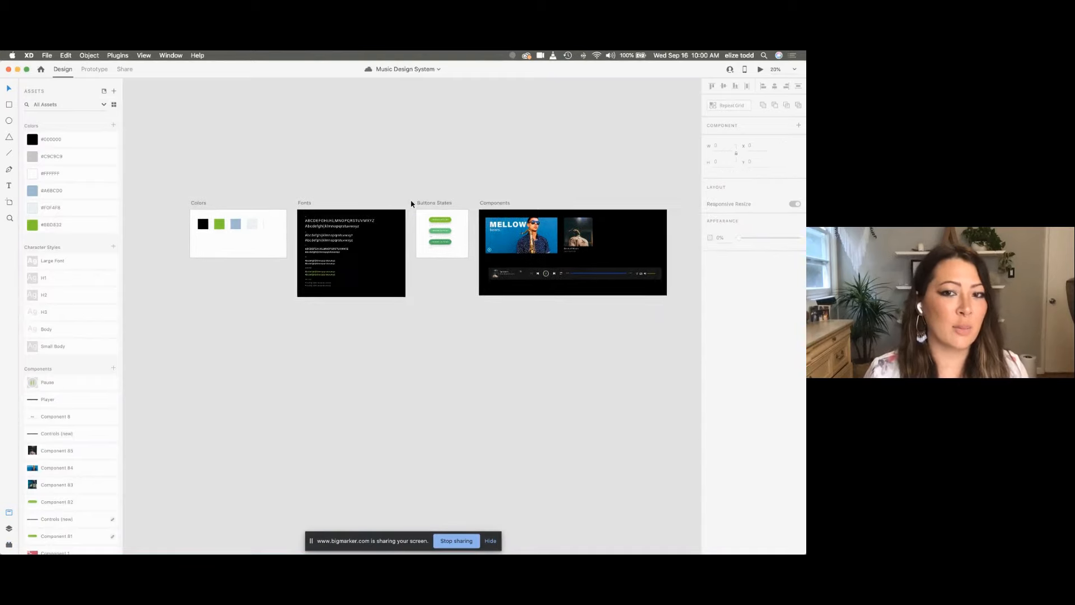
pyautogui.scroll(6, 411, 204)
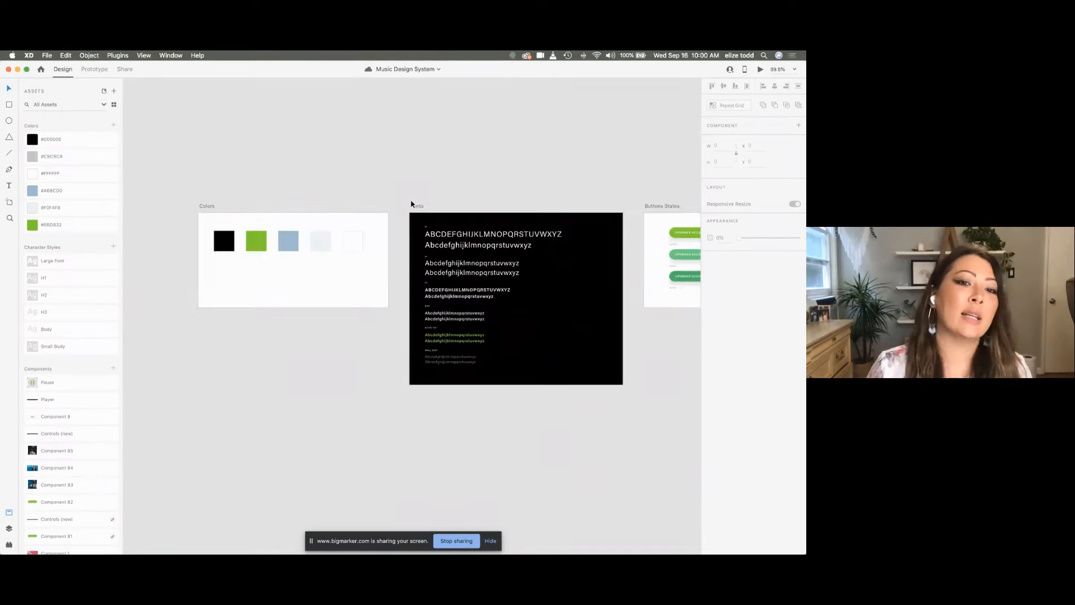
pyautogui.scroll(-4, 217, 210)
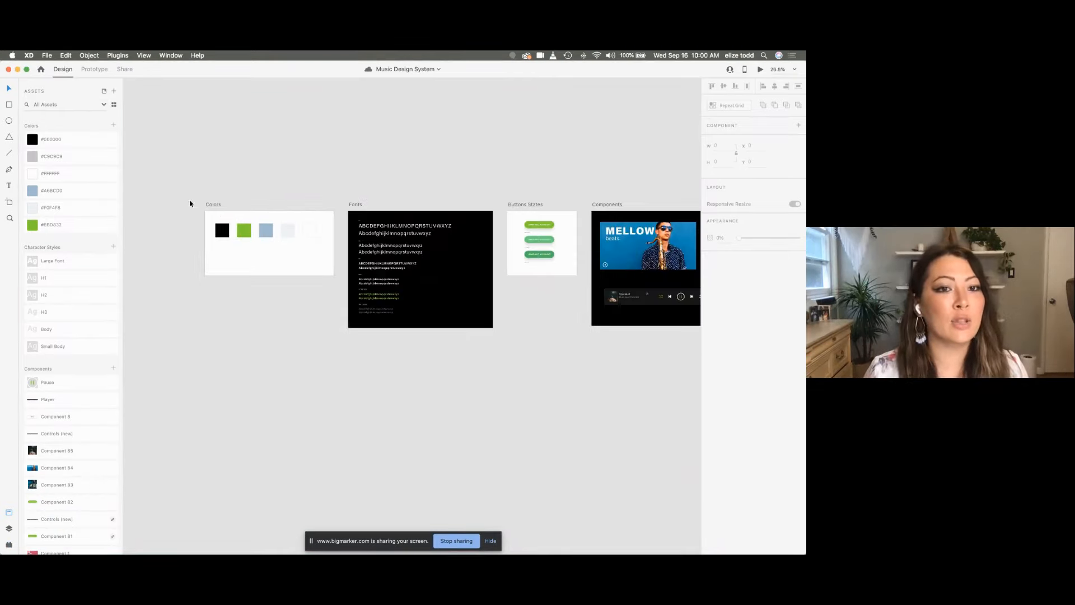
pyautogui.click(207, 204)
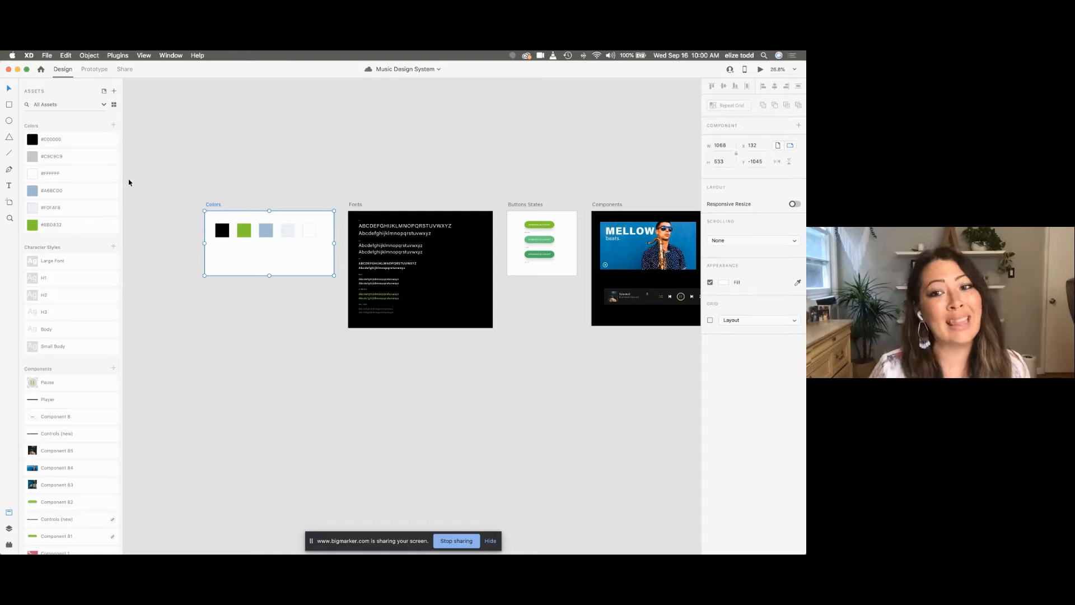
pyautogui.scroll(5, 128, 180)
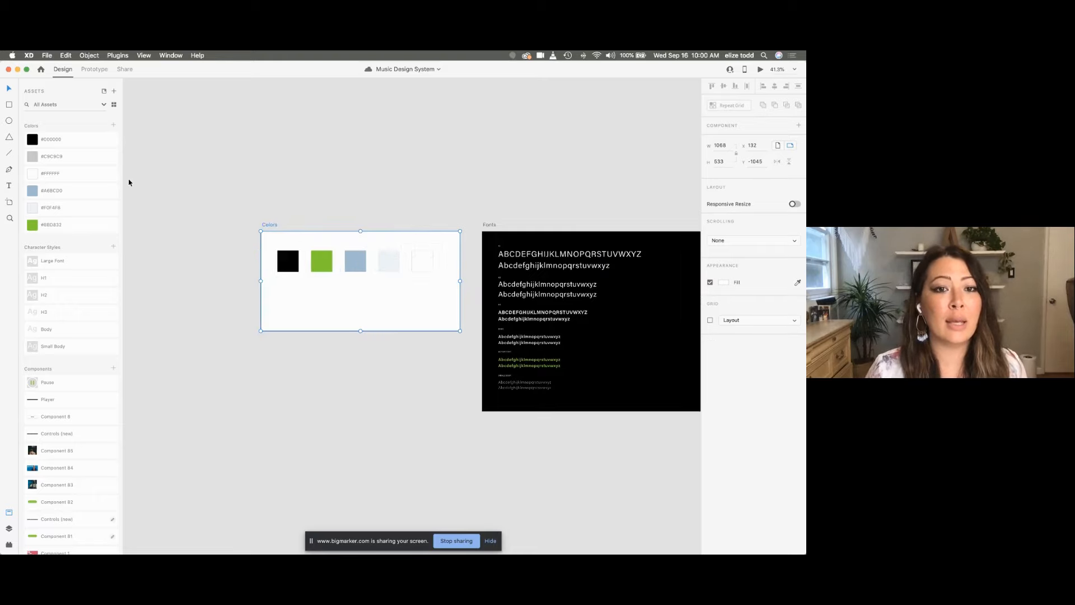
pyautogui.scroll(-3, 128, 180)
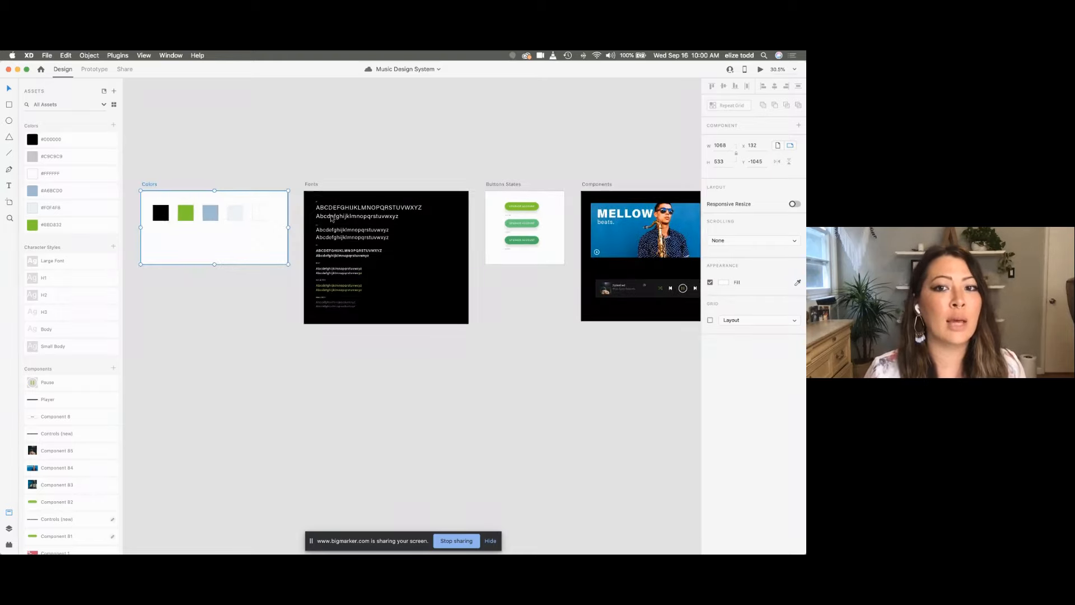
# Step: Inspect the Buttons States artboard and the default and hover versions of the Upgrade Account button
pyautogui.scroll(3, 465, 217)
pyautogui.scroll(2, 328, 195)
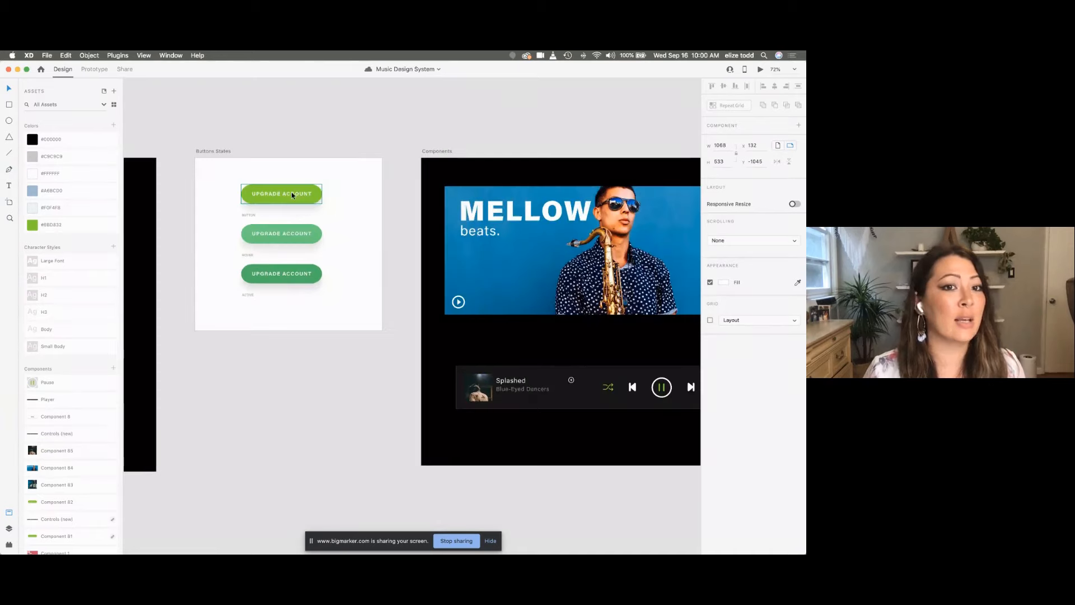
pyautogui.click(208, 152)
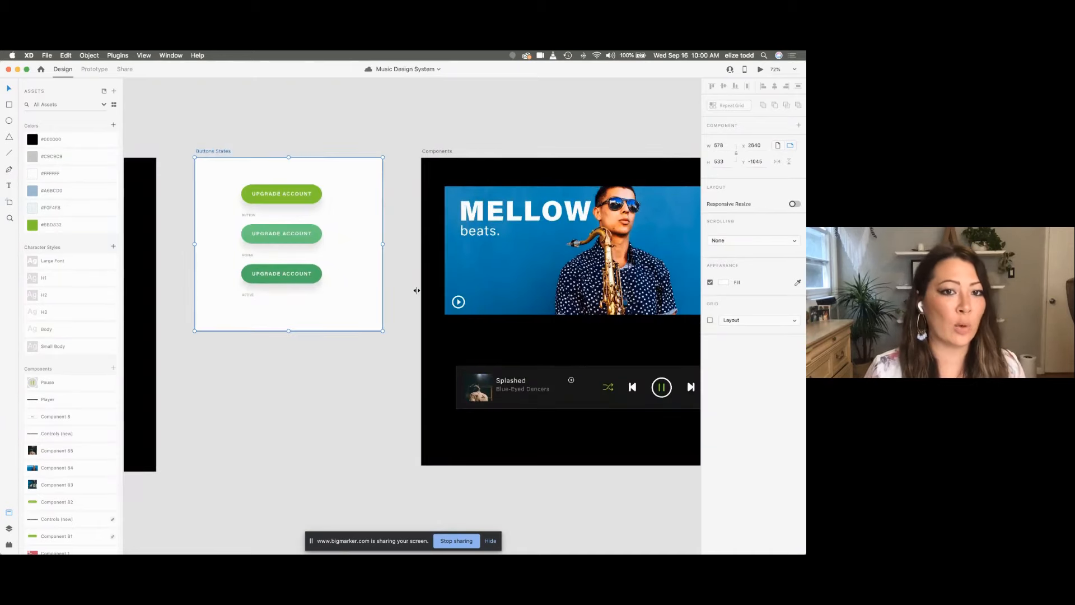
pyautogui.click(297, 203)
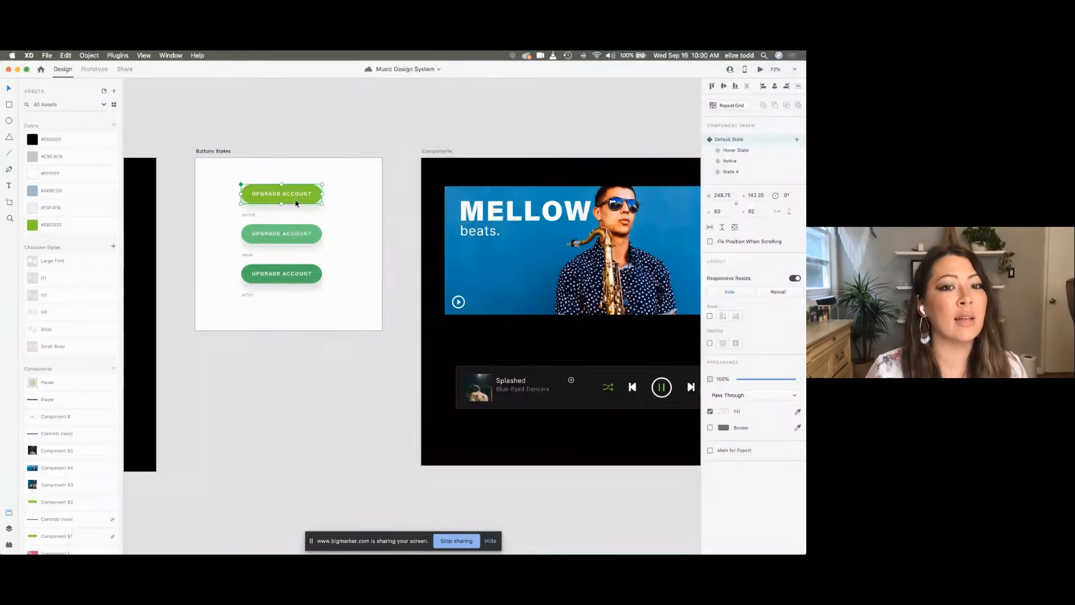
pyautogui.scroll(1, 296, 203)
pyautogui.scroll(2, 295, 203)
pyautogui.click(295, 263)
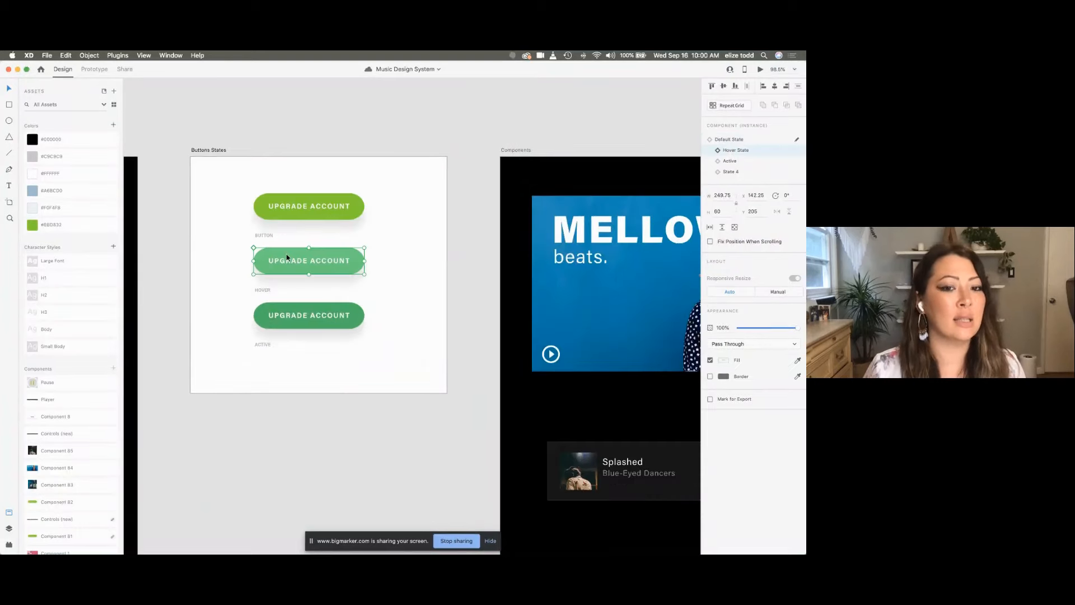
pyautogui.scroll(-5, 297, 330)
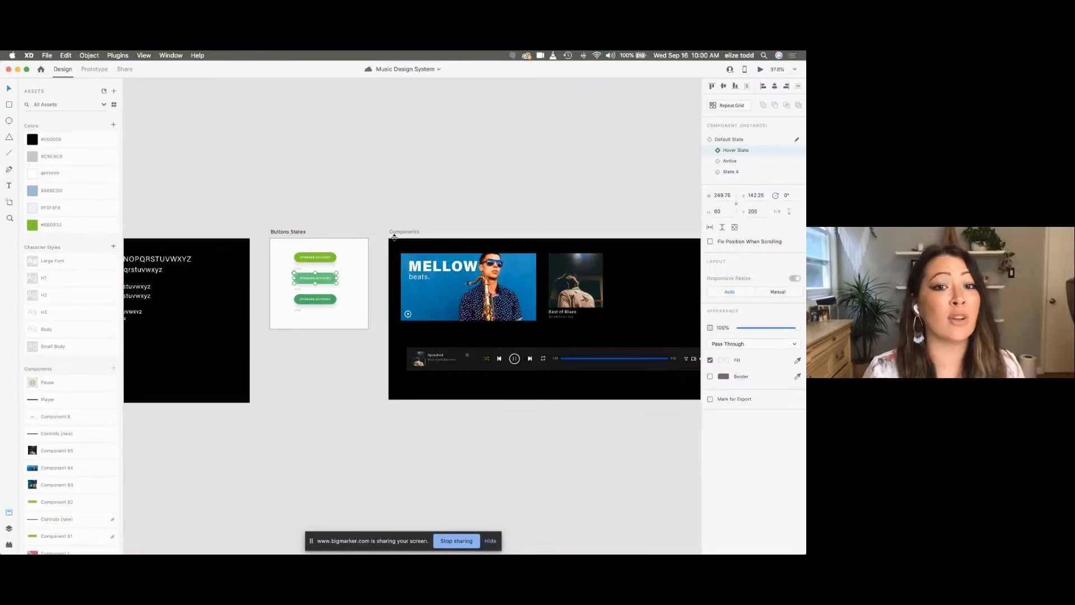
# Step: Select the Components artboard, then review the text styles and color swatches on the Fonts and Colors artboards
pyautogui.click(402, 233)
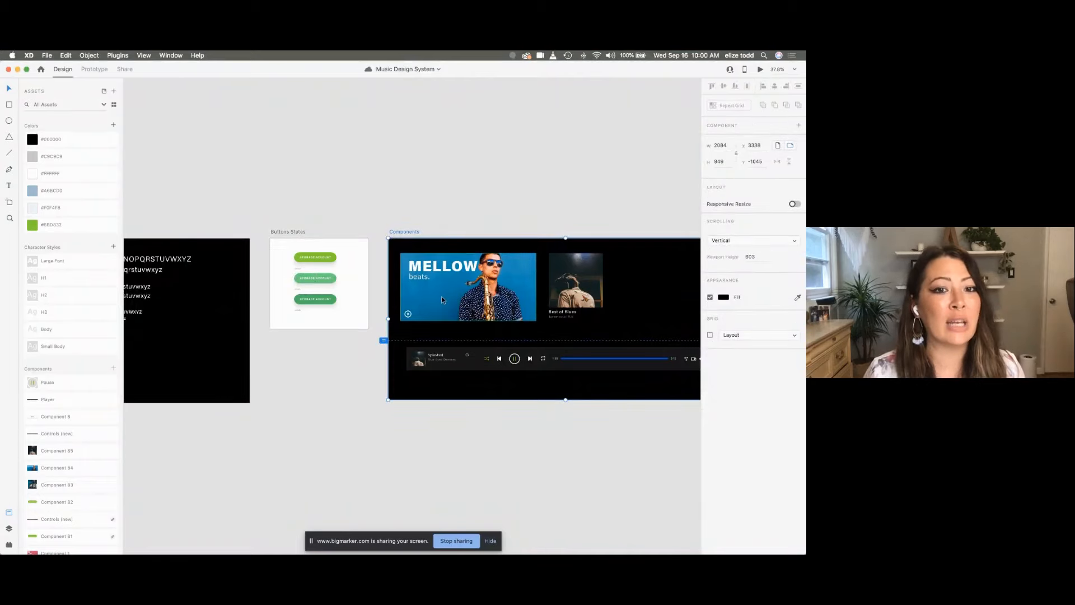
pyautogui.hscroll(-4, 441, 300)
pyautogui.scroll(2, 346, 272)
pyautogui.hscroll(-4, 346, 272)
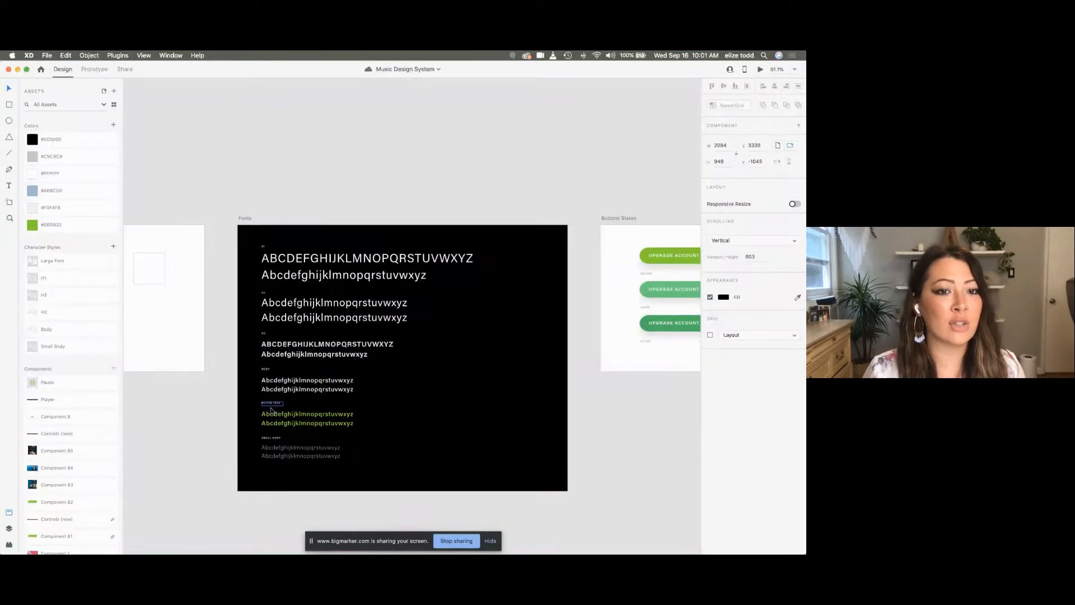
pyautogui.hscroll(-2, 271, 411)
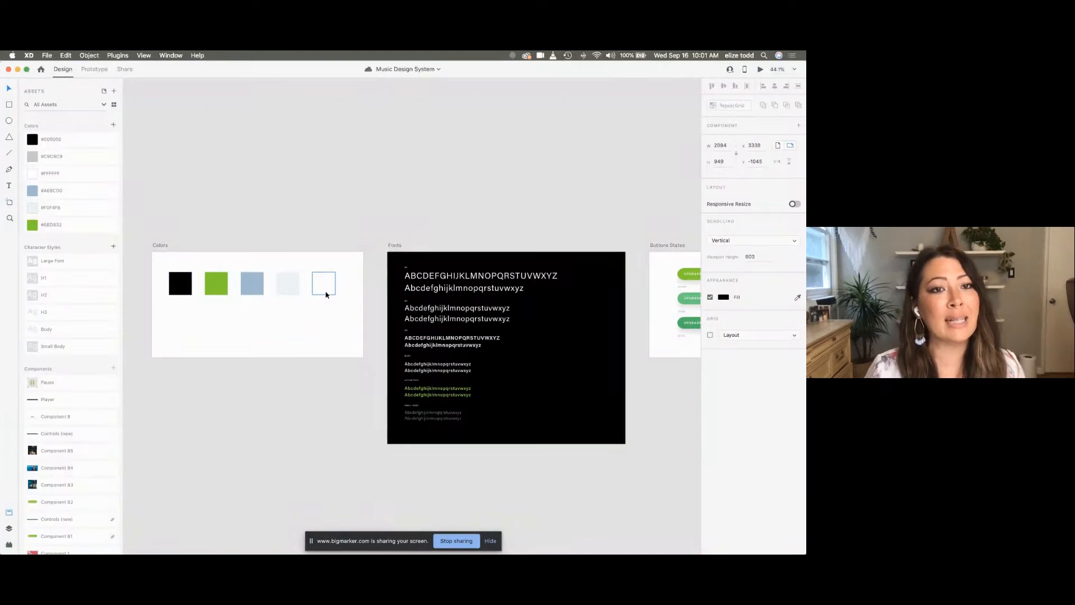
pyautogui.scroll(-3, 331, 194)
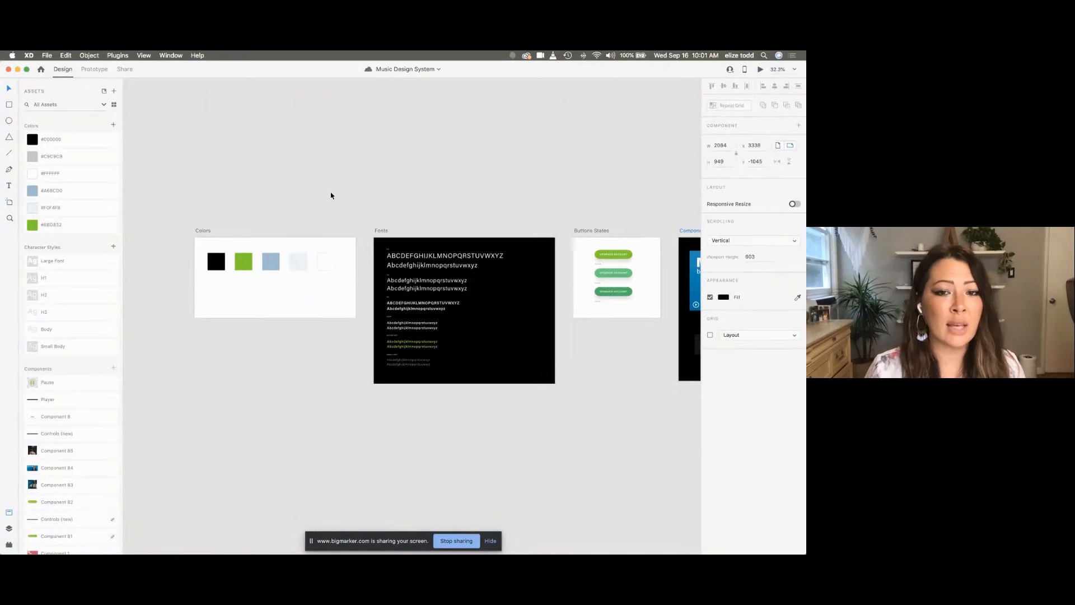
pyautogui.scroll(3, 331, 194)
pyautogui.scroll(-1, 330, 195)
pyautogui.hscroll(1, 330, 196)
pyautogui.scroll(-2, 331, 195)
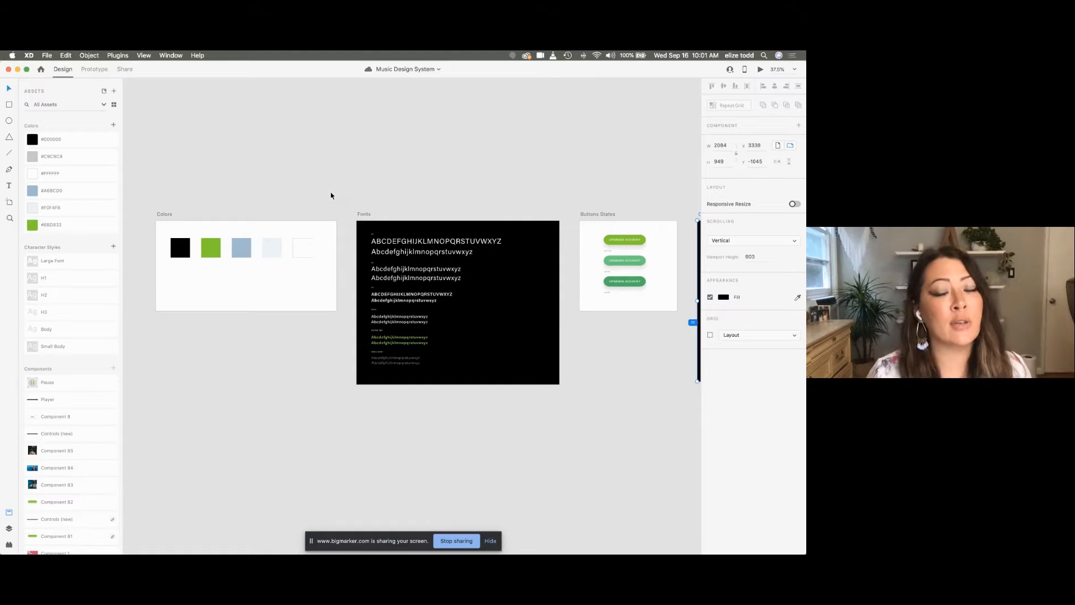
pyautogui.scroll(-2, 331, 195)
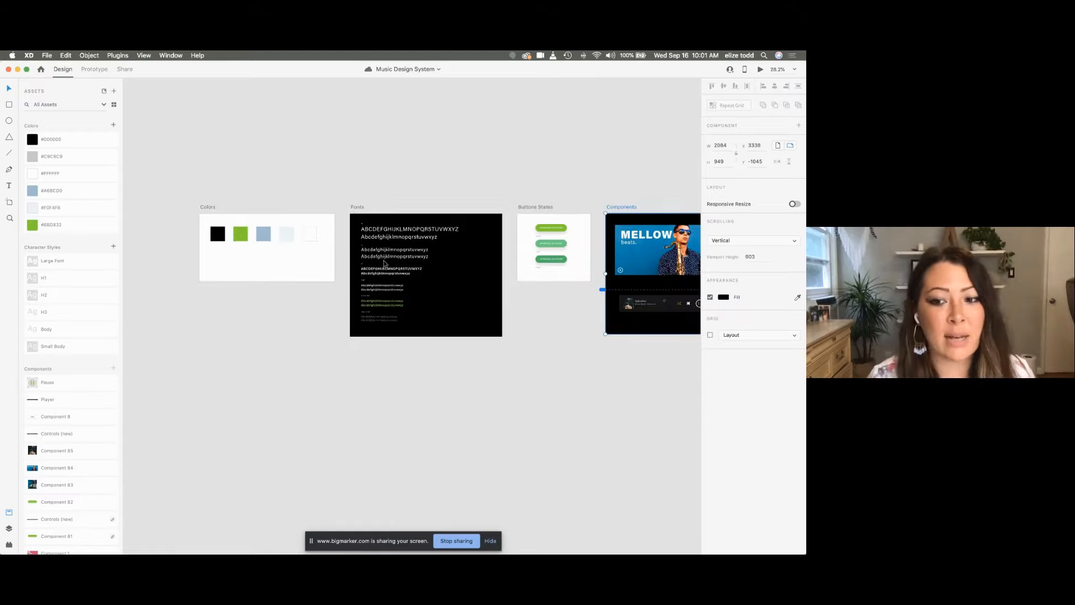
# Step: Switch back to the Music App document and view its artboards
pyautogui.moveTo(630, 540)
pyautogui.moveTo(153, 69); pyautogui.dragTo(174, 100)
pyautogui.click(233, 77)
pyautogui.scroll(3, 319, 207)
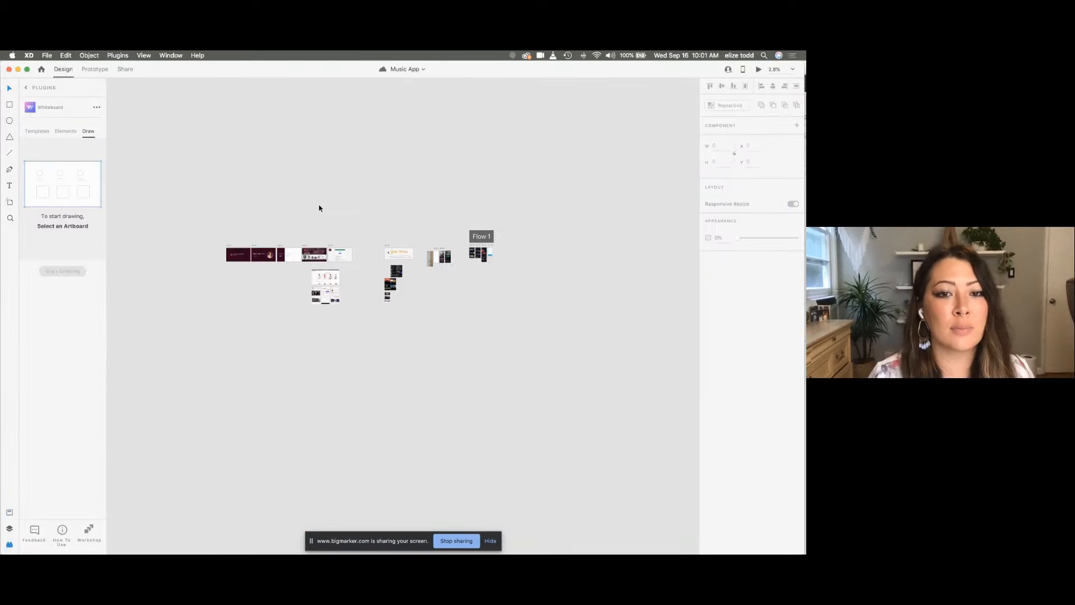
# Step: Draw a new blank artboard about 1921 by 1661 in the empty area above the Persona and Use Cases artboard
pyautogui.scroll(5, 319, 208)
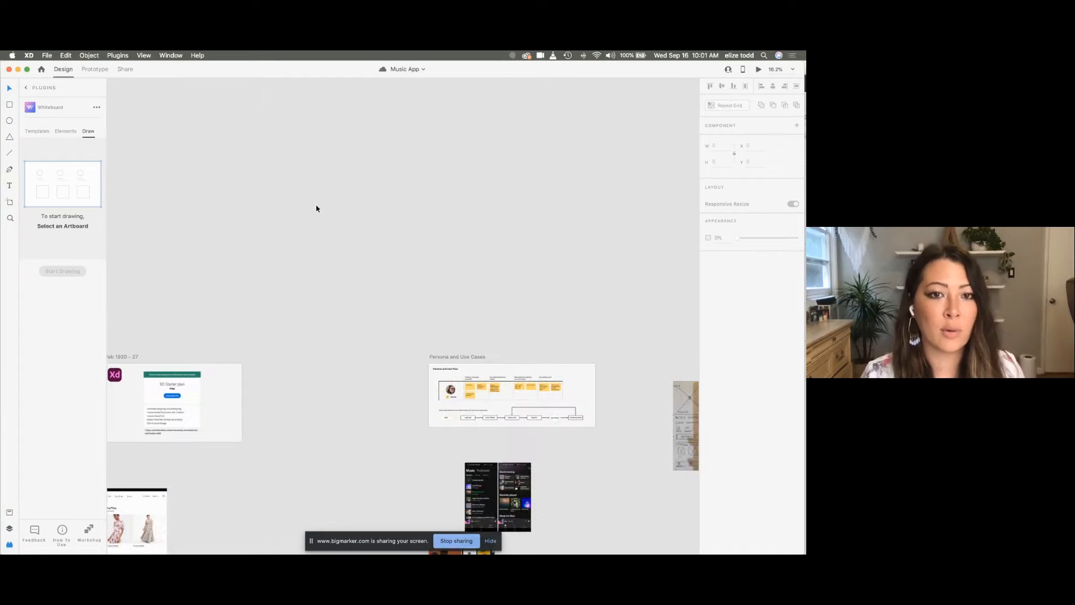
pyautogui.press('a')
pyautogui.moveTo(303, 187); pyautogui.dragTo(444, 308)
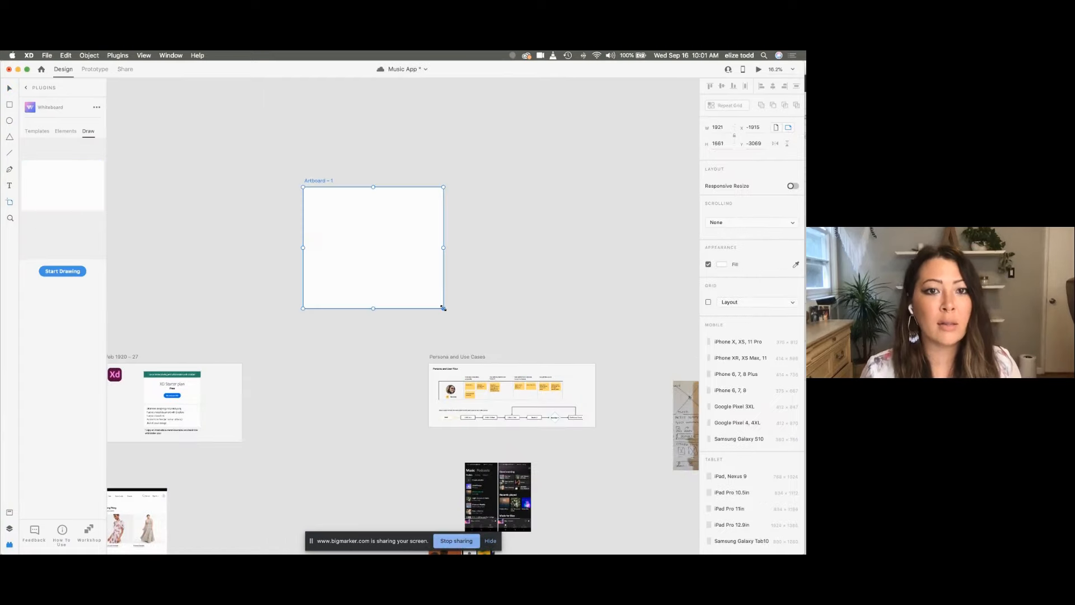
pyautogui.press('Escape')
pyautogui.click(321, 210)
pyautogui.scroll(3, 317, 204)
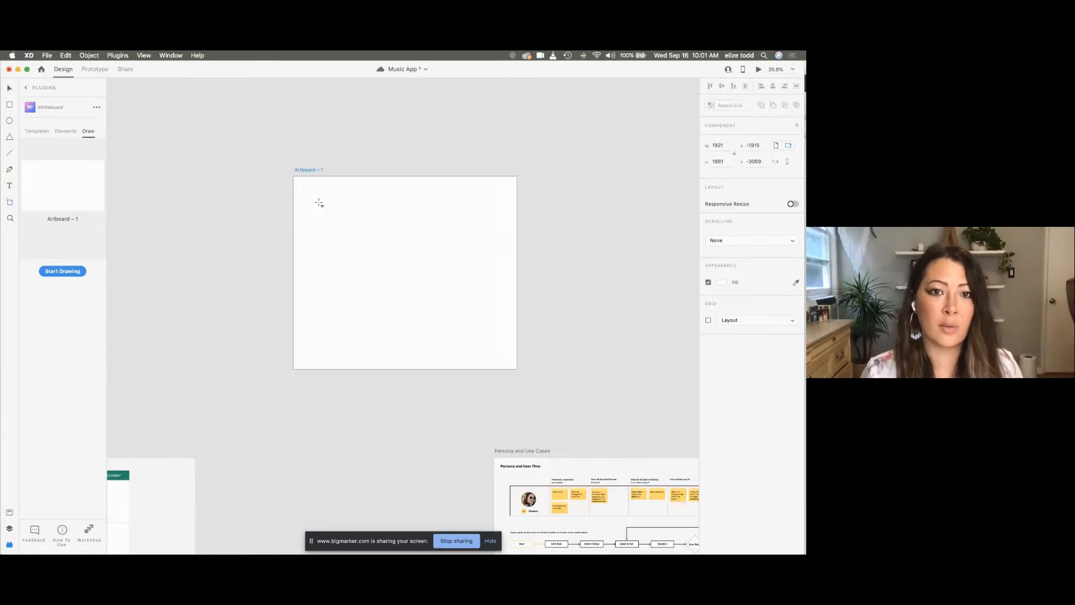
# Step: Draw a rectangle about 468 by 544 in the new artboard's upper-left area and fill it with bright red
pyautogui.press('r')
pyautogui.moveTo(315, 196); pyautogui.dragTo(370, 260)
pyautogui.click(723, 327)
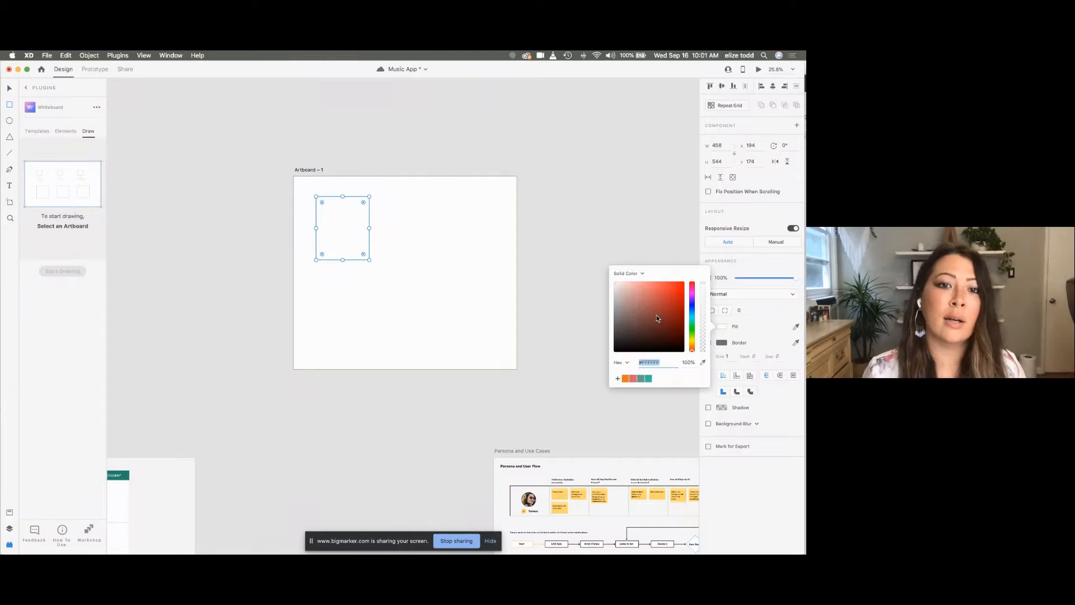
pyautogui.moveTo(656, 314); pyautogui.dragTo(684, 282)
pyautogui.click(349, 223)
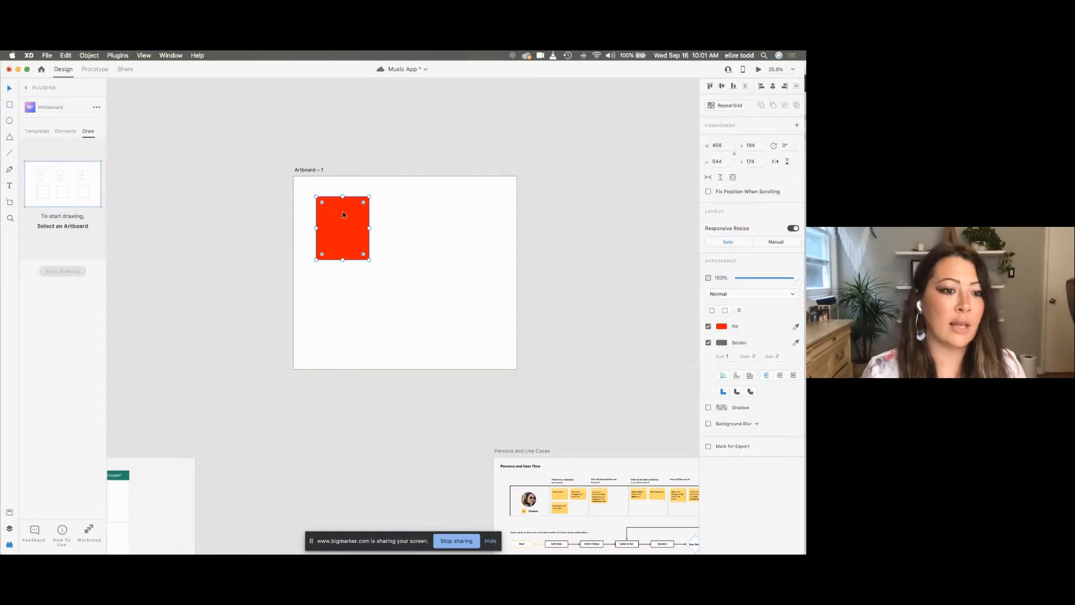
# Step: Show the document assets and add the red rectangle's fill and border colors to the saved color swatches
pyautogui.click(8, 510)
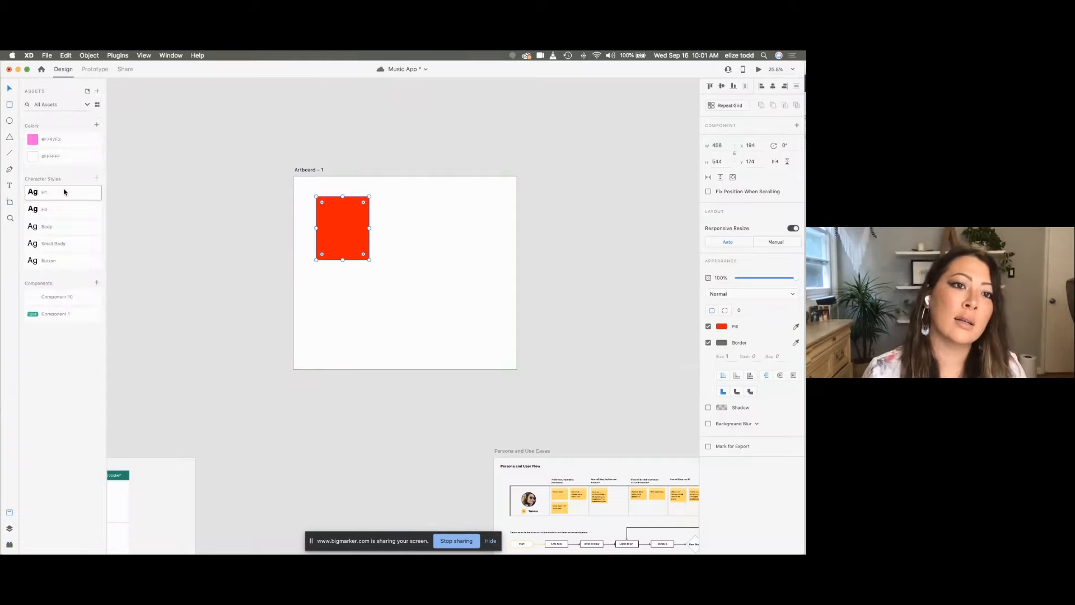
pyautogui.click(272, 150)
pyautogui.scroll(-3, 272, 150)
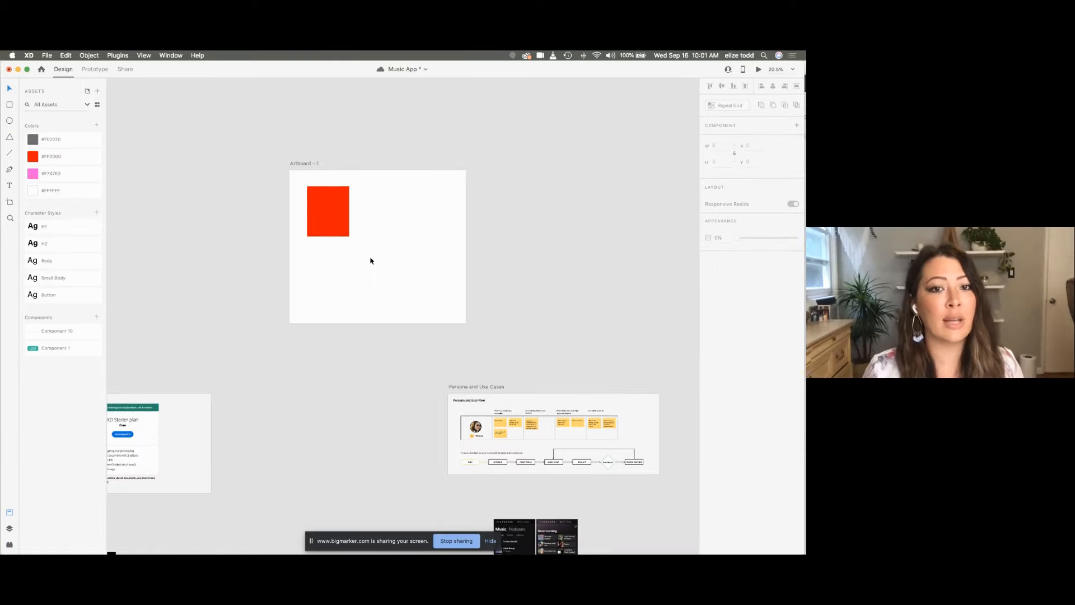
# Step: Resize the red rectangle in the new artboard to a smaller shape about 253 by 247
pyautogui.click(338, 234)
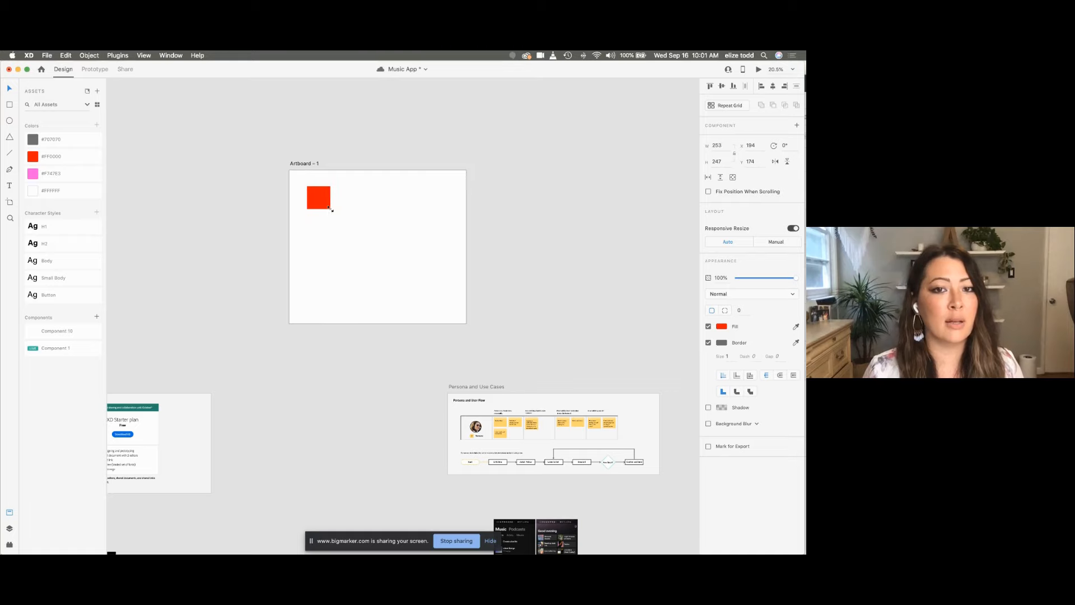
pyautogui.click(370, 233)
pyautogui.scroll(-5, 370, 232)
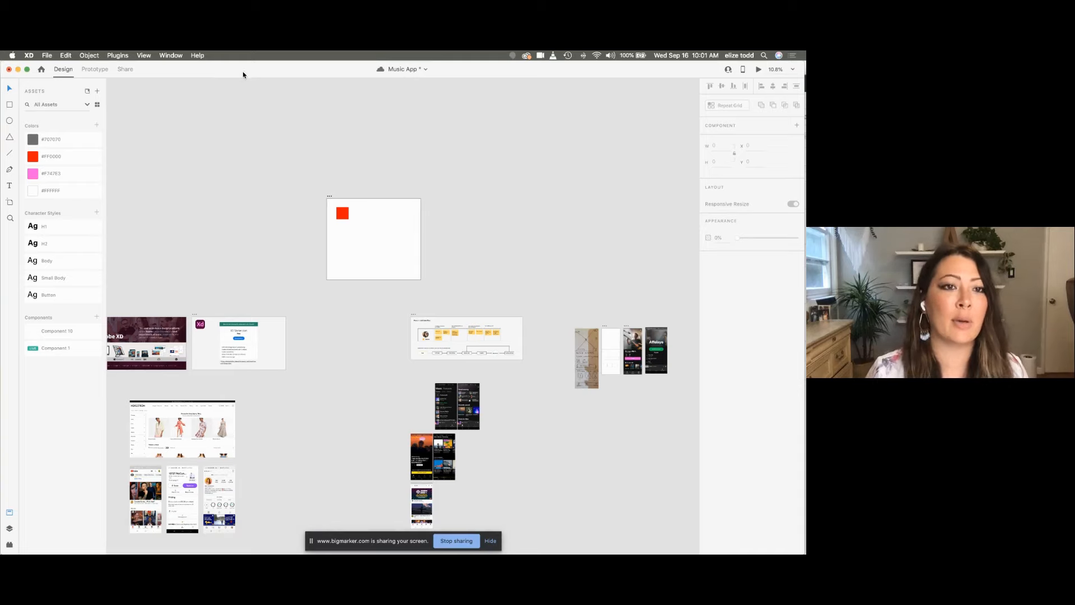
# Step: Switch to the Music Design System document and review its saved colors, character styles and components with nothing selected
pyautogui.moveTo(244, 72); pyautogui.dragTo(353, 88)
pyautogui.click(96, 131)
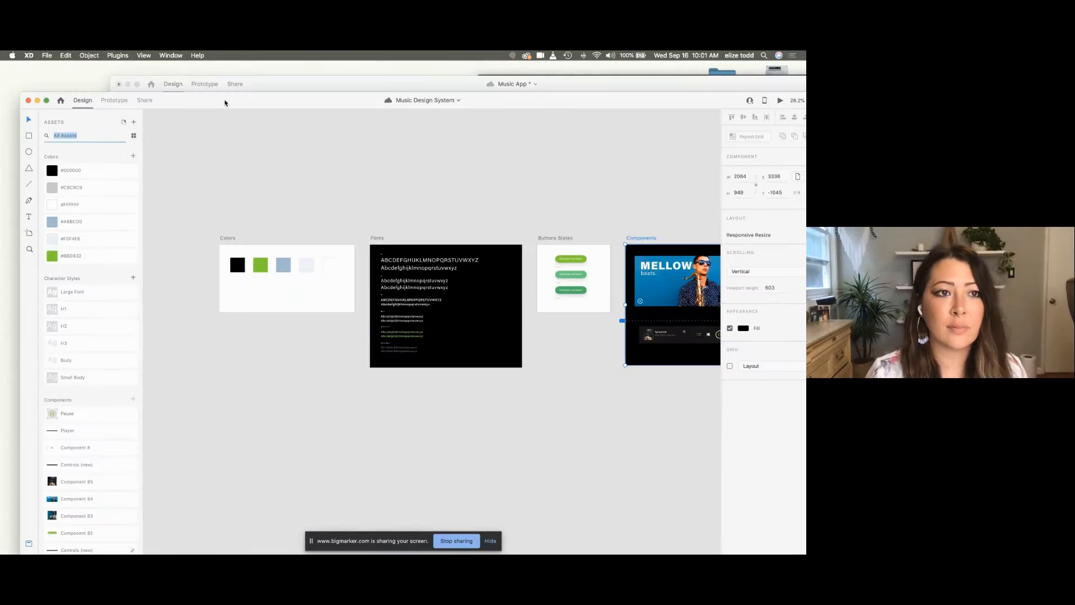
pyautogui.moveTo(224, 101); pyautogui.dragTo(204, 69)
pyautogui.click(272, 173)
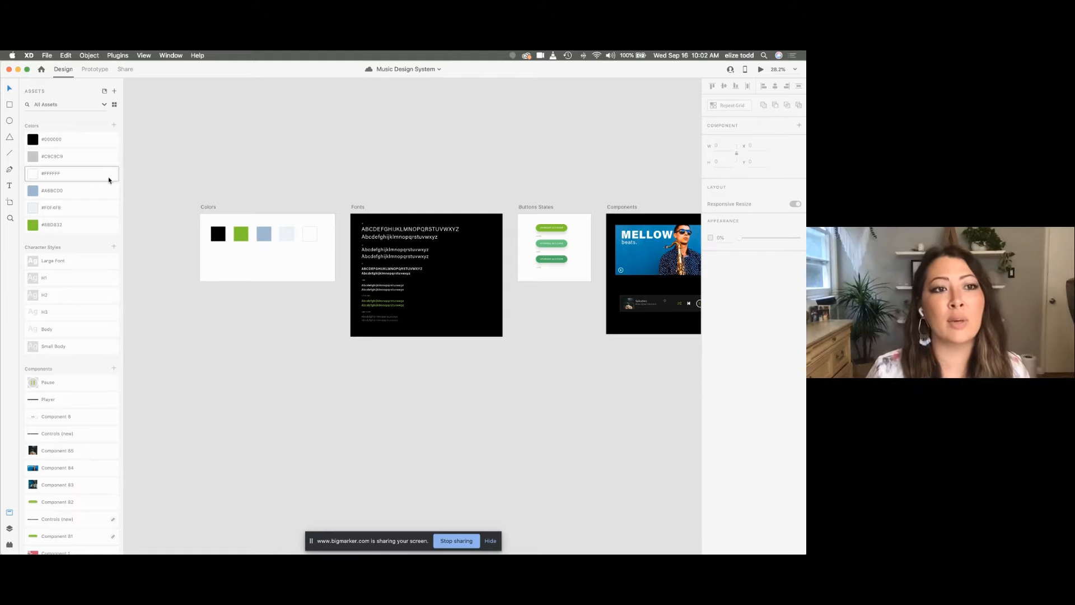
# Step: Put away the Music Design System document and enlarge the Music App document window to view its assets
pyautogui.click(18, 69)
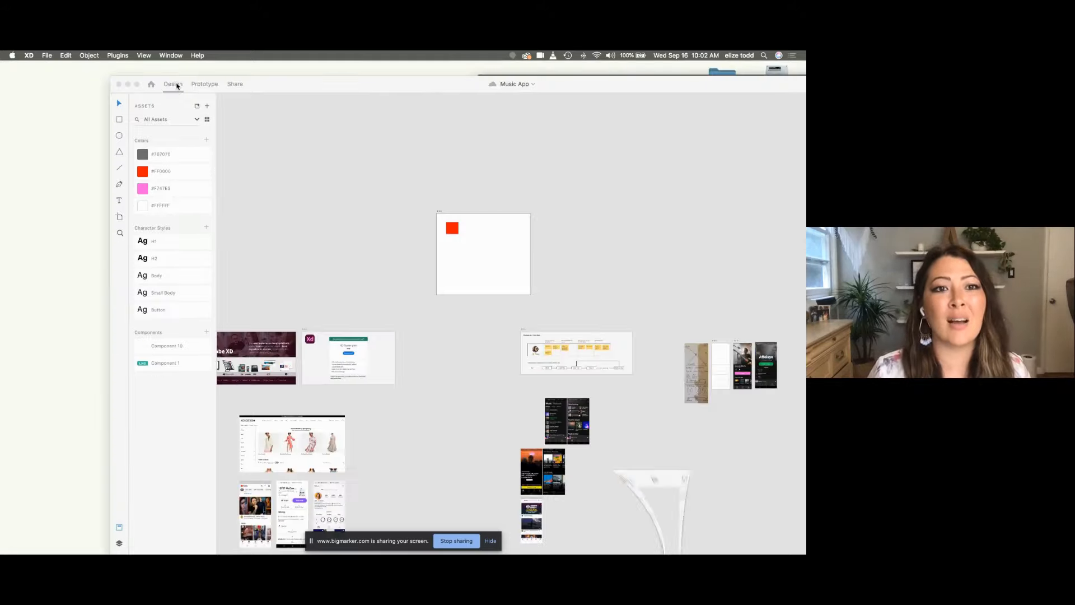
pyautogui.doubleClick(274, 84)
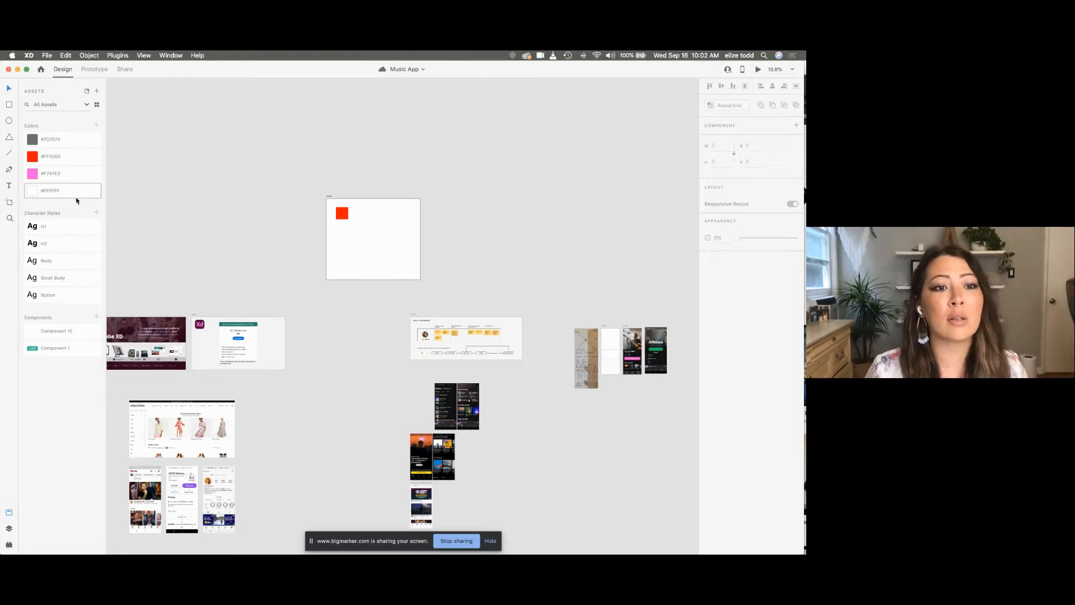